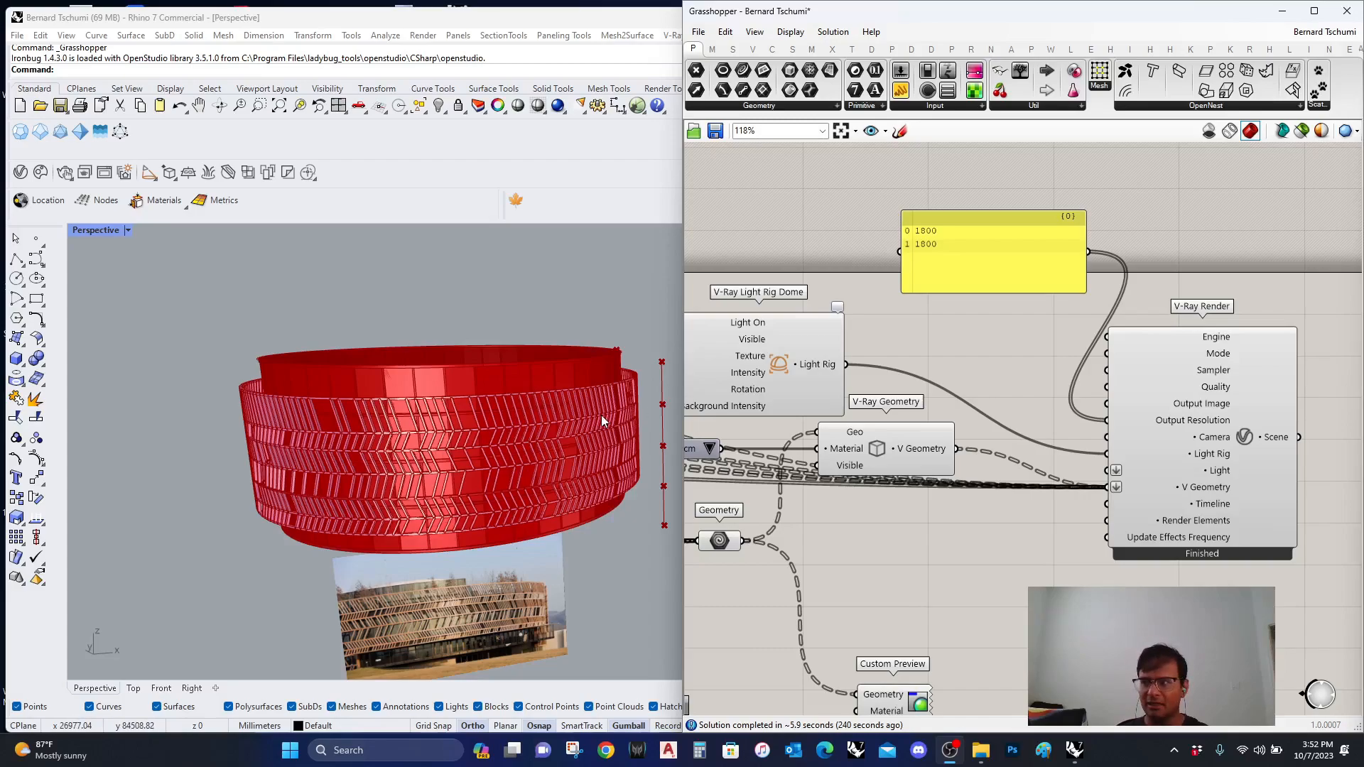
mouse_move(506, 450)
right_down()
mouse_move(507, 408)
mouse_move(508, 477)
mouse_move(525, 455)
right_up()
scroll(510, 480, up, 2)
scroll(518, 416, down, 3)
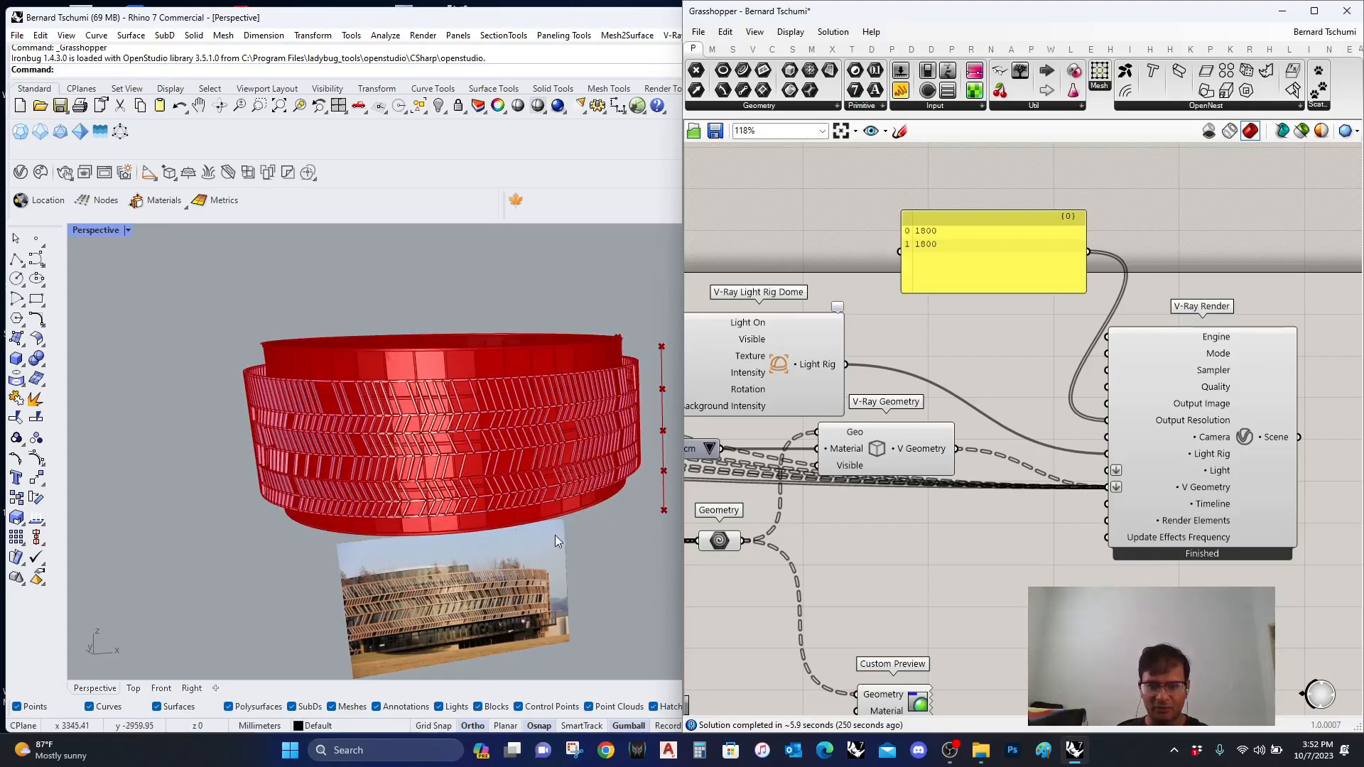
right_drag(528, 479, 518, 480)
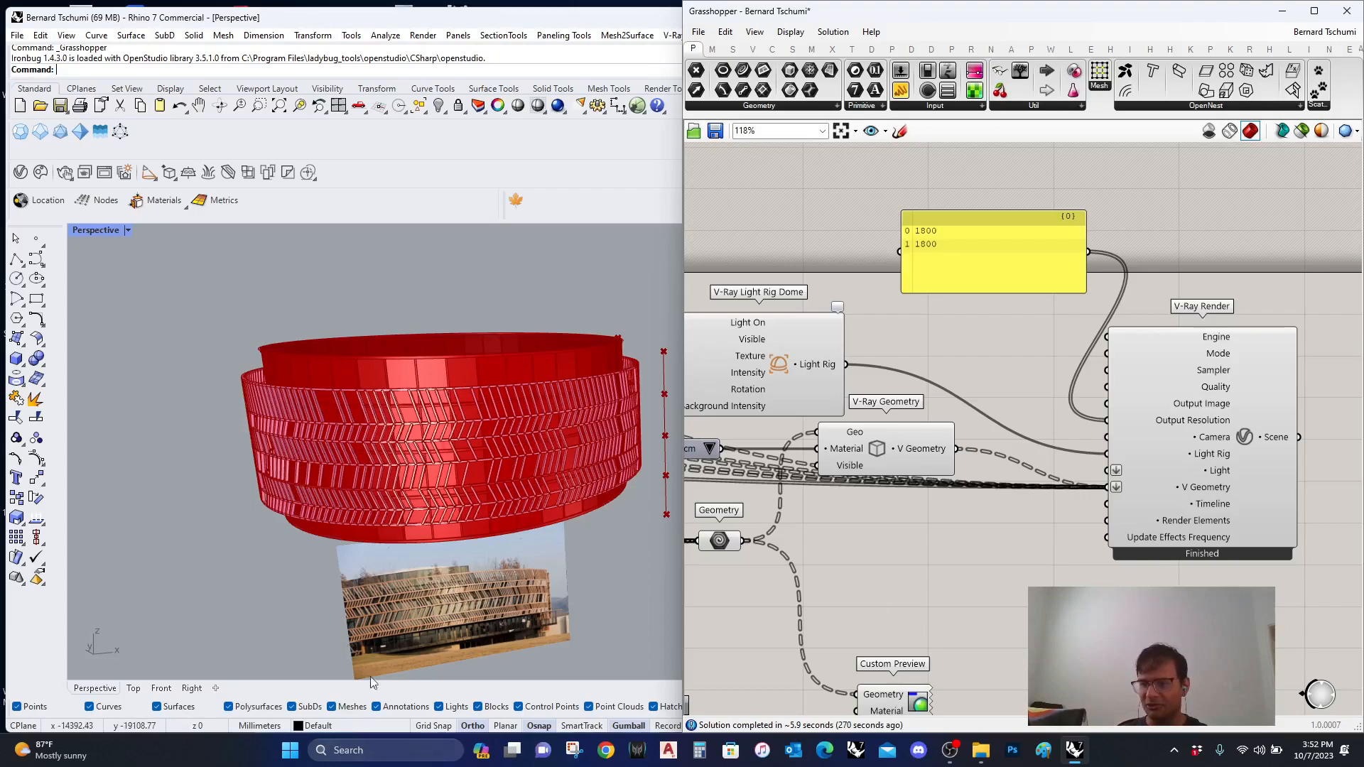
Step: Start a render from the V-Ray Render component and bring up the V-Ray Frame Buffer
scroll(1050, 497, down, 5)
scroll(930, 532, down, 4)
right_drag(925, 544, 931, 513)
scroll(1016, 497, up, 10)
scroll(1114, 428, up, 4)
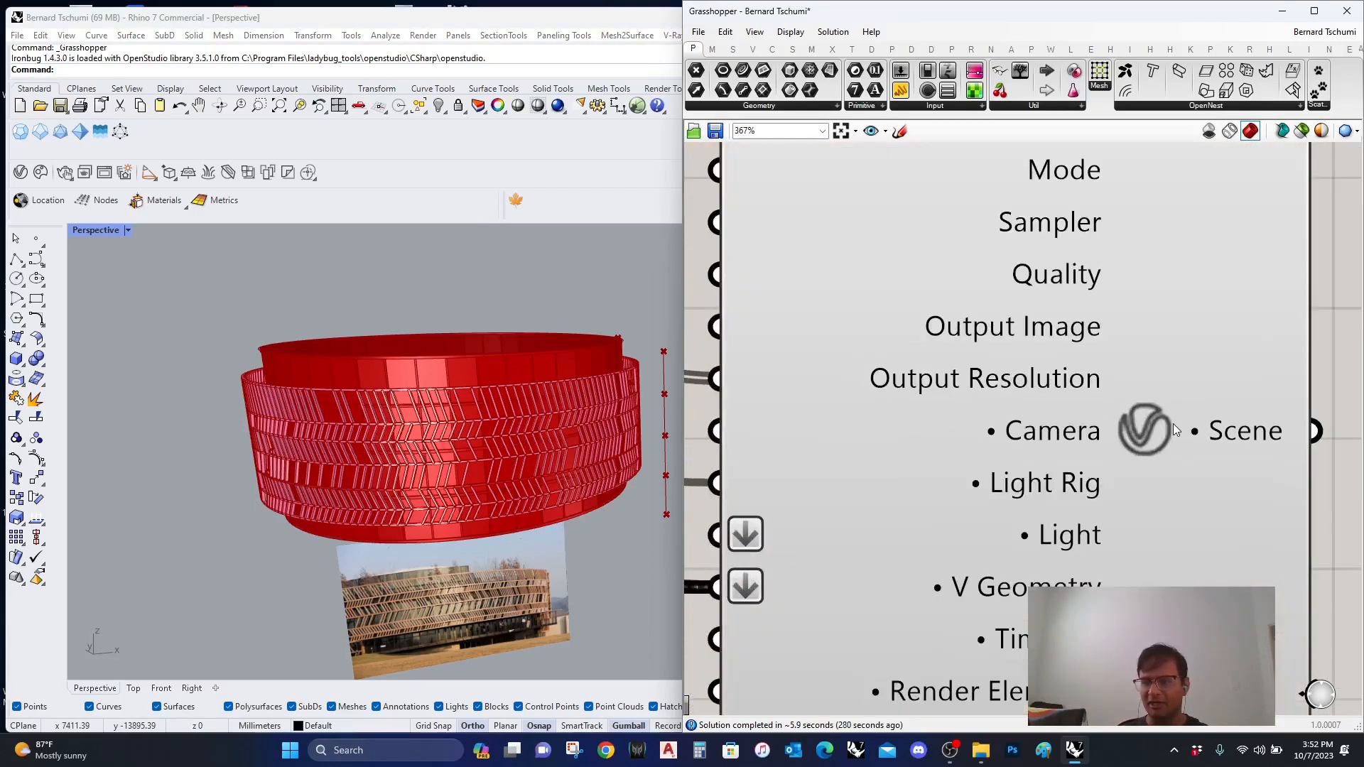
right_click(1157, 437)
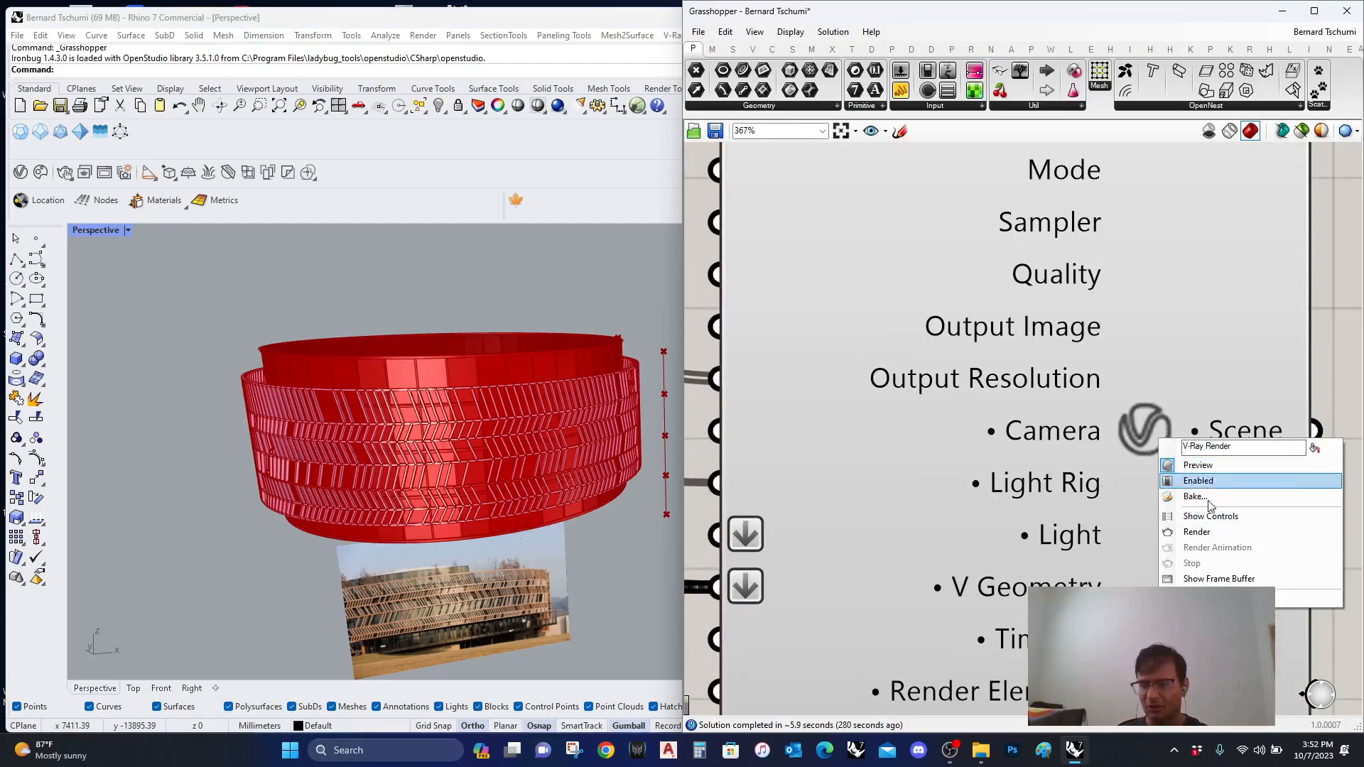
click(1223, 534)
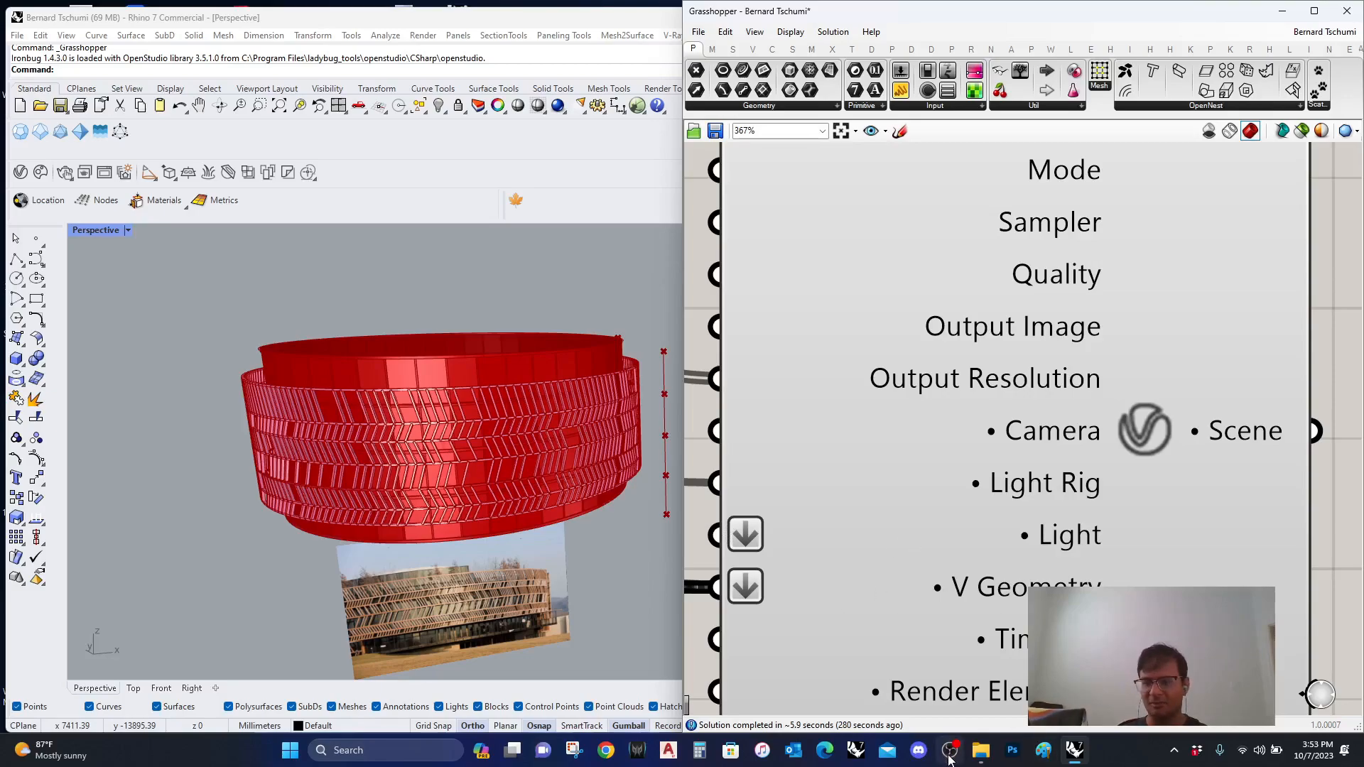
click(1079, 754)
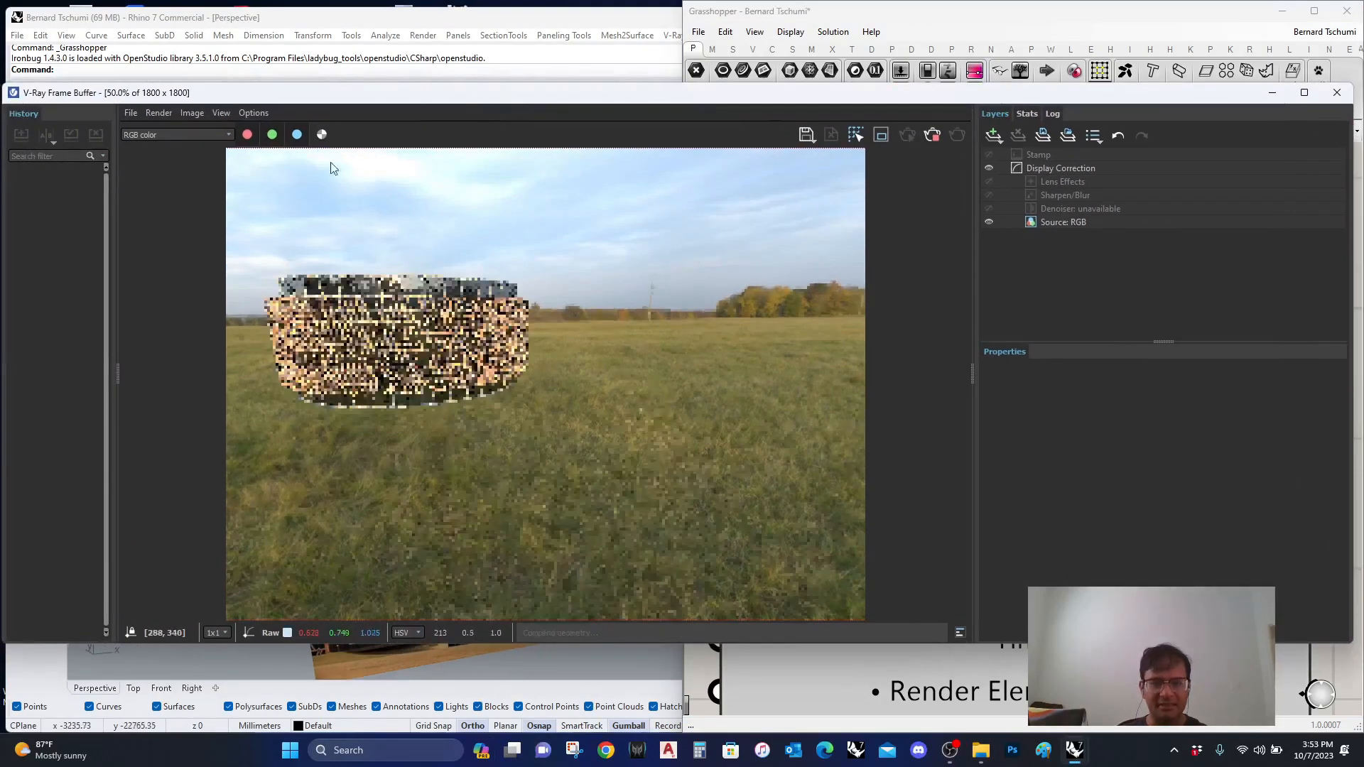
Step: Move the frame buffer aside and orbit the model to view the interactive render from higher and closer angles
drag(339, 100, 703, 111)
right_drag(284, 370, 186, 550)
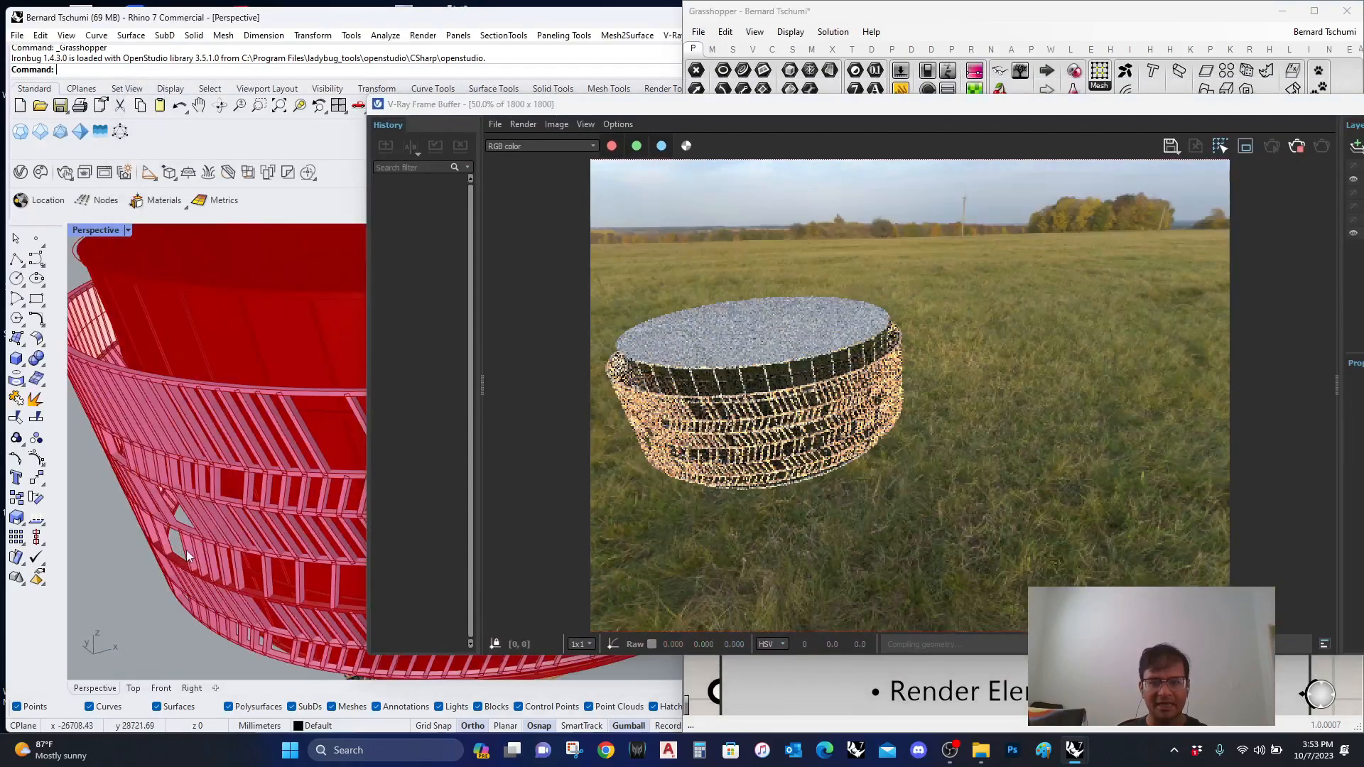
right_drag(117, 534, 115, 518)
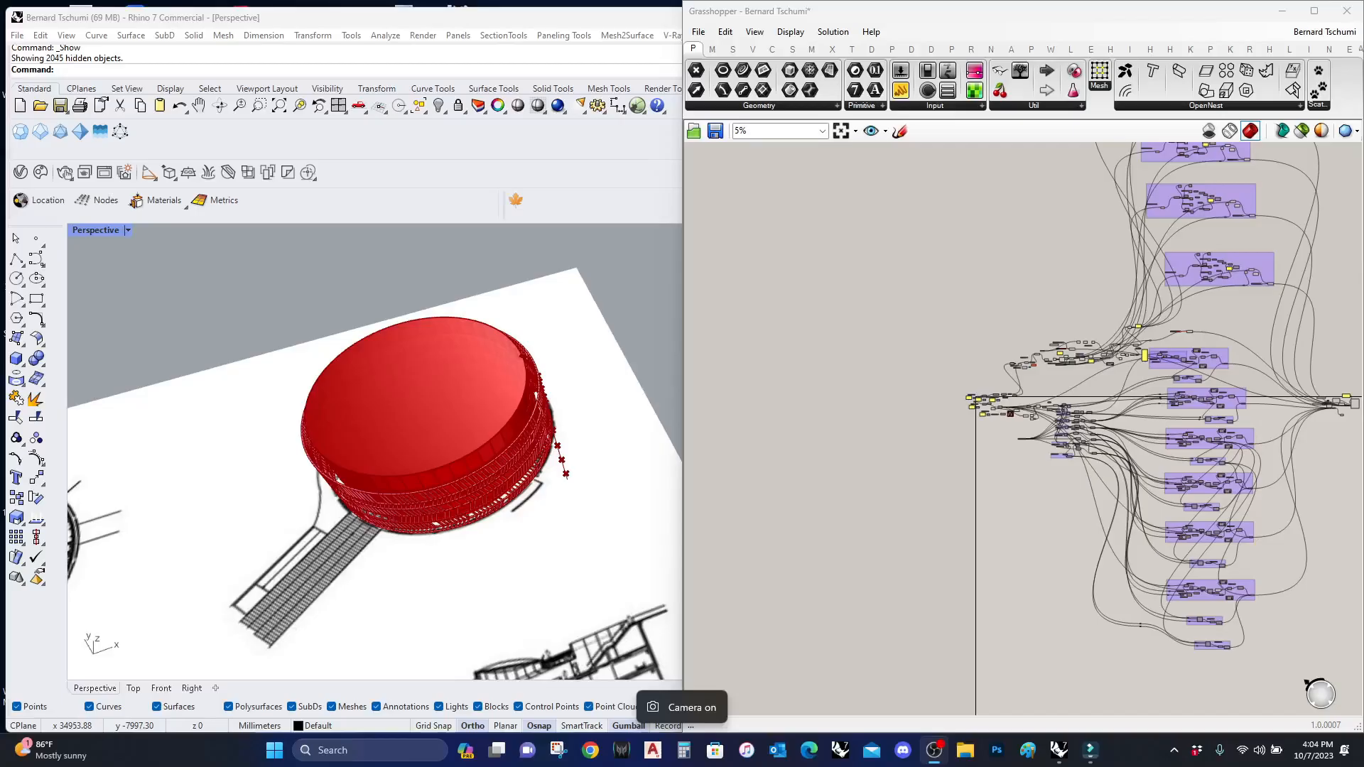
Step: Examine the circular floor plan image and the reference building photo
scroll(471, 471, up, 5)
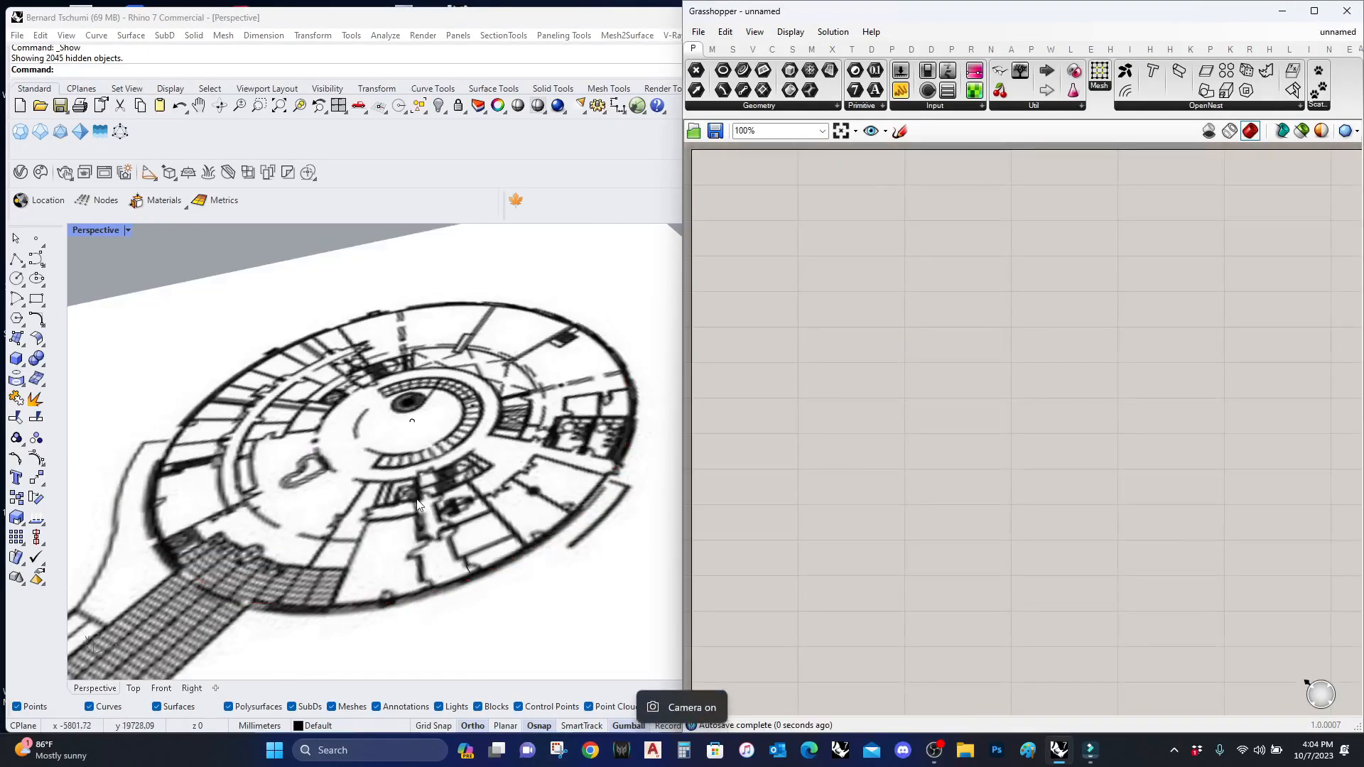
right_drag(420, 506, 544, 381)
scroll(492, 516, down, 4)
scroll(494, 517, up, 5)
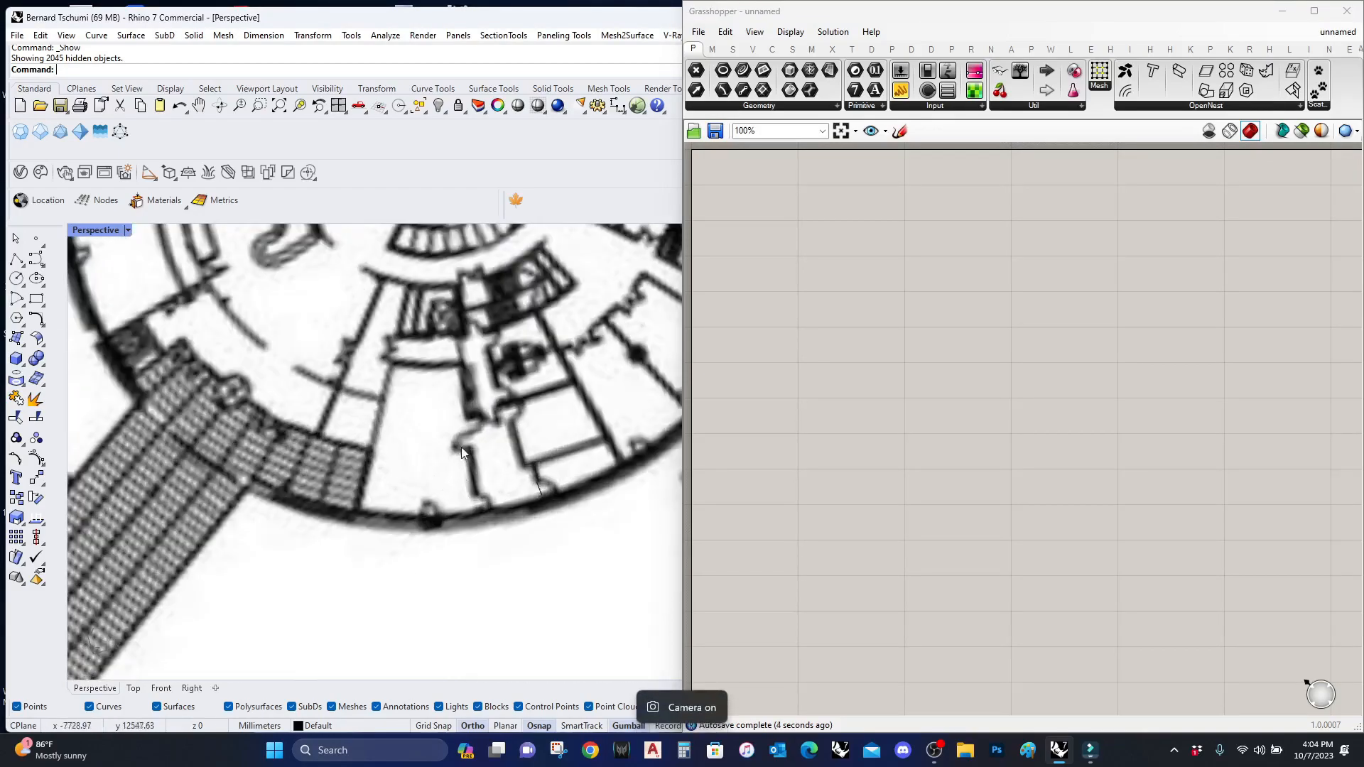
right_drag(459, 456, 489, 469)
drag(792, 11, 1363, 220)
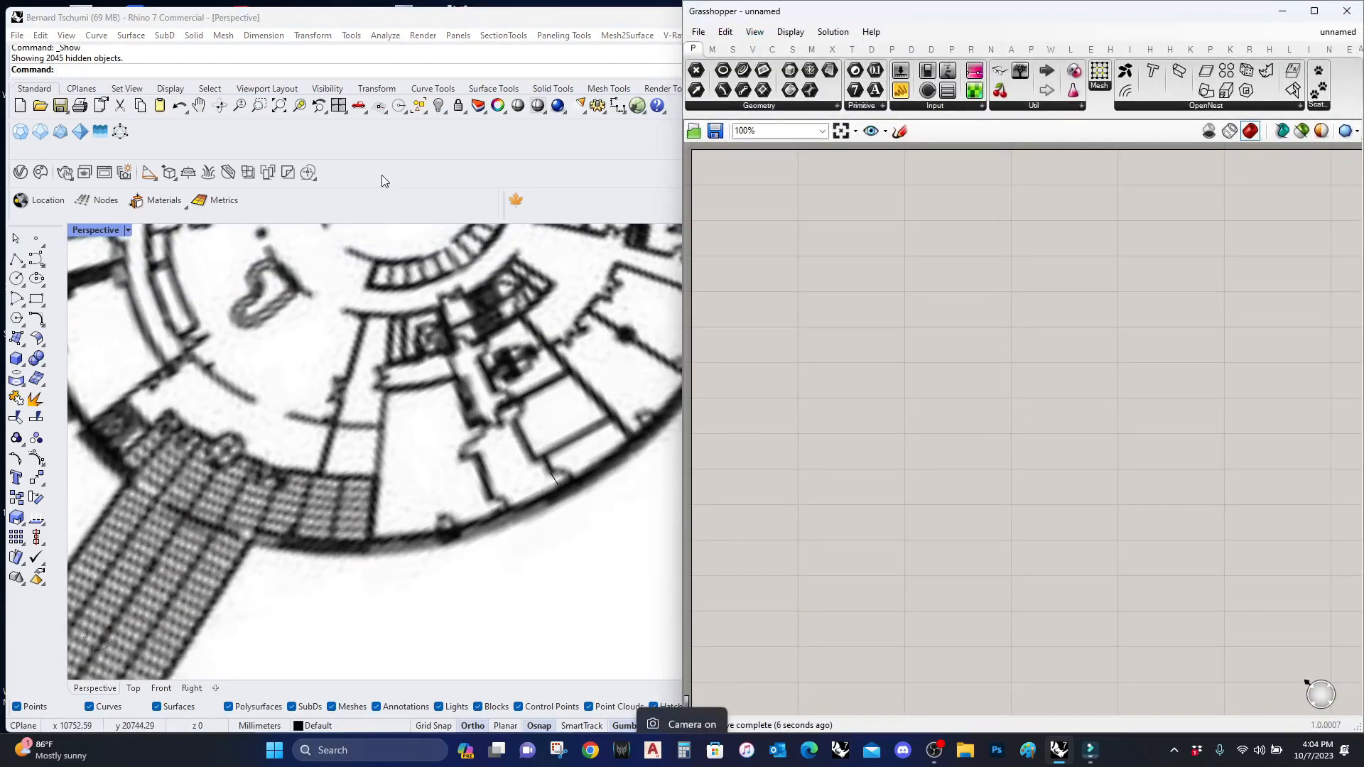
scroll(321, 370, down, 15)
scroll(421, 408, up, 8)
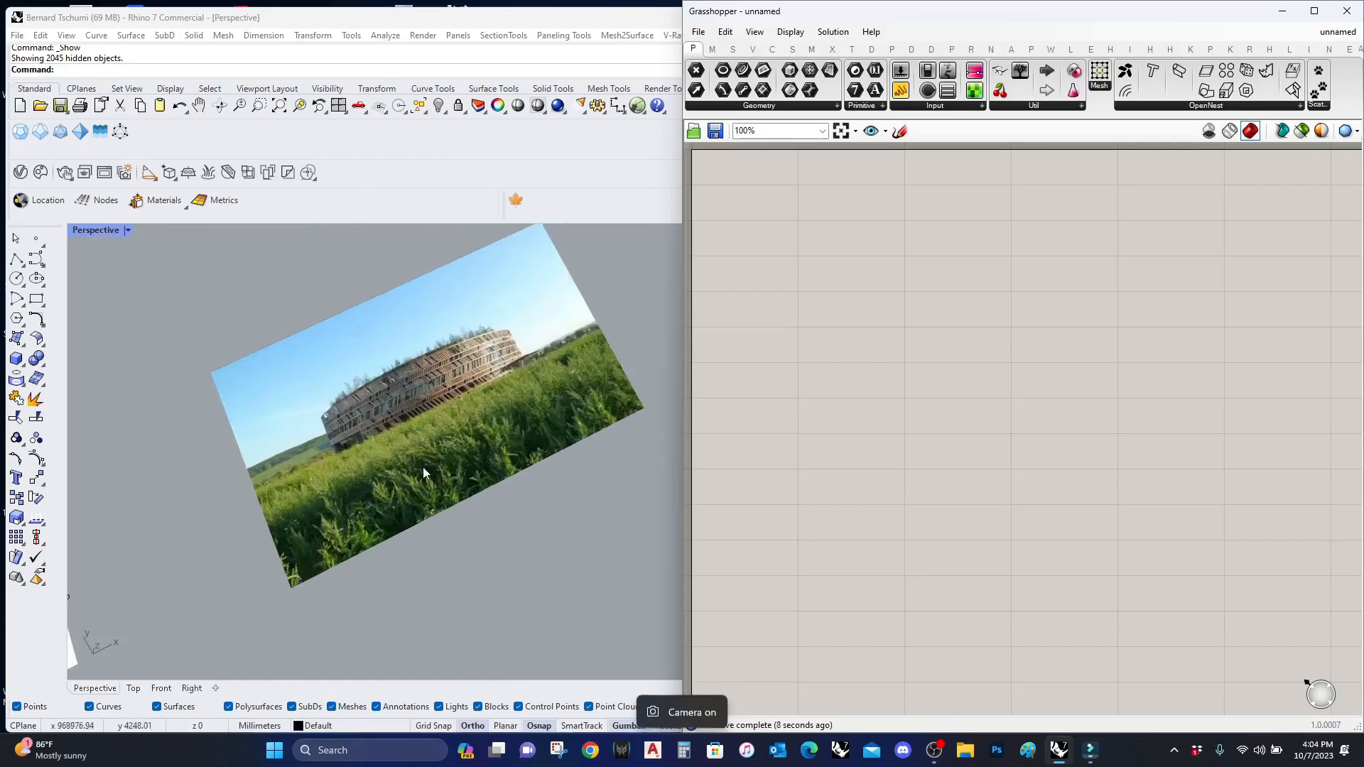
Step: Rotate the reference building photo so that it stands upright on the ground plane
scroll(448, 348, up, 6)
click(424, 455)
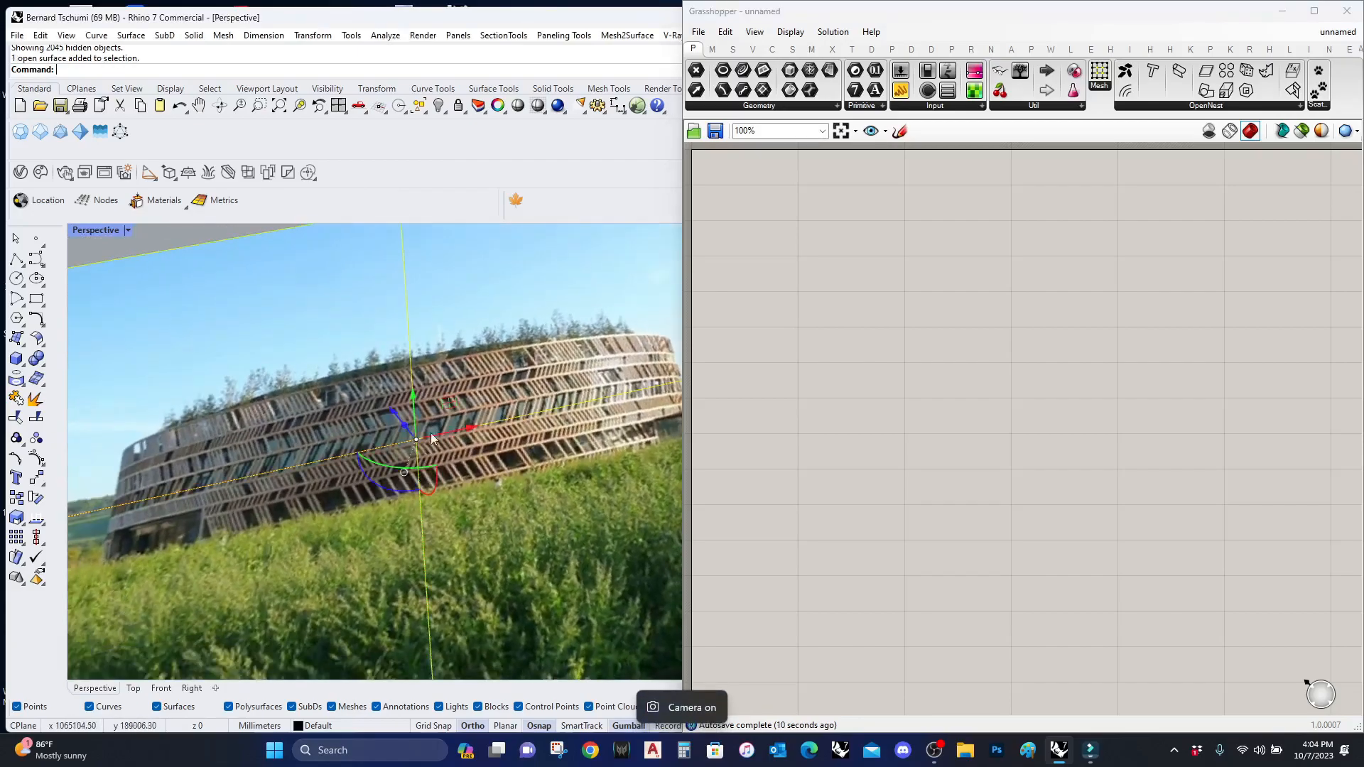
scroll(424, 449, down, 6)
drag(433, 445, 463, 317)
scroll(489, 381, down, 5)
right_drag(455, 324, 482, 358)
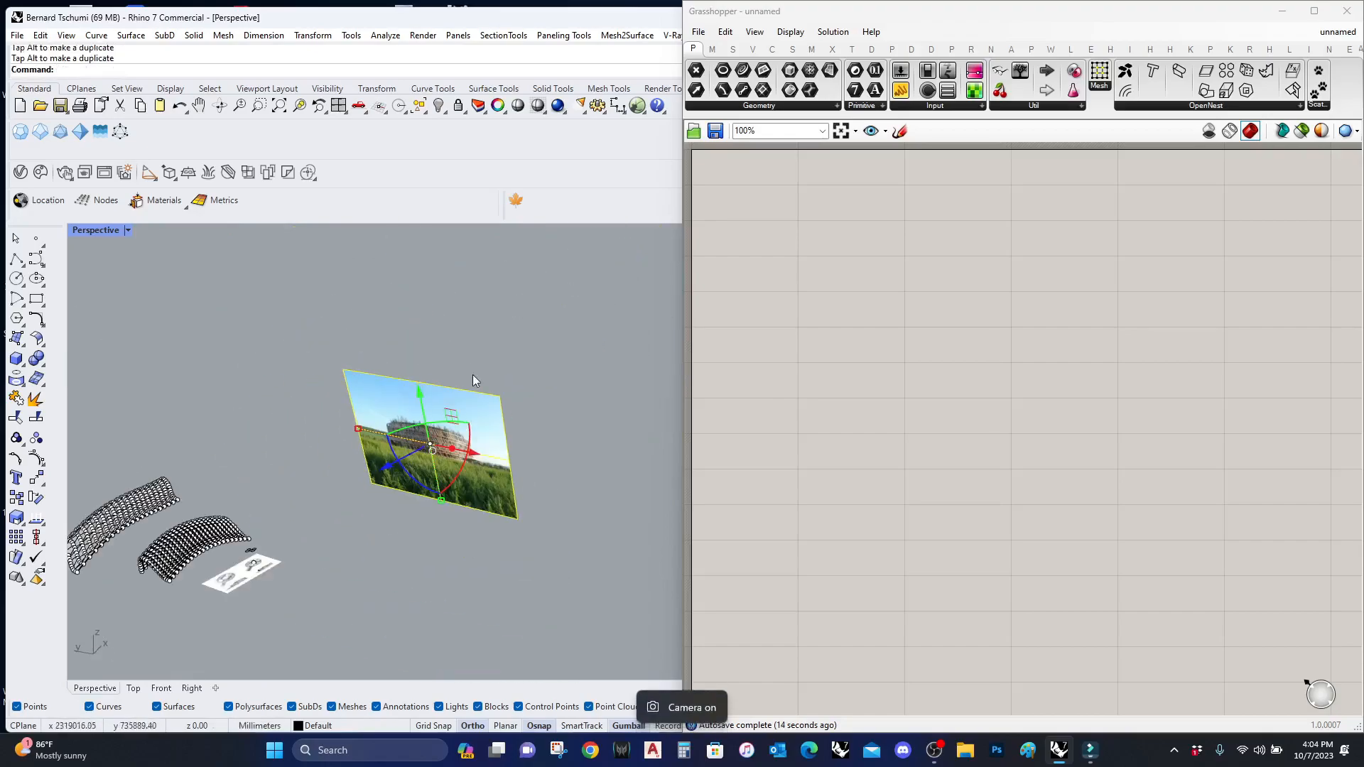
scroll(390, 442, up, 8)
scroll(535, 400, down, 10)
Step: Examine the rooms and door openings near the outer wall of the circular floor plan
right_drag(536, 399, 442, 511)
scroll(444, 490, up, 15)
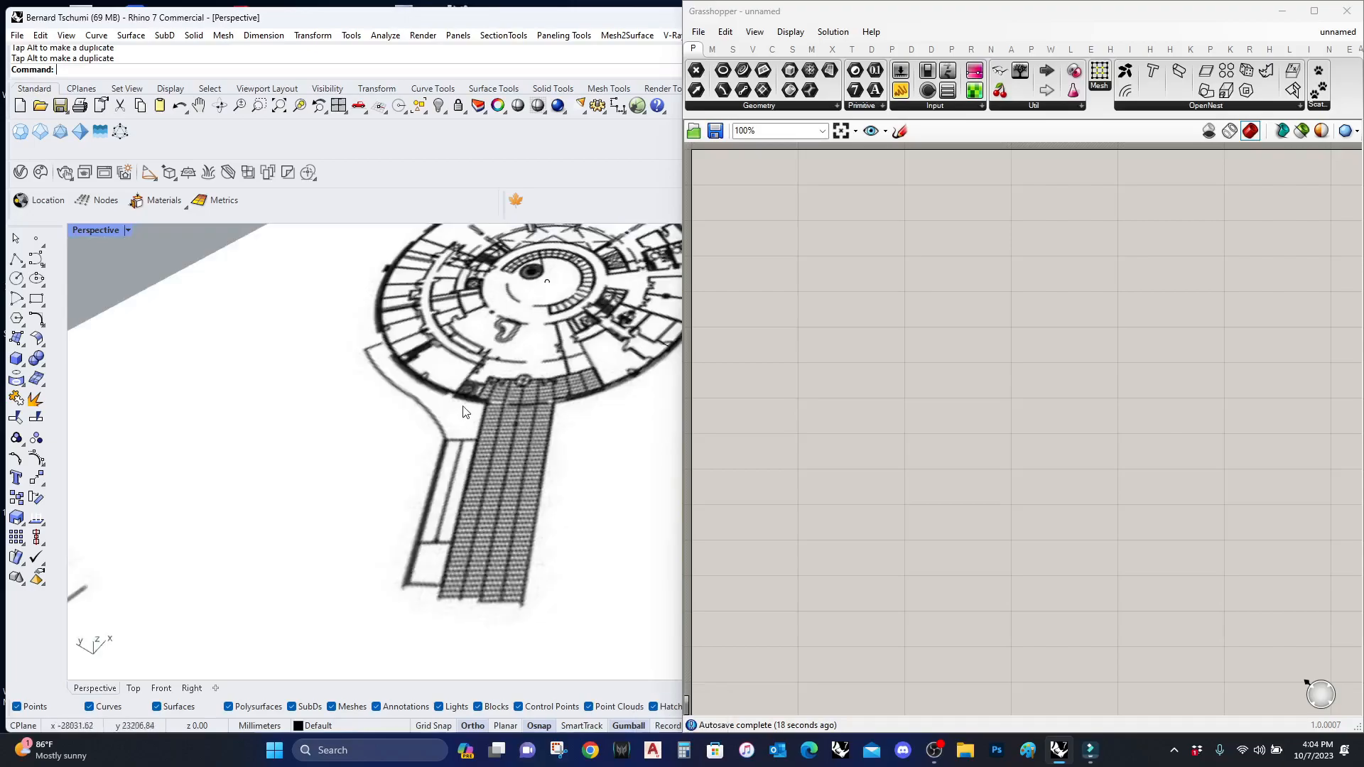
scroll(467, 411, down, 3)
text(z)
key(Return)
drag(594, 374, 439, 289)
scroll(406, 396, down, 9)
scroll(434, 417, up, 14)
scroll(320, 416, down, 8)
scroll(568, 420, up, 8)
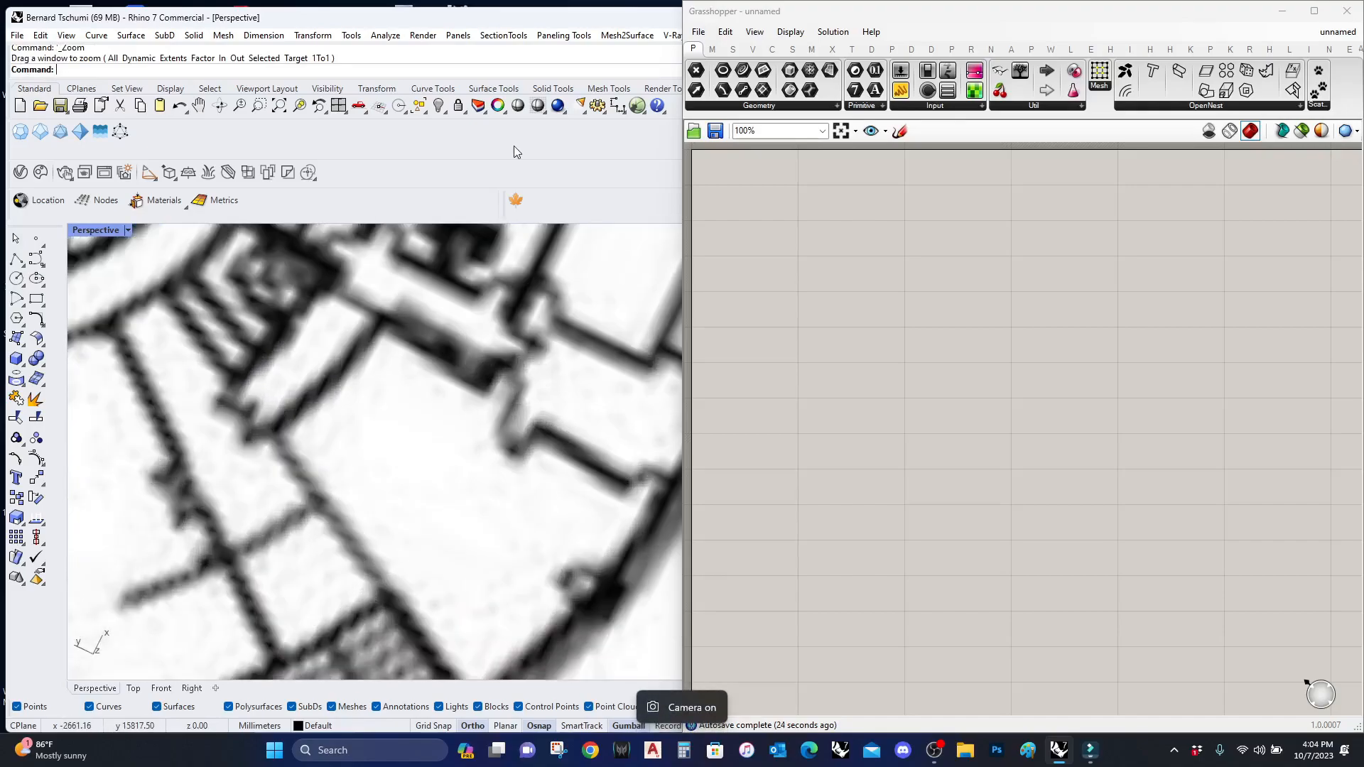
Step: Dimension the width of a door opening in the floor plan with a rotated dimension at the default angle
click(625, 113)
click(698, 134)
key(Return)
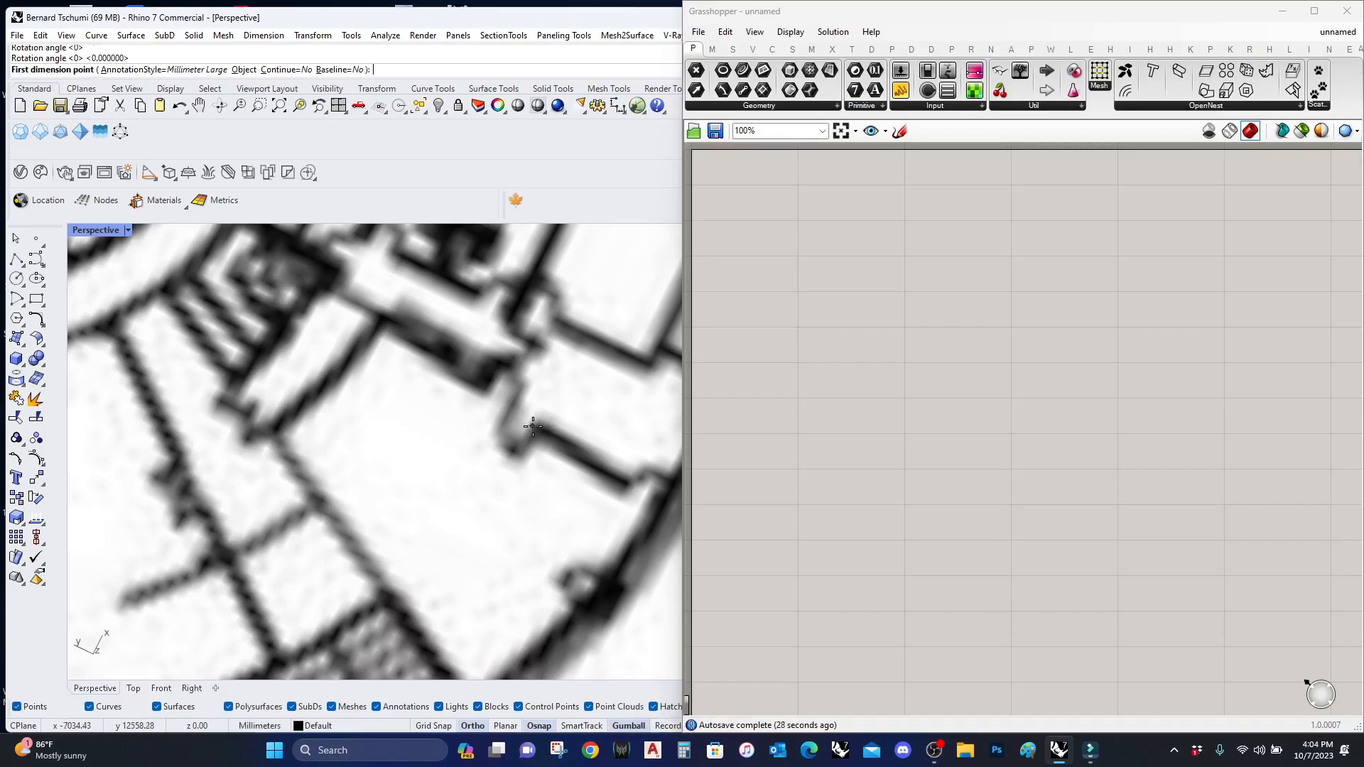
scroll(533, 426, down, 8)
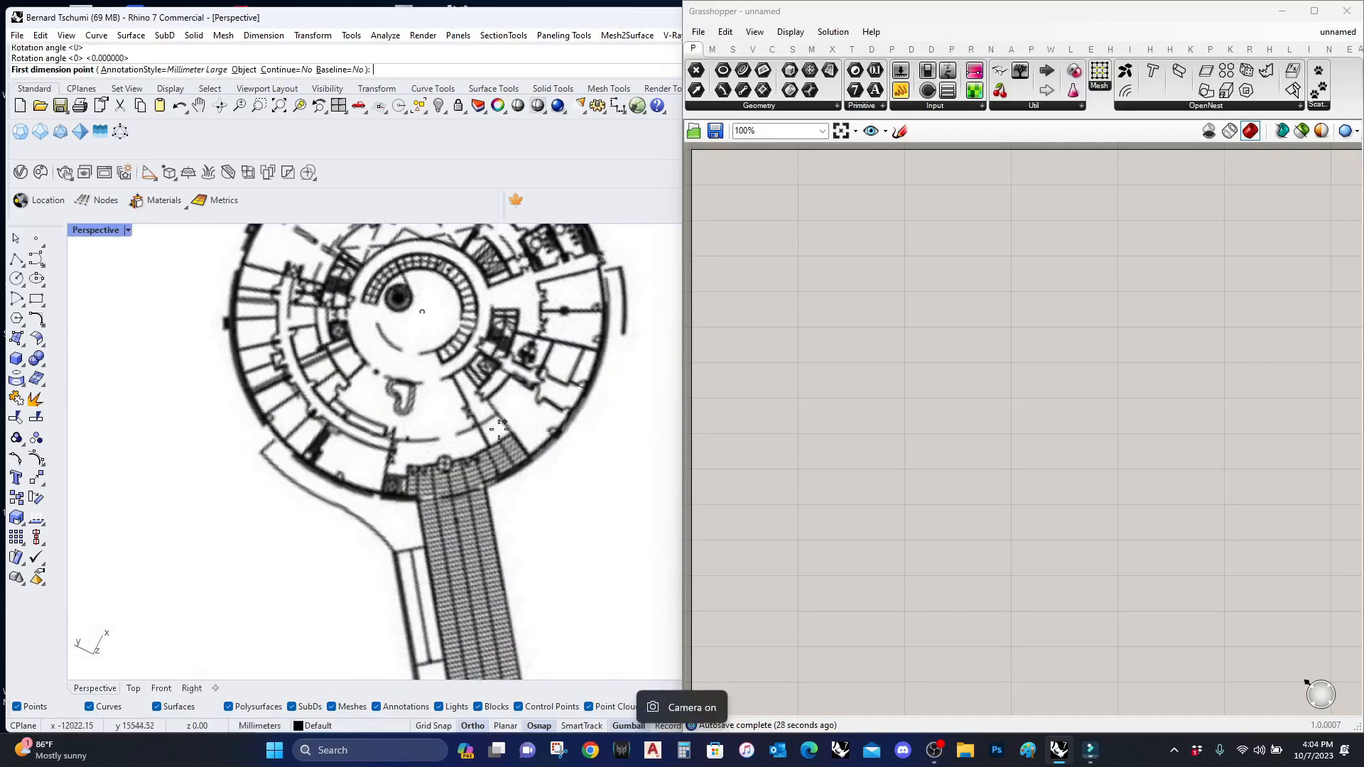
scroll(541, 405, up, 5)
click(533, 384)
click(548, 393)
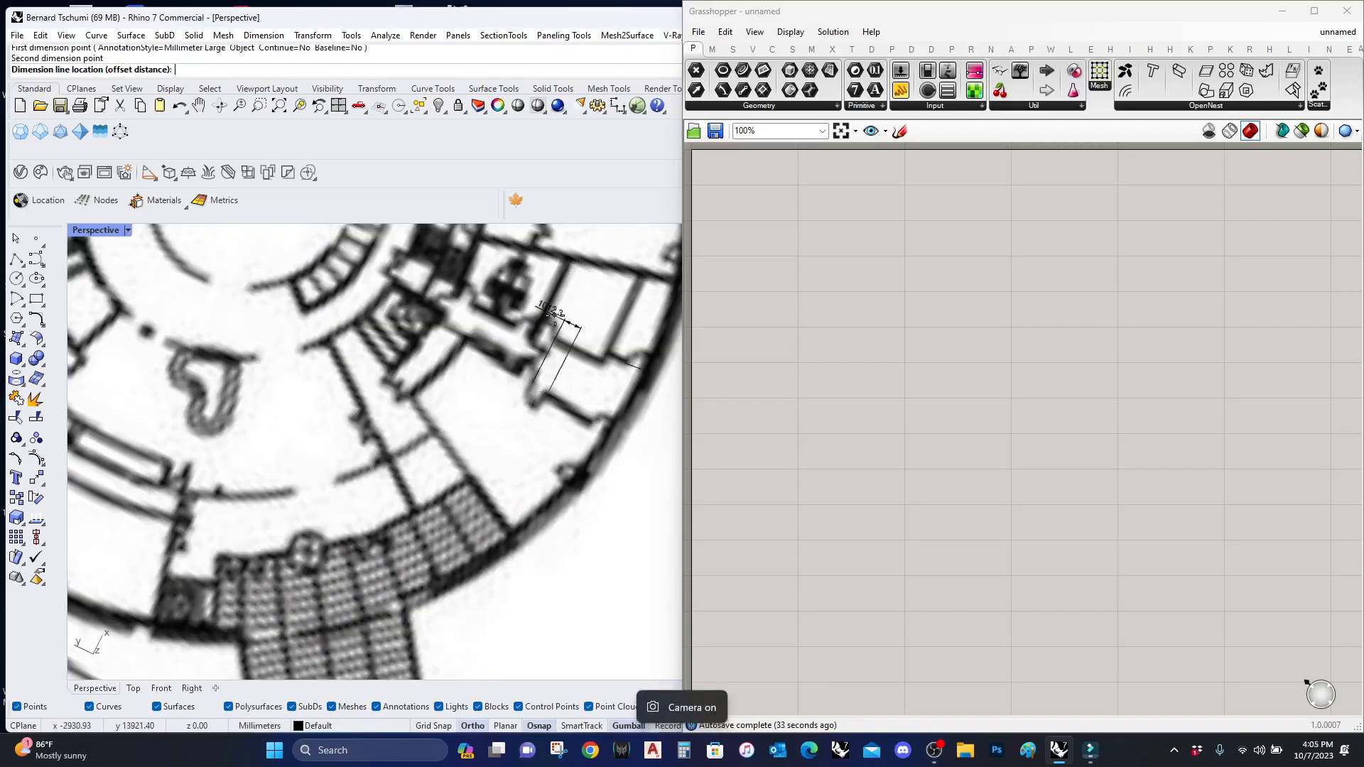
scroll(555, 313, up, 6)
click(530, 376)
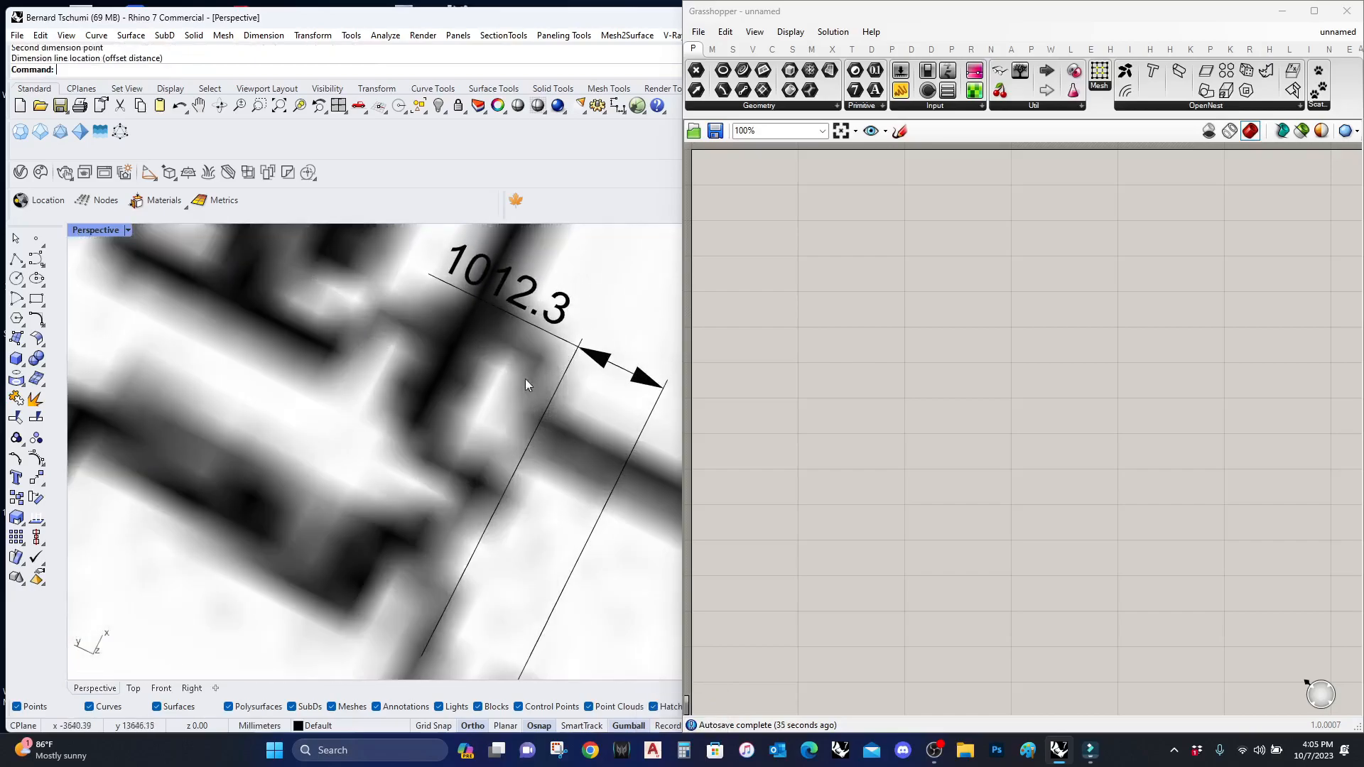
Step: Inspect the door opening's dimension value against the floor plan at close range
scroll(513, 308, up, 7)
scroll(516, 298, down, 5)
click(514, 307)
click(510, 314)
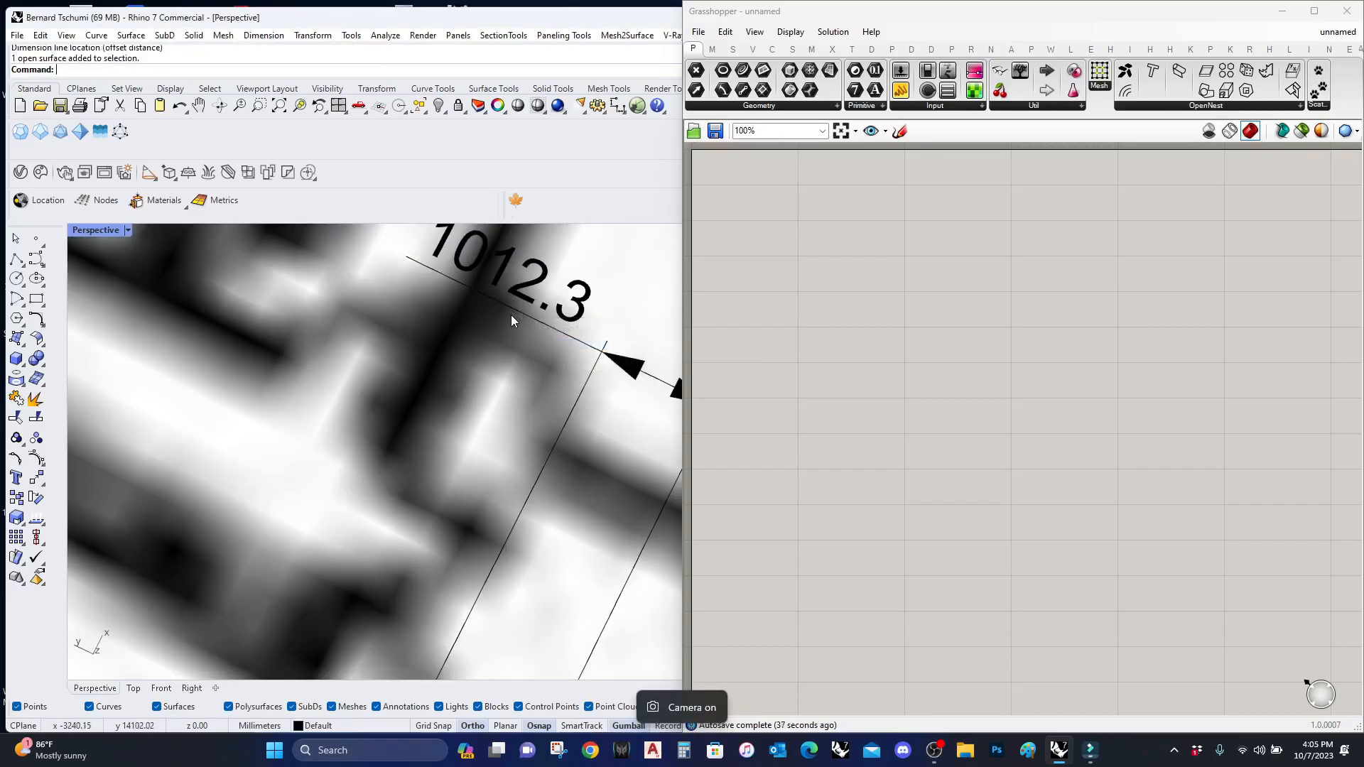
scroll(513, 312, down, 4)
scroll(514, 310, up, 5)
scroll(398, 395, down, 6)
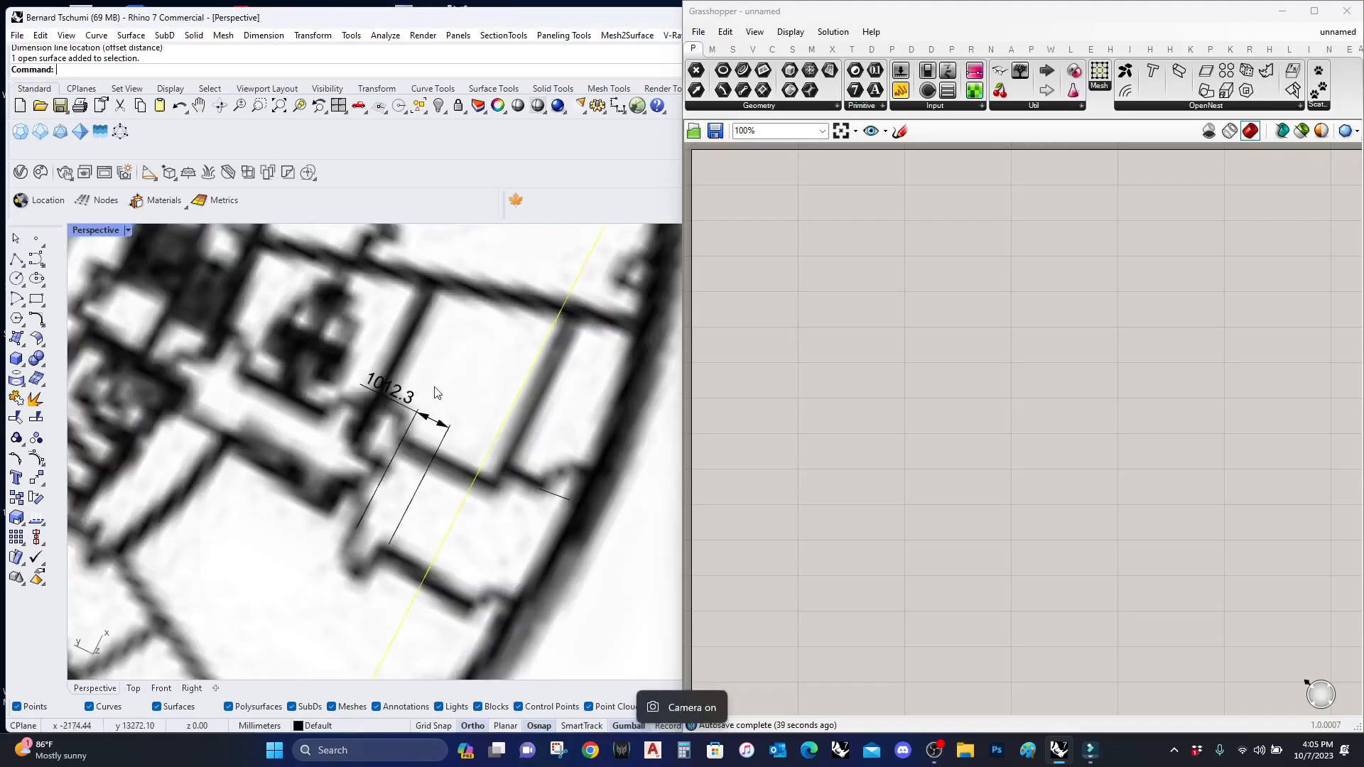
scroll(368, 542, up, 2)
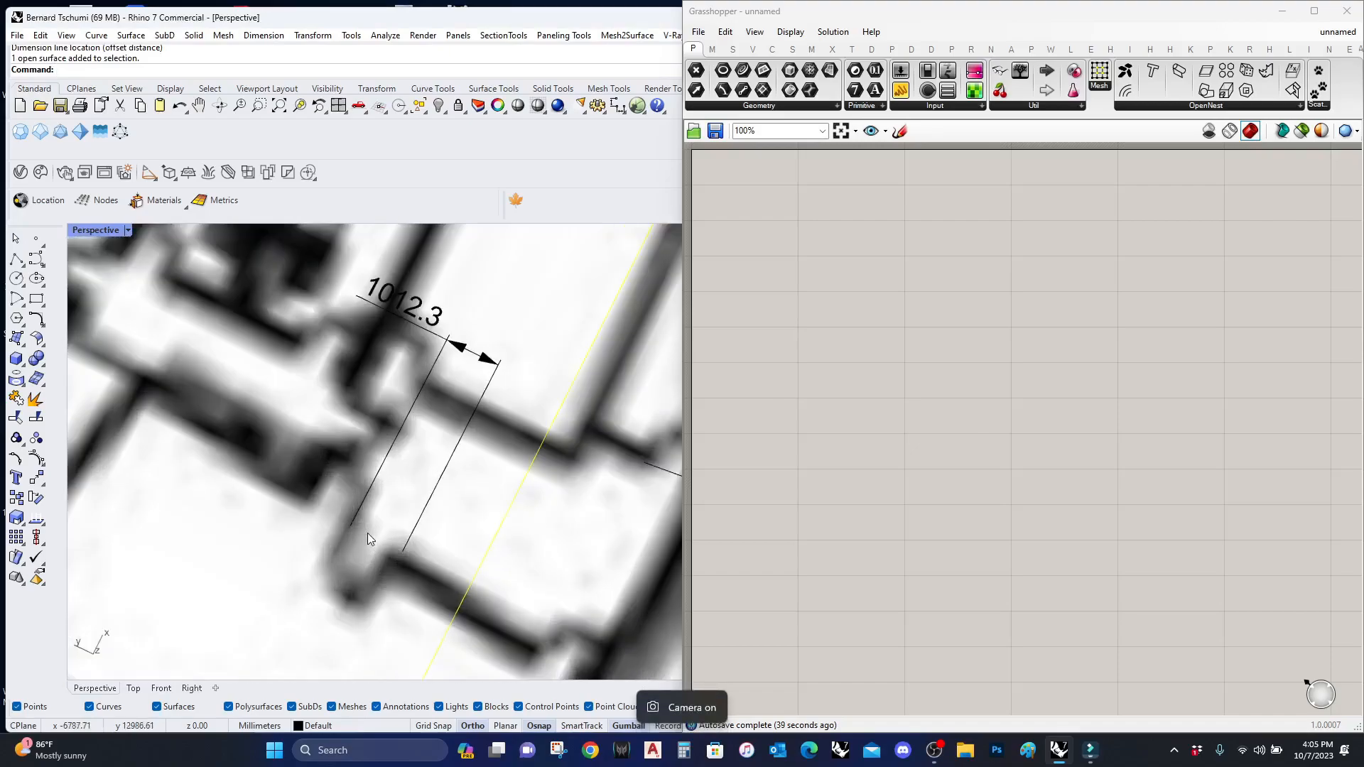
Step: Delete the linear dimension at the door opening, leaving the floor plan surface in place
click(436, 363)
click(487, 385)
click(475, 412)
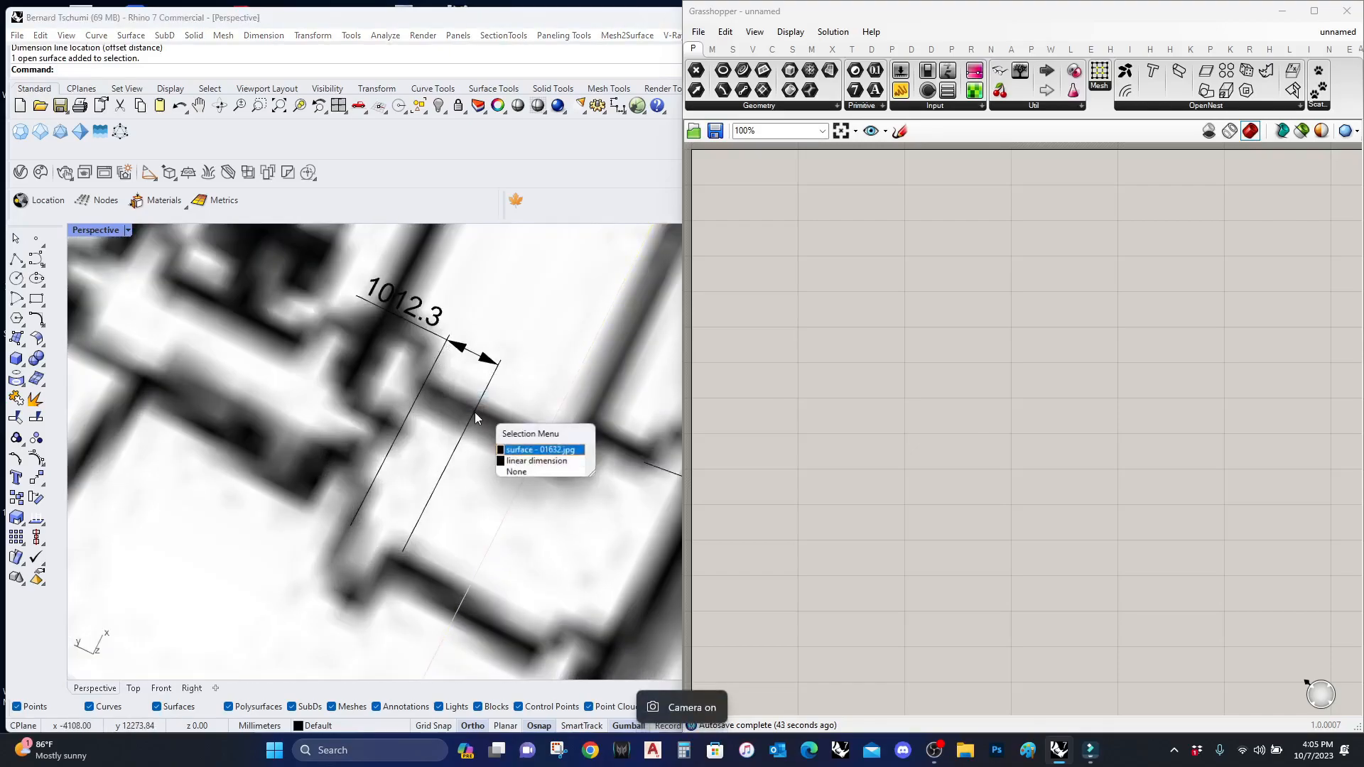
click(513, 462)
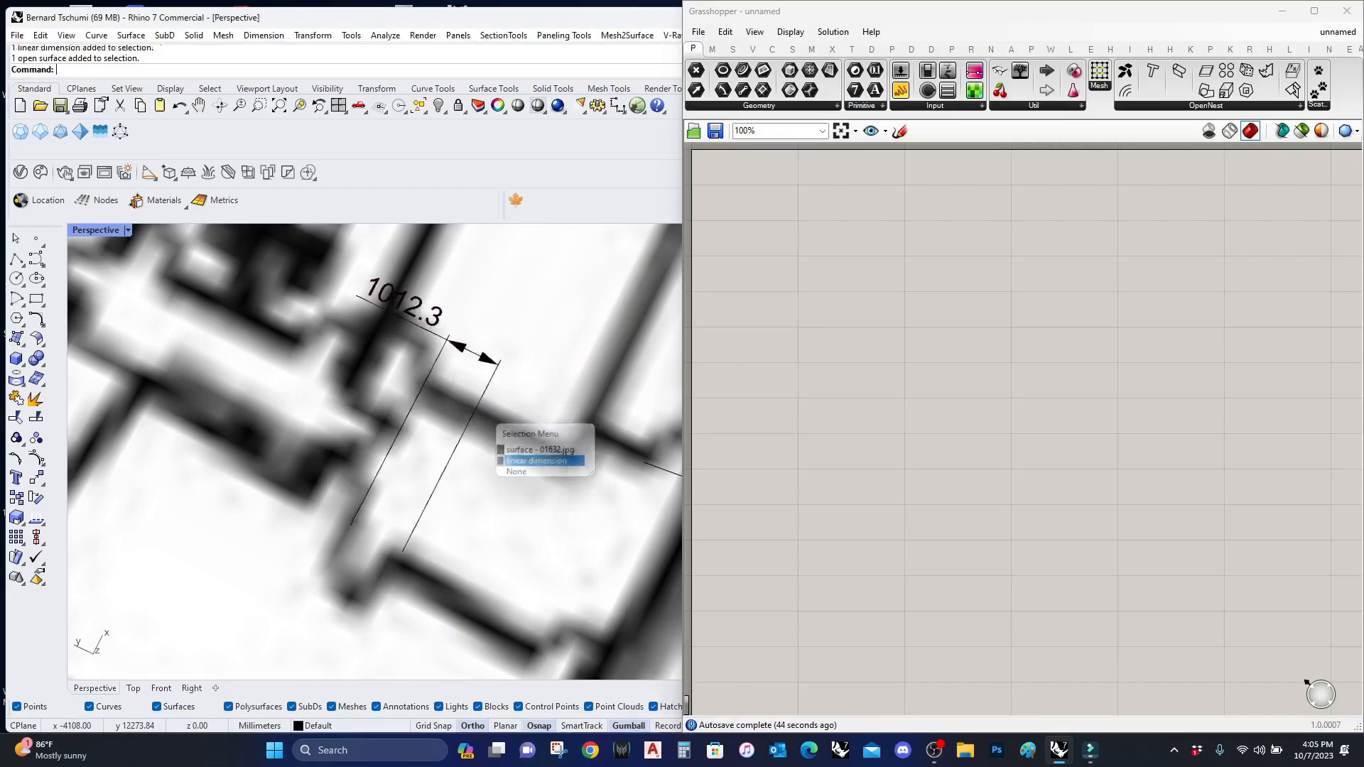
key(Delete)
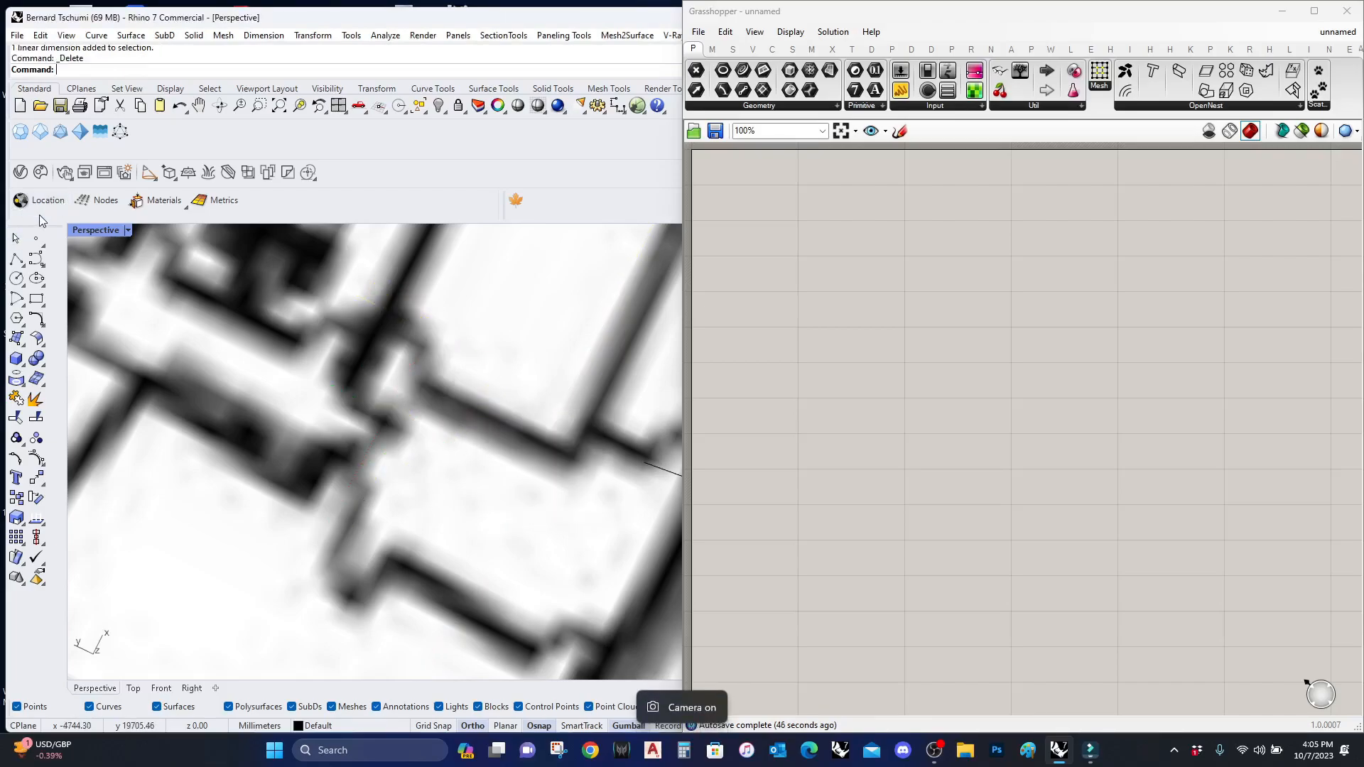
Step: Add a Point parameter to the empty Grasshopper canvas and reference the point at the centre of the floor plan
scroll(398, 540, down, 6)
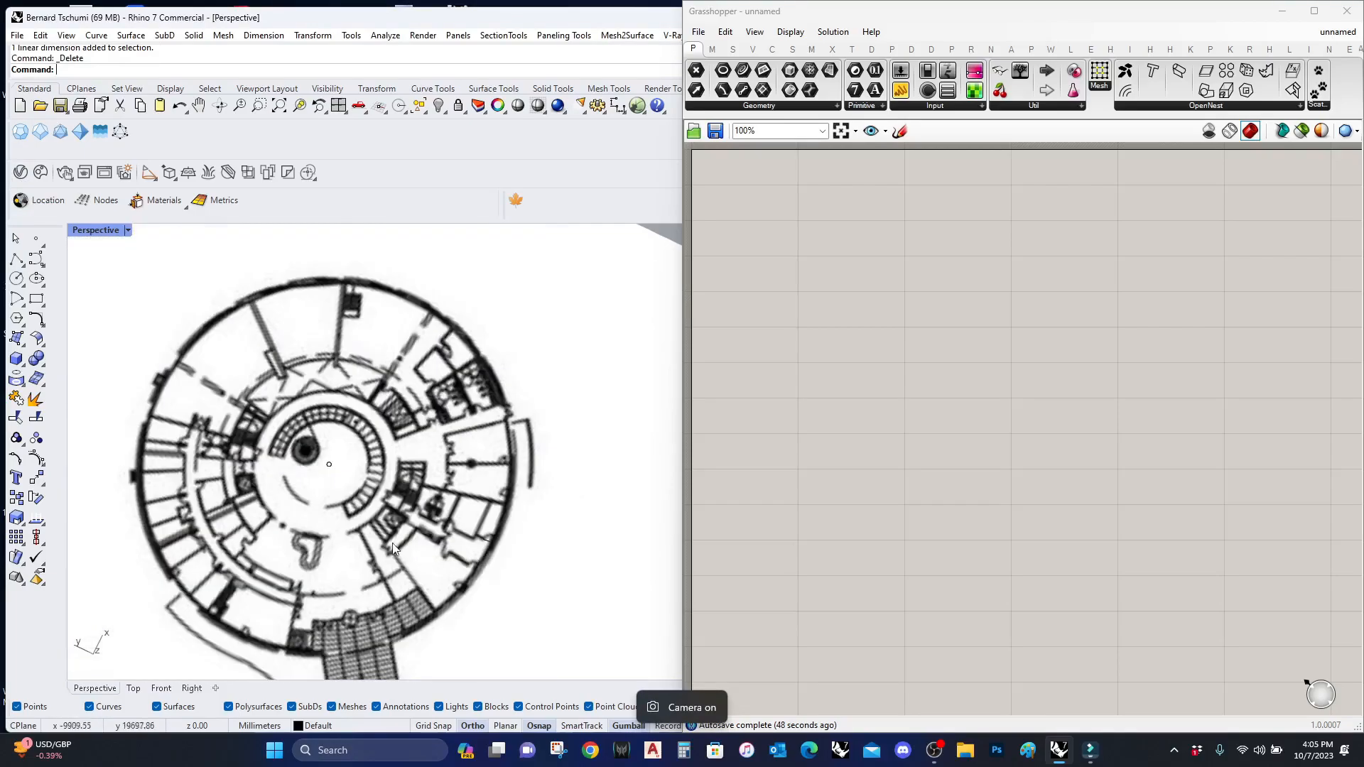
scroll(853, 471, down, 5)
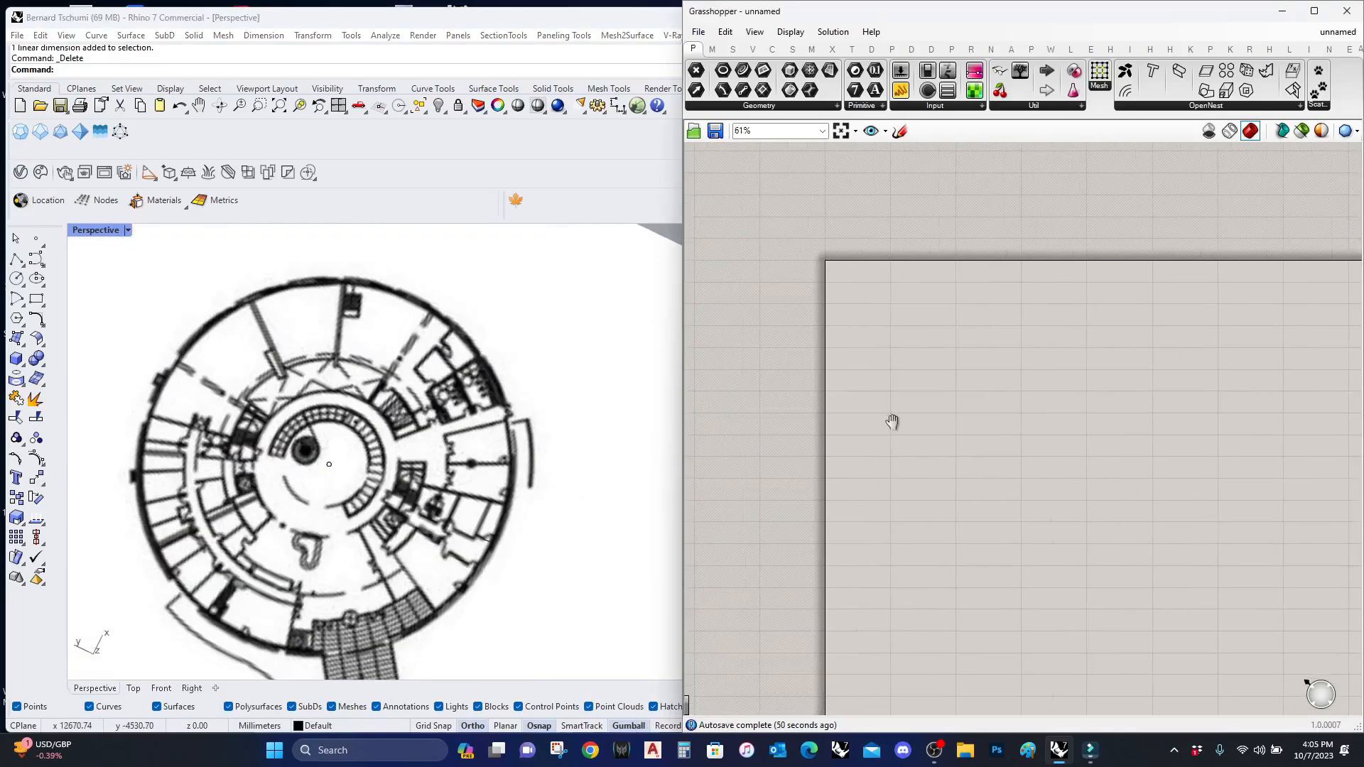
right_drag(891, 423, 913, 422)
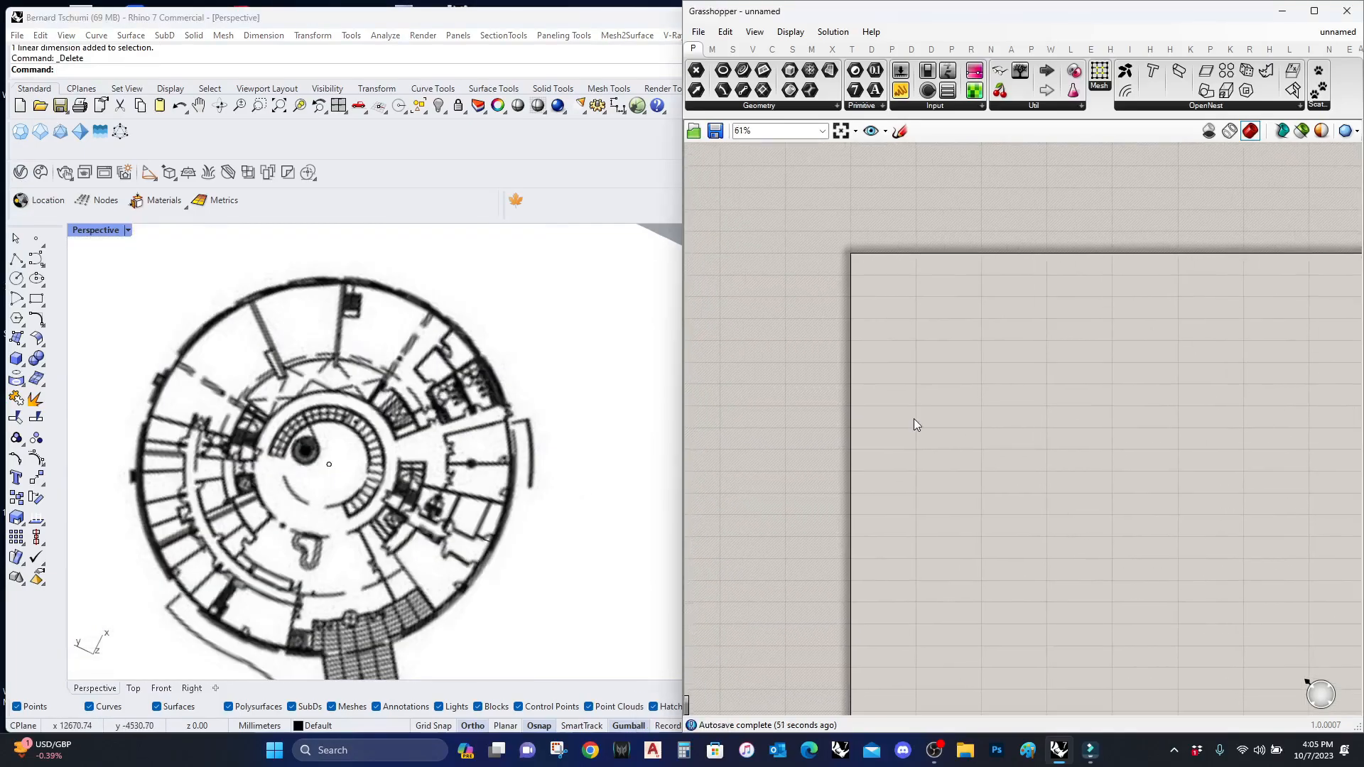
scroll(846, 410, up, 2)
double_click(872, 415)
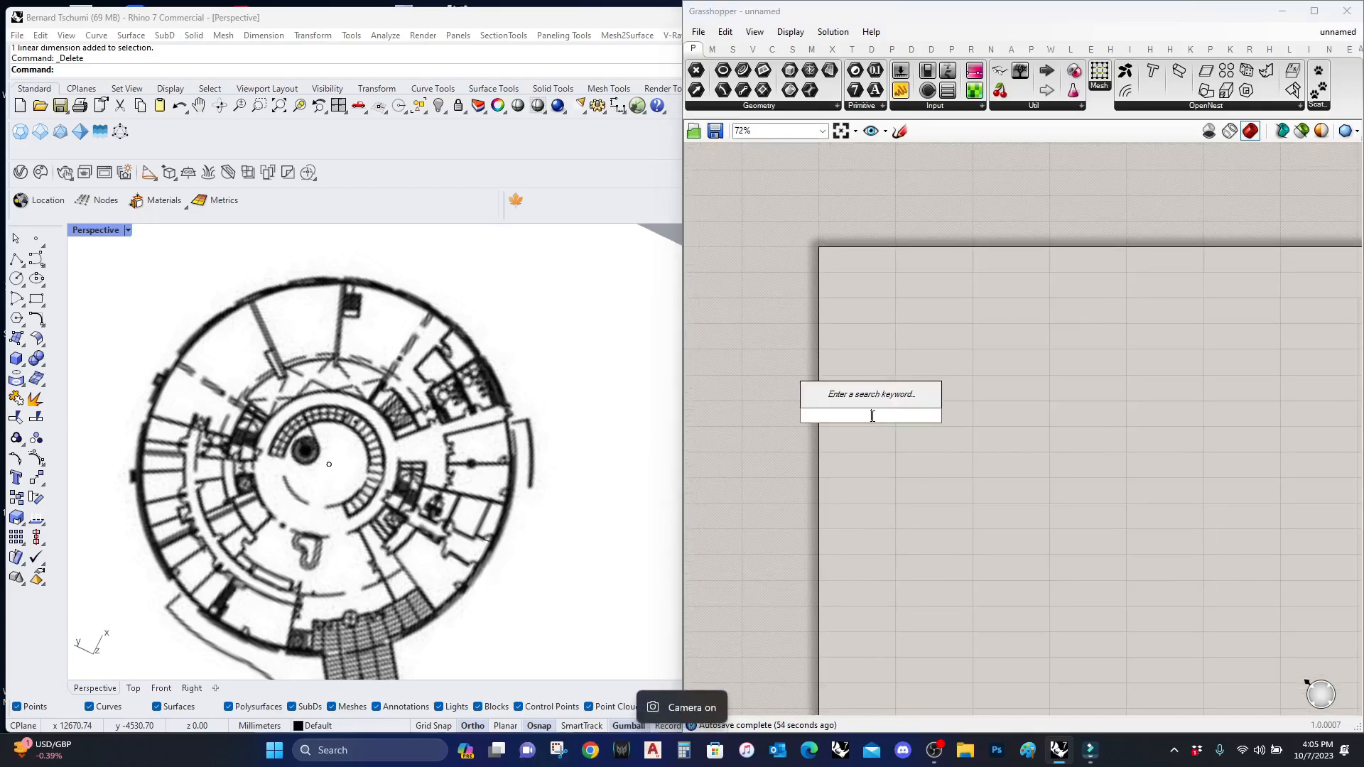
text(point)
key(Return)
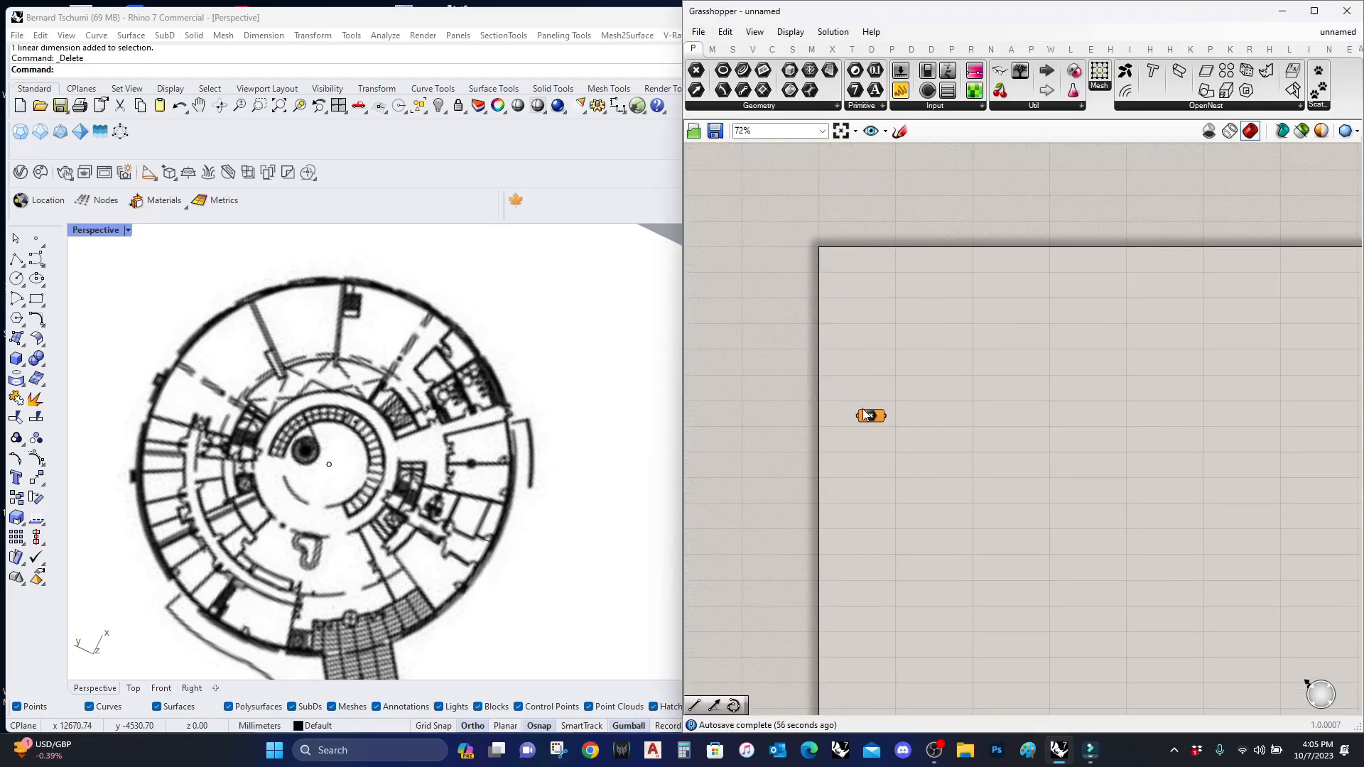
right_click(868, 419)
click(923, 609)
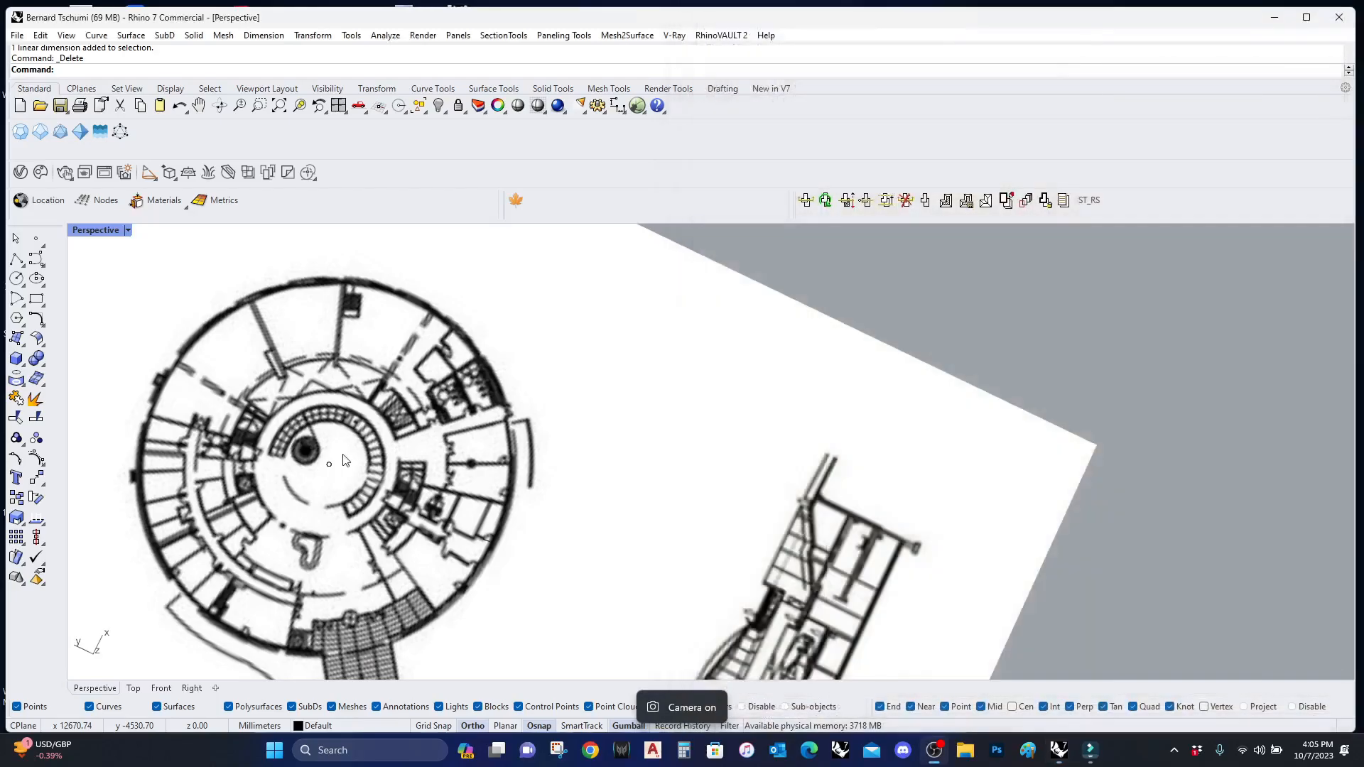
click(329, 466)
Step: Add a Circle component with plane and radius inputs, and connect the Point parameter to its Plane input
double_click(905, 484)
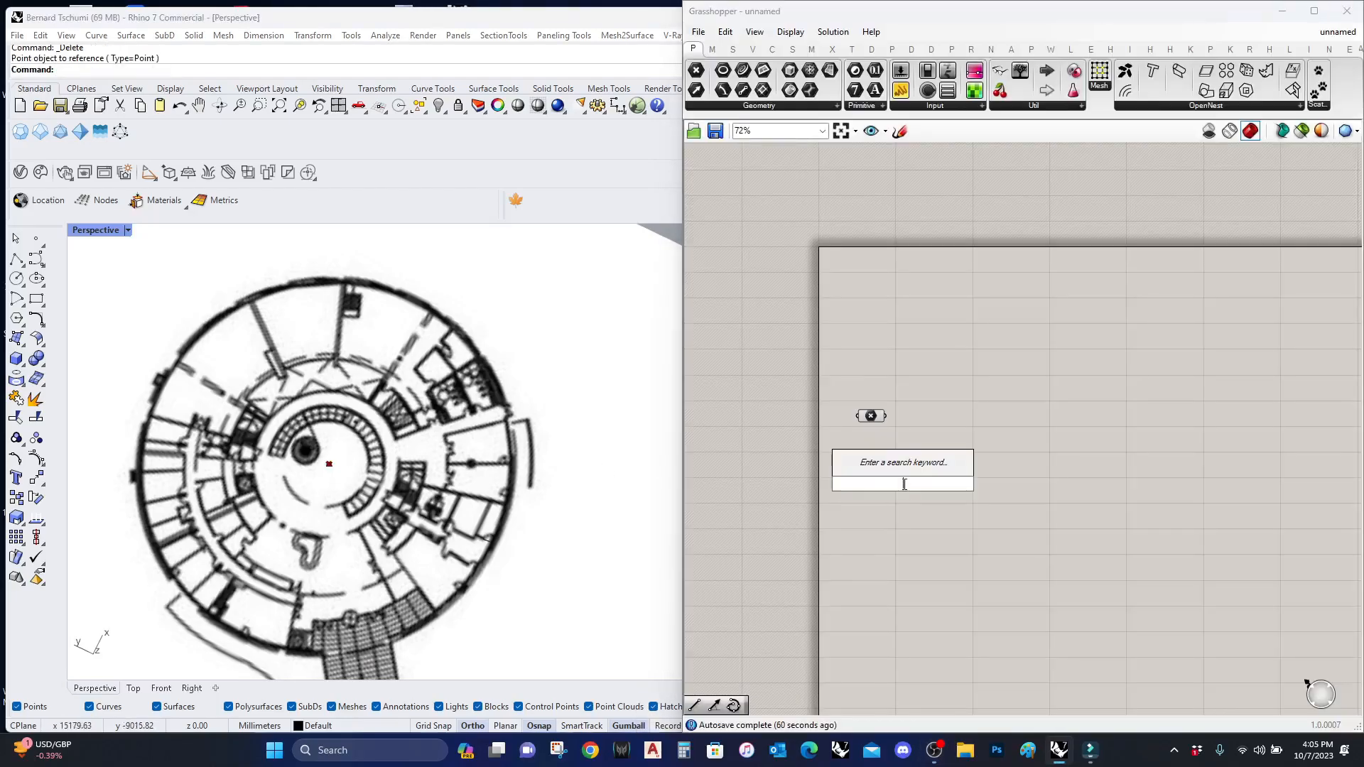
text(circle)
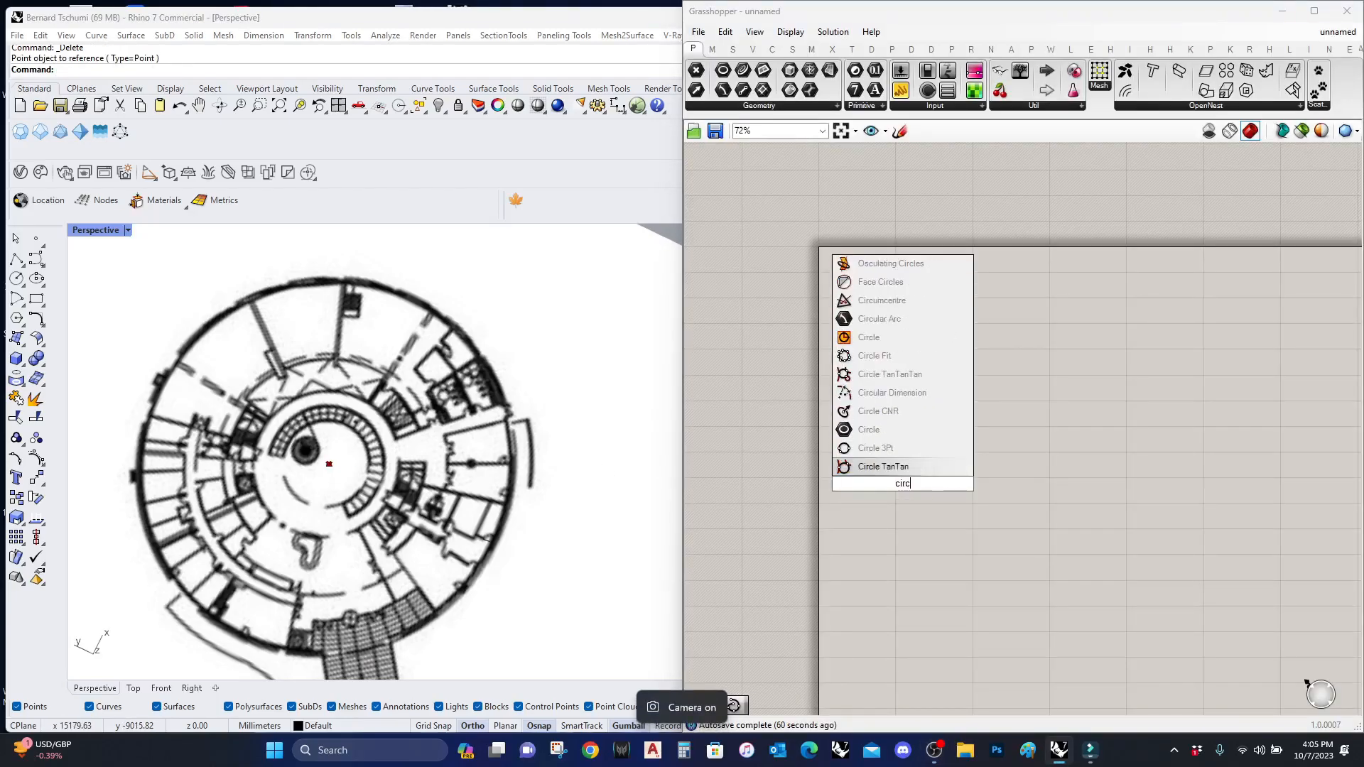
click(868, 449)
scroll(870, 420, up, 2)
drag(886, 419, 968, 482)
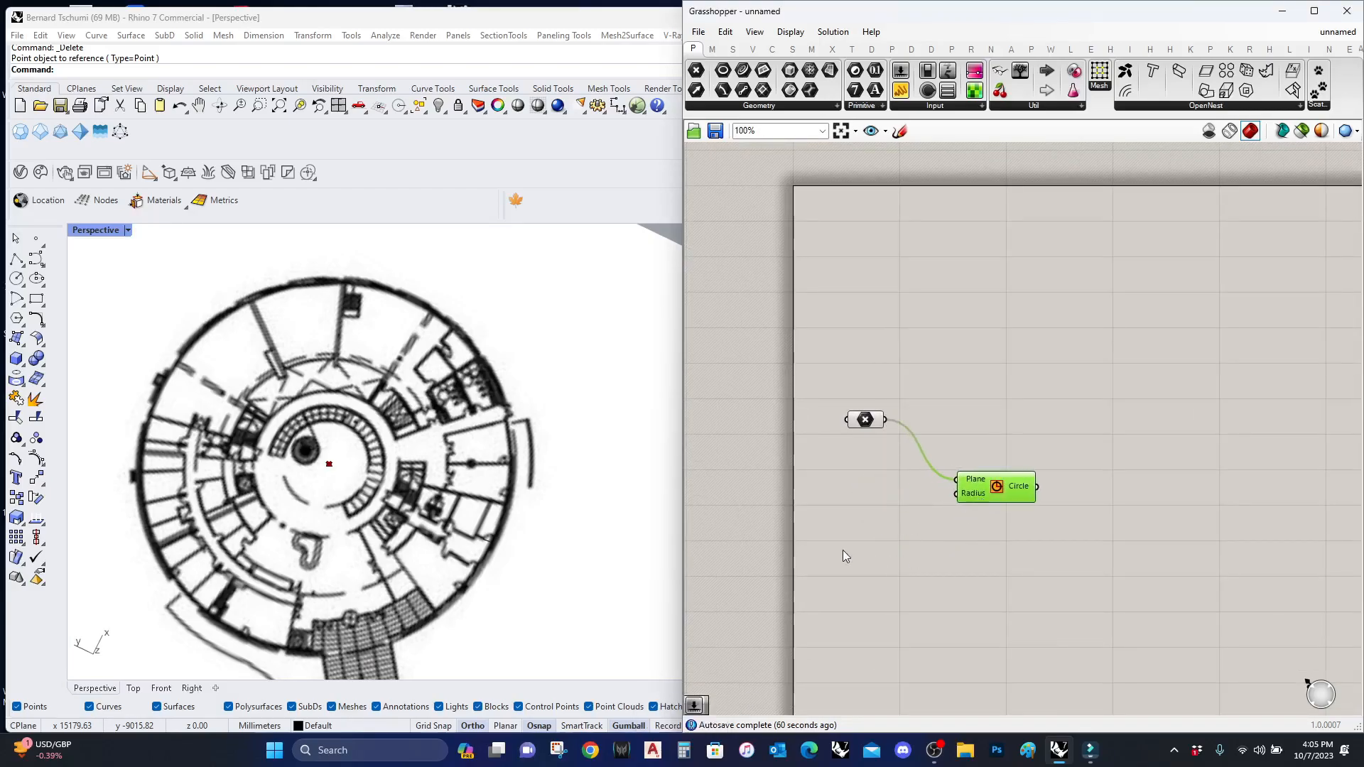
right_drag(241, 454, 256, 383)
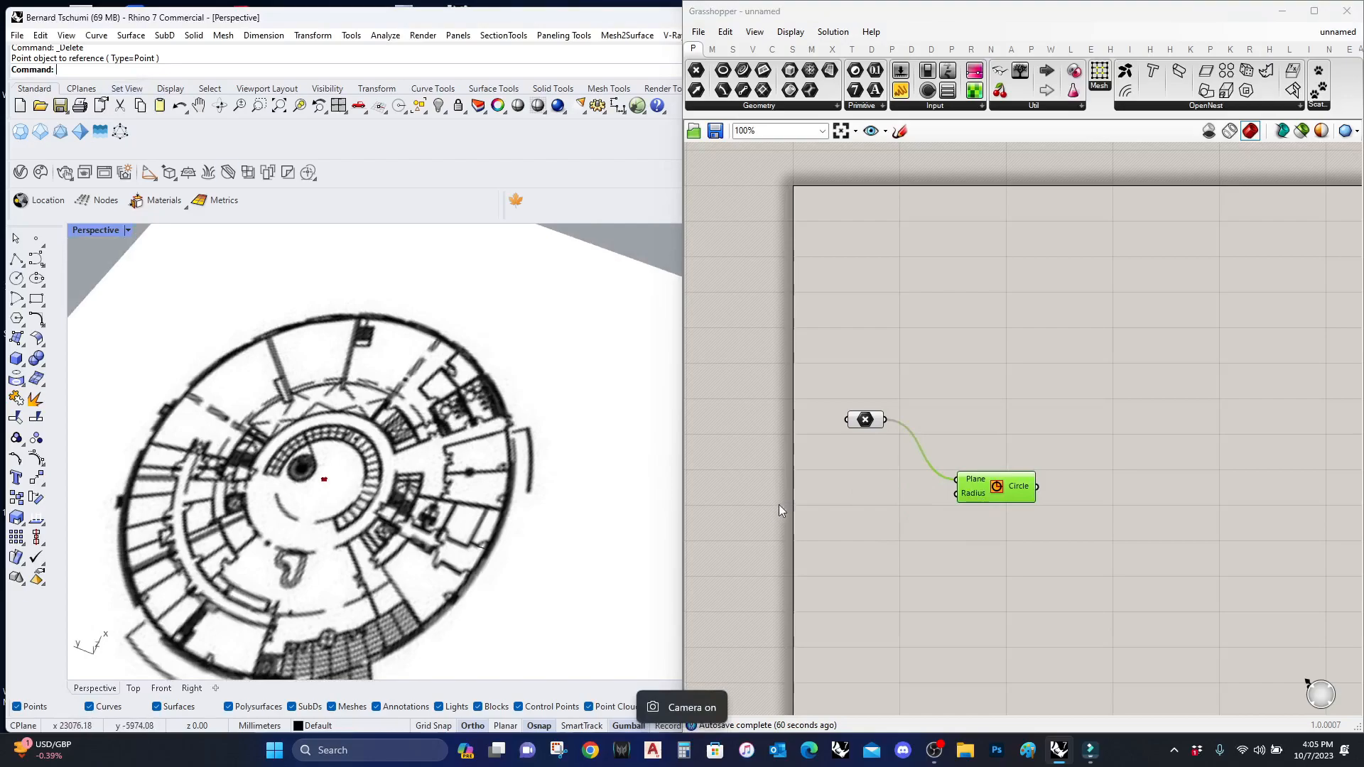
double_click(888, 578)
text(100)
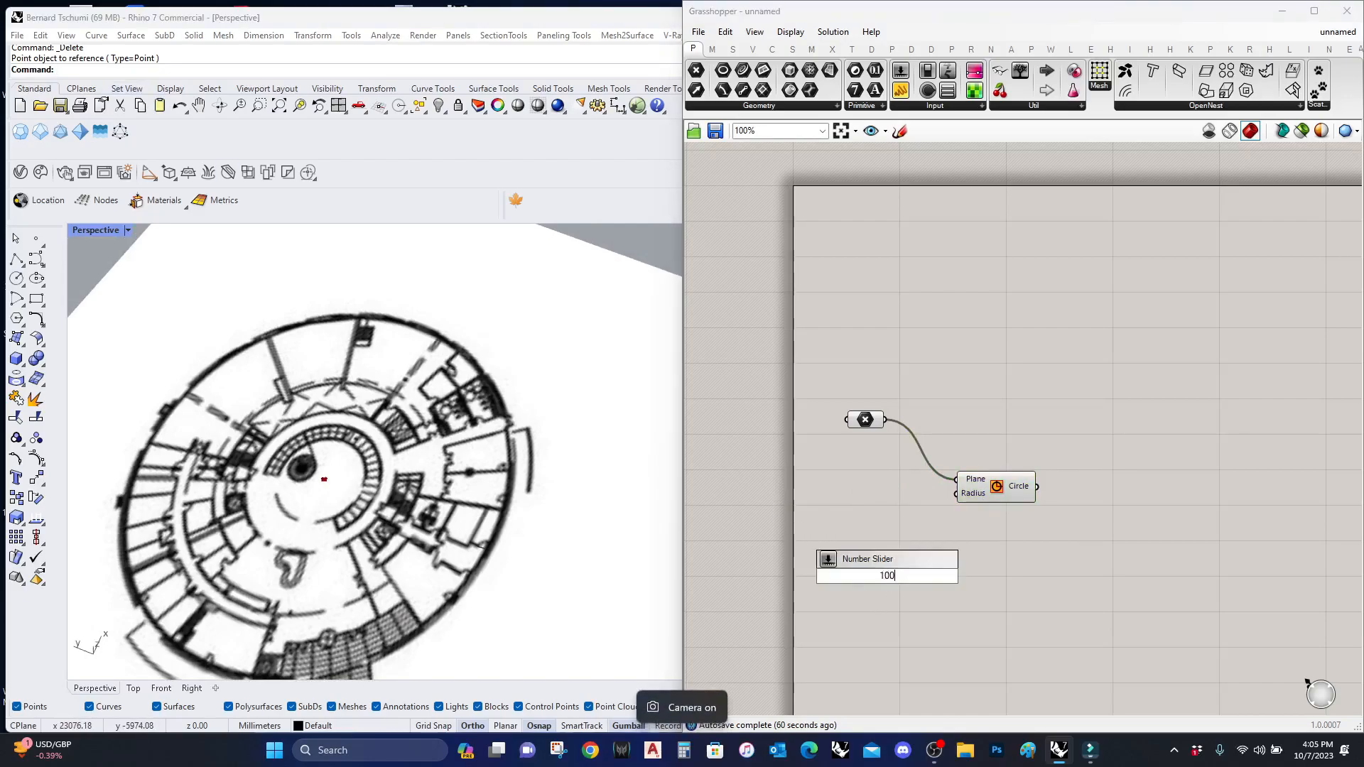
key(Return)
Step: Add a panel containing 1000 below the Circle component on the canvas
drag(901, 90, 852, 554)
double_click(853, 555)
text(1000)
click(1081, 571)
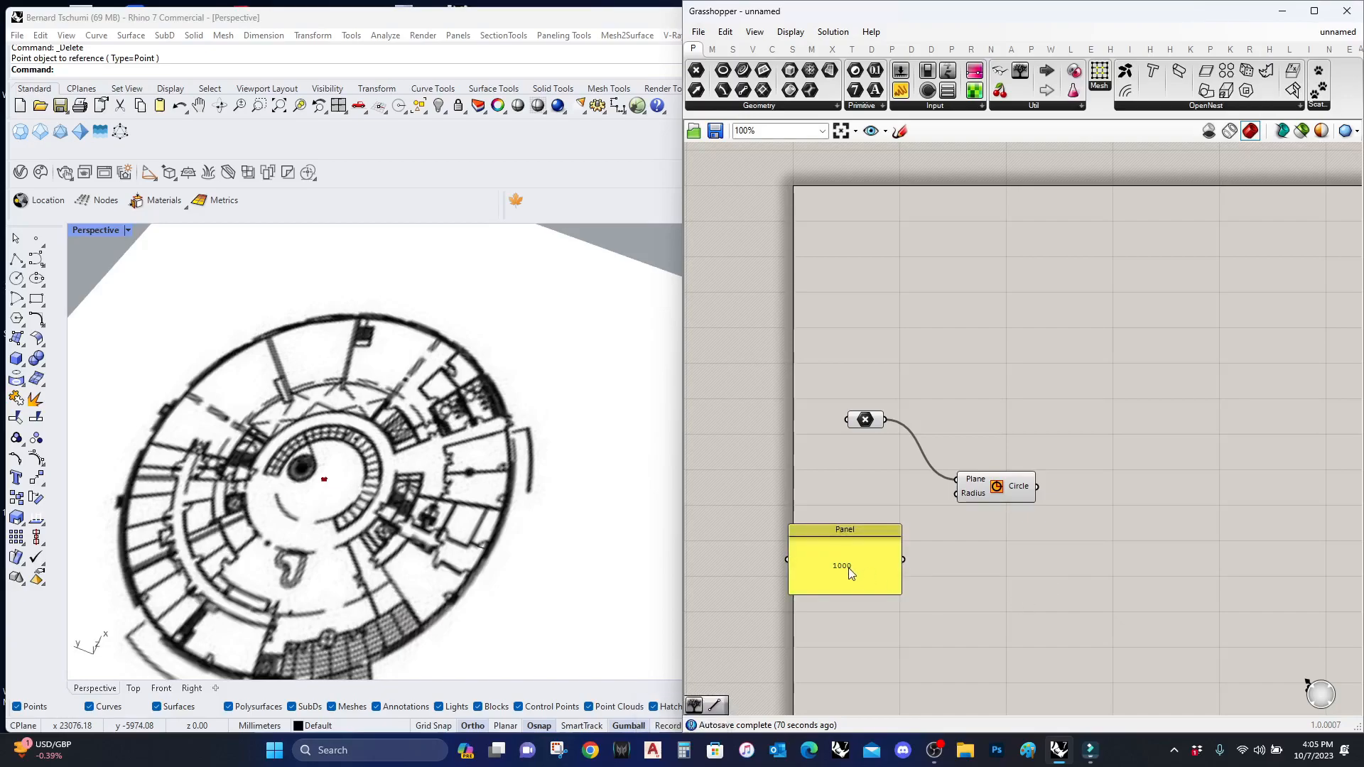
drag(849, 567, 908, 594)
Step: Add an integer Number Slider with a maximum of 120 and place it above the 1000 panel
click(787, 529)
double_click(787, 529)
text(slider)
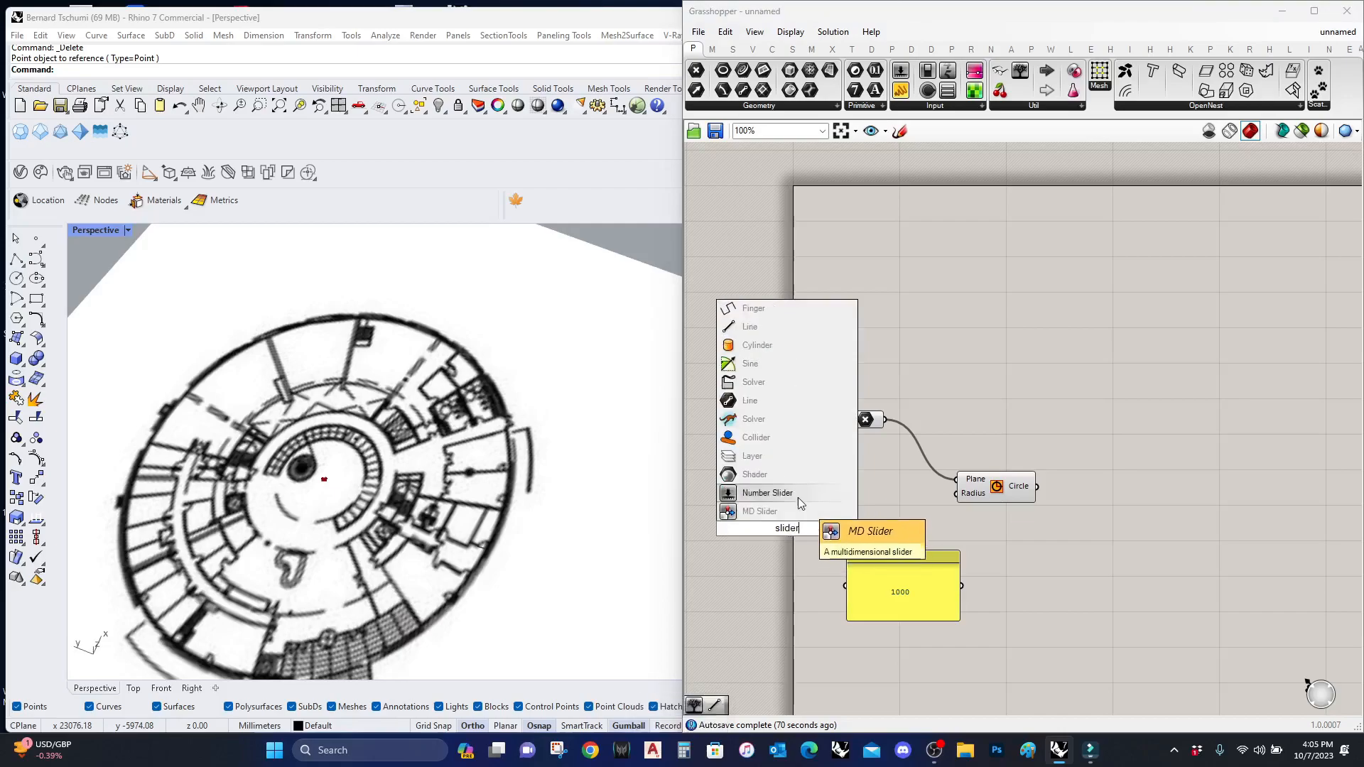
click(796, 494)
double_click(741, 532)
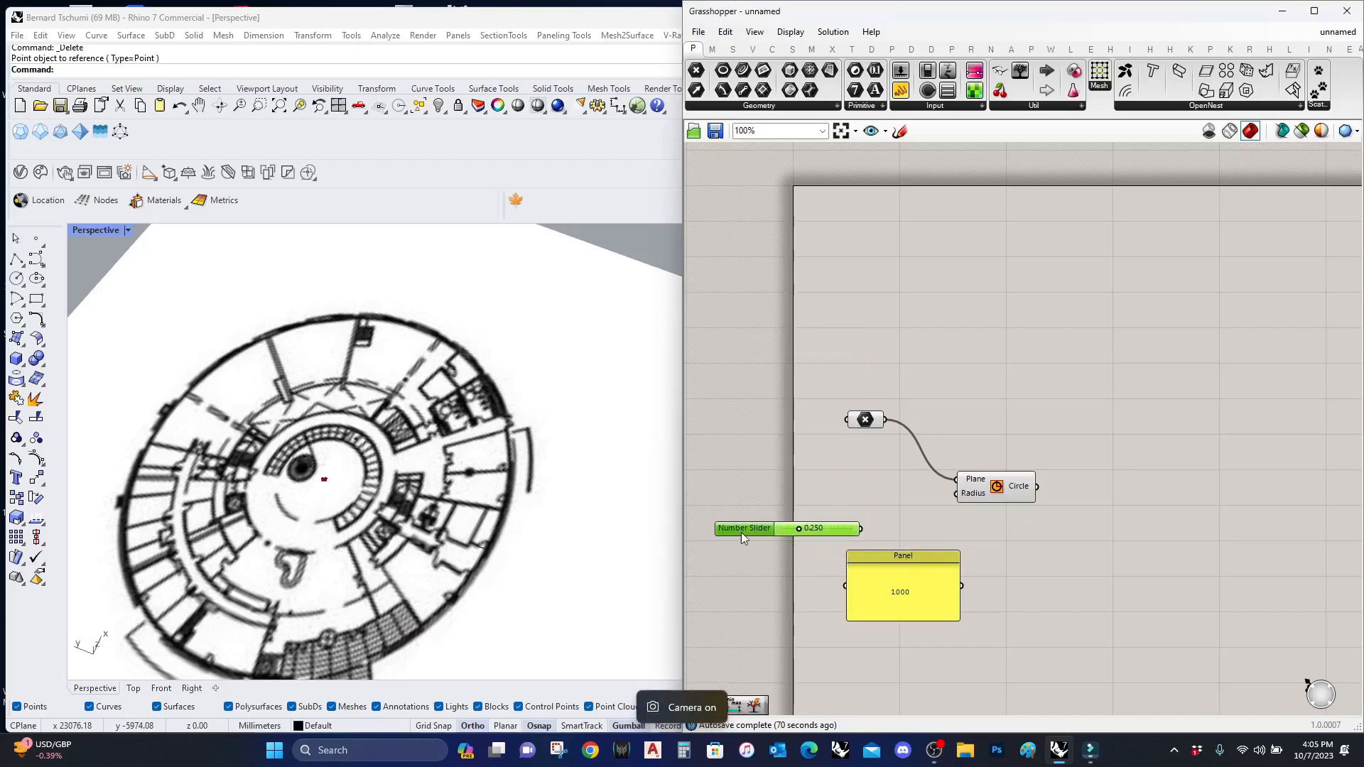
click(757, 492)
double_click(795, 570)
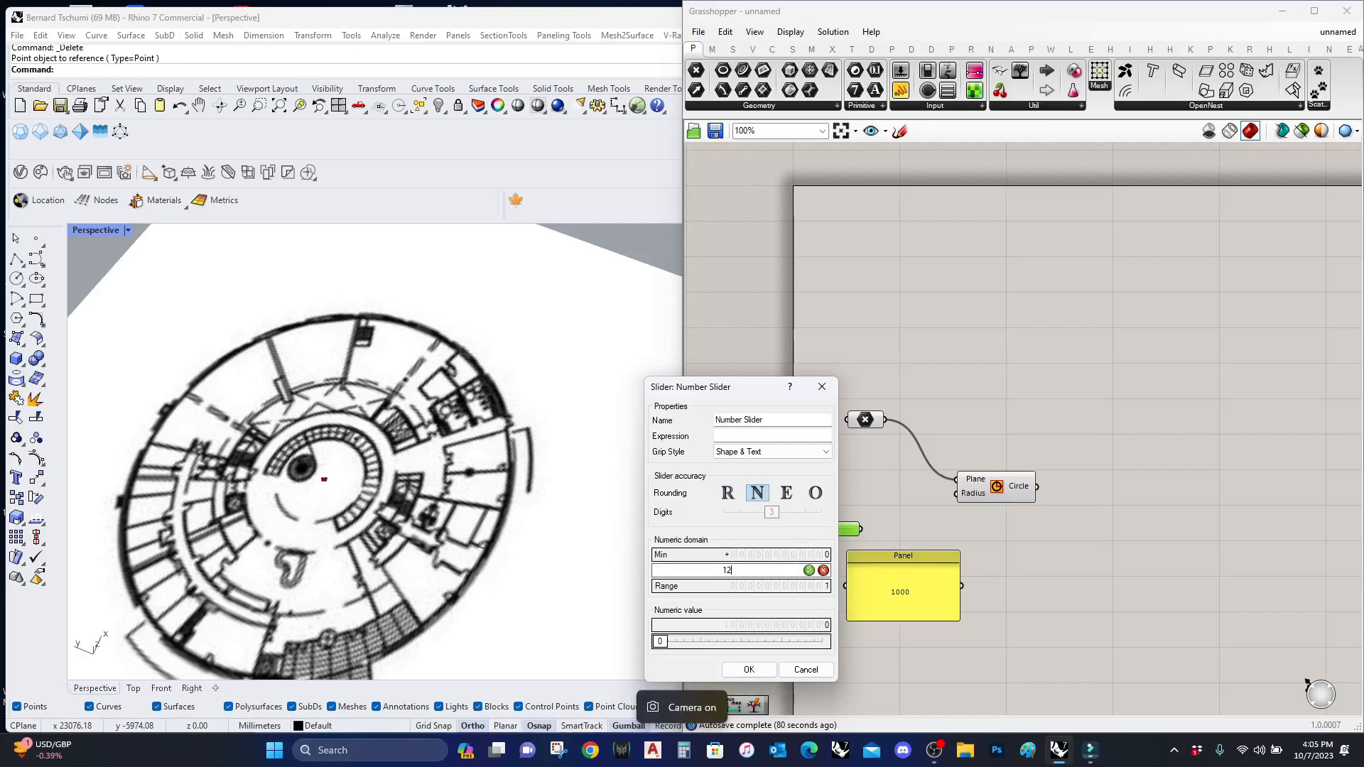
click(809, 570)
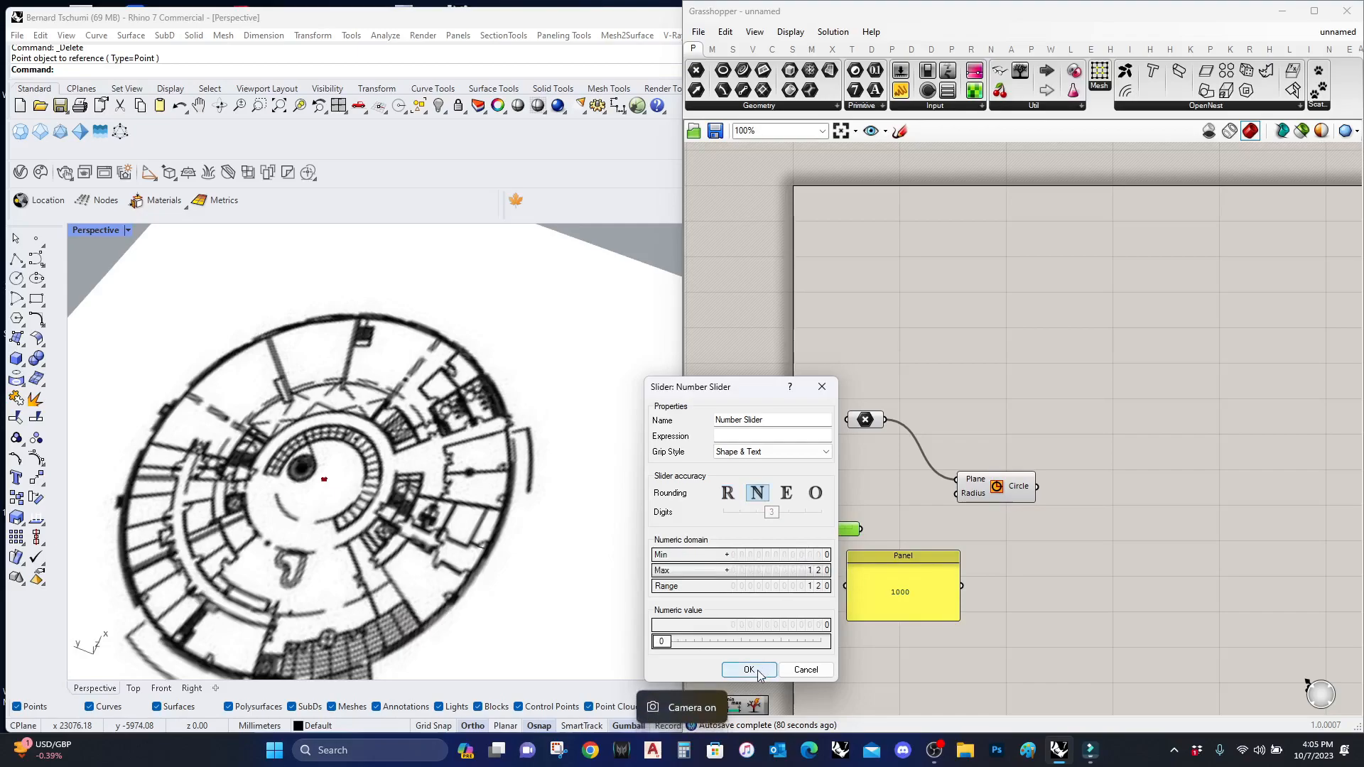
click(749, 669)
drag(839, 529, 840, 512)
click(895, 530)
double_click(895, 530)
text(multi)
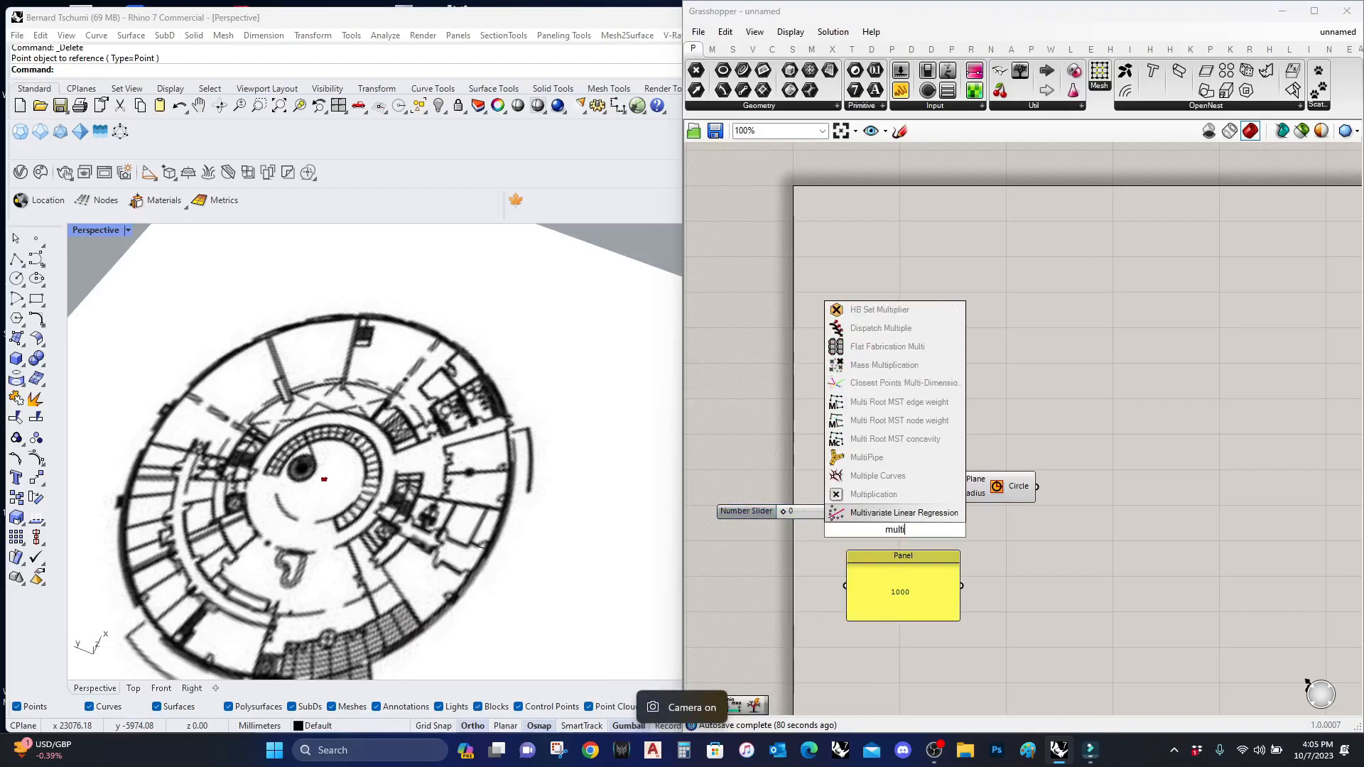
text(ply)
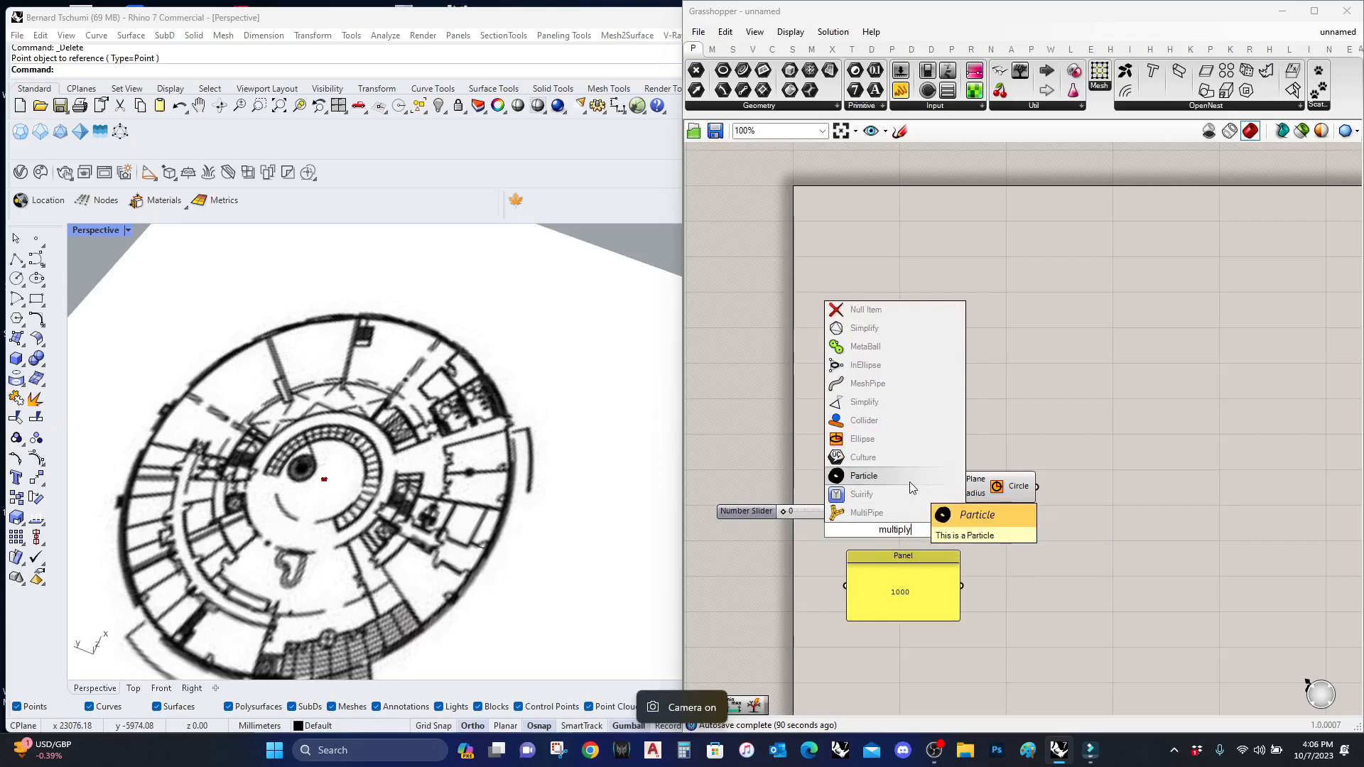
key(Escape)
double_click(905, 519)
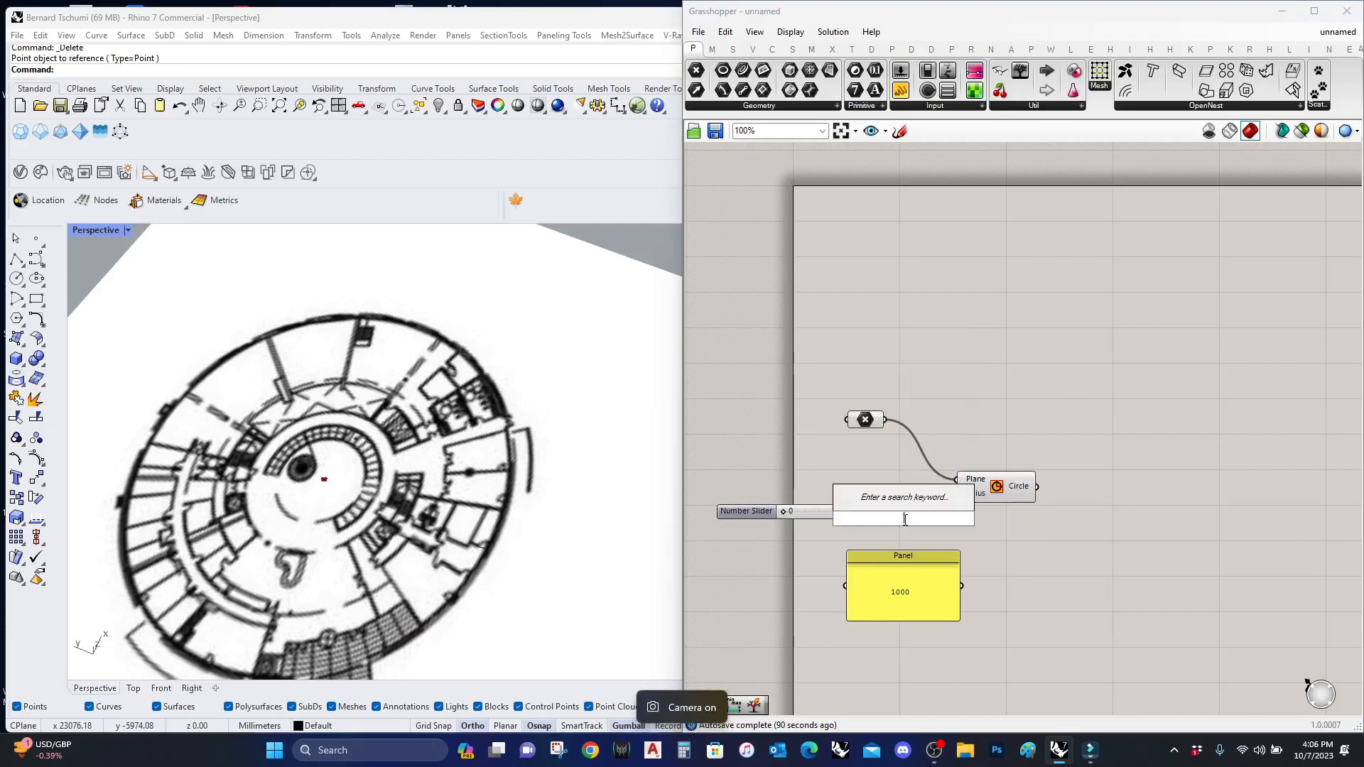
text(multiply)
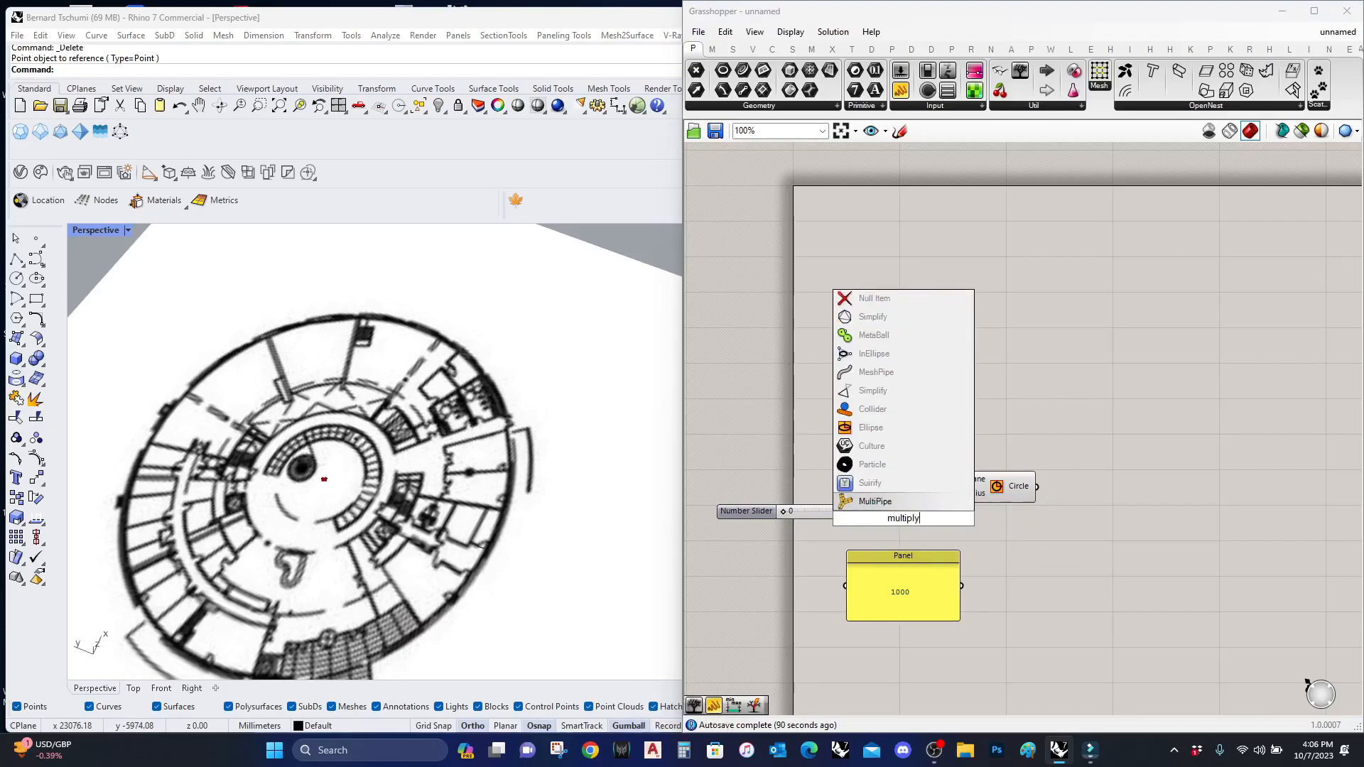
key(Escape)
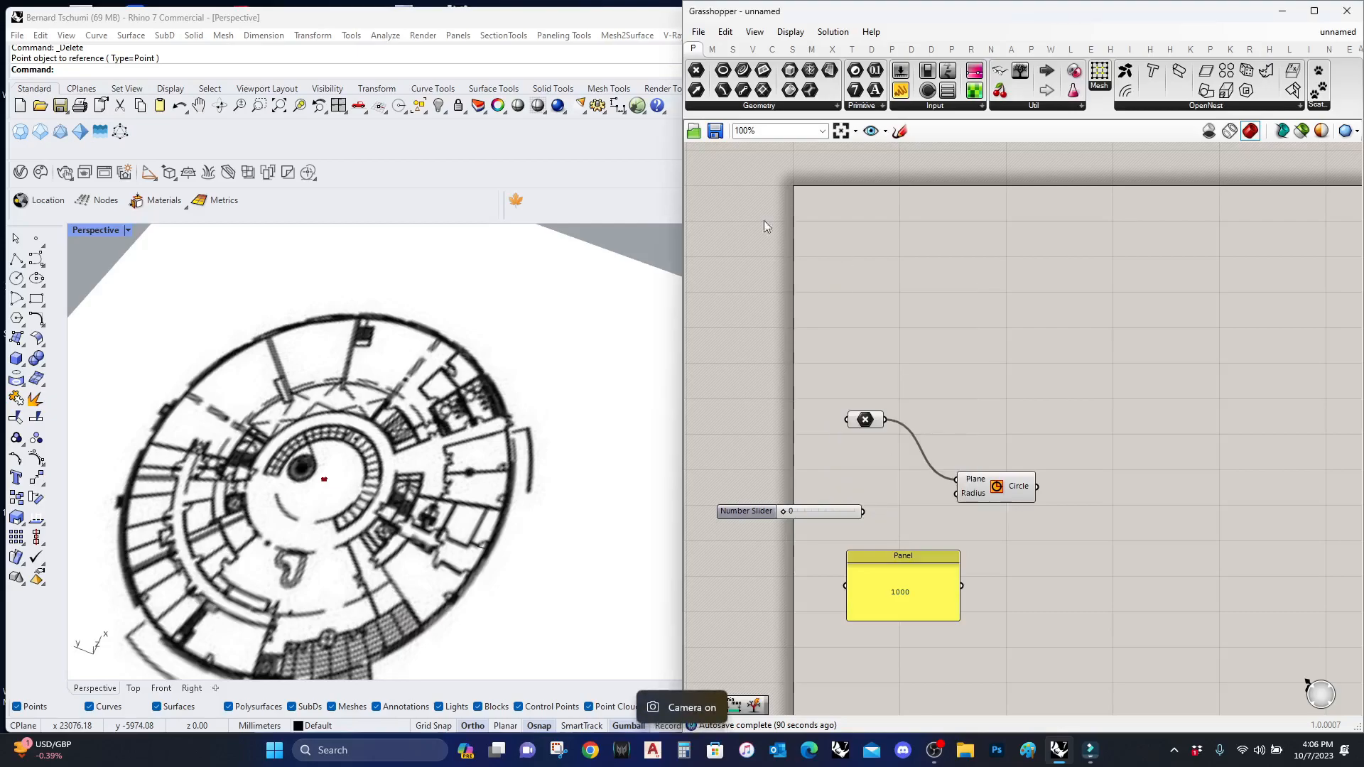
Step: Add a Multiplication component, feed it the slider and the 1000 panel, and connect its result to the circle's Radius
double_click(805, 467)
text(multip)
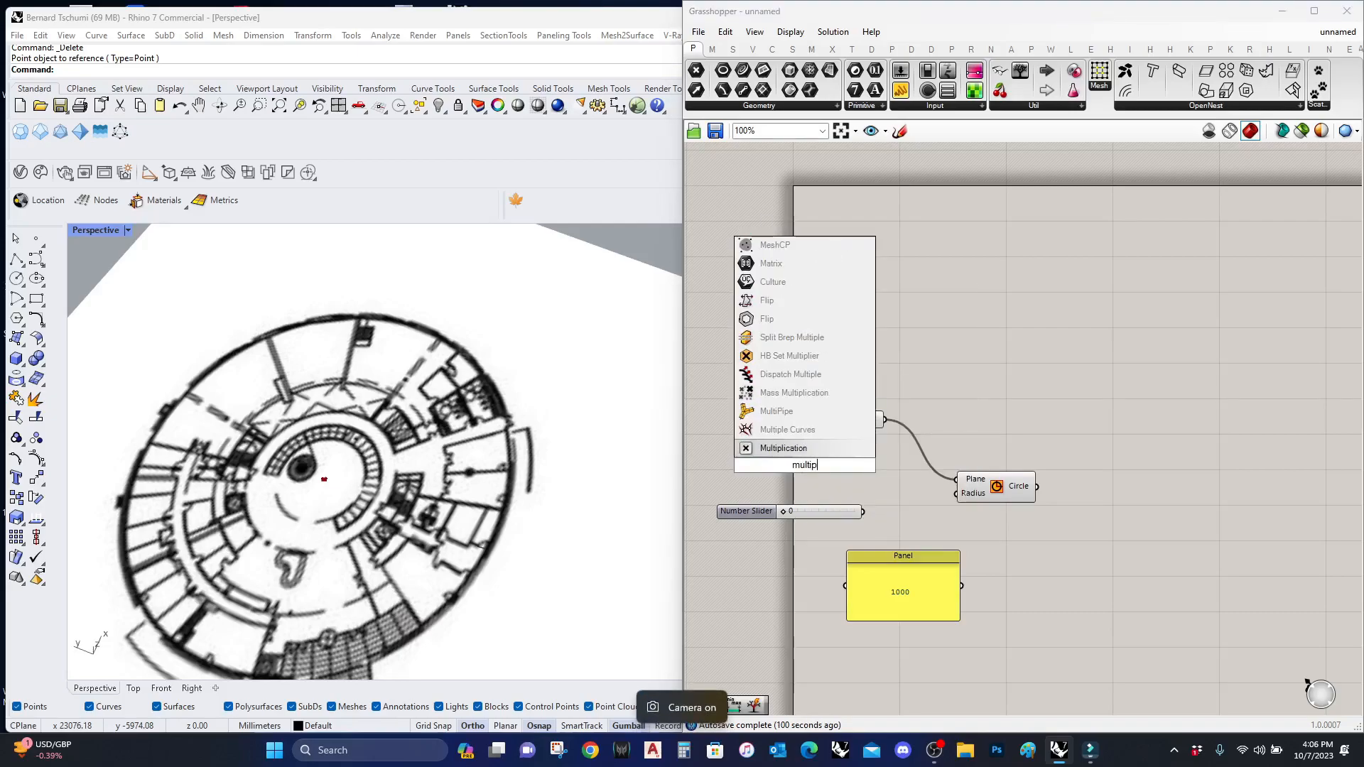
click(833, 449)
mouse_move(841, 474)
mouse_down()
mouse_move(931, 528)
mouse_move(891, 497)
mouse_up()
drag(800, 469, 900, 525)
drag(858, 515, 861, 513)
drag(896, 568, 825, 573)
drag(873, 529, 884, 587)
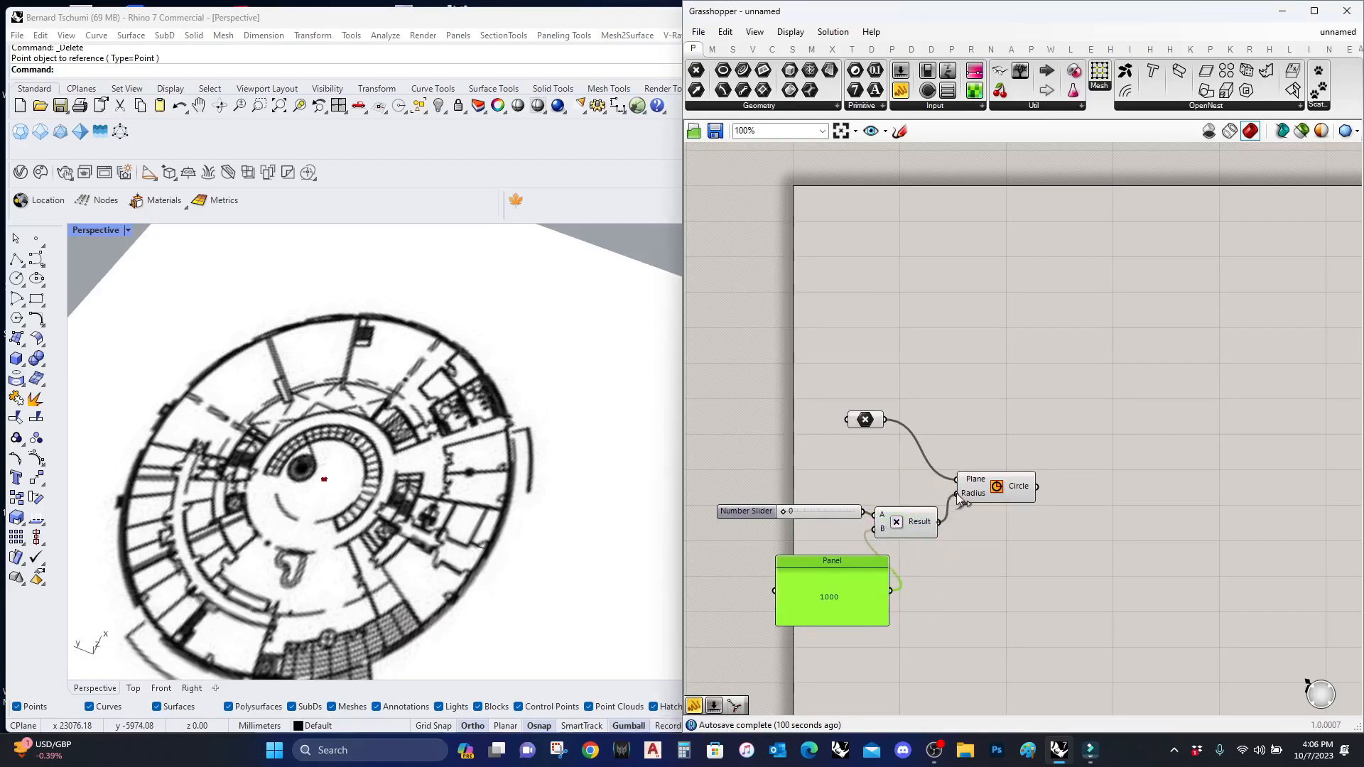
Step: Set the radius slider to 24, matching the circle to the floor plan's outer wall
drag(784, 511, 799, 510)
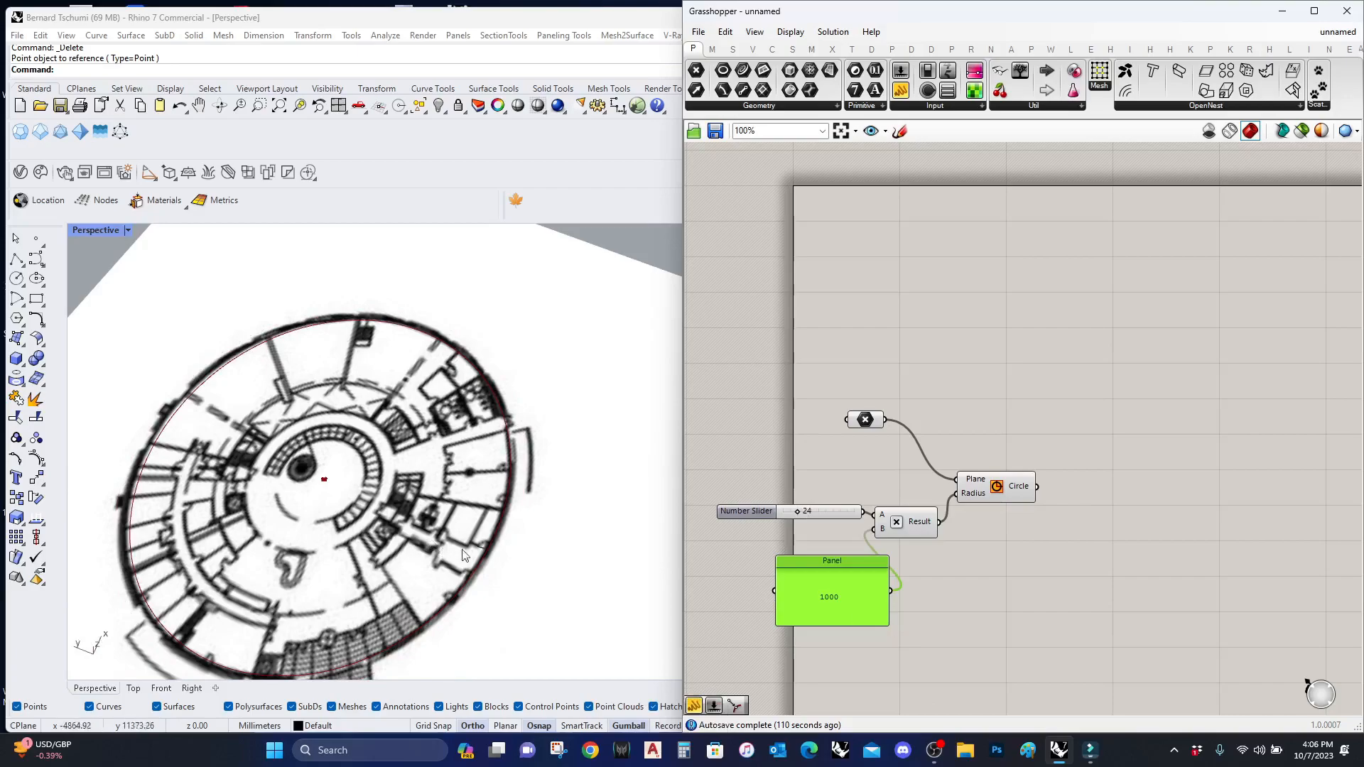
right_drag(526, 497, 529, 484)
scroll(469, 537, up, 3)
scroll(512, 565, down, 1)
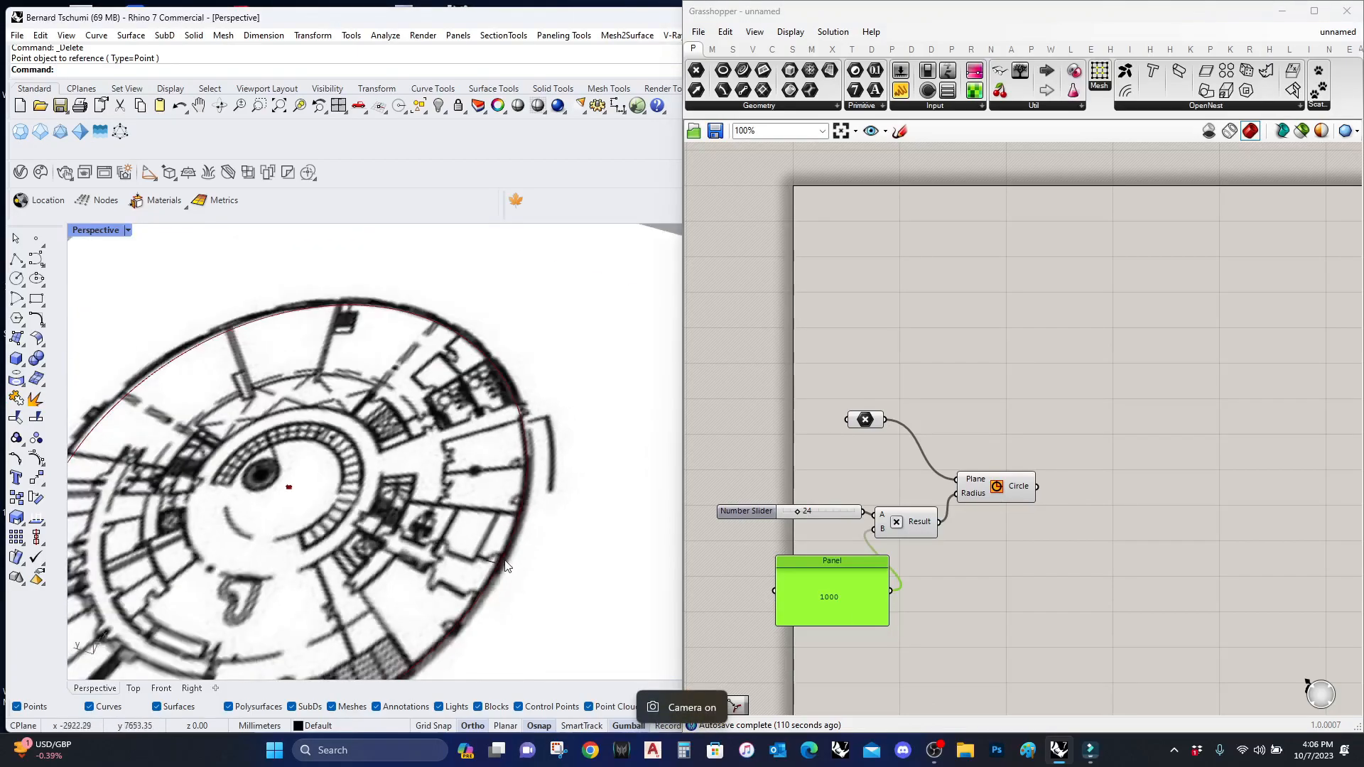
Step: Examine the building's height and facade in the reference photo in the Rhino viewport
right_drag(947, 584, 913, 573)
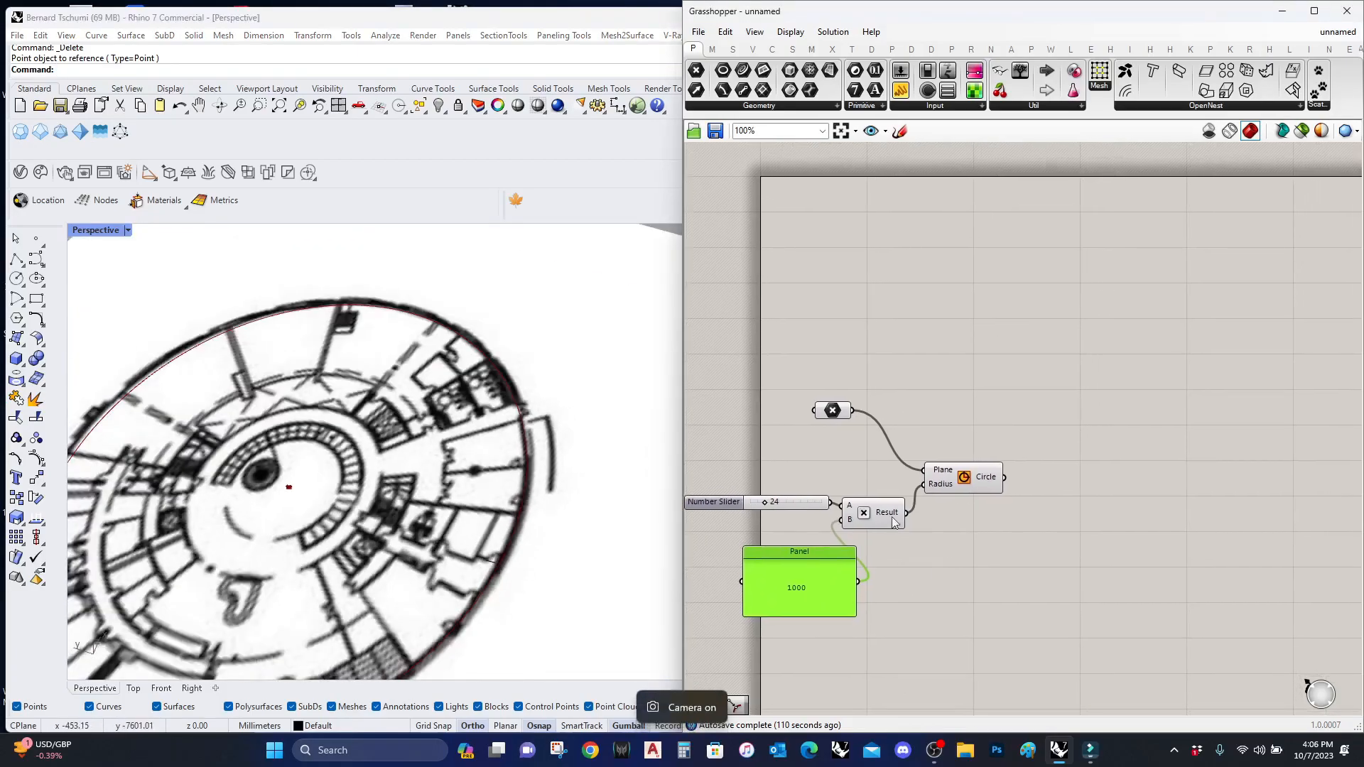
drag(880, 10, 1297, 226)
scroll(639, 377, down, 15)
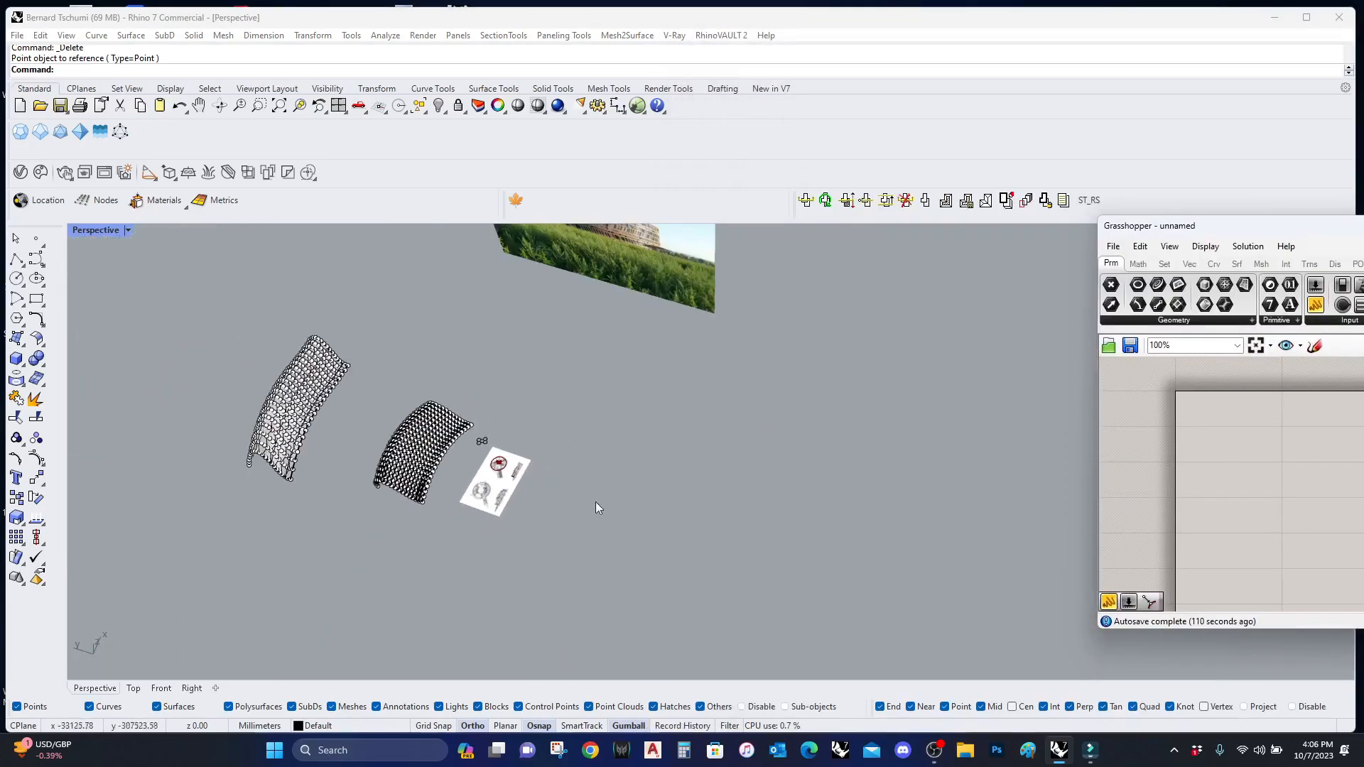
right_drag(552, 569, 560, 387)
scroll(573, 374, up, 11)
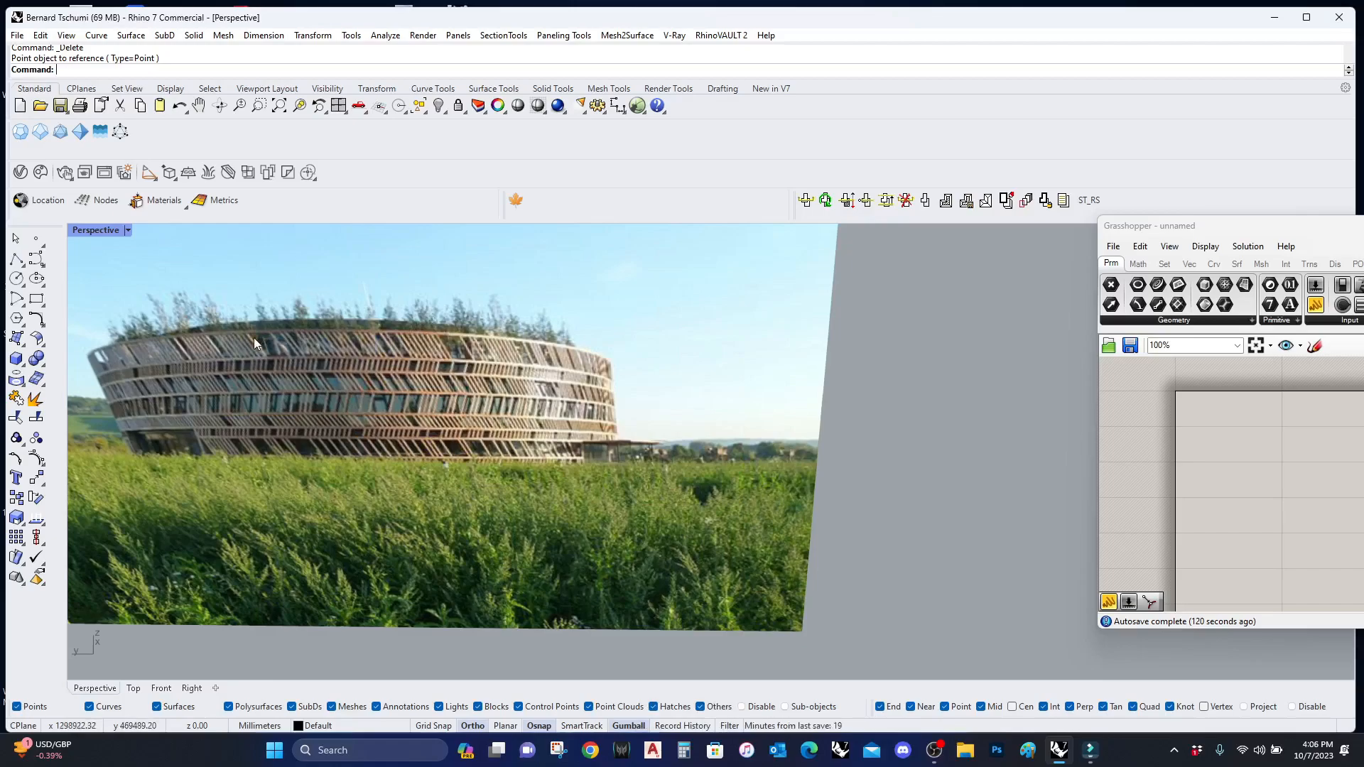
drag(1239, 225, 363, 212)
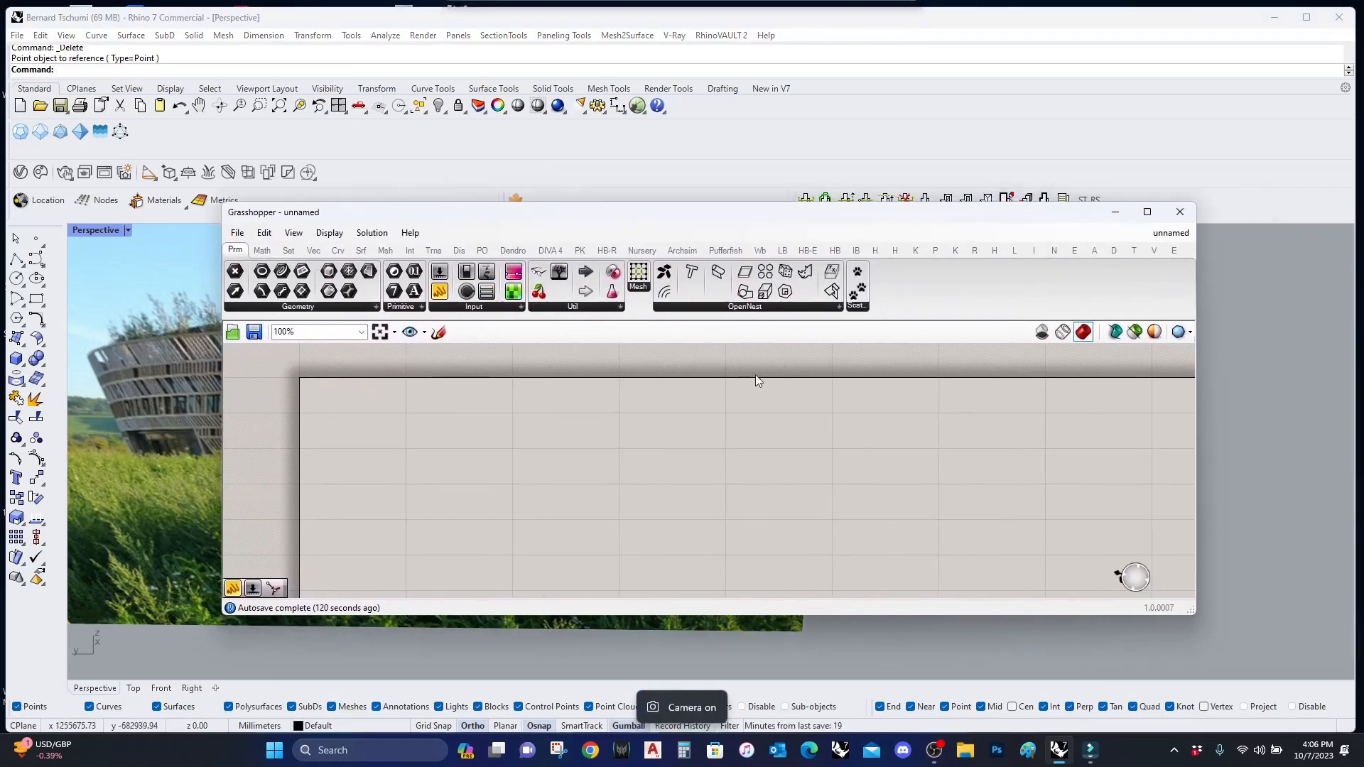
Step: Add an Extrude component and connect the circle to its Base input
scroll(736, 545, down, 5)
scroll(736, 545, up, 5)
double_click(766, 541)
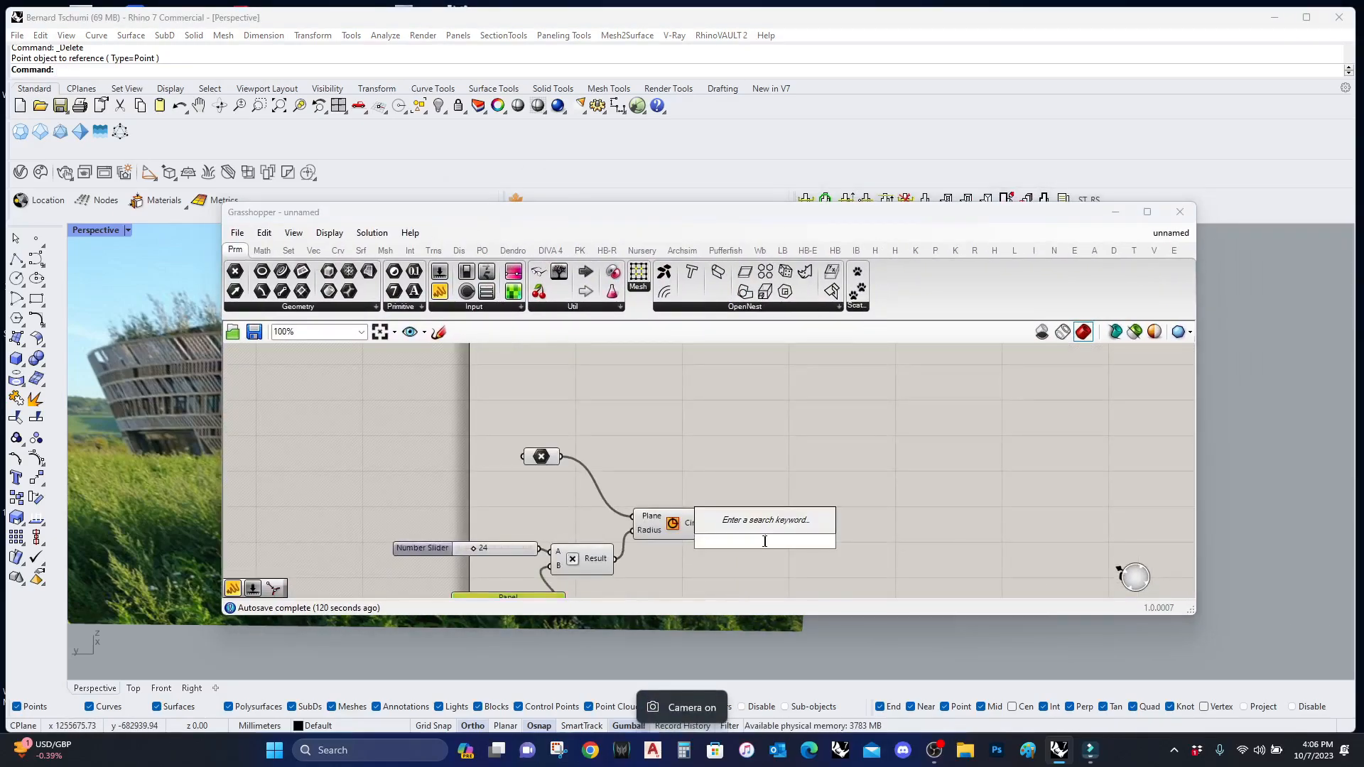
text(extrude)
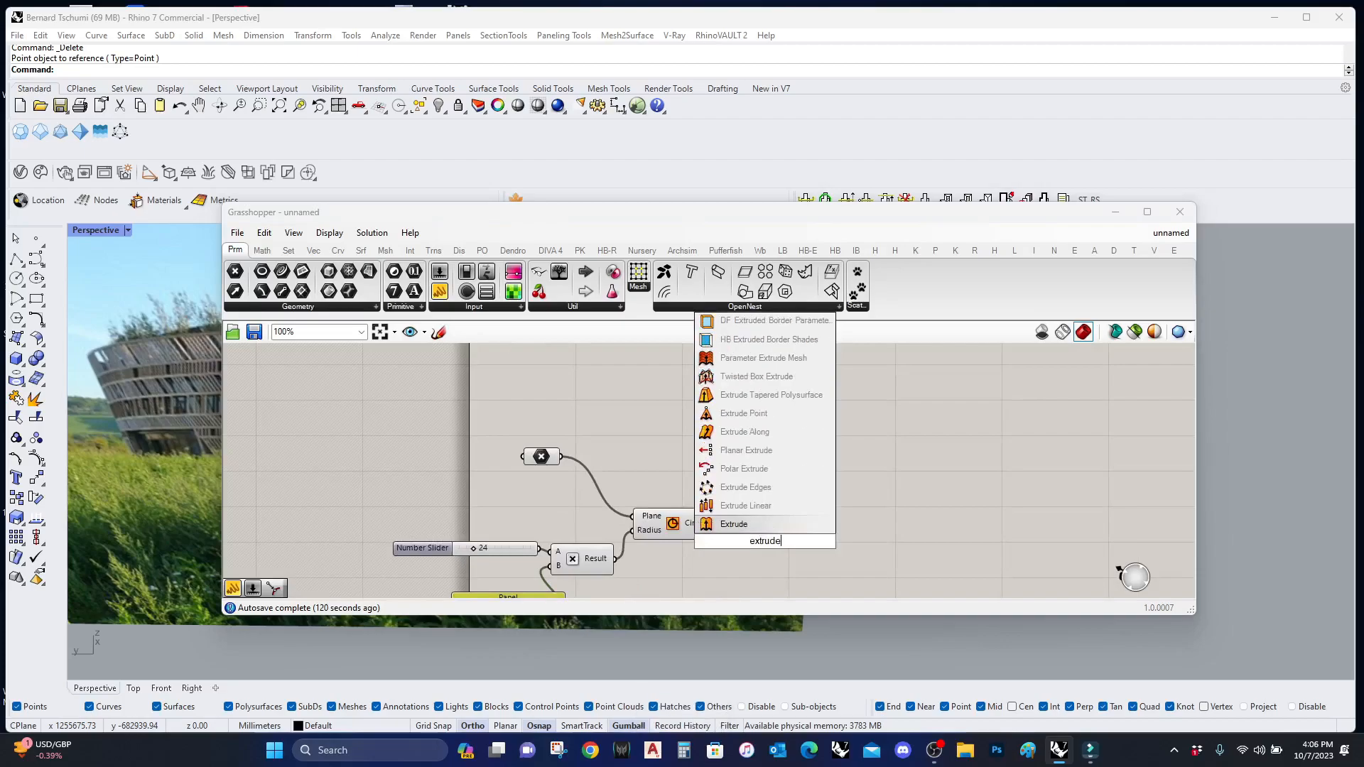
click(732, 525)
scroll(715, 541, up, 3)
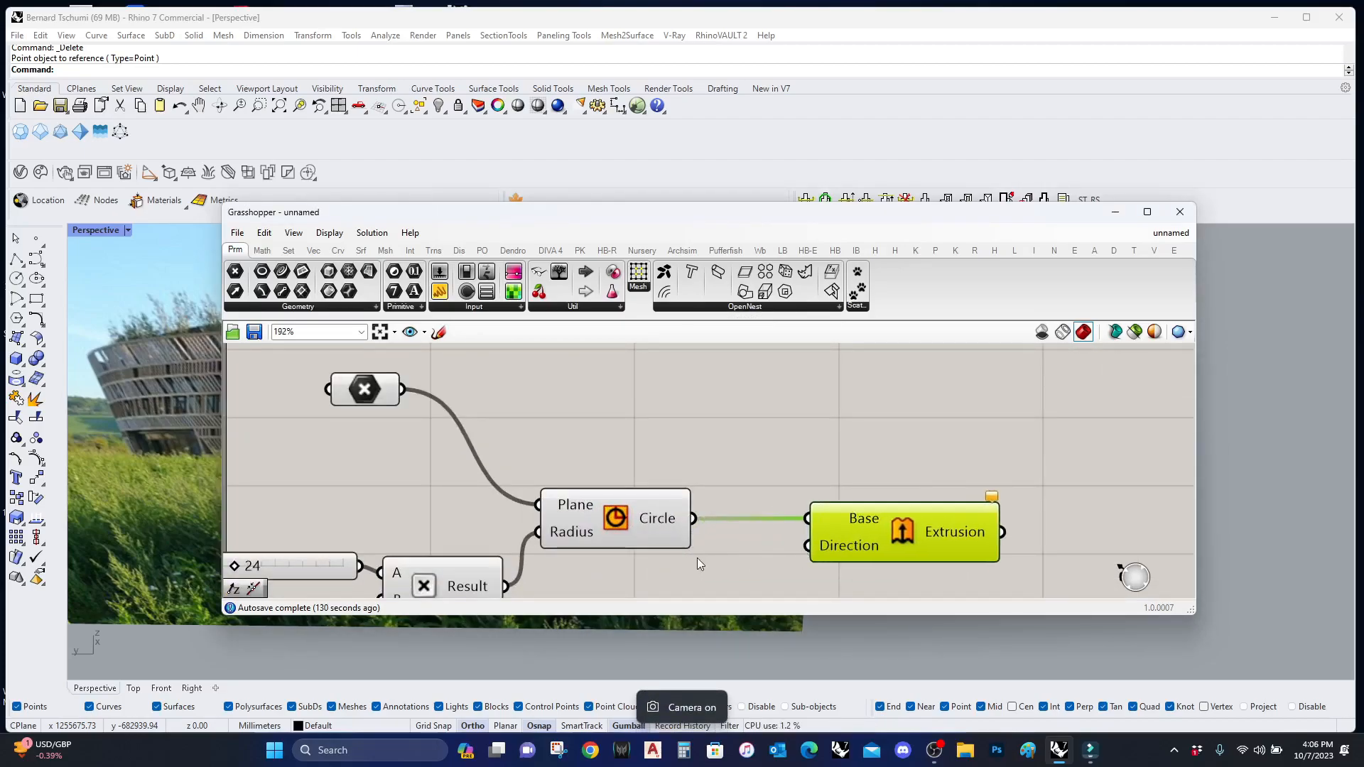
Step: Add a Unit Z vector component and connect it to the extrusion's Direction input
right_drag(697, 559, 749, 428)
double_click(786, 496)
text(z)
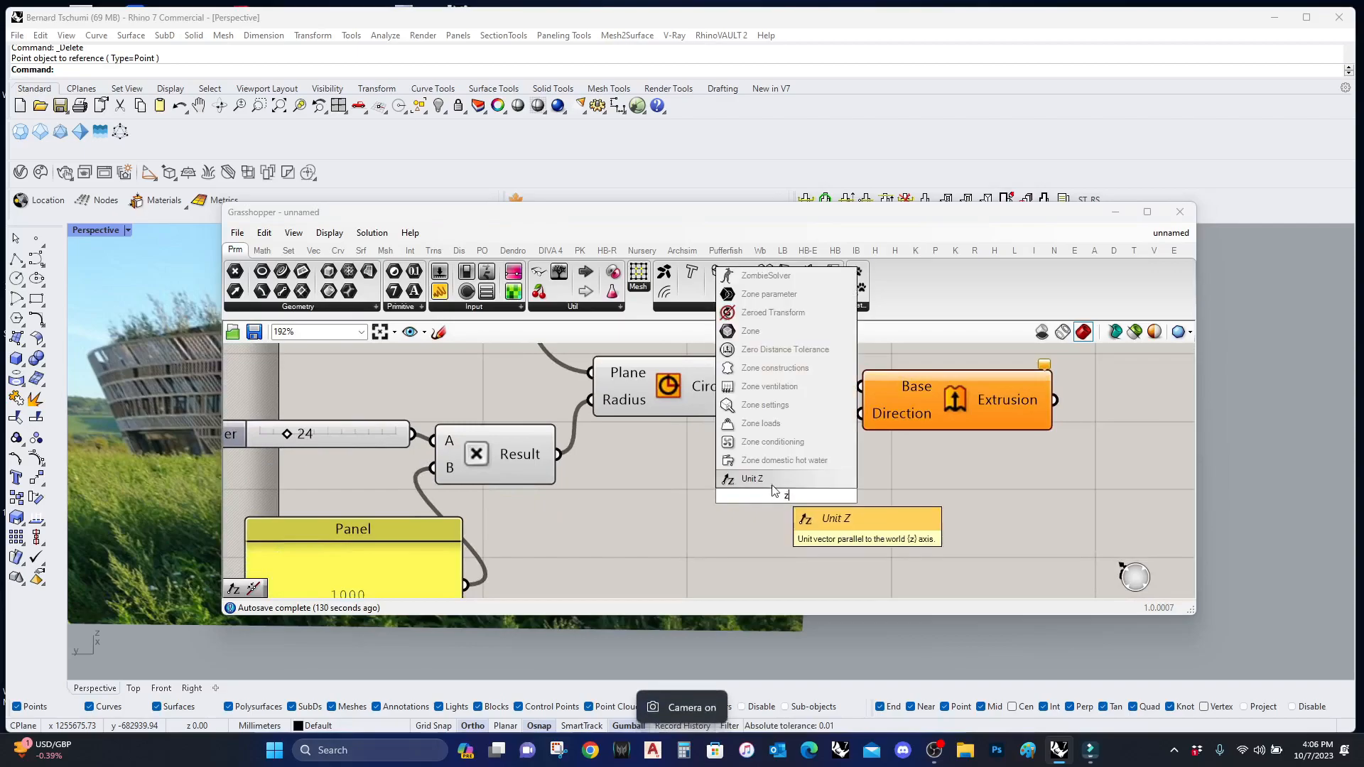
click(778, 478)
drag(852, 416, 879, 495)
Step: Duplicate the slider, 1000 panel and Multiplication group, and feed the copy's result into the Unit Z Factor
right_drag(555, 596, 658, 498)
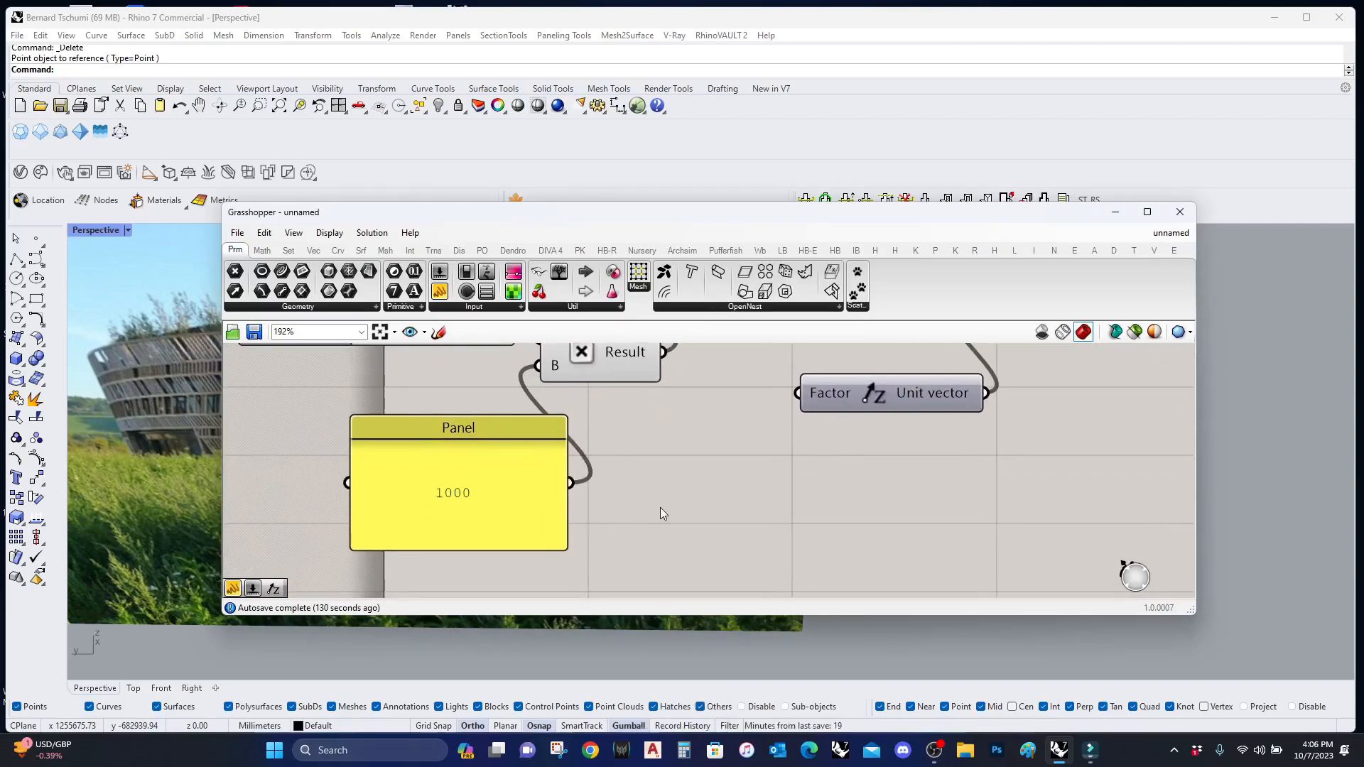
scroll(664, 508, down, 2)
drag(629, 546, 533, 391)
alt+drag(595, 428, 724, 542)
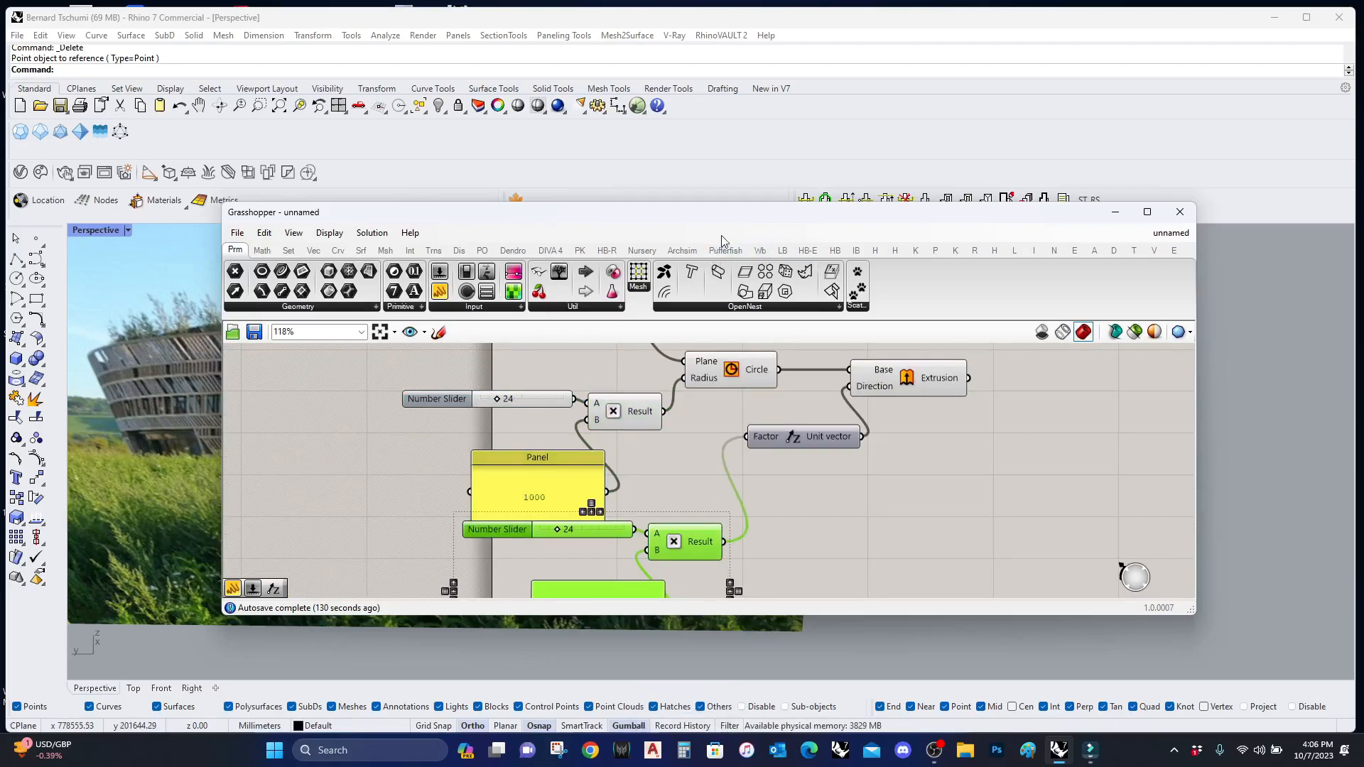
drag(736, 219, 970, 230)
scroll(383, 465, down, 12)
scroll(362, 494, up, 12)
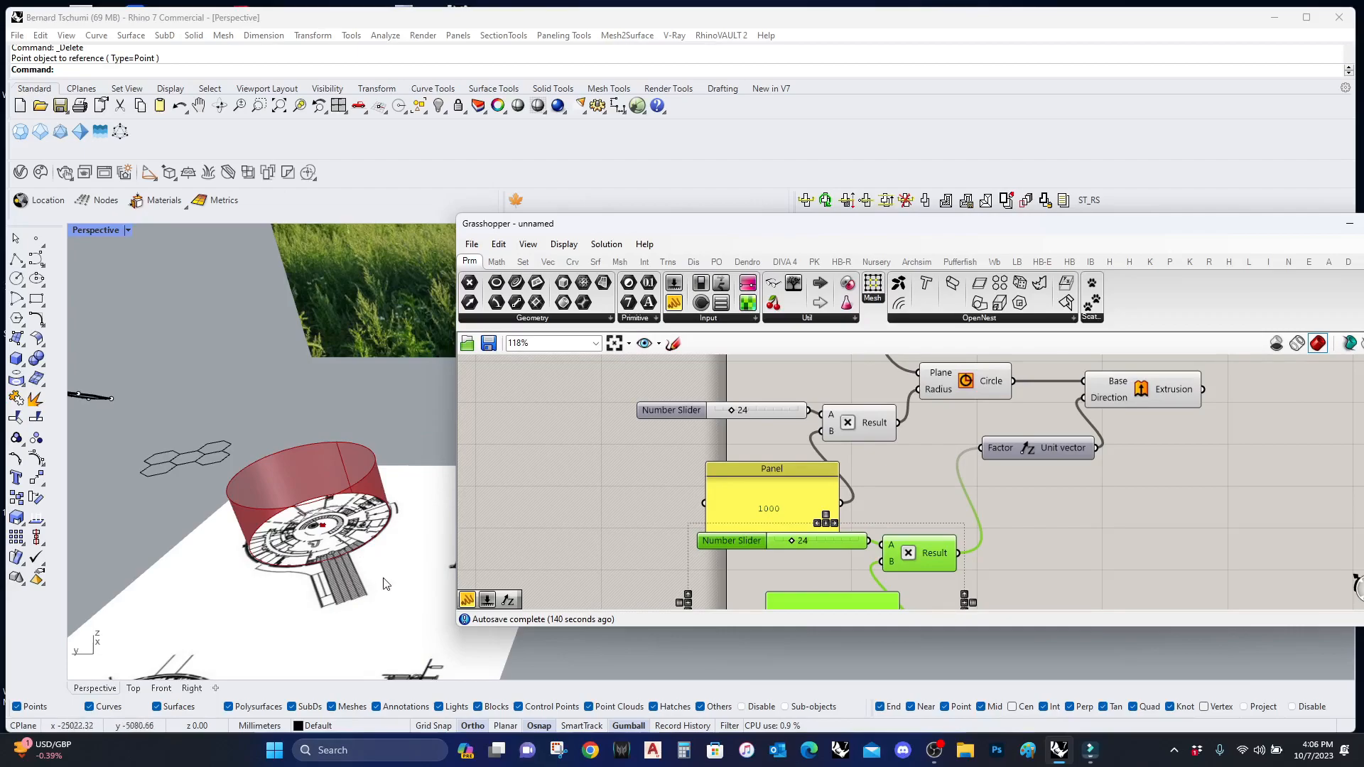
scroll(193, 623, down, 3)
scroll(894, 549, up, 5)
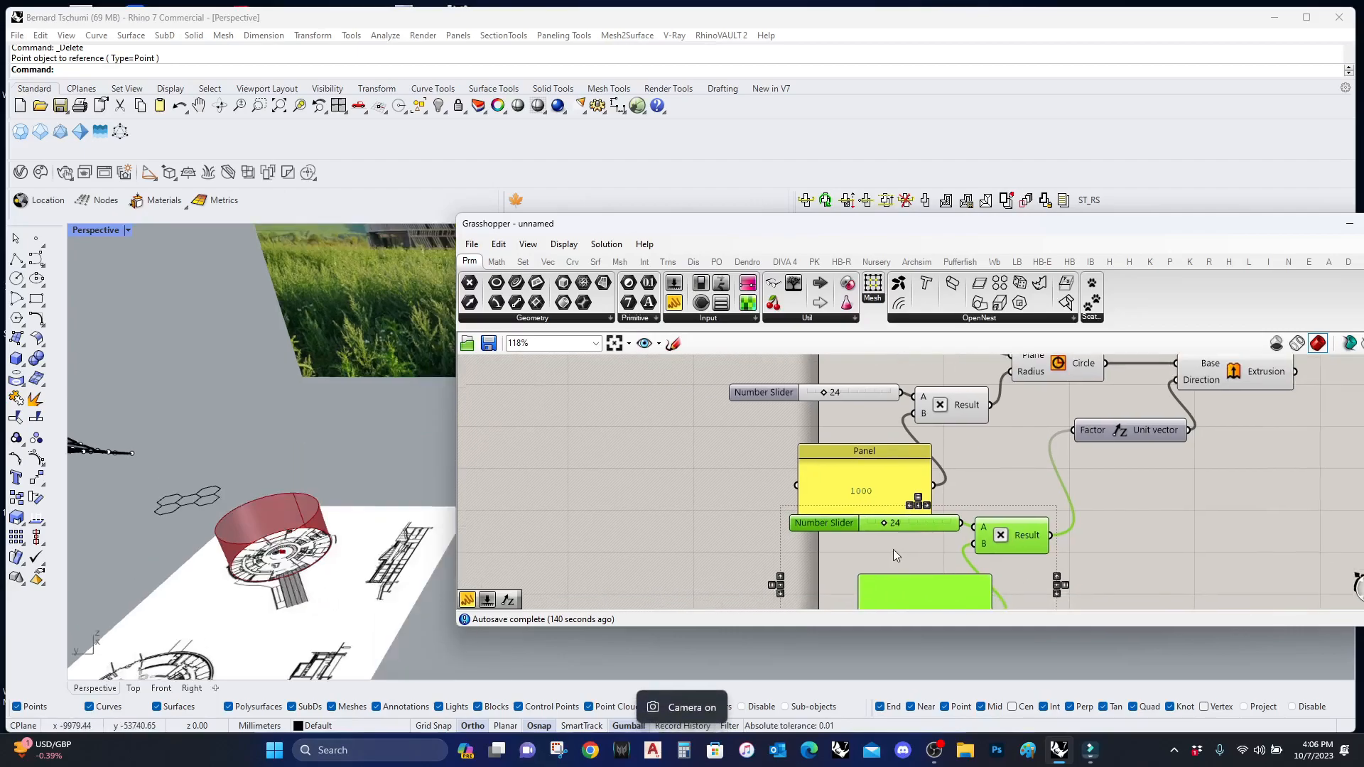
Step: Set the extrusion height slider to 21 and switch both the height and radius sliders to floating-point rounding
drag(883, 496, 879, 502)
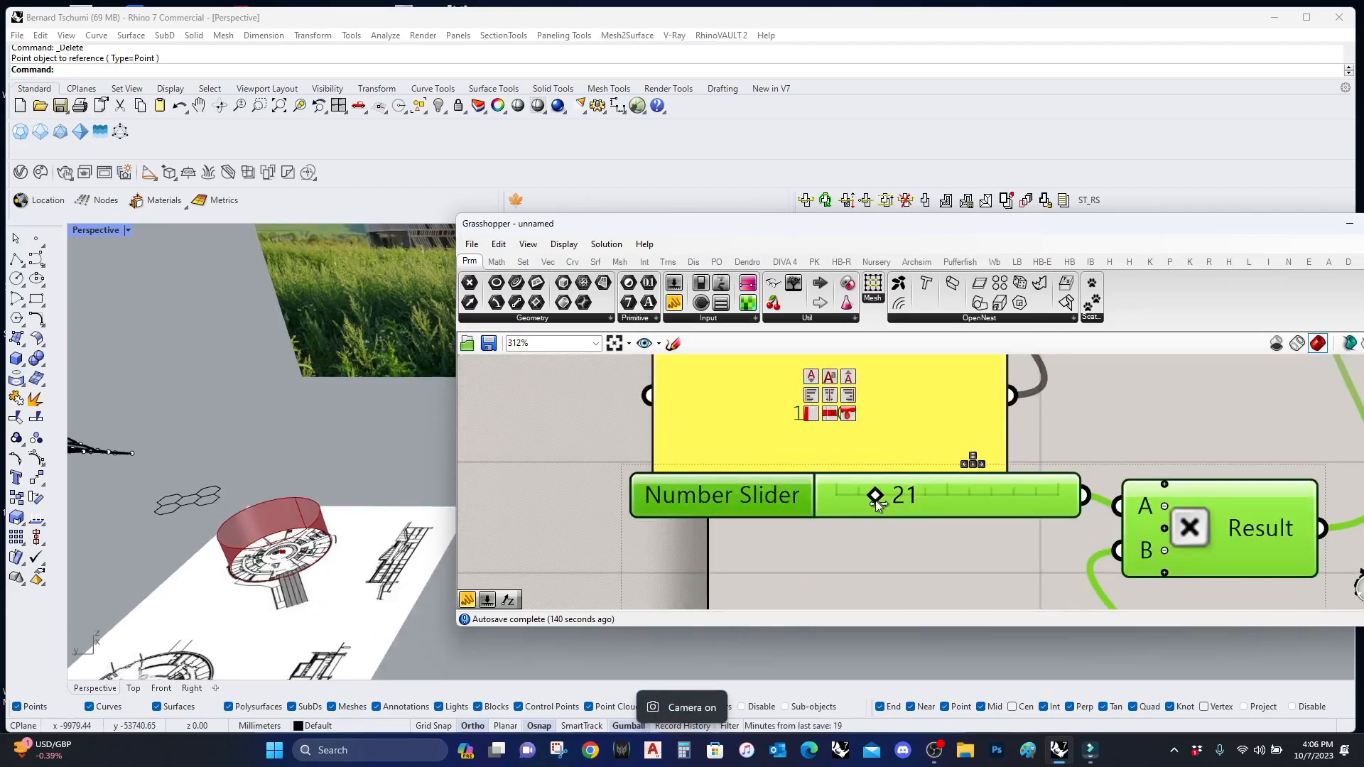
double_click(756, 498)
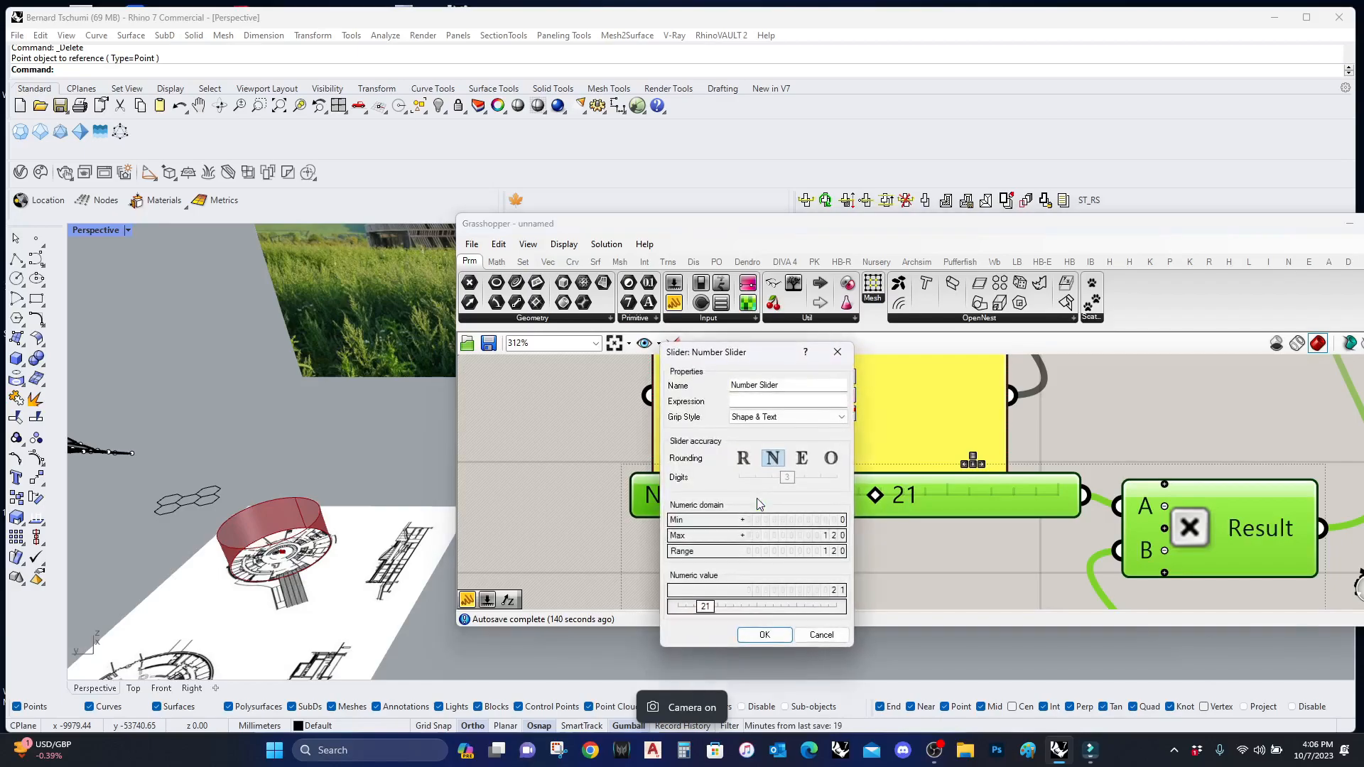
click(764, 634)
scroll(821, 531, down, 3)
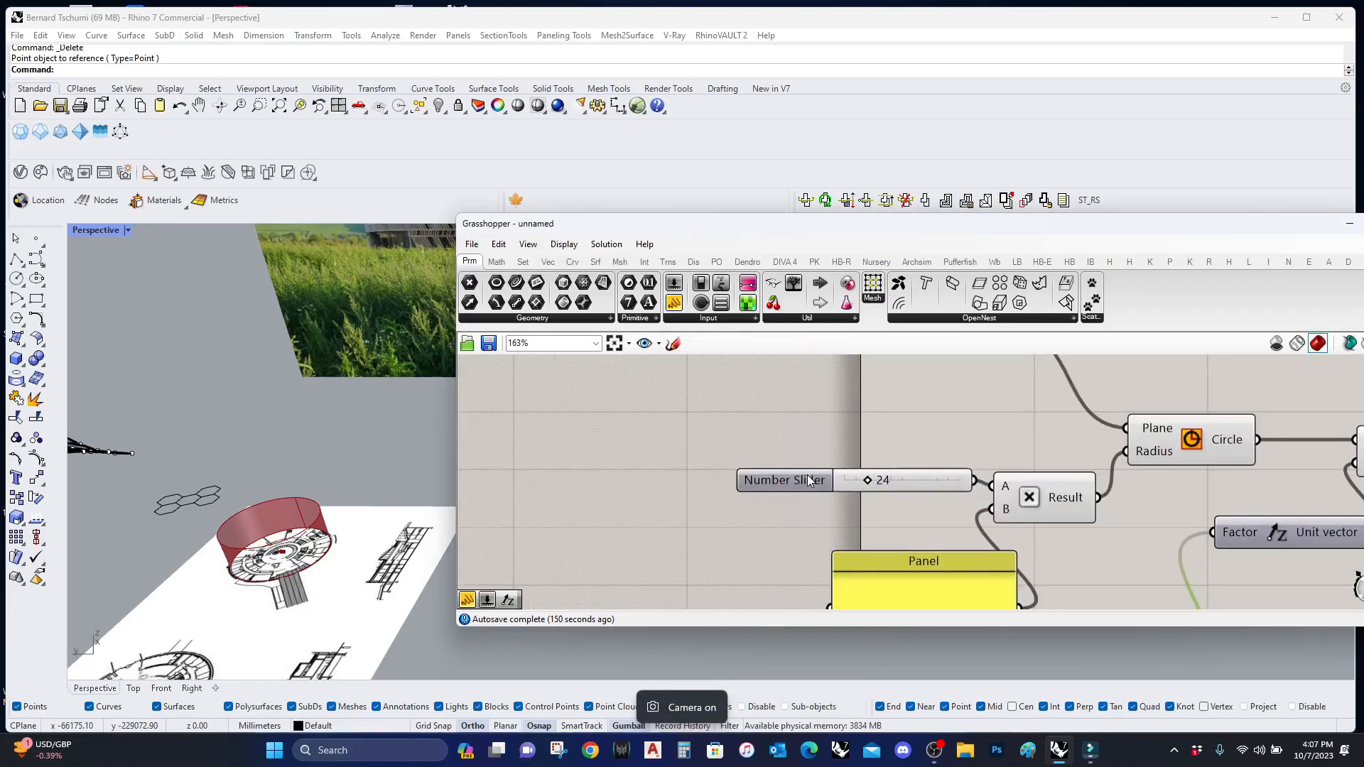
double_click(808, 481)
click(863, 611)
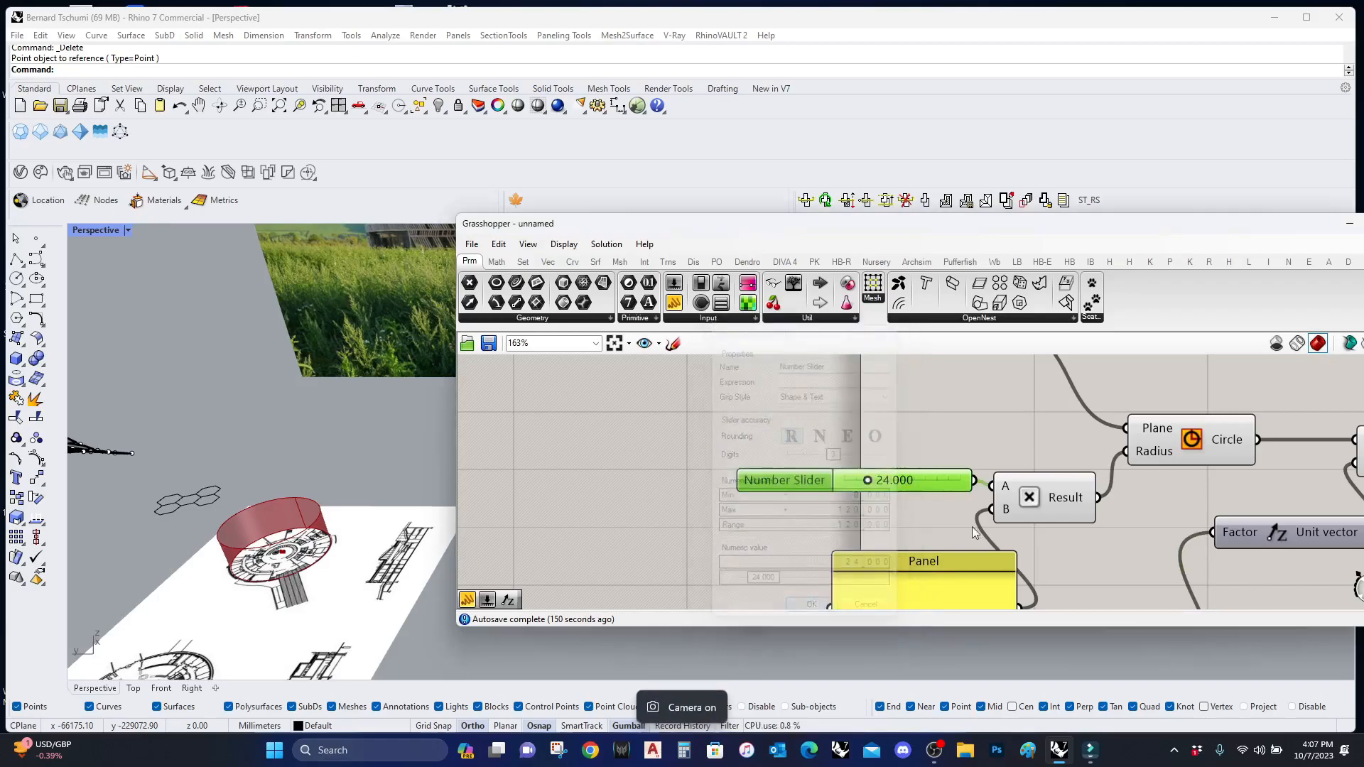
Step: Set the extrusion height slider to 15.654 and check the extruded cylinder over the floor plan
scroll(962, 532, up, 8)
scroll(853, 485, up, 3)
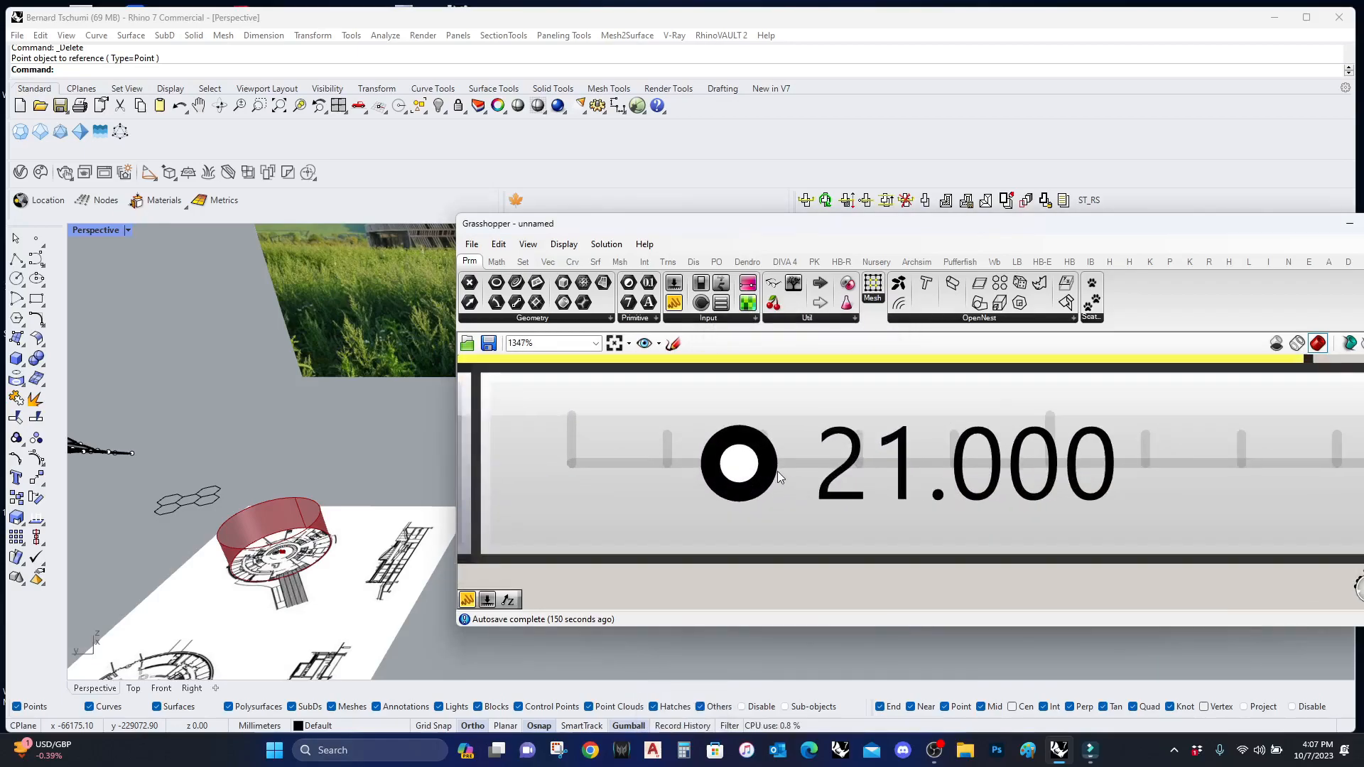
drag(772, 477, 721, 486)
scroll(284, 575, up, 5)
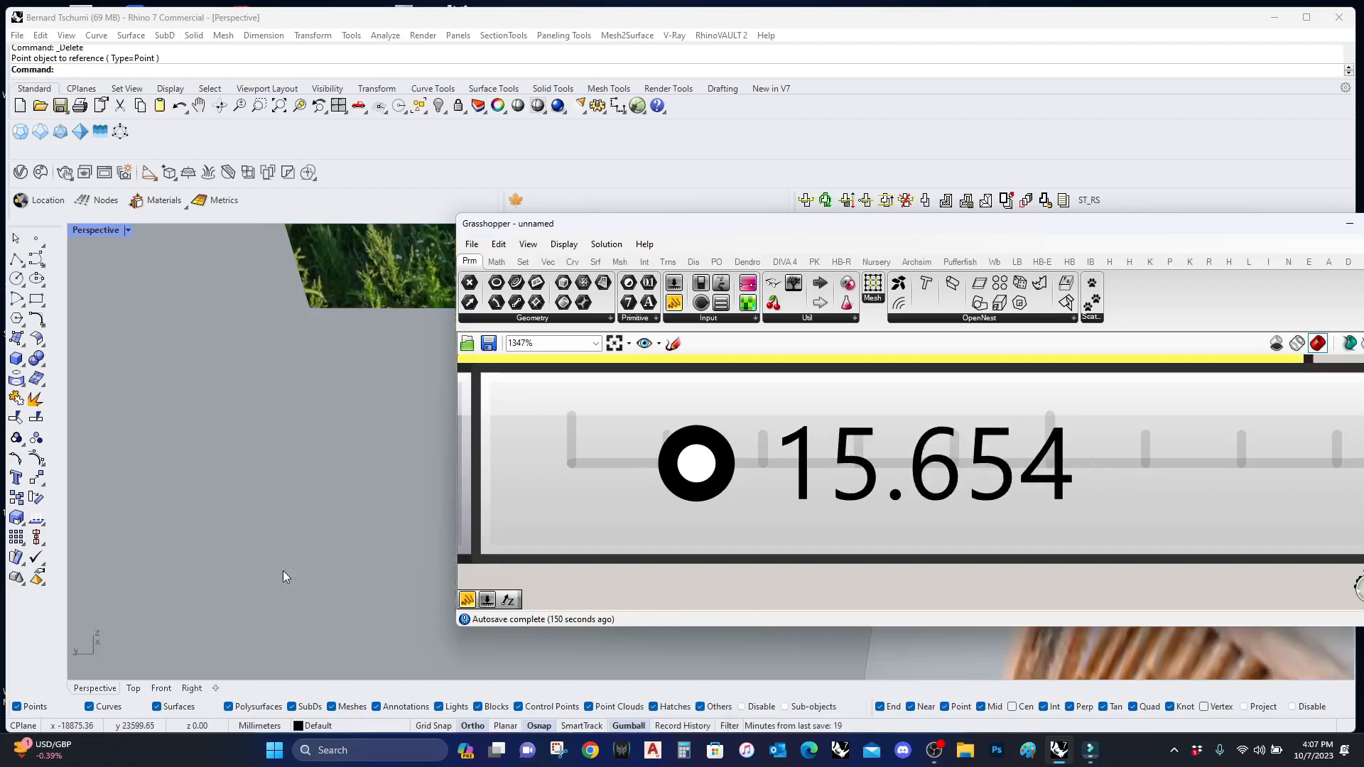
scroll(356, 537, down, 5)
scroll(315, 537, up, 5)
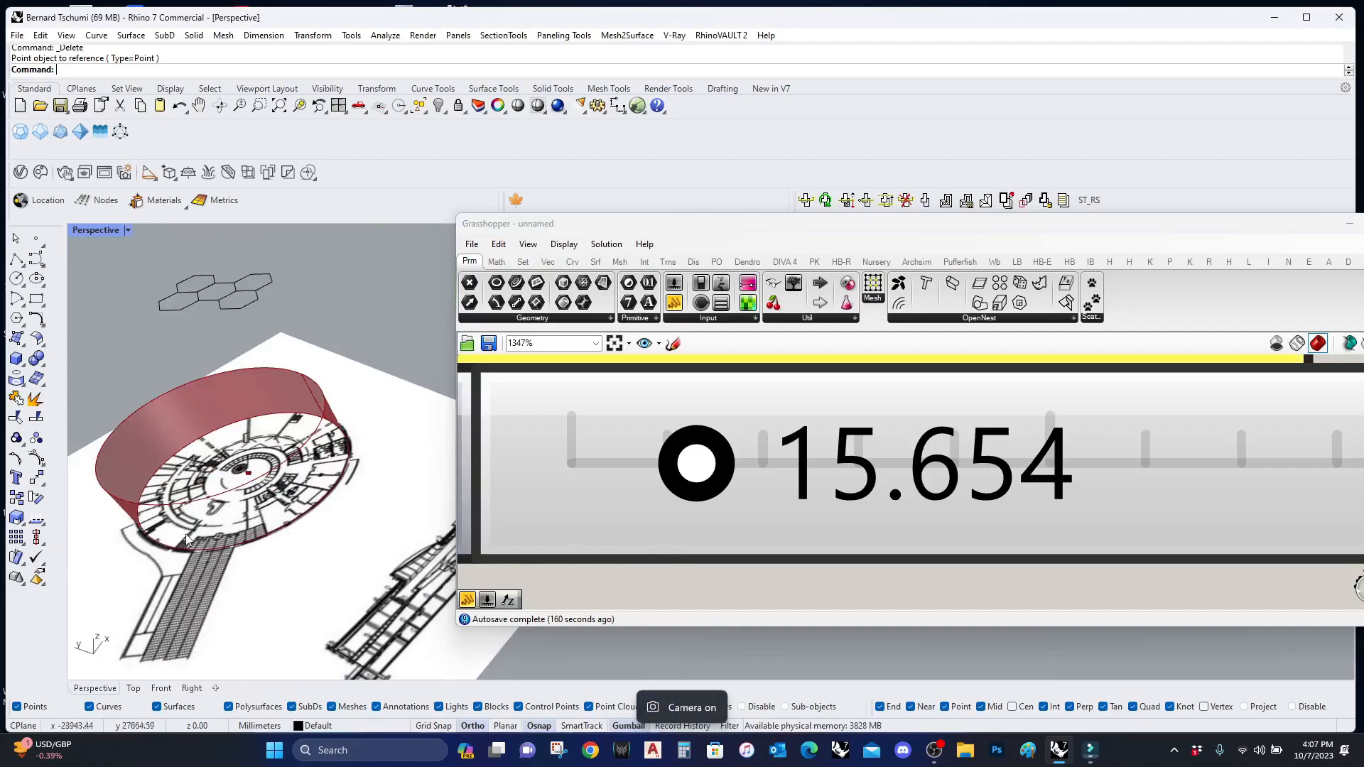
Step: Convert 15 meters to feet with the Length converter in the Windows Calculator, closing it when finished
right_drag(306, 530, 249, 546)
click(689, 765)
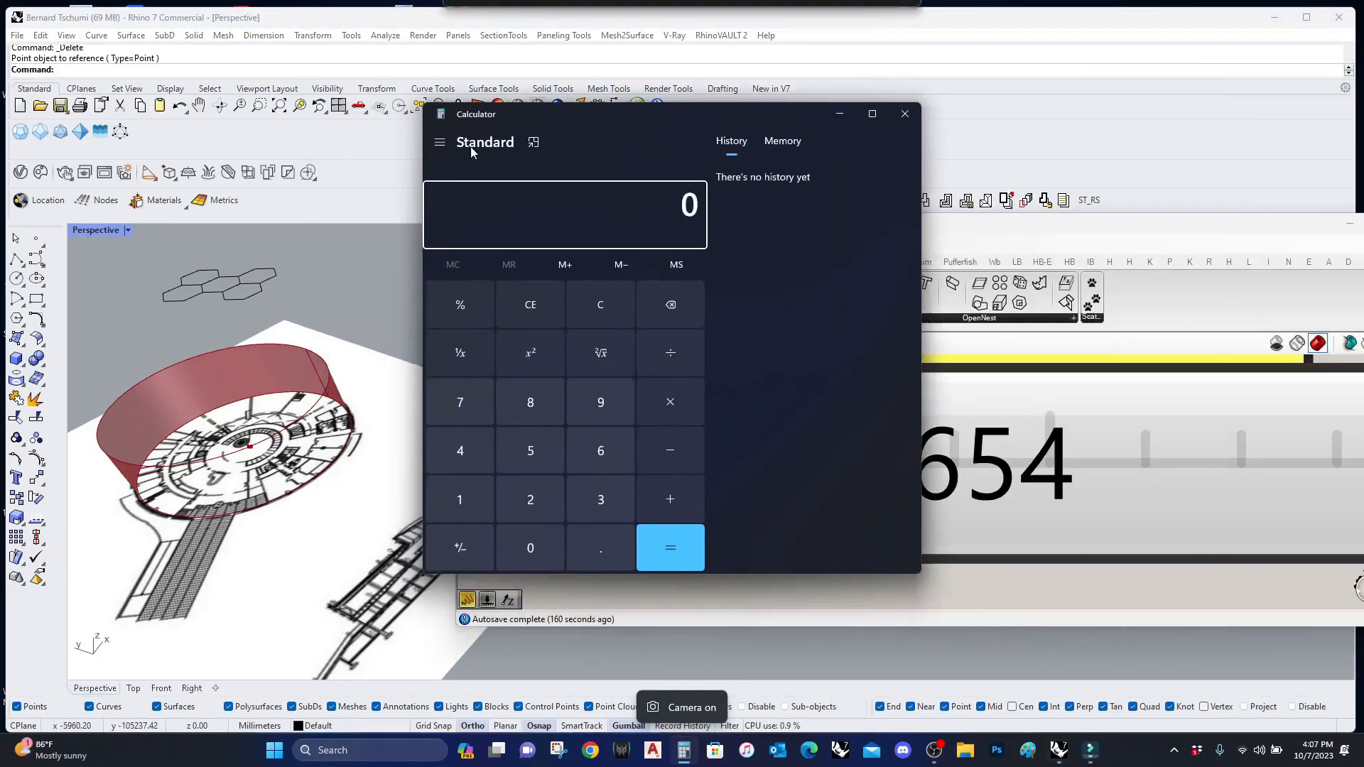
click(440, 142)
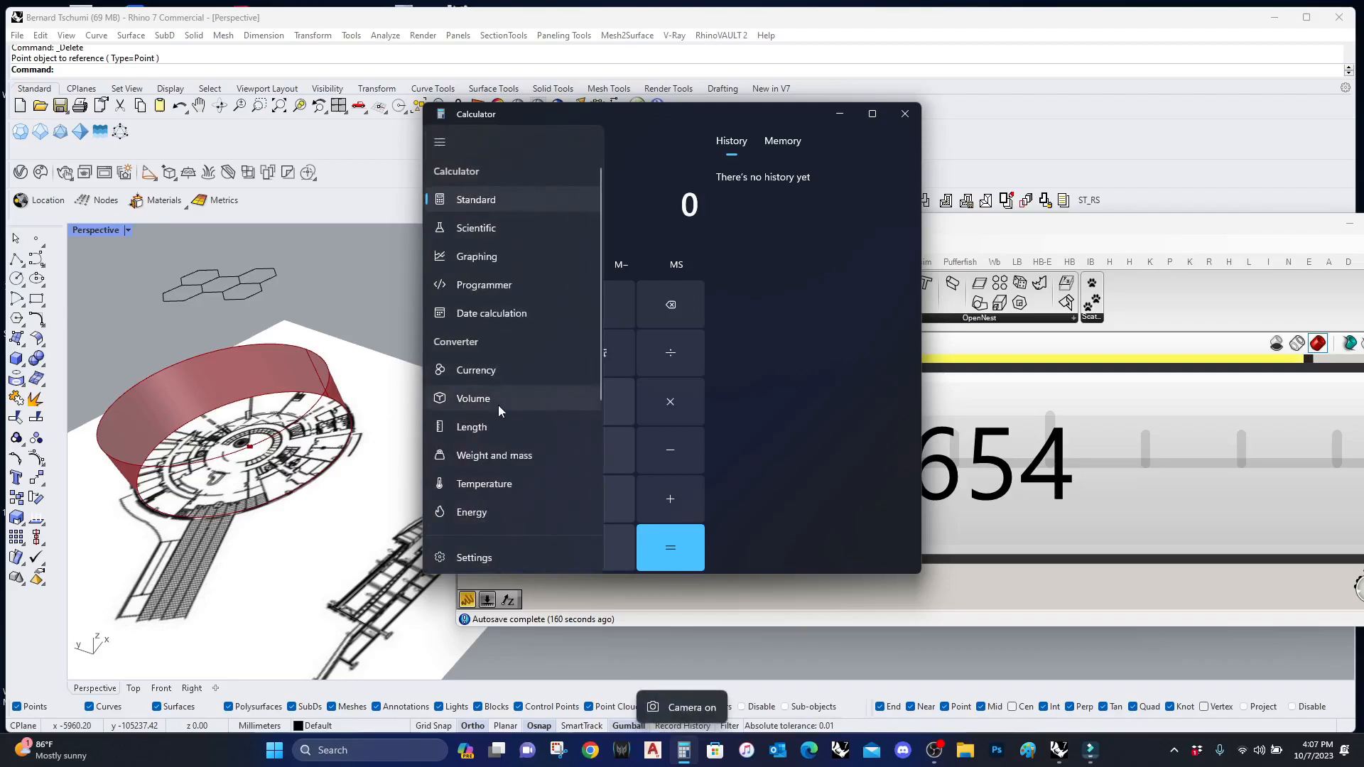
click(487, 430)
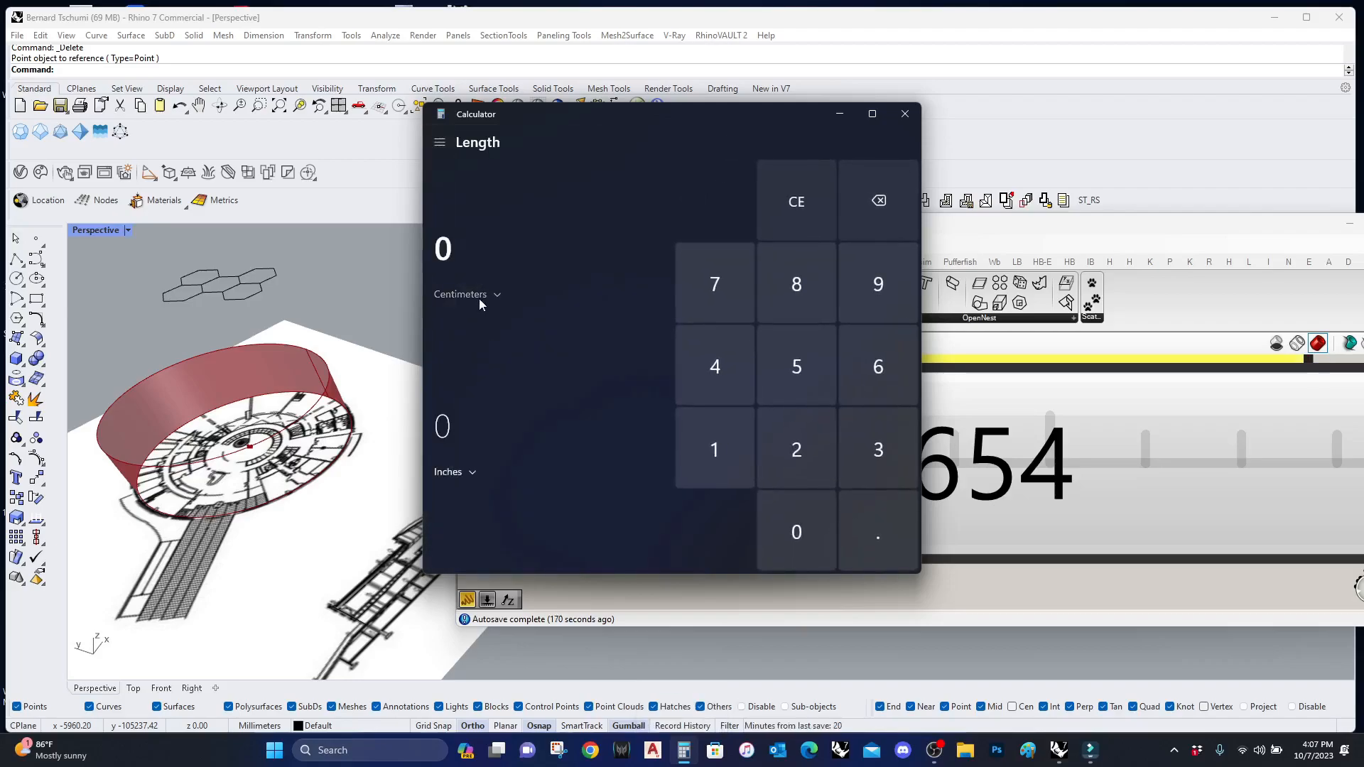
click(479, 297)
click(475, 296)
text(15)
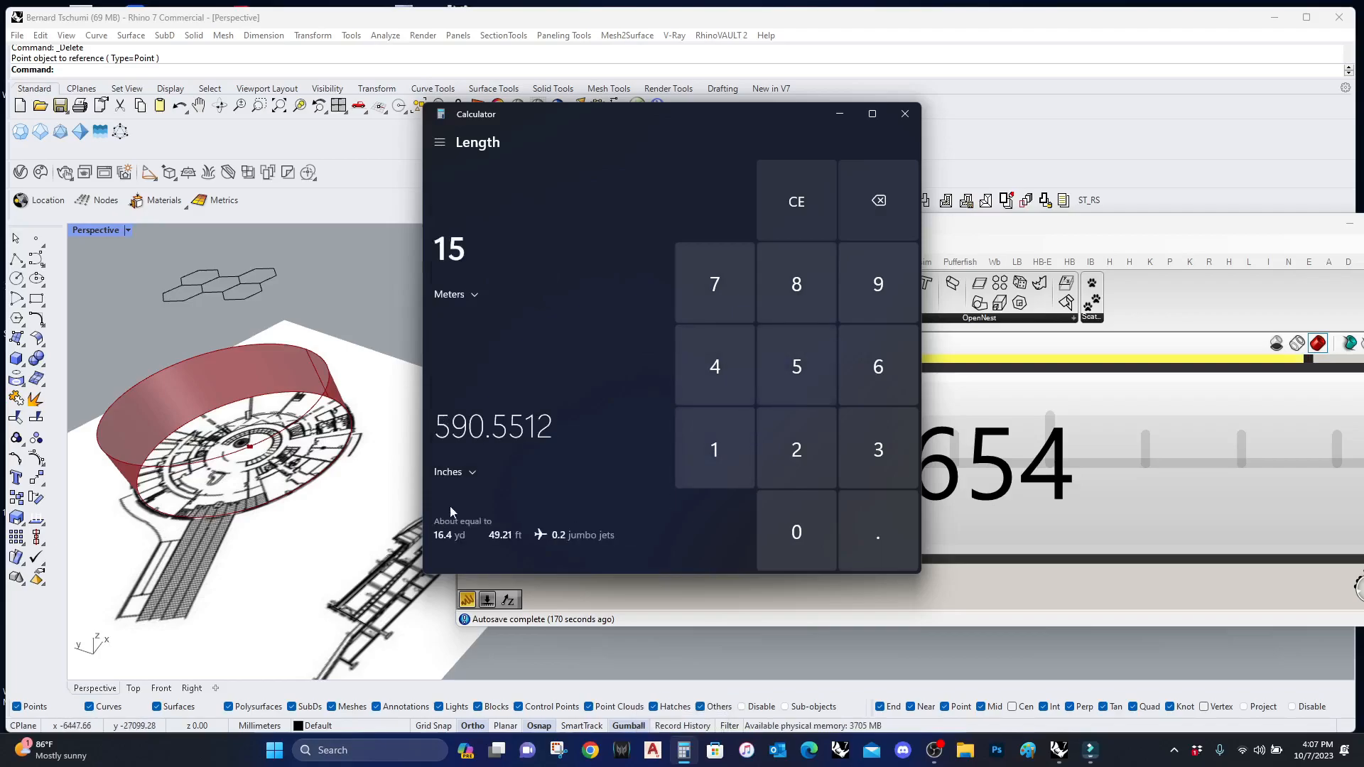
click(448, 472)
click(454, 500)
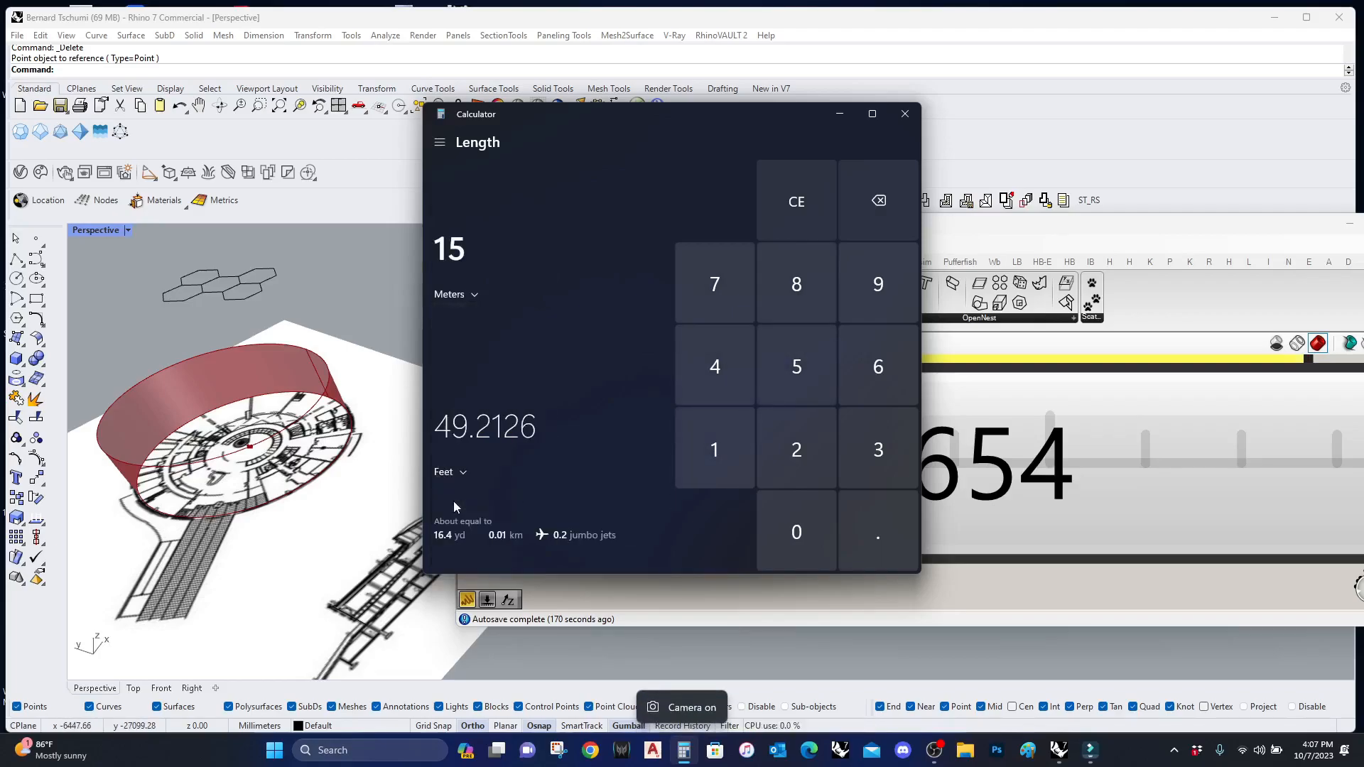
click(905, 115)
Step: Move the Grasshopper window aside and examine the building's layered facade in the reference photo
drag(624, 224, 1028, 261)
scroll(396, 478, down, 15)
scroll(509, 362, up, 10)
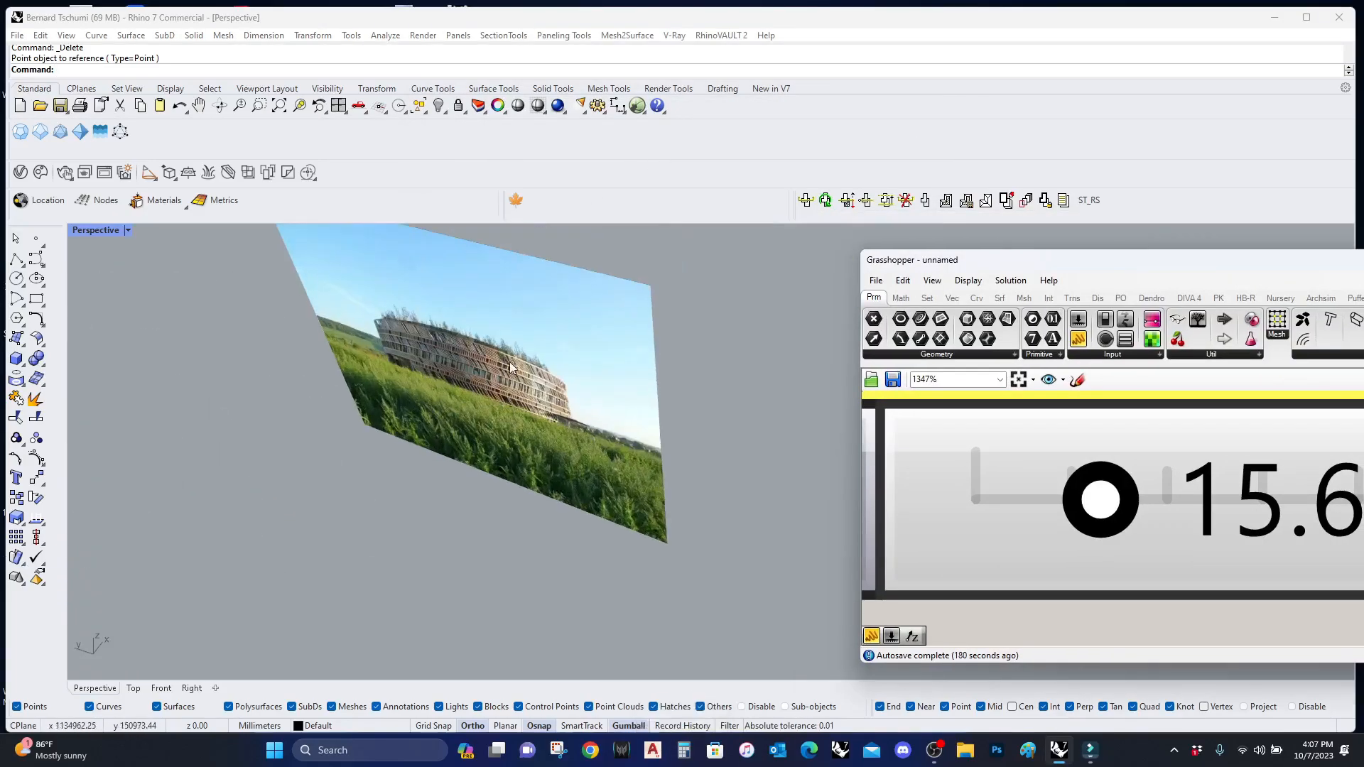
scroll(351, 547, up, 1)
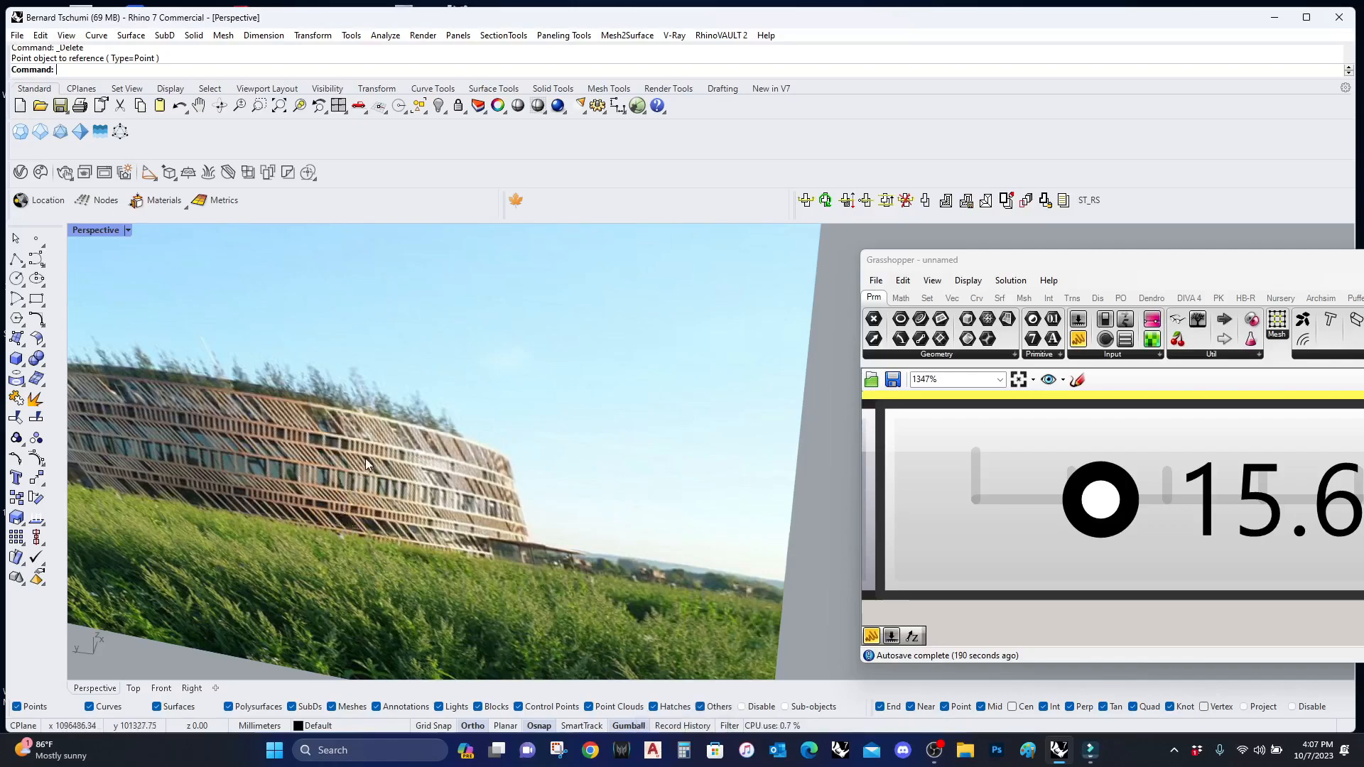
scroll(629, 391, down, 10)
scroll(1213, 513, down, 10)
Step: Add an Offset Curve component and feed the circle into its Curve input
scroll(1170, 469, up, 2)
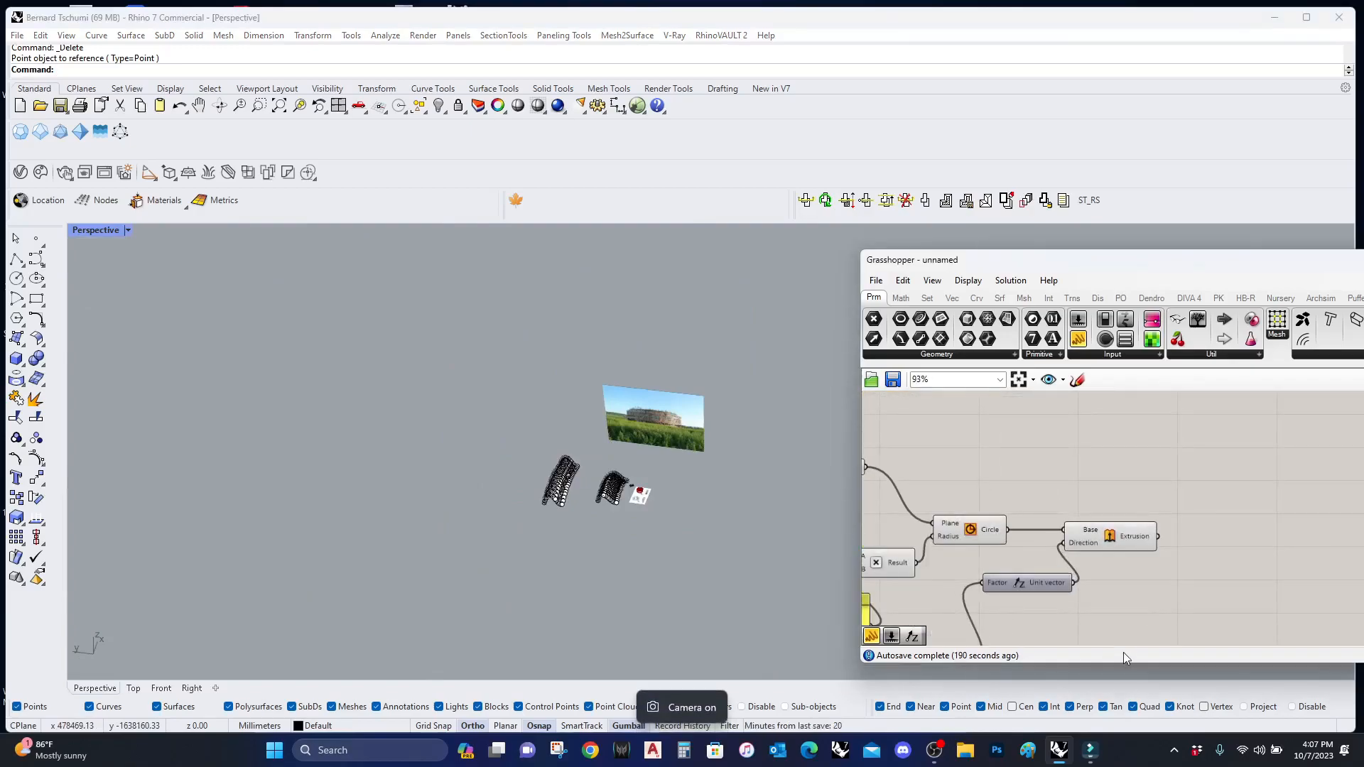
scroll(1105, 526, up, 3)
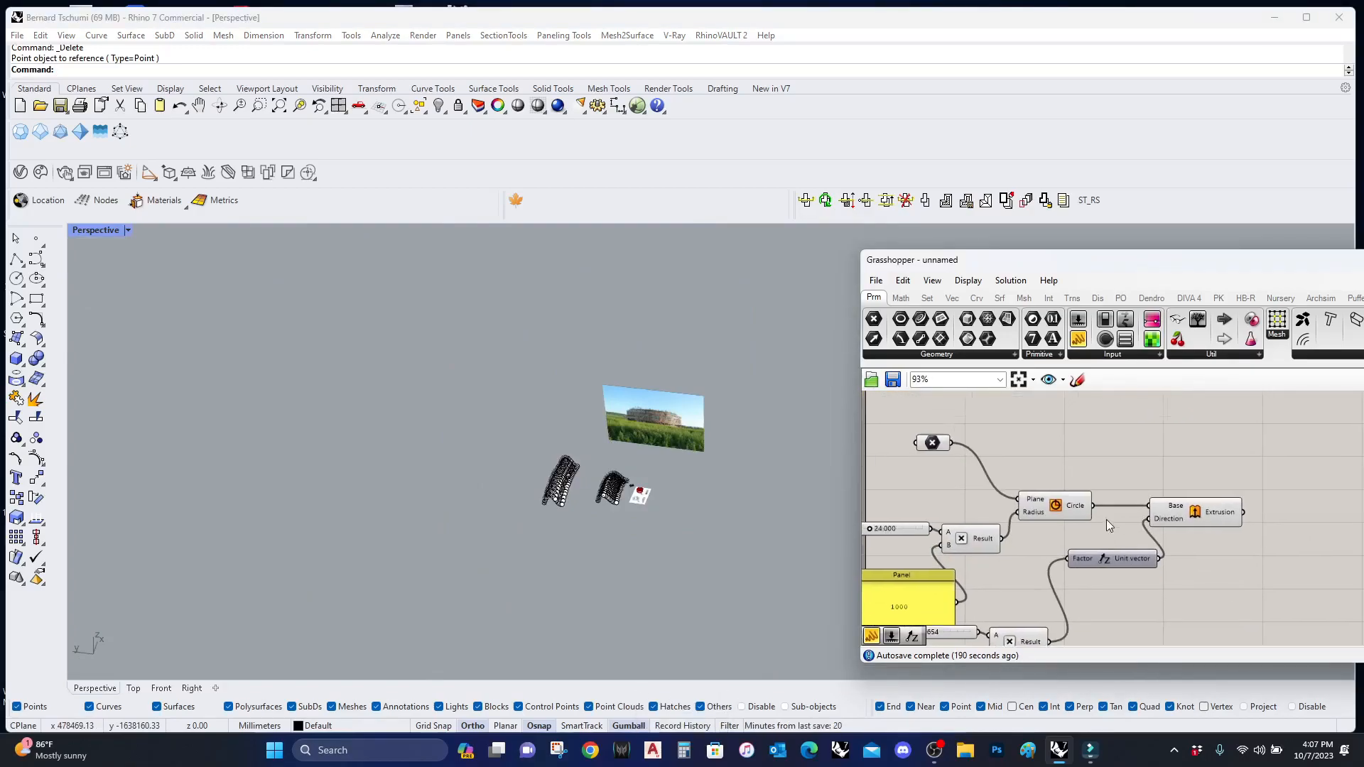
double_click(1161, 432)
text(off)
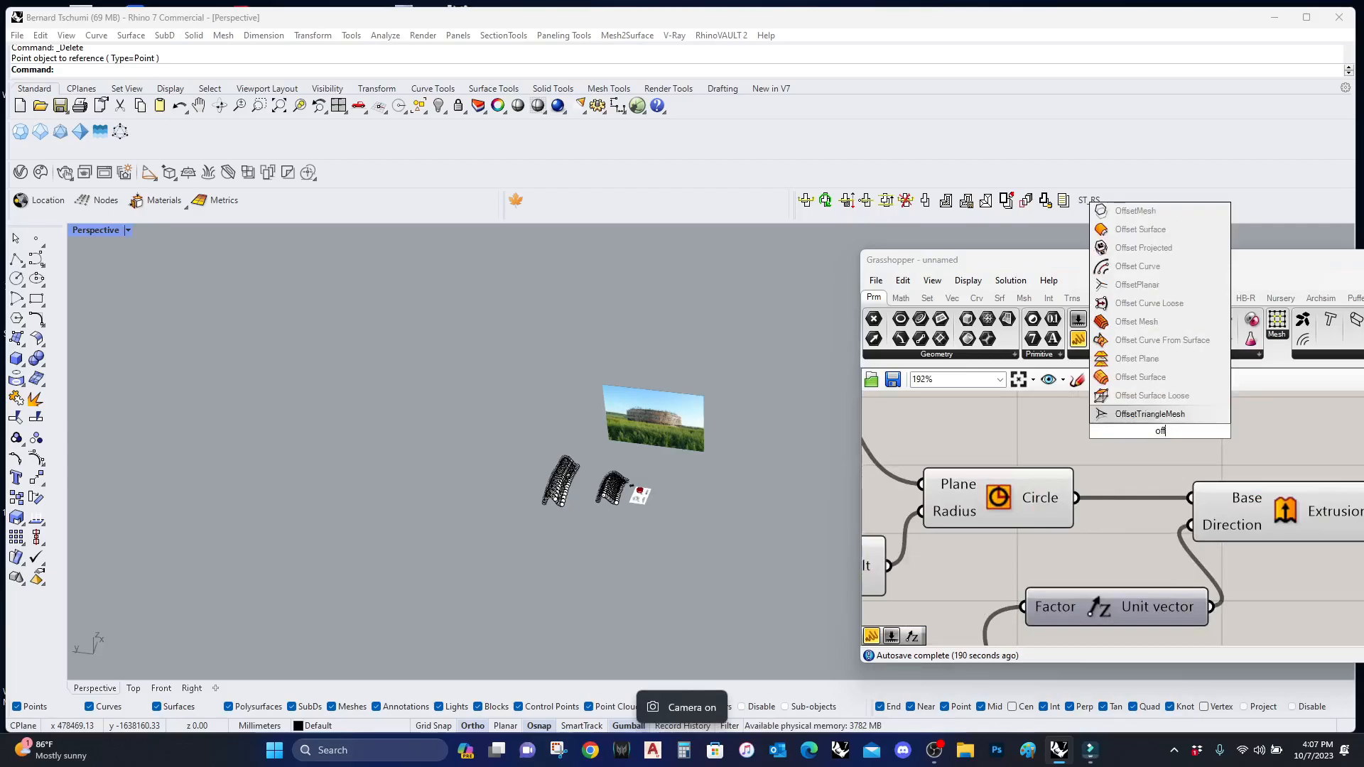
click(1124, 295)
scroll(1128, 498, up, 3)
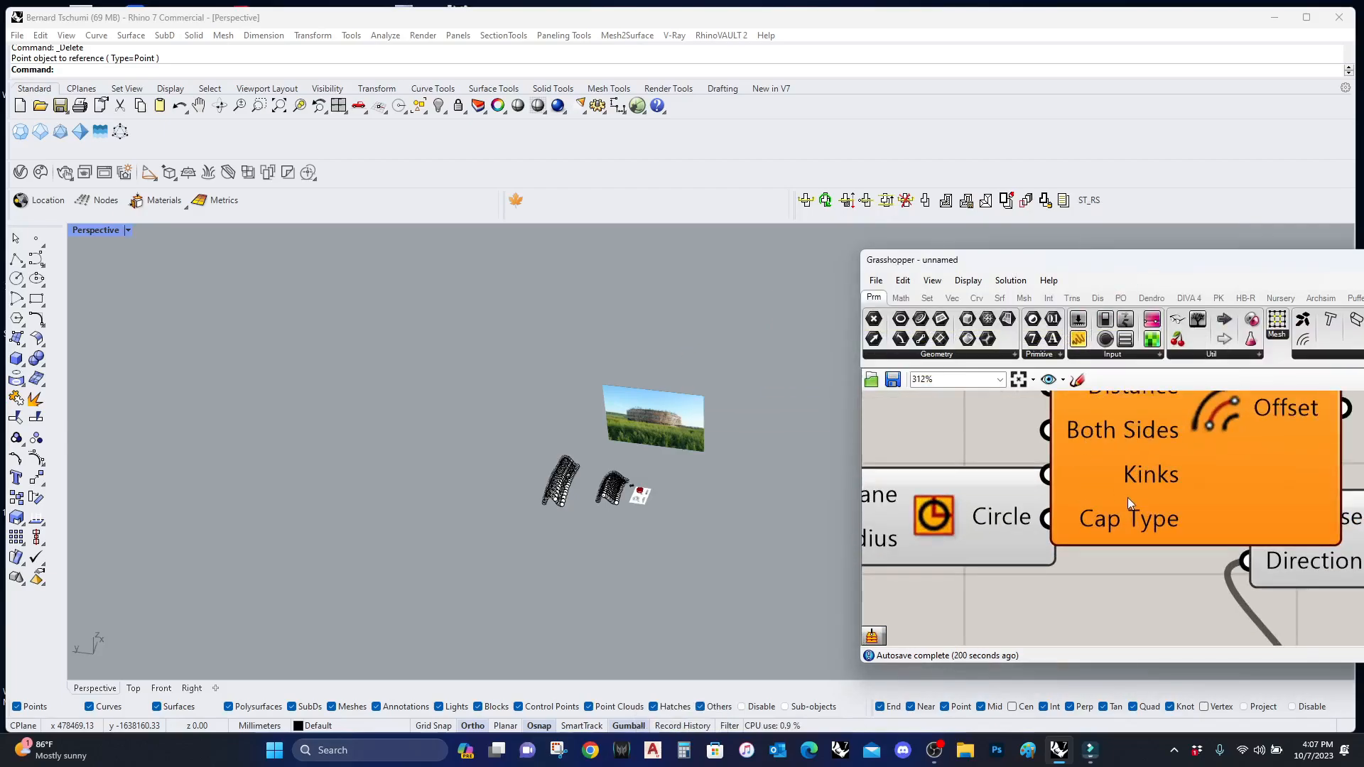
scroll(1068, 601, down, 5)
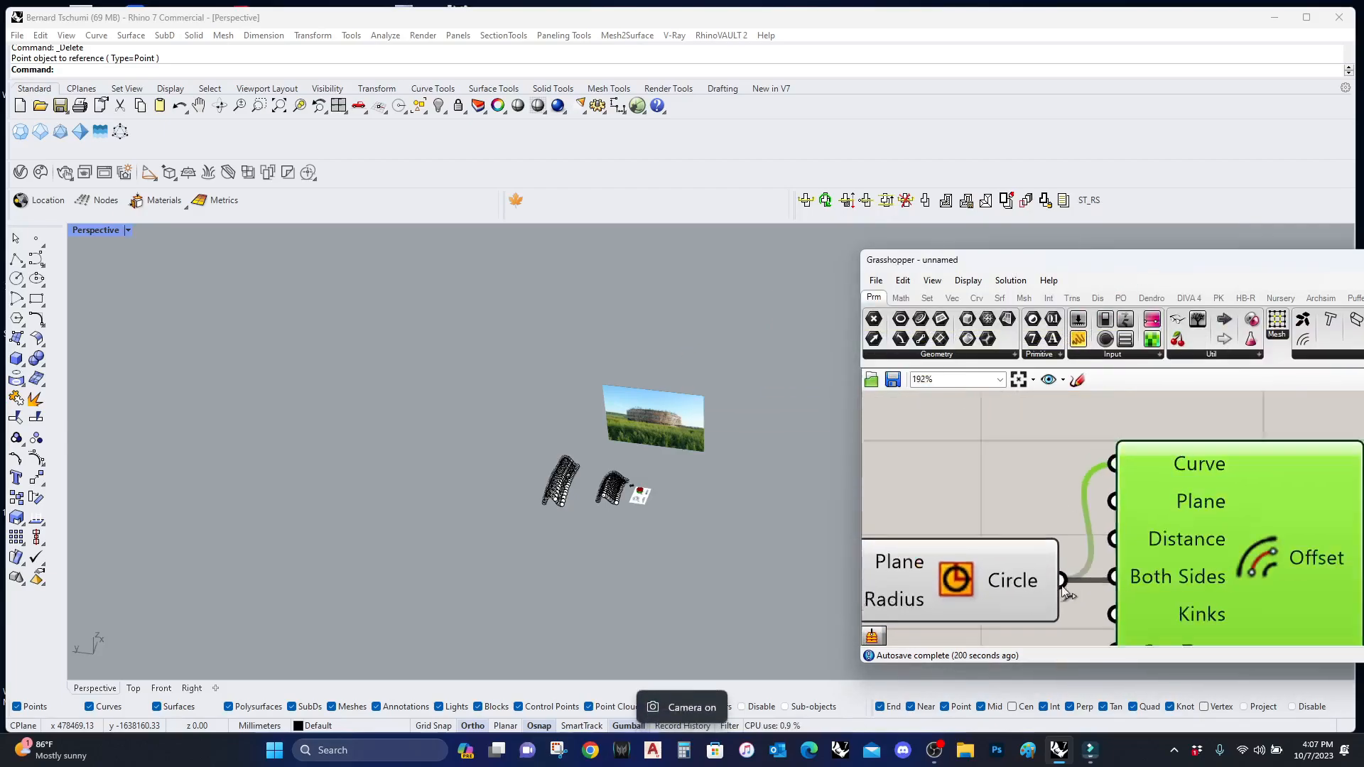
scroll(931, 625, up, 2)
Step: Copy the number slider, connect the copy to the Offset's Distance input, and focus the view on the extruded cylinder
drag(922, 602, 1158, 450)
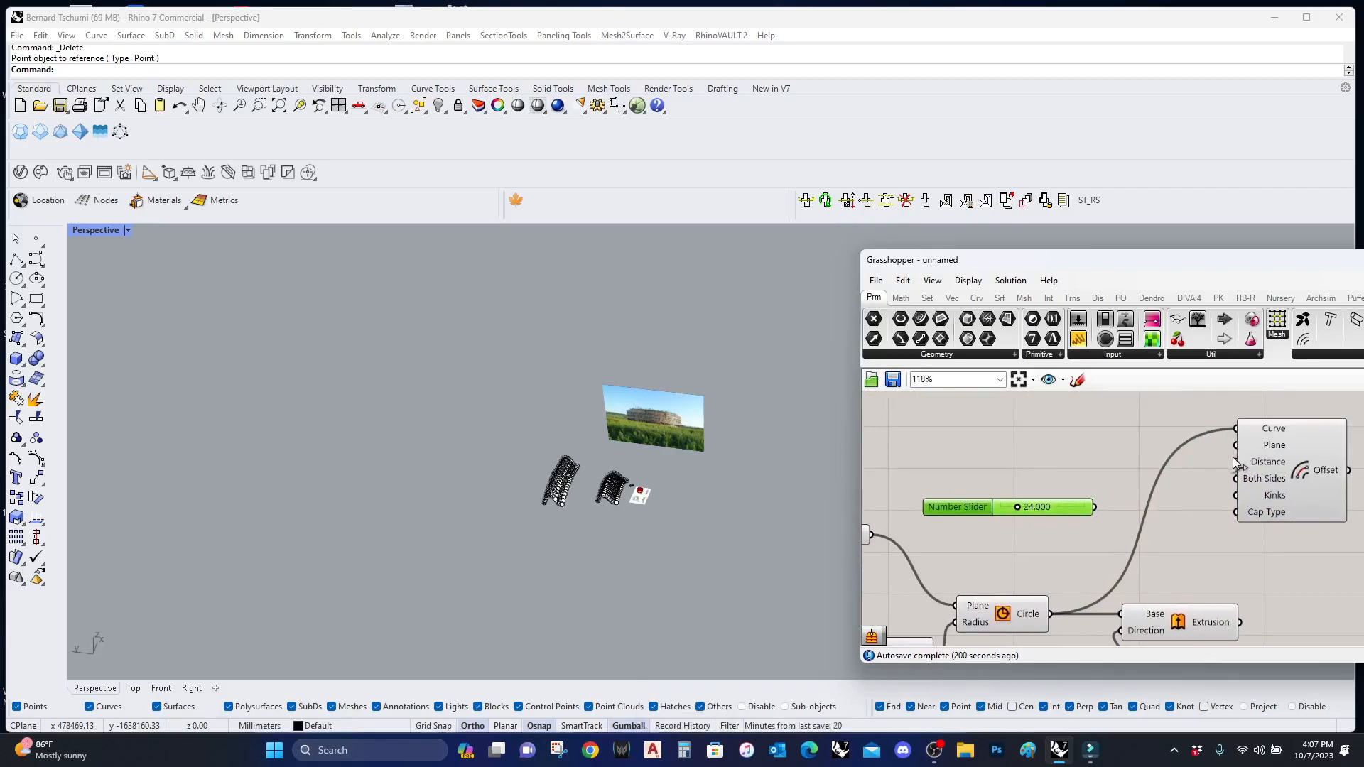
scroll(634, 479, up, 8)
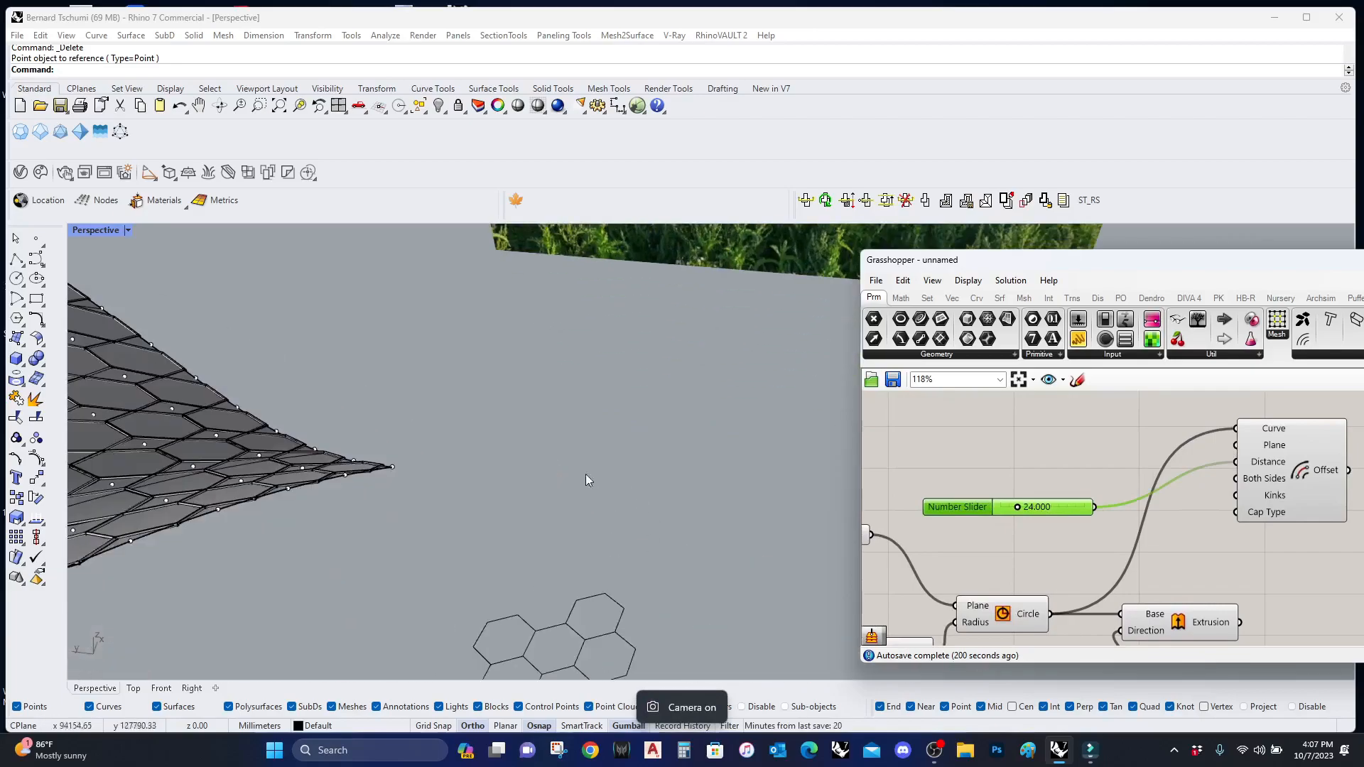
scroll(626, 545, down, 4)
drag(750, 539, 666, 655)
text(Z)
key(Escape)
right_drag(653, 645, 695, 506)
Step: Duplicate the Multiplication and 1000 panel, multiply the offset slider through them, and feed the result into the Offset's Distance
right_drag(896, 626, 1124, 565)
scroll(1124, 566, down, 3)
scroll(1124, 565, up, 2)
drag(1082, 560, 1080, 559)
right_drag(1081, 560, 920, 570)
alt+drag(942, 566, 1202, 438)
scroll(1203, 439, up, 2)
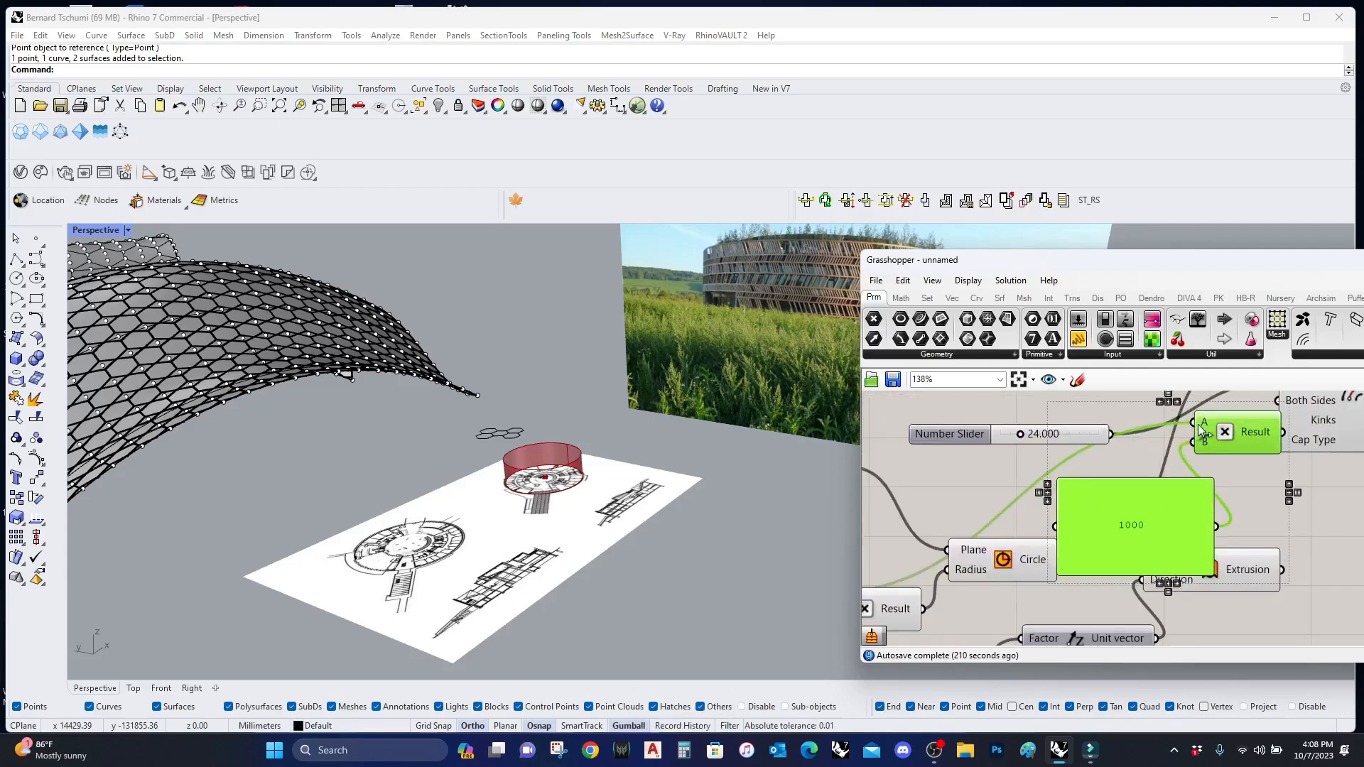
right_drag(1314, 412, 1045, 496)
drag(1050, 498, 1113, 486)
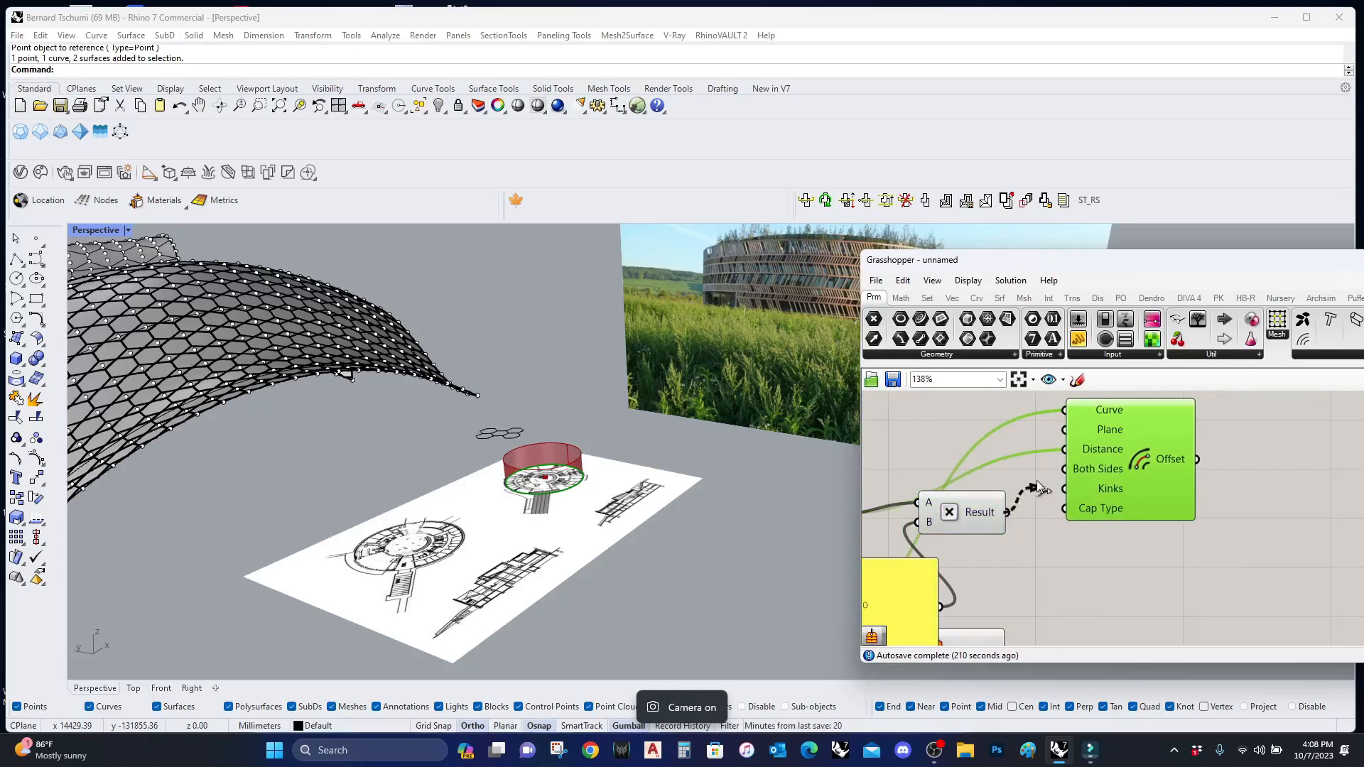
drag(1030, 501, 1063, 449)
scroll(1115, 462, down, 2)
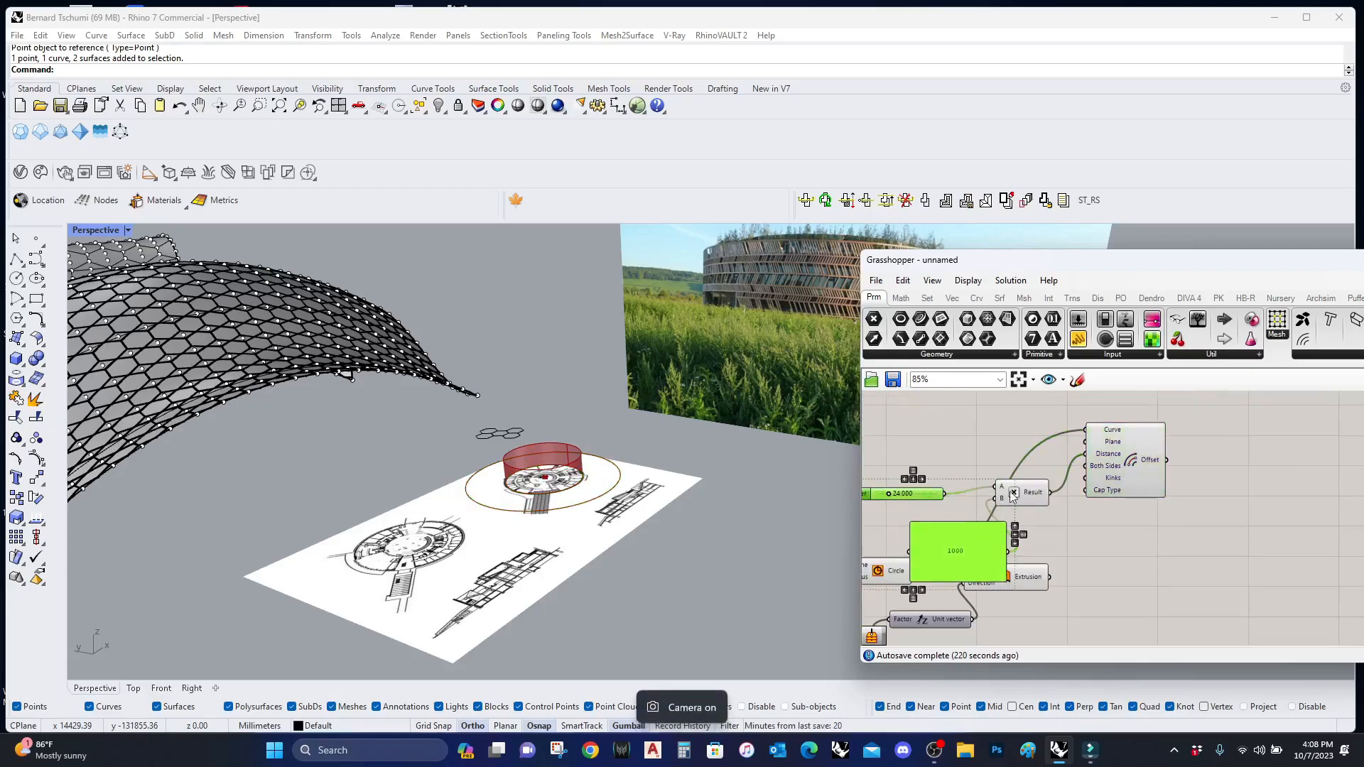
Step: Set the offset distance slider to 4.629, checking the outer circle against the floor plan
scroll(1100, 572, up, 5)
drag(1107, 574, 1073, 586)
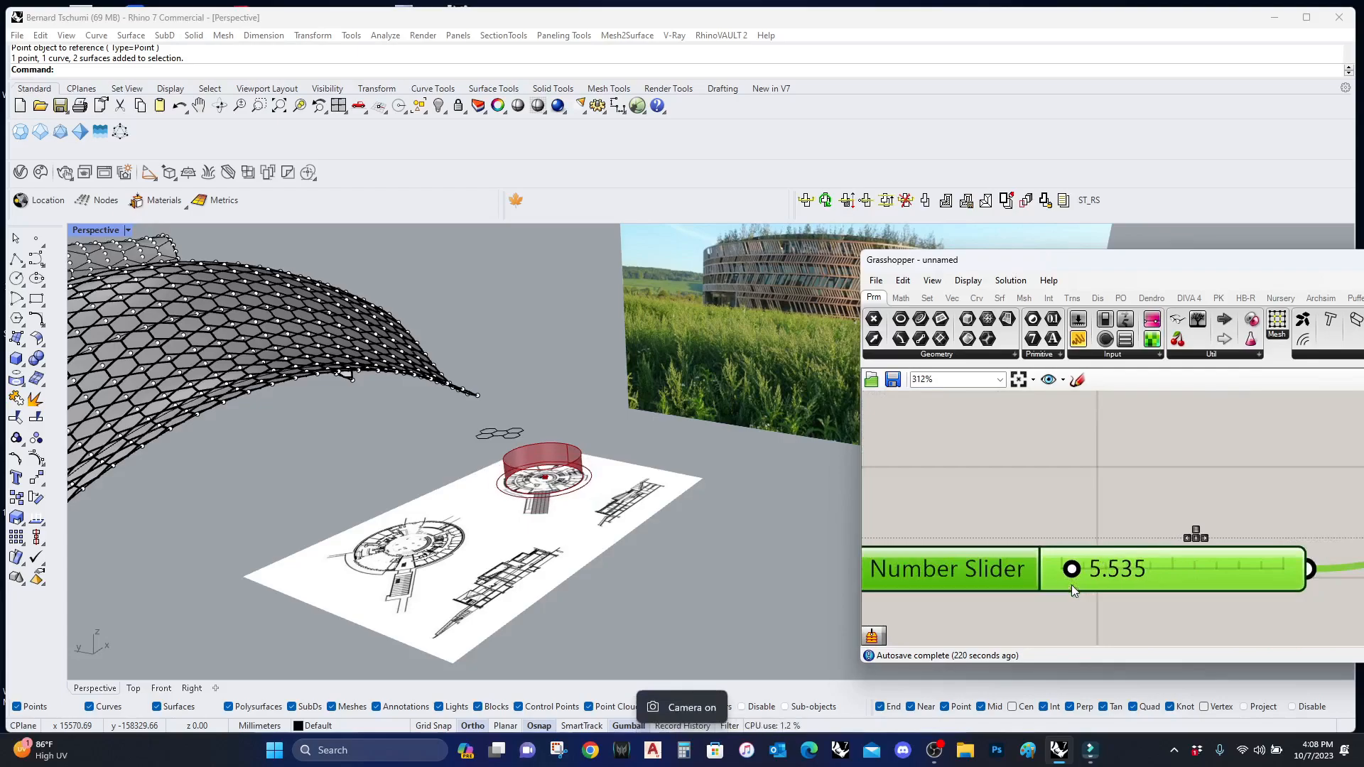
scroll(1065, 500, down, 5)
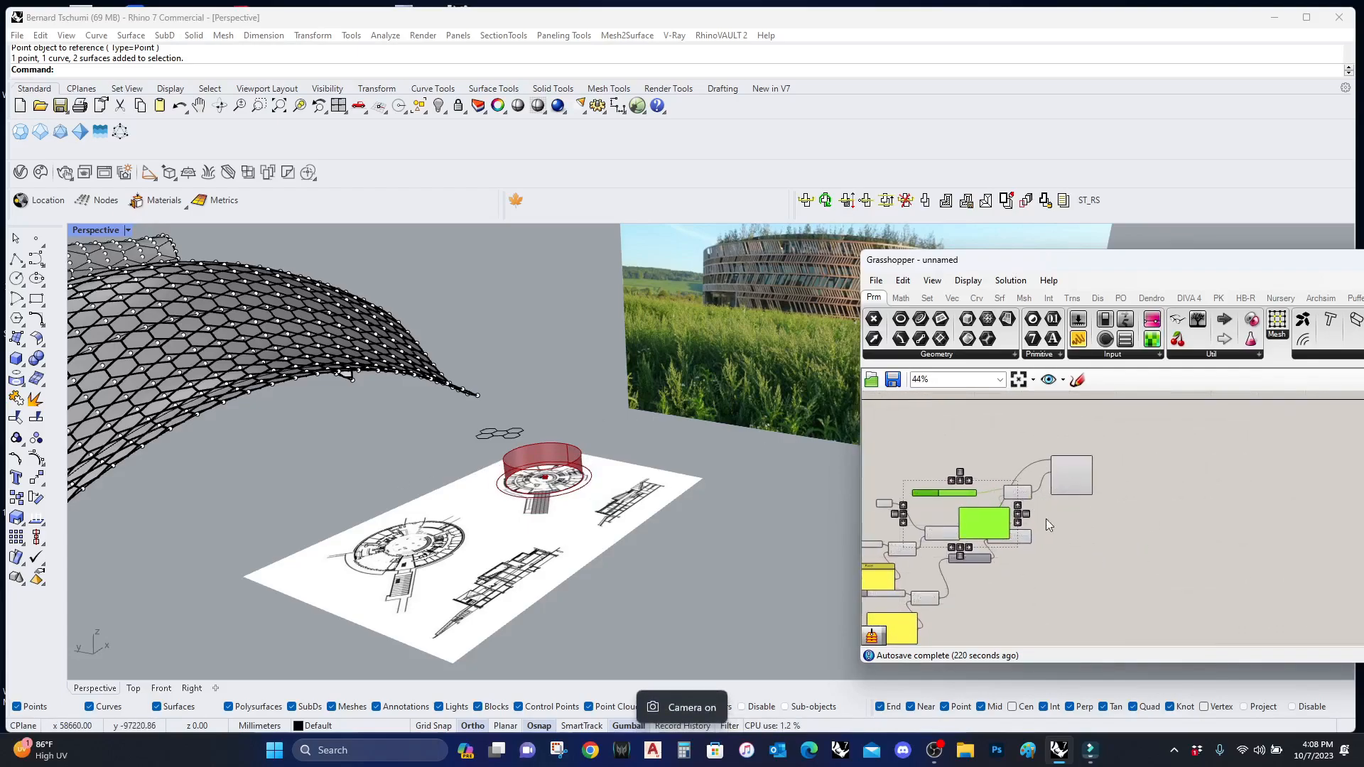
right_drag(589, 483, 526, 583)
scroll(928, 491, up, 1)
right_drag(896, 483, 1029, 496)
scroll(1029, 490, up, 7)
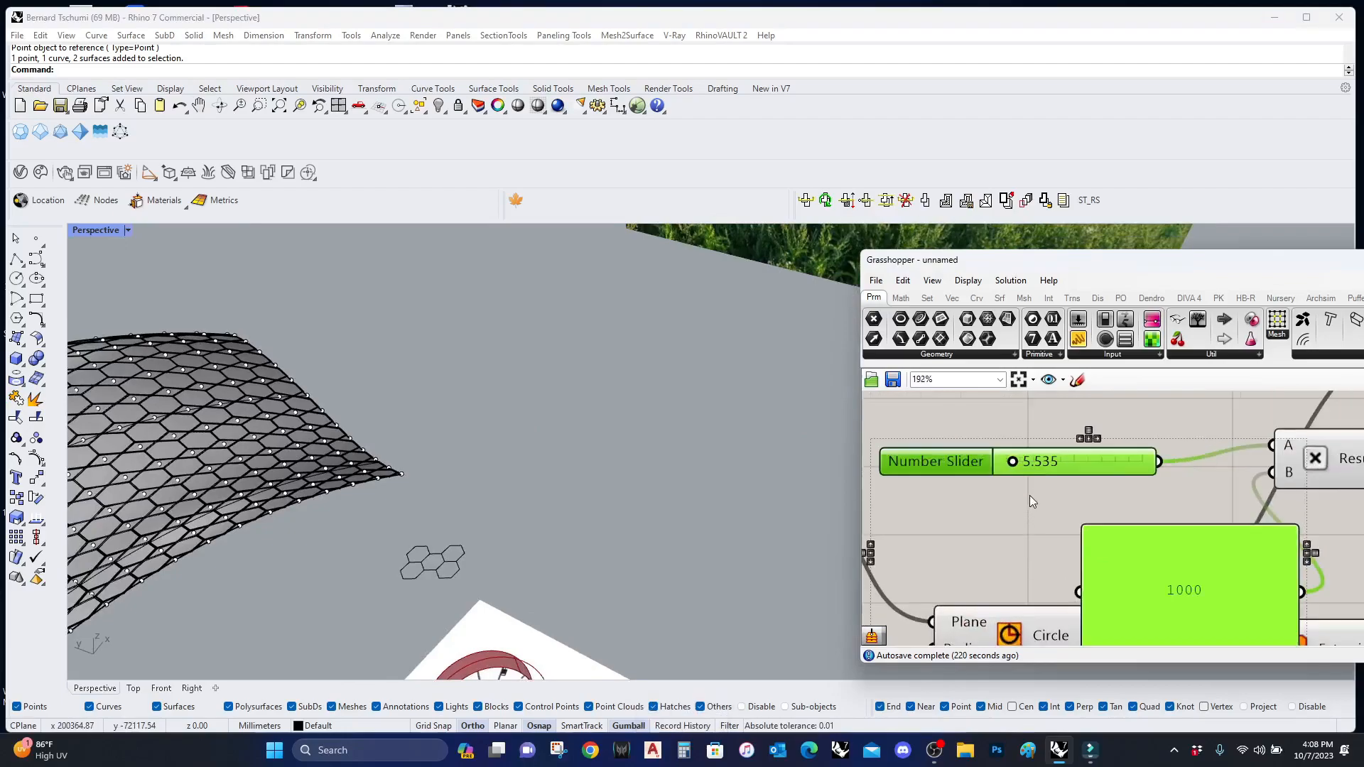
drag(1005, 475, 1027, 474)
scroll(595, 478, down, 5)
scroll(999, 466, up, 6)
scroll(1215, 515, down, 8)
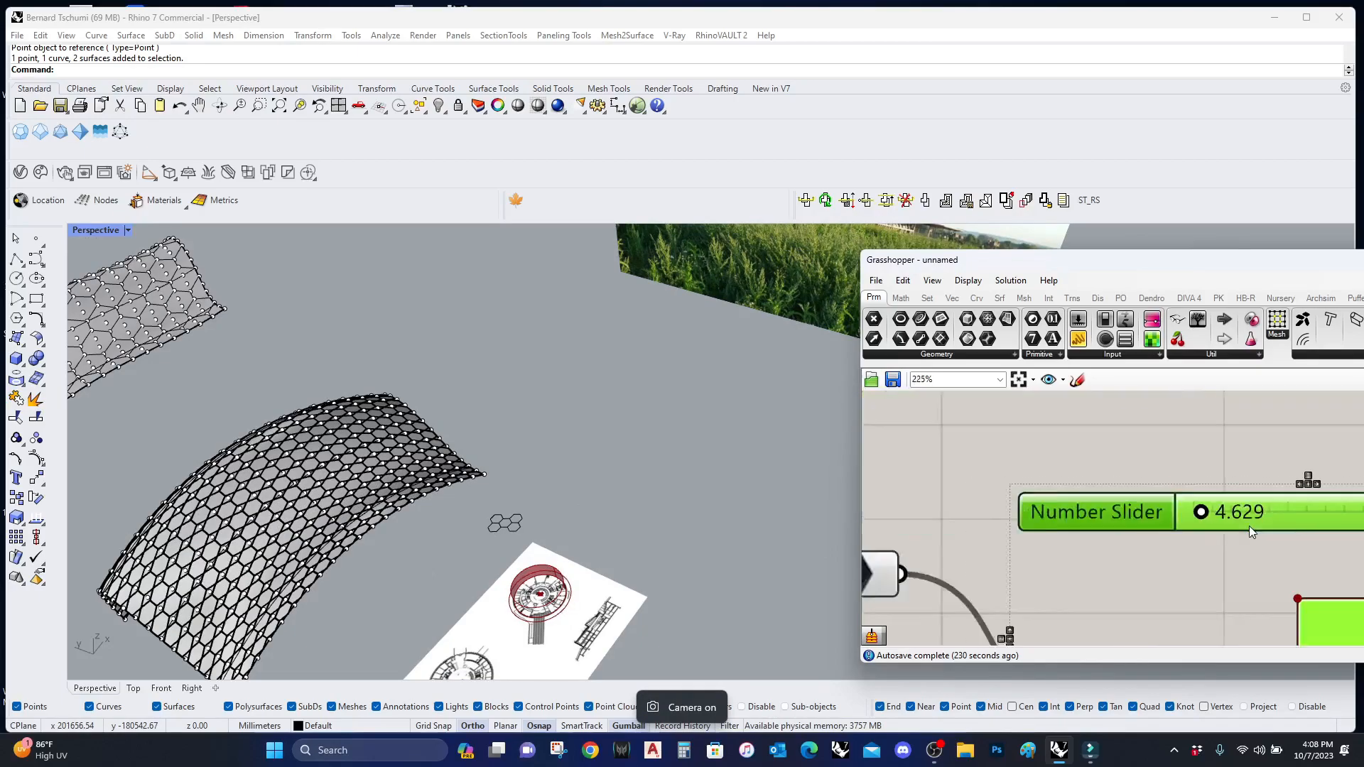
Step: Add an Extrude component with the offset curve as its Base and a new Unit Z vector as its Direction
double_click(1153, 501)
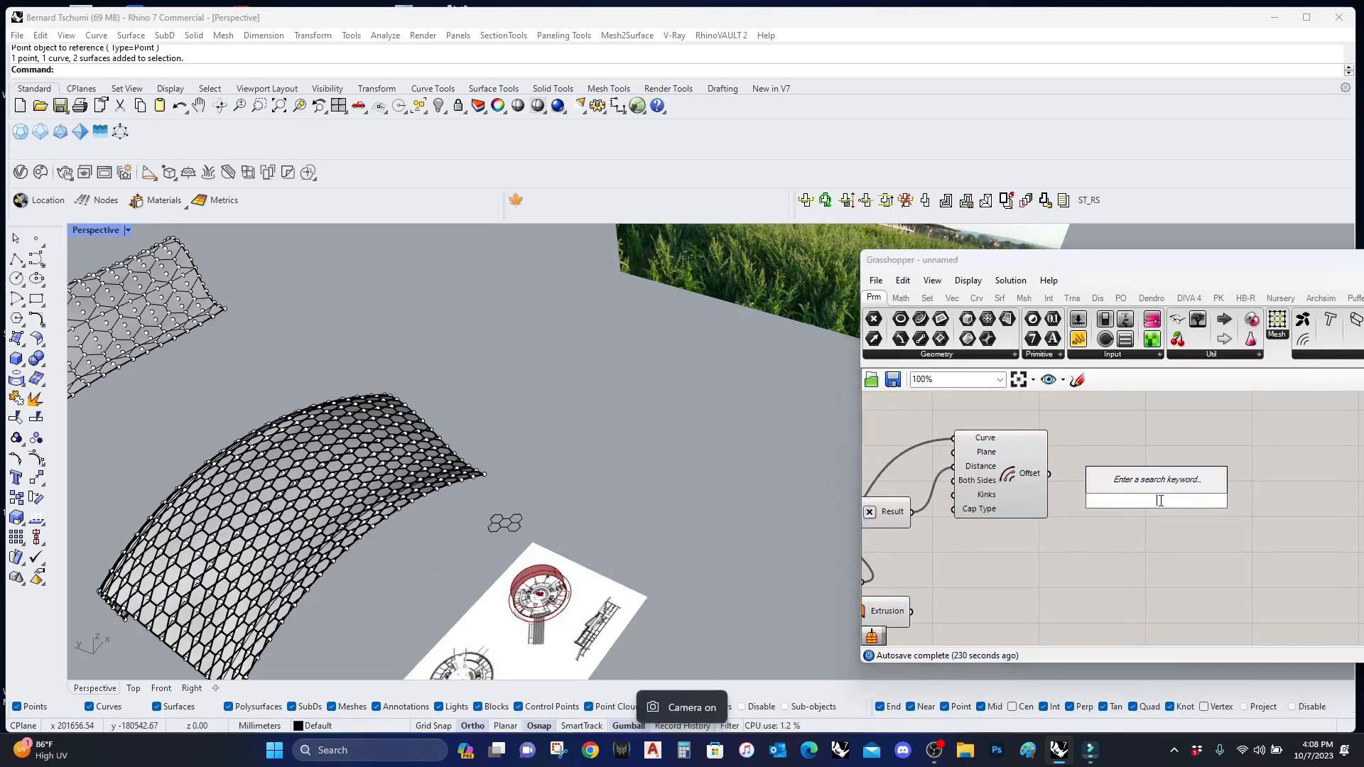
text(extrude)
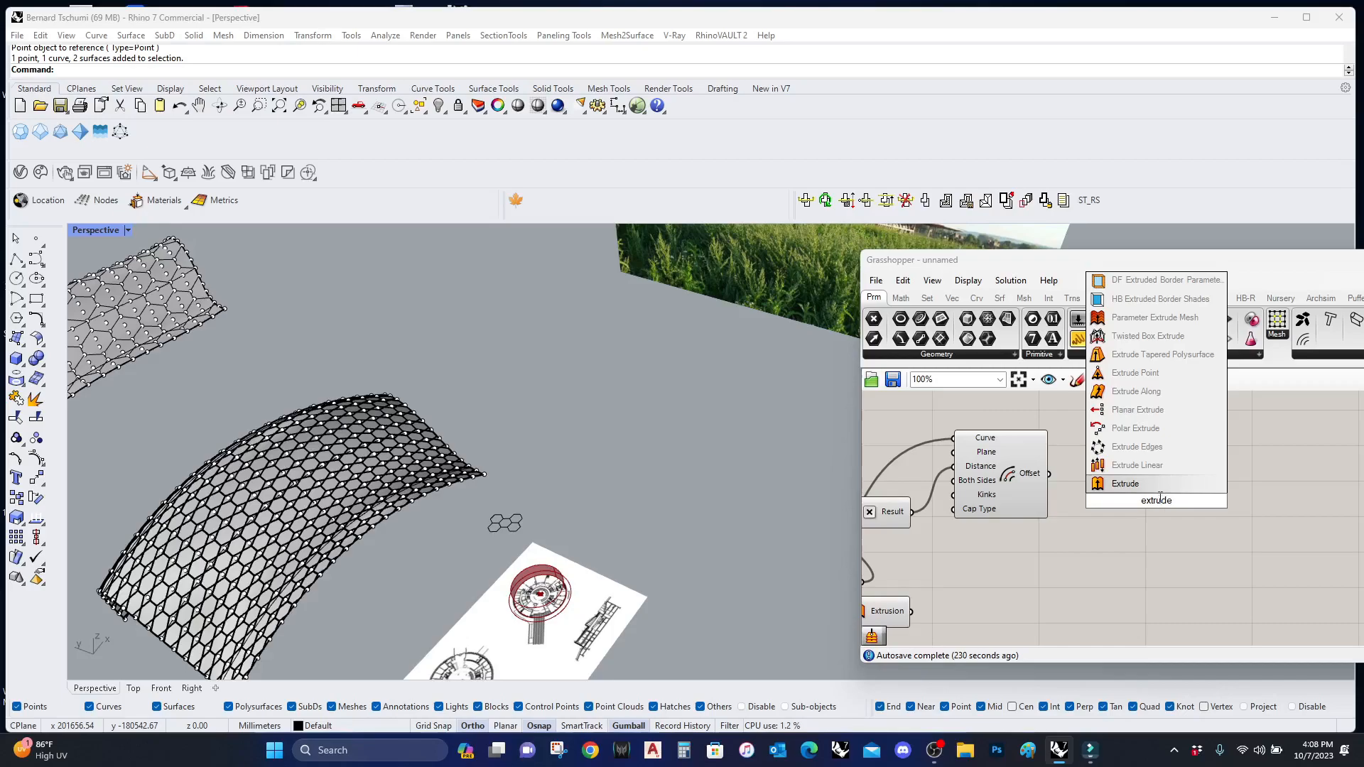
key(Return)
mouse_move(1097, 486)
mouse_down()
mouse_move(1076, 490)
mouse_move(1106, 493)
mouse_up()
scroll(791, 519, down, 2)
right_click(1054, 578)
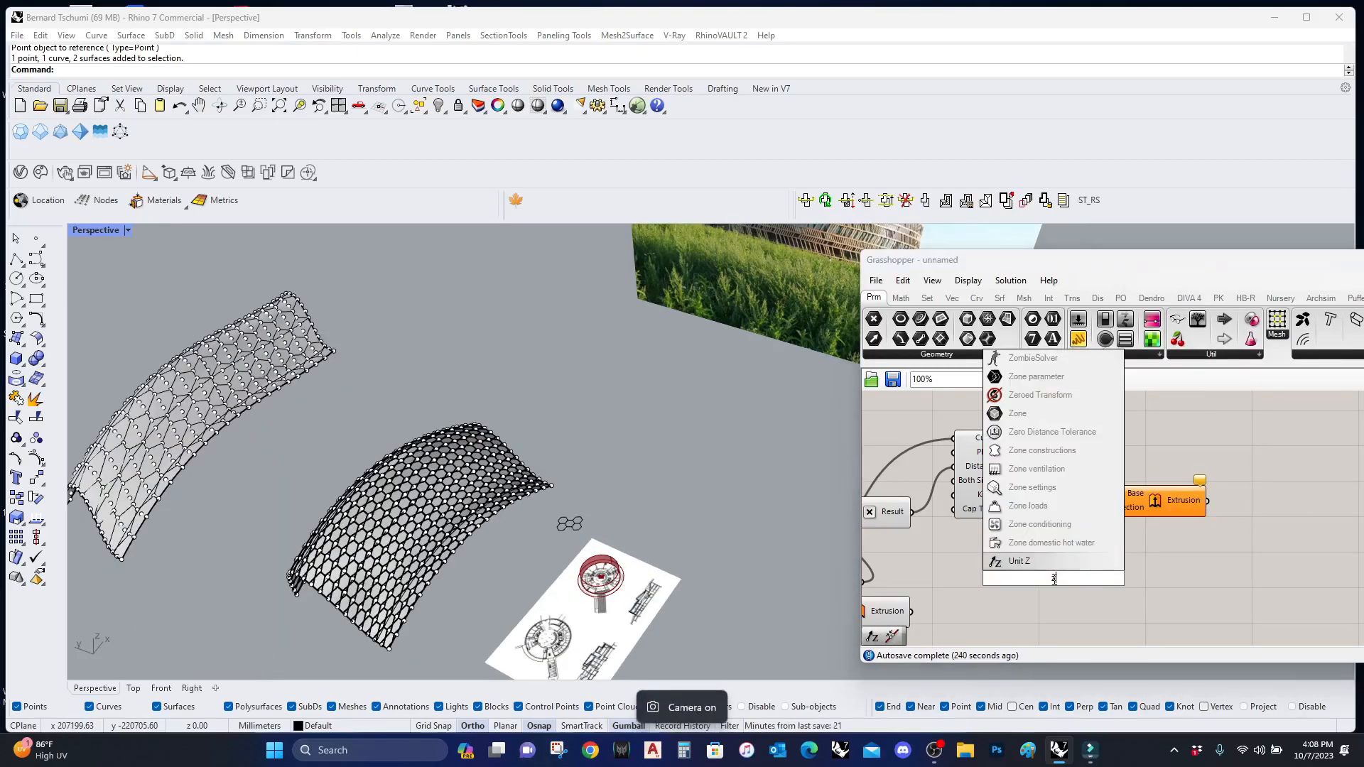
click(1043, 562)
scroll(658, 584, up, 5)
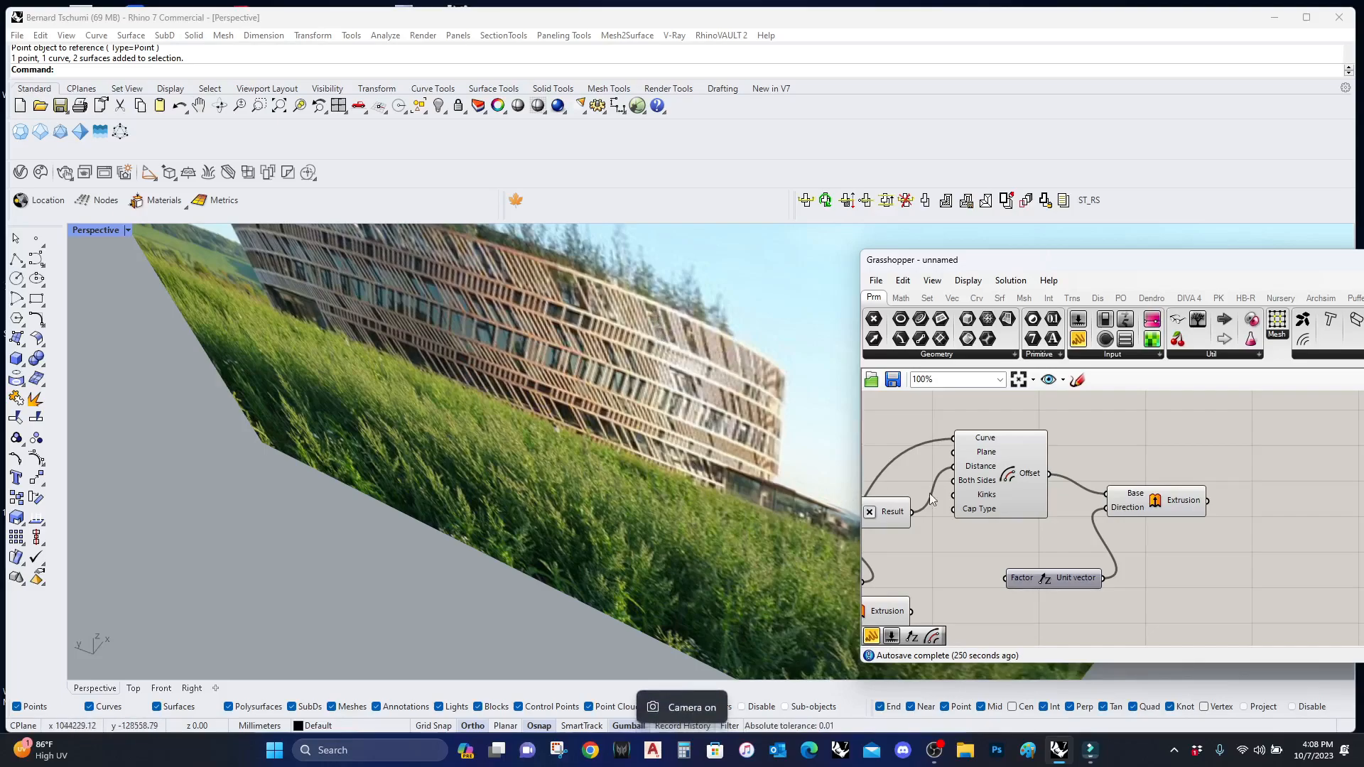
Step: Duplicate the offset's slider, 1000 panel and Multiplication group, and feed the copy's result into the new Unit Z Factor
right_drag(1028, 558, 1158, 493)
scroll(1159, 495, down, 1)
drag(1065, 493, 936, 443)
drag(1043, 461, 1115, 555)
key(super)
key(alt)
drag(1174, 514, 1223, 515)
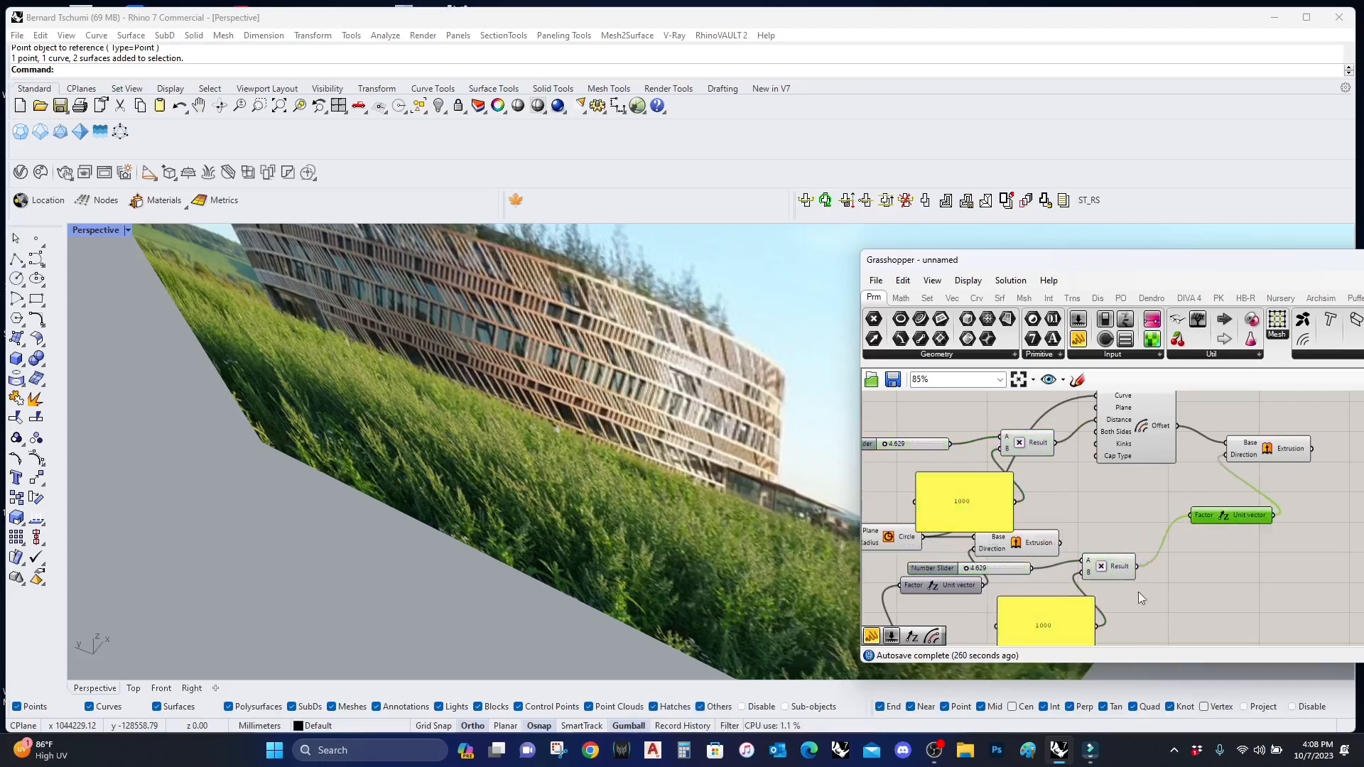
drag(1141, 634, 995, 558)
drag(1113, 570, 1165, 586)
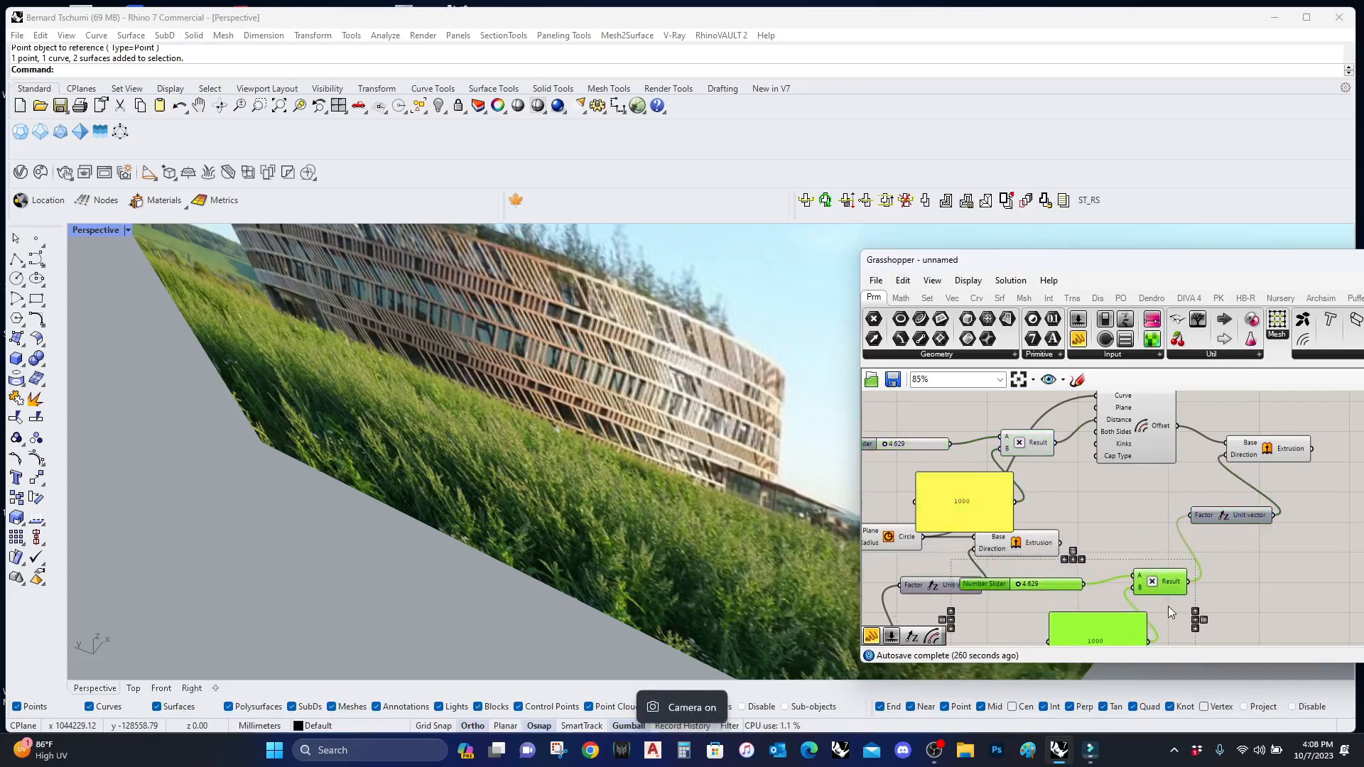
right_drag(1168, 607, 1110, 547)
click(1219, 556)
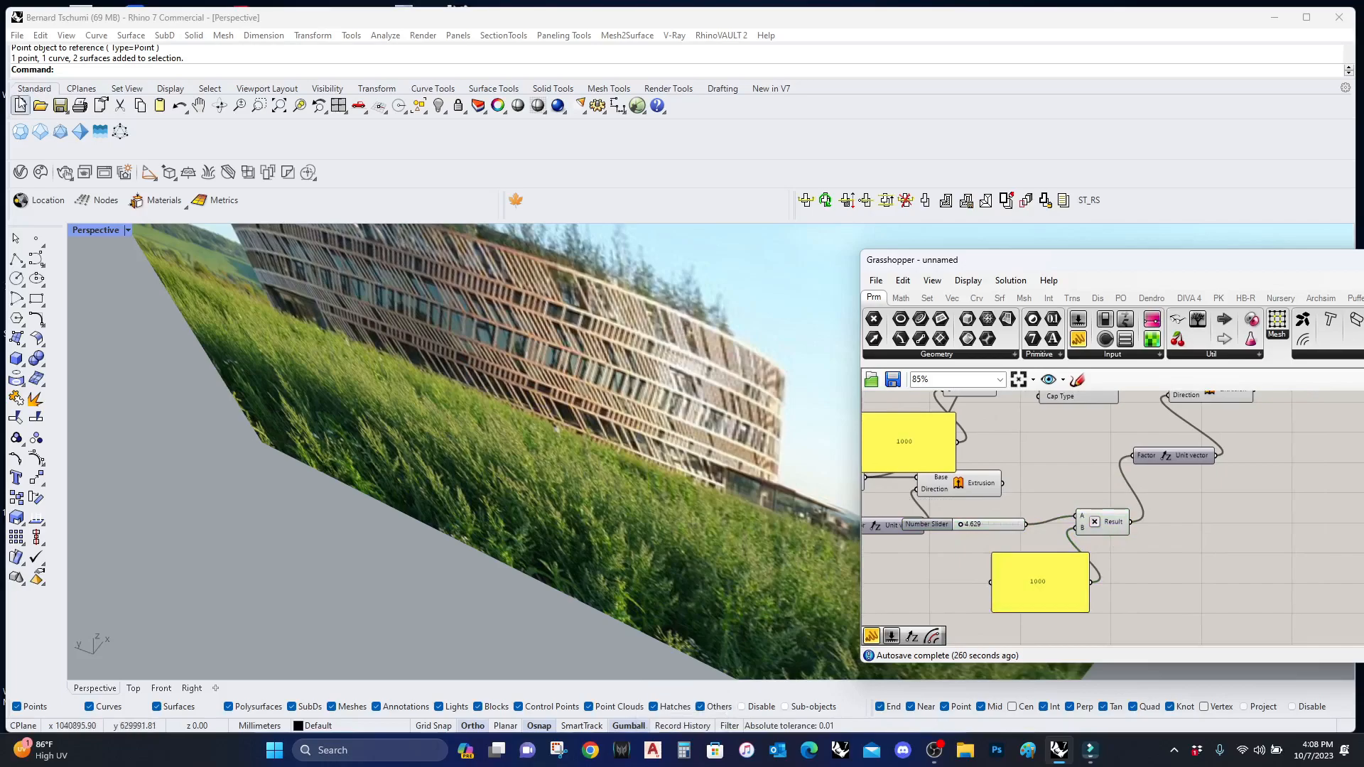
Step: Check the model units in the Rhino document properties and leave them as they are
click(599, 103)
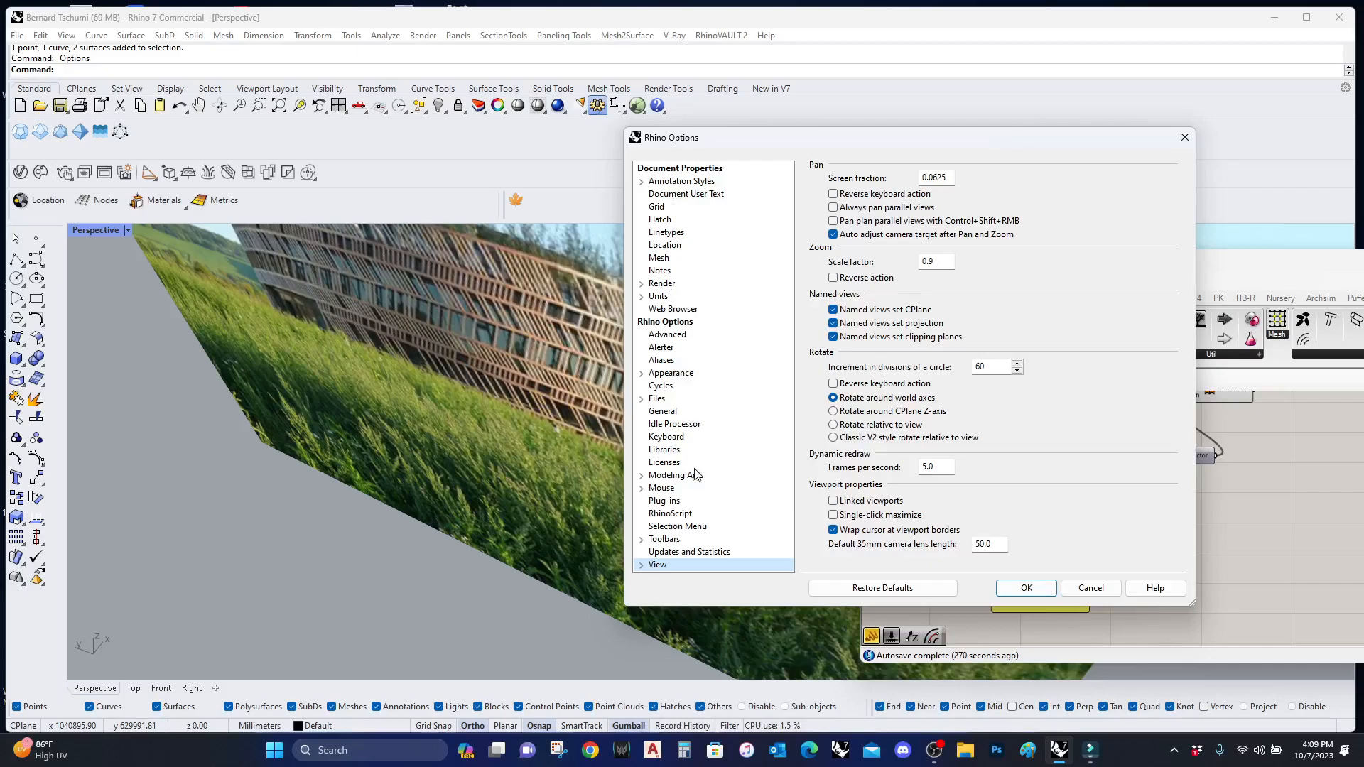
click(660, 296)
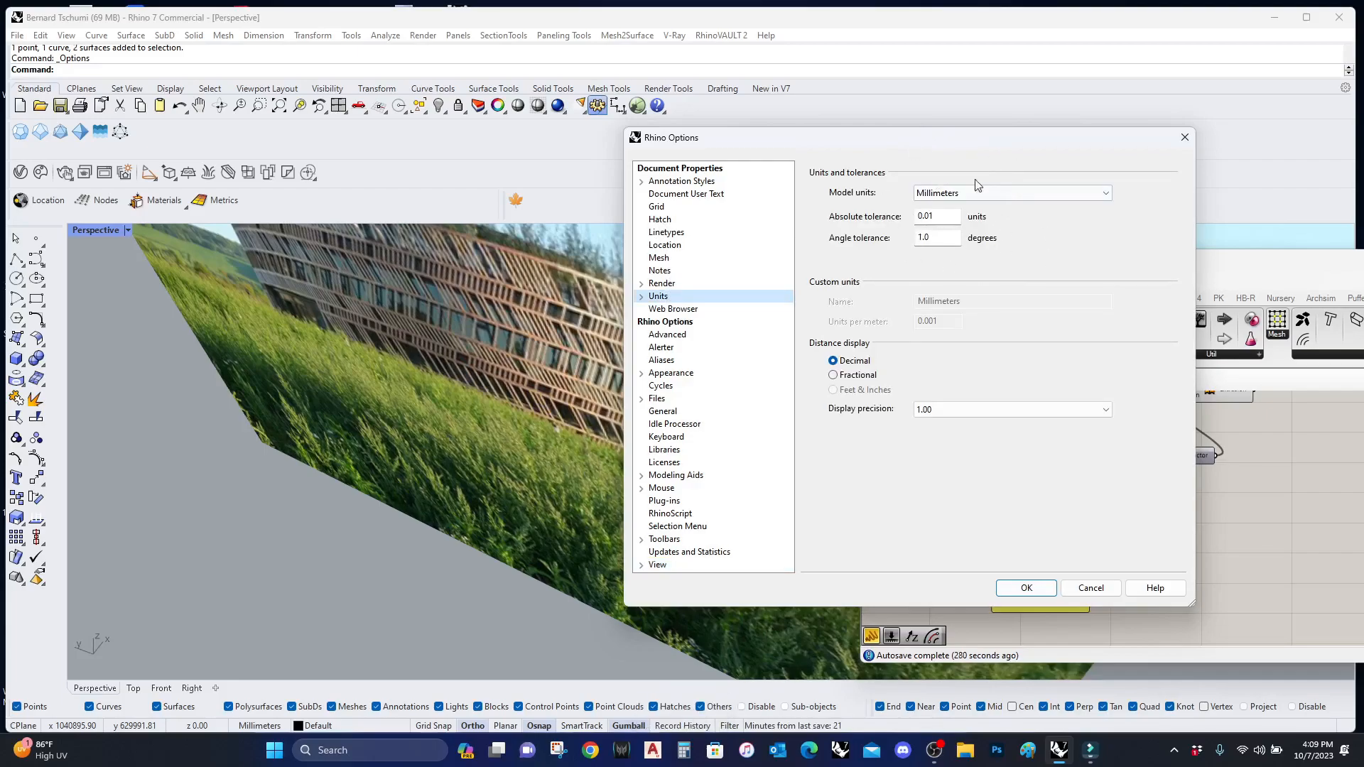
click(1185, 137)
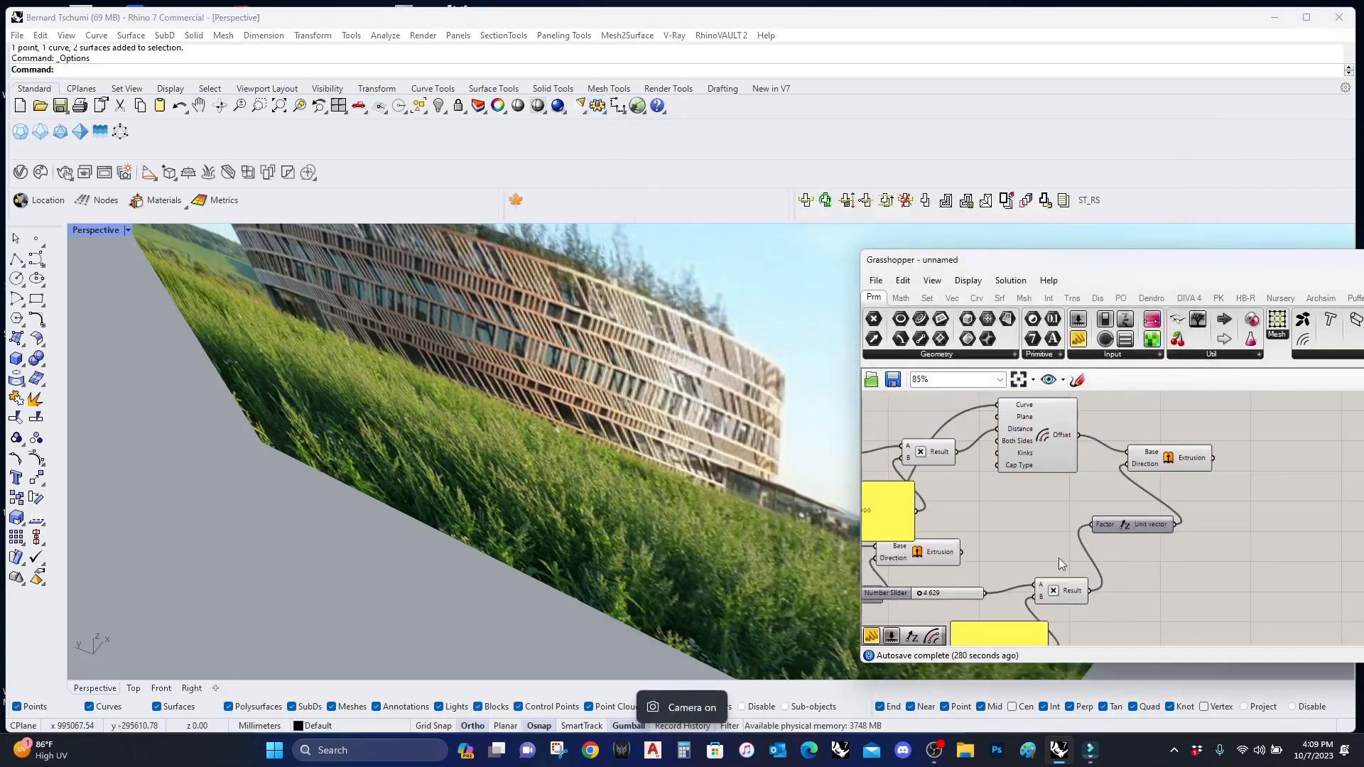
Step: Set the outer extrusion's height slider to 20.469 and compare the two cylinders with the reference photo
scroll(492, 527, down, 10)
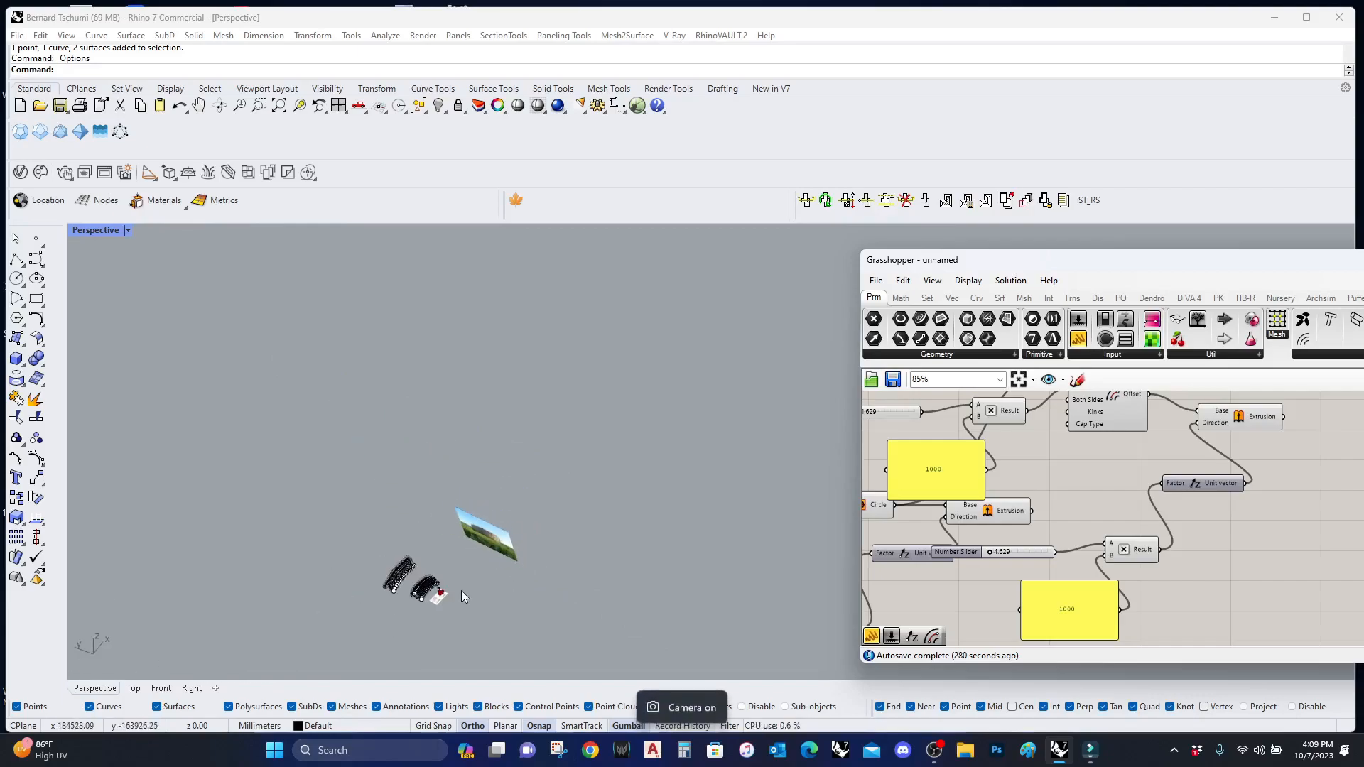
scroll(463, 581, up, 5)
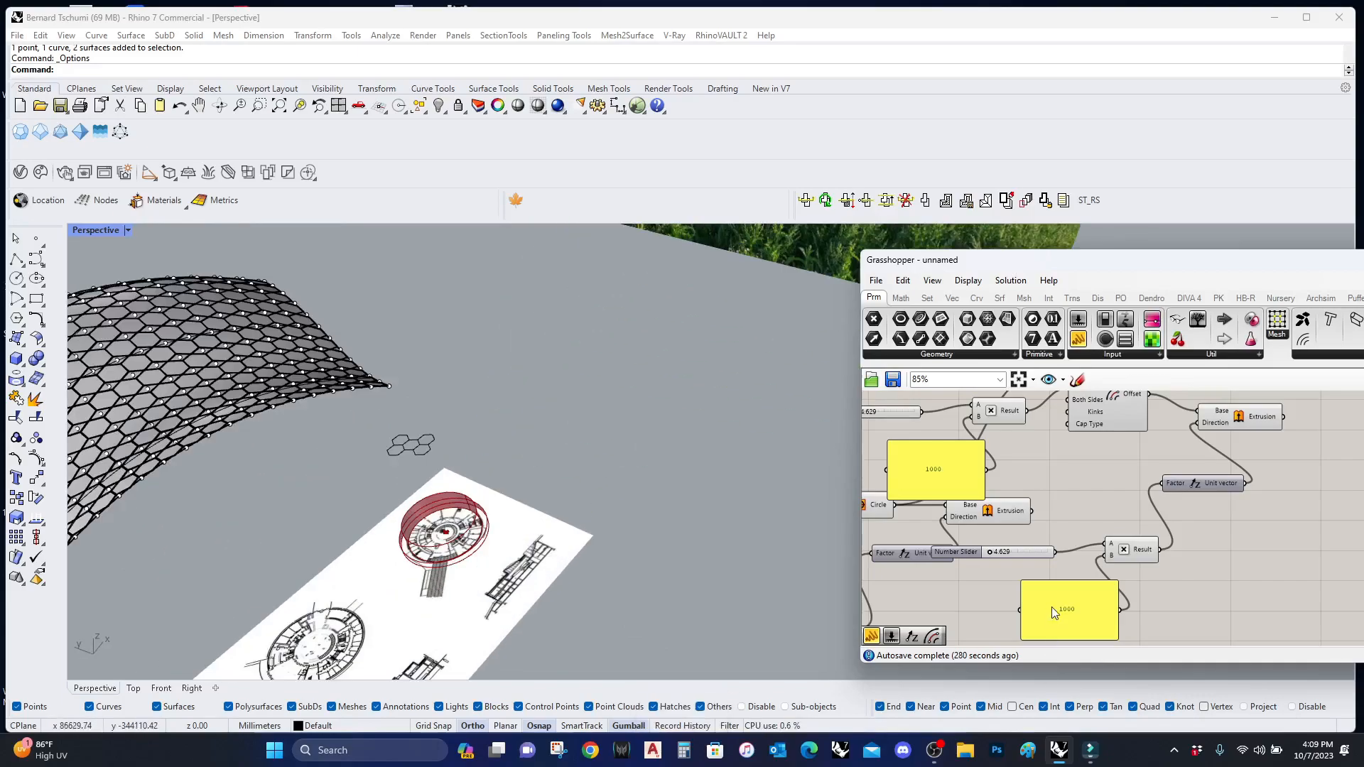
scroll(957, 530, up, 5)
drag(967, 496, 970, 496)
scroll(389, 506, down, 6)
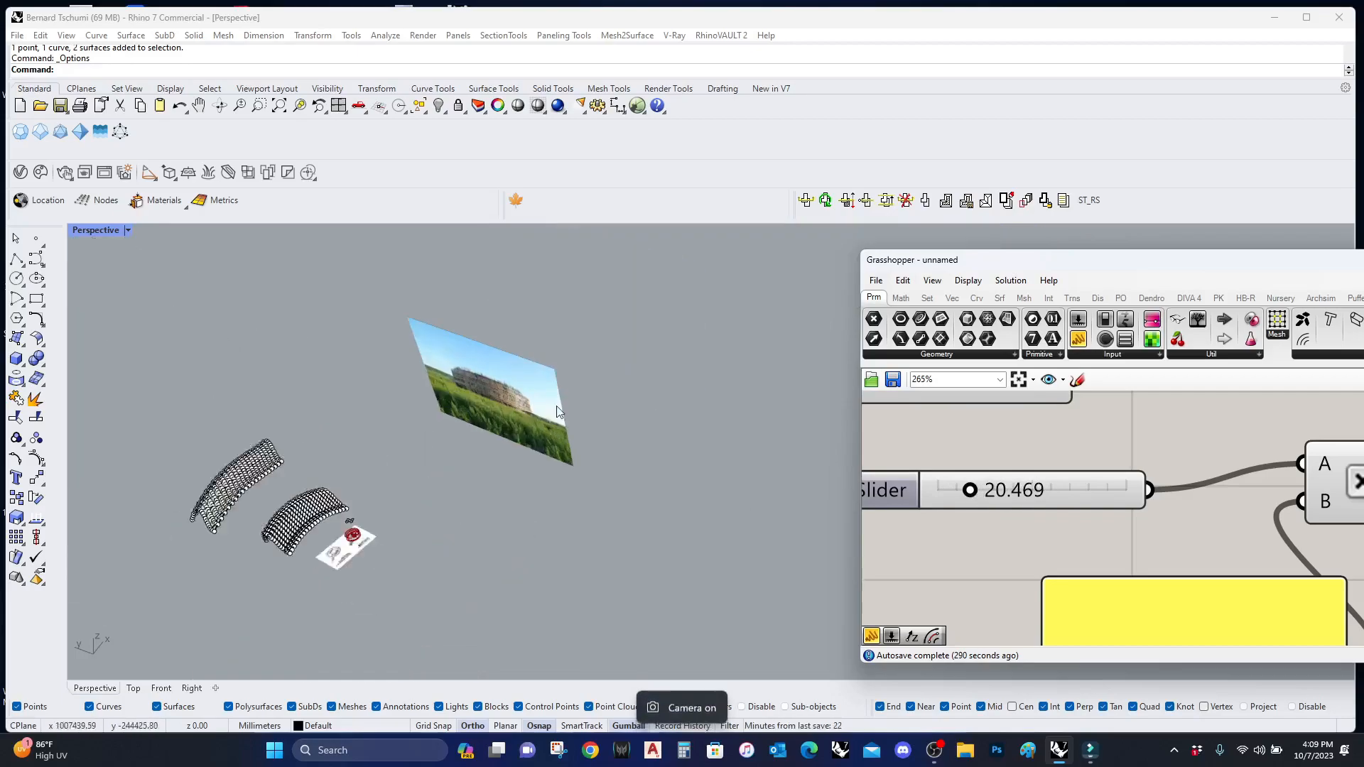
scroll(556, 419, up, 5)
scroll(536, 471, down, 4)
scroll(343, 603, up, 6)
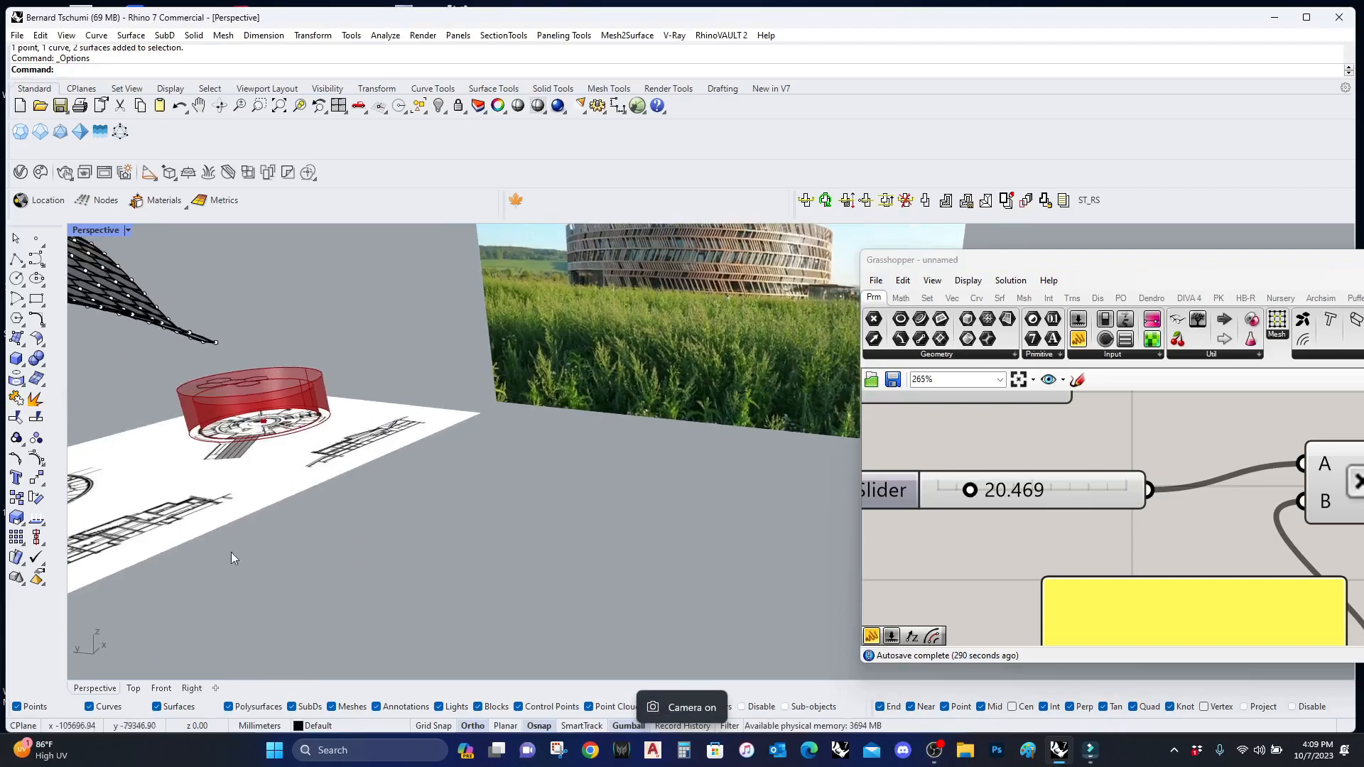
Step: Add a Deconstruct Brep component fed by the outer cylinder's Extrusion output
scroll(284, 455, up, 3)
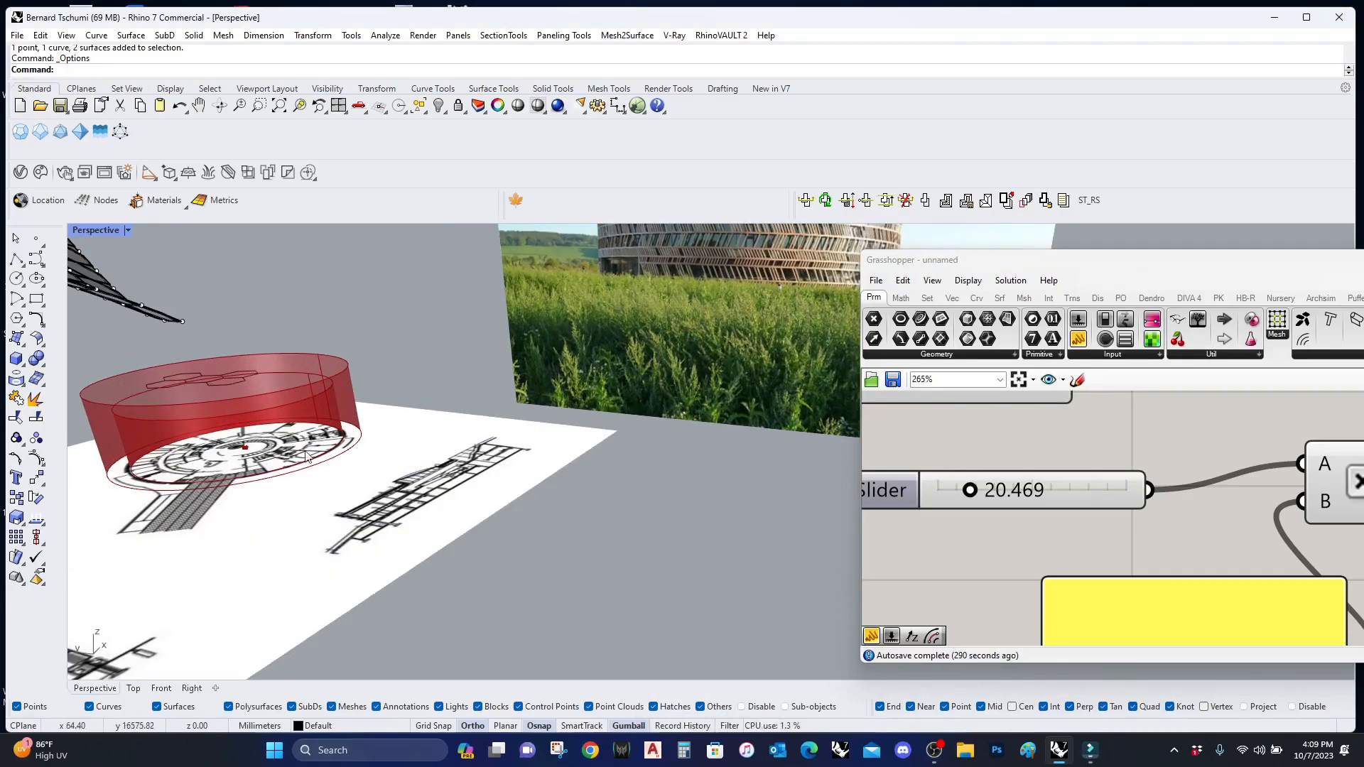
scroll(599, 353, down, 6)
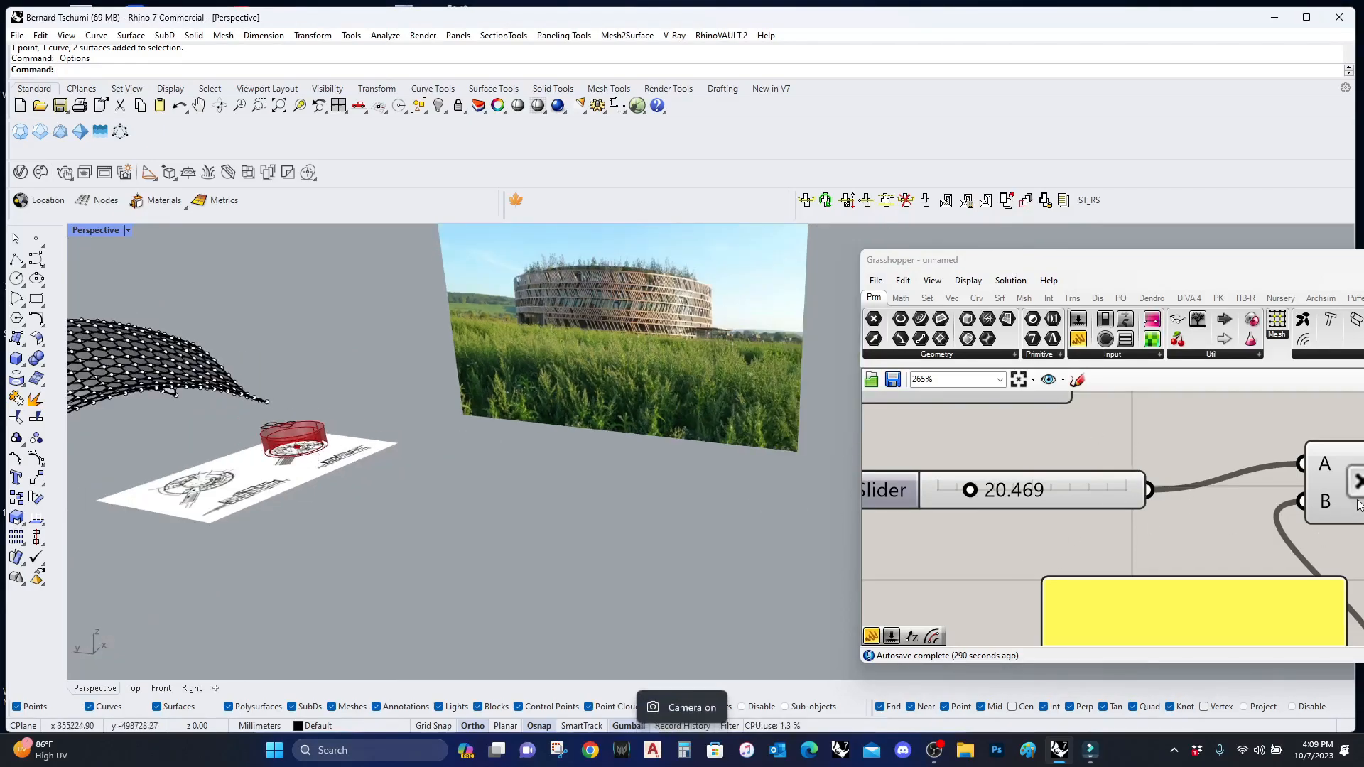
scroll(1208, 519, down, 8)
double_click(1057, 519)
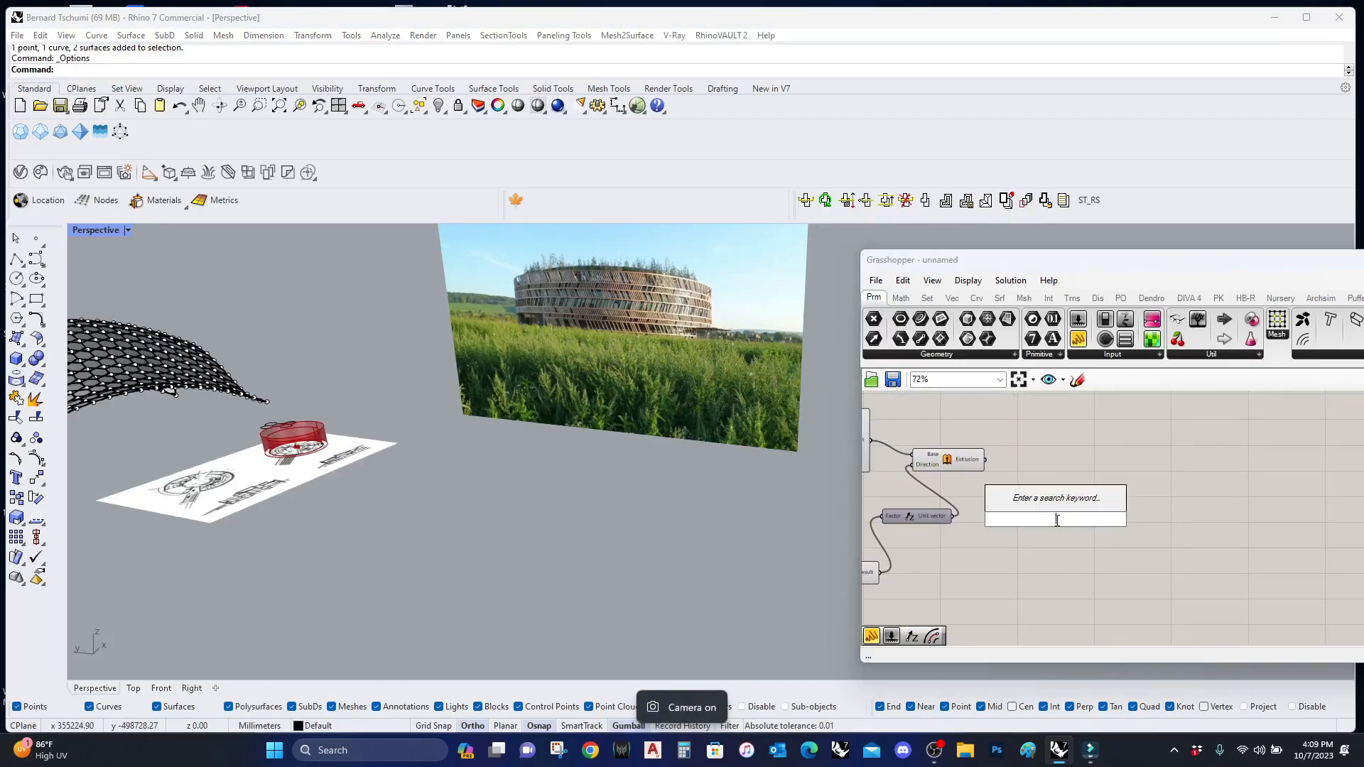
text(brep)
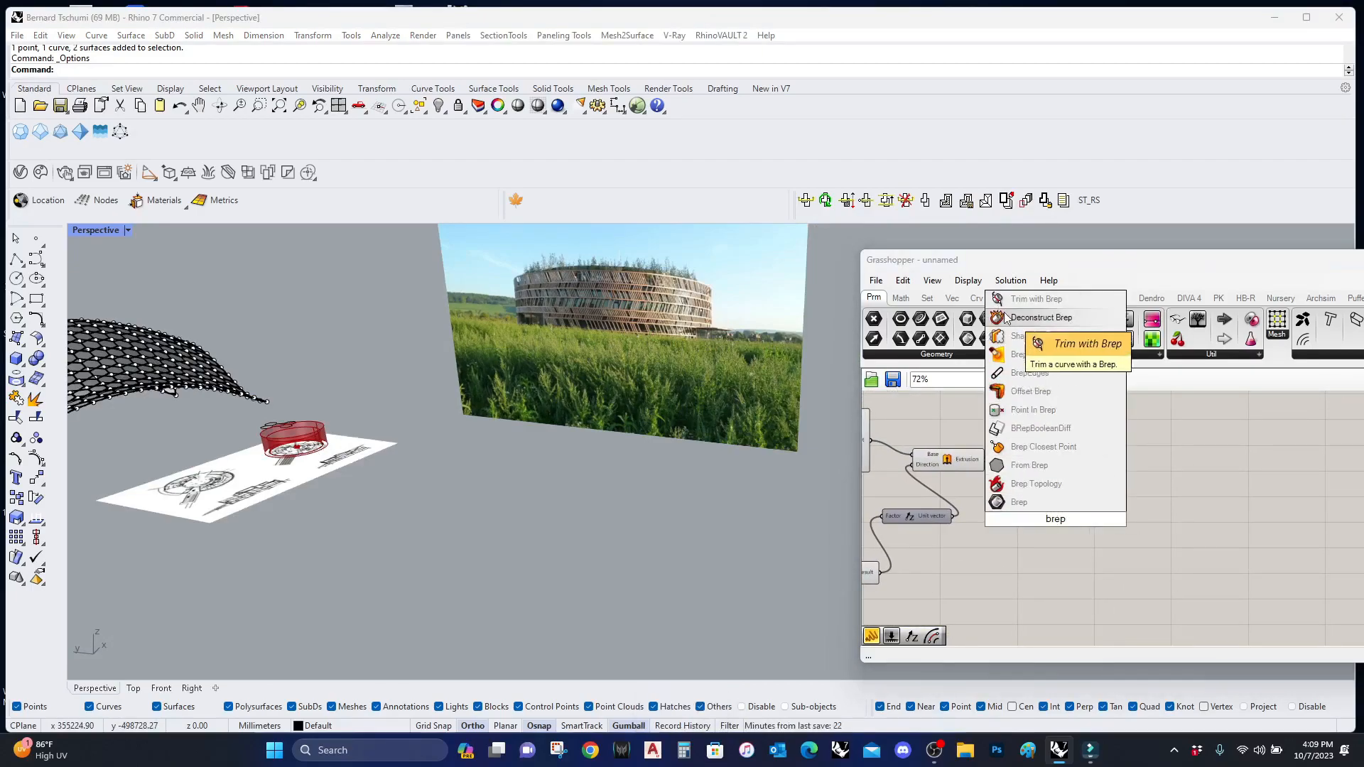
click(1023, 319)
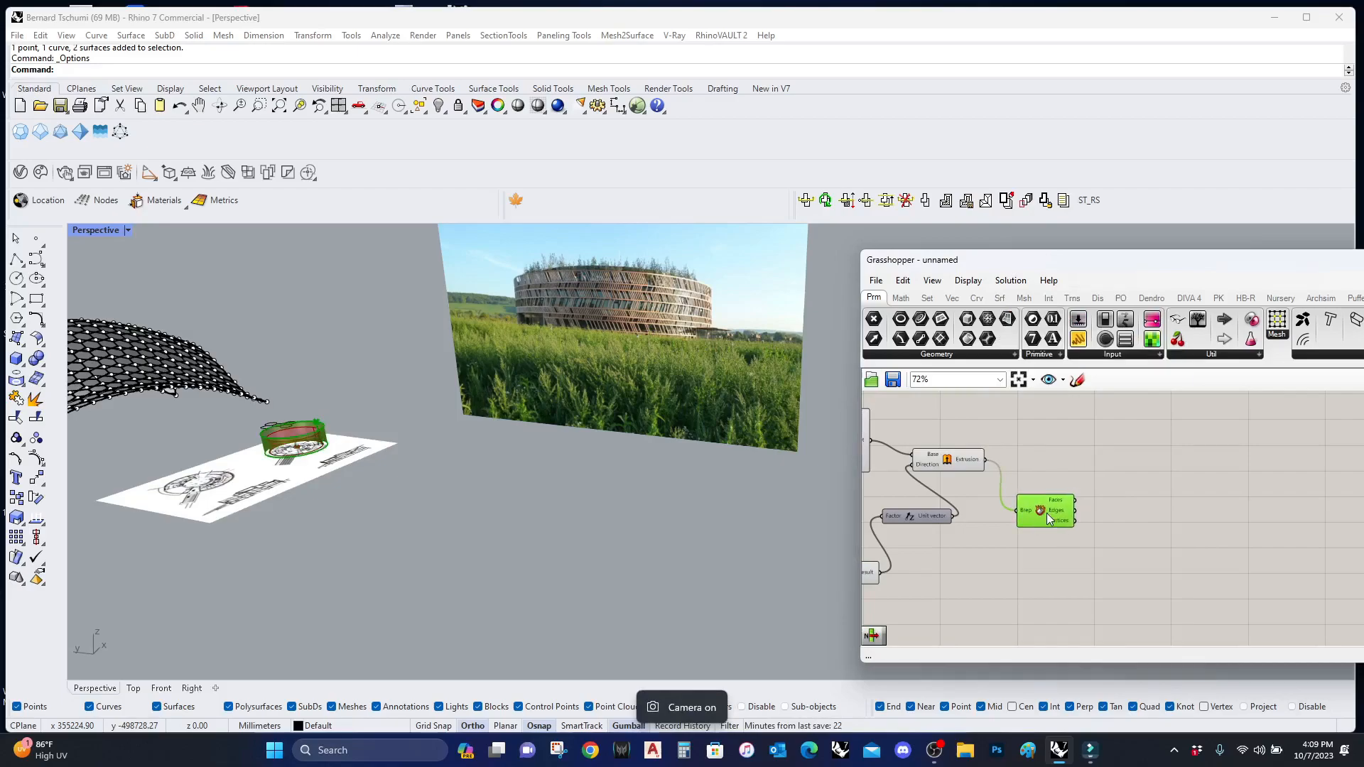
Step: Add a List Item component and feed the deconstructed Brep's Edges into its List input
scroll(1043, 517, up, 3)
double_click(1167, 520)
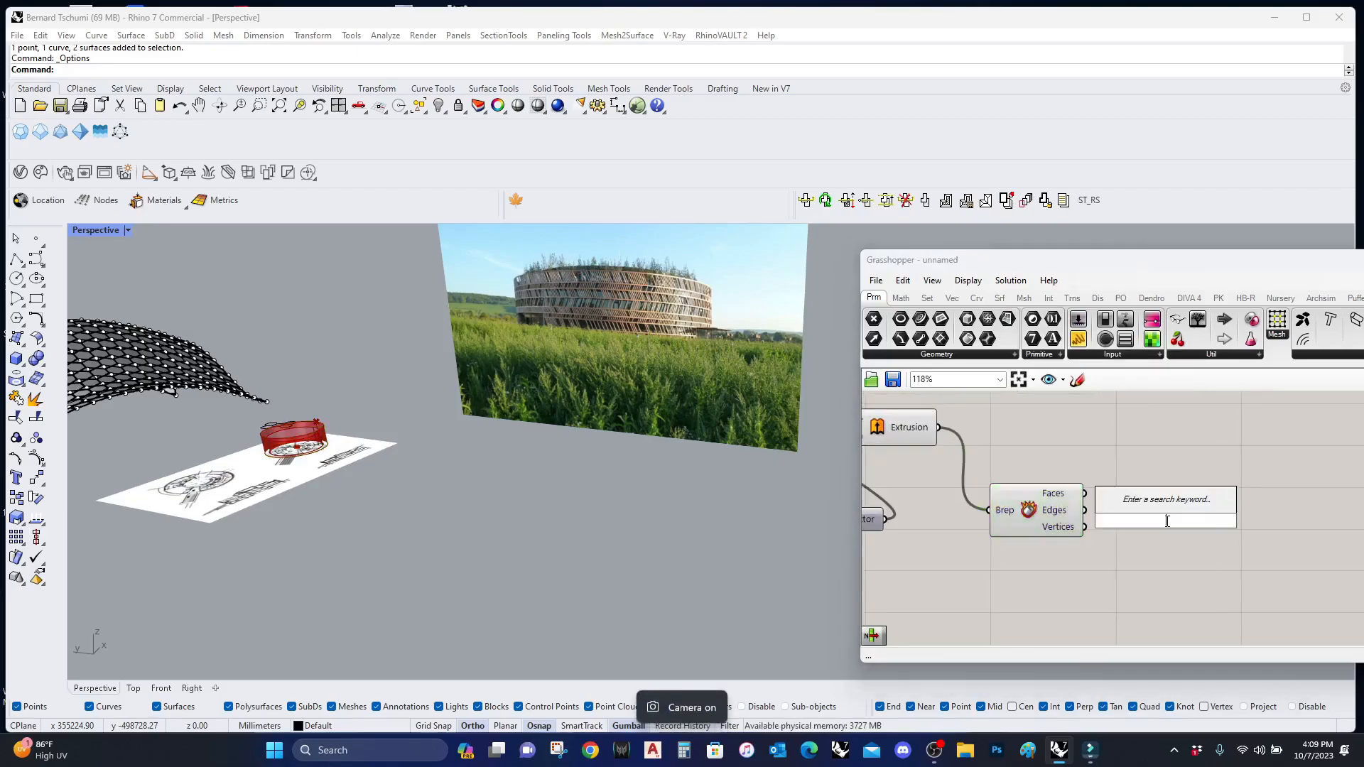
text(list item)
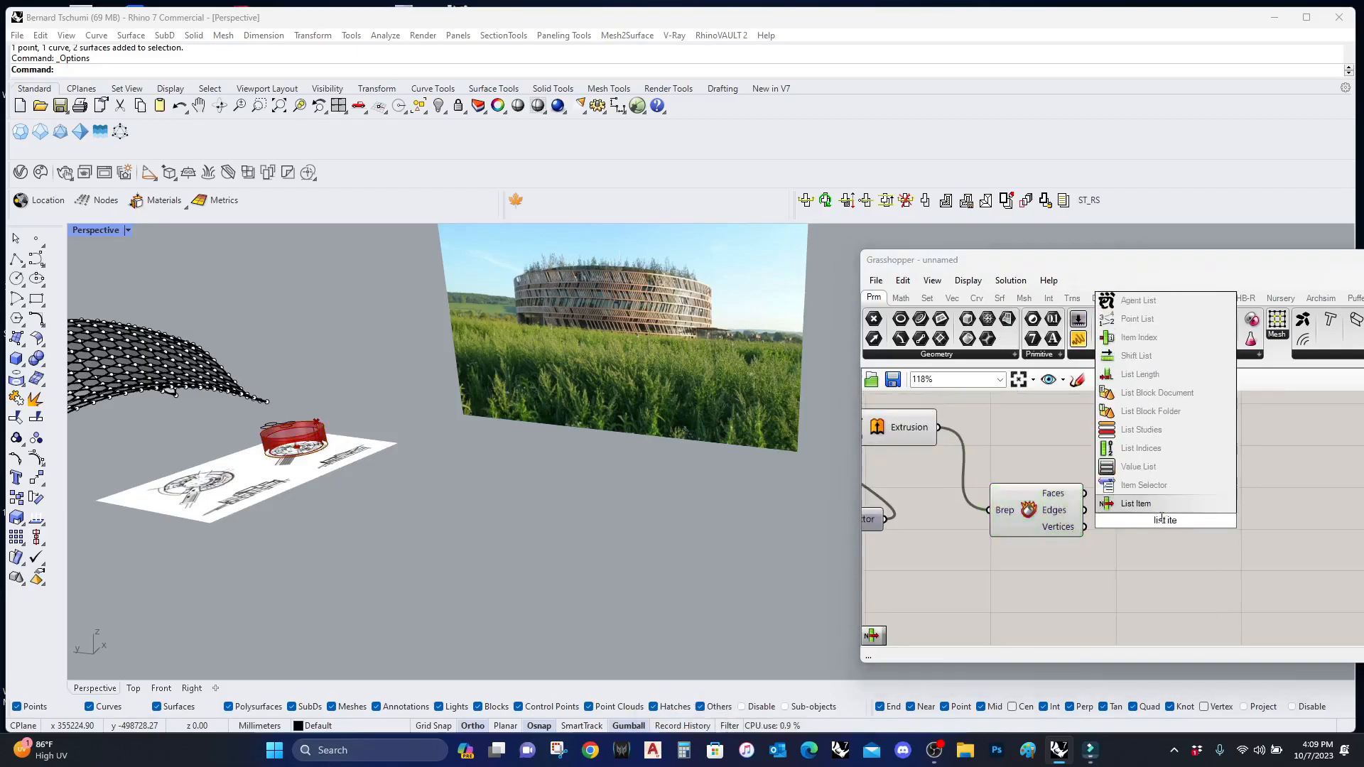
key(Return)
drag(1085, 510, 1124, 504)
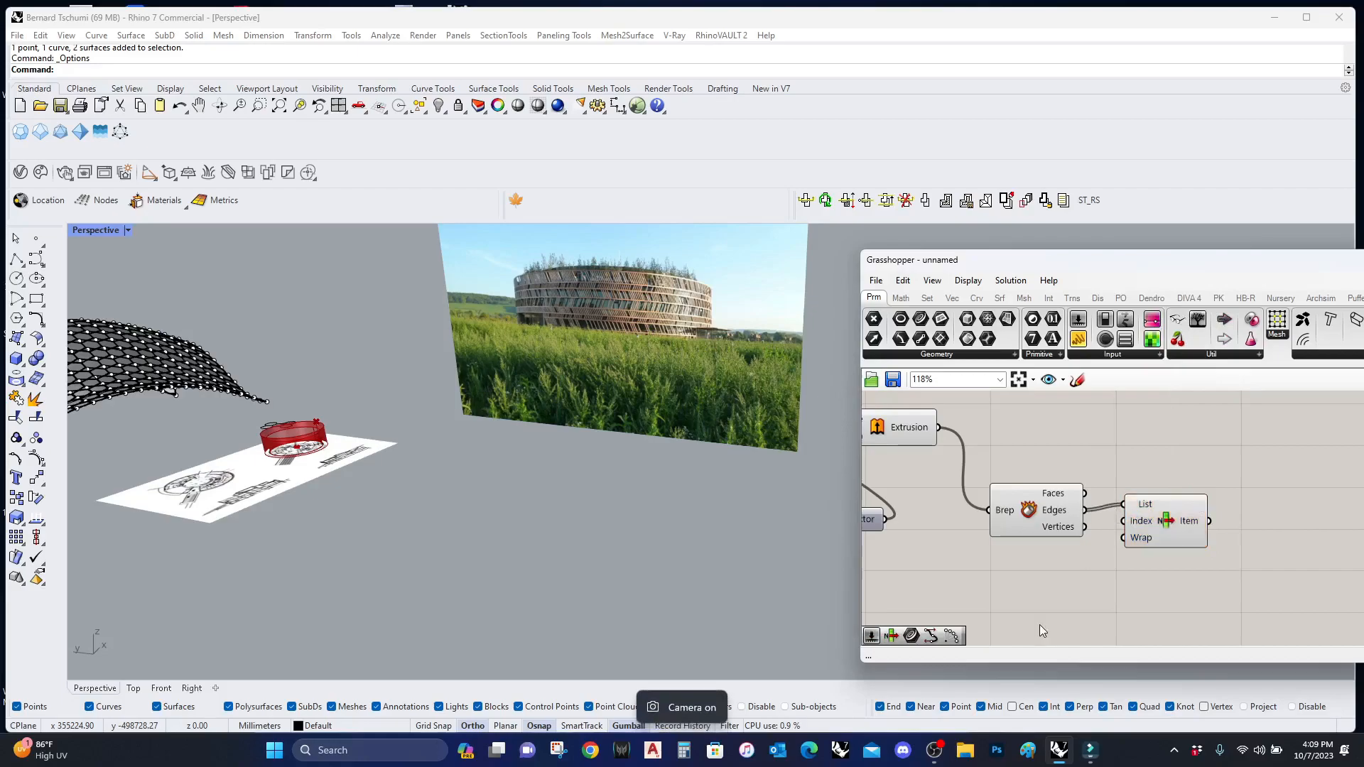
Step: Add a Number Slider for the List Item's Index, with integer rounding and a maximum of 2
double_click(1024, 586)
text(slider)
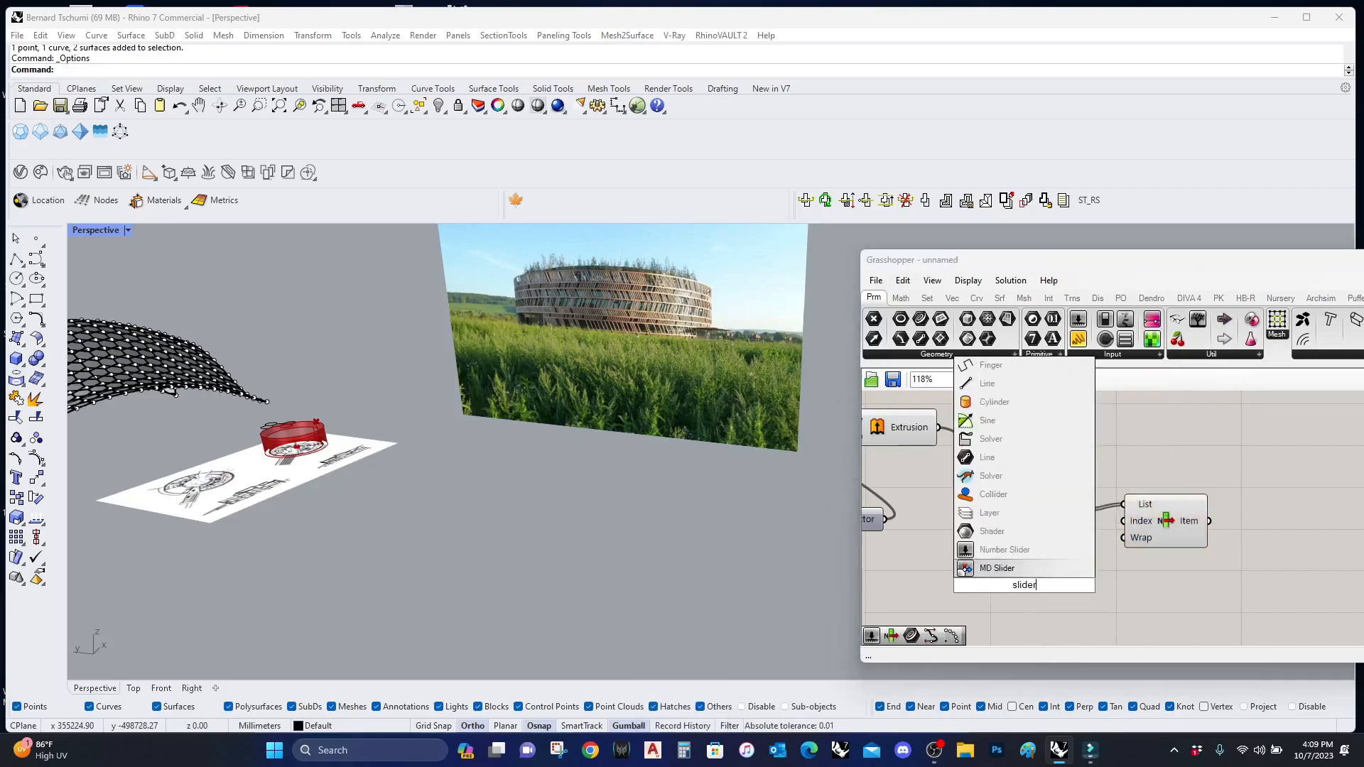
click(1023, 553)
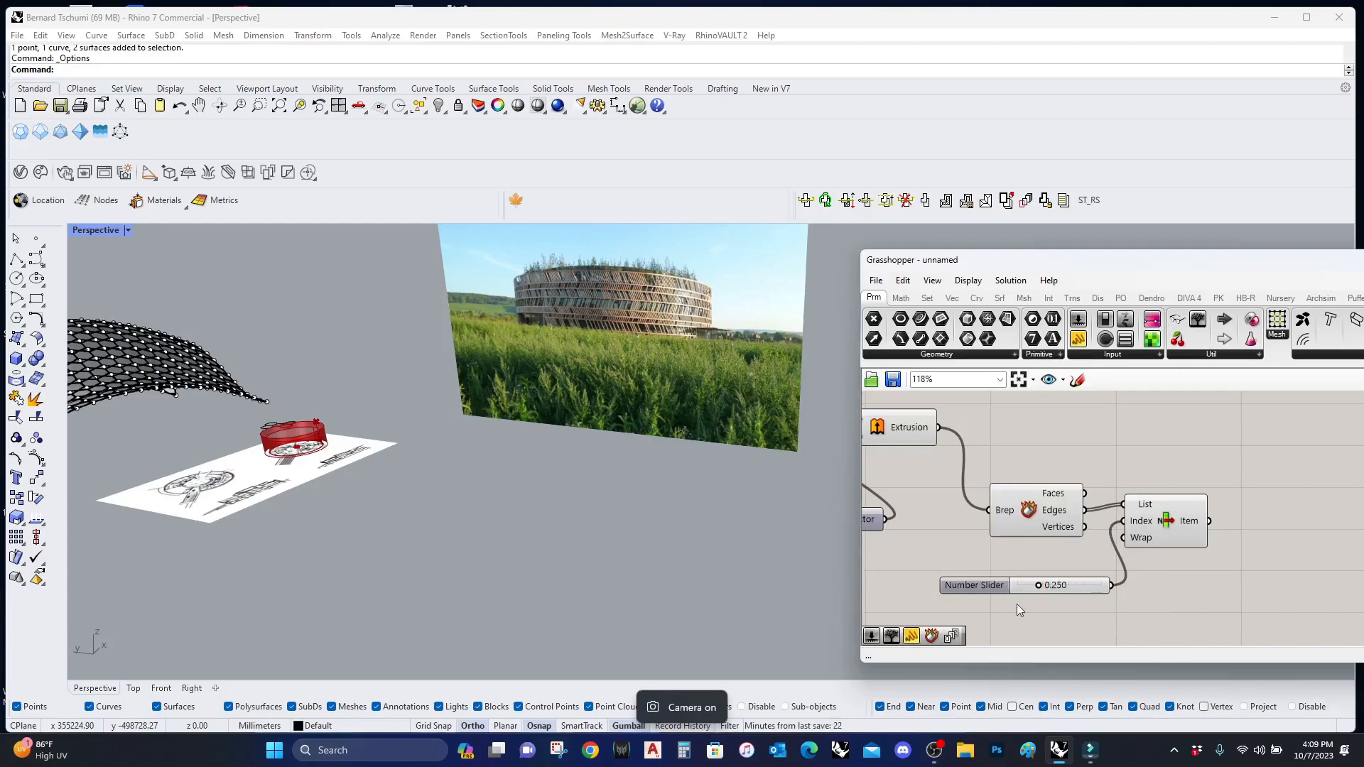
double_click(987, 584)
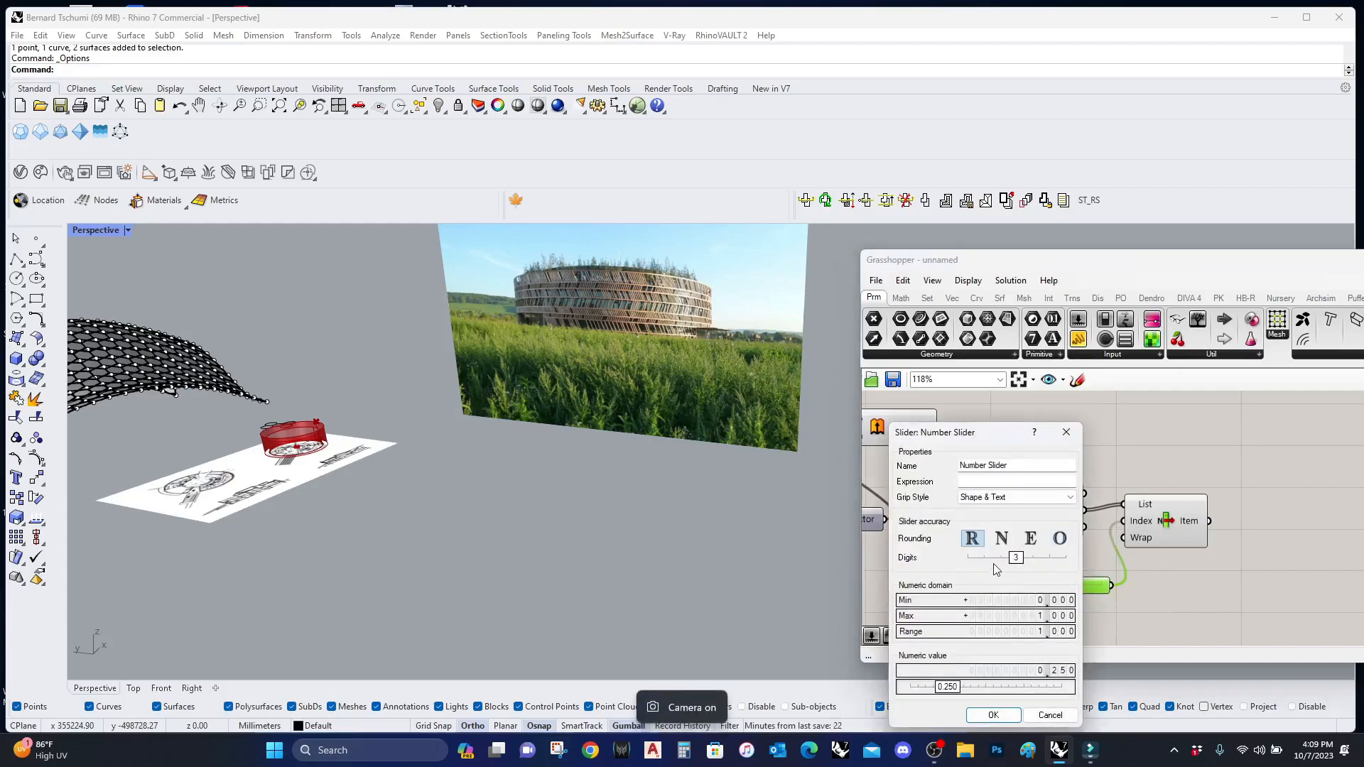
click(1001, 538)
double_click(1009, 615)
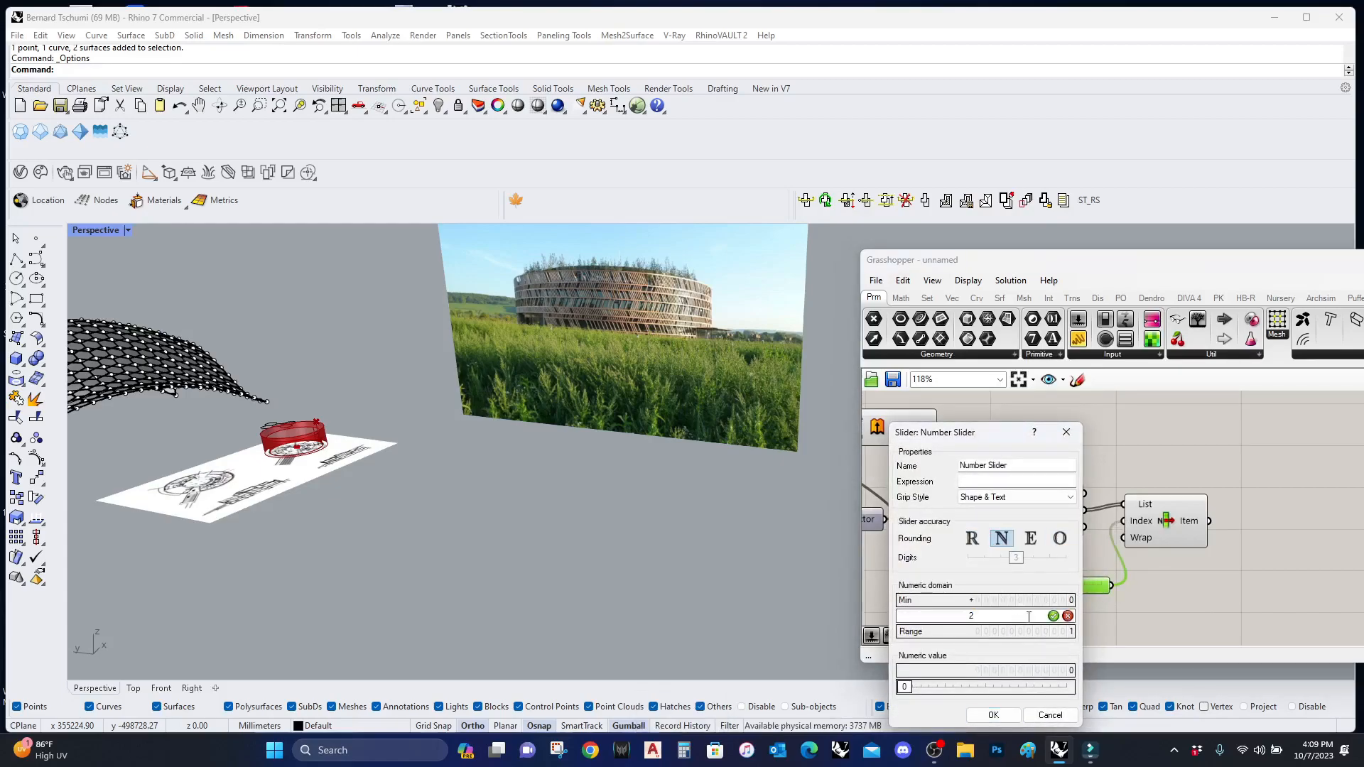
click(1053, 616)
click(993, 715)
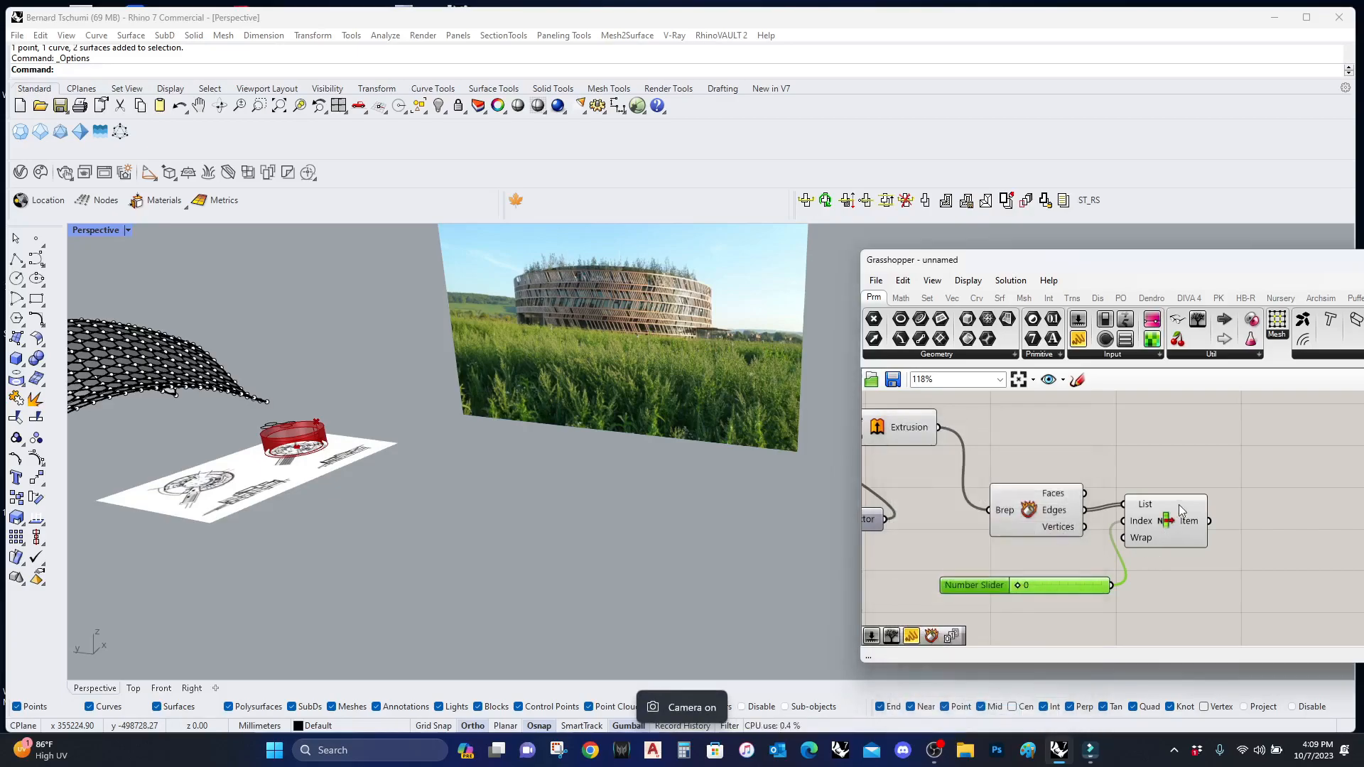
Step: Check which cylinder edge the List Item picks, and arrange it beside its index slider
click(1166, 519)
scroll(300, 433, up, 5)
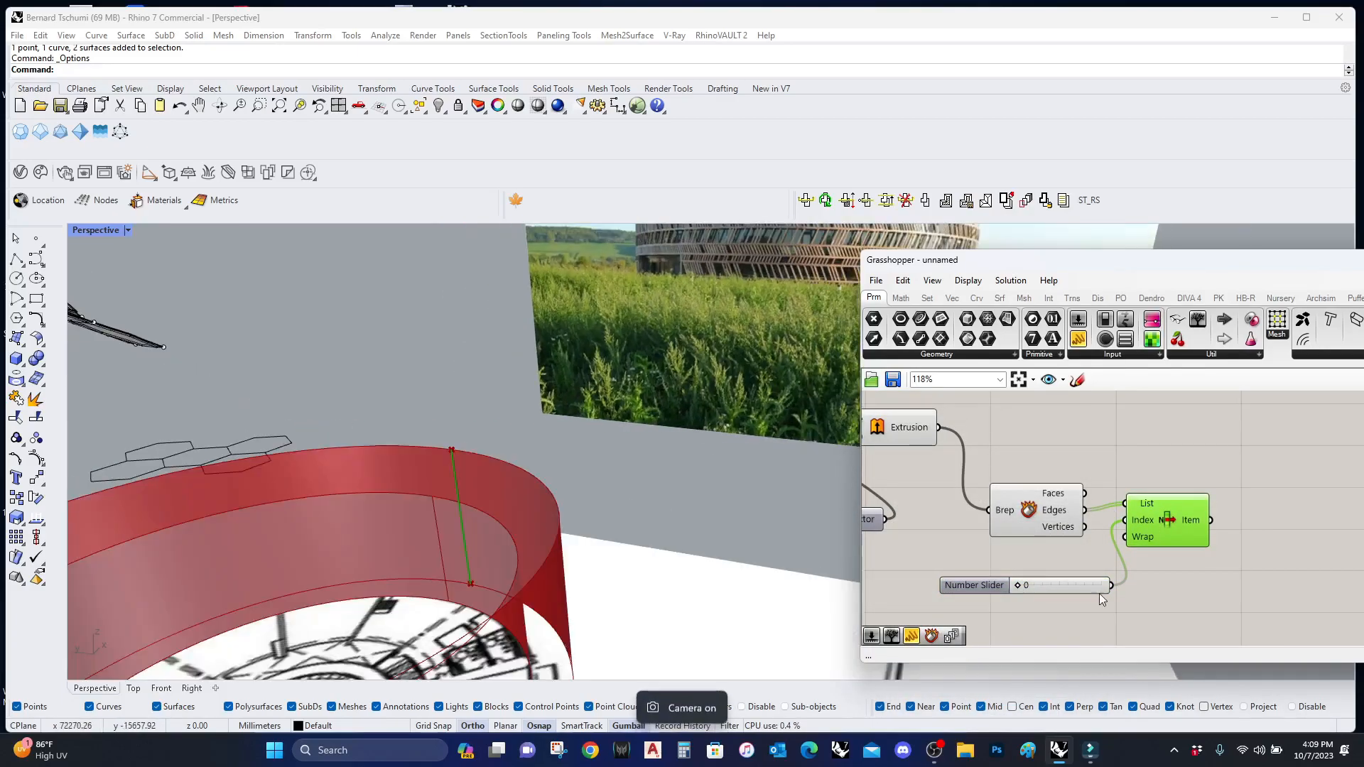
scroll(1013, 518, down, 4)
click(1087, 538)
drag(1041, 537, 1006, 498)
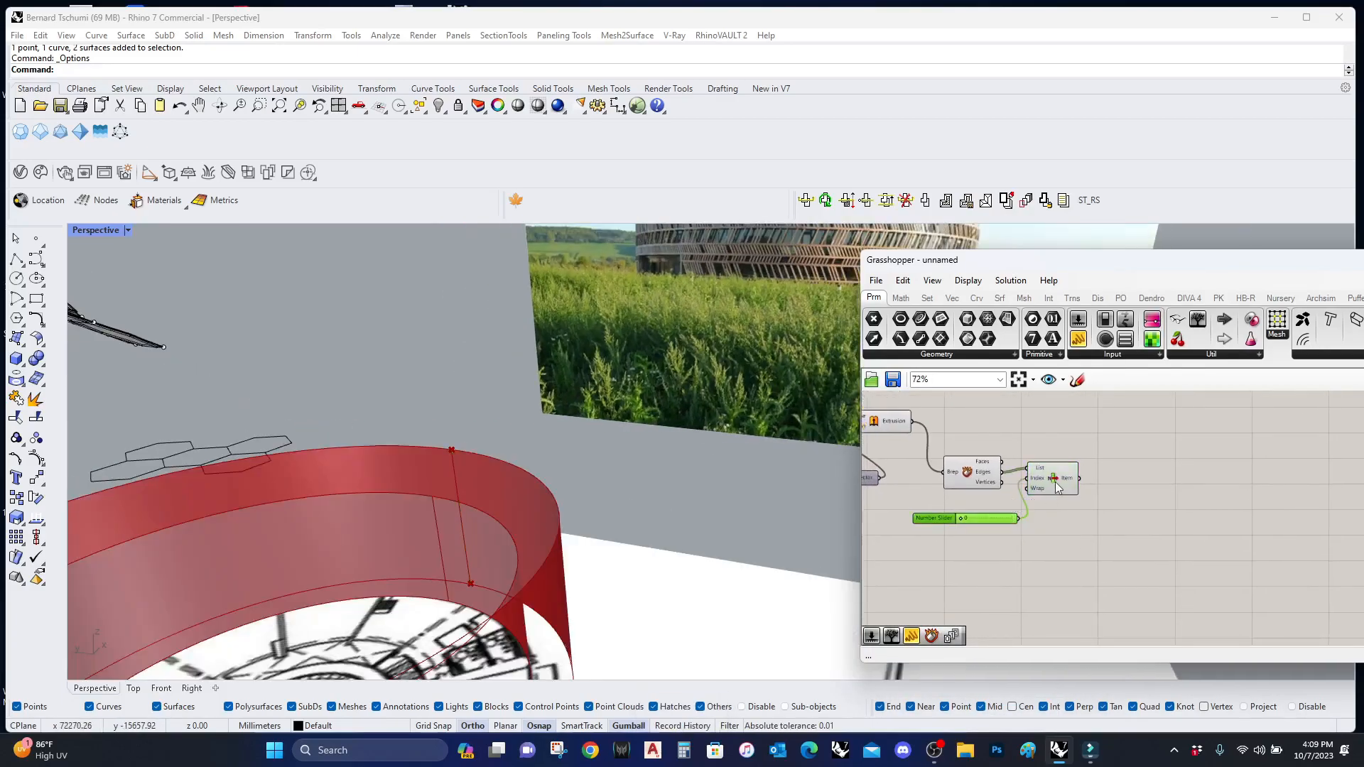
Step: Add an Evaluate Curve component, reparameterize its Curve input and feed it the List Item's output
double_click(1119, 575)
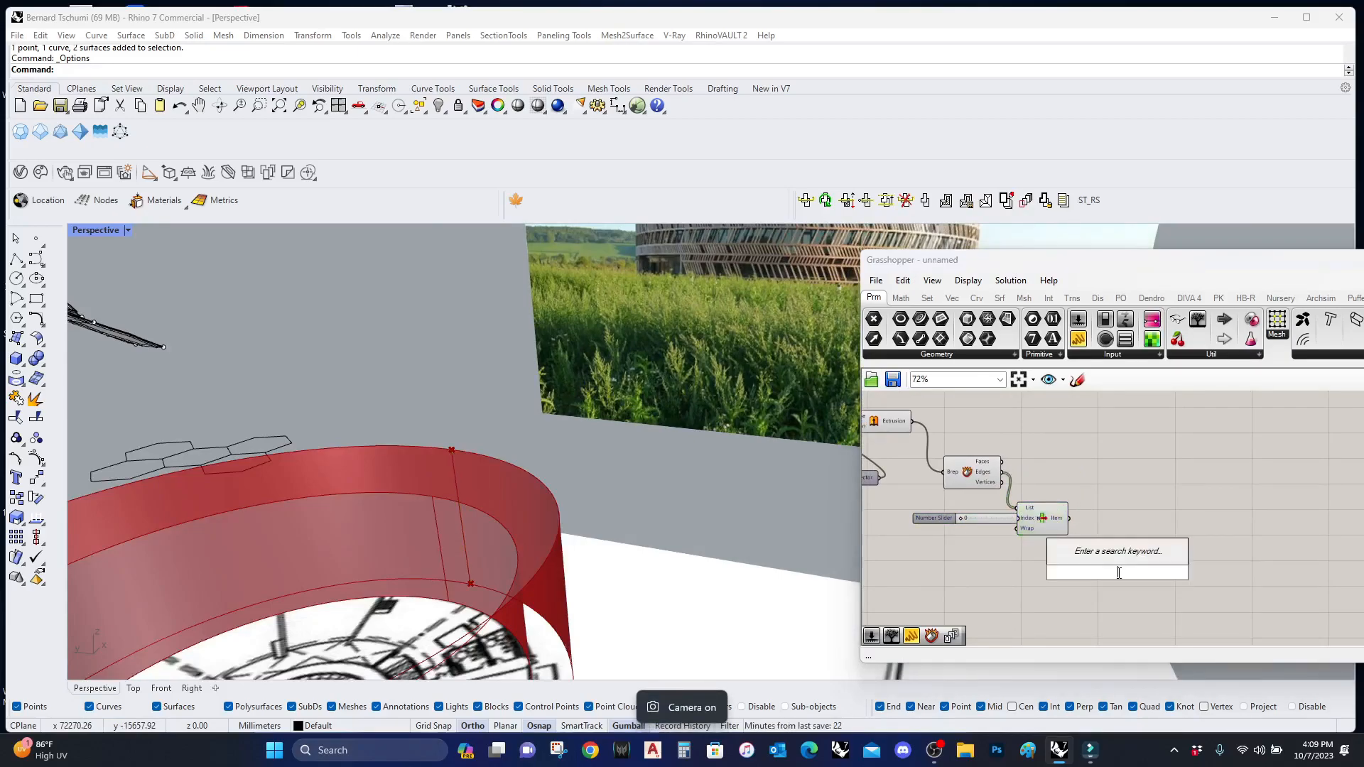
text(evaluate)
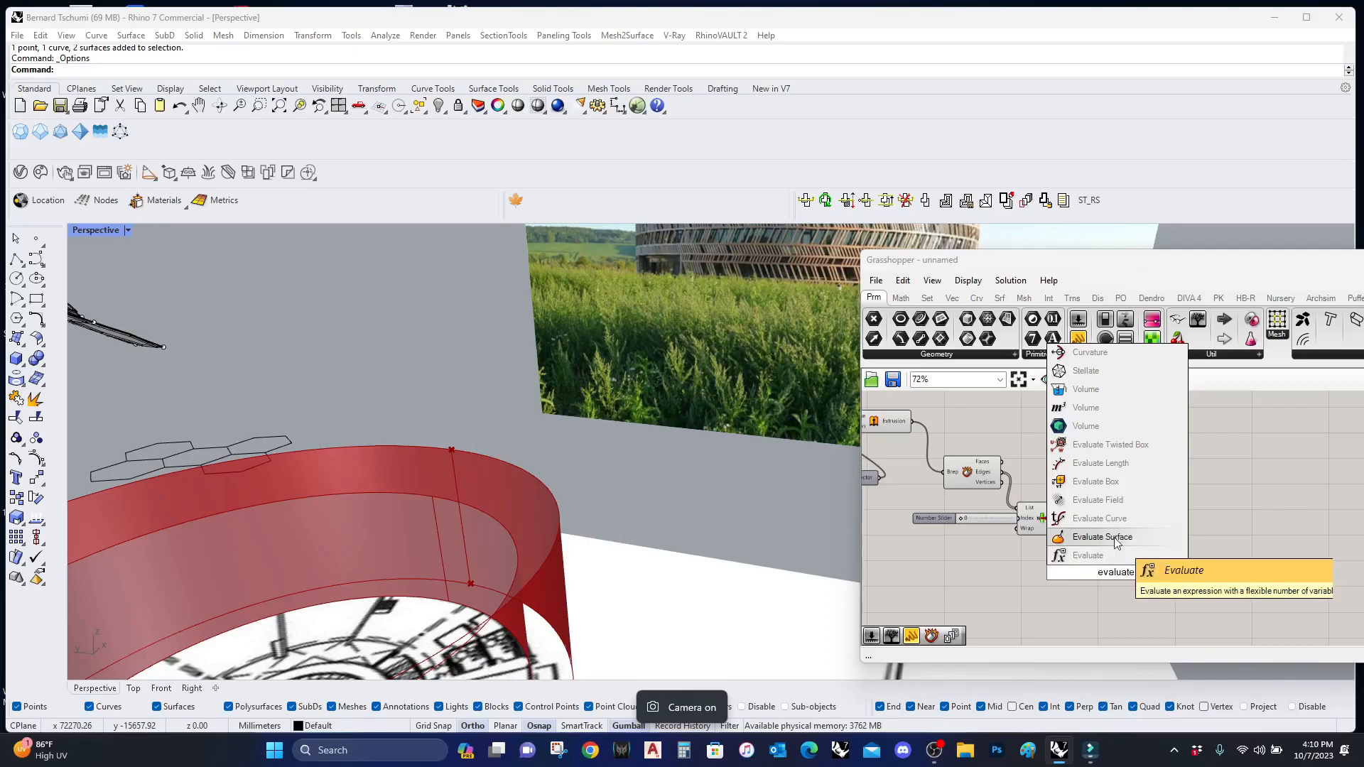
click(1108, 518)
drag(1125, 572, 1149, 559)
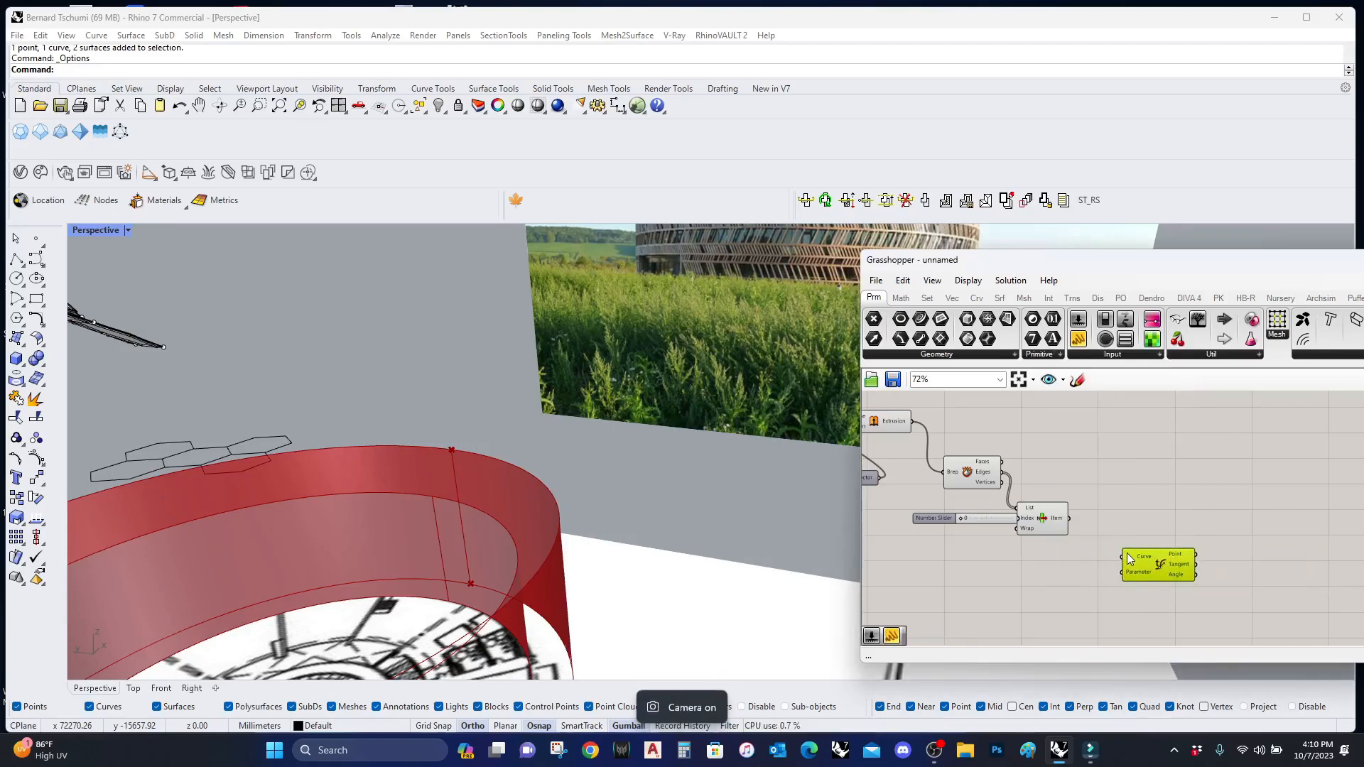
right_click(1126, 553)
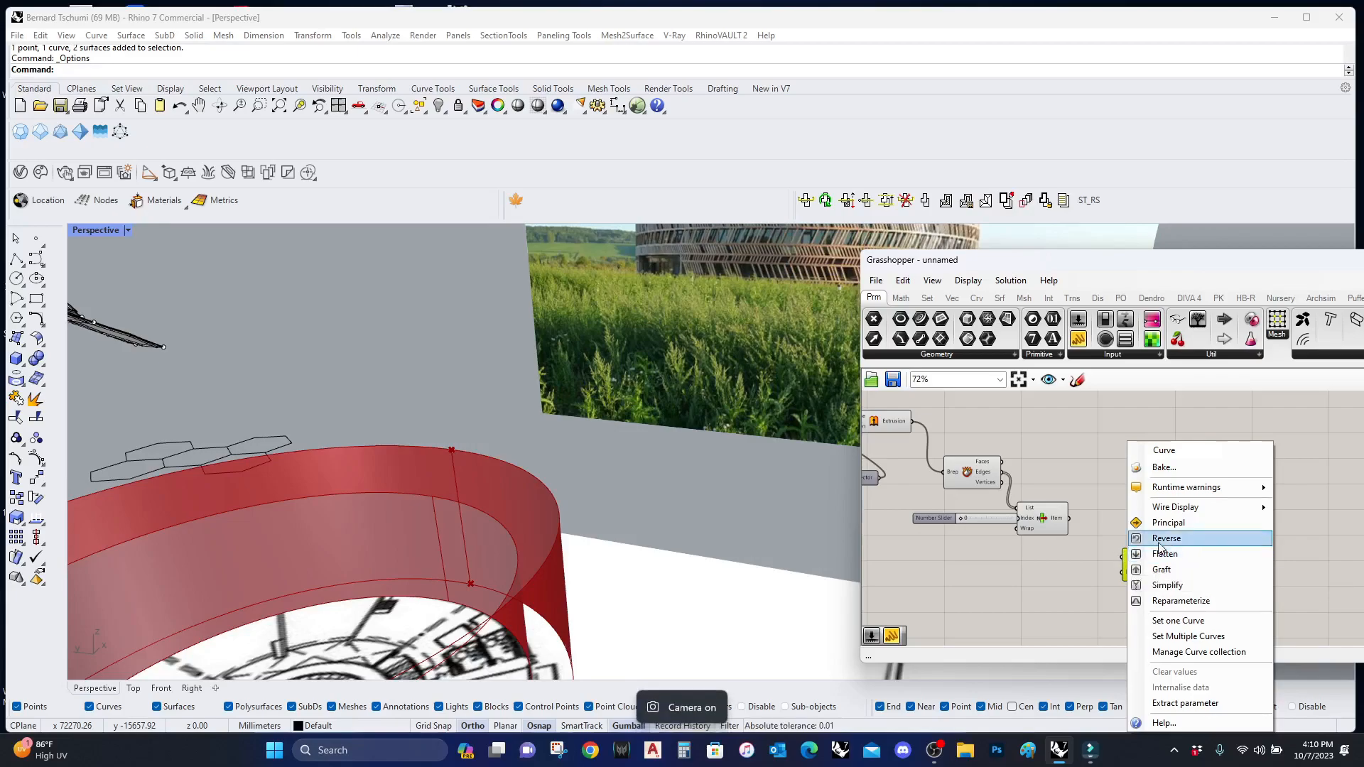
click(1174, 601)
drag(1119, 559, 1079, 523)
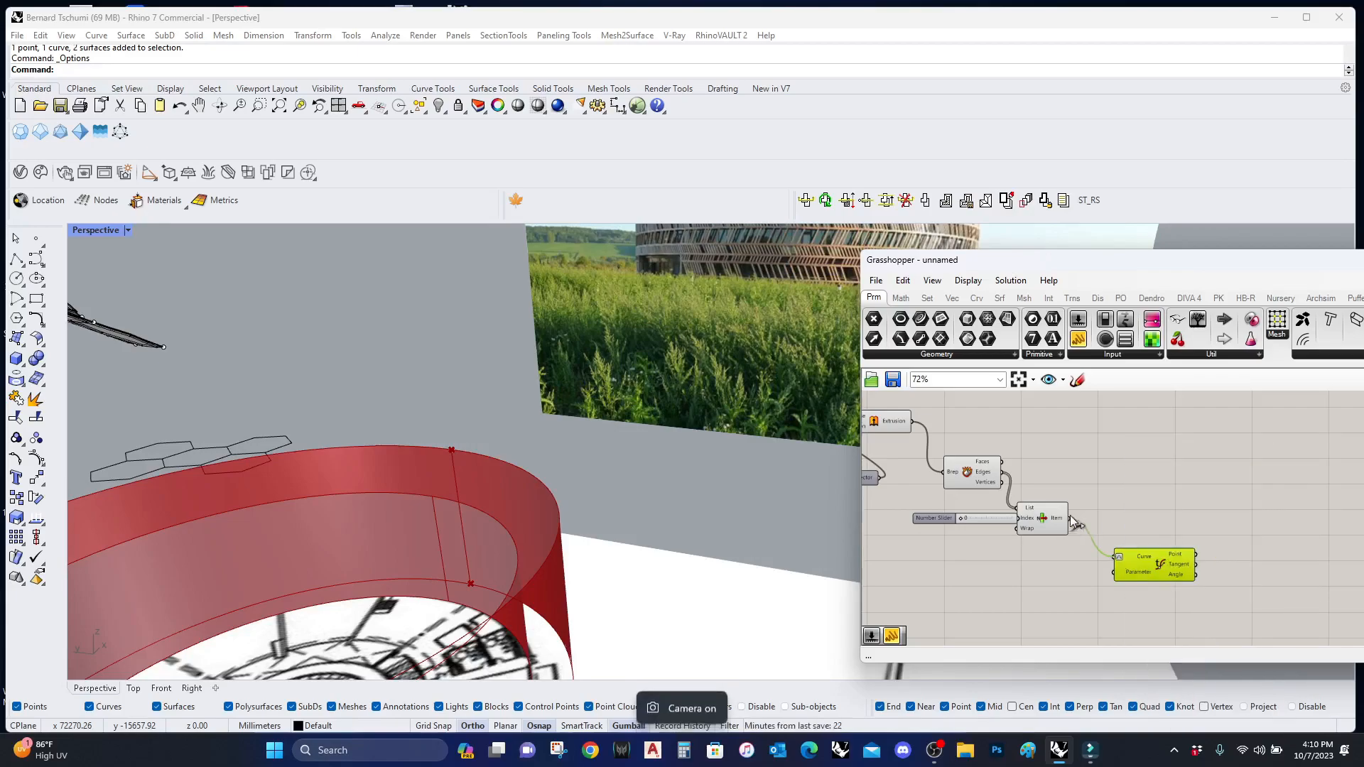
Step: Add a Graph Mapper below the List Item and connect its output to Evaluate Curve's Parameter input
scroll(562, 523, down, 8)
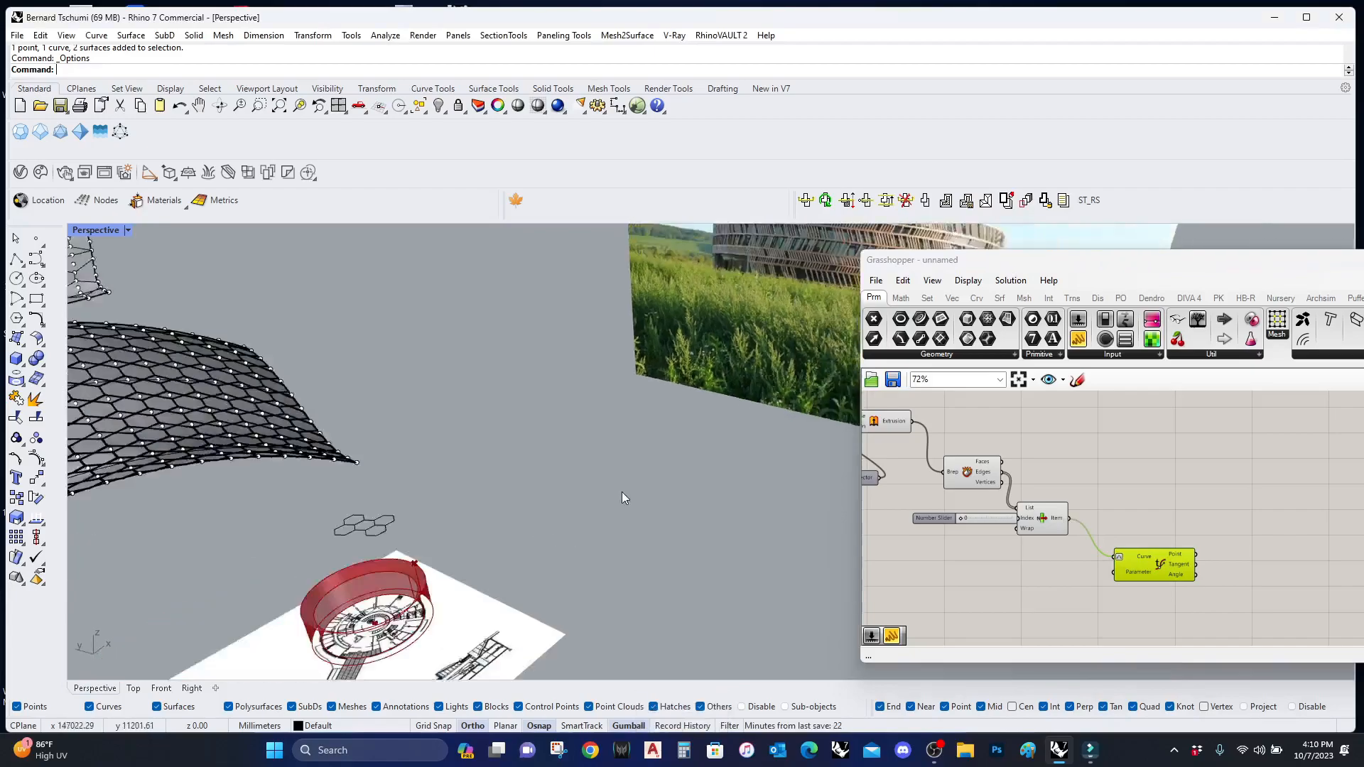
click(500, 530)
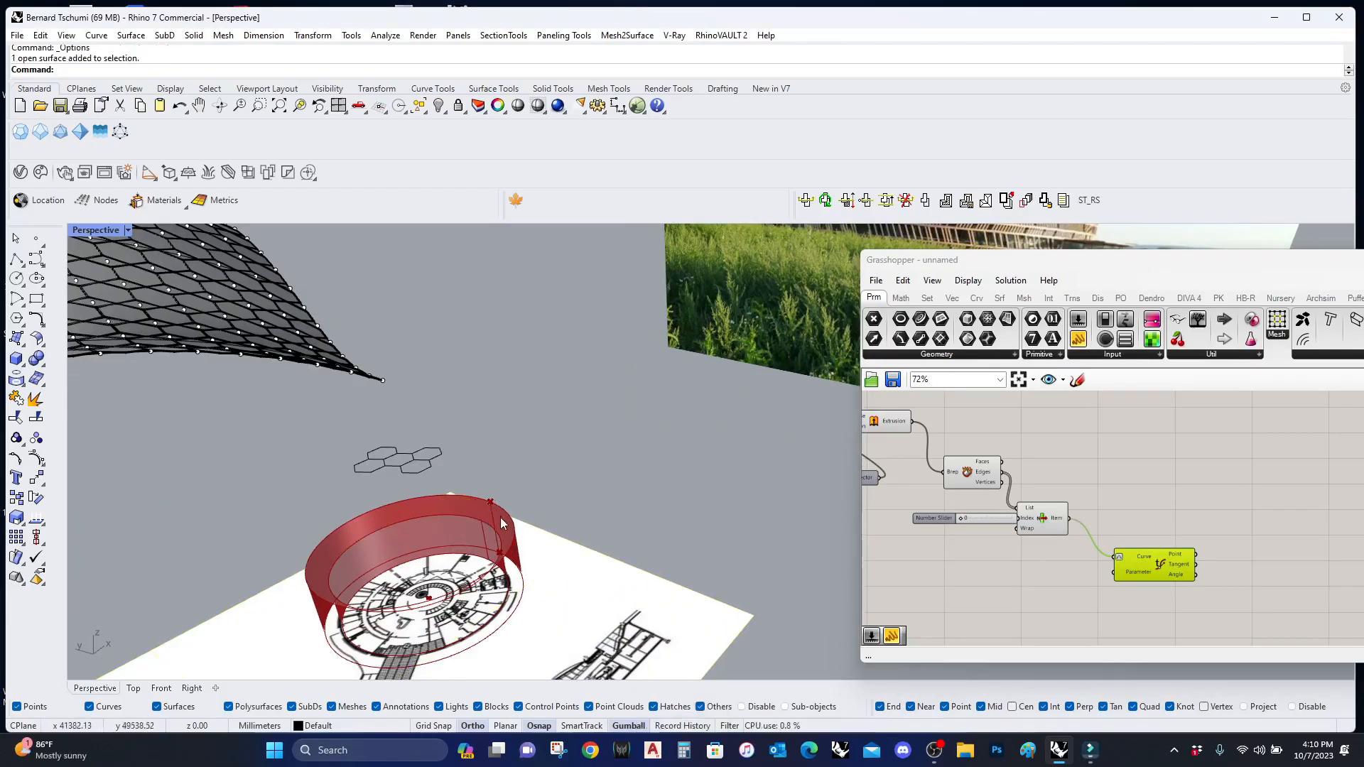
right_drag(991, 577, 1009, 558)
double_click(1049, 558)
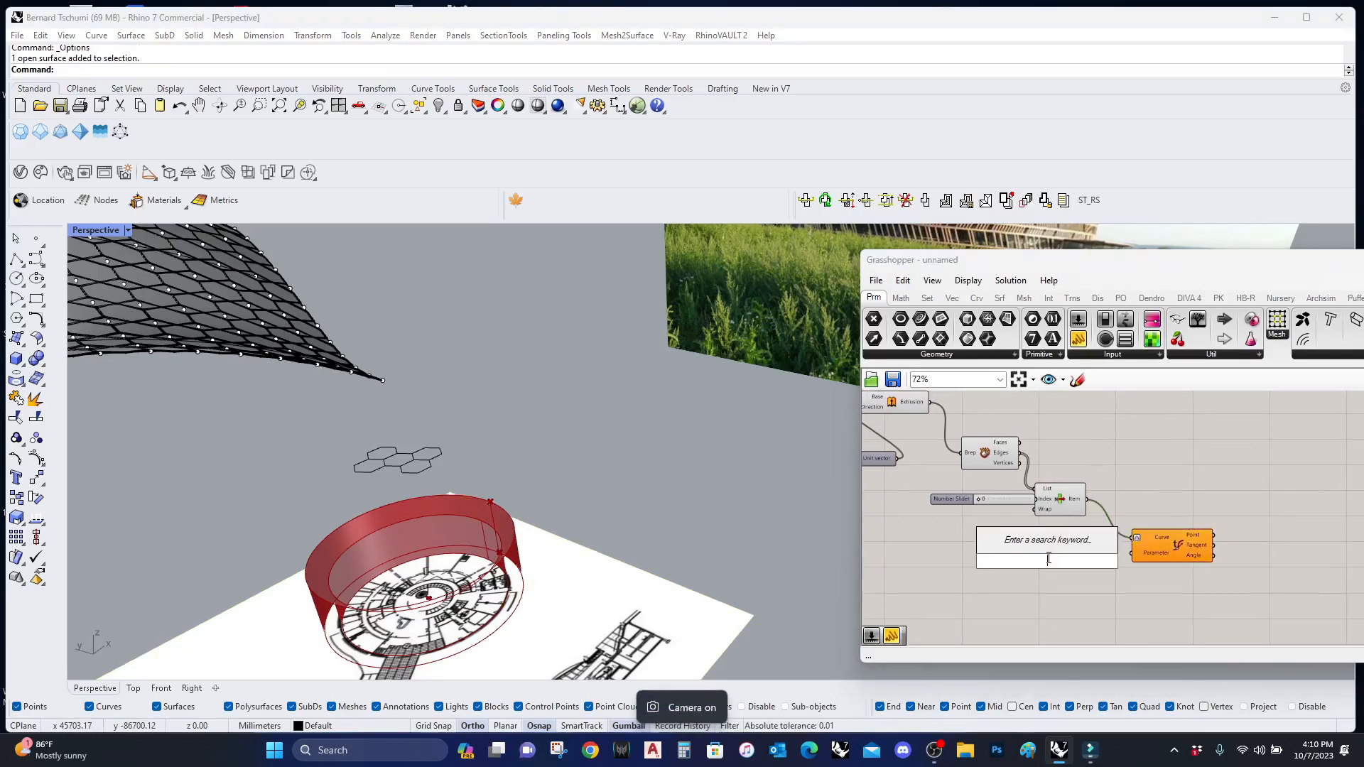
text(graph mapp)
click(1043, 533)
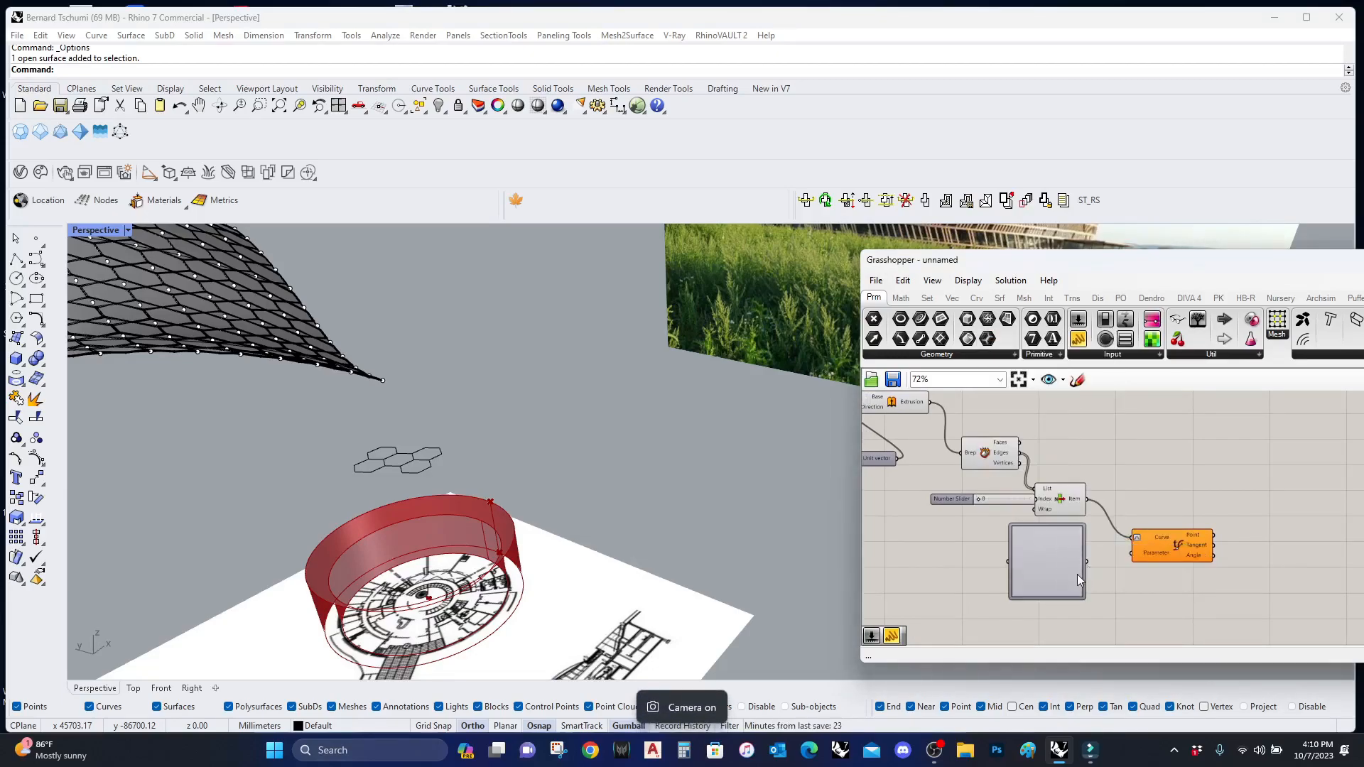
drag(1077, 574, 1120, 600)
drag(1177, 545, 1129, 590)
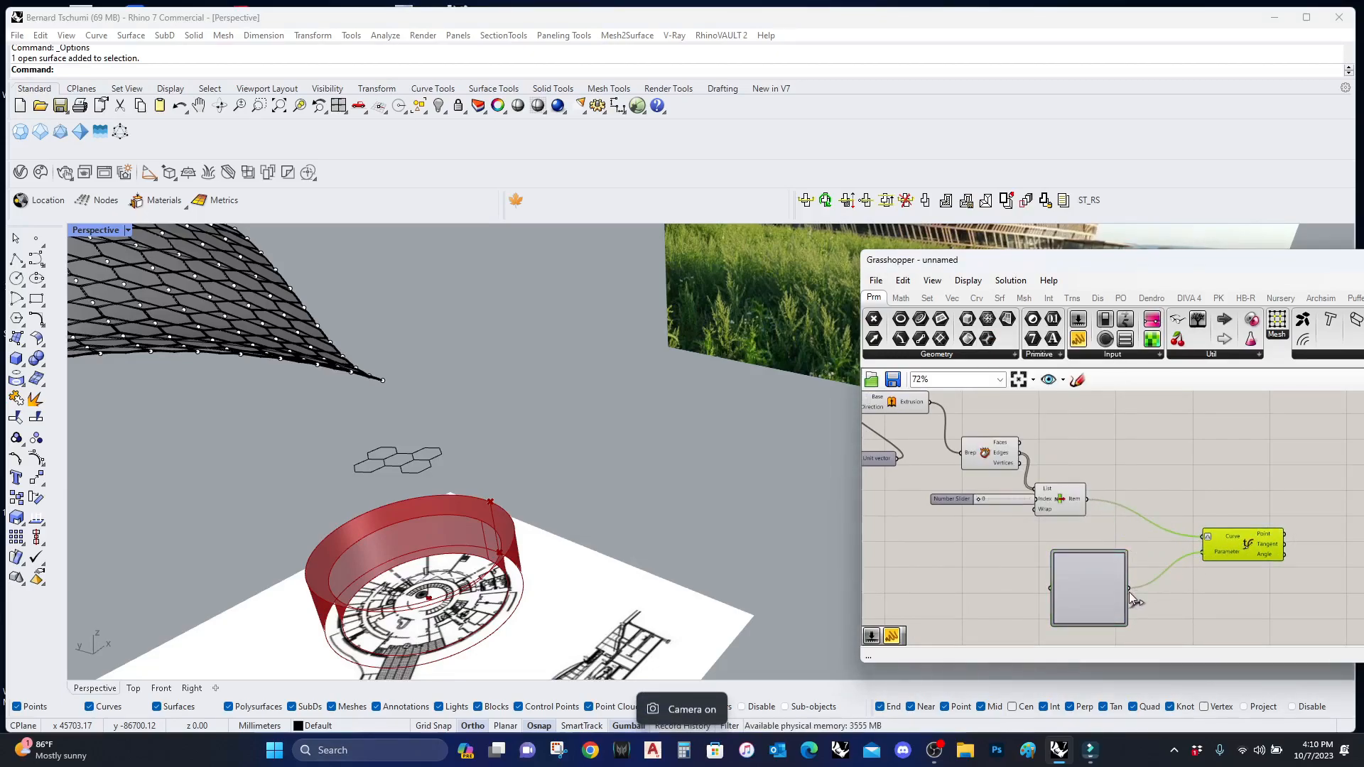
Step: Add a Range component feeding the Graph Mapper's input, and check its default Domain and Steps
double_click(965, 592)
text(range)
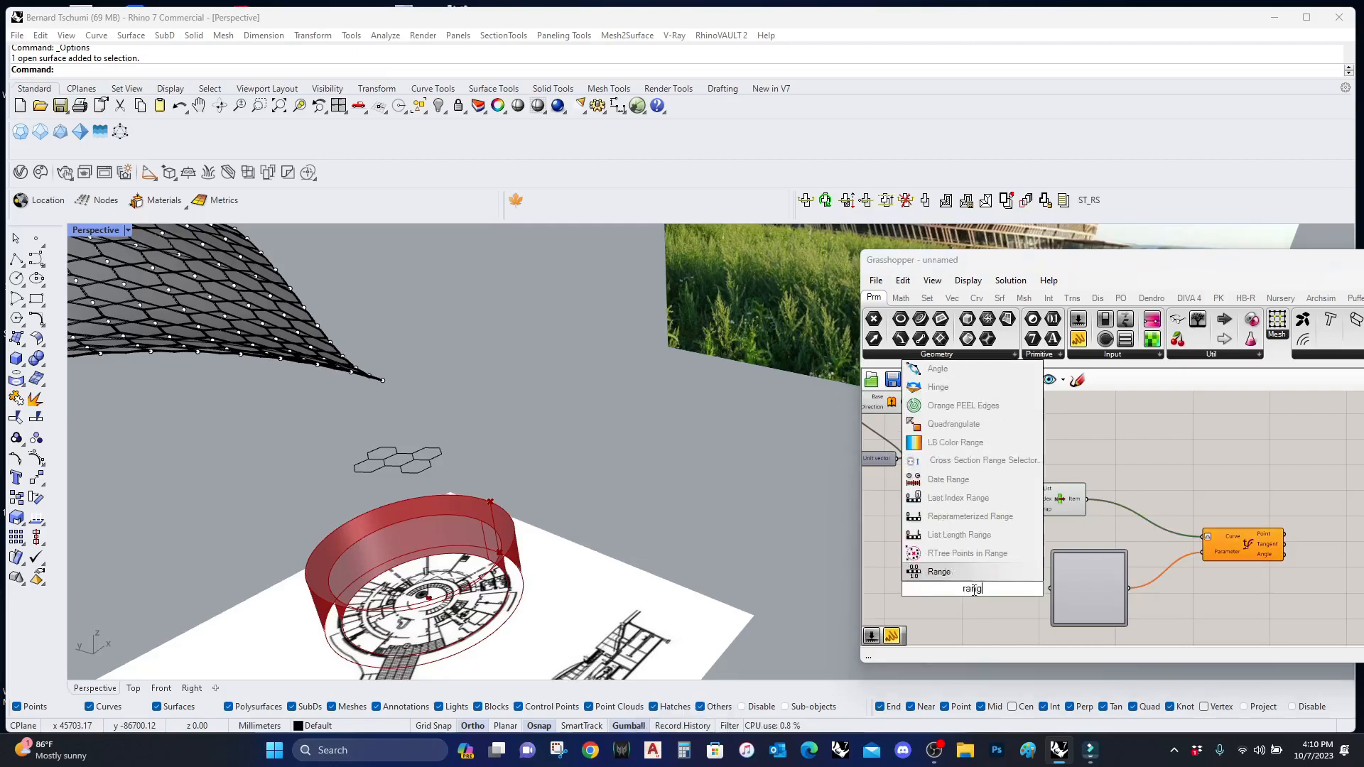
key(Return)
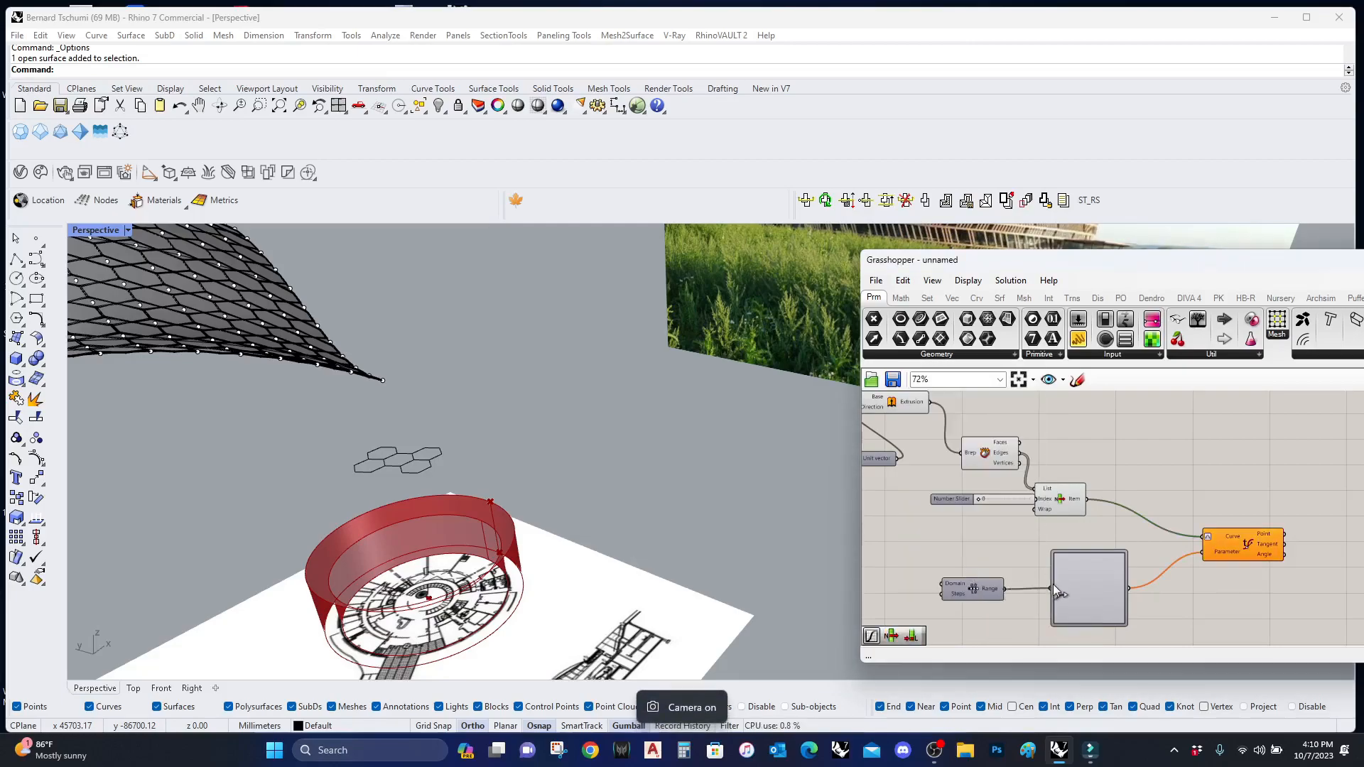
drag(1053, 586, 1051, 588)
scroll(971, 581, up, 5)
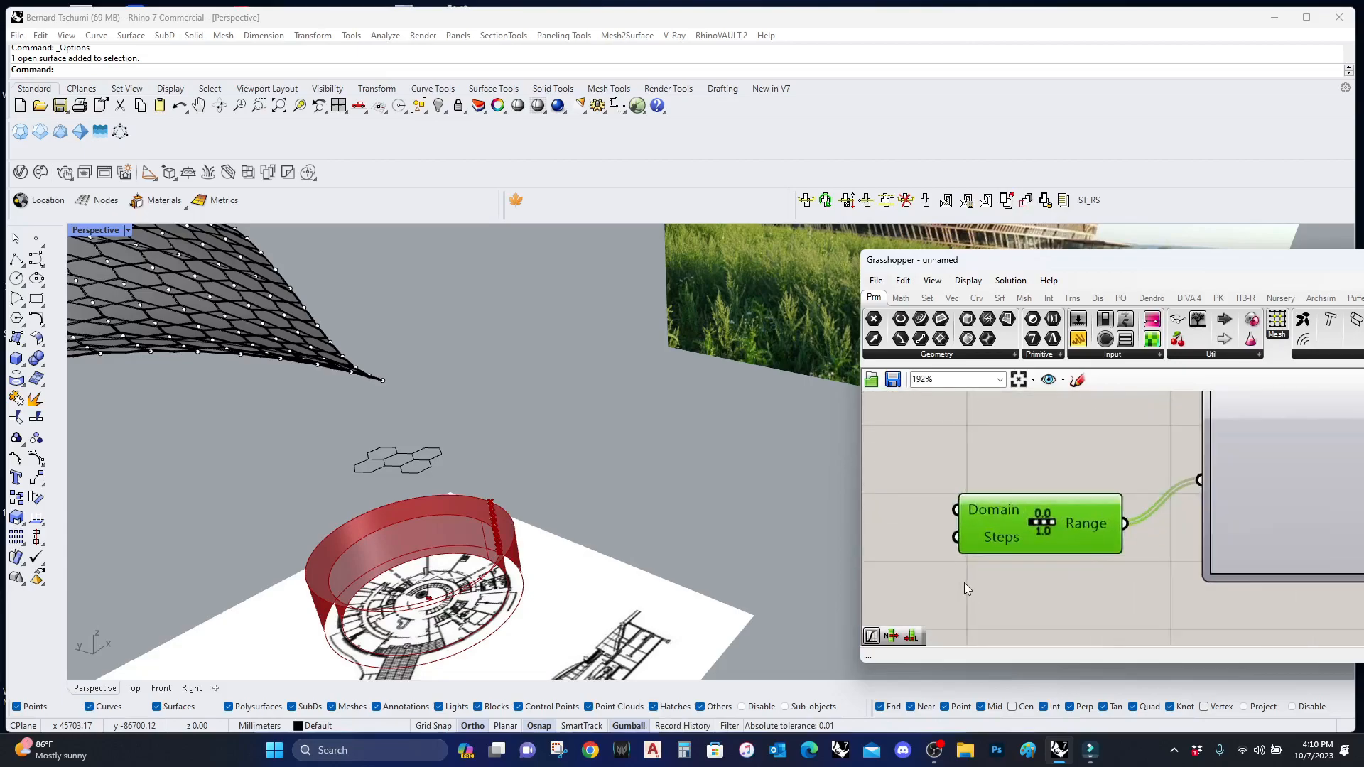
mouse_move(984, 501)
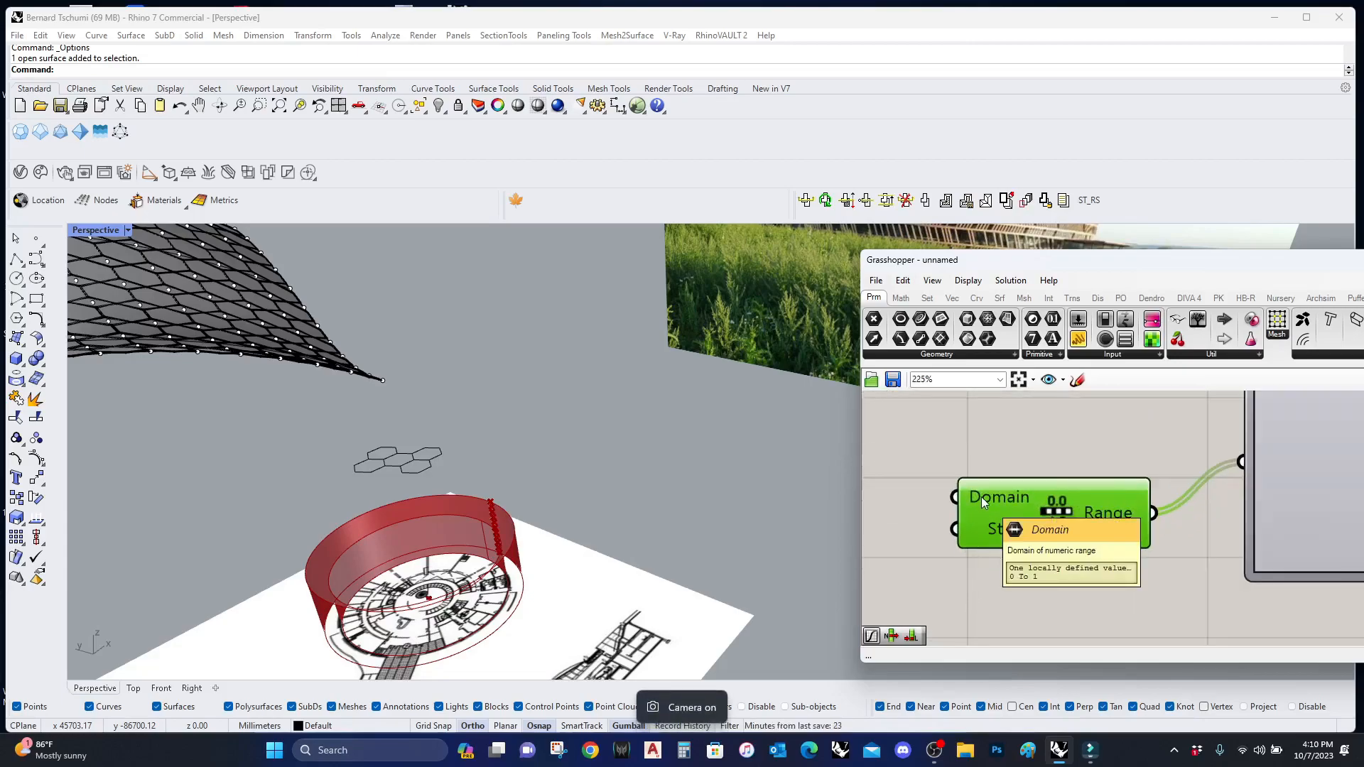
mouse_move(995, 530)
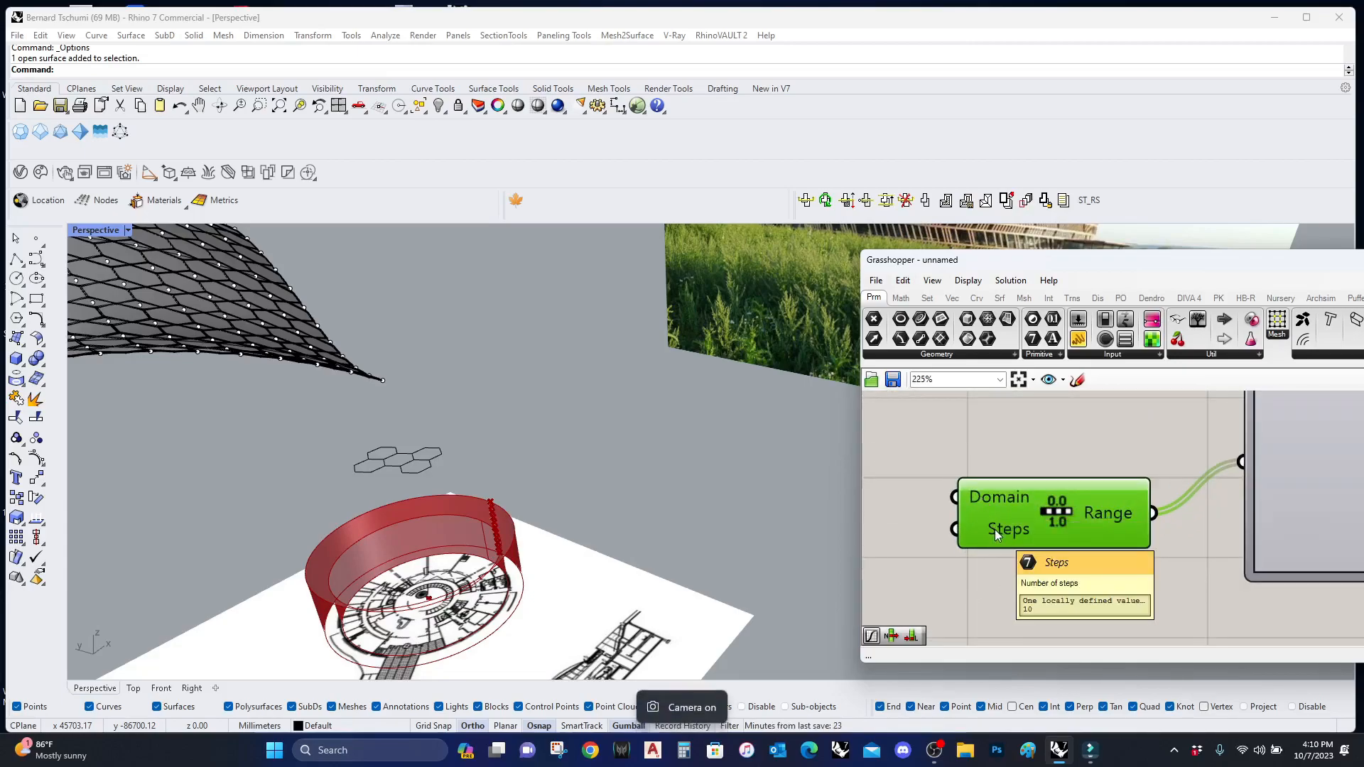
right_drag(995, 530, 891, 503)
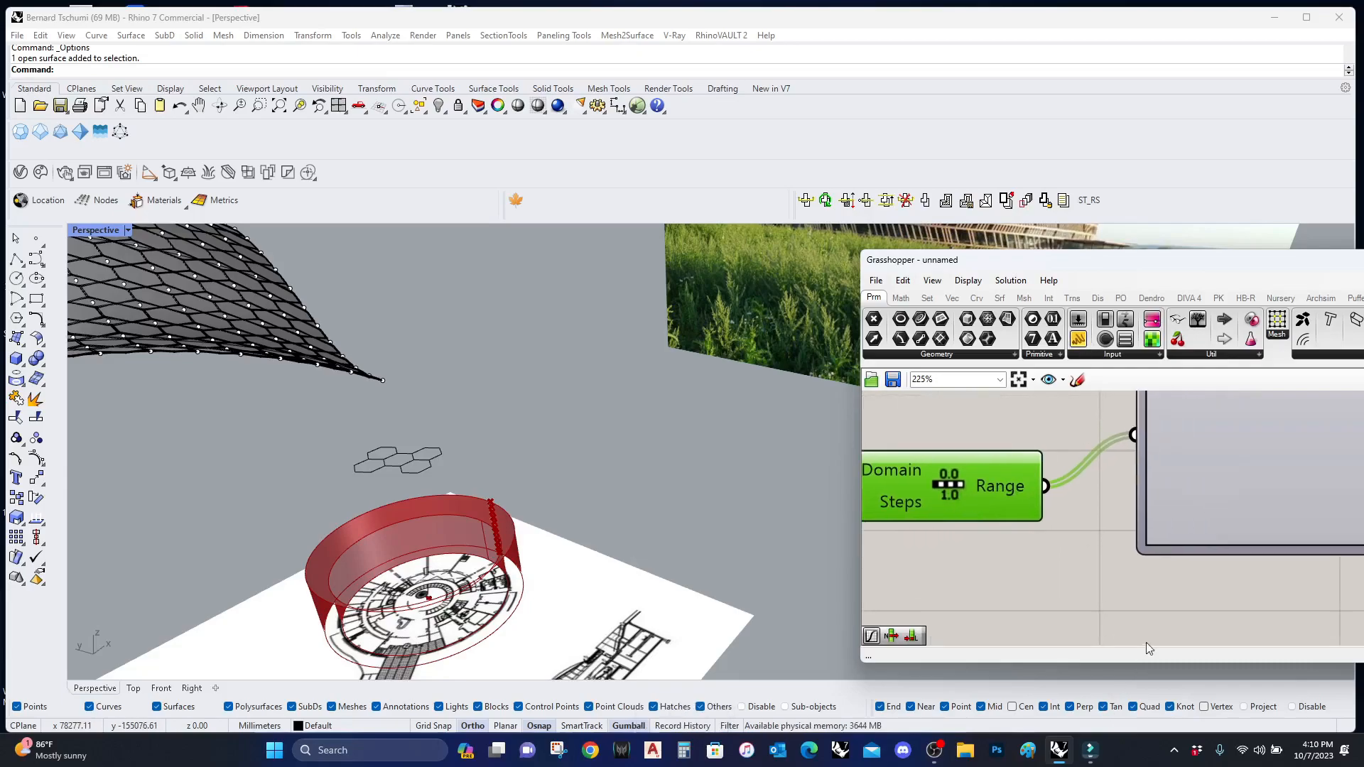
Step: Add a panel connected to the Range output, and compare its listed values with the Domain and Steps inputs
drag(1144, 606, 1142, 604)
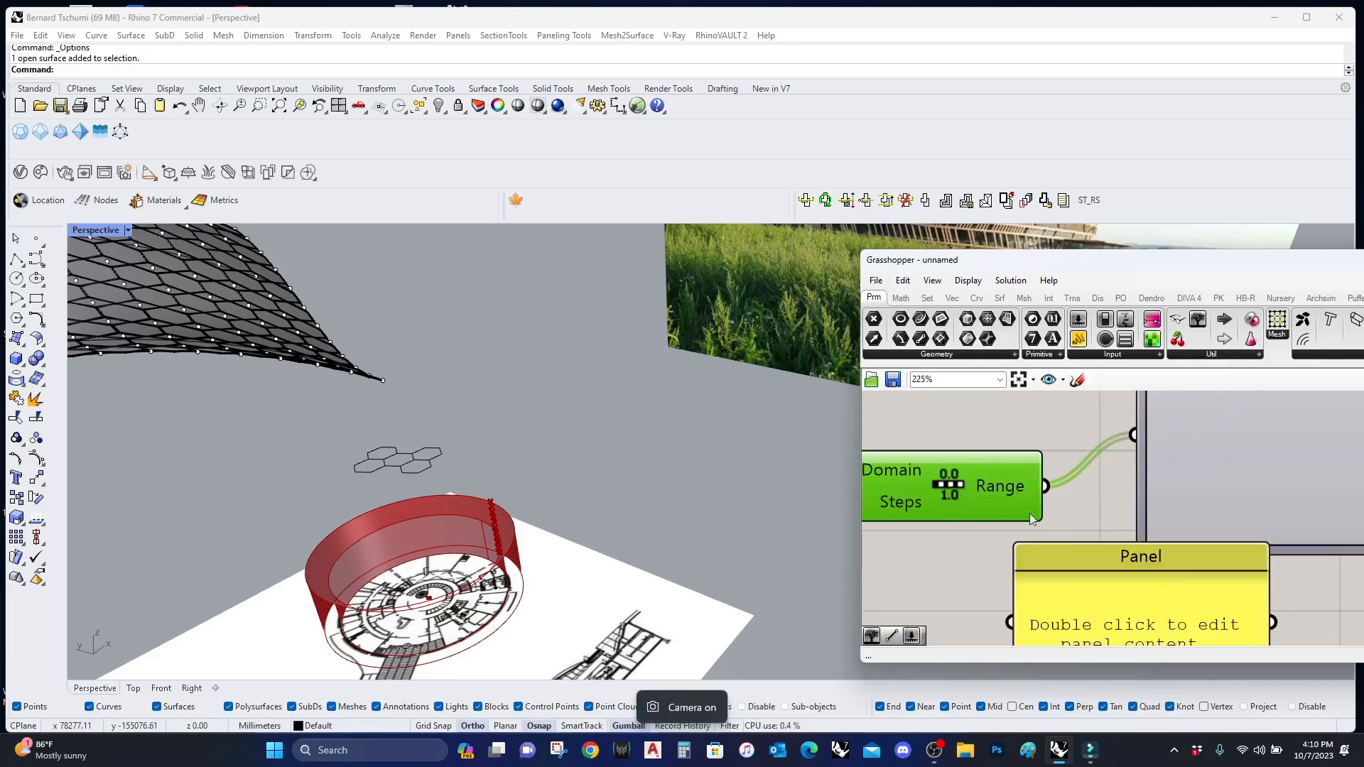
drag(1045, 498, 1011, 623)
scroll(1024, 553, down, 5)
right_drag(1071, 624, 1063, 471)
drag(1063, 461, 1210, 538)
scroll(1179, 574, up, 4)
right_drag(1186, 546, 1169, 616)
scroll(1170, 615, down, 1)
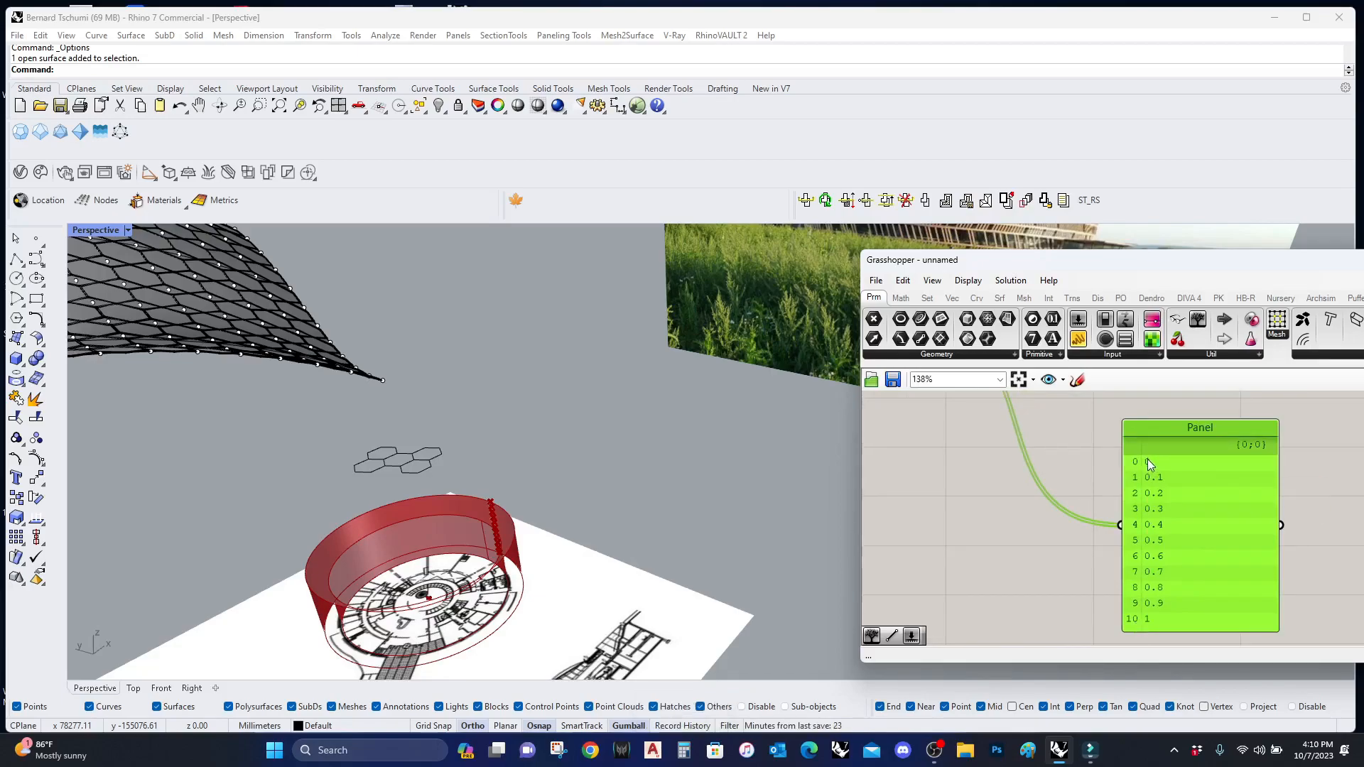
right_drag(924, 498, 1080, 554)
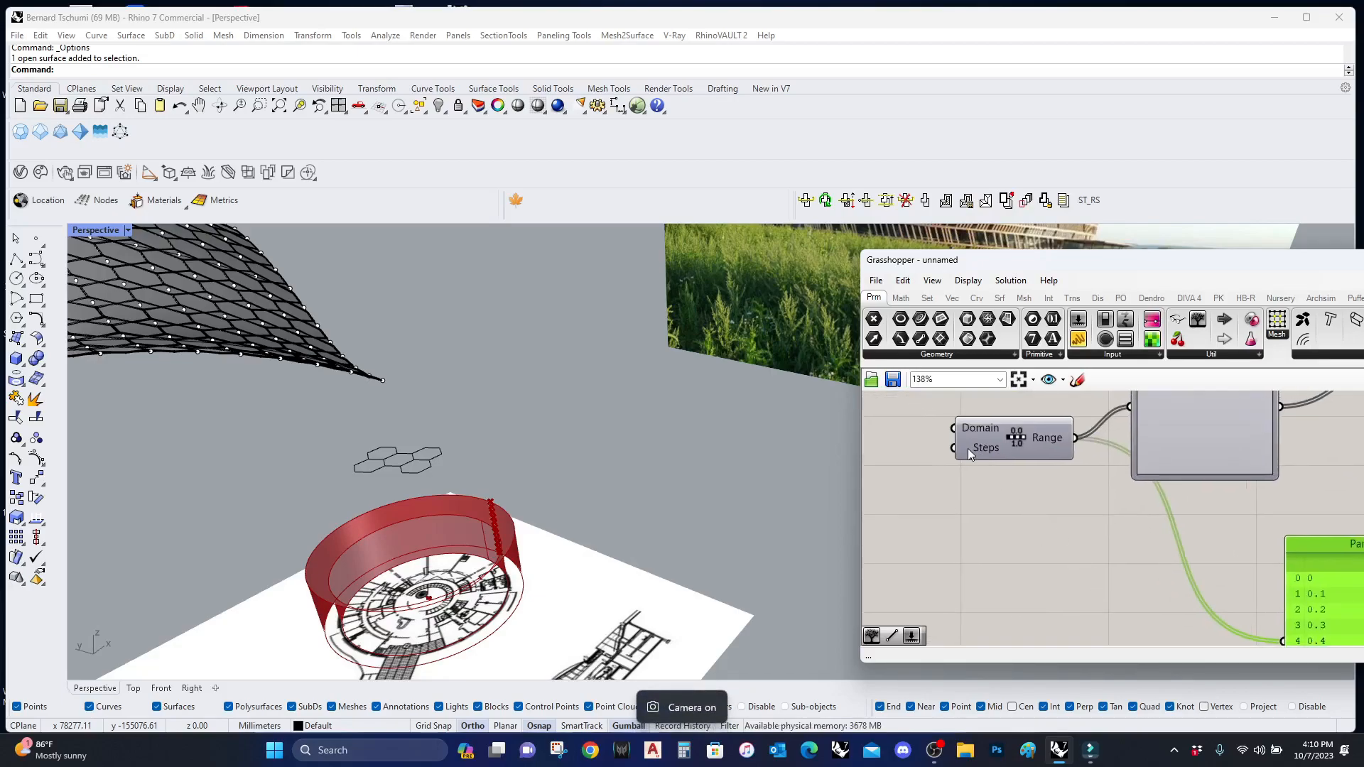
mouse_move(970, 447)
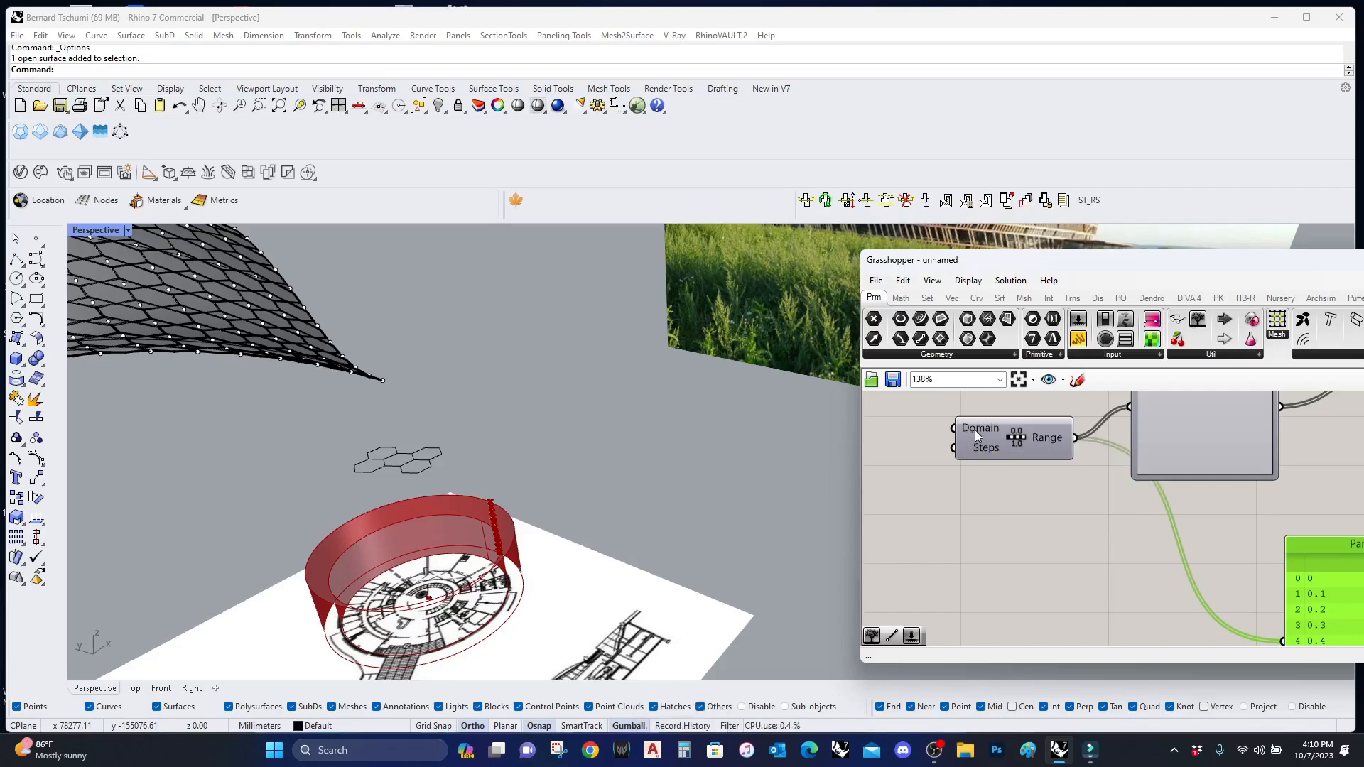
Step: Apply the expression x-1 to the Range component's Steps input
right_click(972, 451)
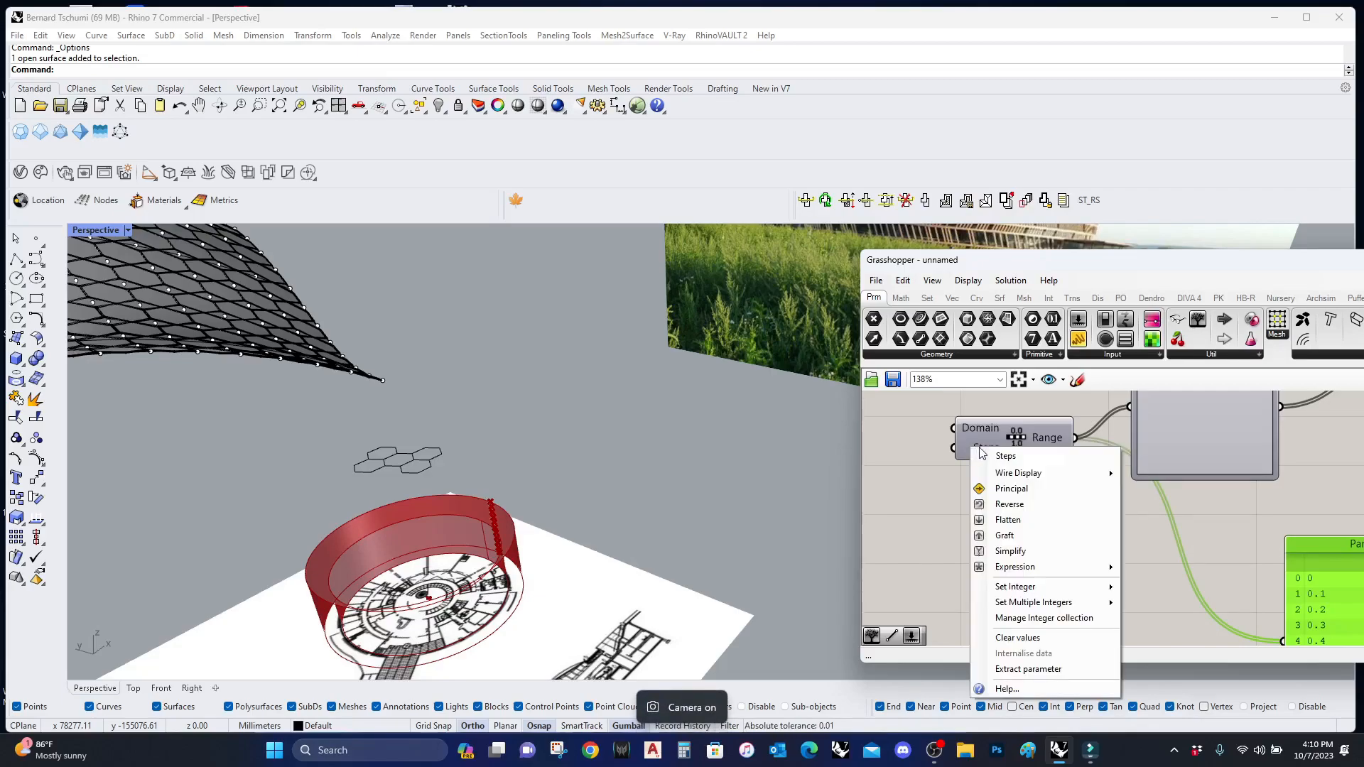
mouse_move(1062, 567)
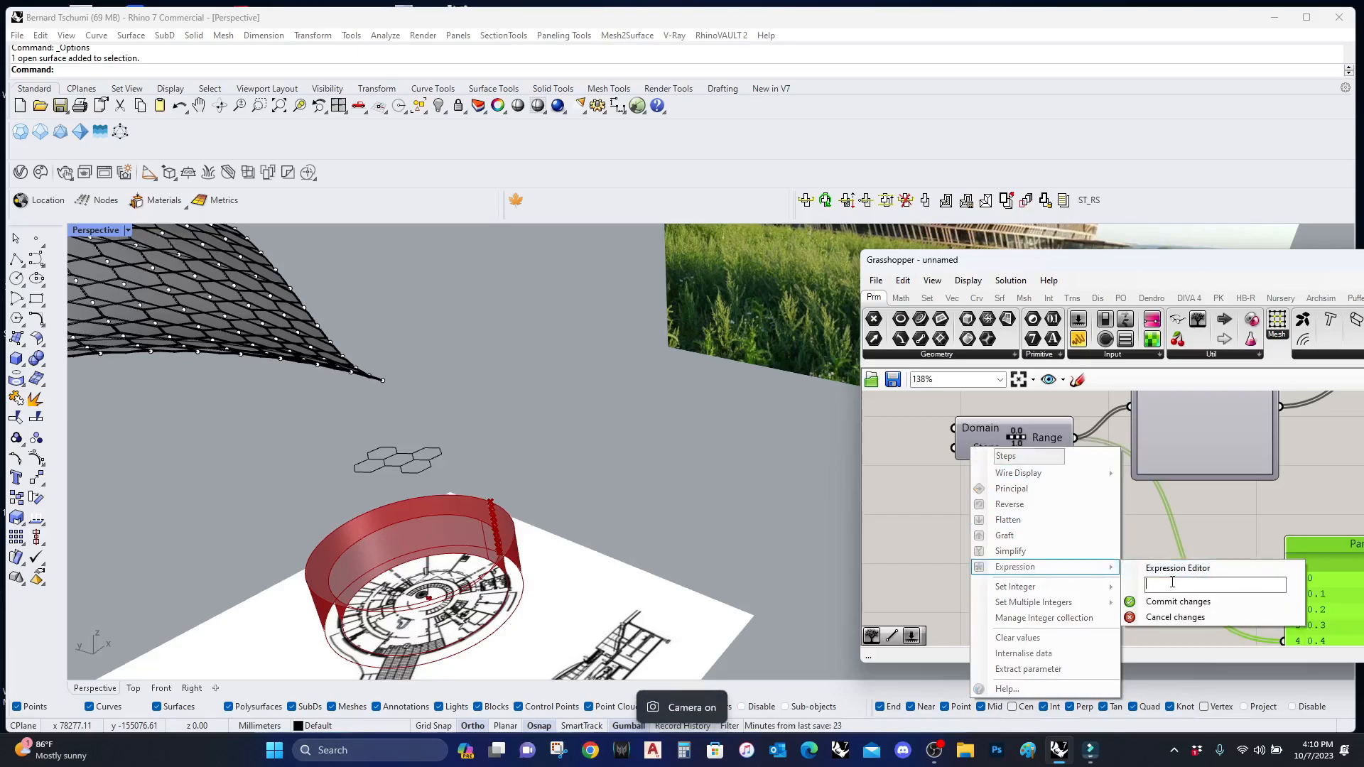
text(x-1)
click(1178, 601)
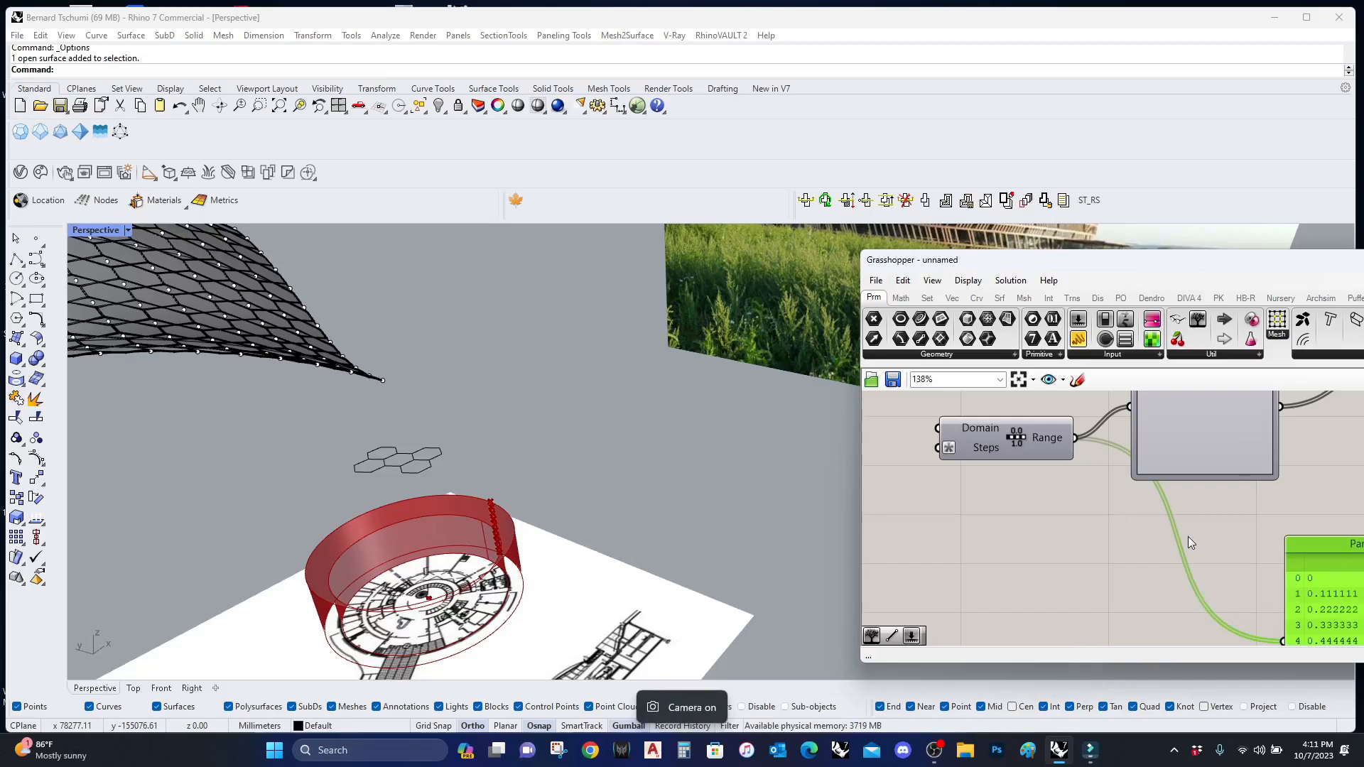
Step: Set the Graph Mapper's graph type to Bezier and check the evaluated points along the outer cylinder's vertical edge
right_drag(1165, 567, 1087, 576)
click(1138, 463)
right_click(1132, 447)
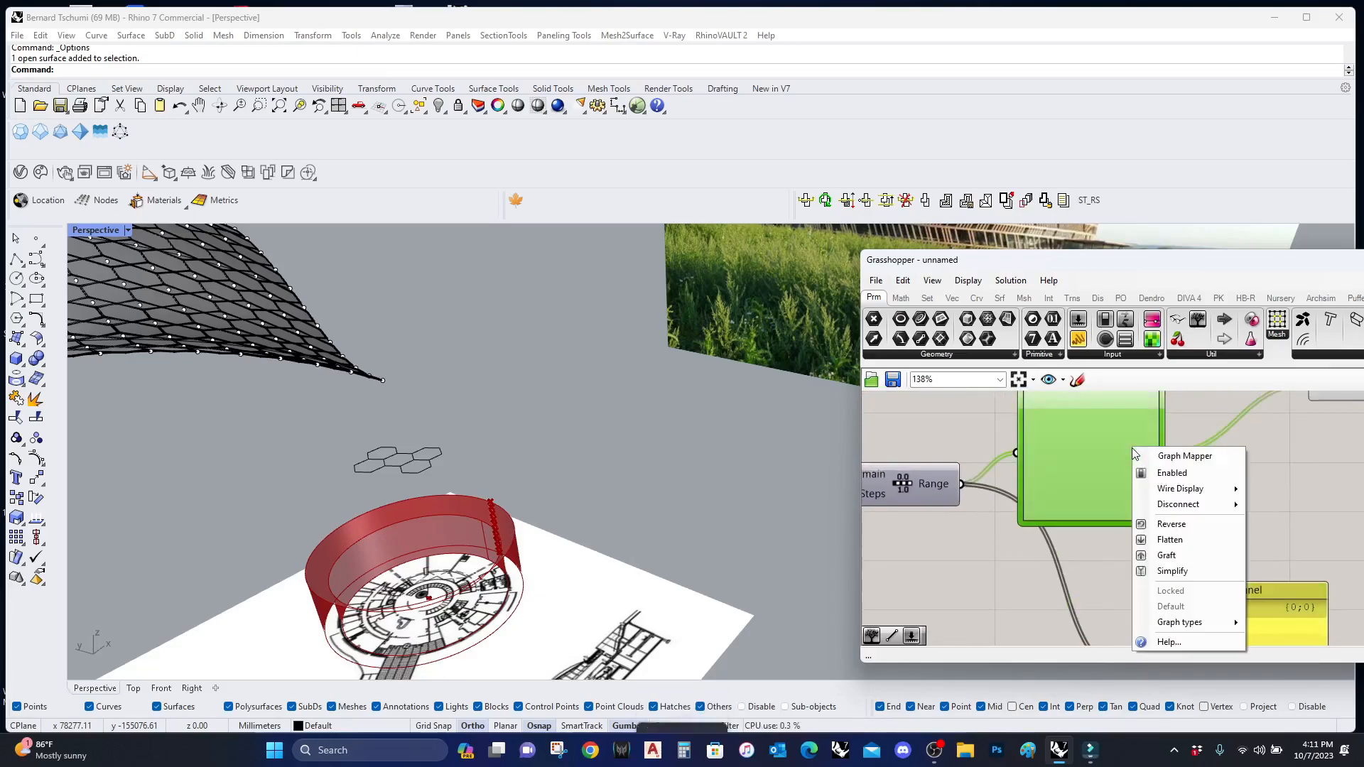
mouse_move(1169, 628)
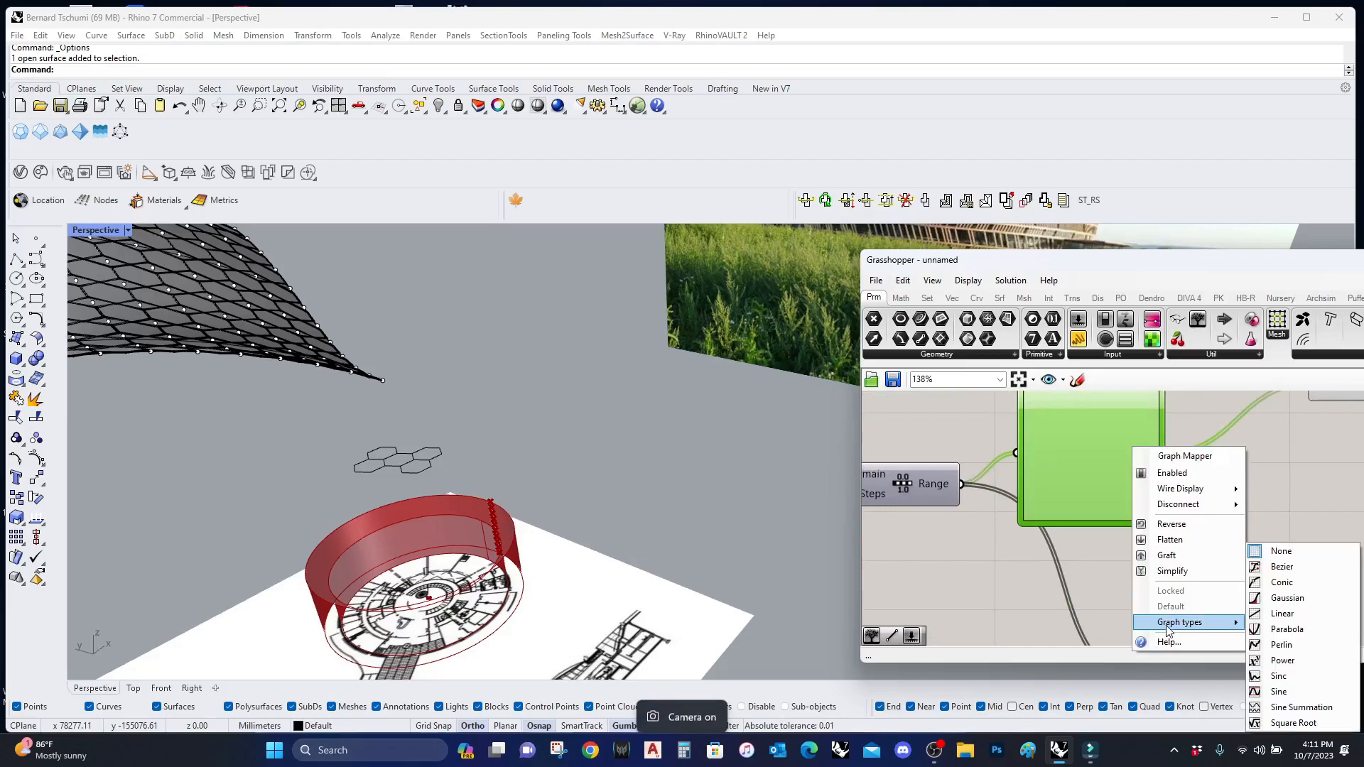
click(1271, 567)
right_drag(395, 533, 158, 438)
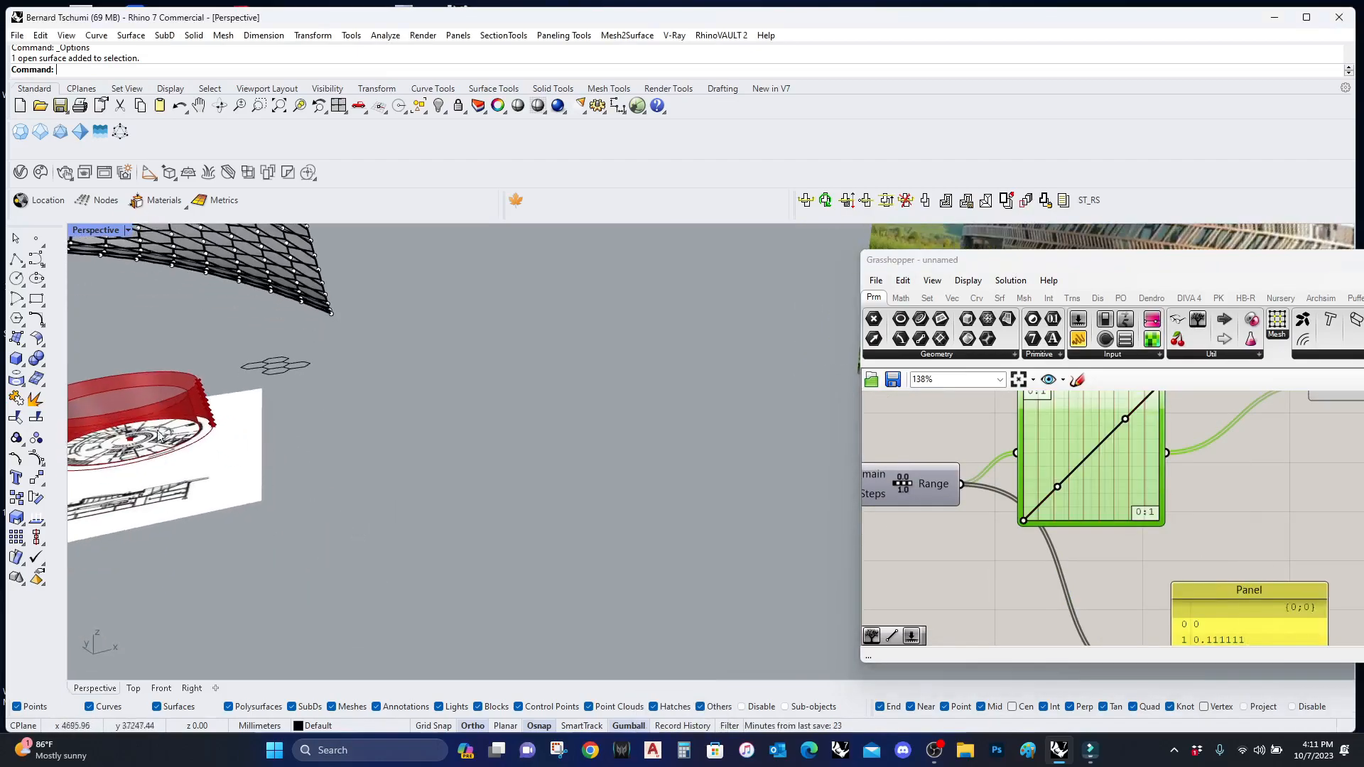
scroll(158, 438, up, 5)
scroll(569, 445, down, 3)
key(ctrl+w)
drag(714, 484, 330, 320)
Step: Add a Number Slider beside the Range component and set it to integers with a maximum of 10
right_drag(981, 534, 1119, 531)
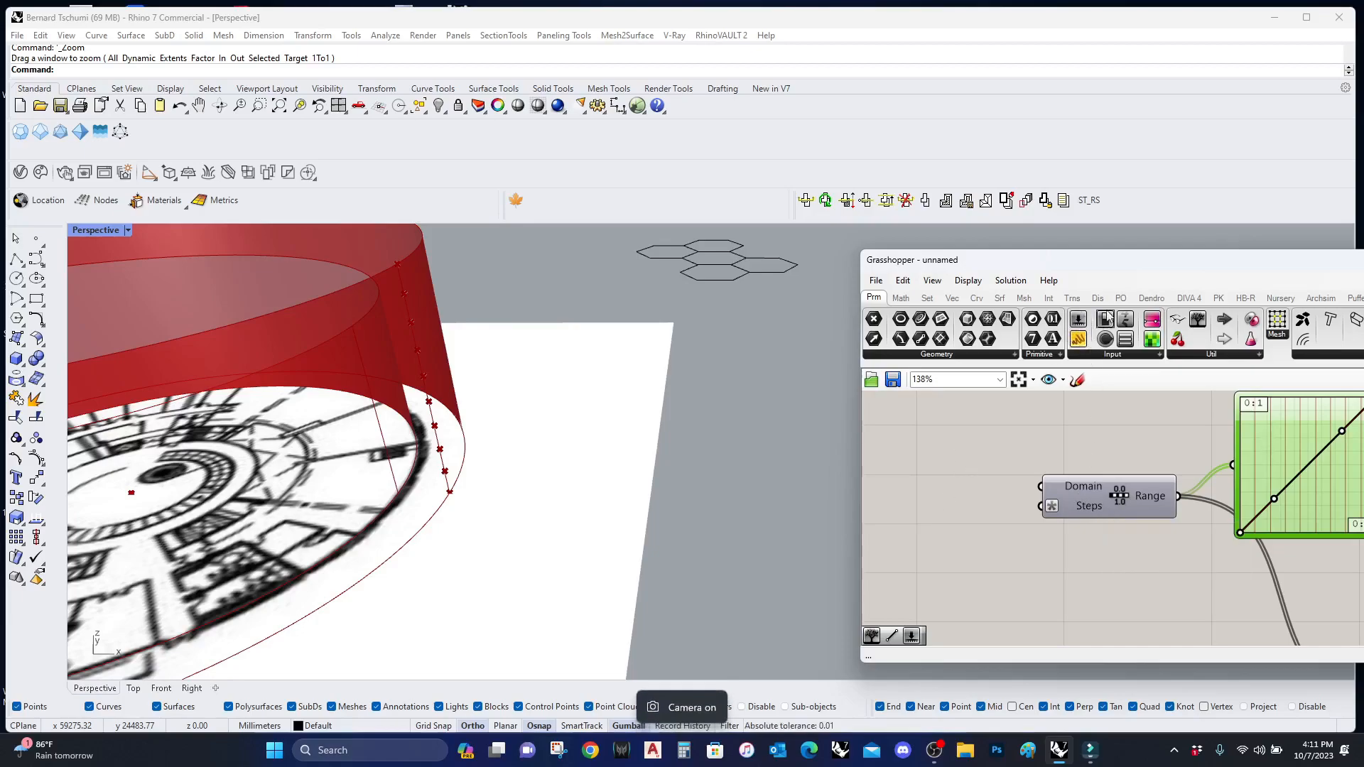
drag(1079, 323, 917, 506)
double_click(910, 511)
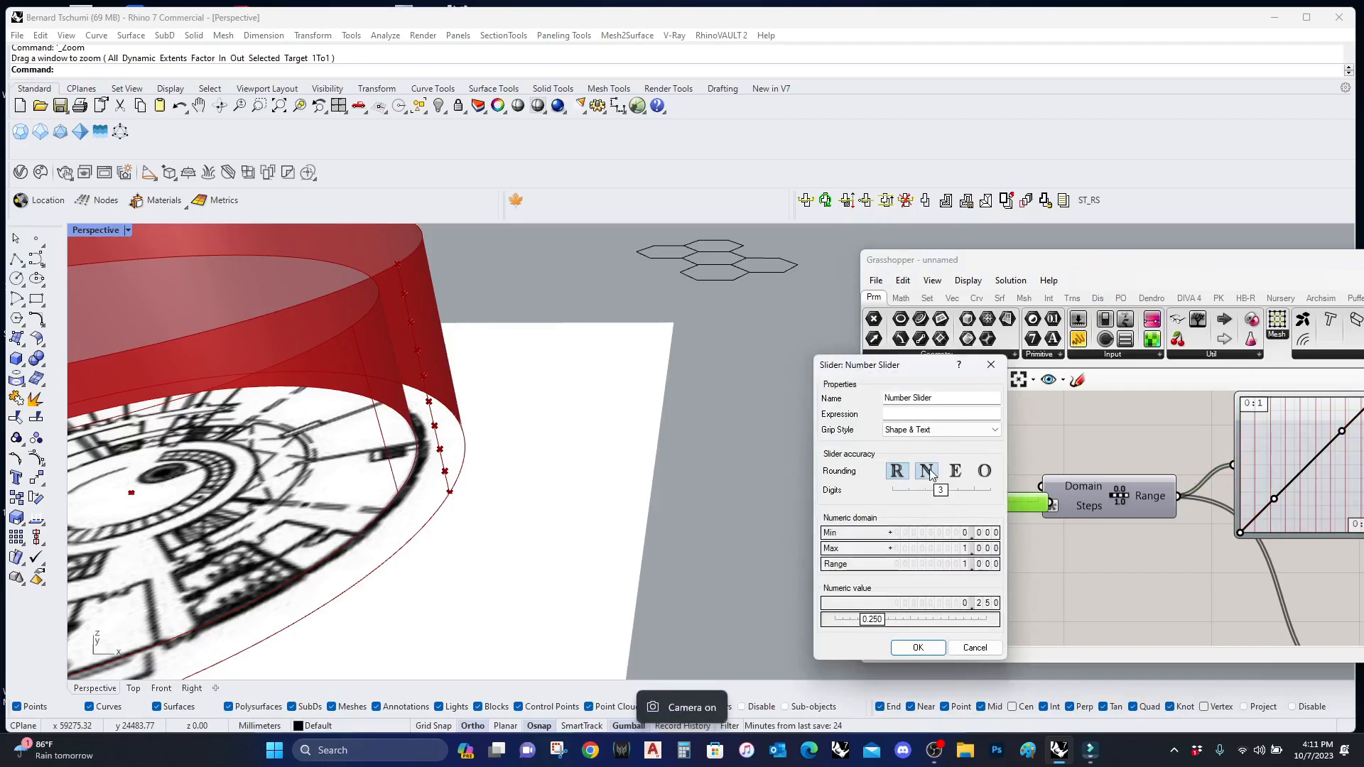
double_click(952, 548)
text(10)
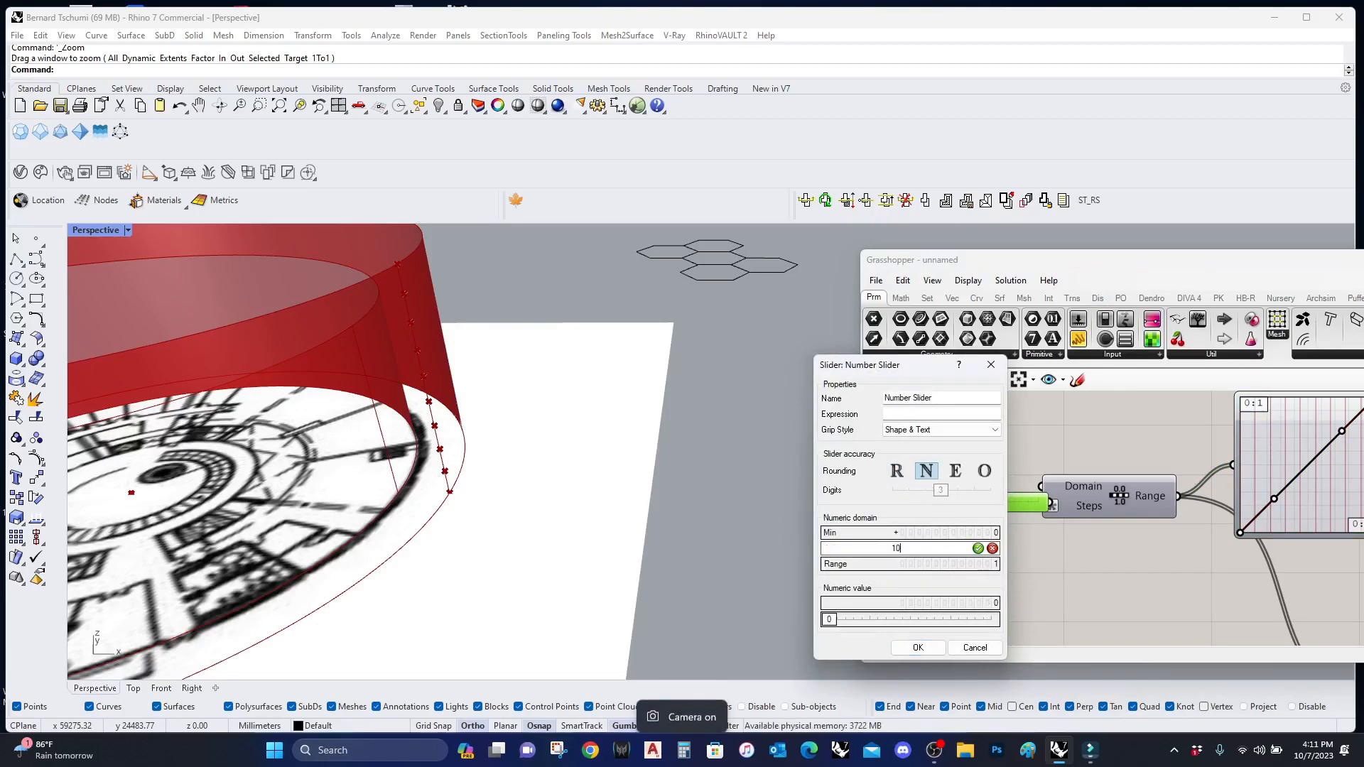
click(978, 549)
click(918, 647)
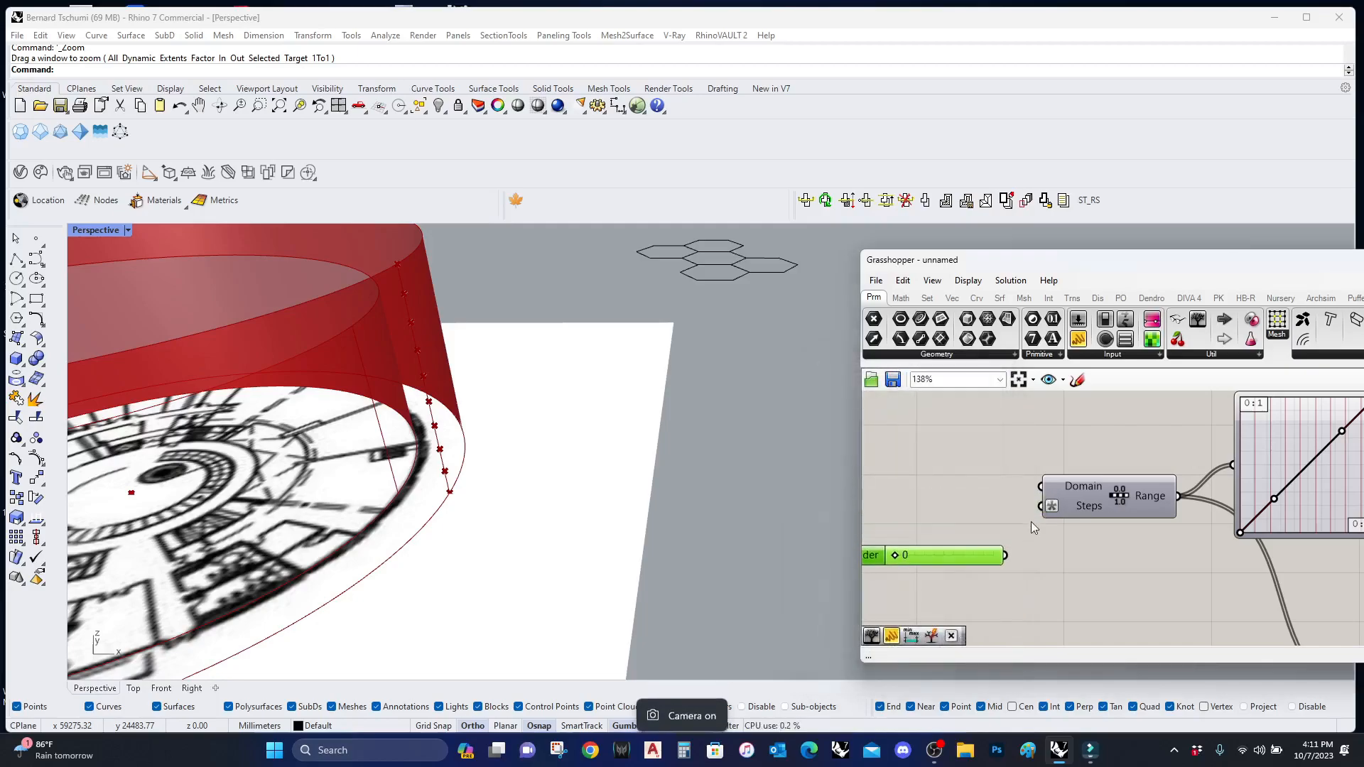
Step: Connect the number slider to the Range's Steps input and set it to 5
drag(895, 555, 910, 561)
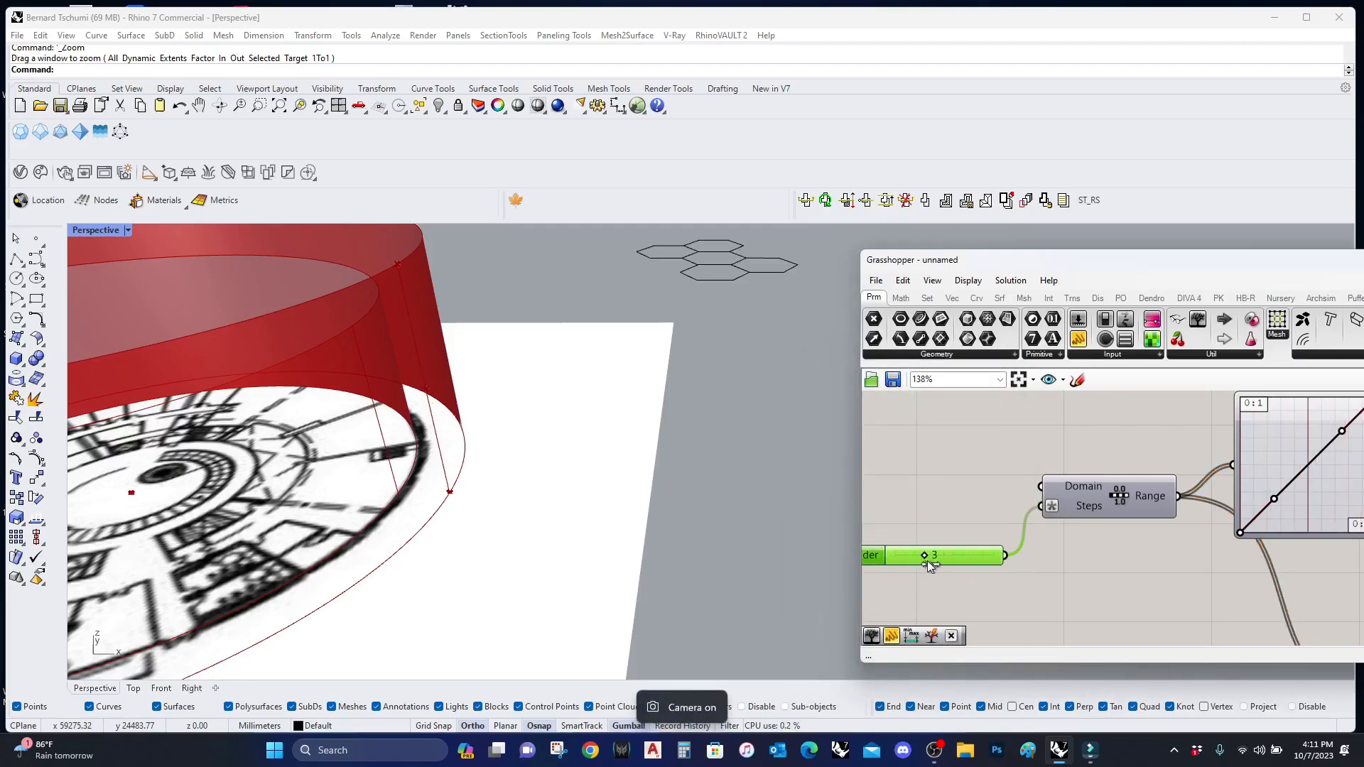
scroll(503, 448, down, 4)
right_drag(505, 450, 566, 430)
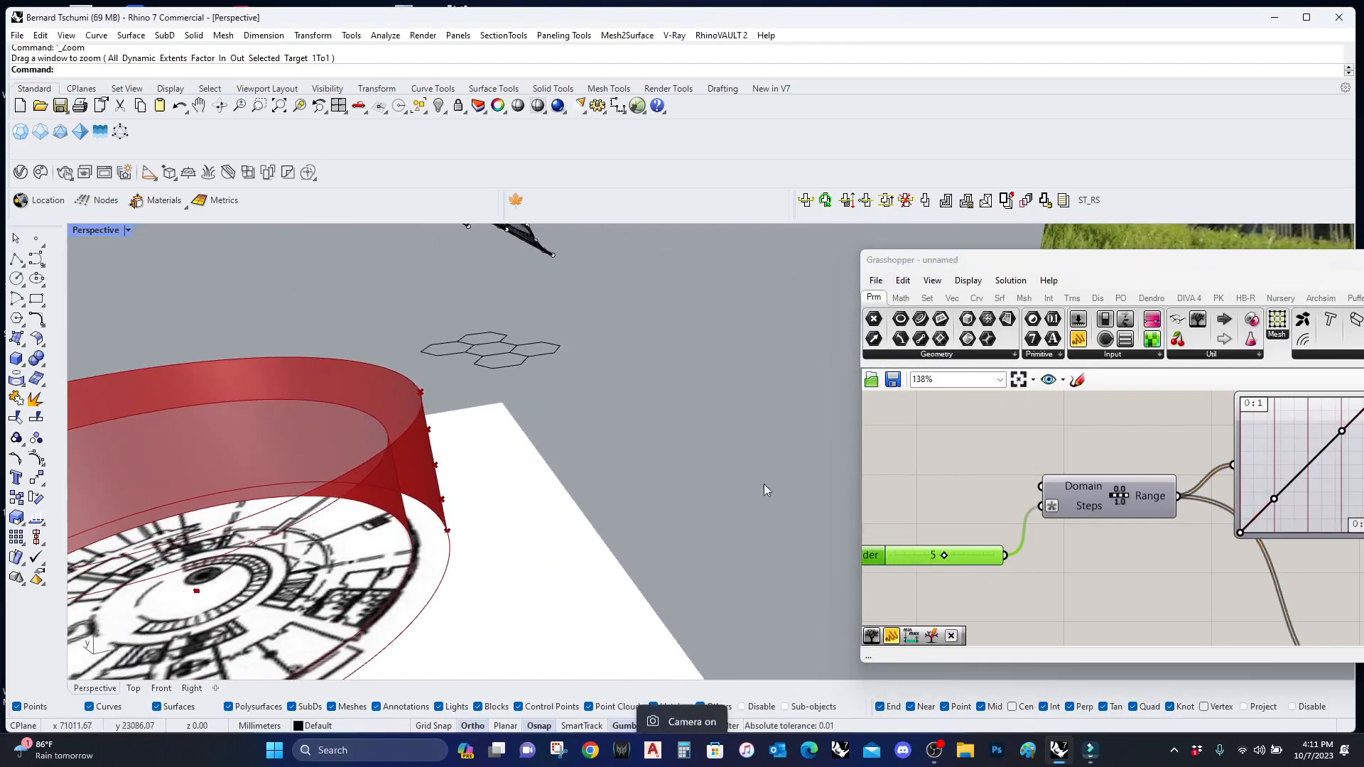
Step: Check the facade's horizontal bands in the building's reference photo, and set the Range's Steps slider to 8
scroll(604, 490, down, 7)
scroll(666, 442, down, 6)
scroll(842, 365, up, 10)
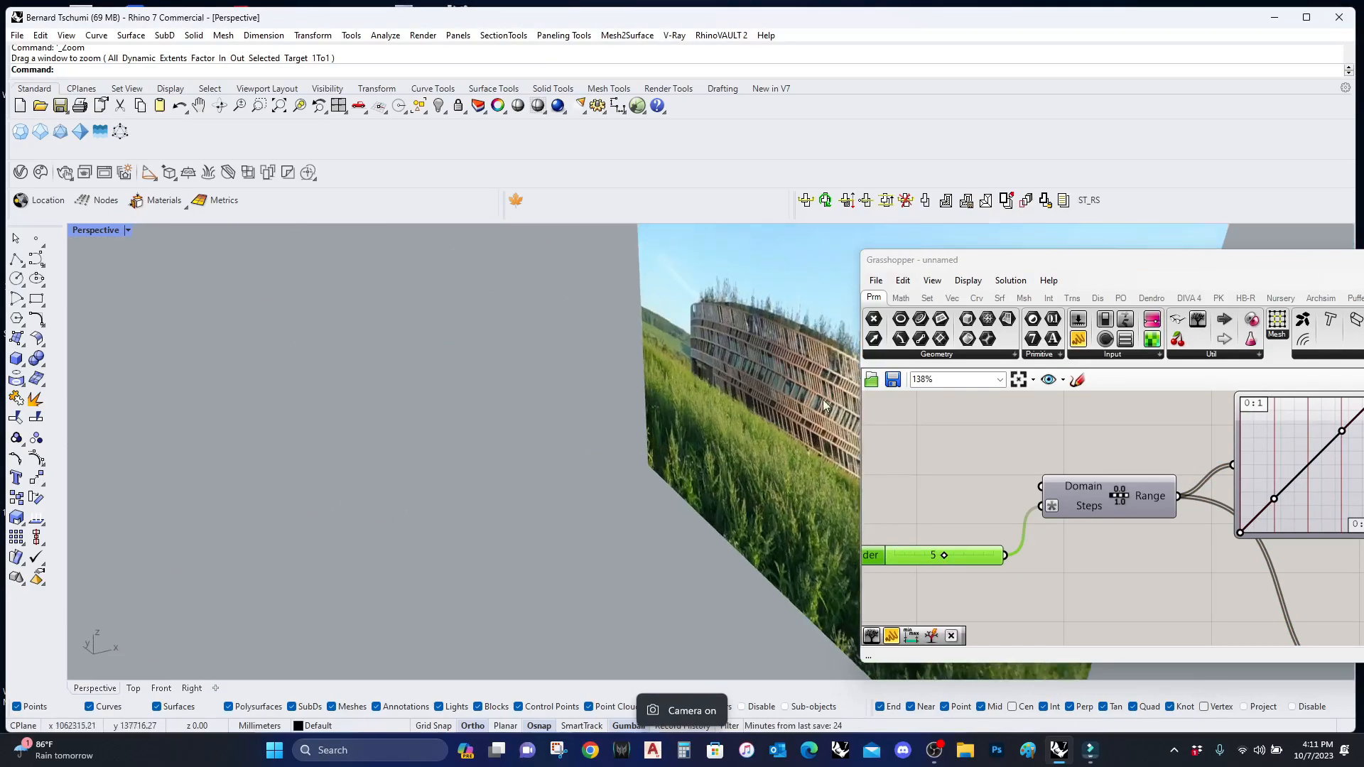
scroll(704, 426, up, 2)
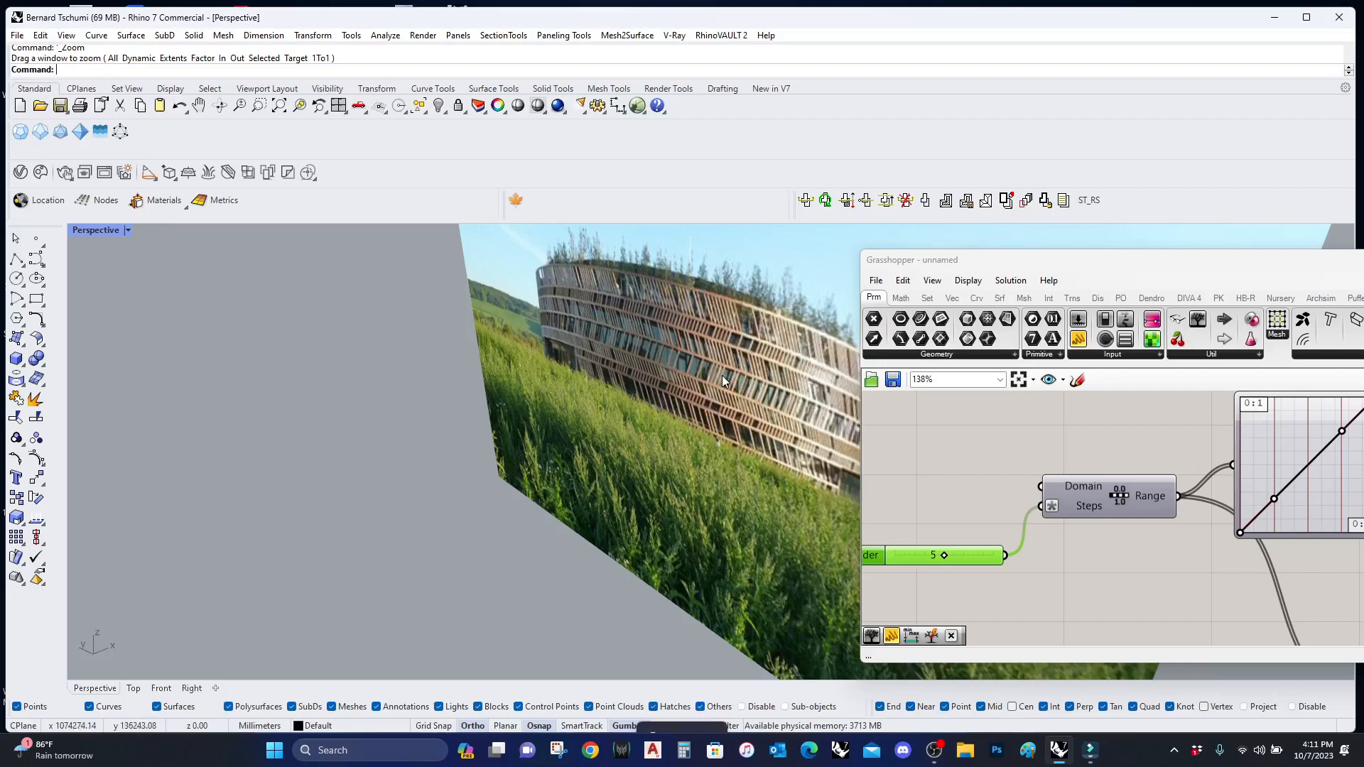
scroll(654, 523, down, 3)
scroll(668, 540, down, 5)
scroll(441, 558, up, 4)
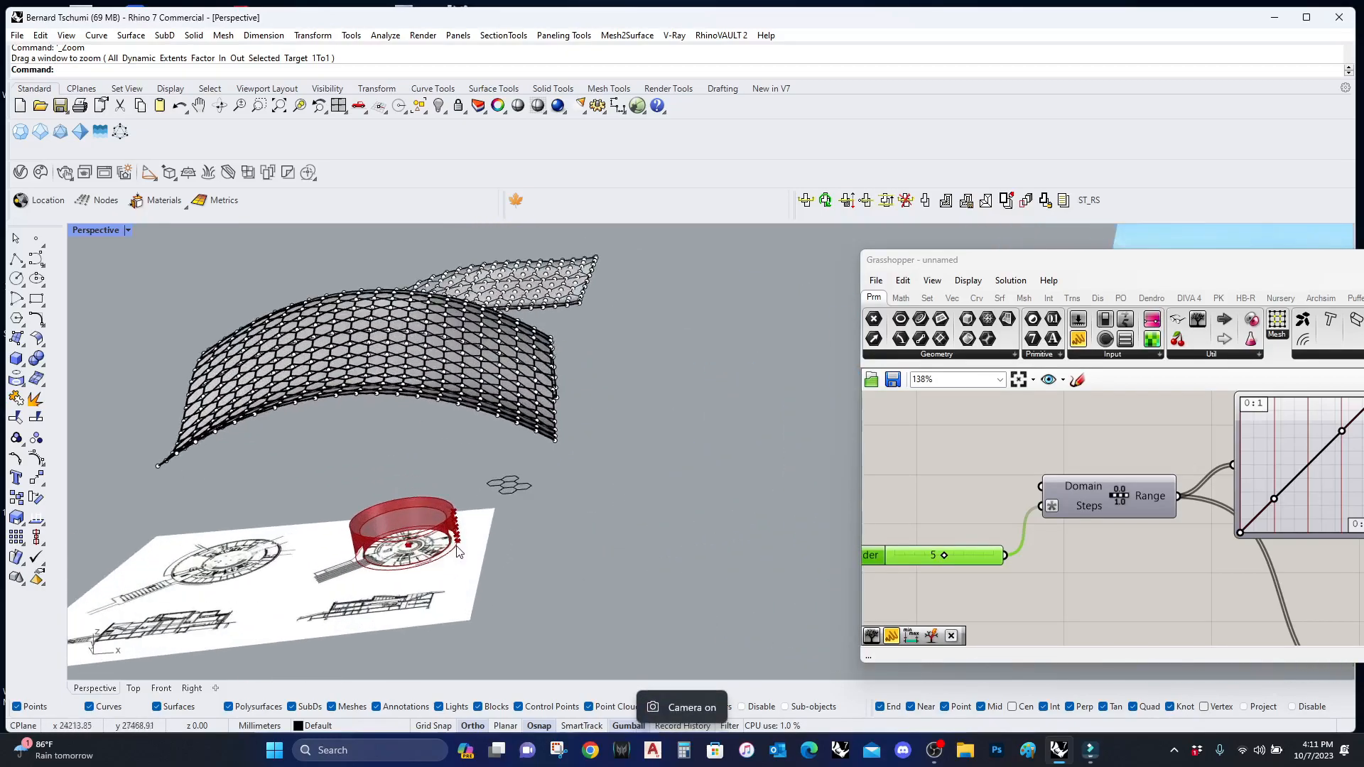
scroll(458, 553, up, 5)
scroll(450, 542, down, 2)
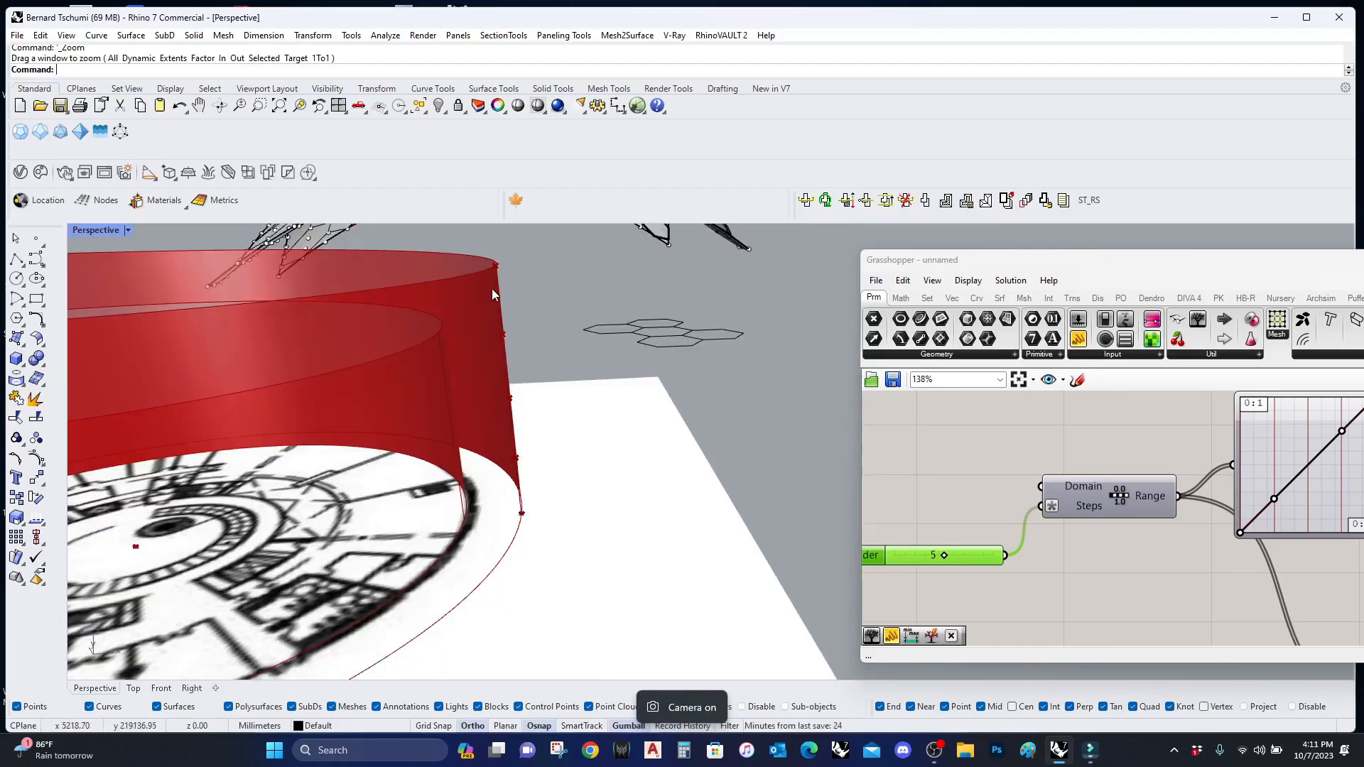
drag(945, 559, 972, 571)
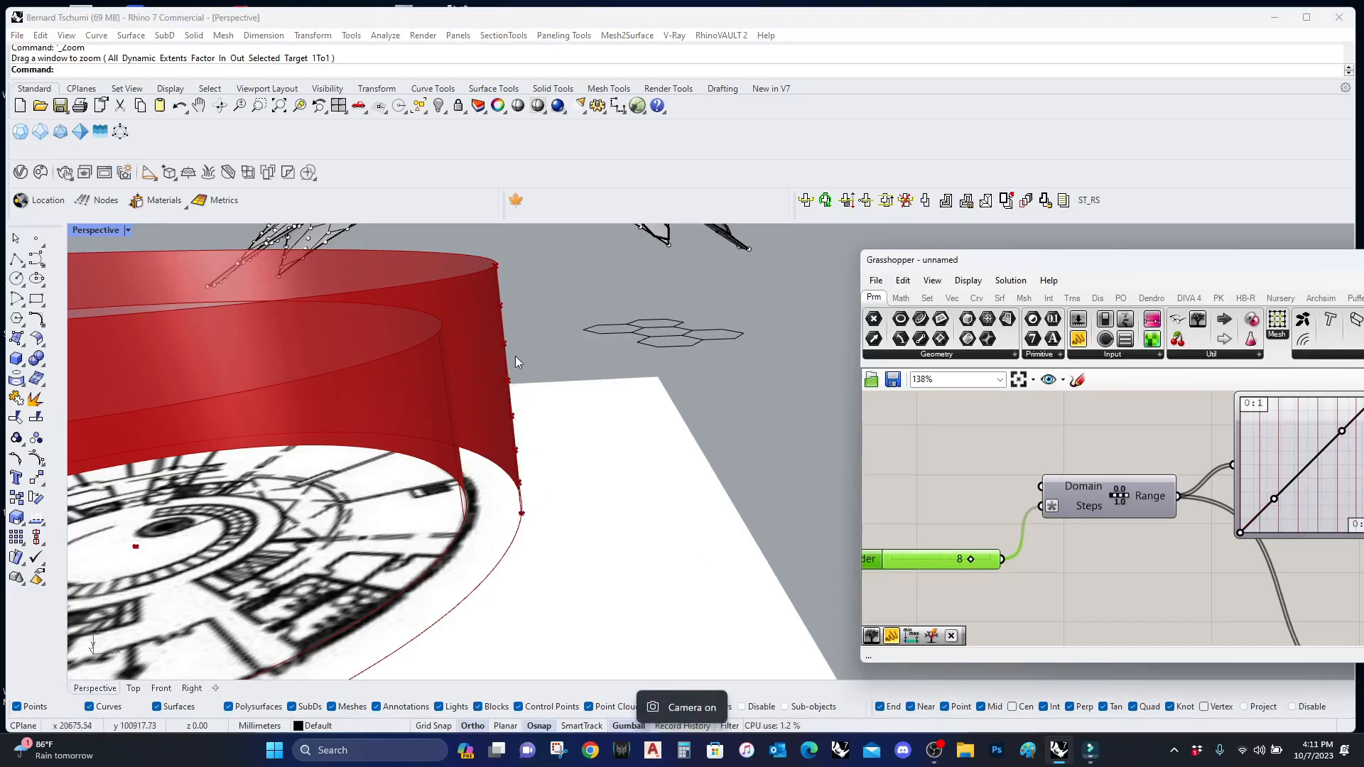
scroll(643, 421, down, 3)
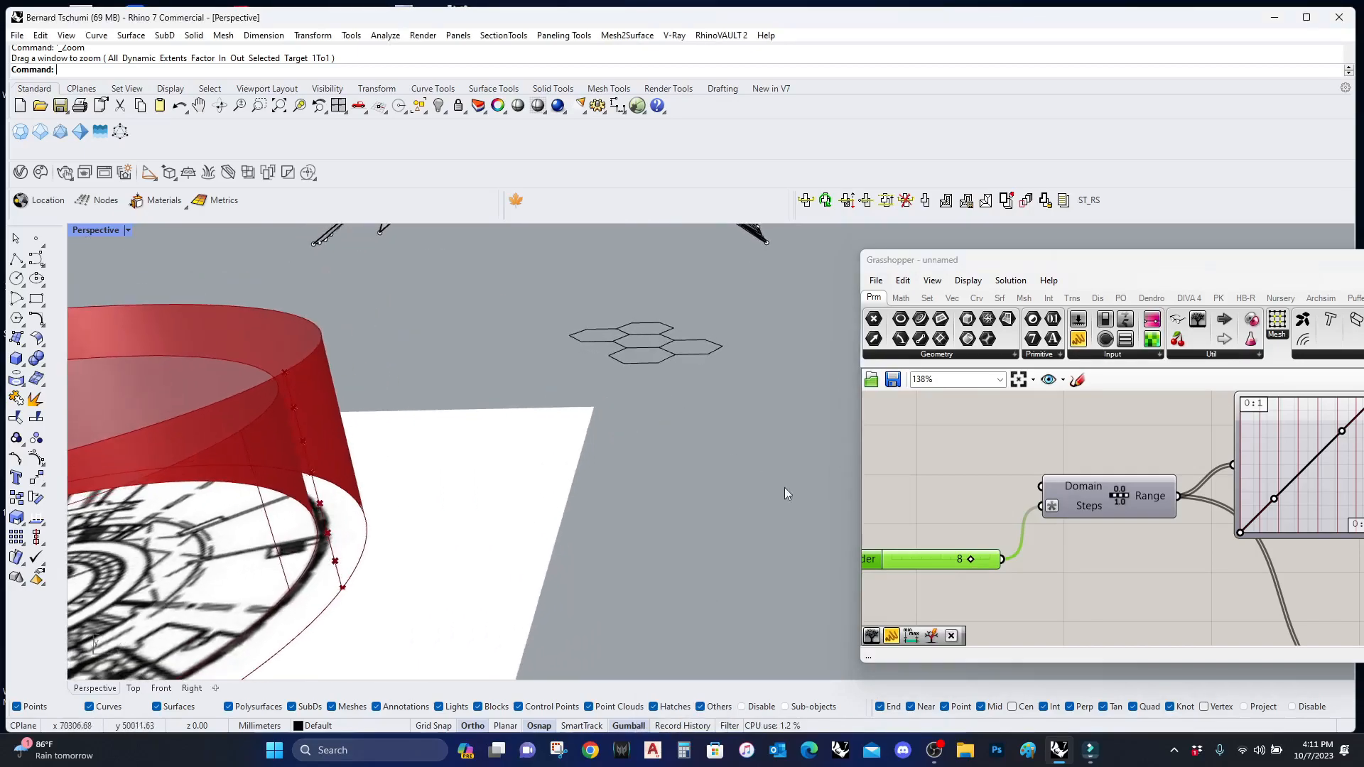
Step: Add a Plane Normal component, feeding its Origin from Evaluate Curve's Point output and its Z-Axis from the Tangent output
scroll(1169, 453, down, 4)
scroll(976, 517, up, 1)
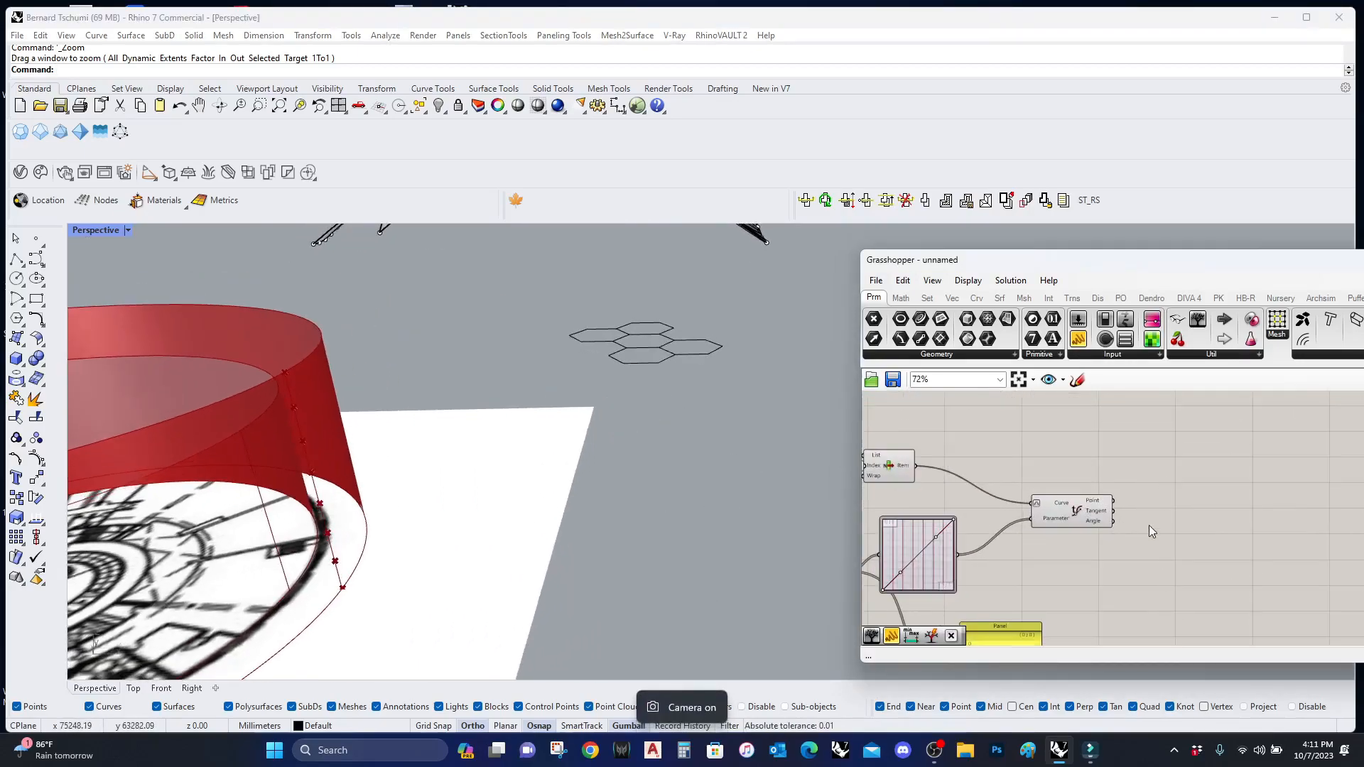
double_click(1168, 512)
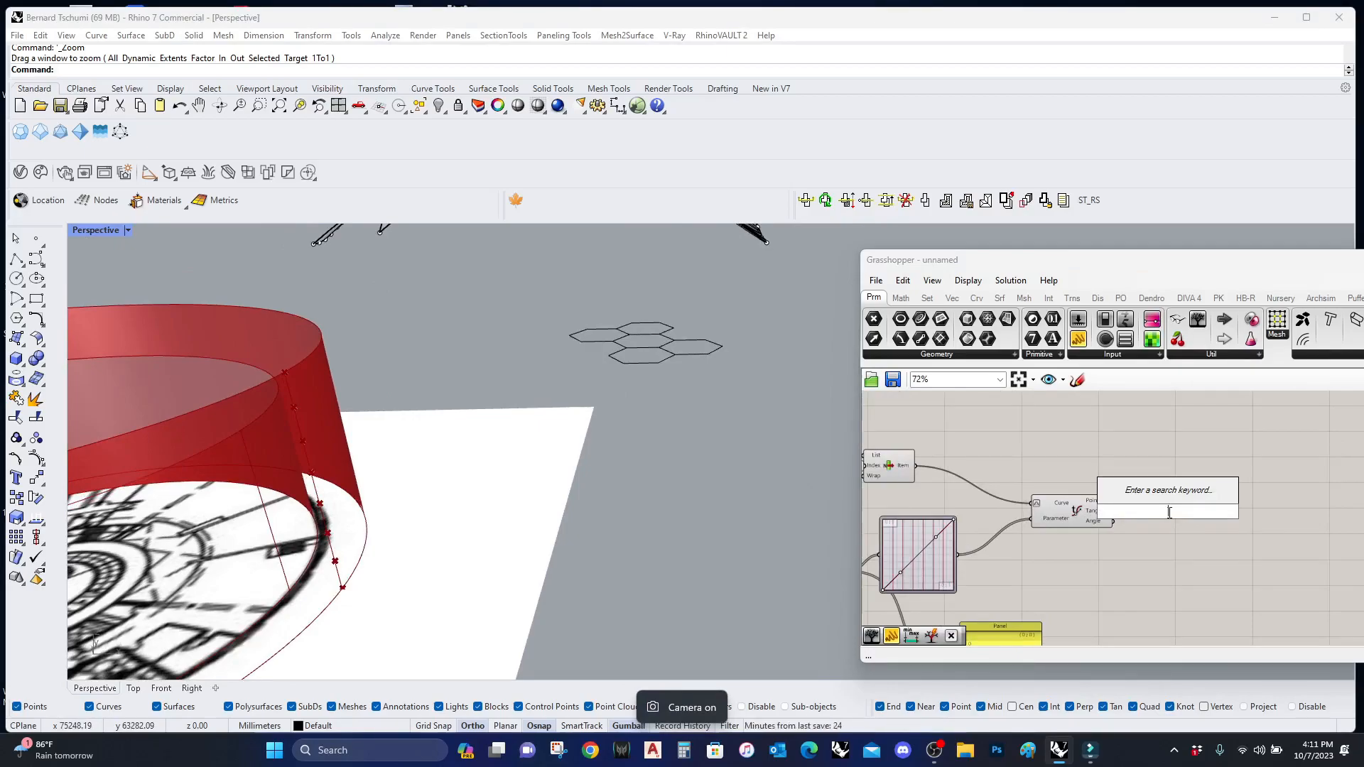
text(vector)
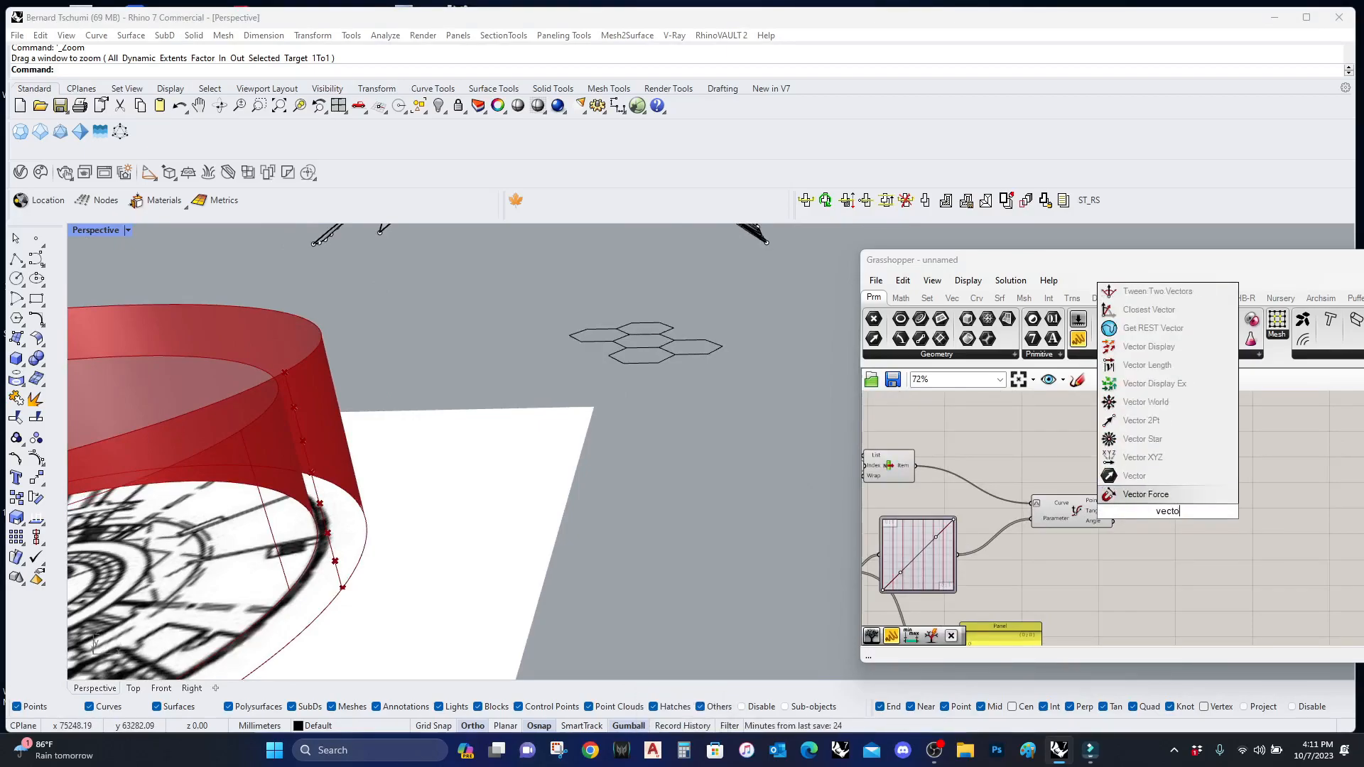
click(952, 298)
drag(1005, 345, 1126, 488)
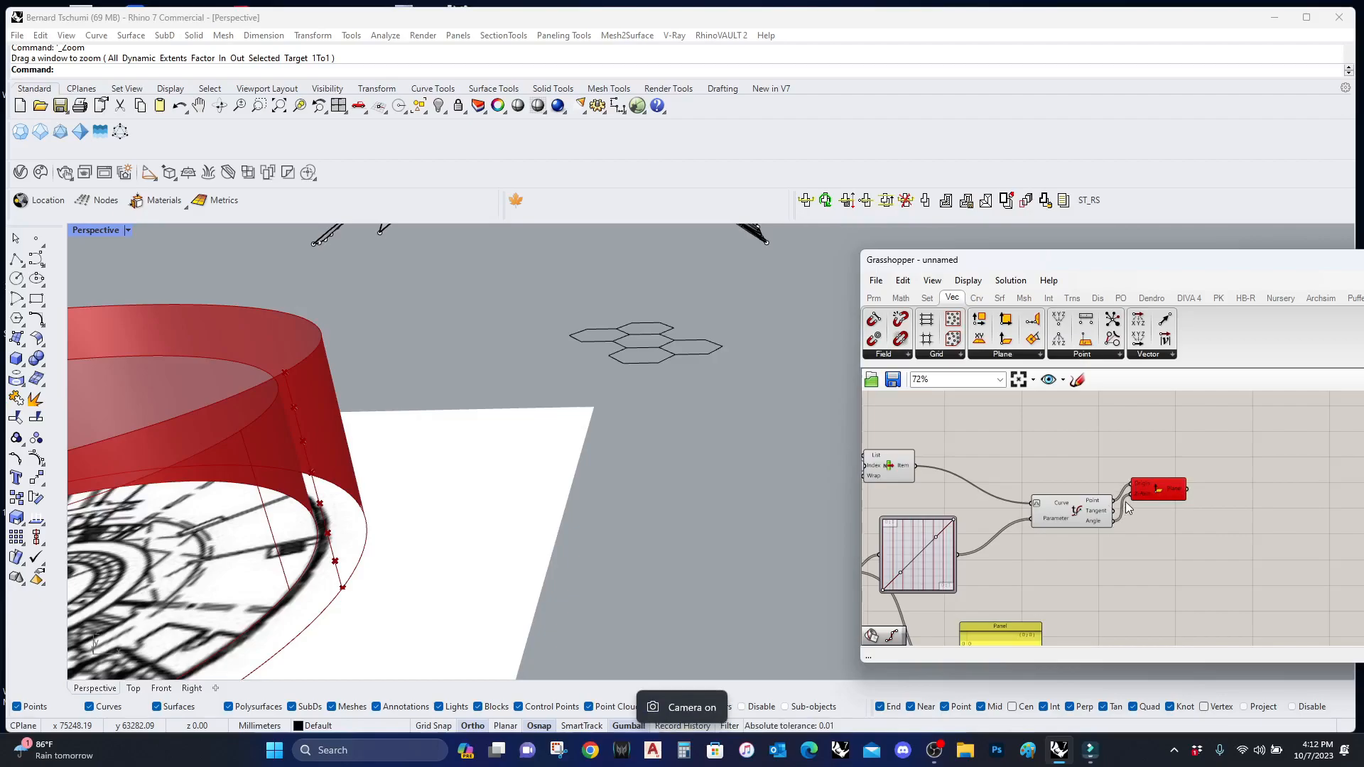
Step: Add a Brep | Plane intersection component, connecting Plane Normal's output to Plane and the Extrusion output to Brep
double_click(1124, 442)
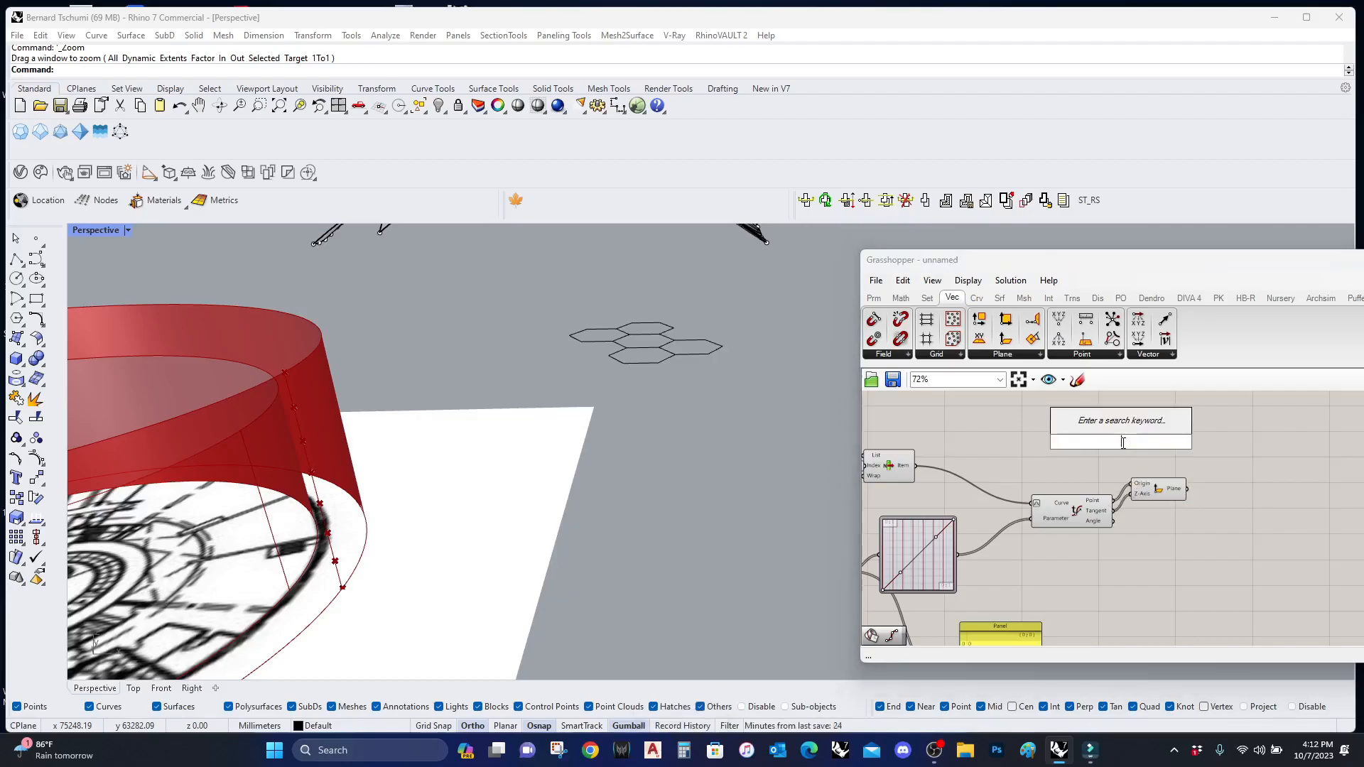
text(brep pla)
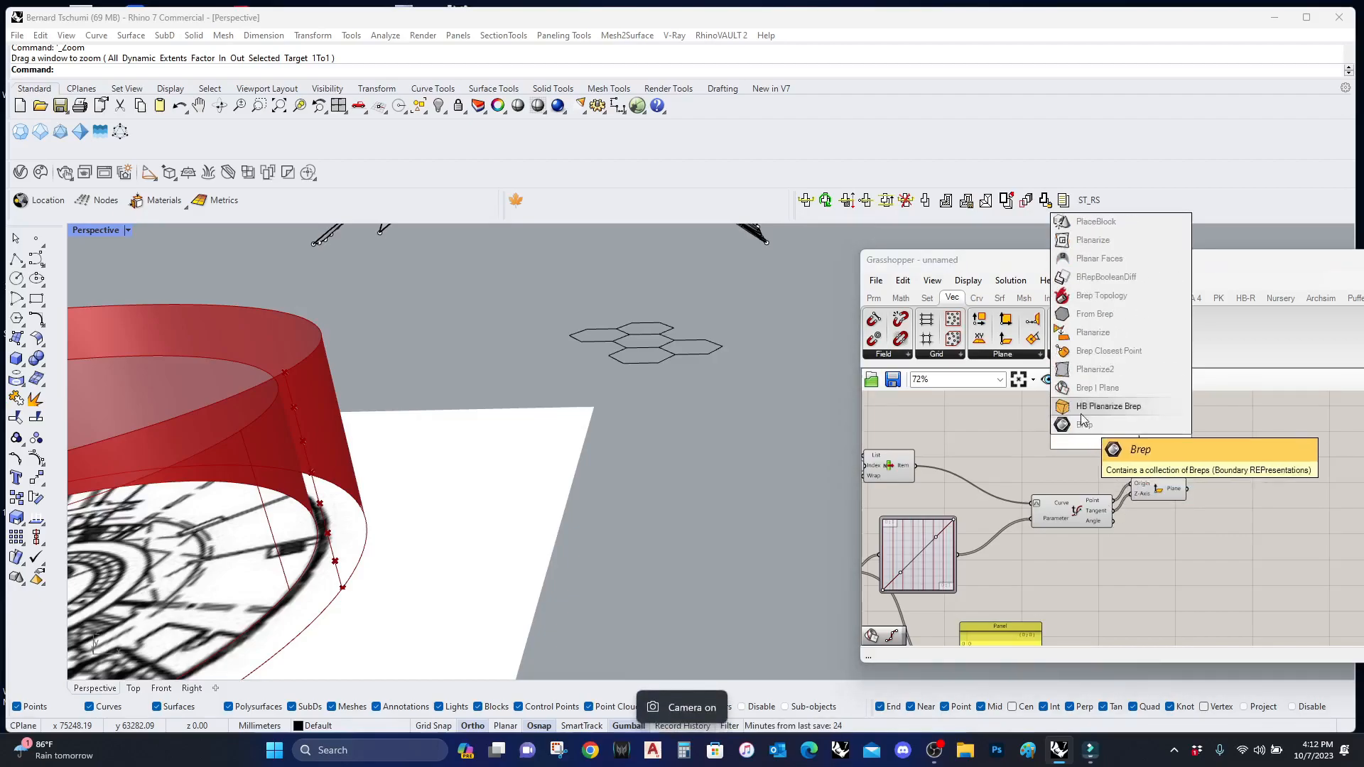
click(1118, 439)
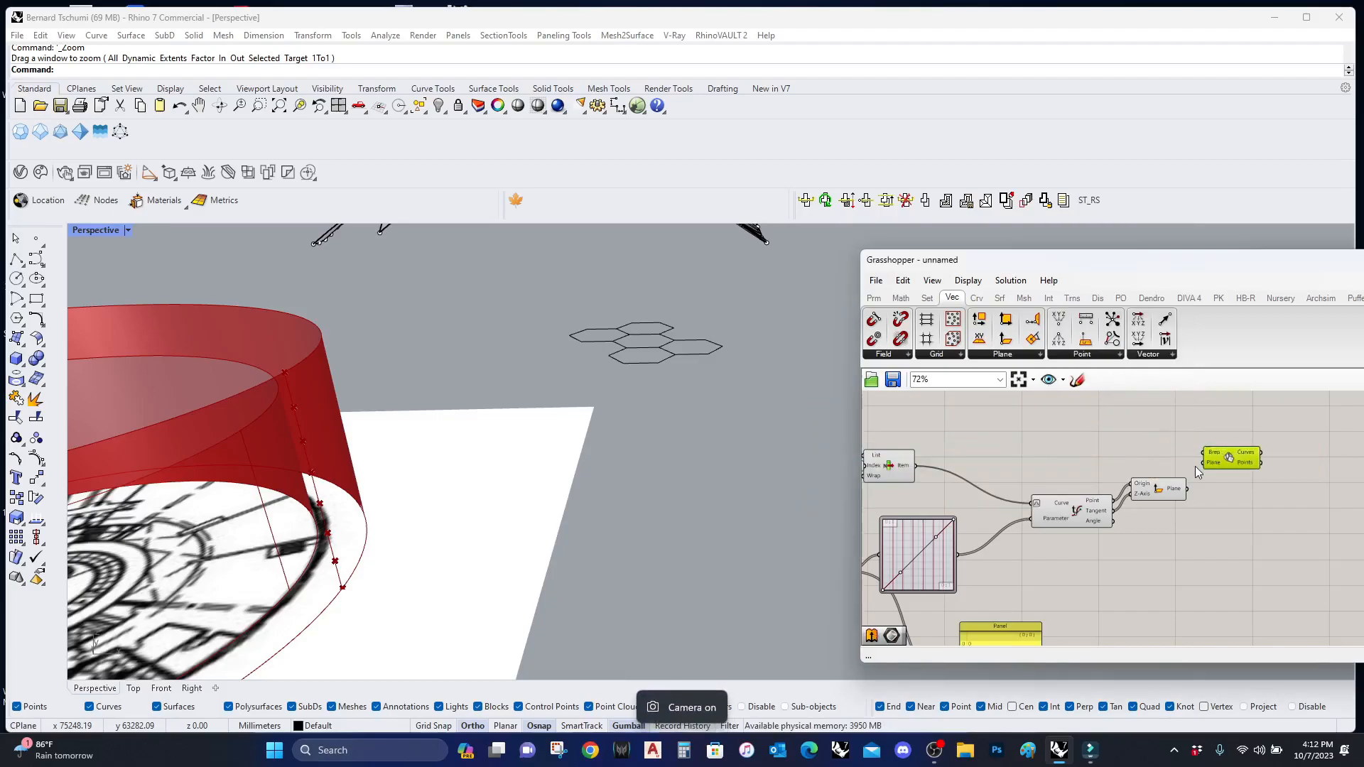
right_drag(894, 487, 1076, 551)
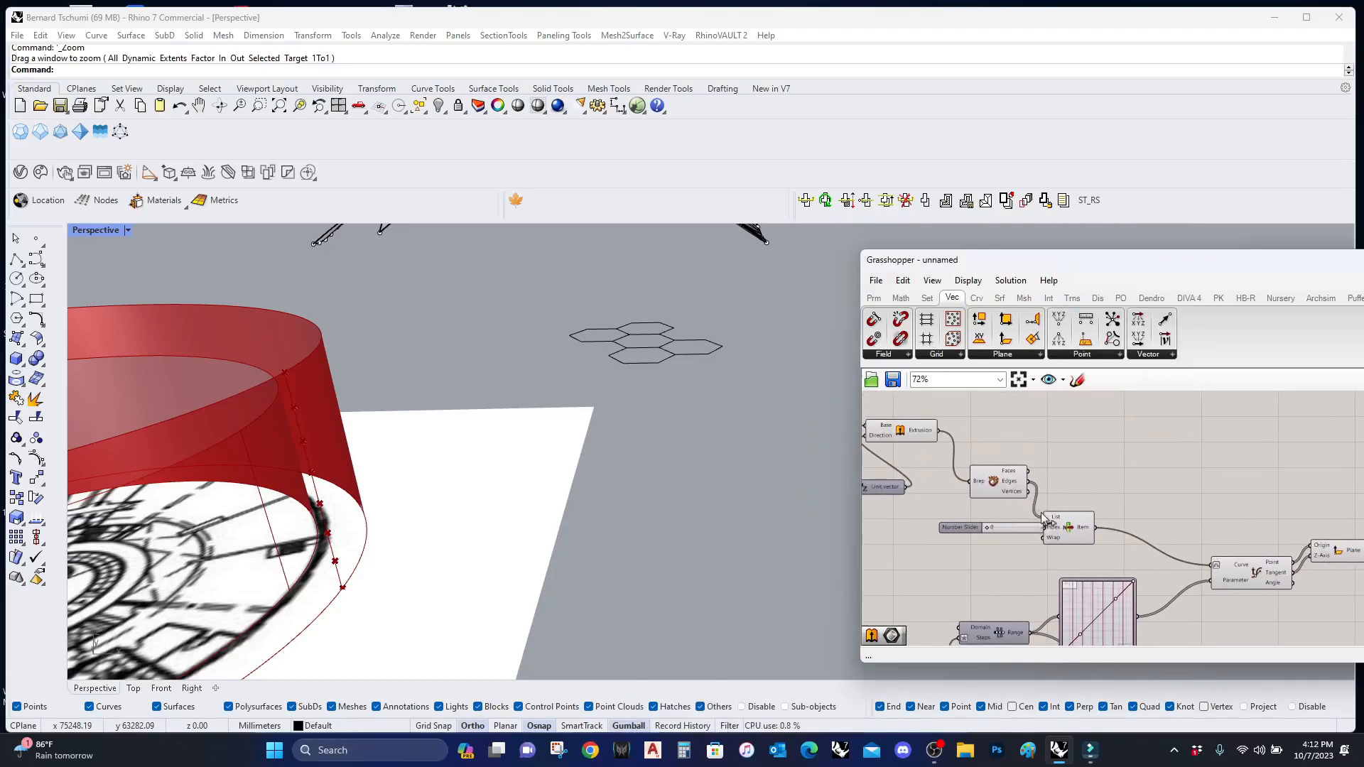
scroll(964, 439, down, 1)
drag(1127, 465, 1330, 516)
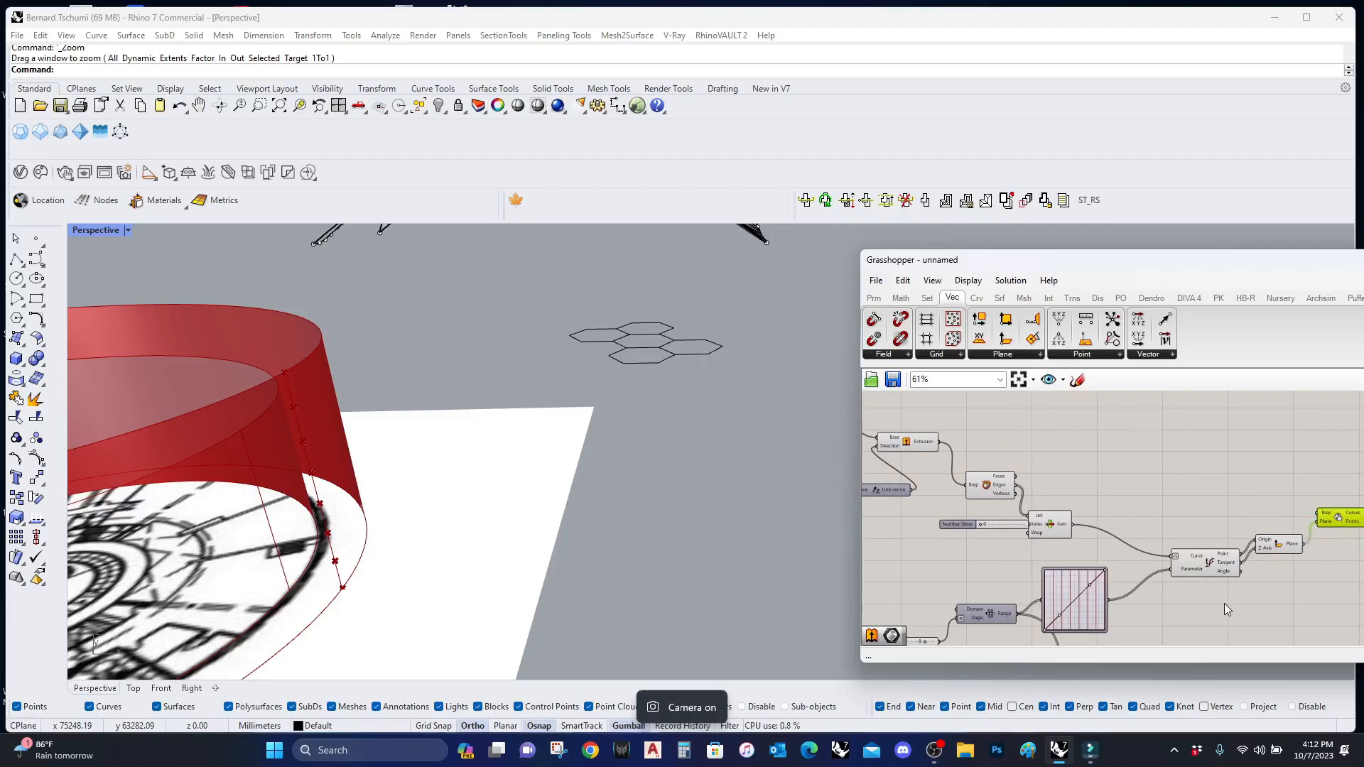
drag(940, 439, 940, 442)
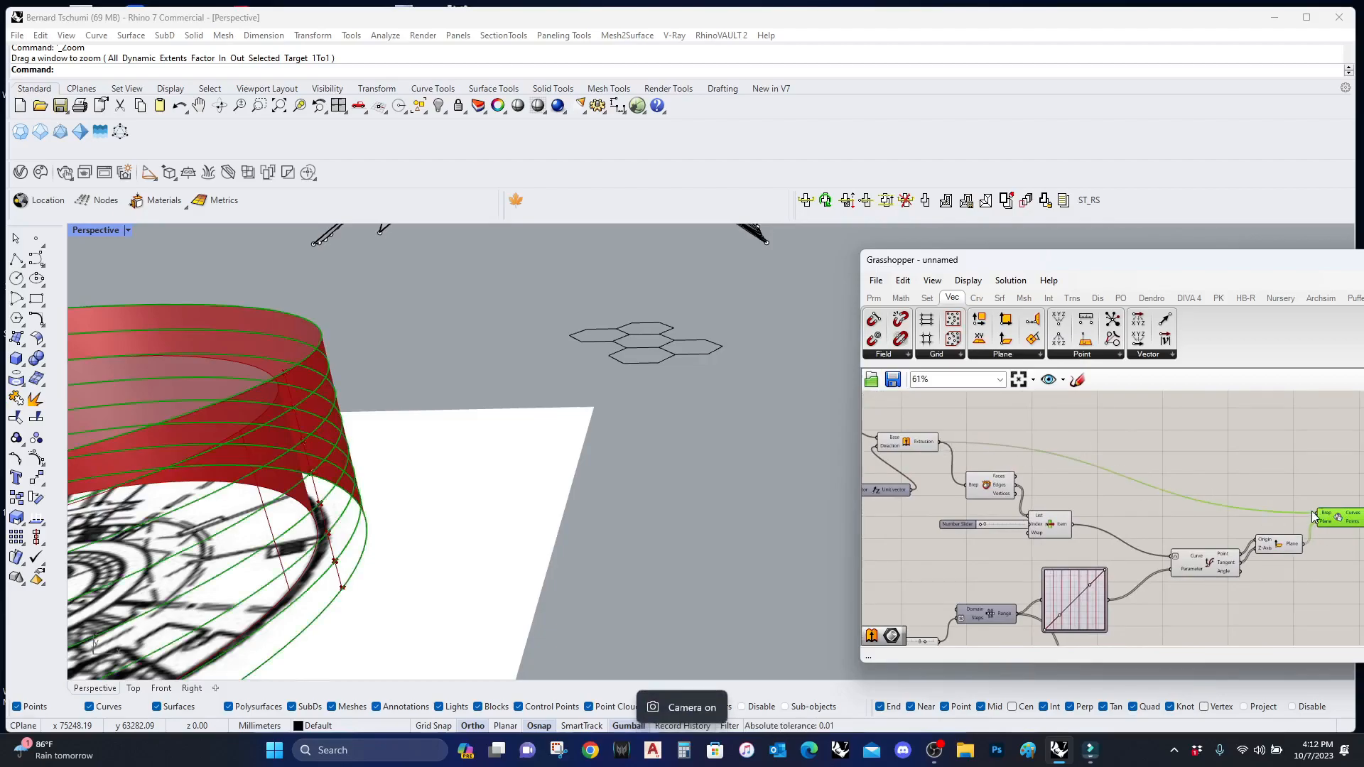
Step: Examine the horizontal section curves around the outer cylinder in the Perspective view
scroll(402, 430, down, 5)
scroll(356, 465, up, 3)
click(726, 548)
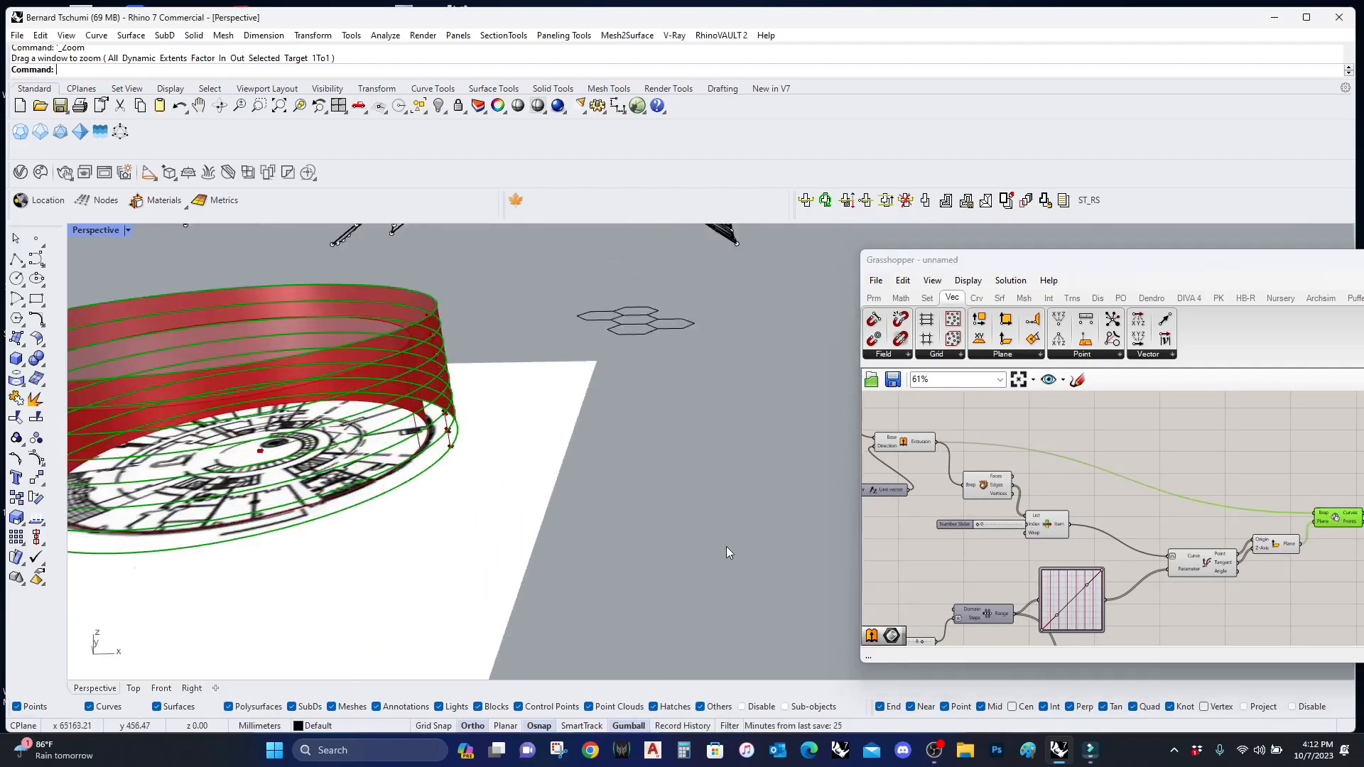
right_drag(490, 412, 426, 408)
click(1109, 534)
right_drag(1061, 608, 1062, 585)
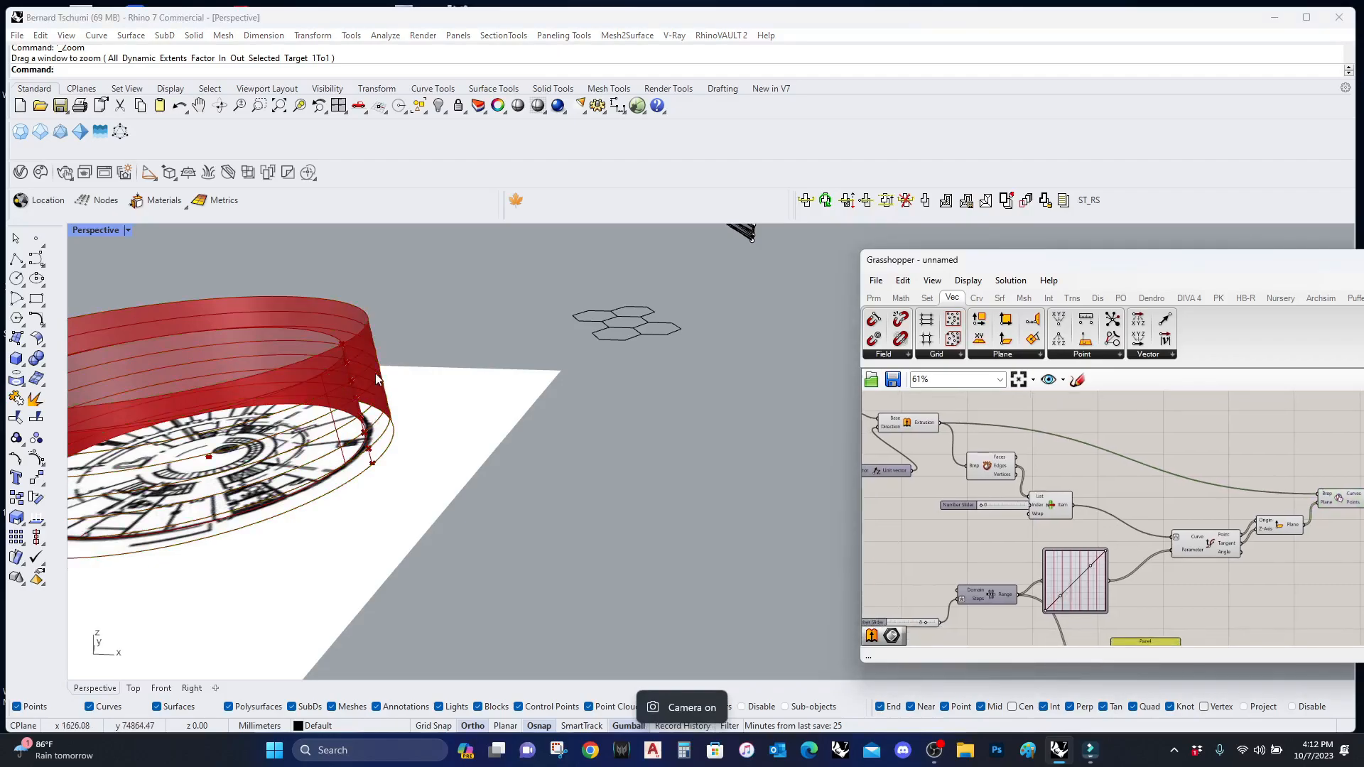
scroll(375, 373, up, 6)
scroll(390, 446, down, 4)
Step: Add a Custom Preview component and connect the Brep | Plane Curves output to its Geometry input
right_drag(1126, 503, 932, 519)
double_click(1224, 495)
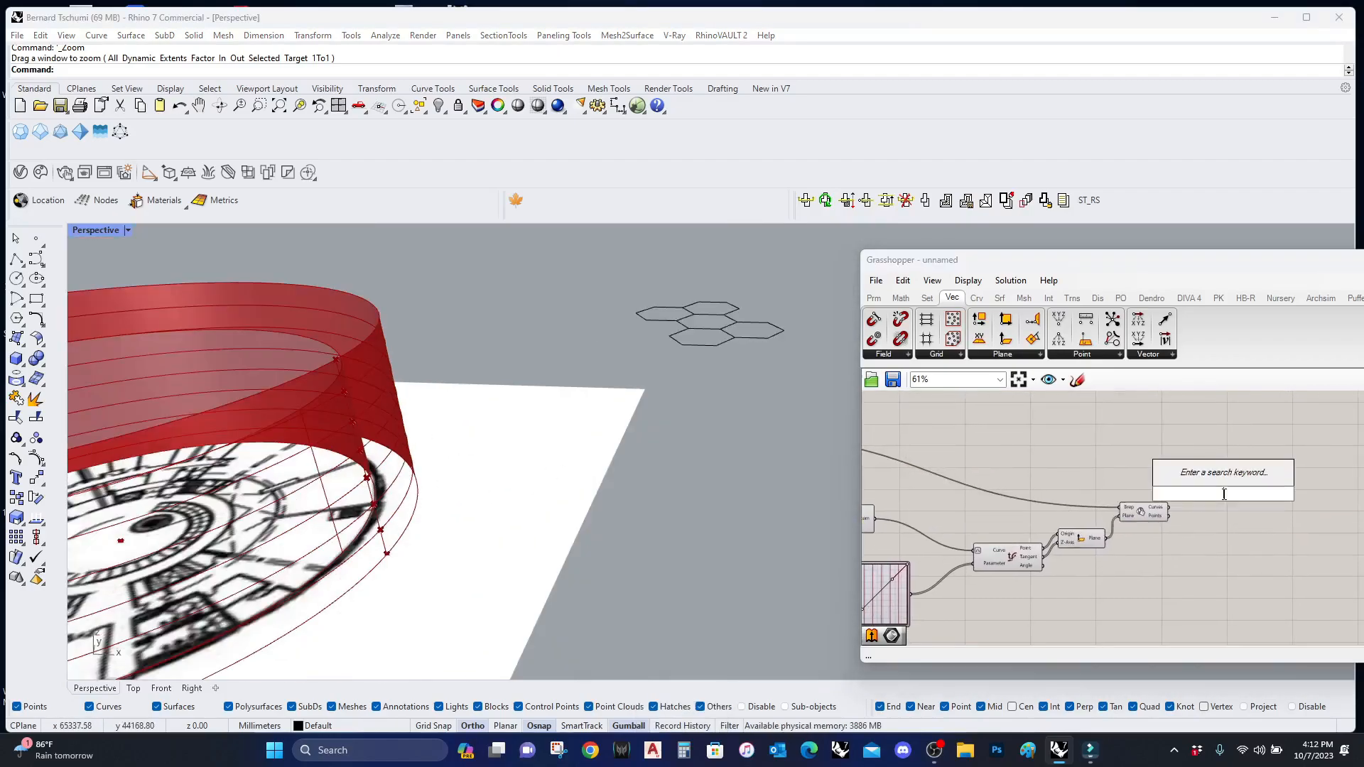
text(preview)
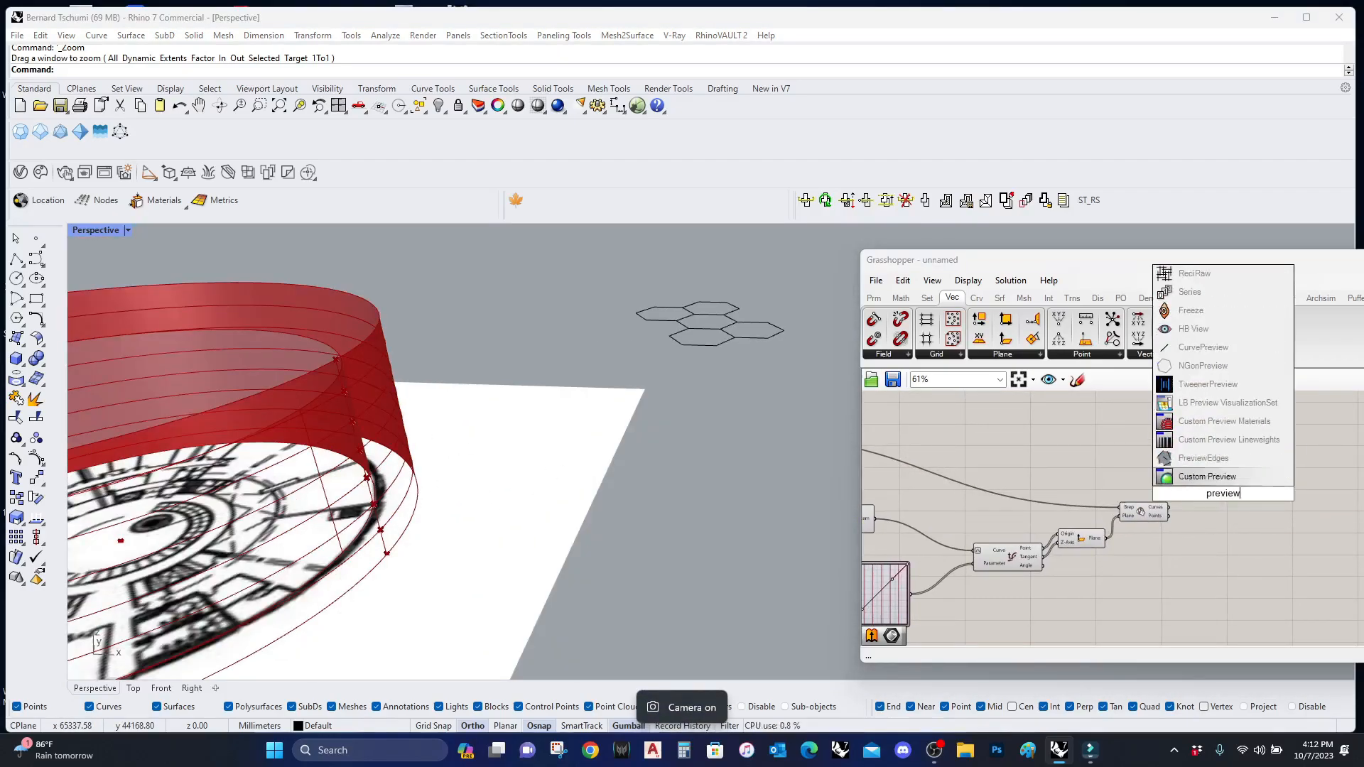
key(Return)
drag(1203, 491, 1169, 508)
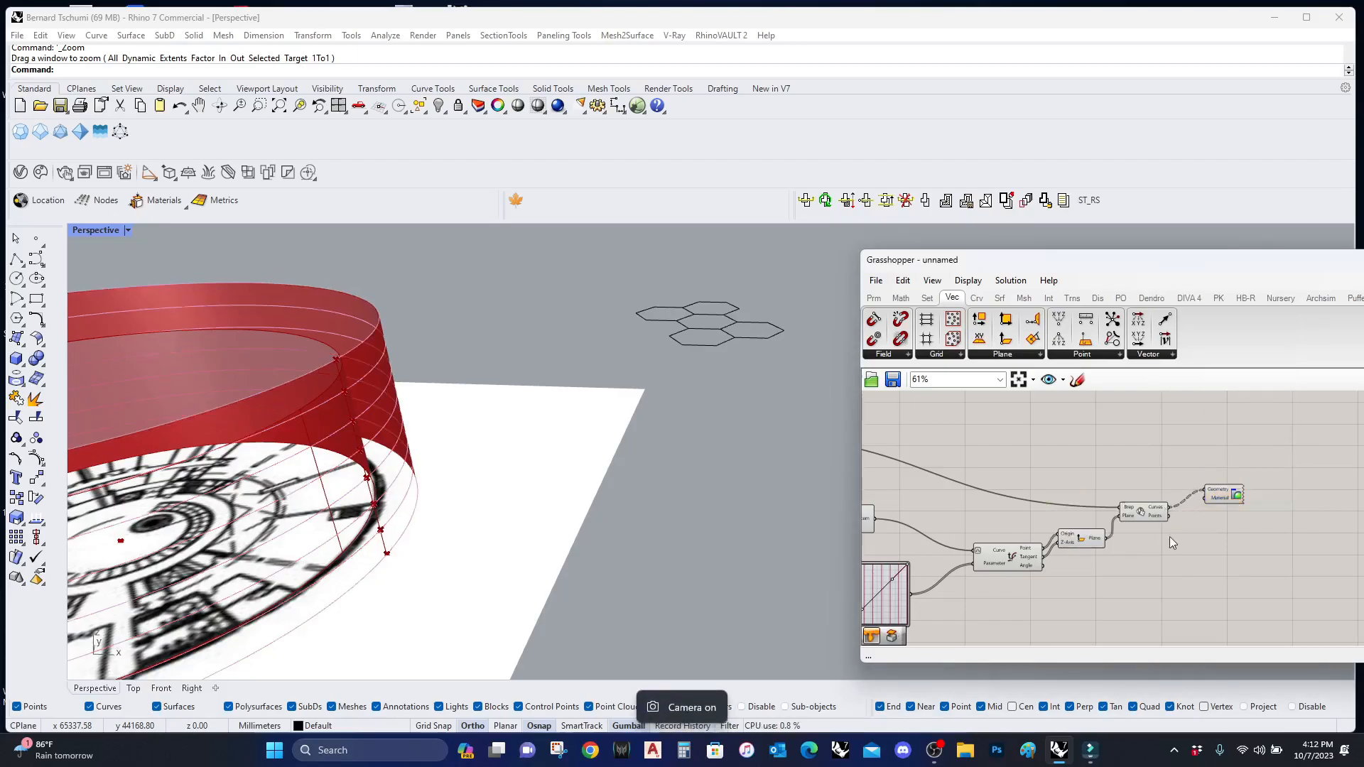
Step: Shift the Graph Mapper's lower Bezier handle slightly toward higher input values to vary the section curves' vertical spacing
right_drag(1105, 552, 1272, 493)
scroll(1103, 513, up, 3)
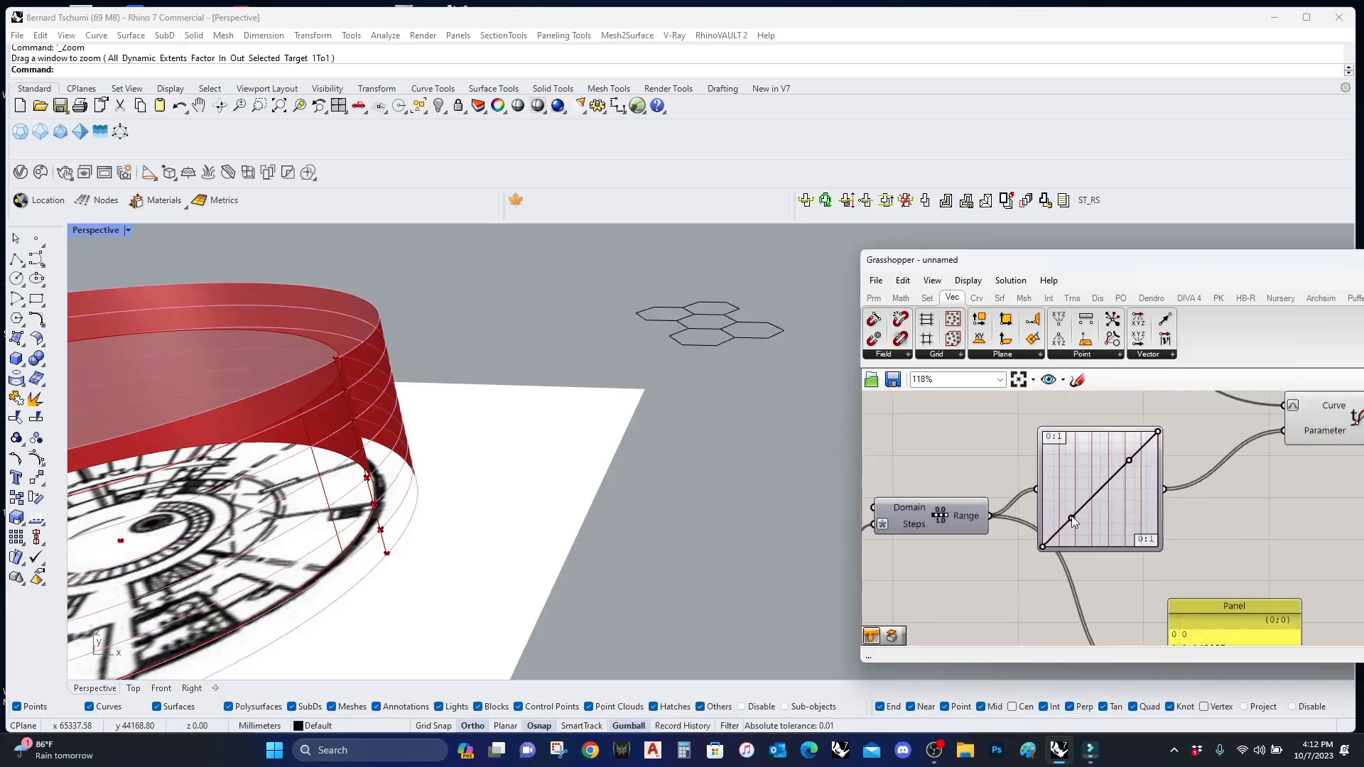
drag(1071, 507, 1085, 514)
scroll(701, 552, down, 10)
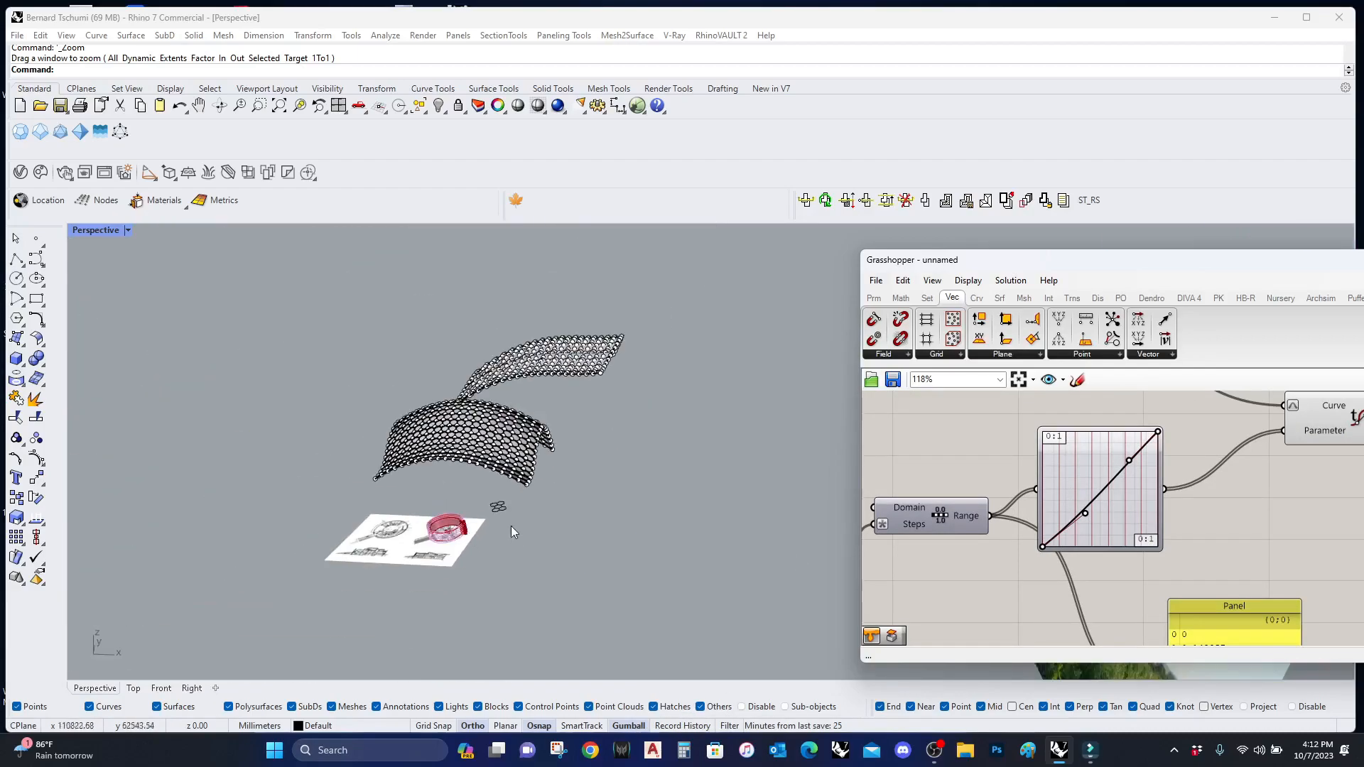
Step: Move the building reference photo along the X axis so it stands beside the red cylinder model
click(707, 566)
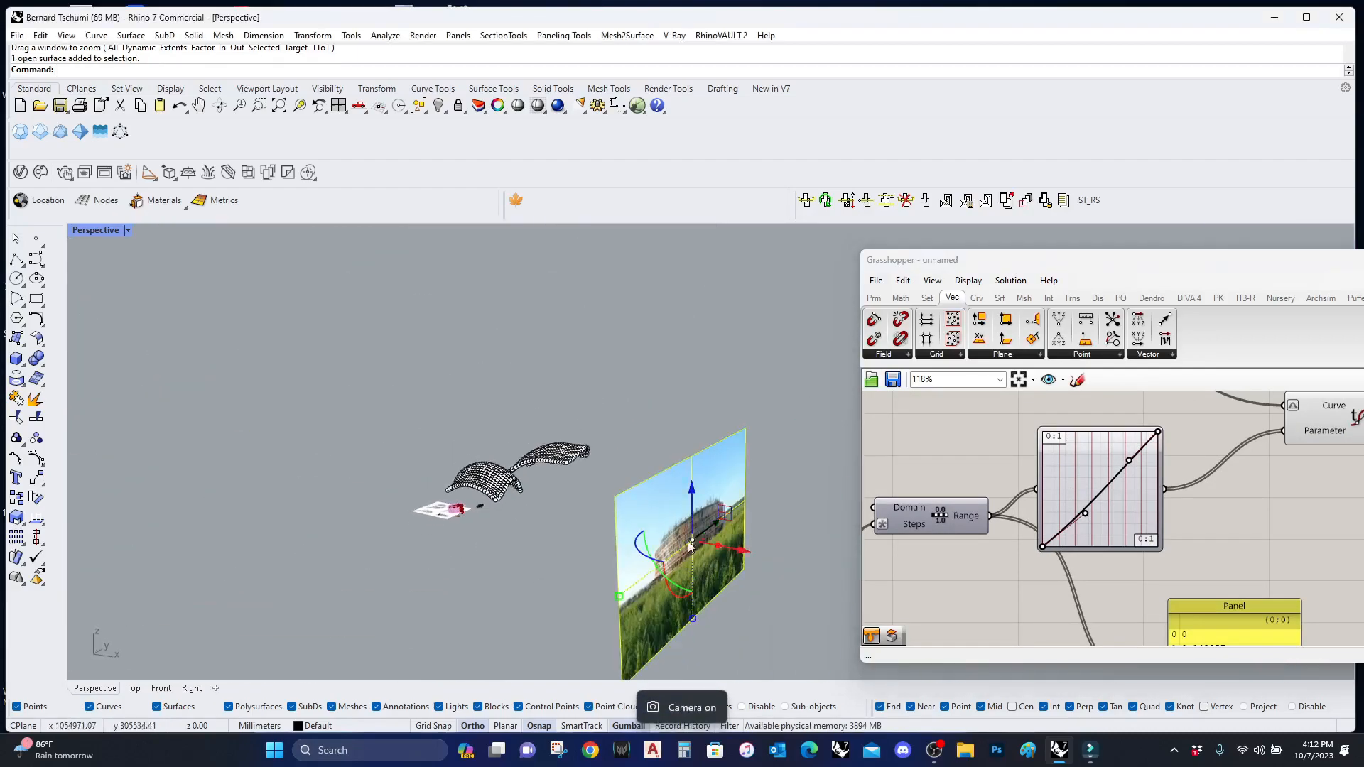
drag(705, 538, 390, 472)
drag(496, 501, 607, 527)
right_drag(607, 527, 491, 538)
text(z)
key(Return)
drag(484, 663, 390, 509)
scroll(602, 532, down, 4)
scroll(603, 538, up, 6)
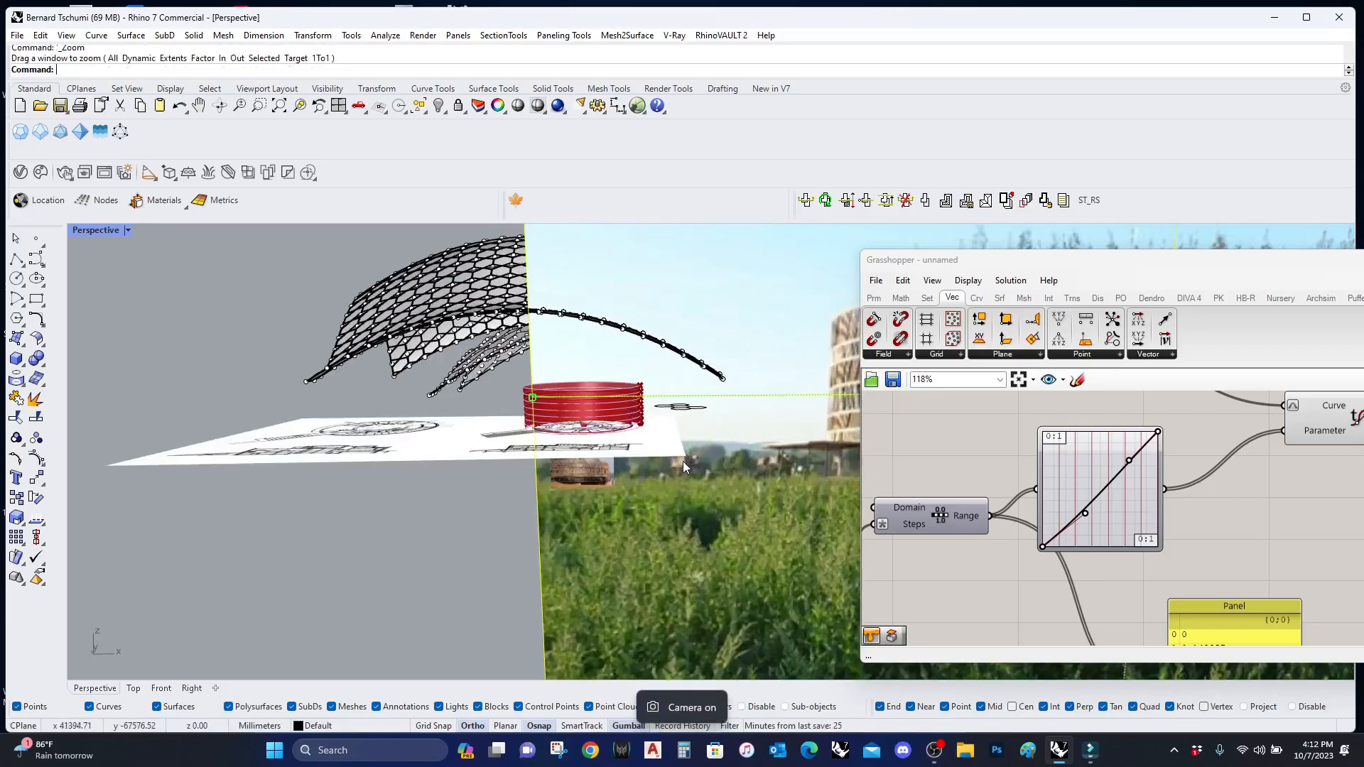
Step: Lower the Graph Mapper's upper Bezier handle and raise the lower one slightly, matching the band spacing in the reference photo
drag(1077, 261, 836, 527)
scroll(299, 352, down, 5)
scroll(334, 393, up, 2)
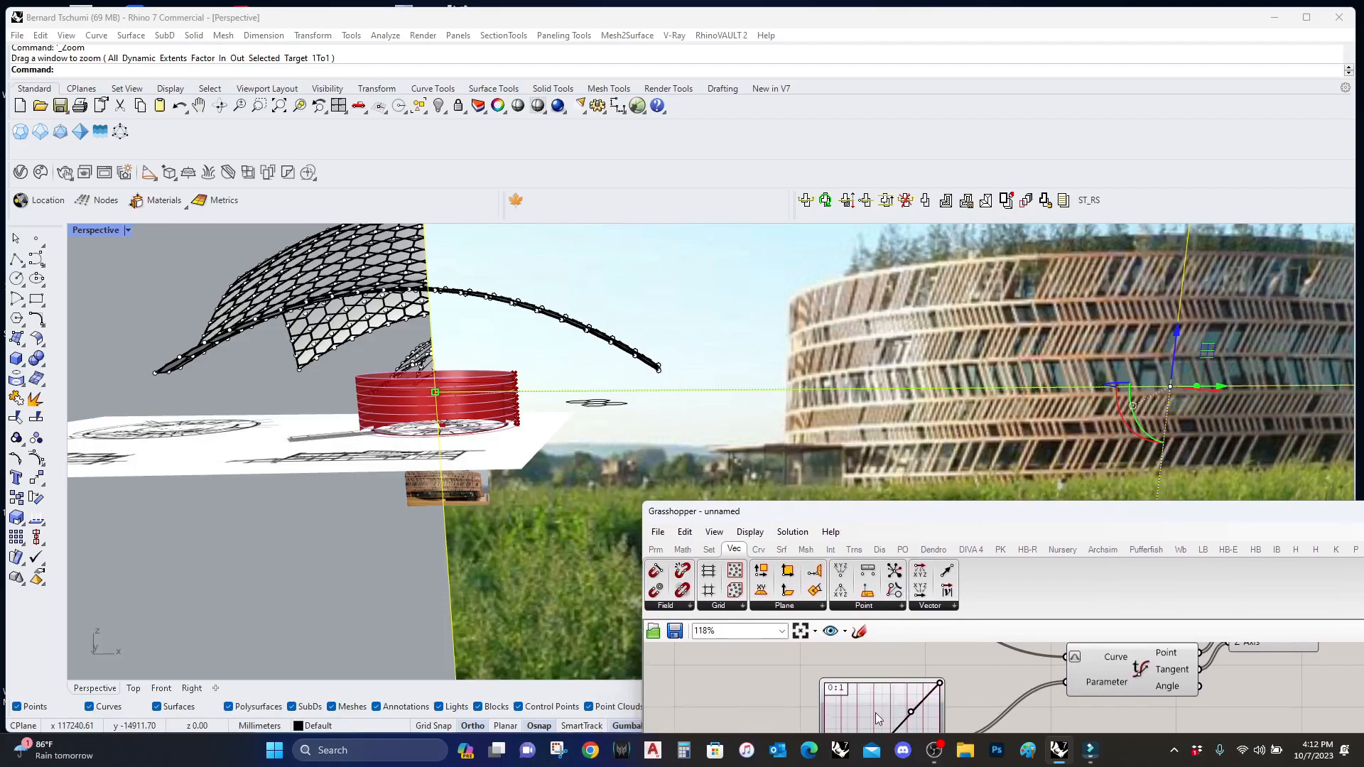
drag(875, 713, 875, 675)
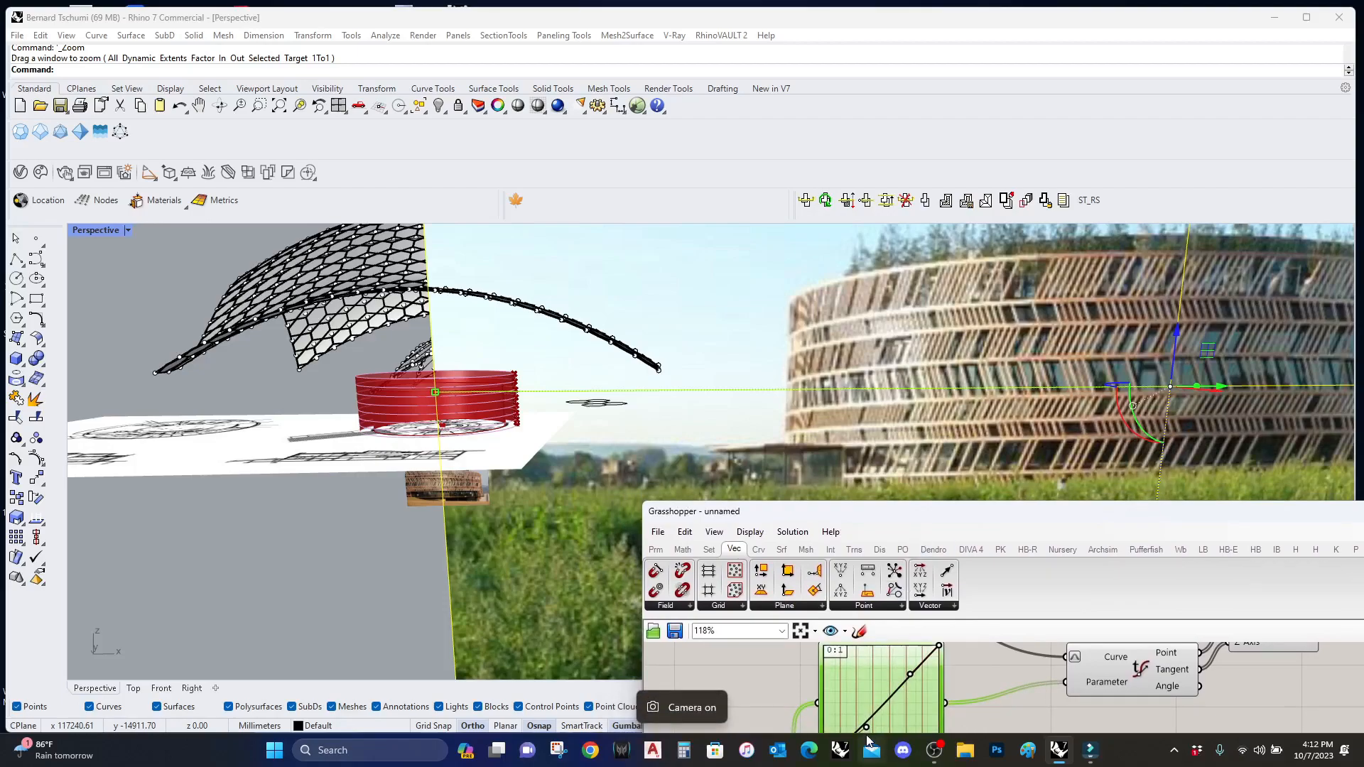
mouse_move(868, 724)
mouse_down()
mouse_move(856, 706)
mouse_move(867, 722)
mouse_up()
mouse_move(910, 675)
mouse_down()
mouse_move(877, 673)
mouse_move(909, 690)
mouse_up()
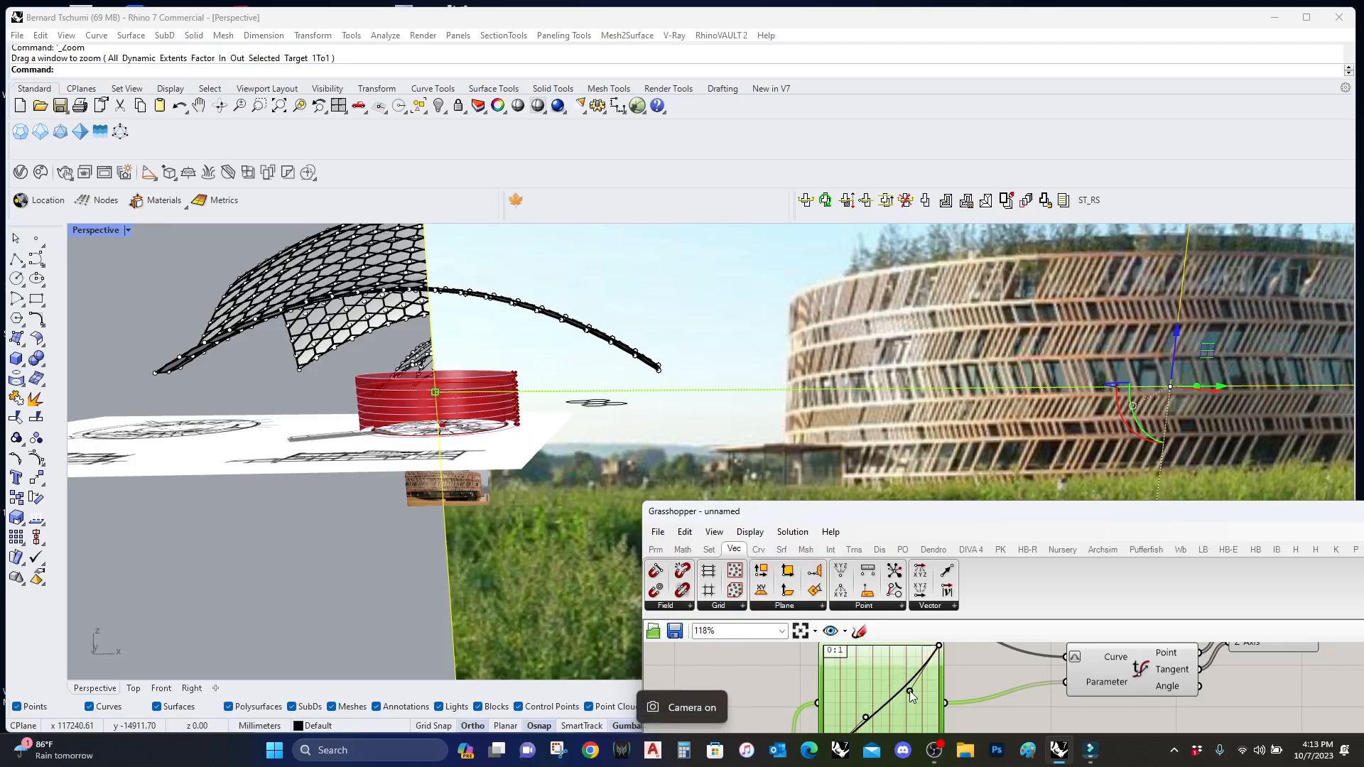
mouse_move(846, 714)
right_down()
mouse_move(828, 642)
mouse_move(854, 680)
mouse_move(850, 702)
right_up()
drag(841, 663, 840, 668)
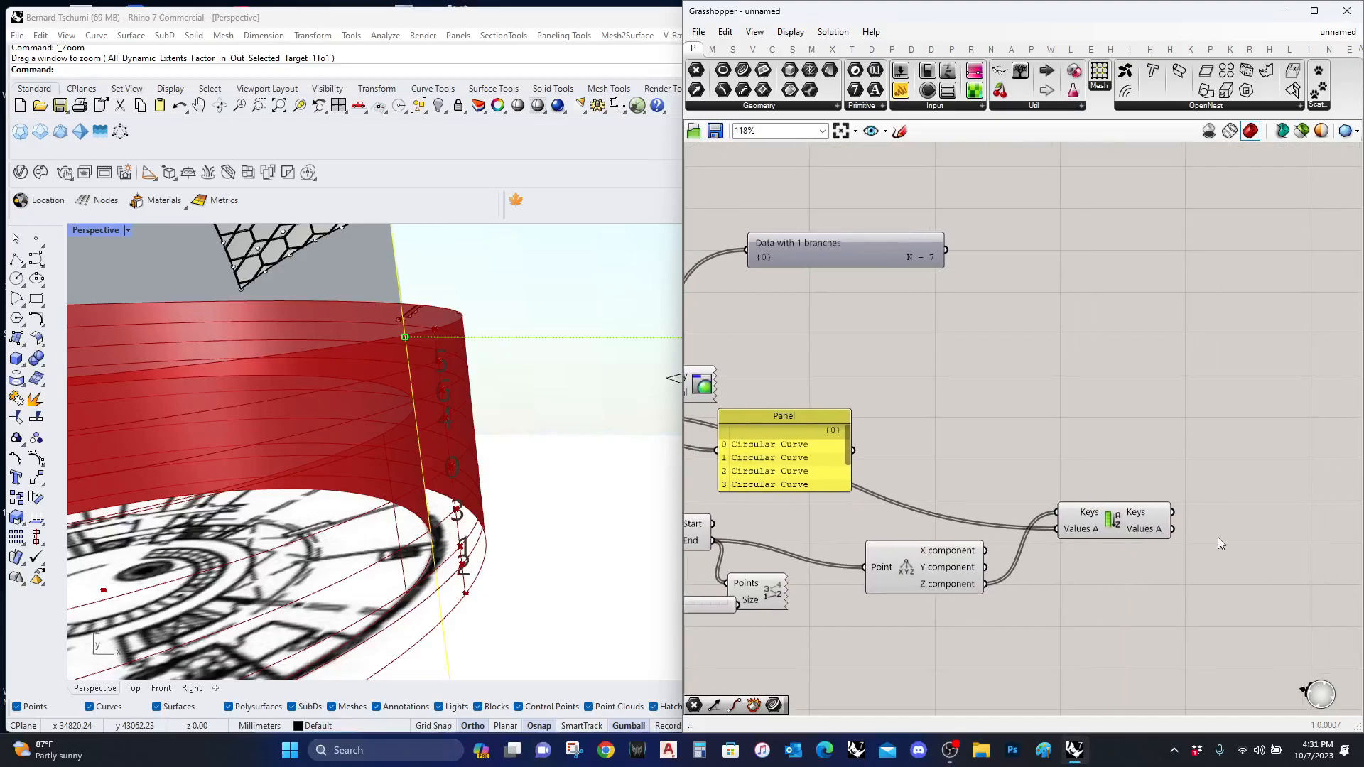
Step: Add a Curve parameter fed by Sort List's Values A output and connect it to a new End Points component
double_click(1217, 539)
text(curve)
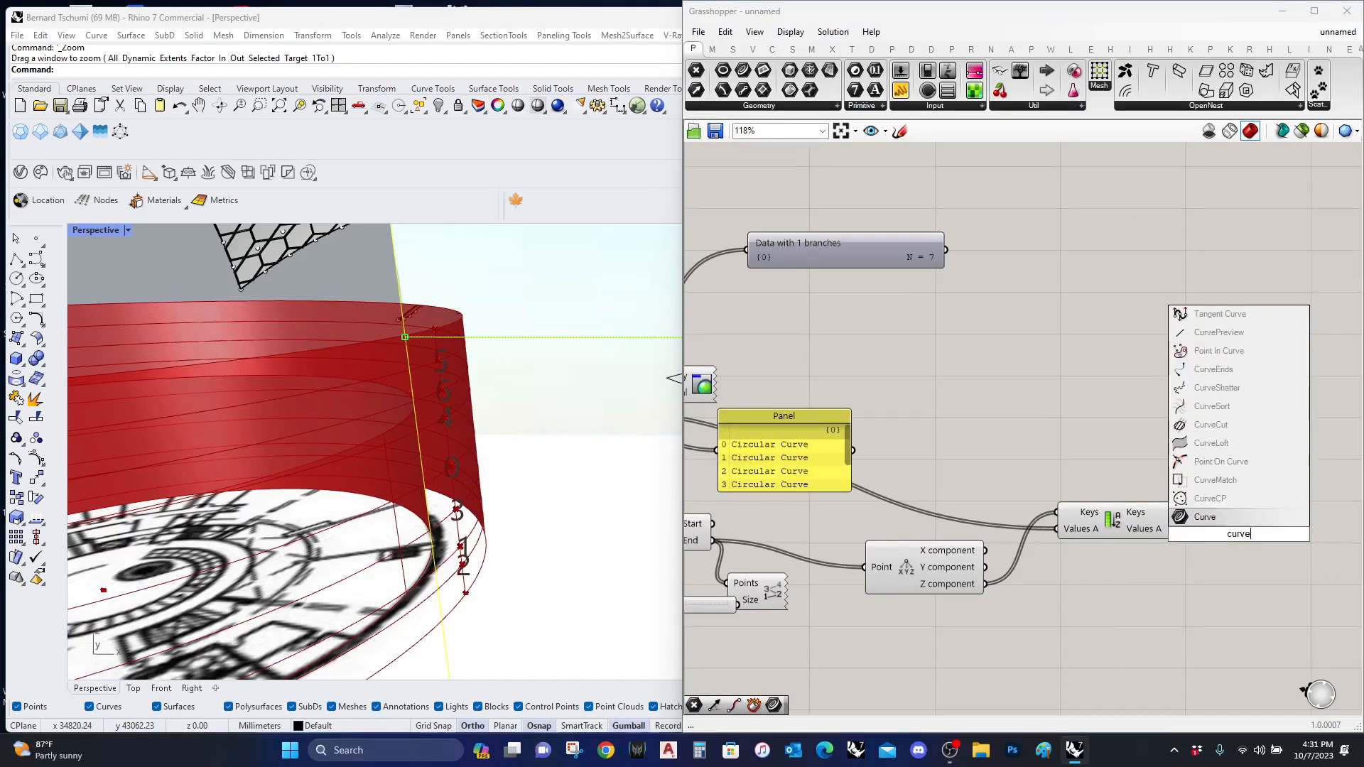
key(Return)
drag(1211, 536, 1212, 538)
scroll(1209, 542, down, 2)
right_drag(1239, 554, 1139, 552)
scroll(1140, 551, up, 2)
double_click(1140, 551)
text(end)
key(Return)
drag(1096, 548, 1112, 514)
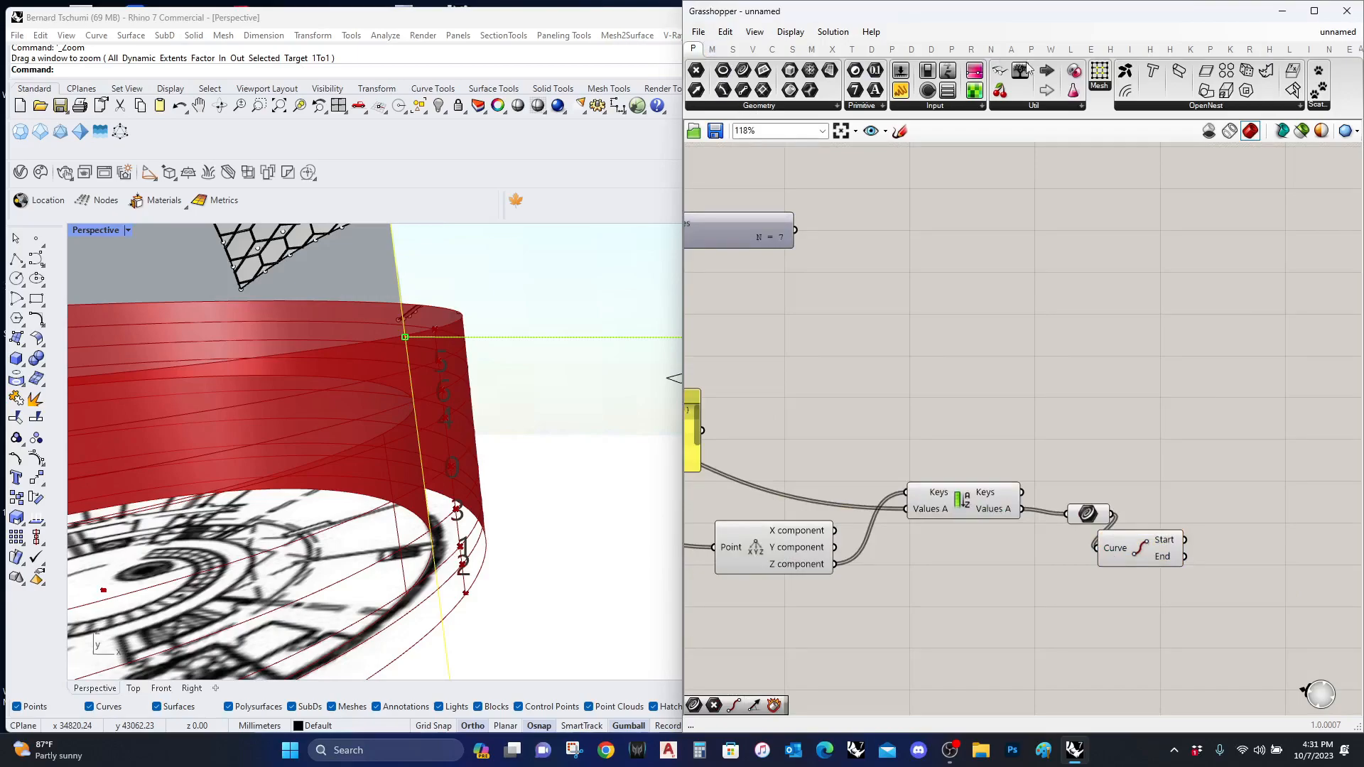
Step: Place the component that displays name labels above every component on the canvas
drag(999, 69, 963, 190)
double_click(1123, 574)
click(1040, 584)
Step: Move the Point List and its size slider beside the new End Points, feed it the End output, and check the numbering
scroll(1040, 584, down, 5)
scroll(901, 628, up, 3)
right_drag(894, 605, 982, 588)
drag(984, 576, 1243, 494)
scroll(1346, 569, up, 3)
right_drag(468, 552, 365, 508)
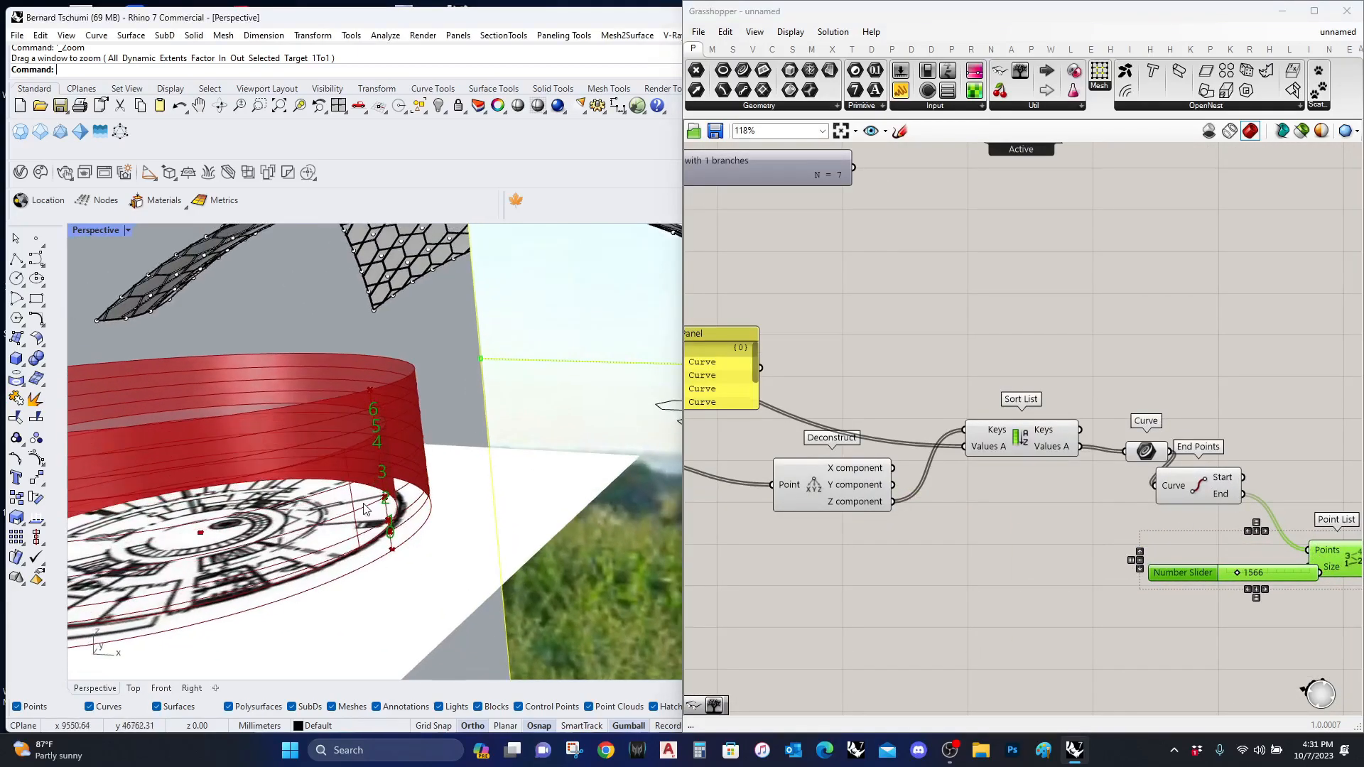
scroll(364, 509, up, 2)
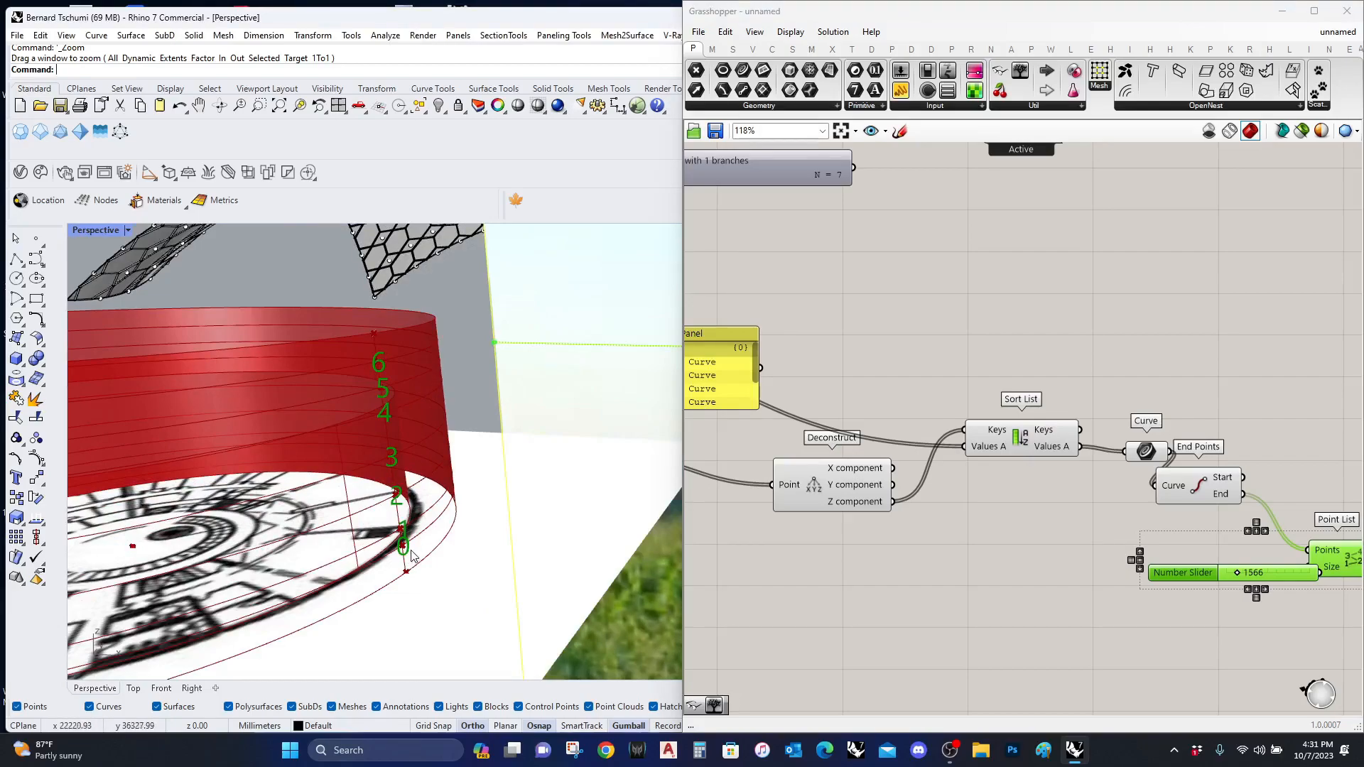
scroll(1174, 637, down, 3)
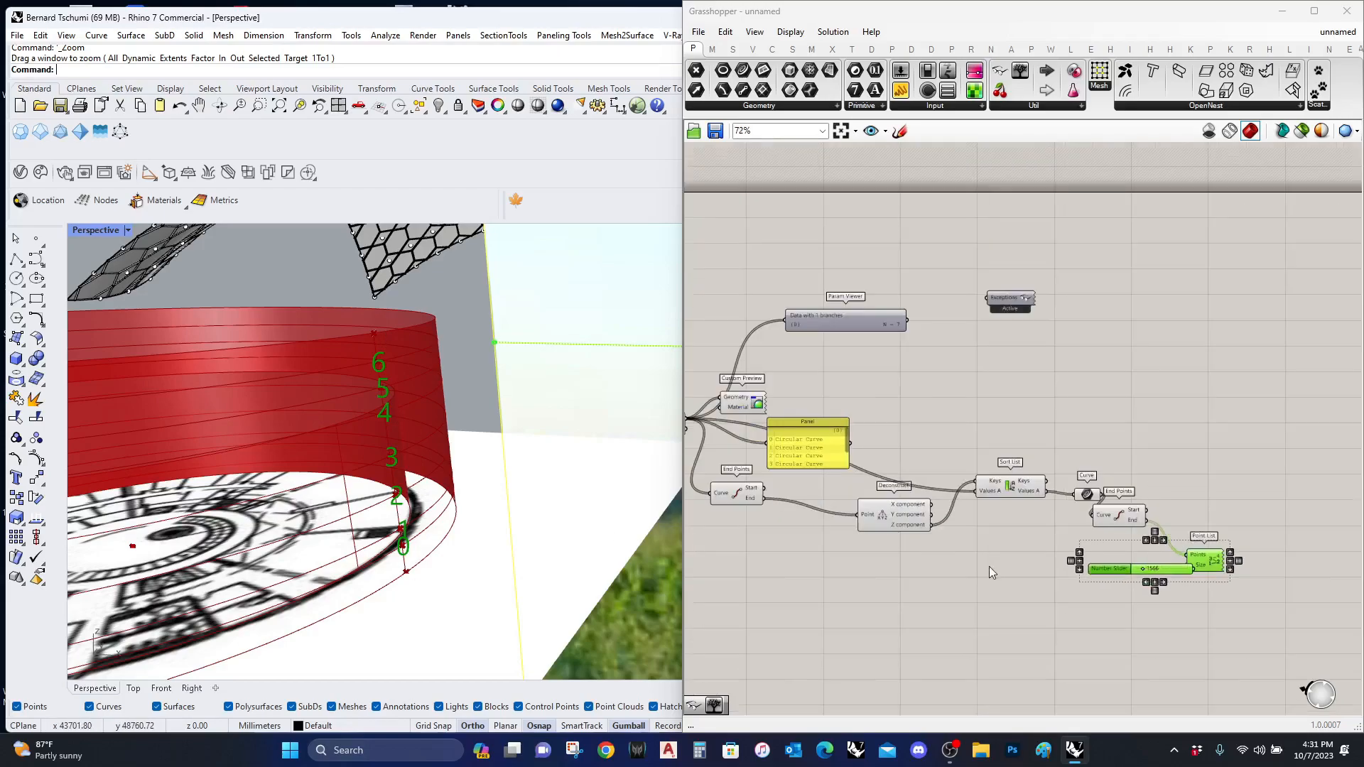
Step: Examine the outer cylinder's Extrude result and its base edge against the numbered section curves
right_drag(831, 540, 1016, 539)
right_drag(739, 487, 1104, 532)
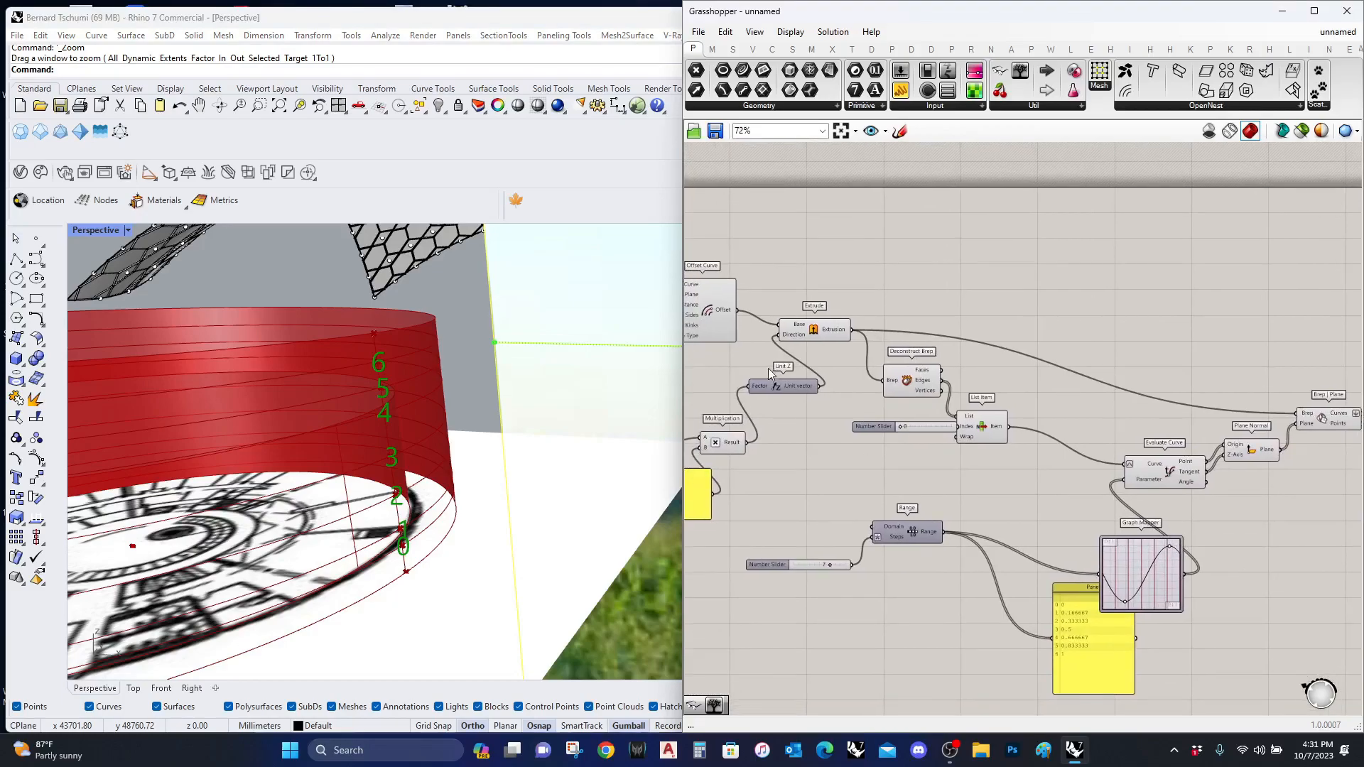
right_drag(771, 371, 894, 423)
click(913, 392)
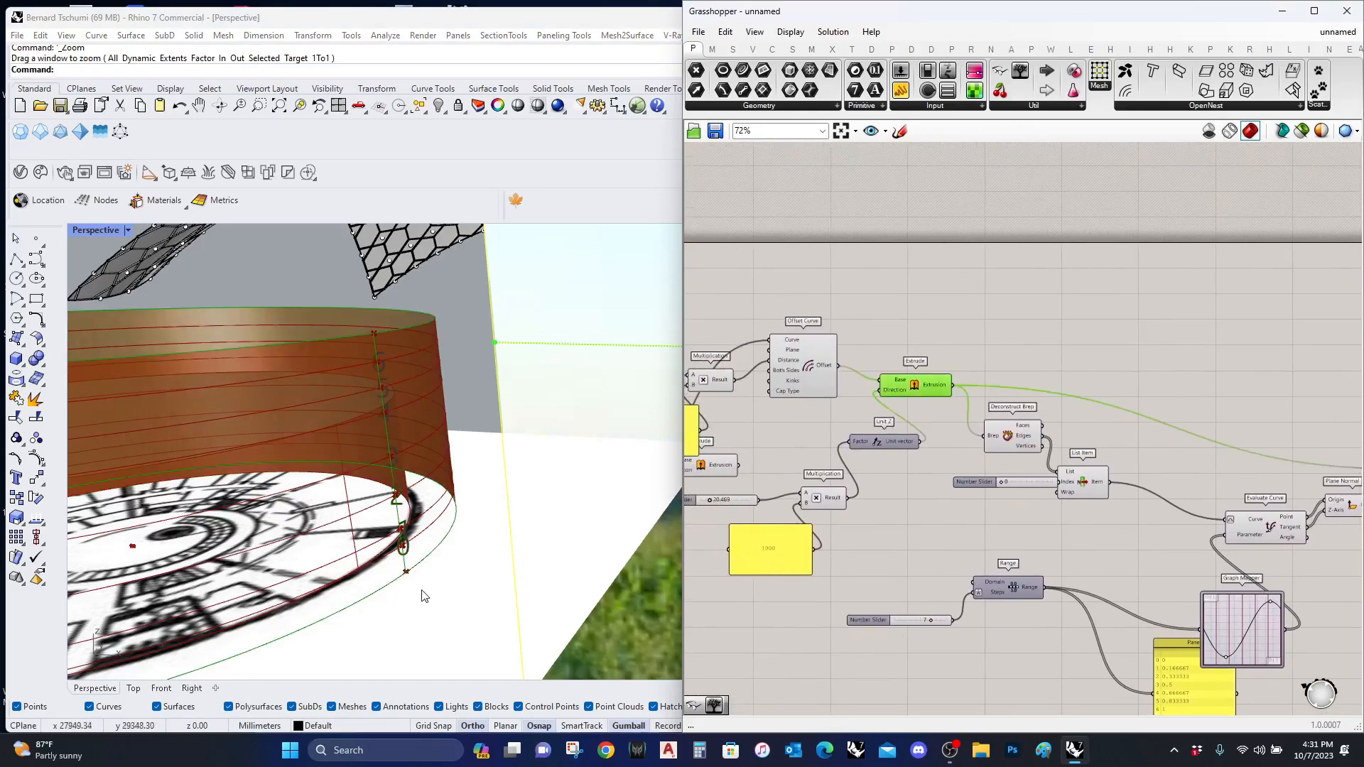
click(1063, 367)
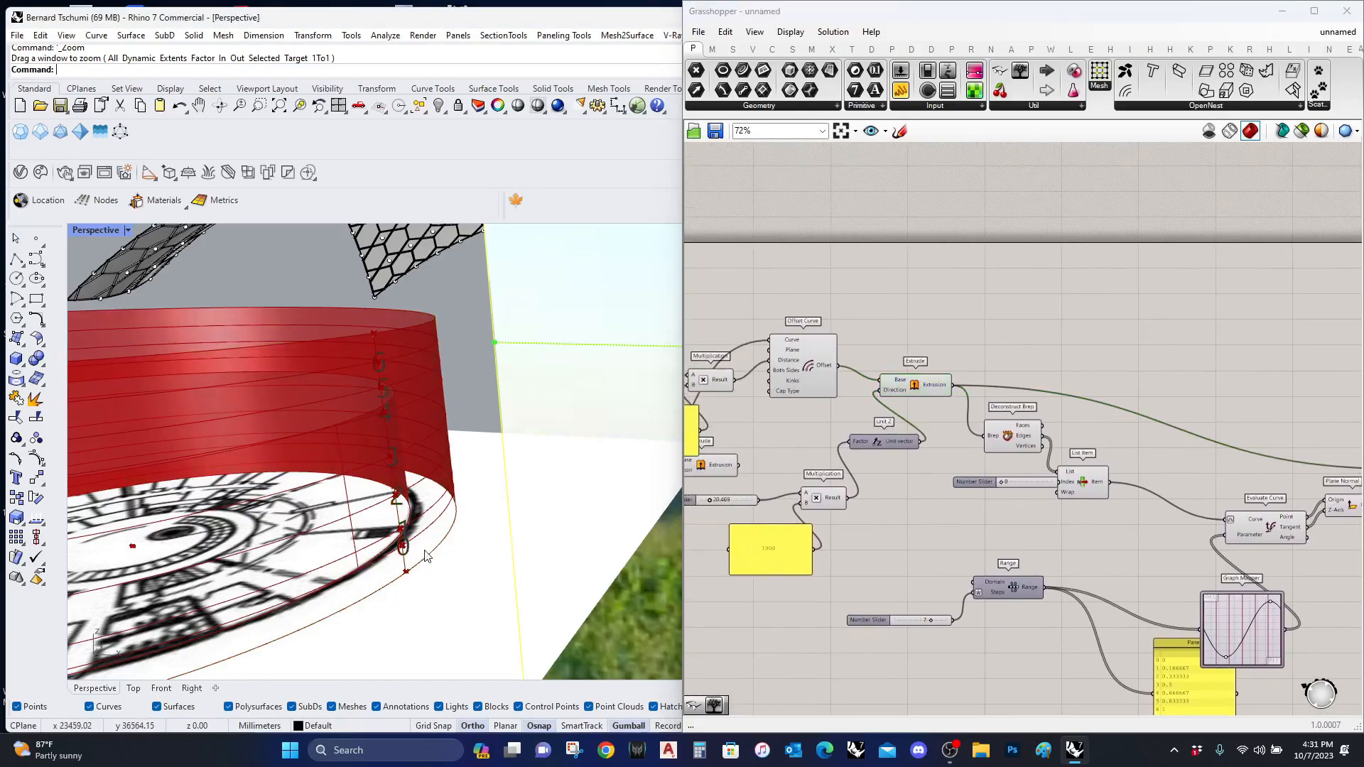
scroll(390, 574, up, 4)
scroll(390, 574, down, 2)
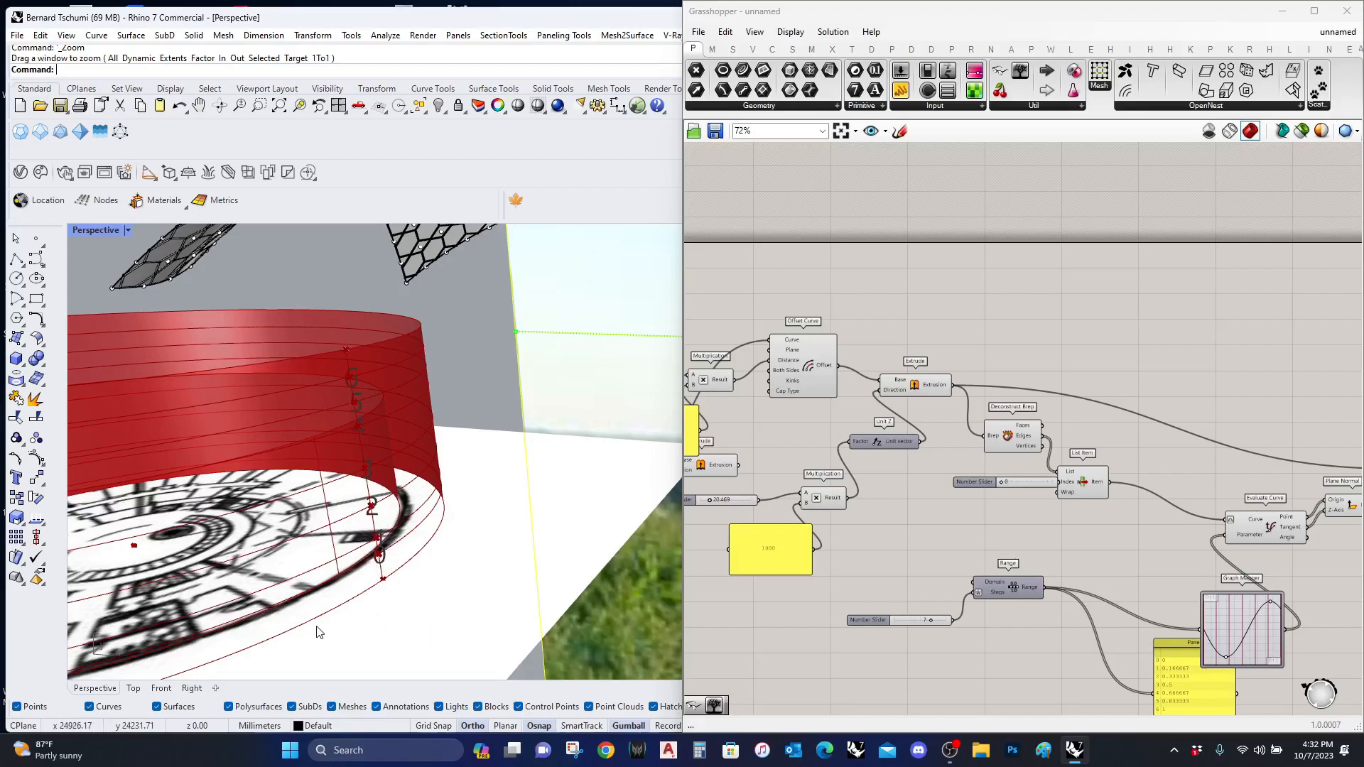
scroll(1149, 585, down, 1)
scroll(346, 459, down, 5)
scroll(654, 491, up, 4)
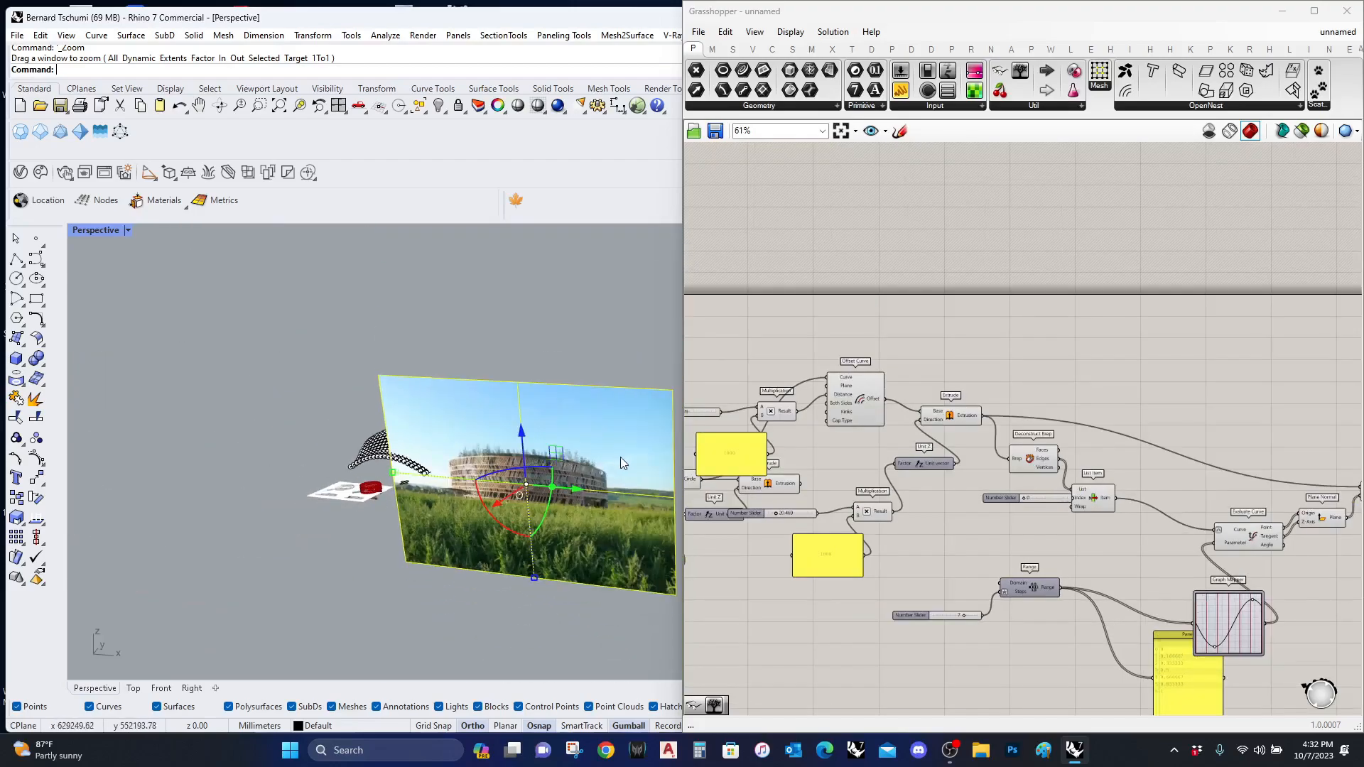
scroll(663, 498, down, 4)
scroll(341, 506, up, 4)
scroll(341, 506, up, 3)
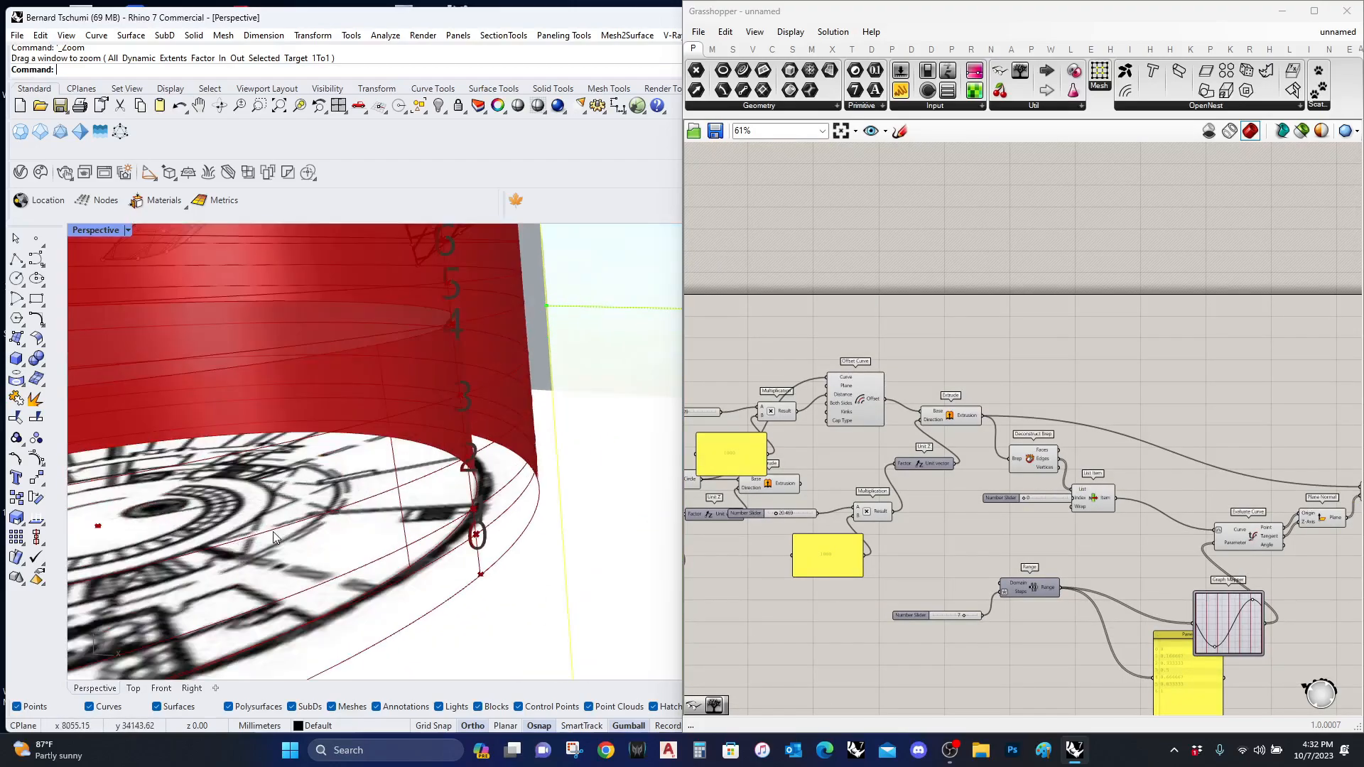
scroll(1151, 580, down, 1)
Step: Duplicate the List Item of the Deconstruct Brep edges with its slider and set the copy's index to 2
right_drag(1151, 580, 788, 532)
right_drag(1059, 600, 1251, 552)
scroll(1098, 467, up, 3)
double_click(1209, 370)
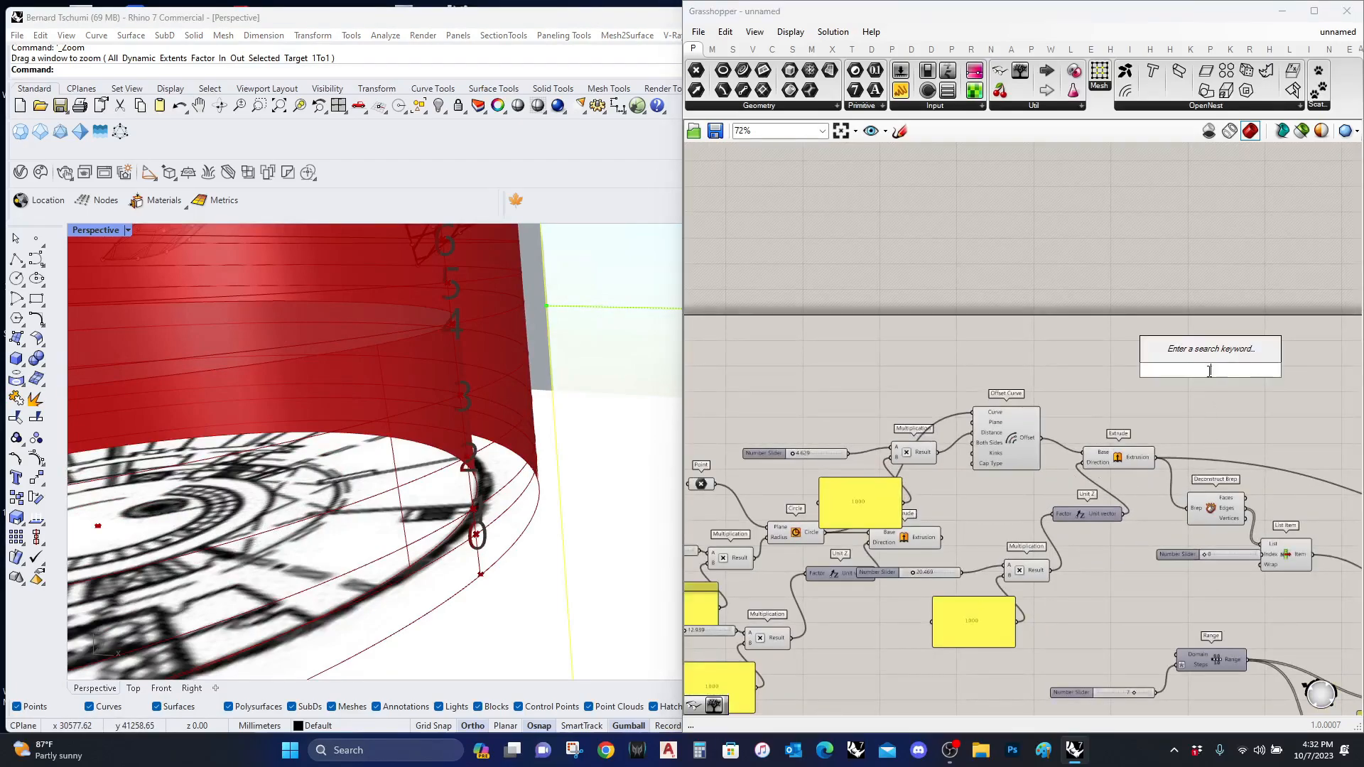
key(Escape)
right_drag(1202, 506, 1023, 531)
scroll(1068, 508, up, 3)
drag(1131, 639, 1038, 565)
alt+drag(1125, 605, 1258, 309)
click(1255, 372)
click(1232, 306)
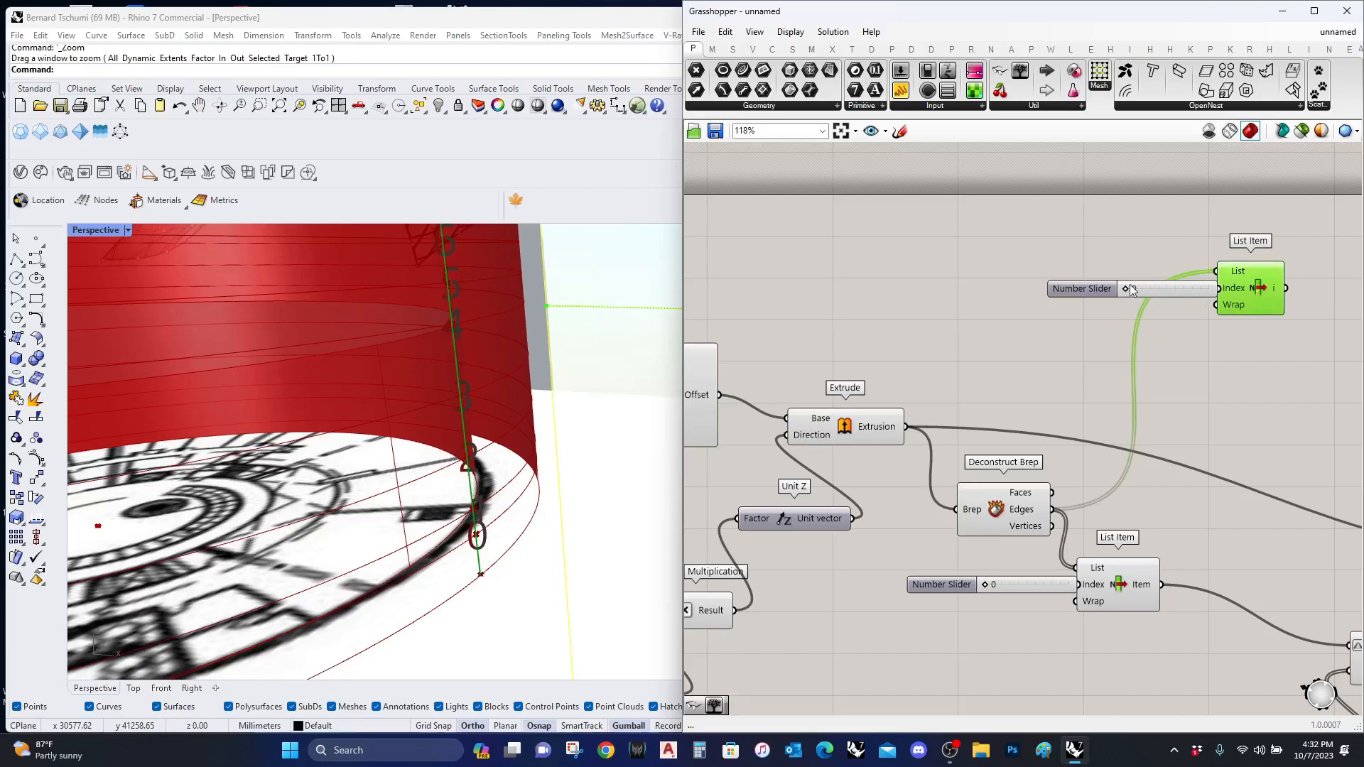
drag(1124, 289, 973, 339)
Step: Move the duplicated List Item and its index slider to the end of the definition, below the Point List
scroll(1002, 390, down, 3)
scroll(846, 402, down, 6)
scroll(995, 491, up, 7)
right_drag(991, 292, 1181, 518)
scroll(1045, 426, up, 3)
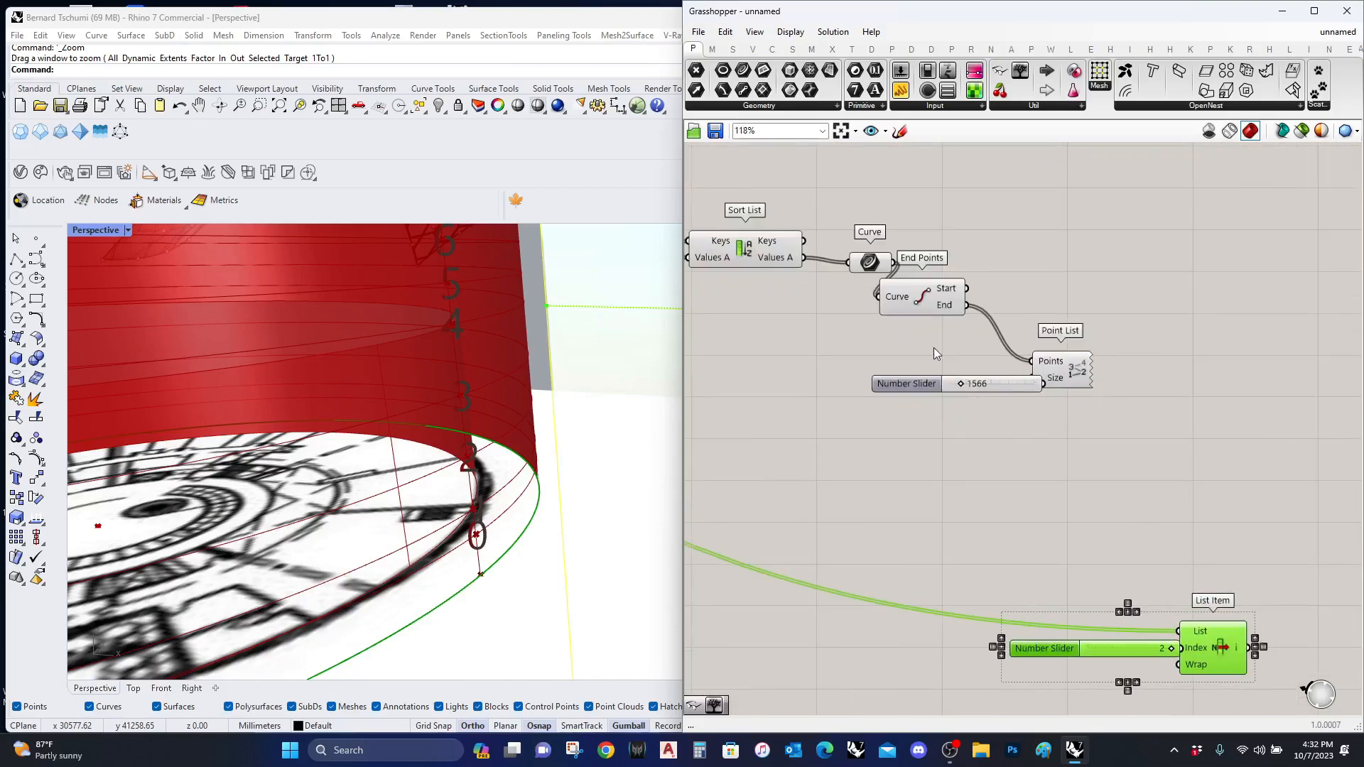
Step: Add a List Item fed by the sorted Curve parameter and place it above the duplicated edge List Item
drag(883, 251, 773, 455)
mouse_move(776, 457)
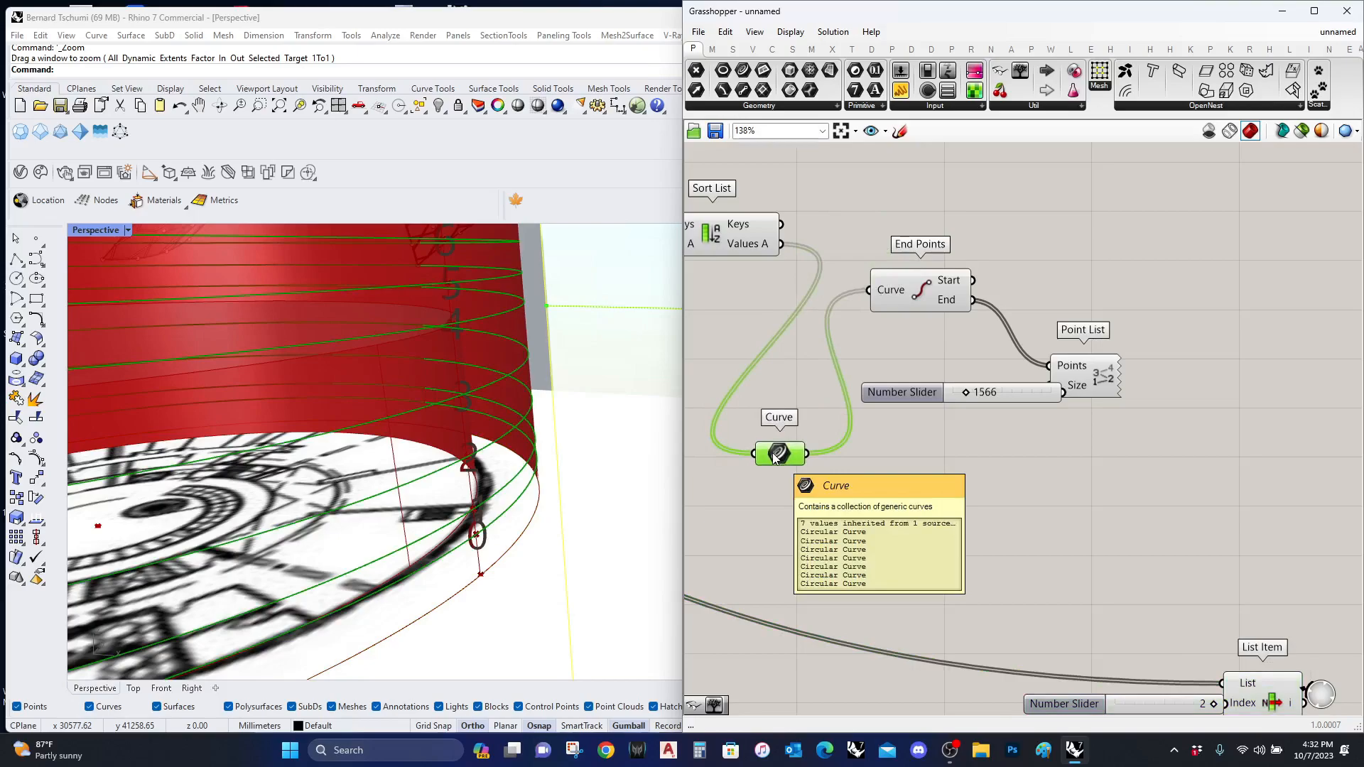
double_click(992, 501)
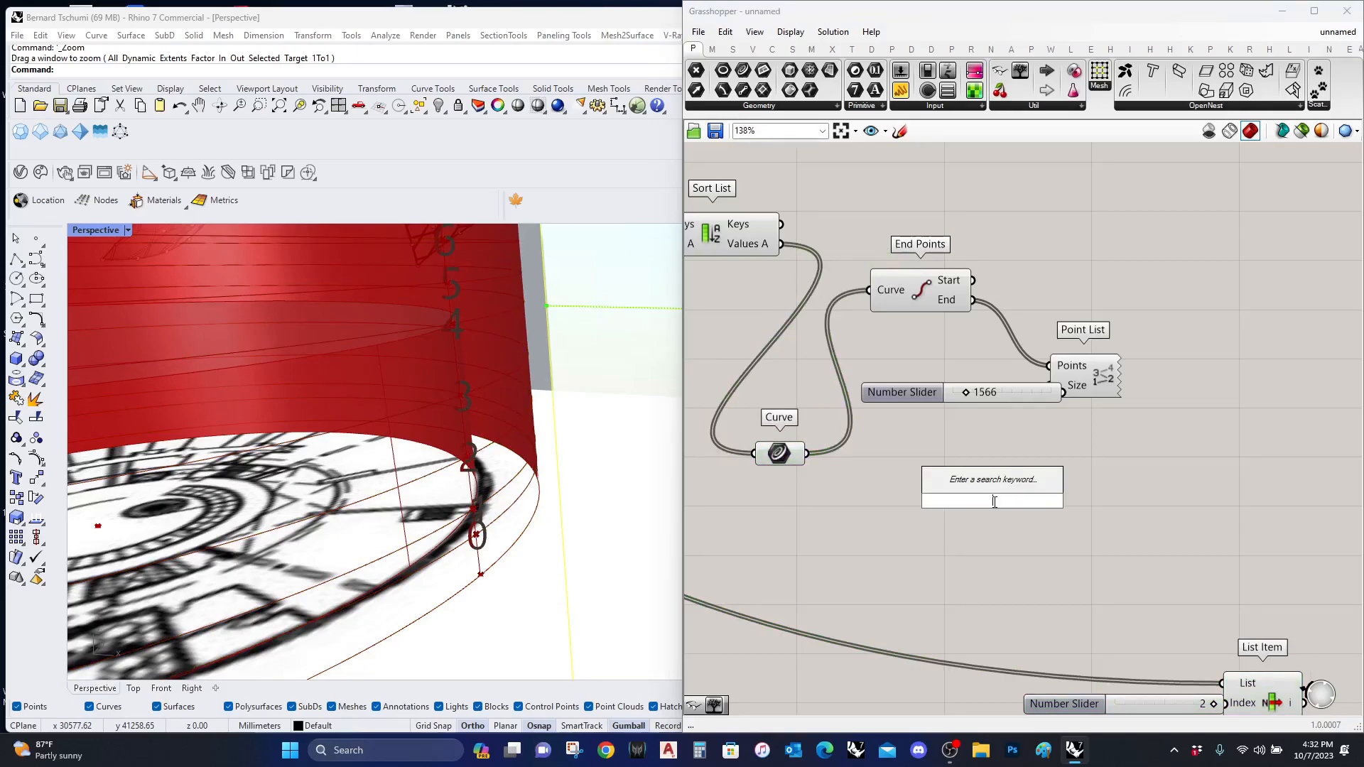
text(list item)
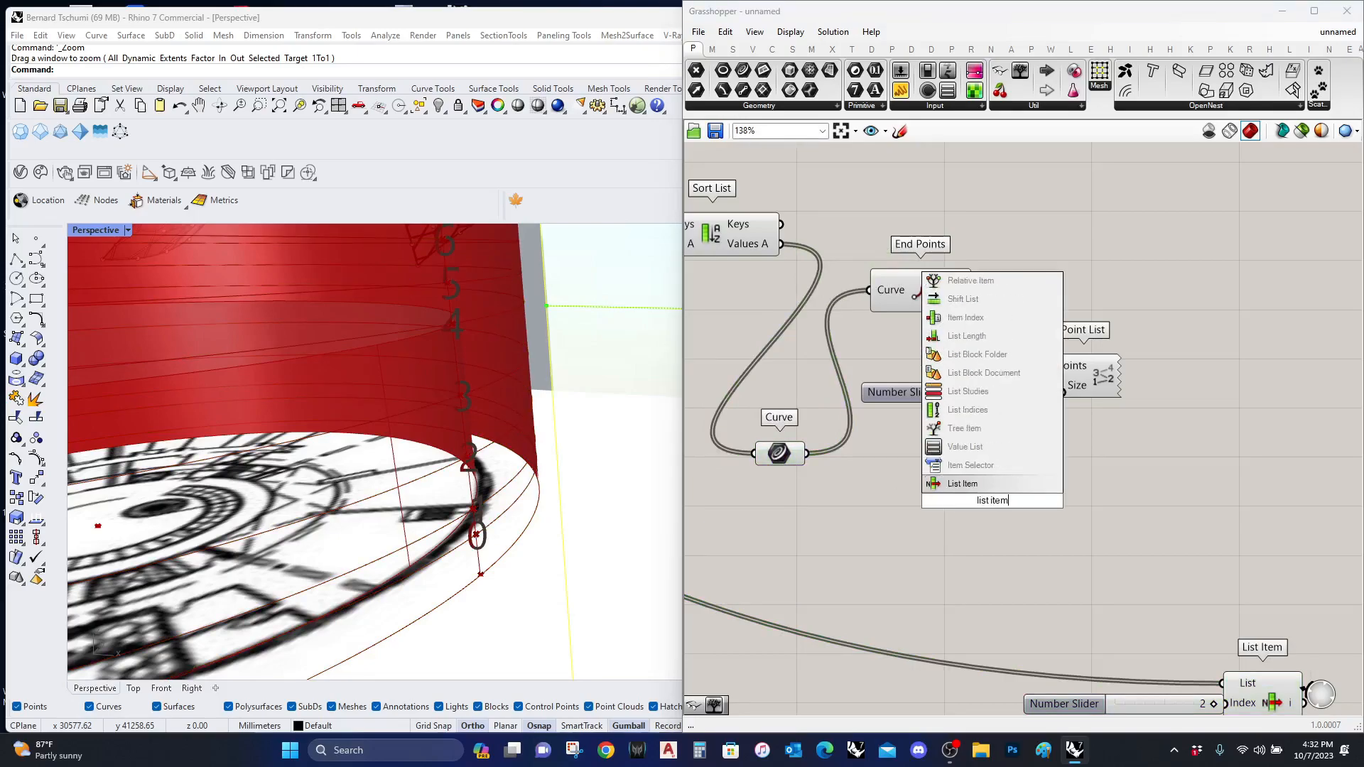
key(Return)
drag(943, 481, 803, 466)
click(994, 505)
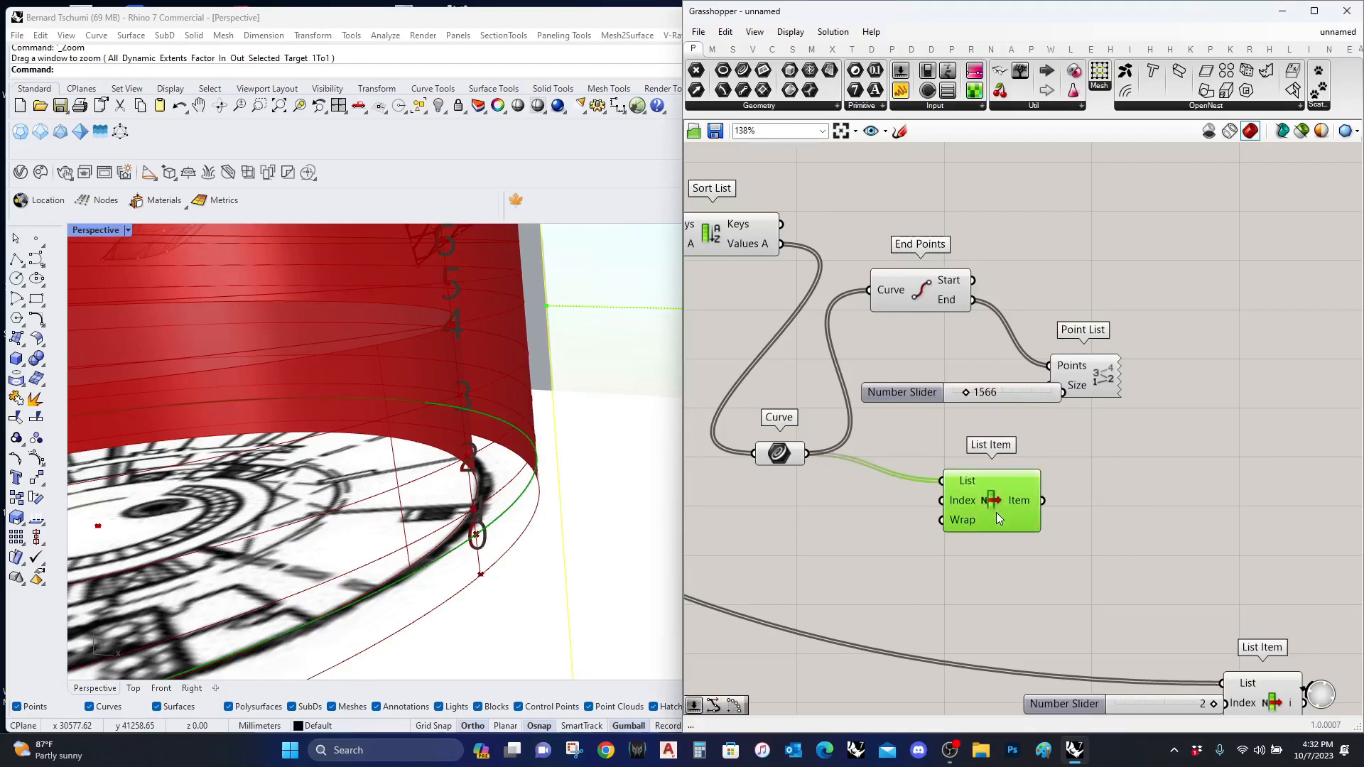
drag(994, 505, 1179, 521)
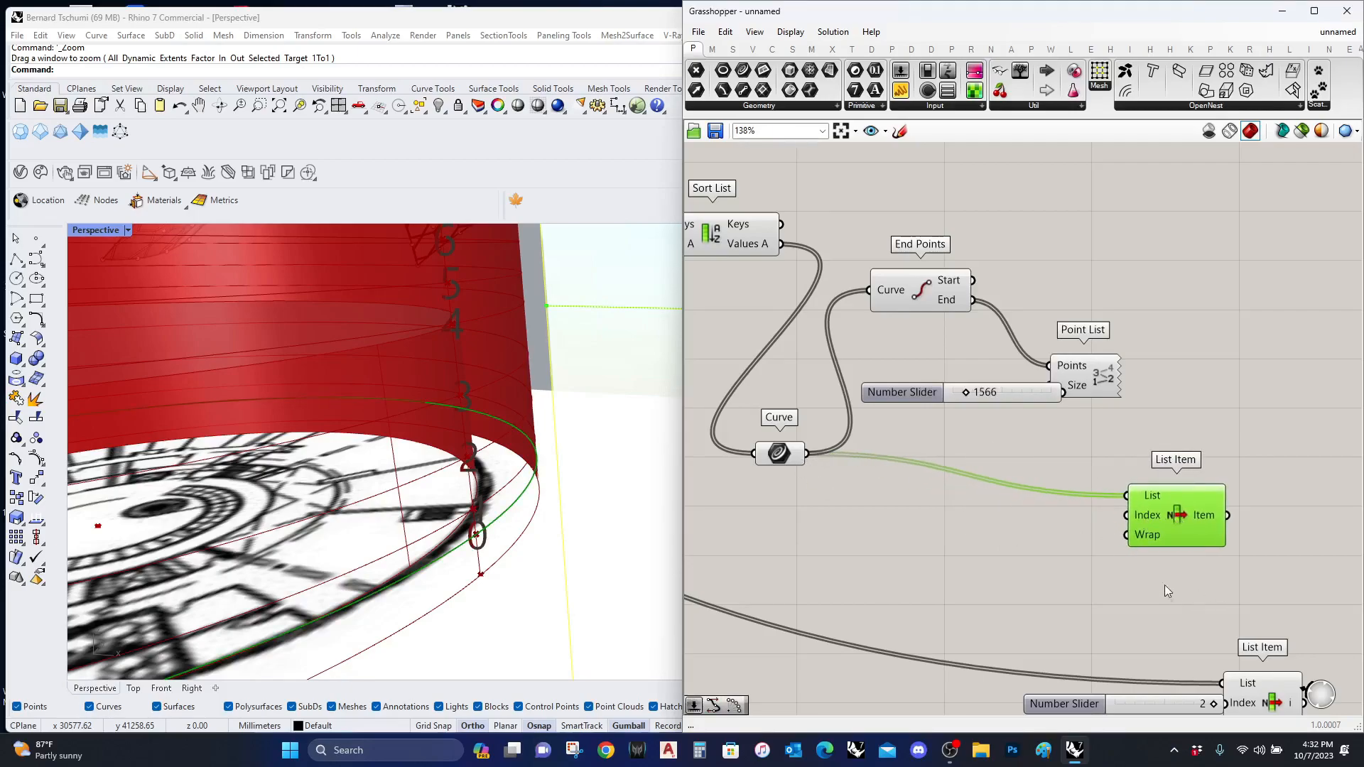
right_drag(1195, 591, 854, 555)
click(957, 611)
drag(881, 441, 939, 428)
Step: Add a Divide Curve component and connect the sorted curves' List Item output to its Curve input
click(1183, 458)
double_click(1184, 458)
text(divide)
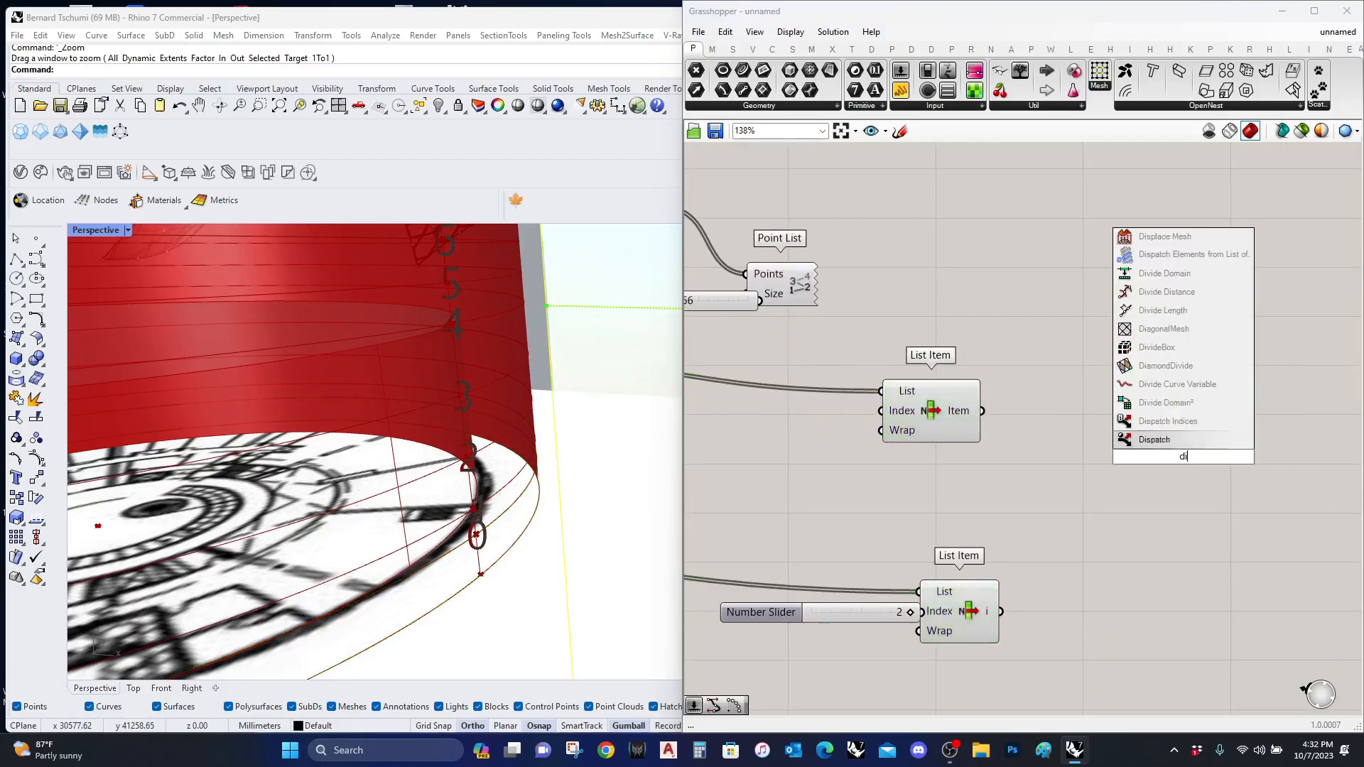
click(1162, 421)
drag(983, 411, 1092, 425)
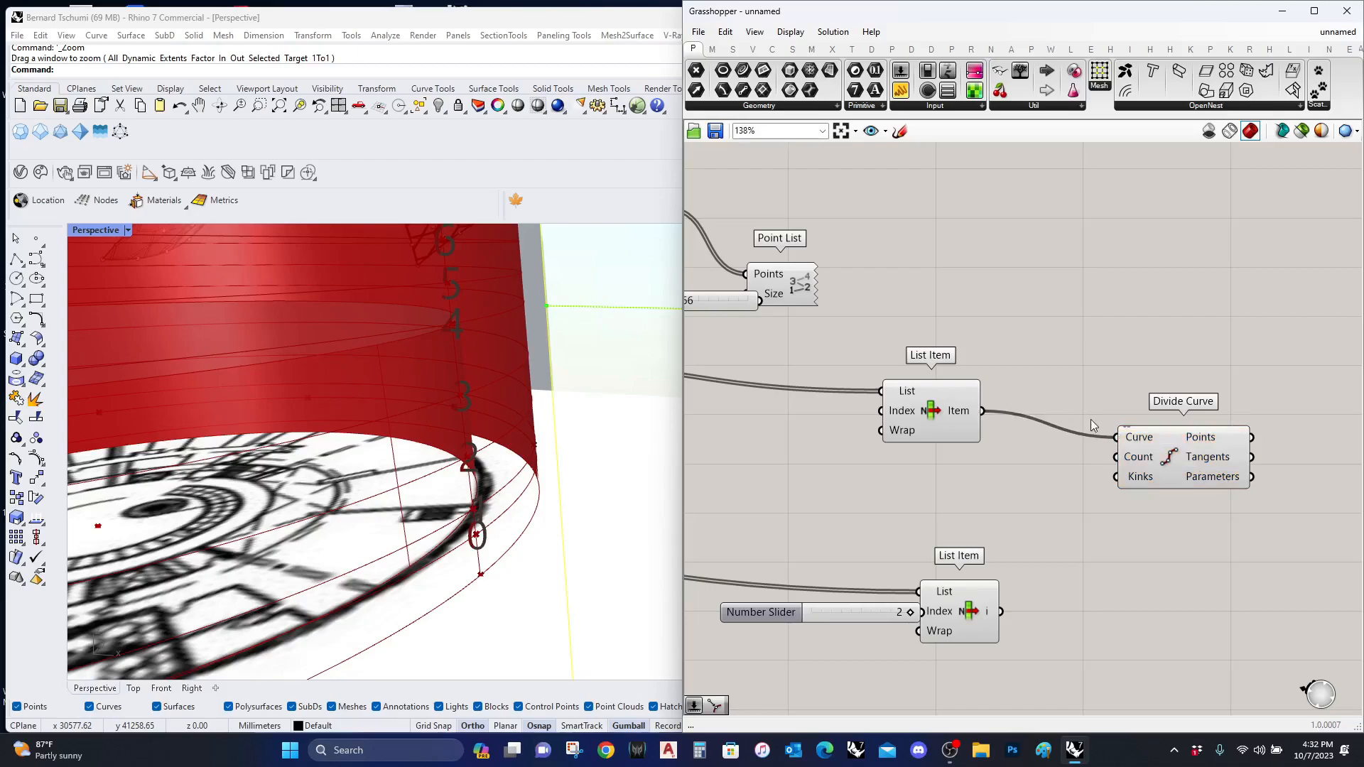
Step: Add a number slider below the List Item and set its maximum to 120
double_click(854, 514)
text(slider)
key(Return)
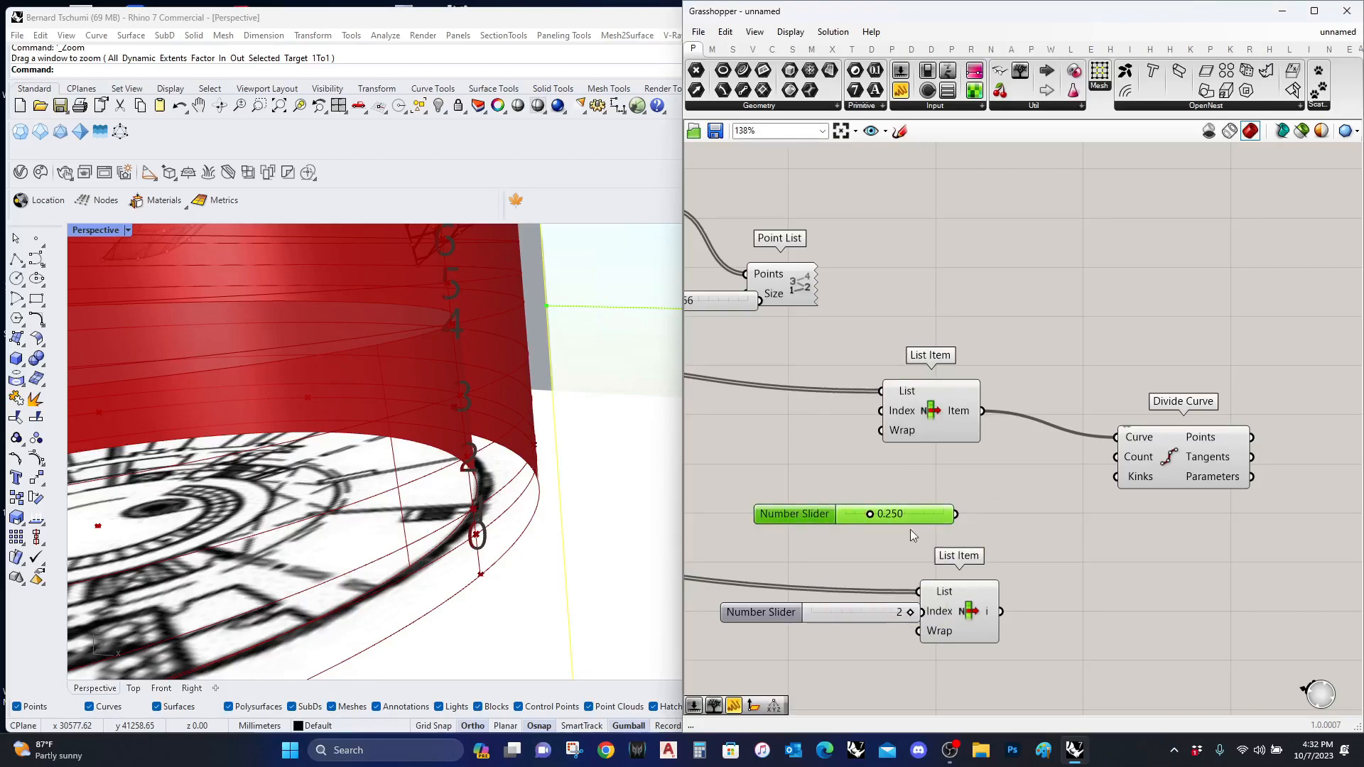
double_click(811, 514)
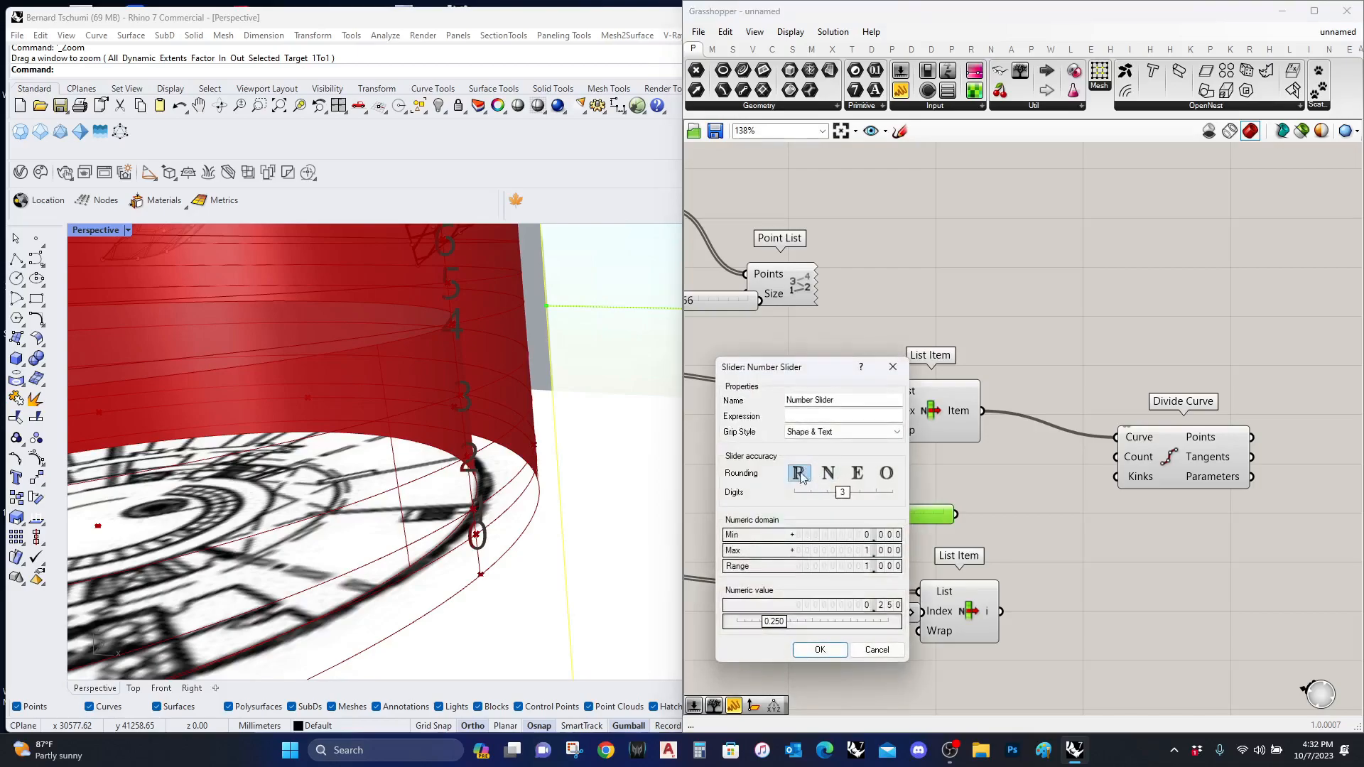
double_click(858, 551)
text(120)
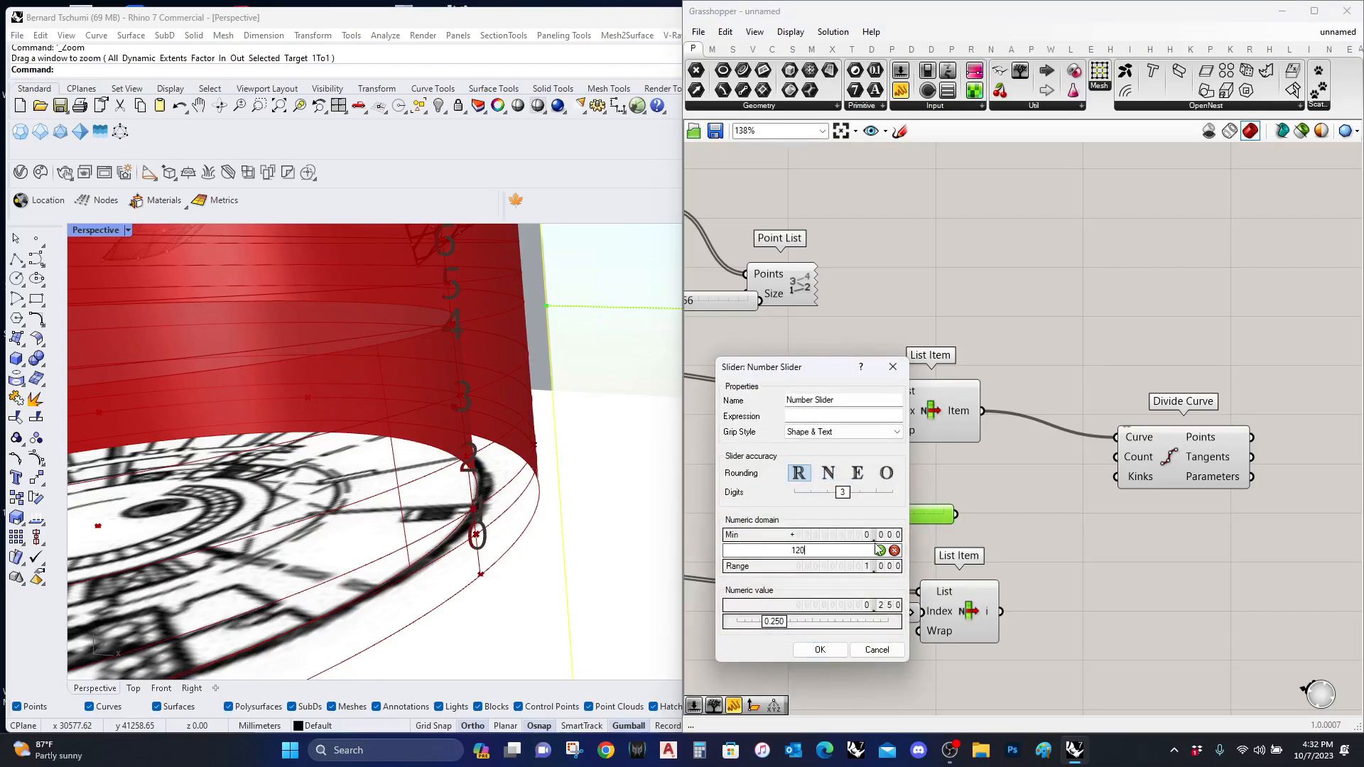
click(880, 551)
click(820, 649)
Step: Delete the new number slider and the Divide Curve component
drag(1183, 556, 850, 497)
key(Delete)
click(1137, 441)
key(Delete)
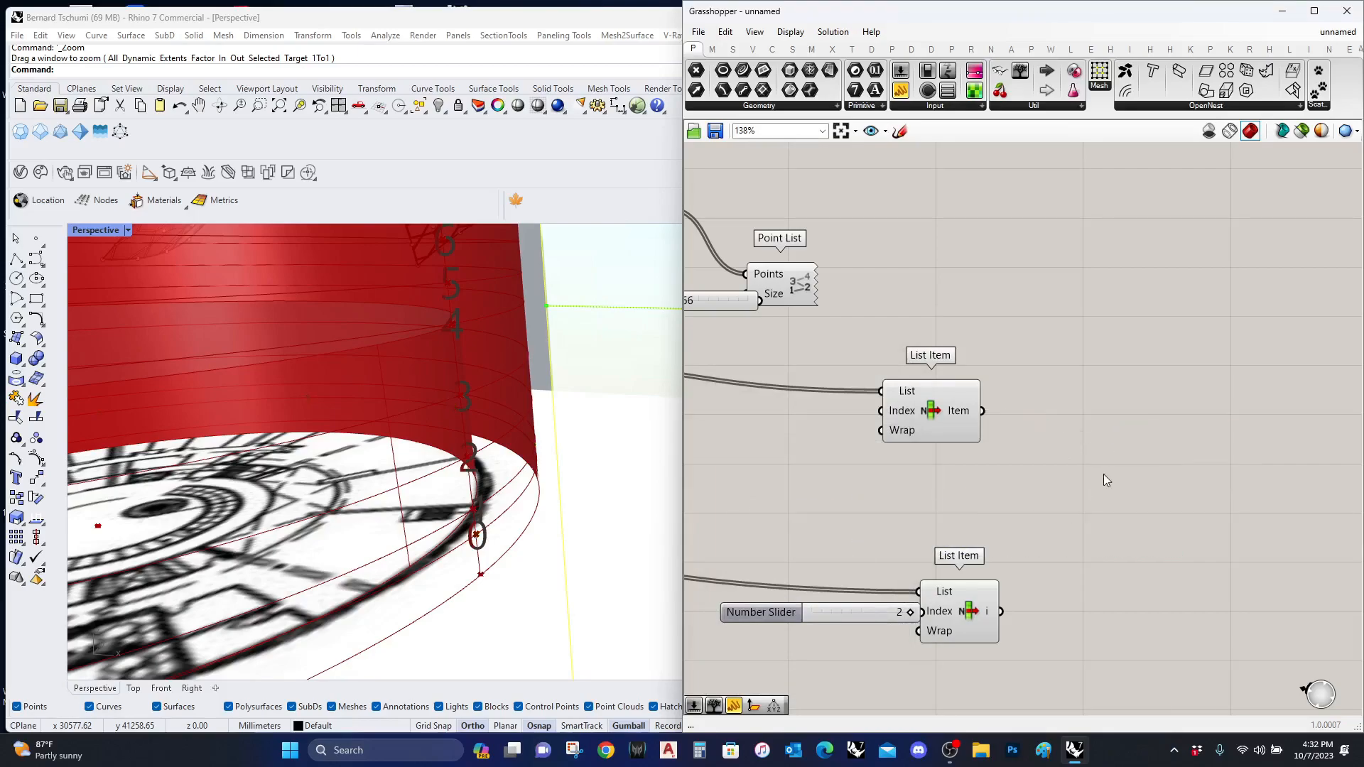
Step: Add a Divide Distance component and connect the sorted curves' List Item output to its Curve input
double_click(1103, 473)
text(divide distan)
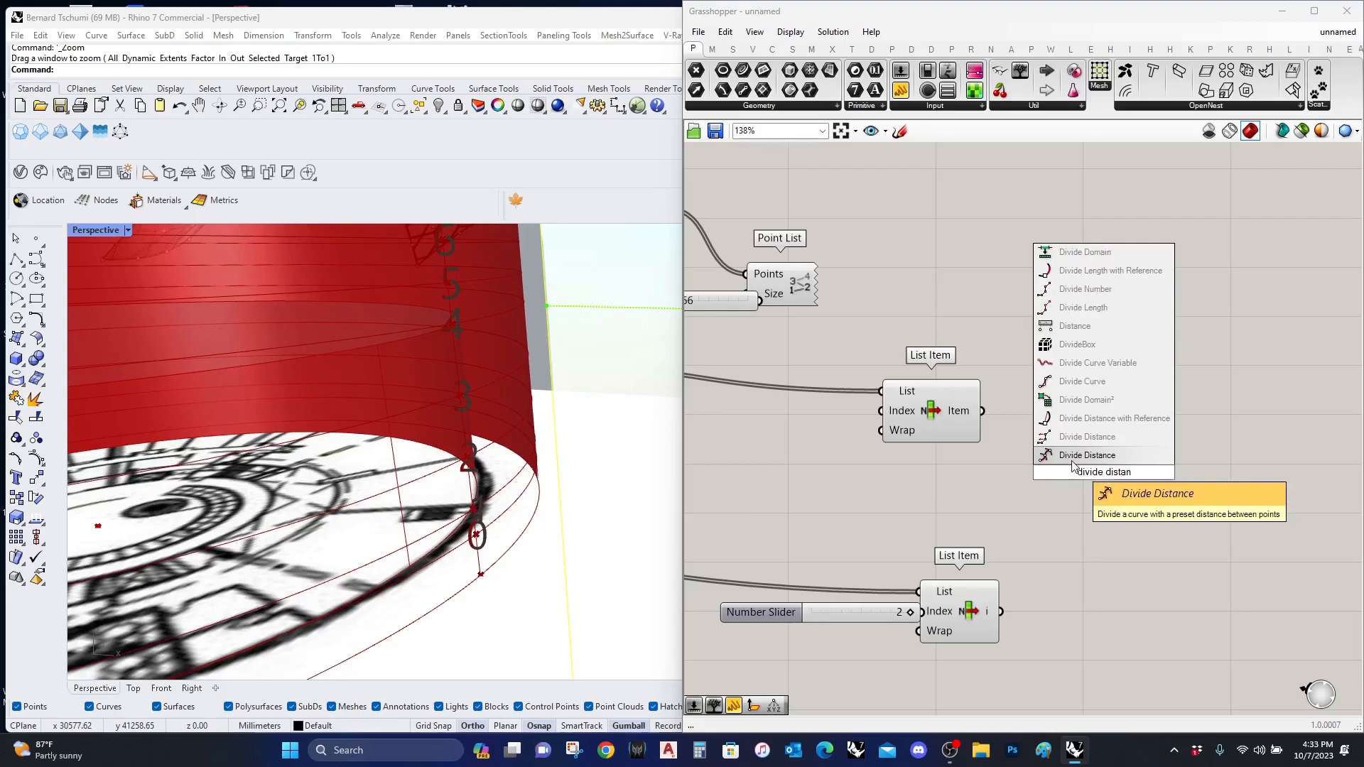
key(Return)
drag(983, 411, 1032, 455)
Step: Duplicate the number slider above the lower List Item, set the copy's maximum to 600 and connect it to Divide Distance's Distance input
alt+drag(854, 621, 857, 518)
double_click(757, 507)
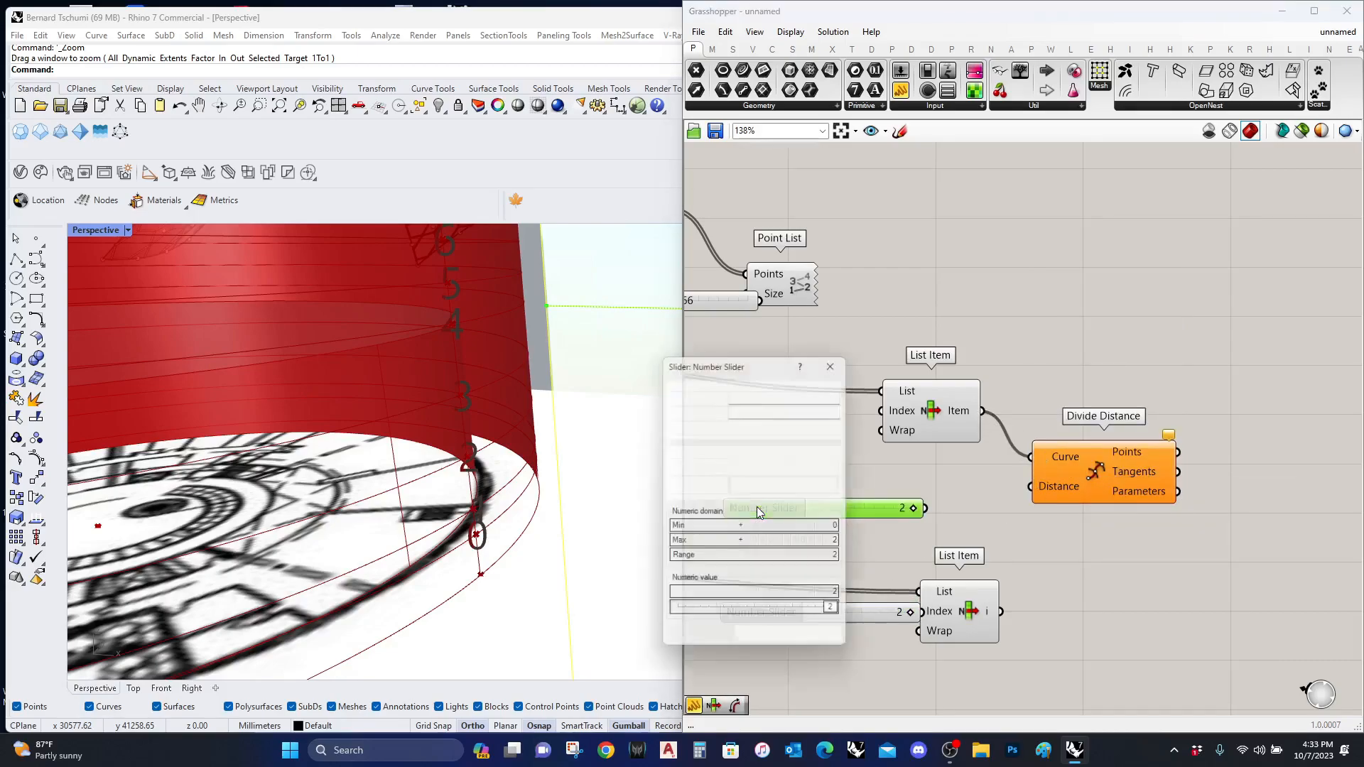
double_click(780, 543)
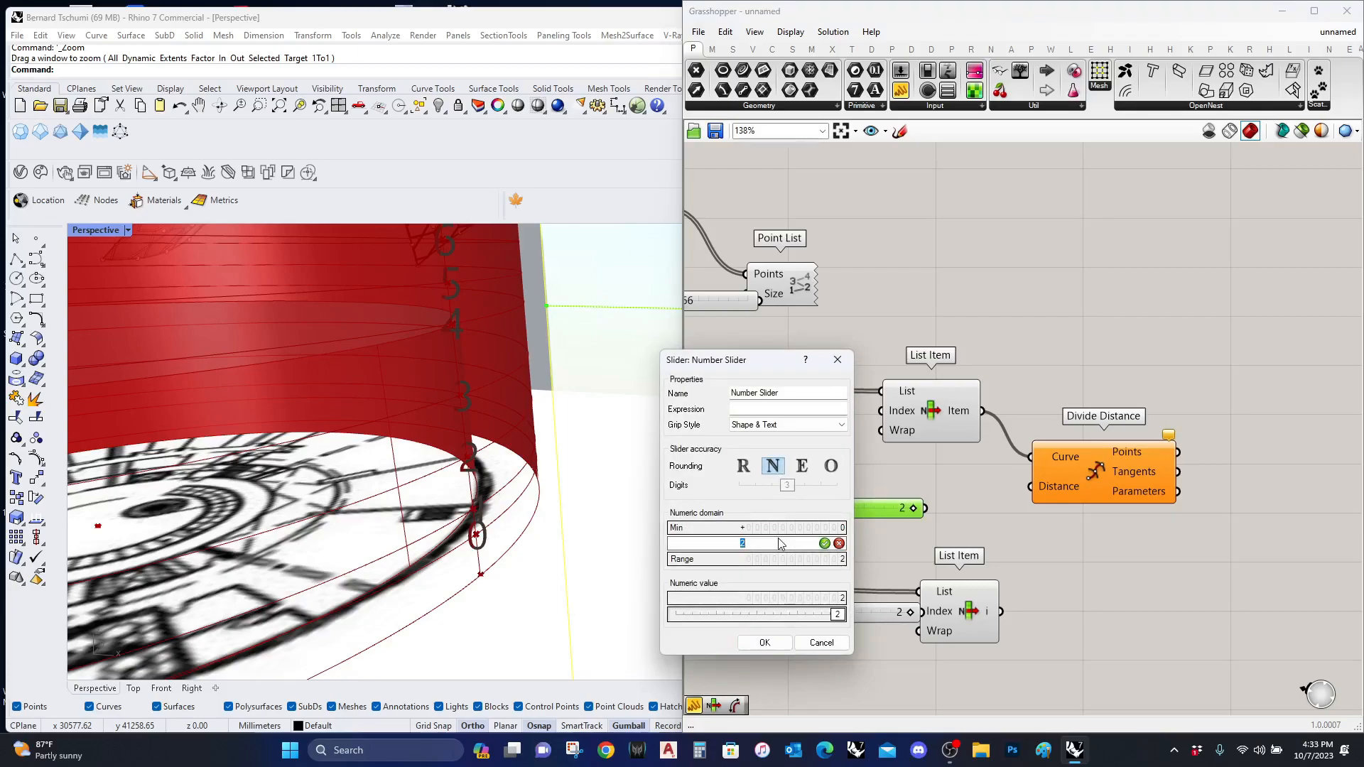
text(600)
click(825, 543)
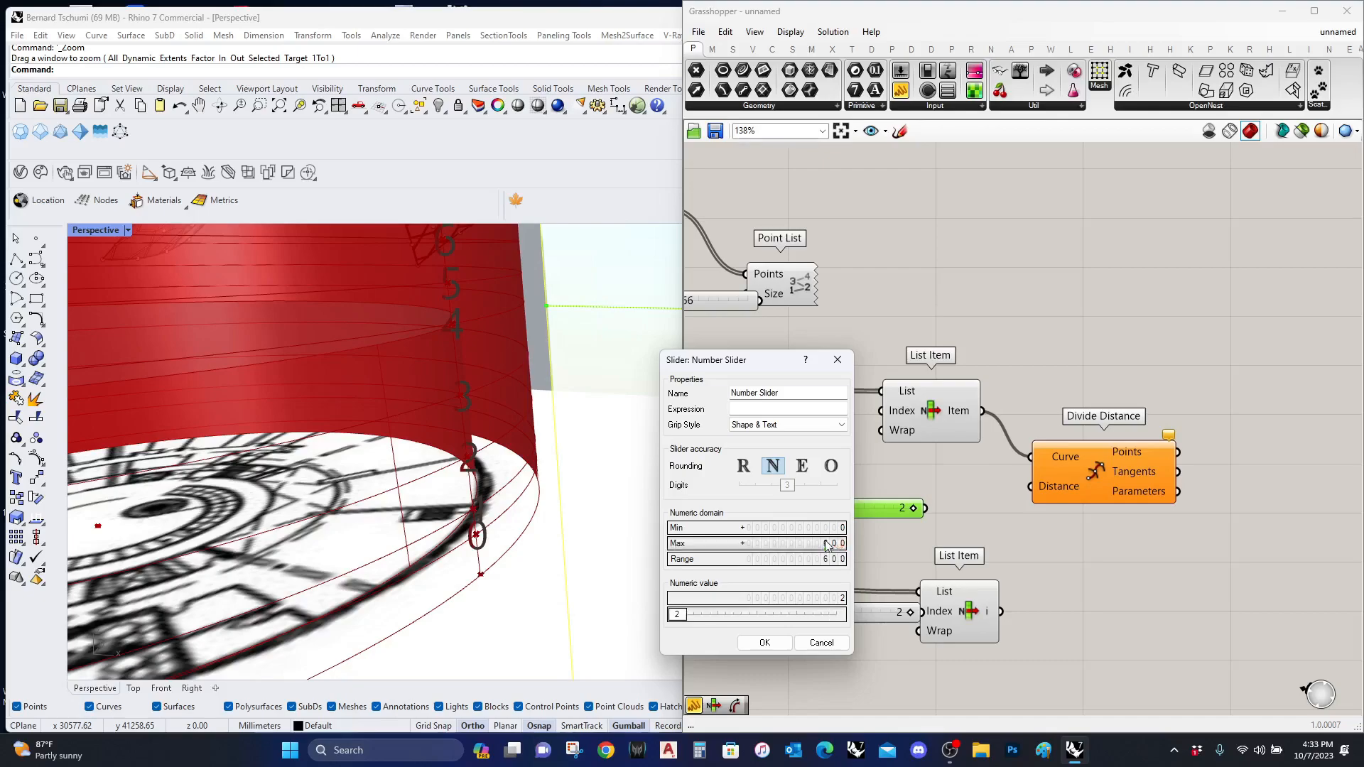
click(764, 643)
drag(1032, 485, 925, 509)
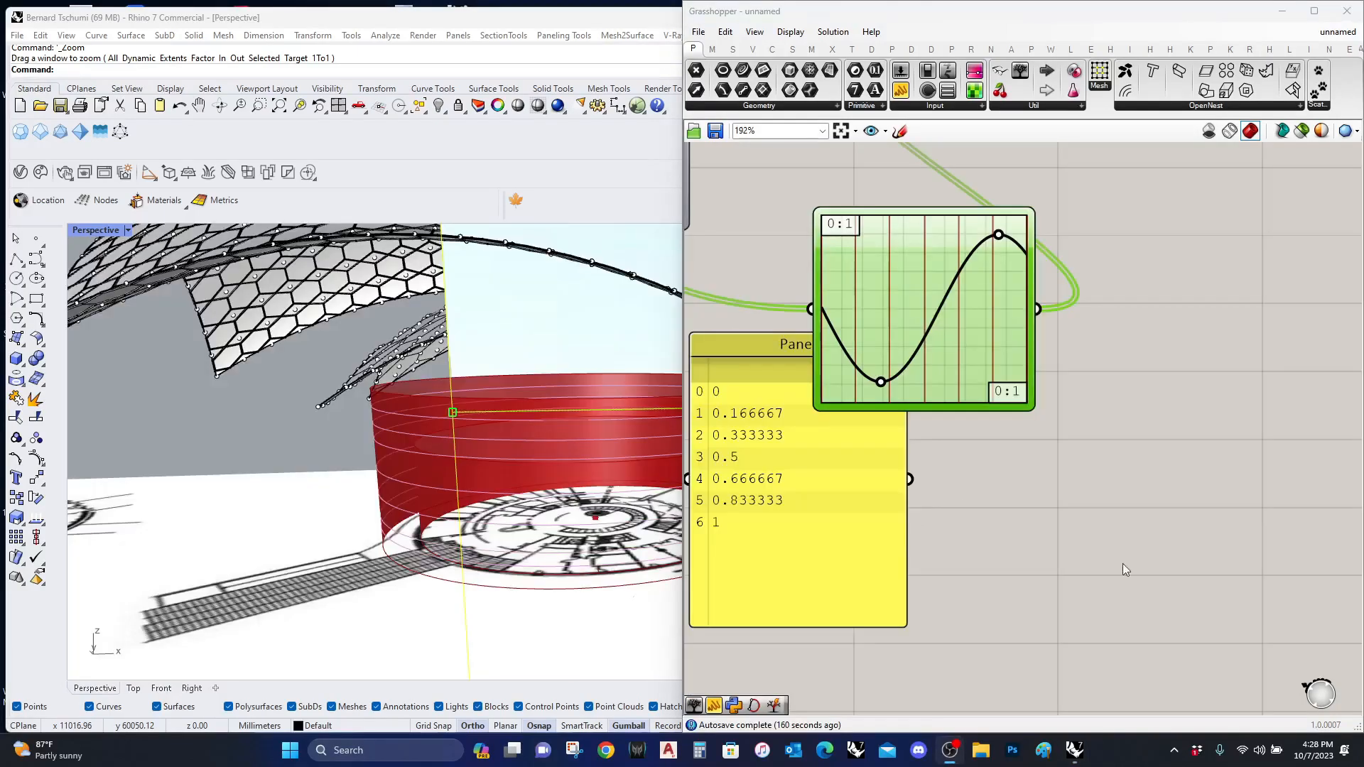
Step: Try driving the Evaluate Curve component's Parameter input with the Graph Mapper that holds the rising curve
scroll(415, 503, up, 12)
mouse_move(426, 545)
right_down()
mouse_move(405, 519)
mouse_move(437, 542)
right_up()
right_drag(983, 459, 1126, 497)
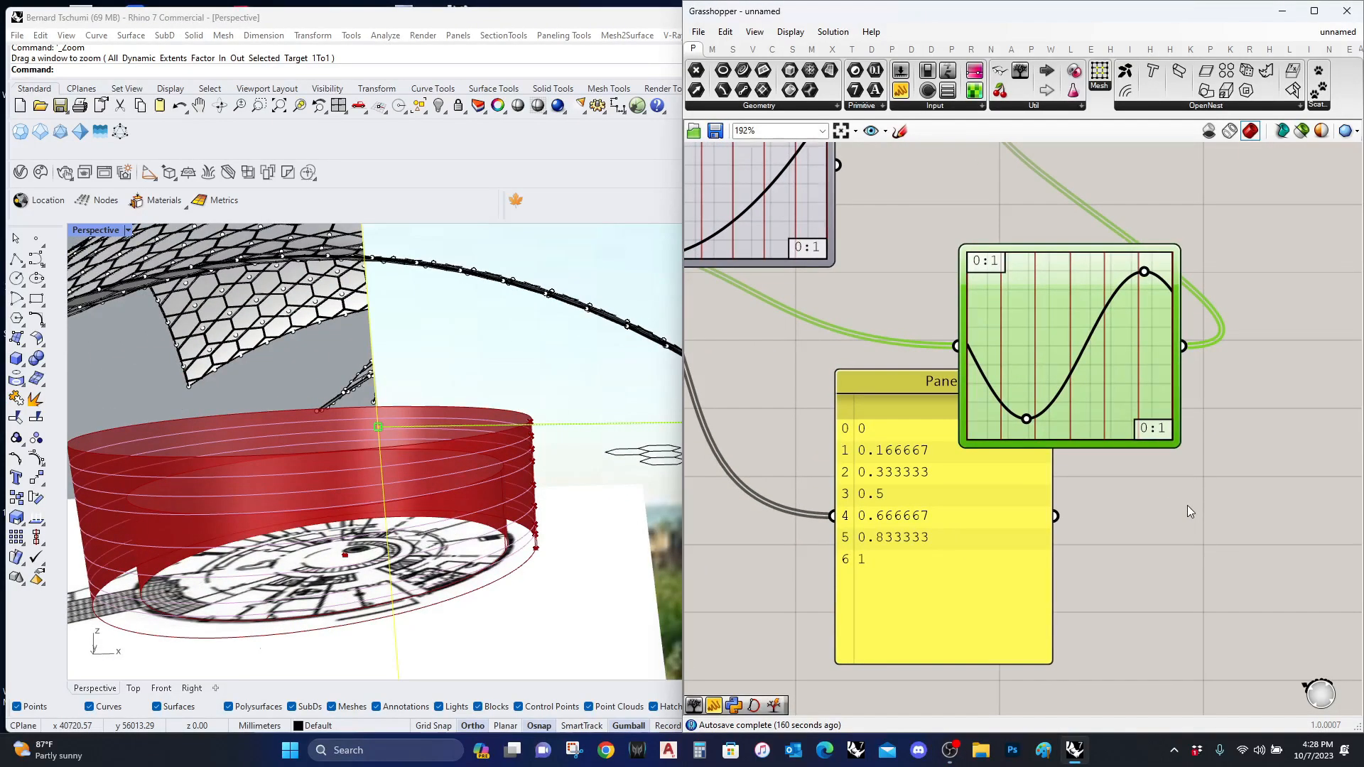
scroll(1084, 483, down, 2)
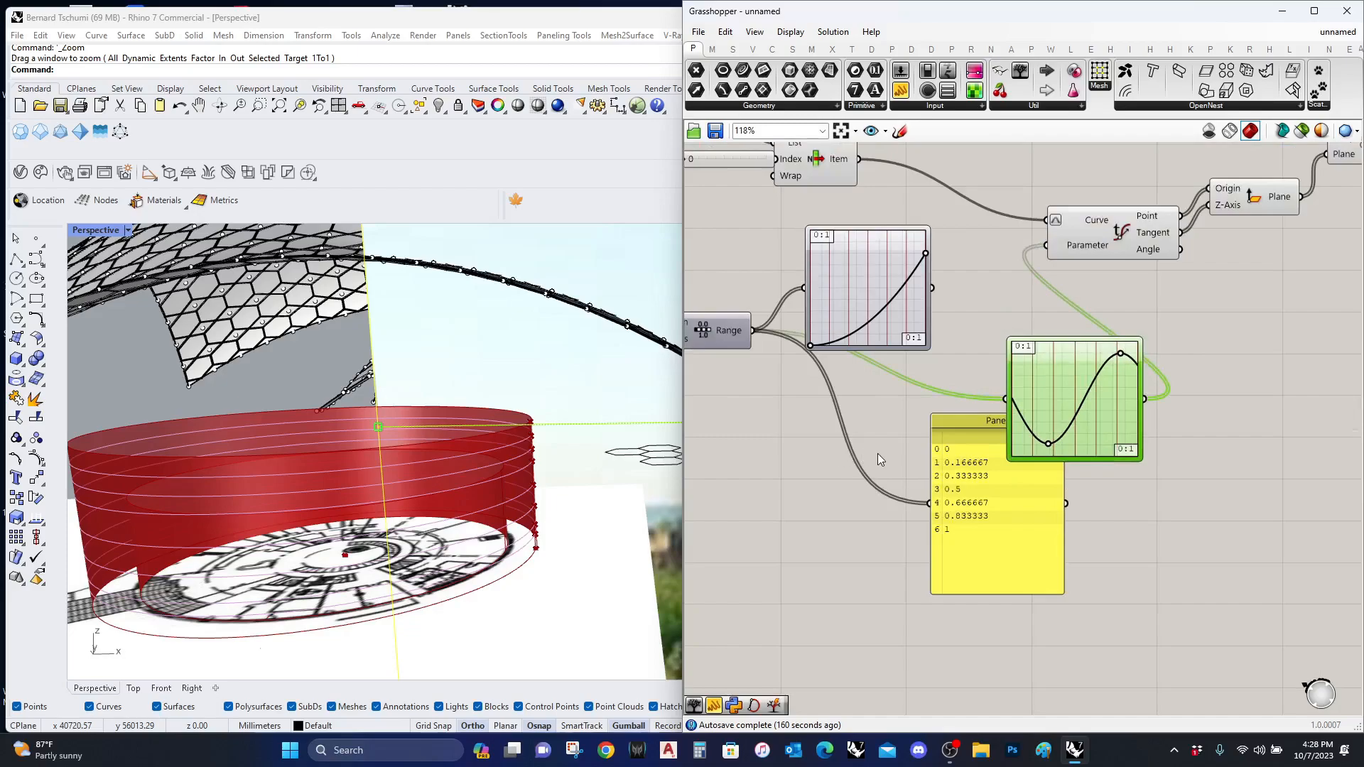
right_drag(878, 457, 925, 471)
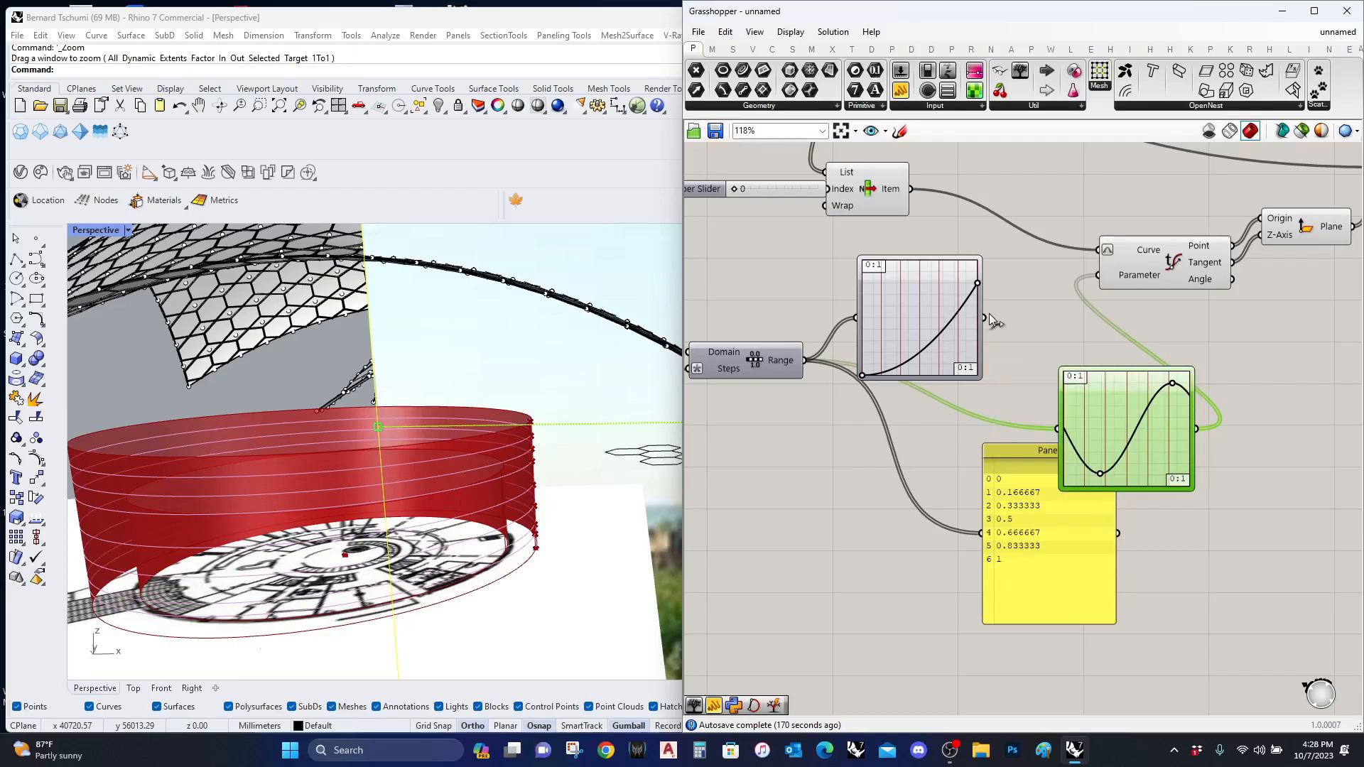
drag(987, 318, 1098, 275)
mouse_move(975, 291)
mouse_down()
mouse_move(964, 278)
mouse_move(967, 346)
mouse_move(968, 289)
mouse_up()
Step: Reconnect the sine Graph Mapper to Evaluate Curve's Parameter input and delete the other Graph Mapper
drag(1099, 275, 1196, 429)
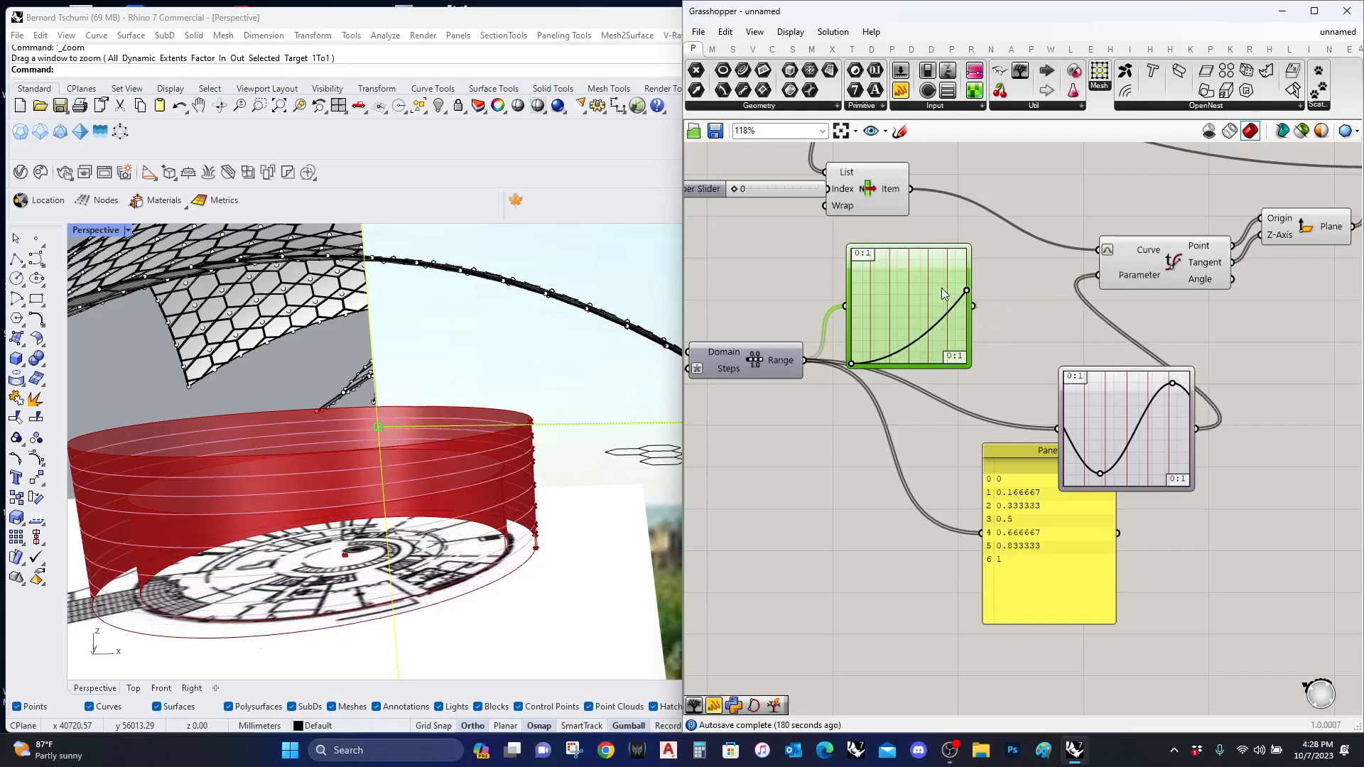
key(Delete)
Step: Examine the spacing of the cylinder's section curves against the background photo of the building
scroll(355, 594, down, 5)
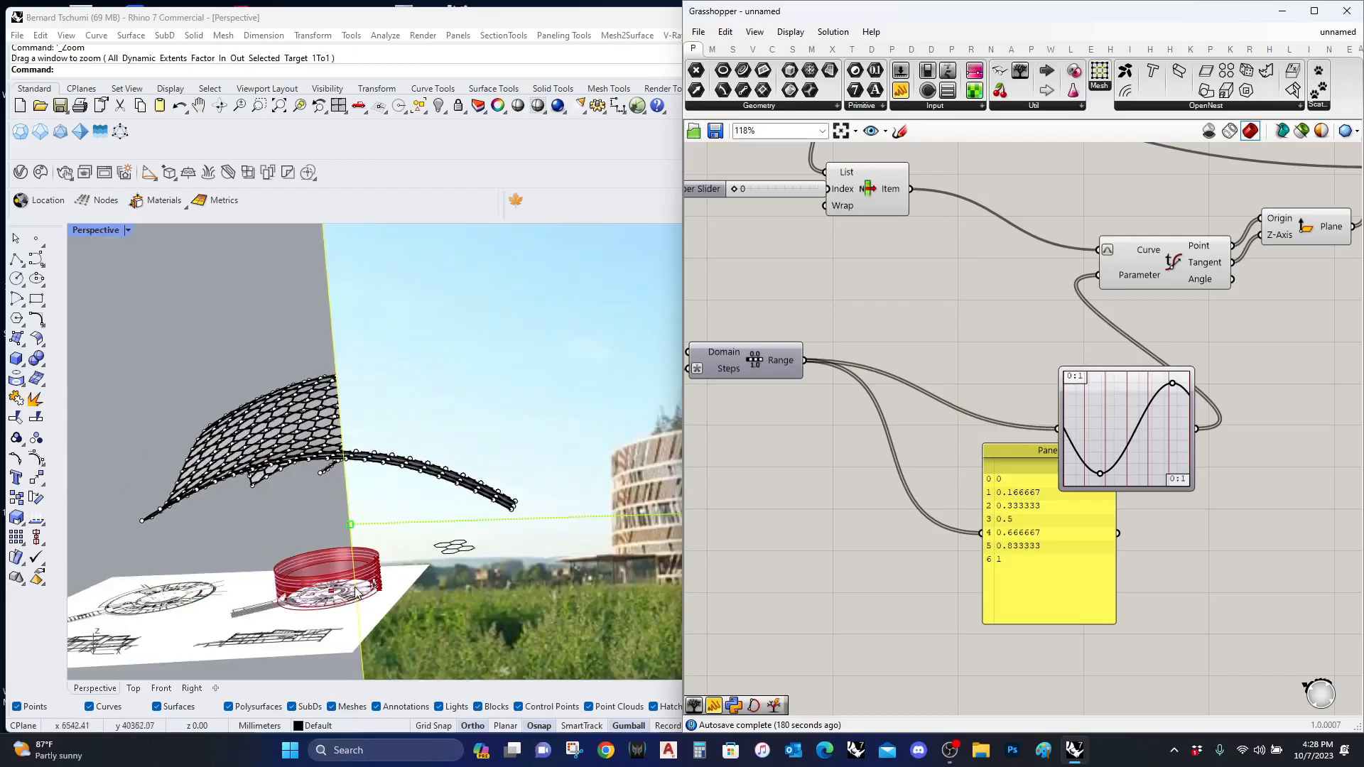
scroll(328, 602, down, 4)
scroll(497, 597, up, 4)
scroll(156, 631, down, 3)
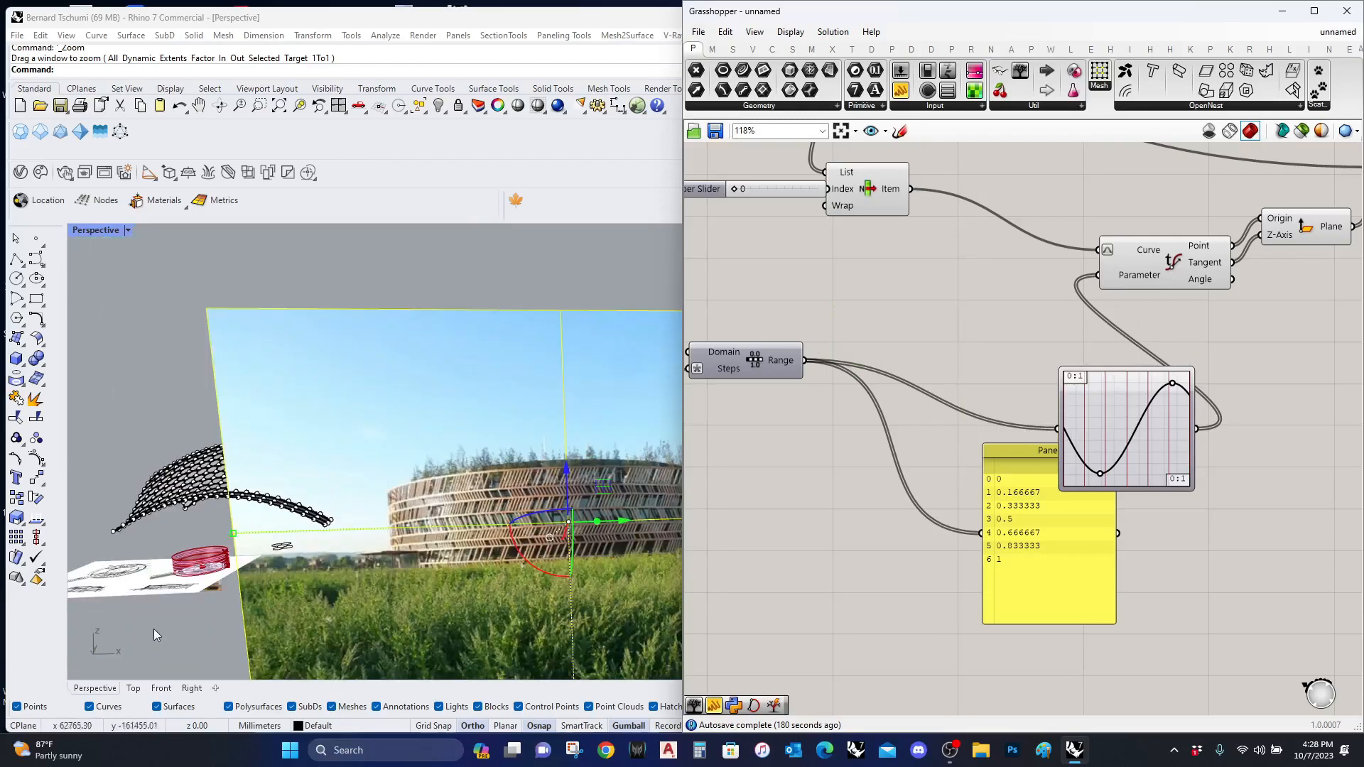
scroll(217, 551, up, 6)
scroll(330, 432, down, 3)
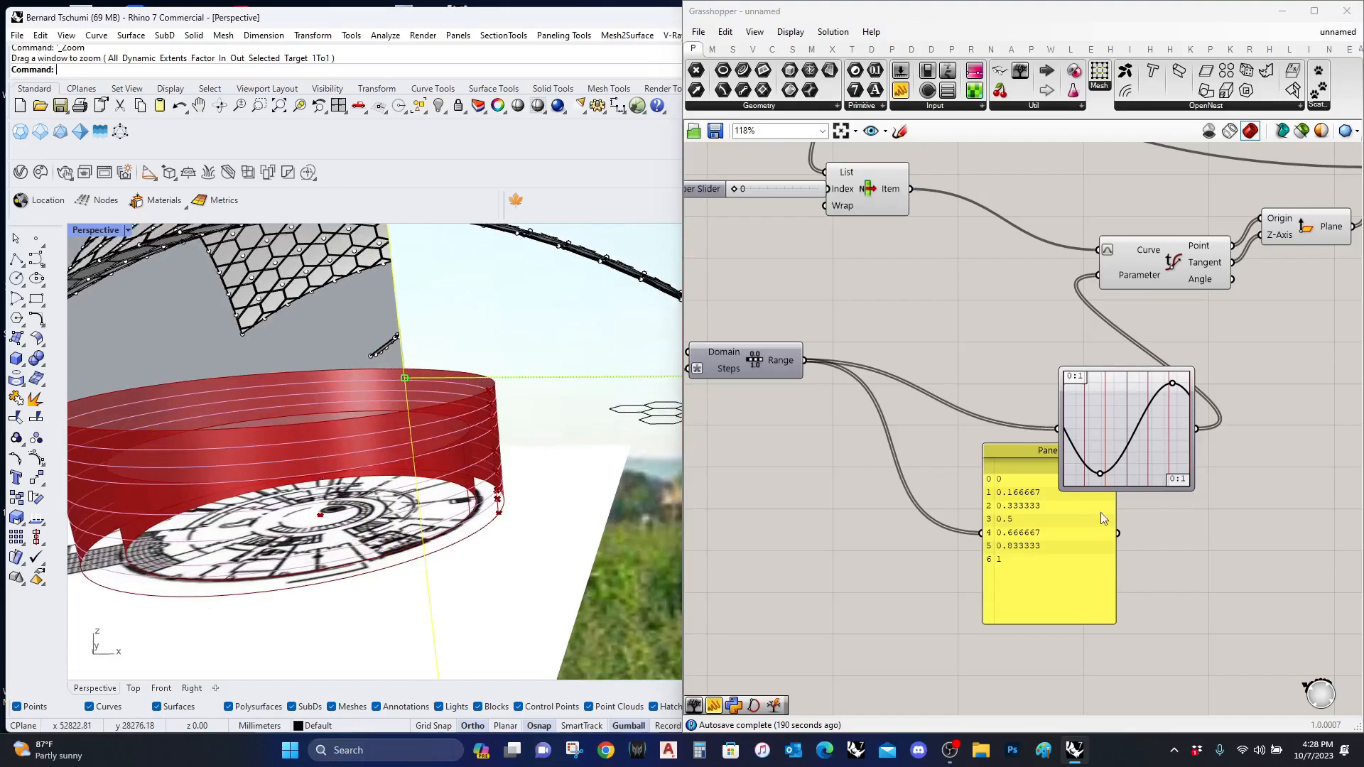
scroll(1020, 472, down, 8)
scroll(1021, 498, up, 8)
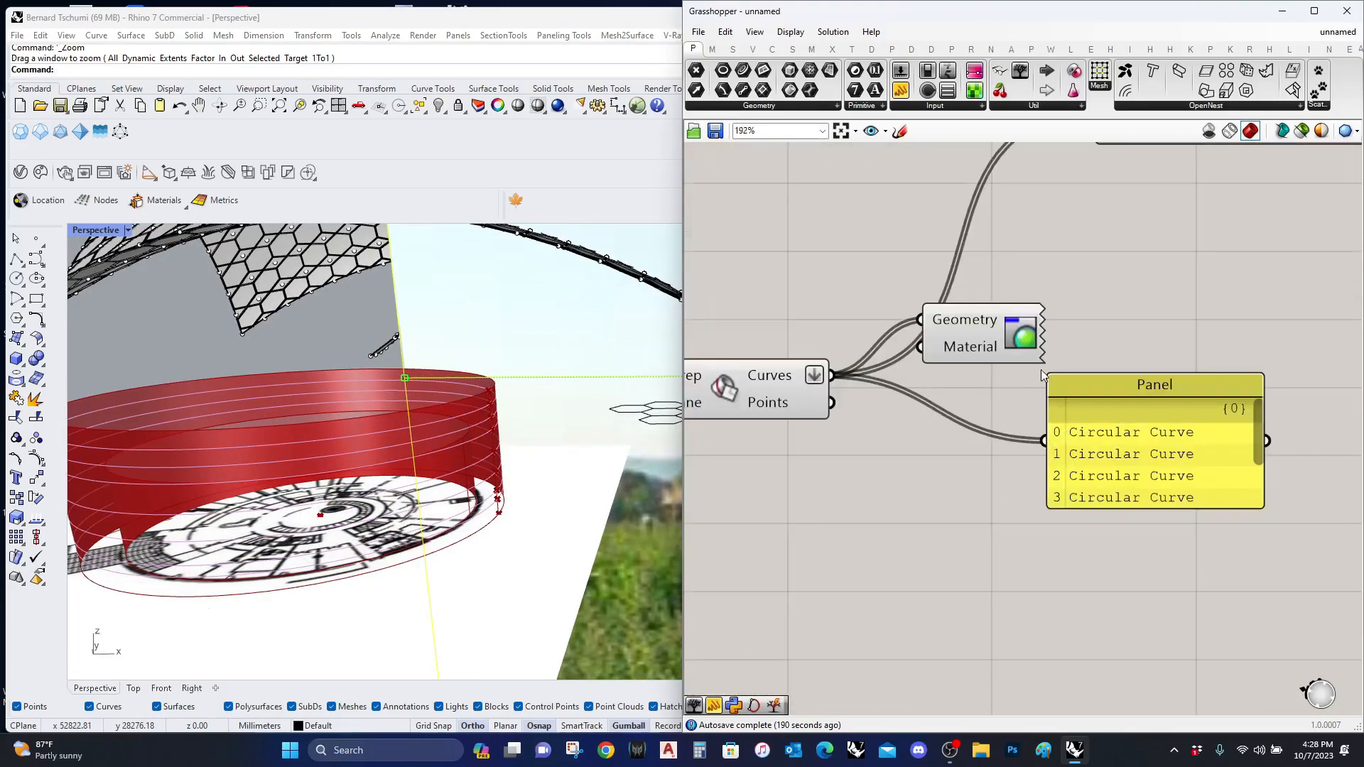
Step: Add an End Points component and connect the Brep section component's Curves output to its Curve input
click(792, 386)
right_drag(1081, 486, 1000, 503)
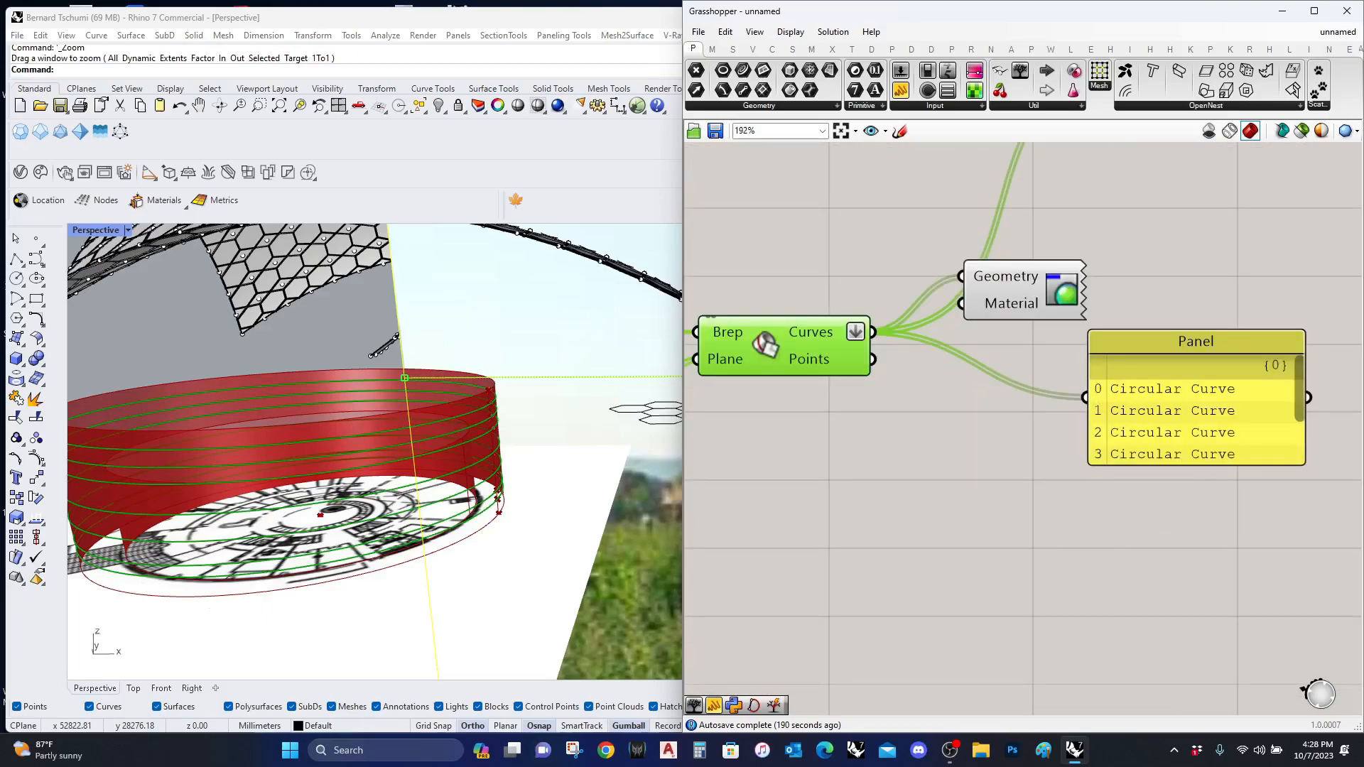
double_click(1013, 534)
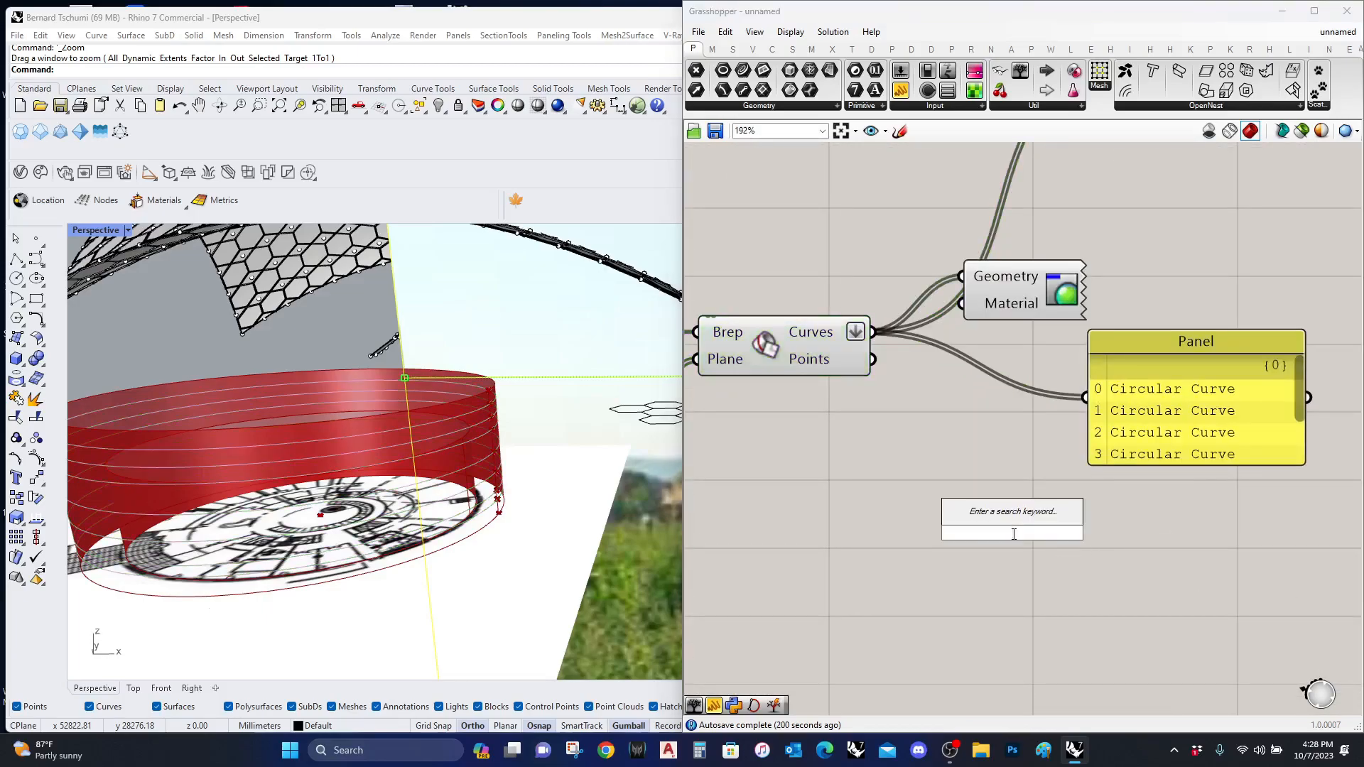
text(end point)
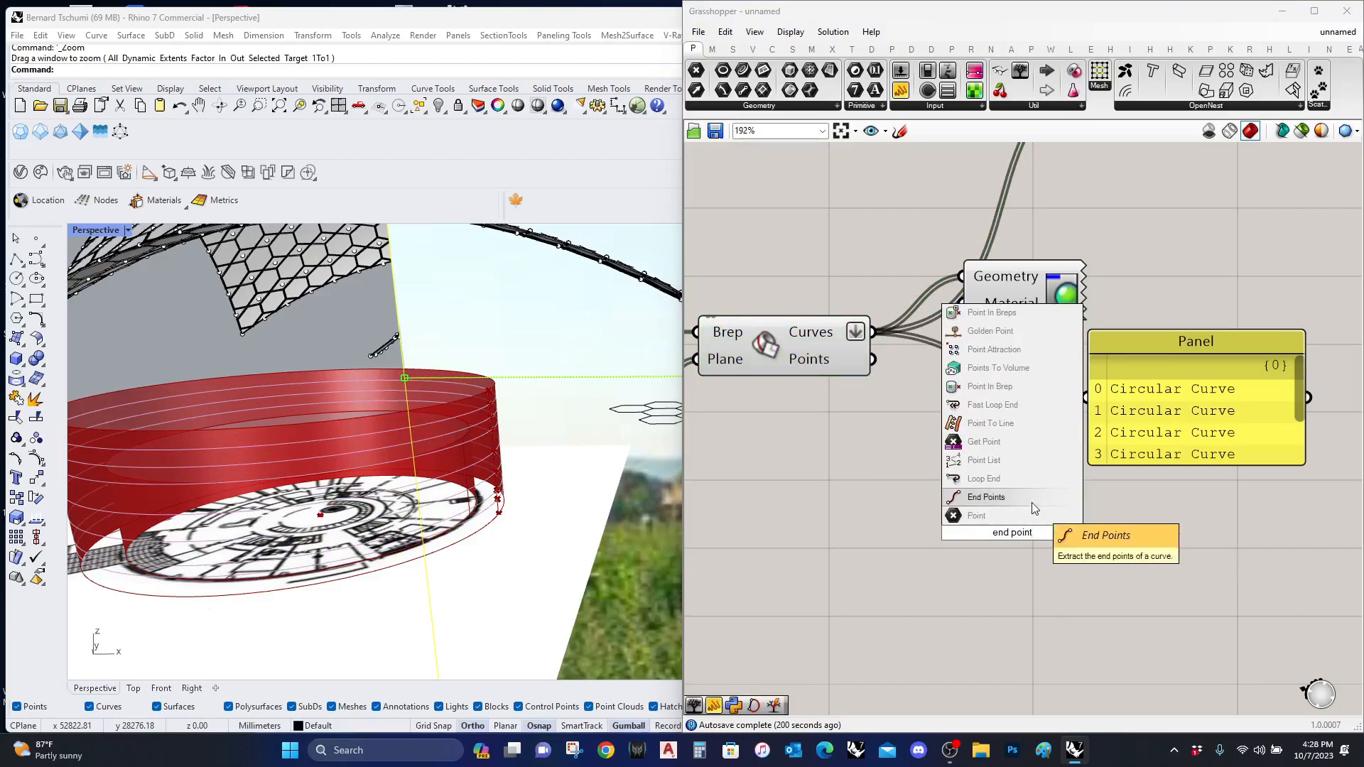
click(1032, 501)
drag(873, 332, 944, 533)
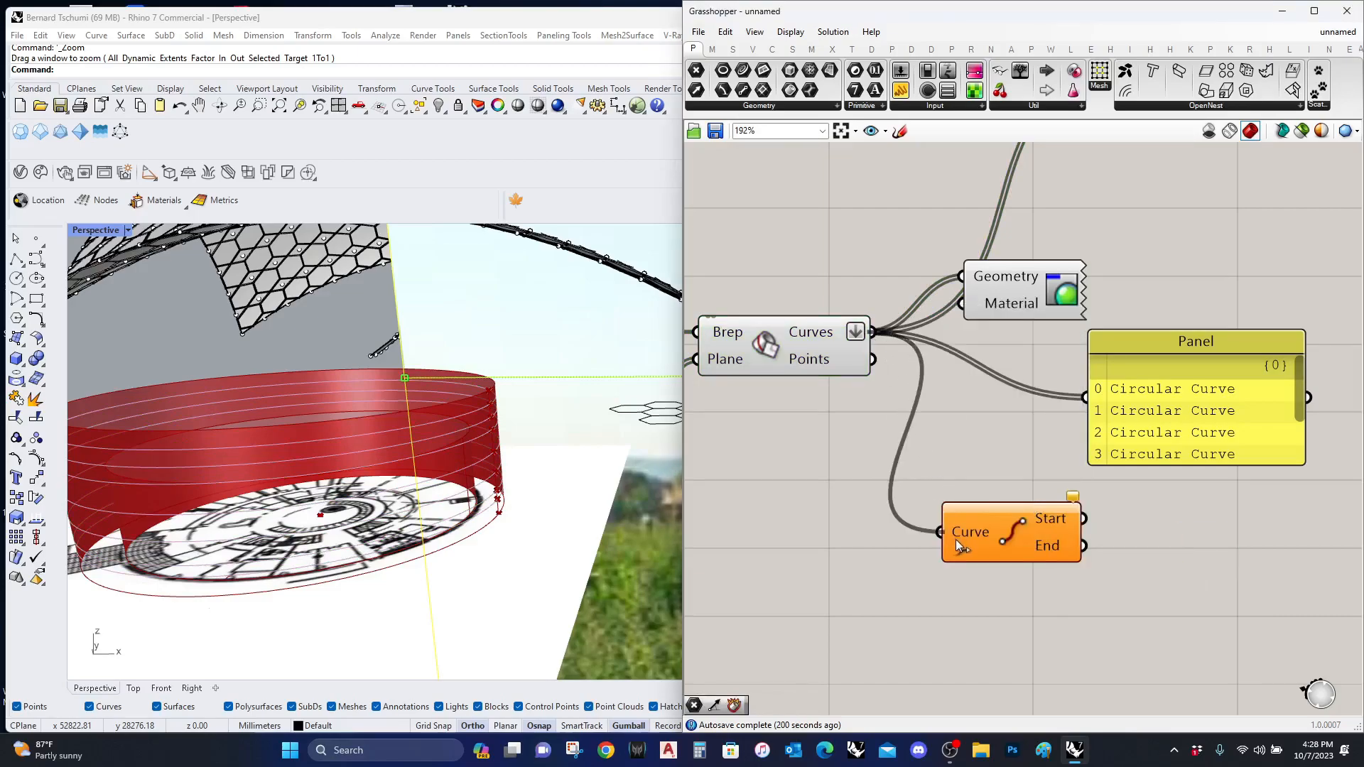
Step: Add a Point List component and feed its Points input from the End output of End Points
double_click(1129, 577)
text(point list)
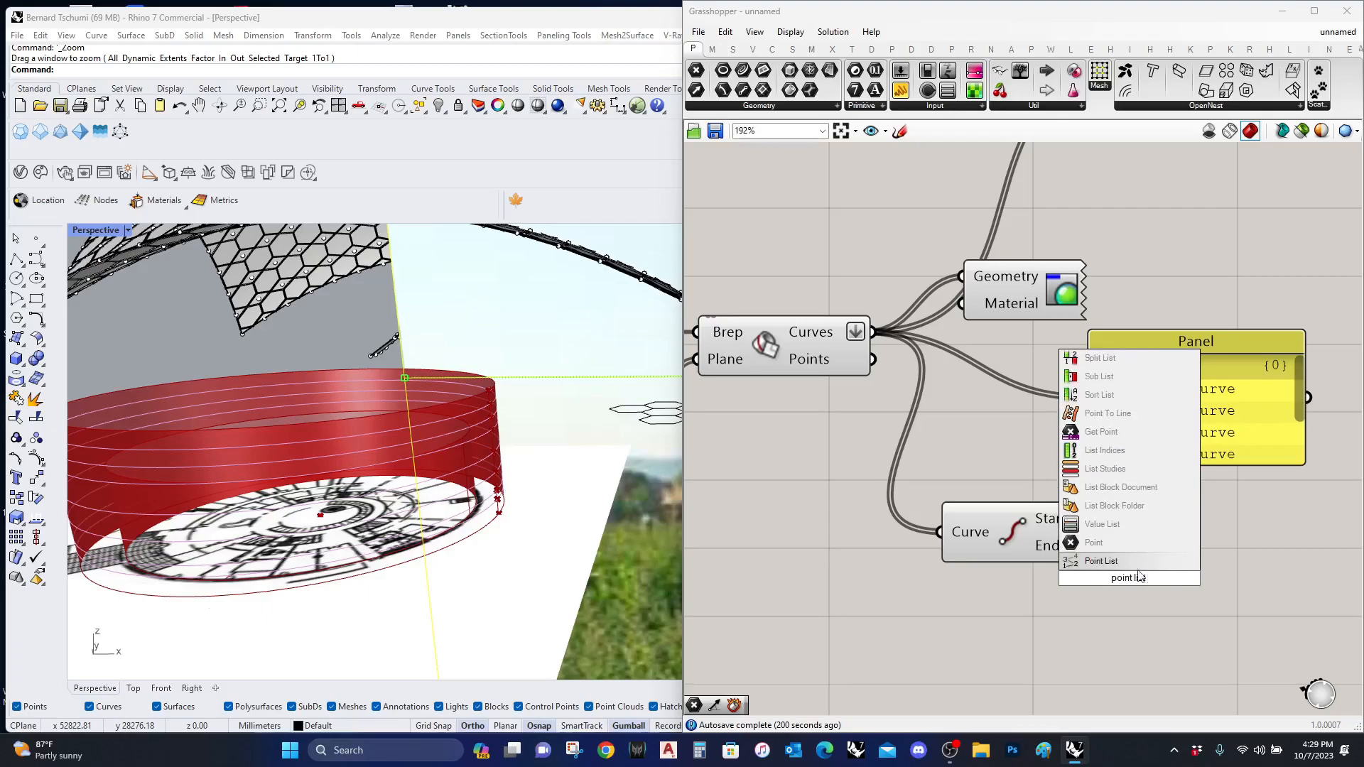
click(1151, 561)
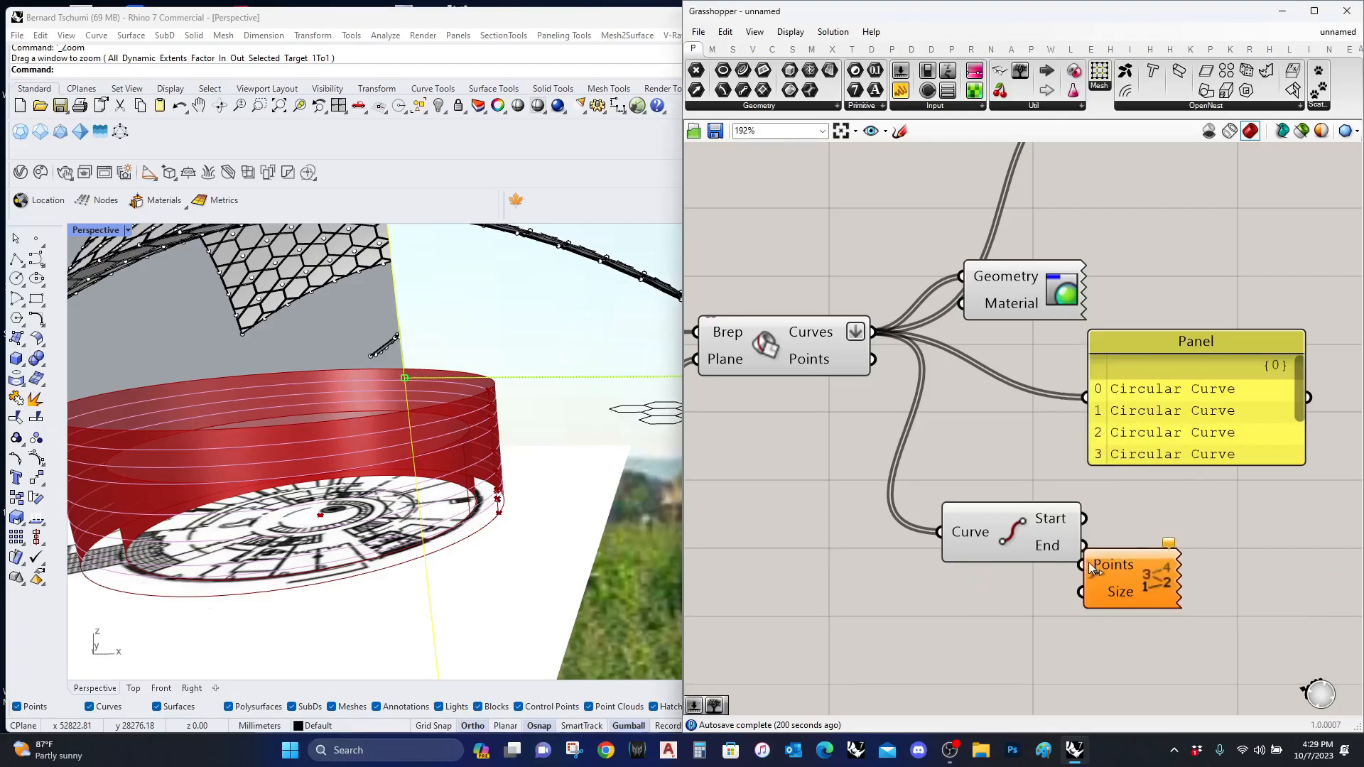
Step: Add a number slider below End Points and set its maximum to 12000
double_click(984, 618)
text(slider)
key(Up)
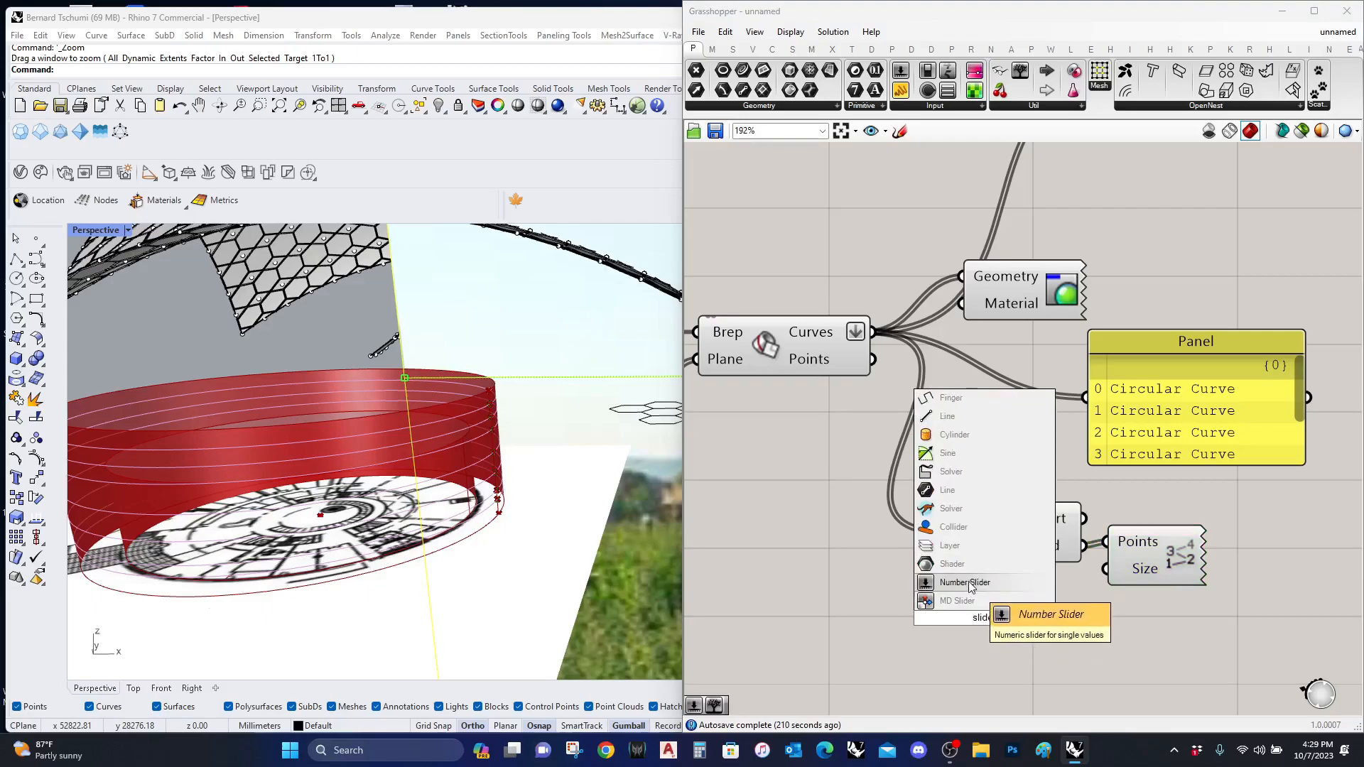
key(Return)
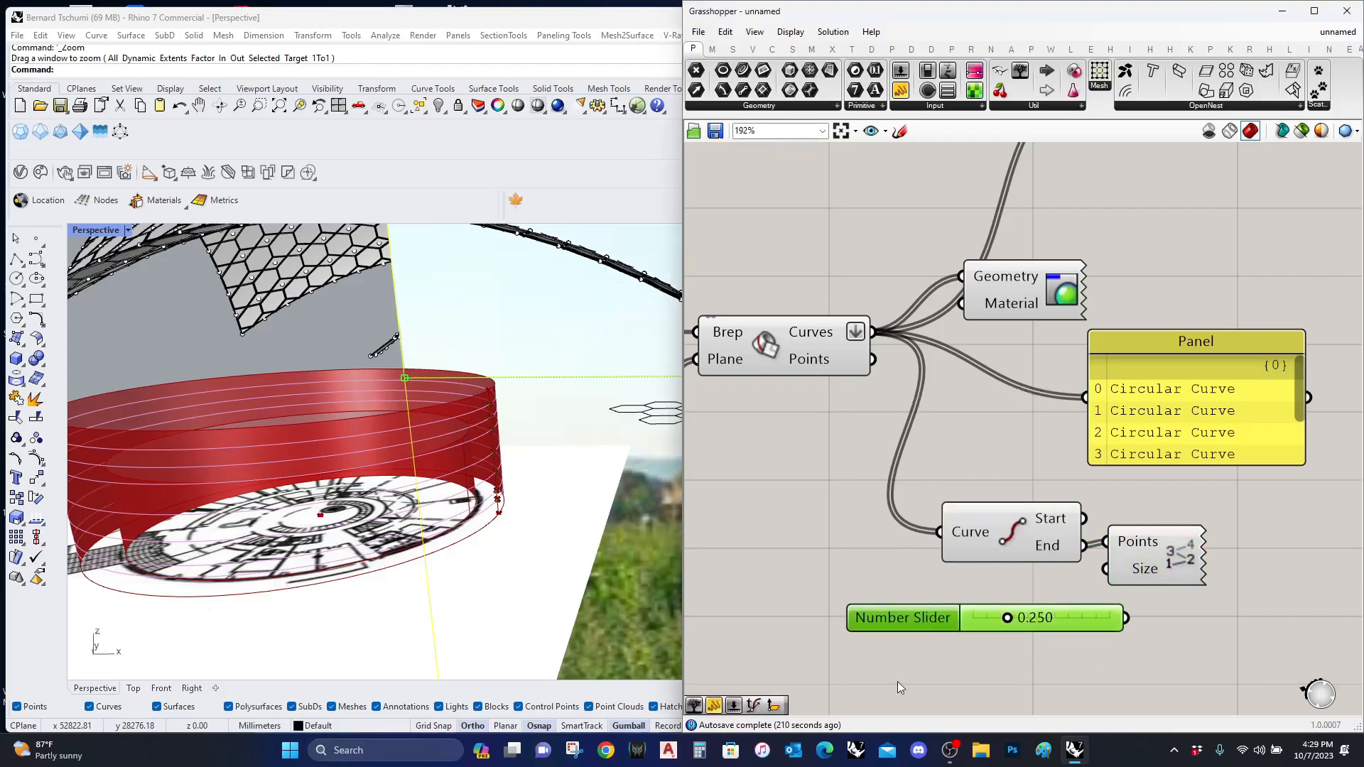
double_click(916, 622)
double_click(947, 618)
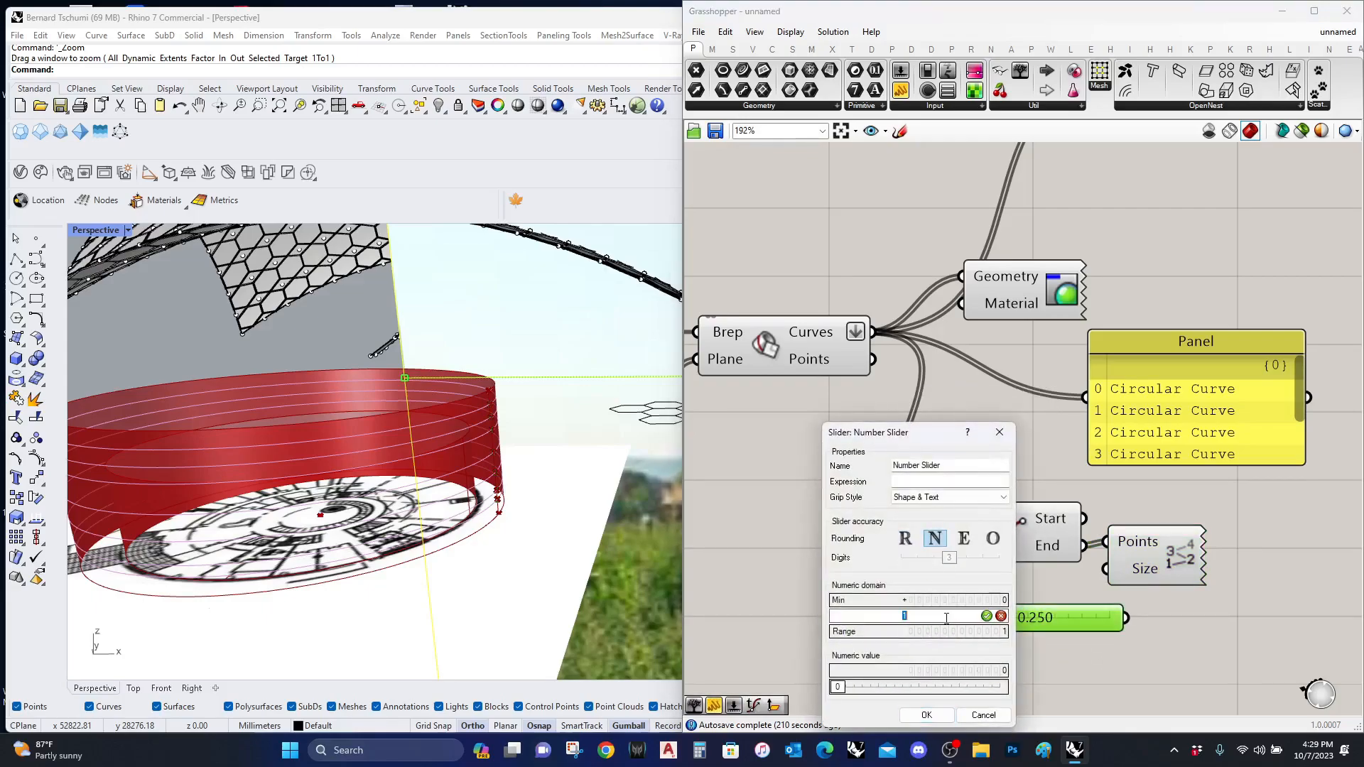
text(12000)
click(986, 616)
click(926, 715)
Step: Connect the new slider to Point List's Size input and set it to 1566 to label the section curves
drag(1105, 568, 1125, 618)
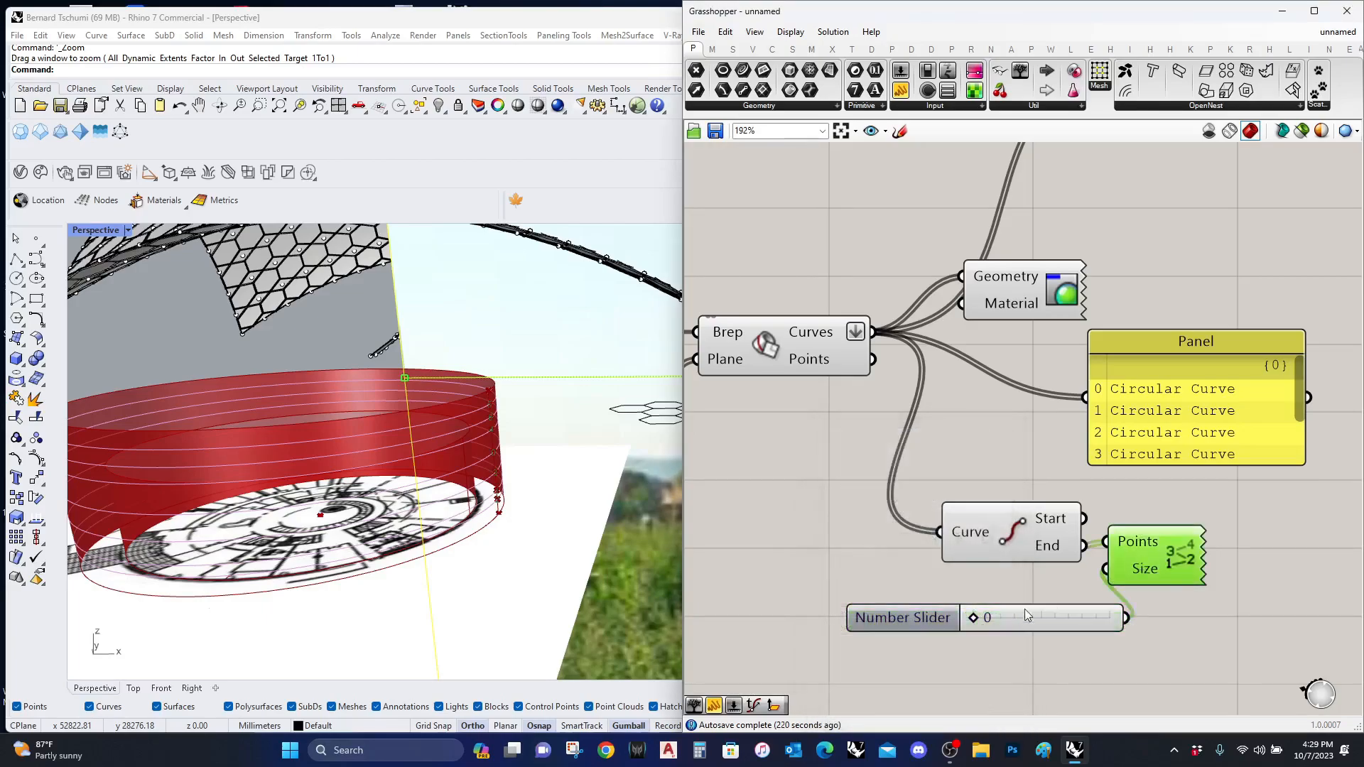
drag(974, 618, 1002, 626)
scroll(535, 451, up, 6)
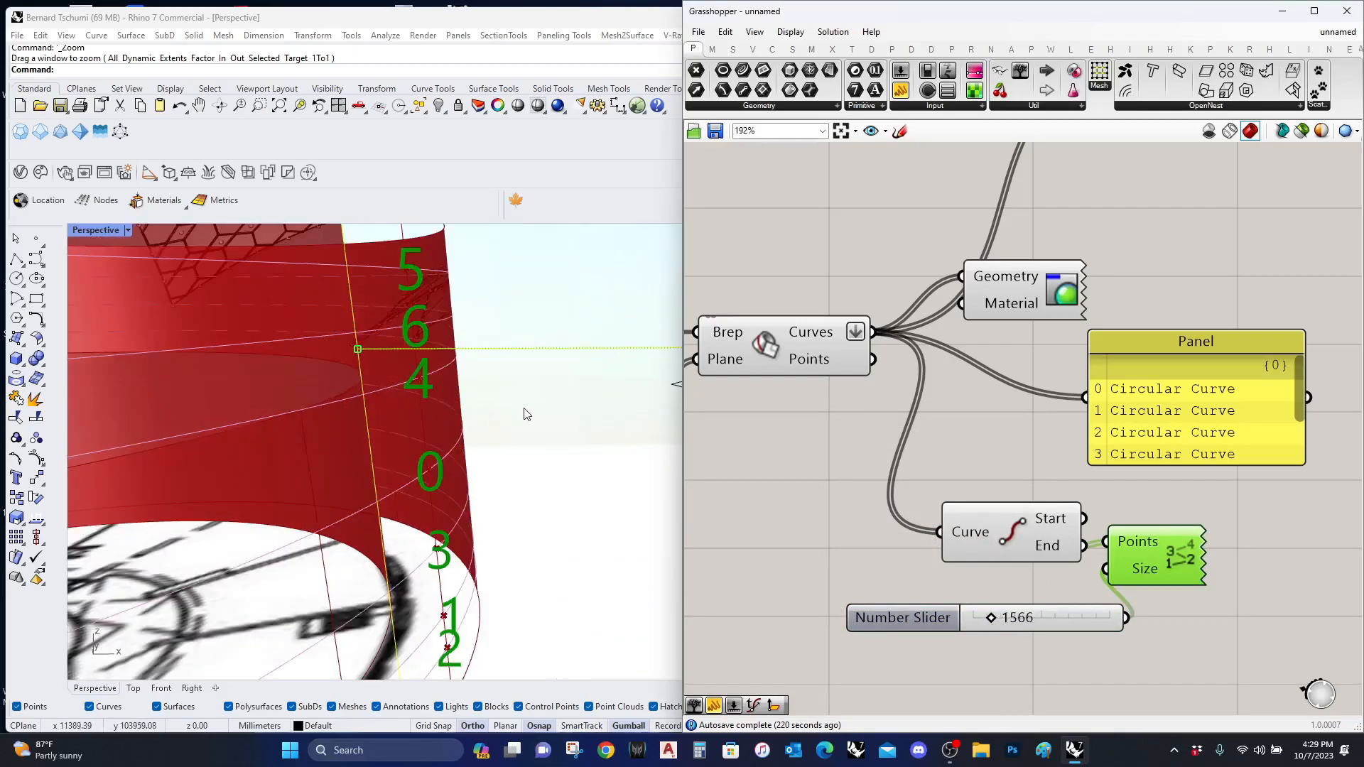
scroll(430, 455, down, 5)
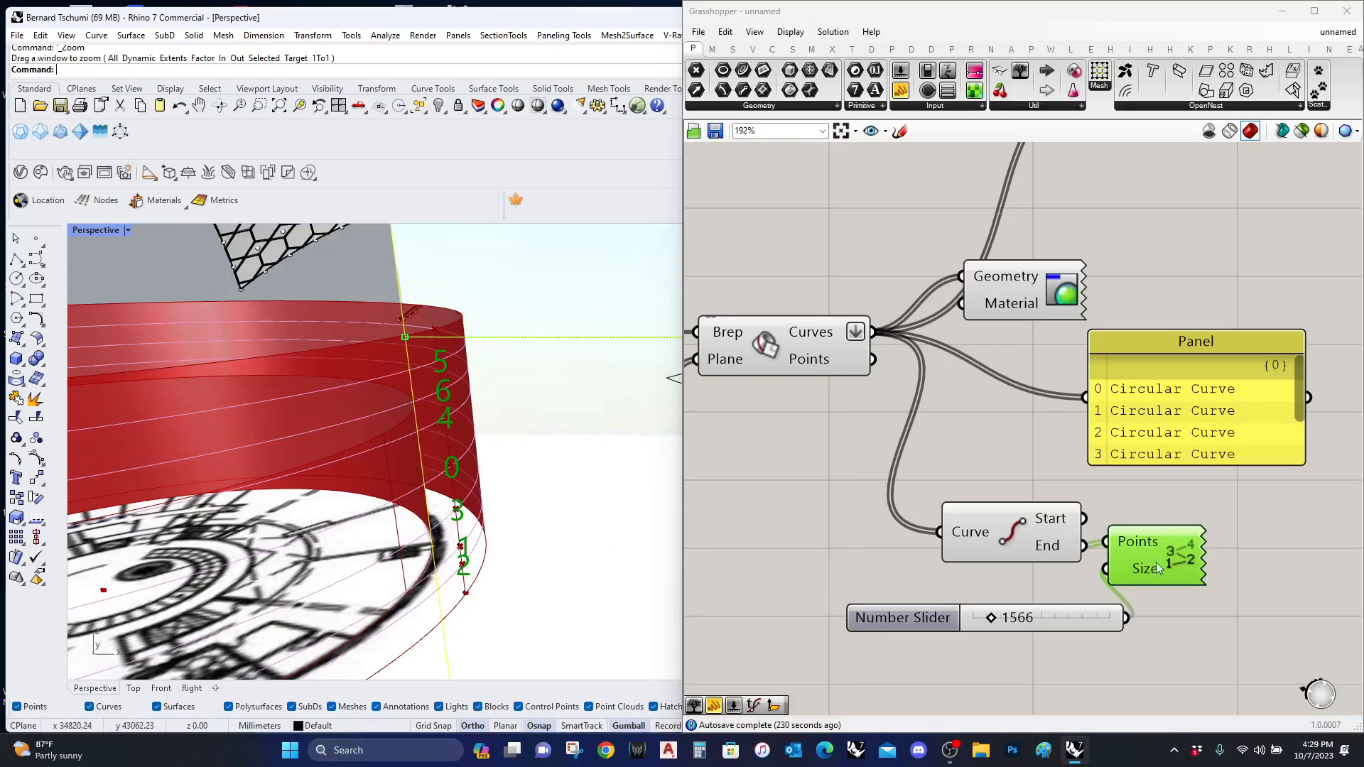
Step: Add a Deconstruct component beside the Point List and connect the End output of End Points to its Point input
right_drag(1173, 565, 1049, 511)
scroll(1042, 511, down, 2)
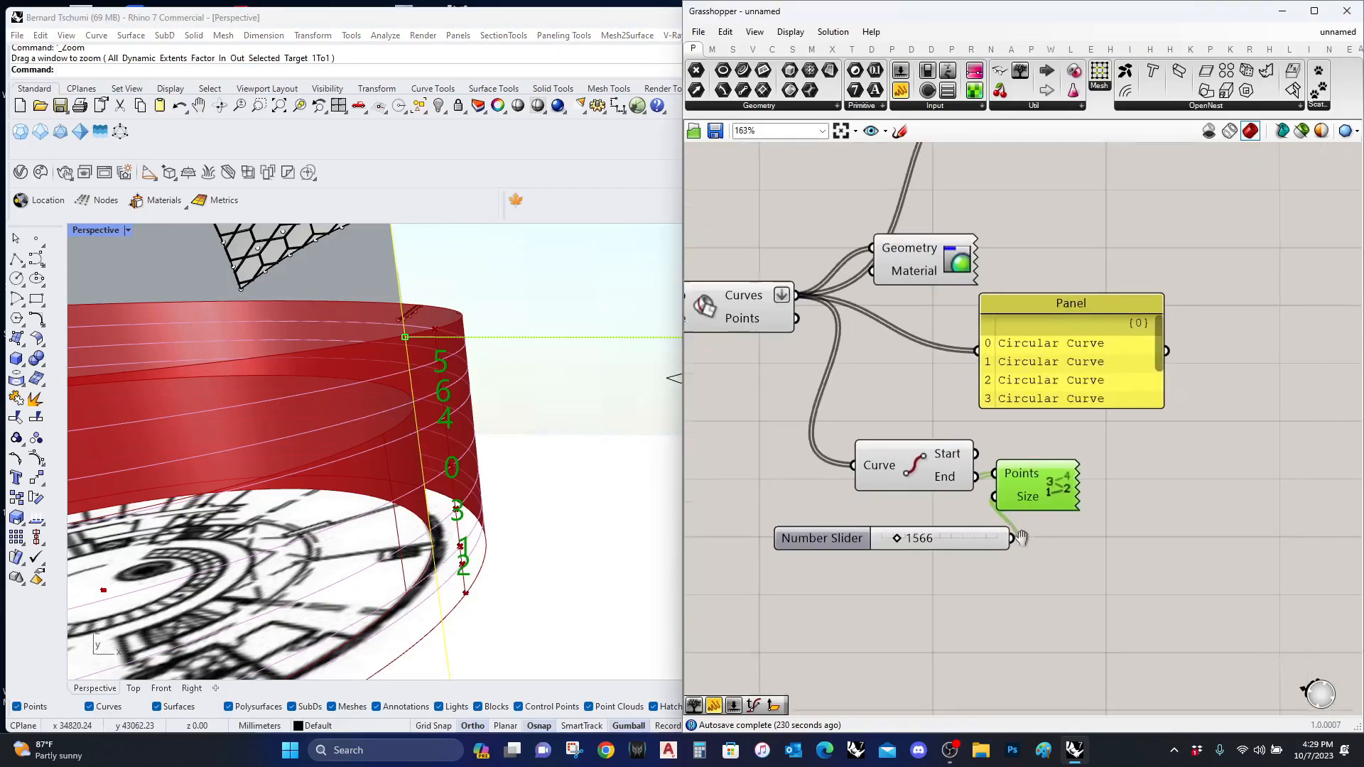
double_click(1080, 587)
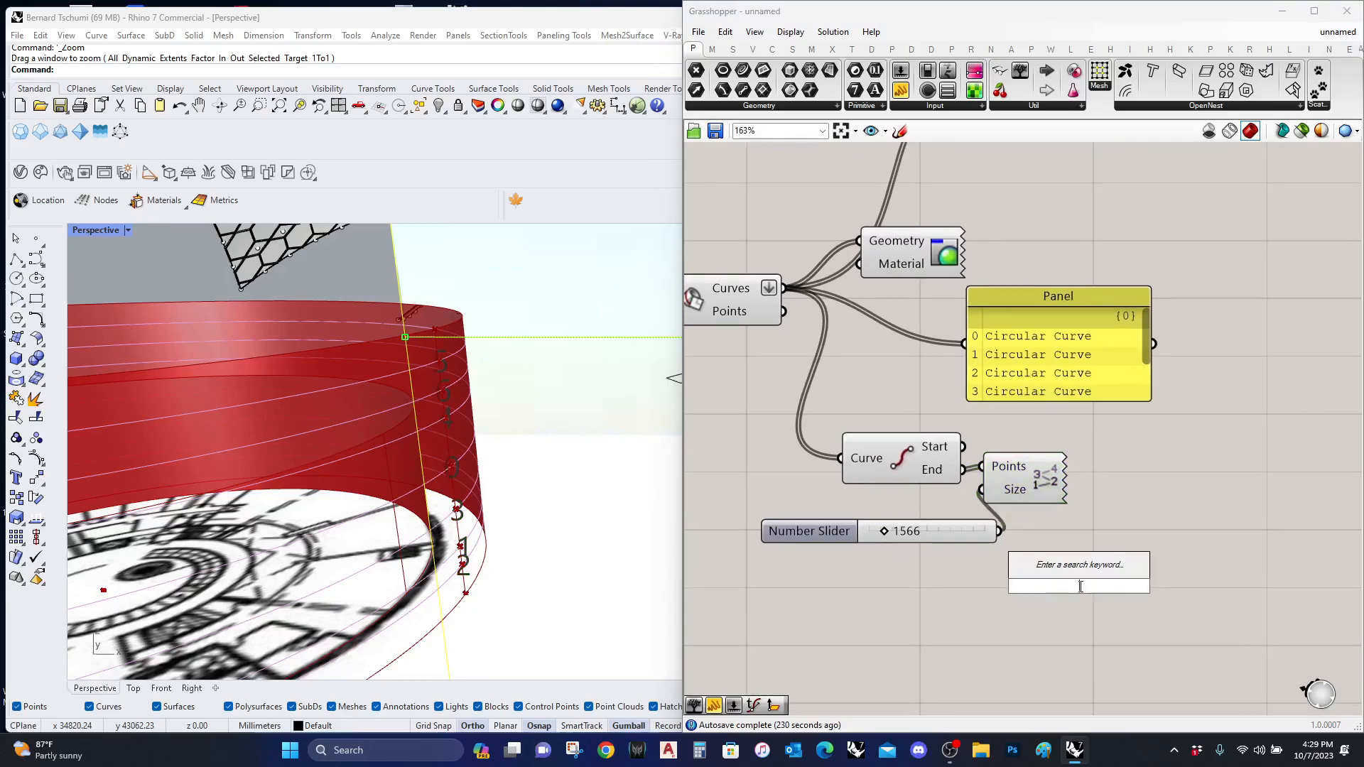
text(deconstruct)
key(Return)
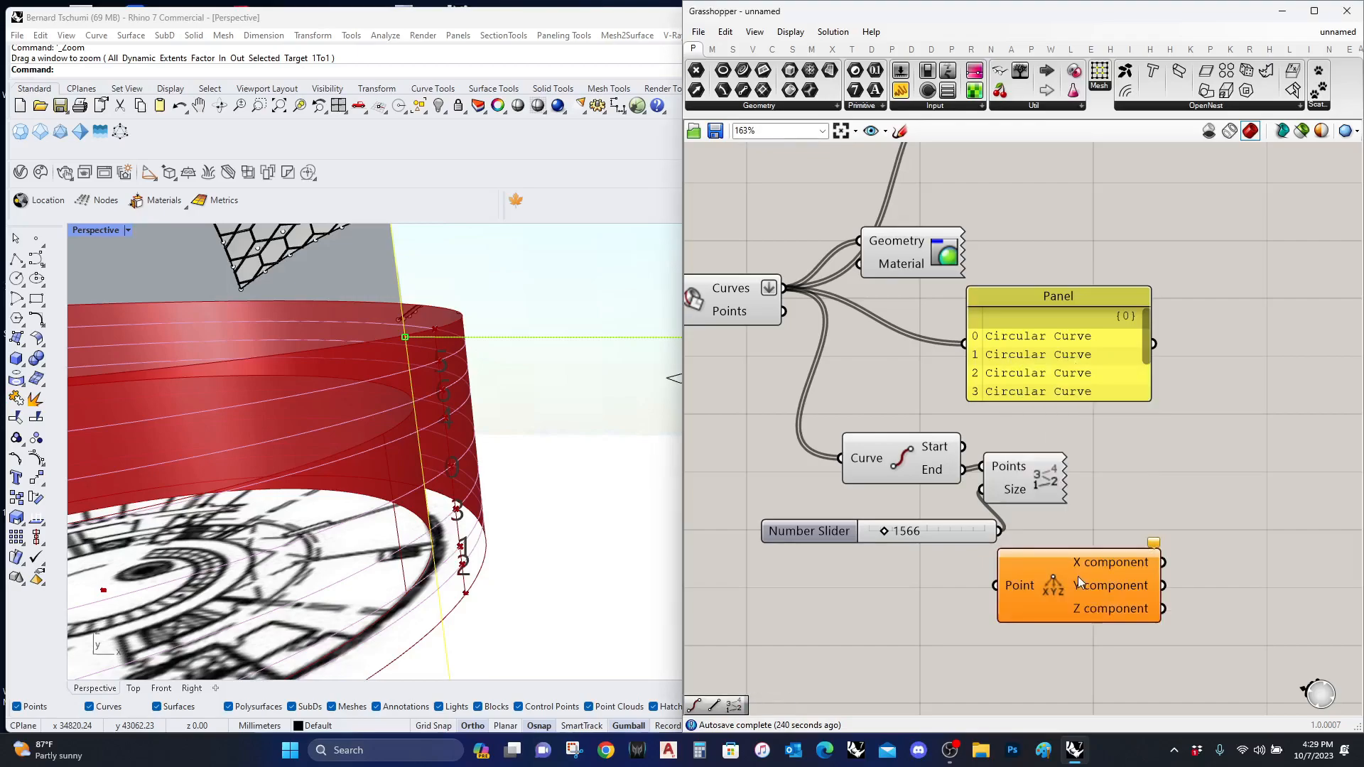
drag(1060, 592, 790, 285)
drag(1226, 522, 1278, 509)
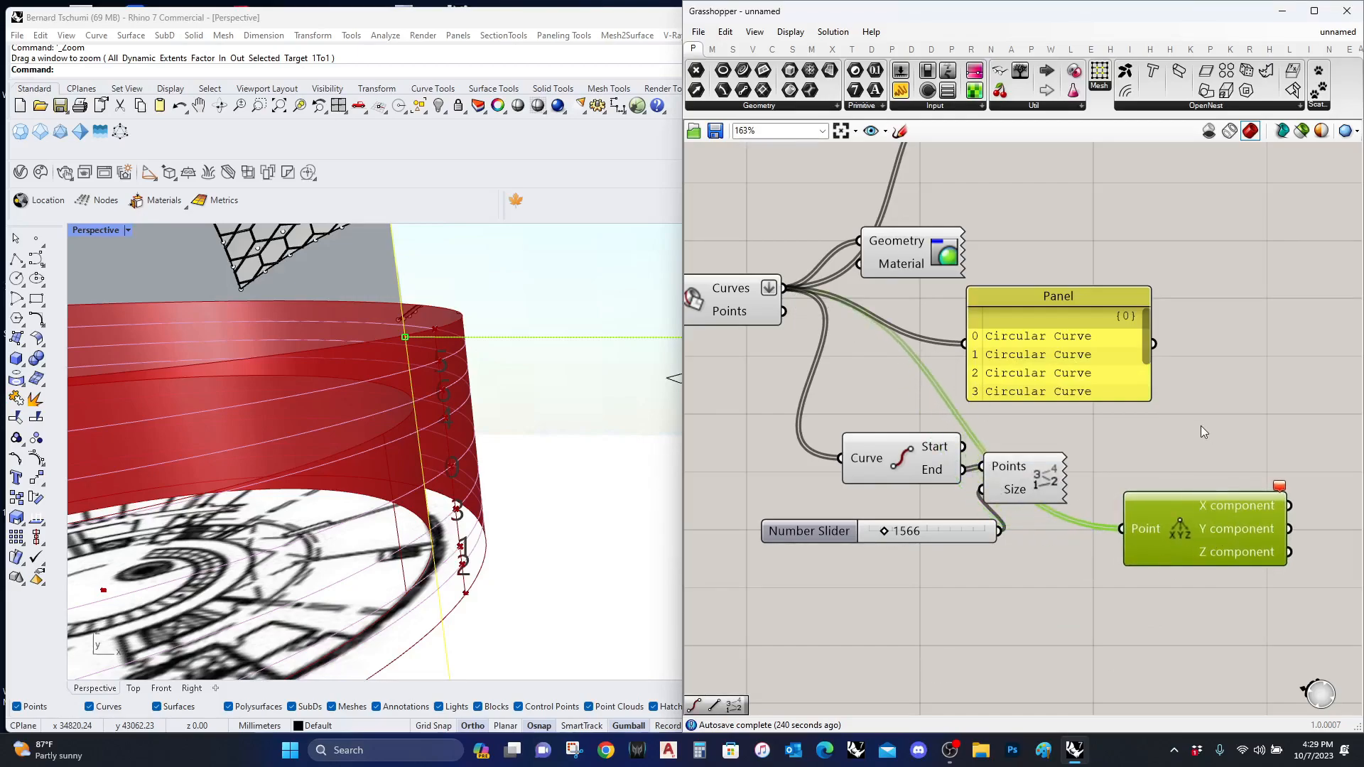
drag(1122, 529, 964, 470)
drag(1198, 548, 1245, 525)
Step: Add a Sort List component and connect the deconstructed points' Z component to its Values A input
right_drag(1207, 600, 962, 651)
double_click(1208, 528)
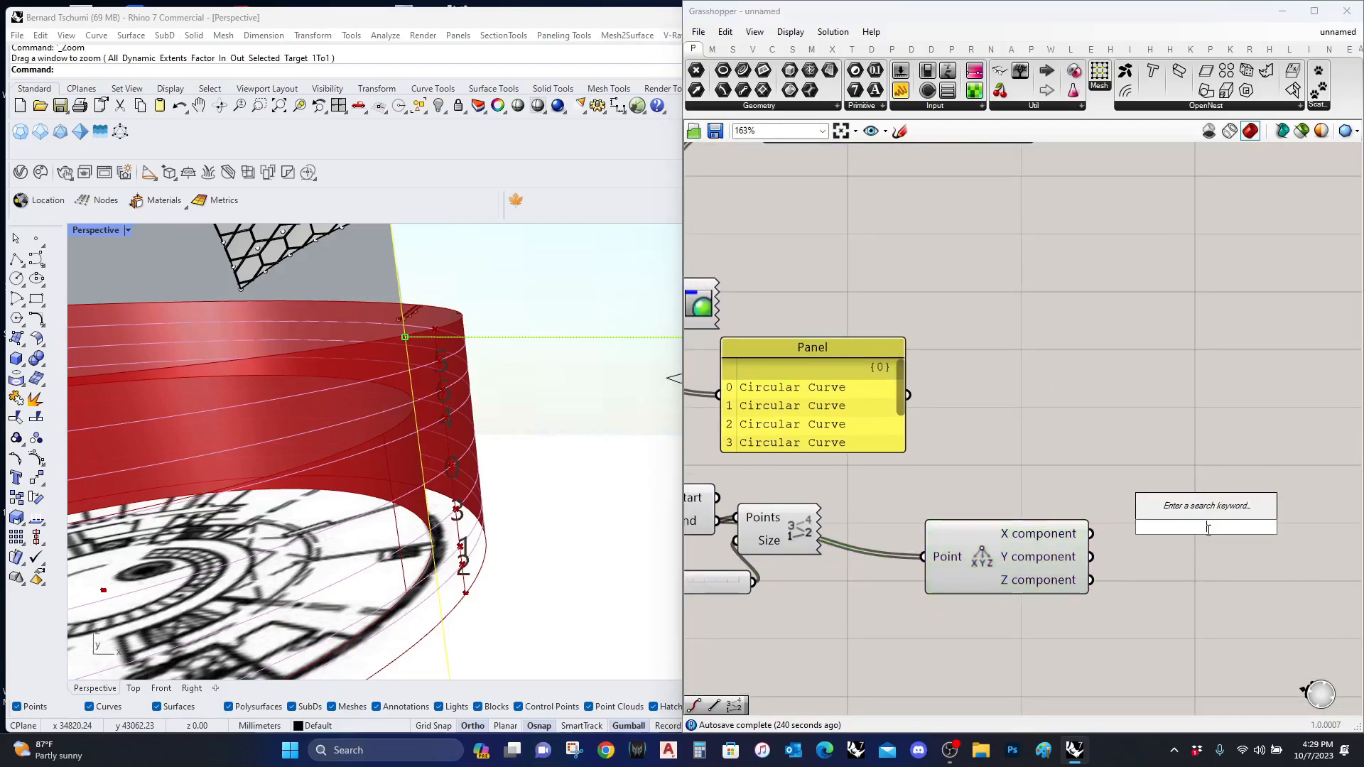
text(sort)
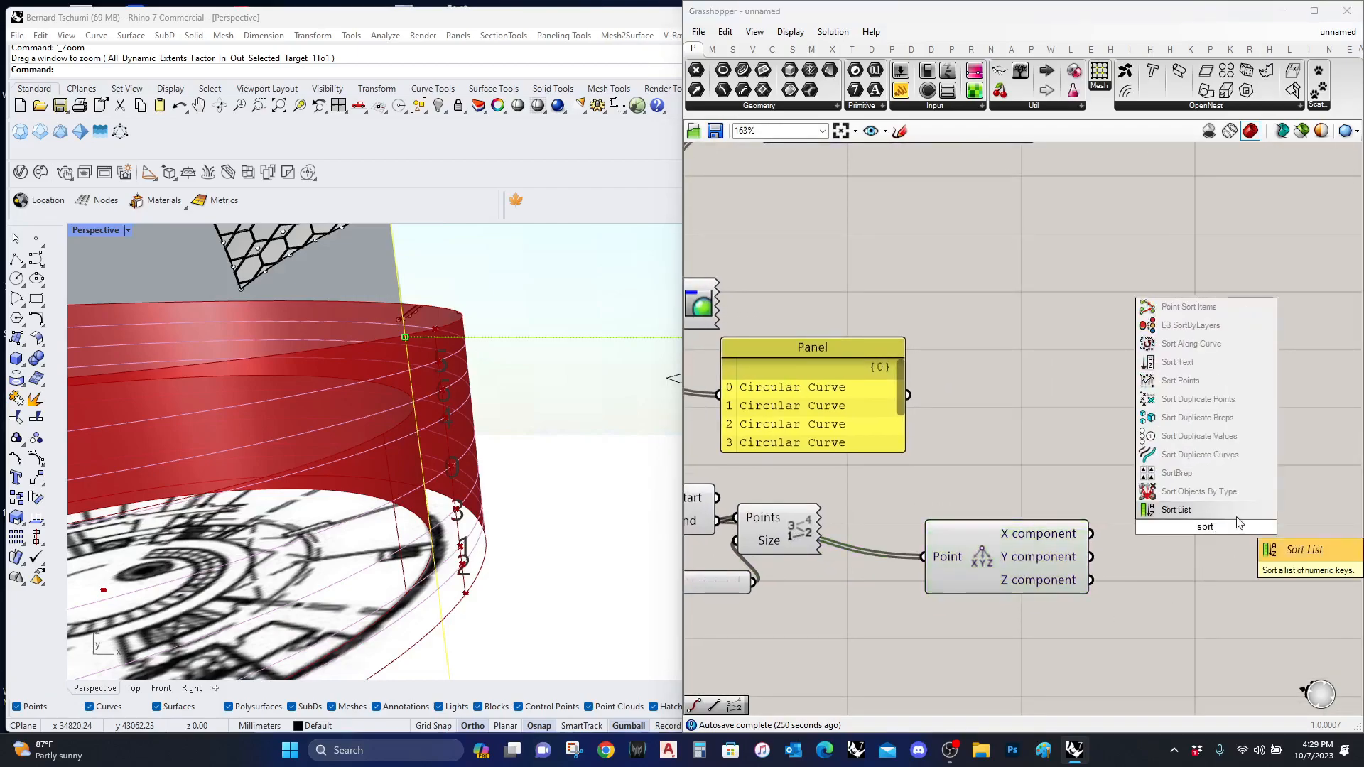
click(1235, 516)
drag(1147, 531, 1091, 581)
Step: Connect the section component's Curves output to the Keys input of Sort List
right_drag(881, 520, 1018, 497)
scroll(874, 457, down, 2)
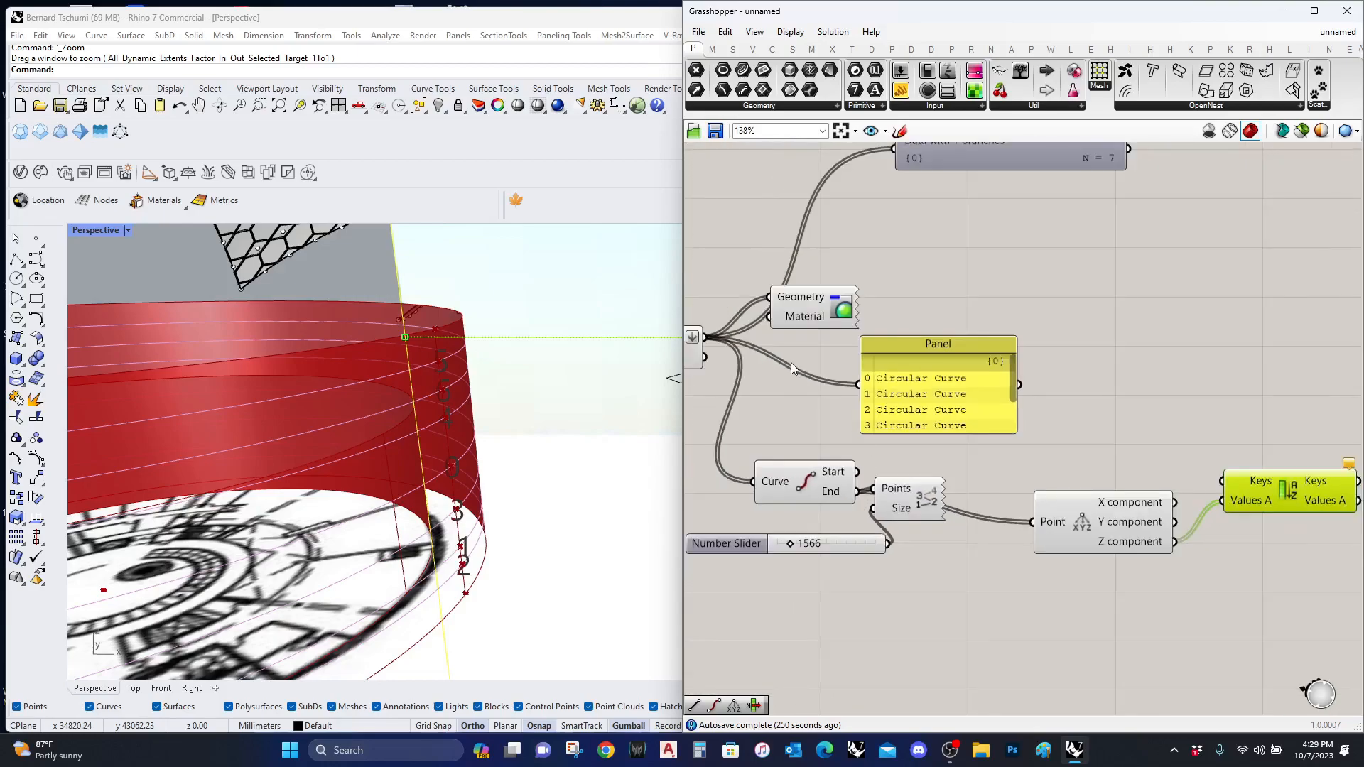
drag(713, 343, 1224, 481)
Step: Add a second Point List component and place it beside Sort List
right_drag(1331, 571, 1113, 572)
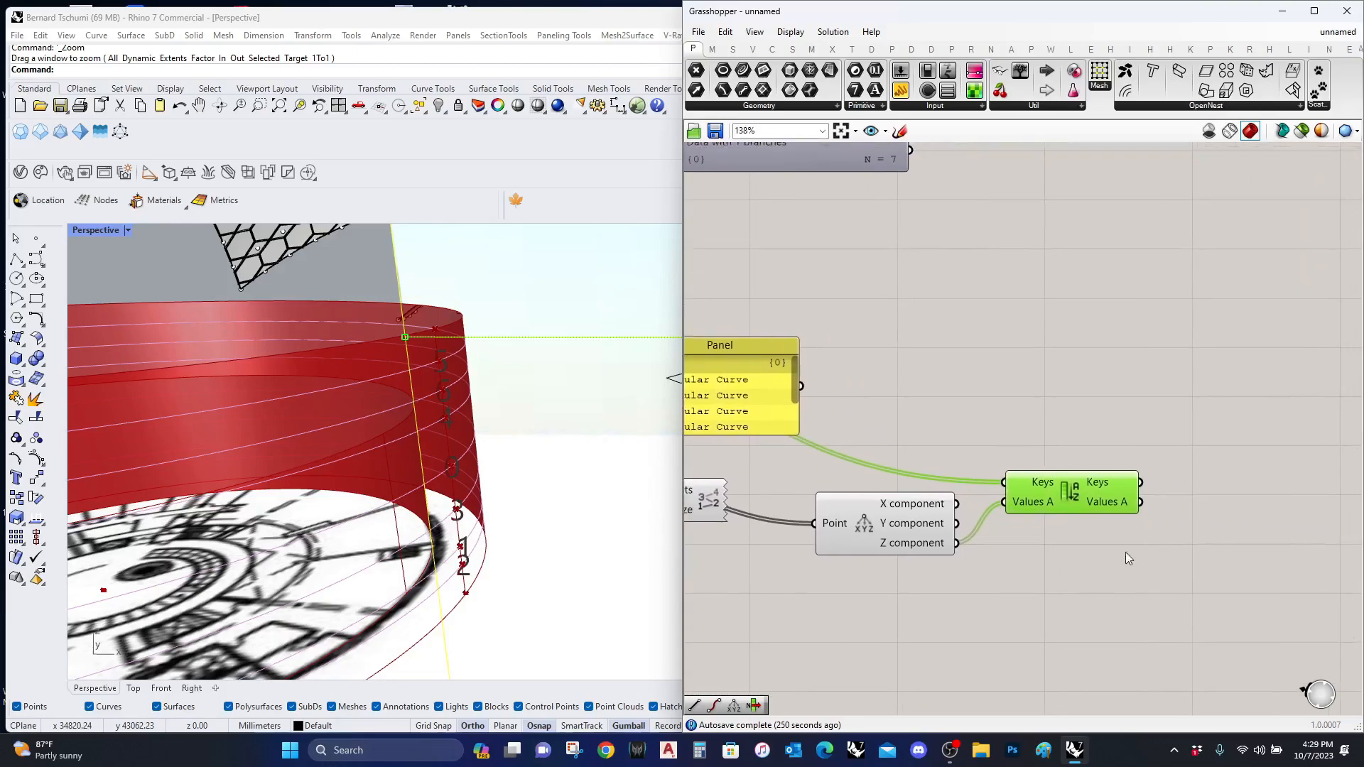
double_click(1227, 506)
text(wnd point)
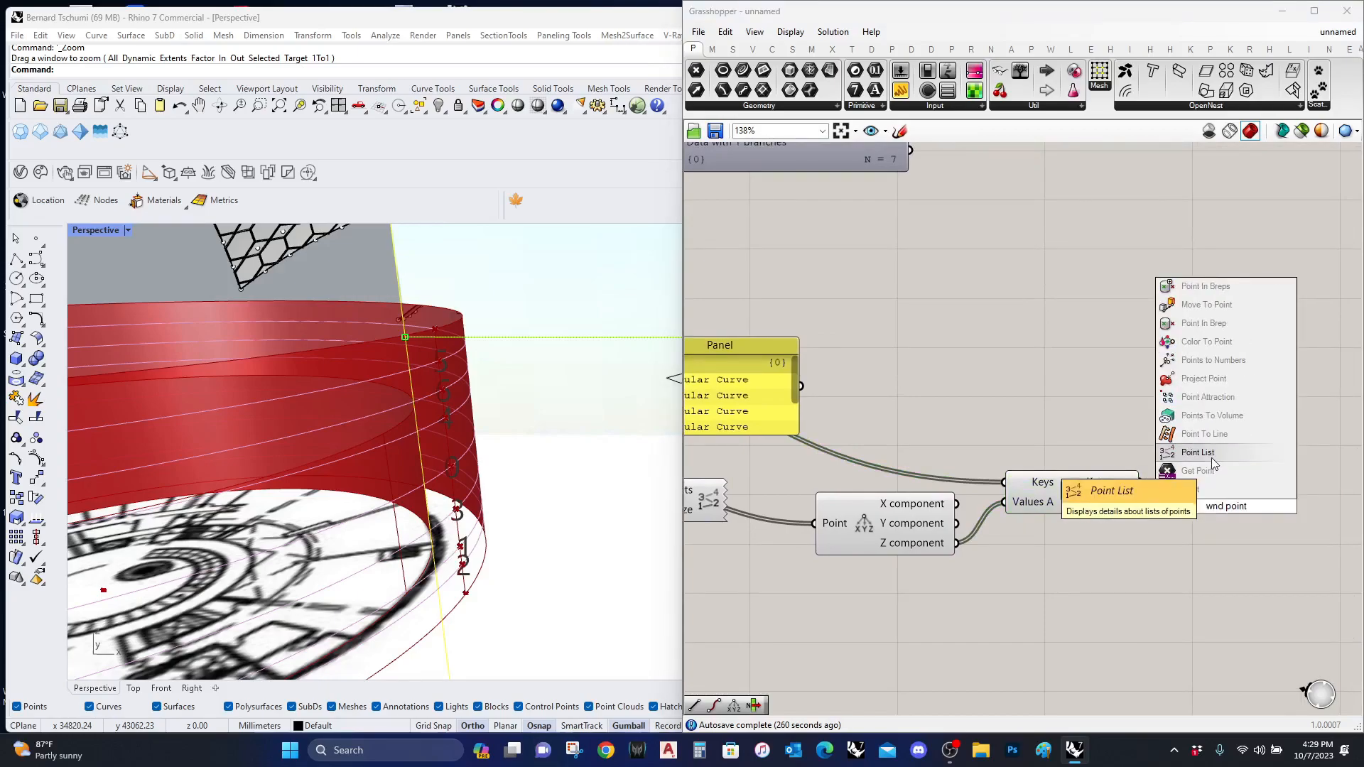
click(1199, 453)
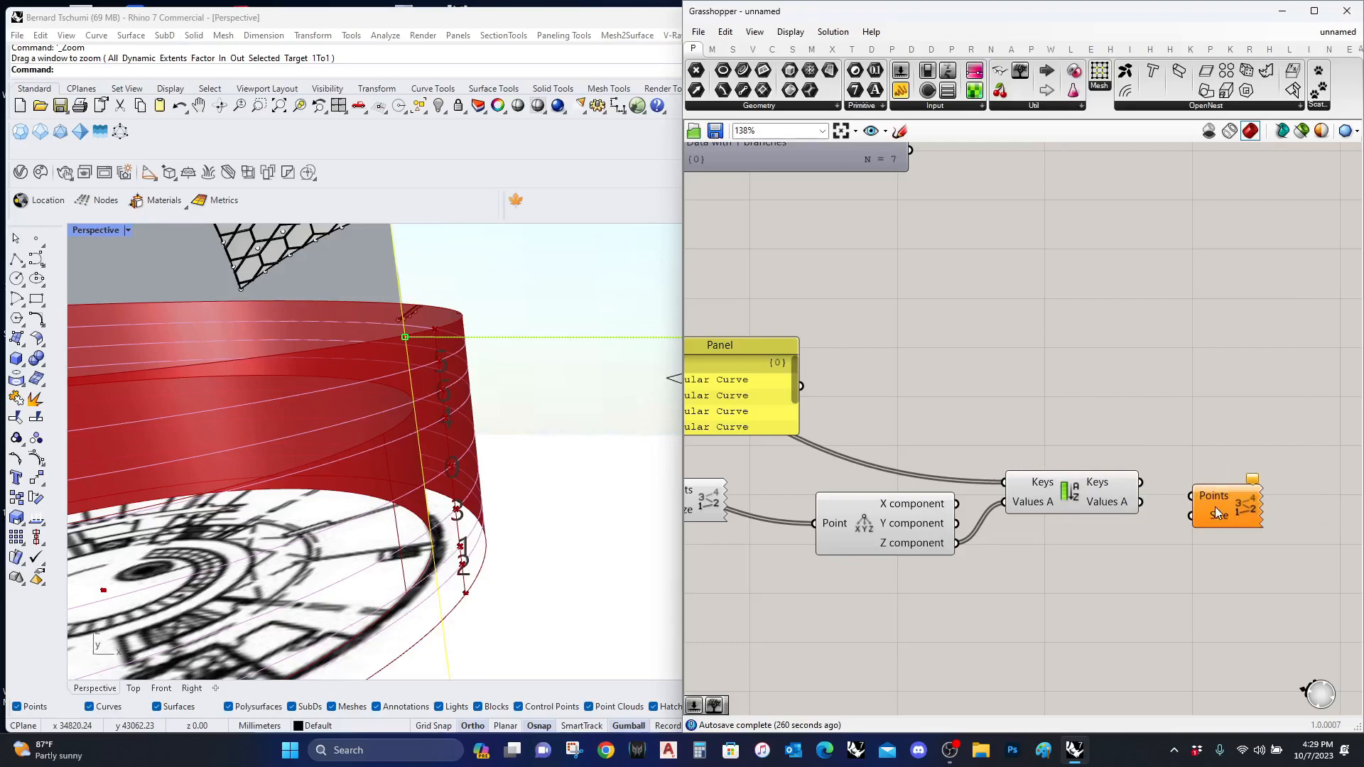
drag(1212, 509, 1252, 498)
Step: Add an End Points component after Sort List and connect Sort List's Keys output to its Curve input
click(1063, 510)
double_click(1157, 542)
text(5)
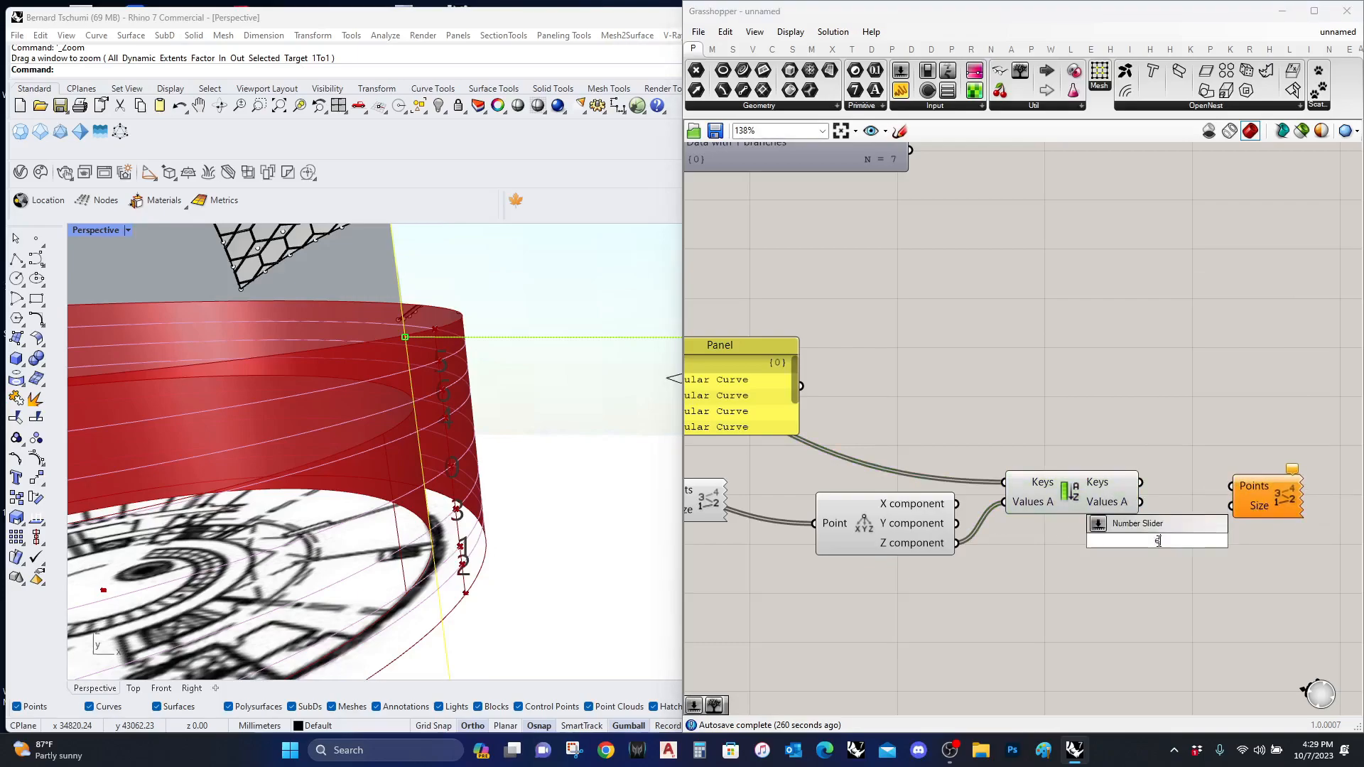
text(nd)
click(1157, 525)
drag(1140, 501, 1261, 420)
Step: Swap the Sort List inputs so the Z component feeds Keys and the section curves feed Values A
right_drag(1019, 487, 1063, 510)
drag(1002, 567, 1048, 506)
scroll(1052, 533, down, 1)
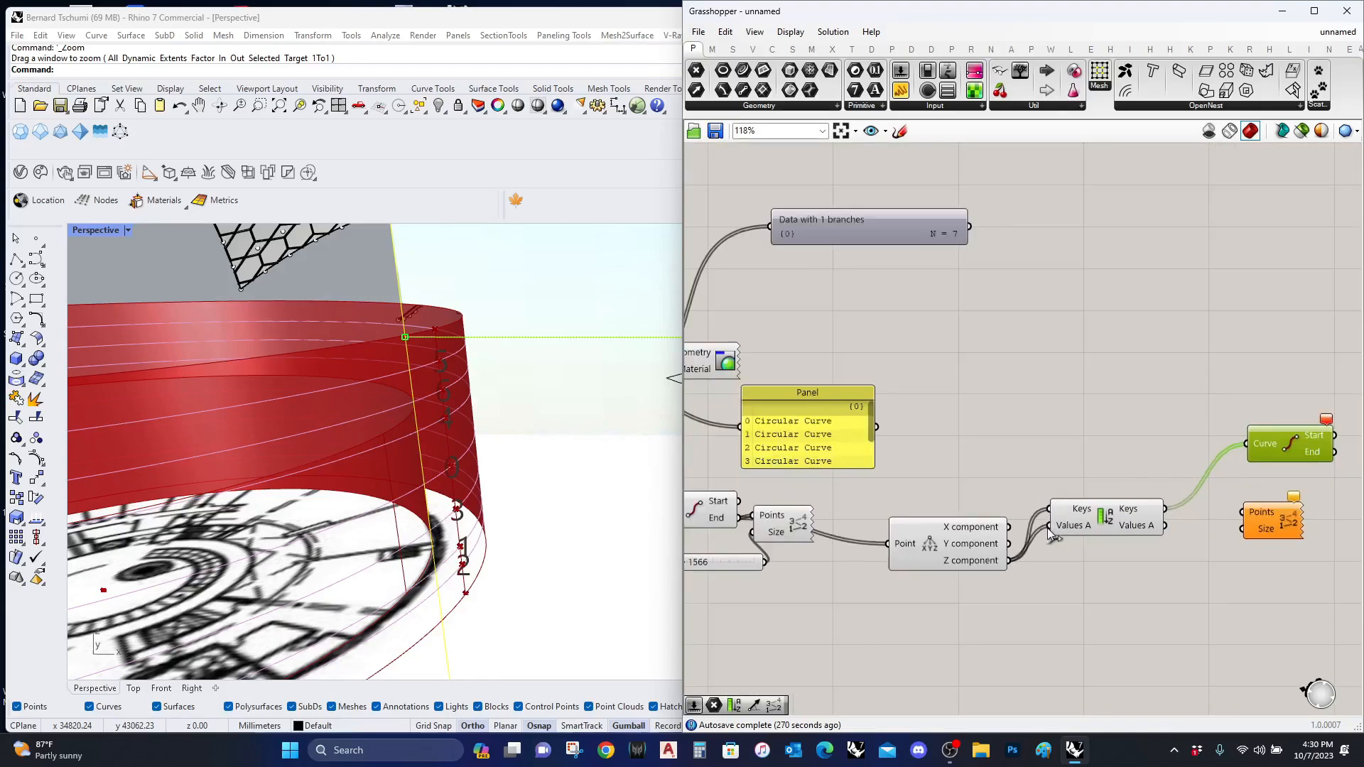
scroll(1051, 534, down, 2)
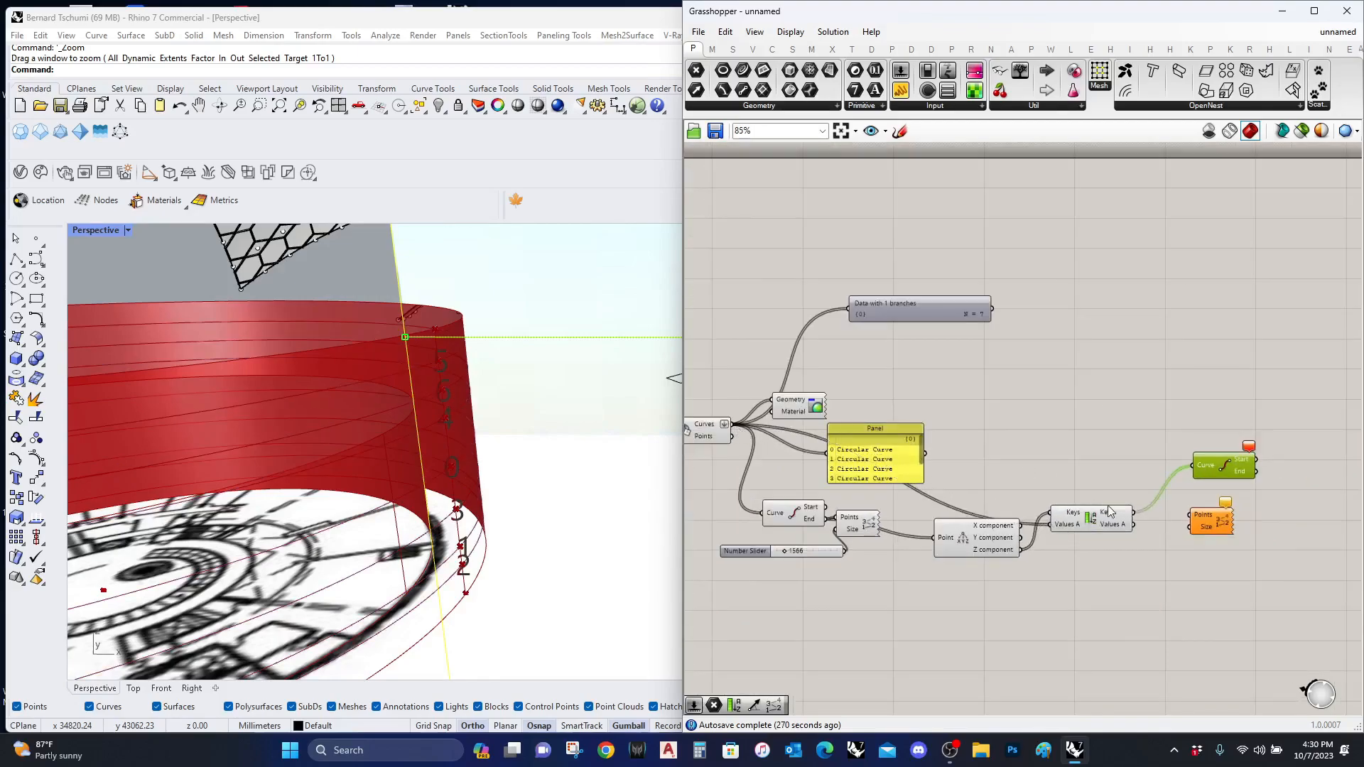
Step: Reposition the Sort List component slightly farther from the Deconstruct component
click(1085, 522)
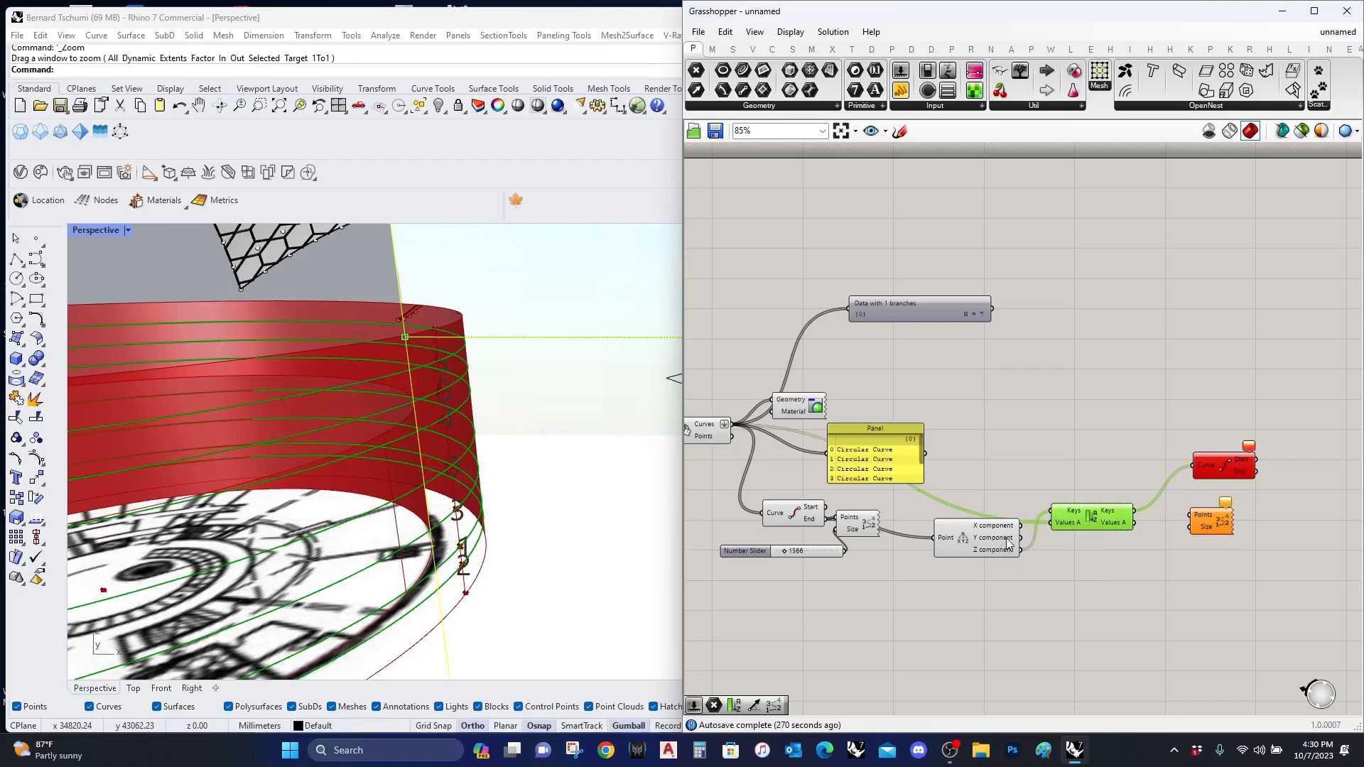
scroll(1084, 533, up, 2)
drag(1125, 512, 1125, 510)
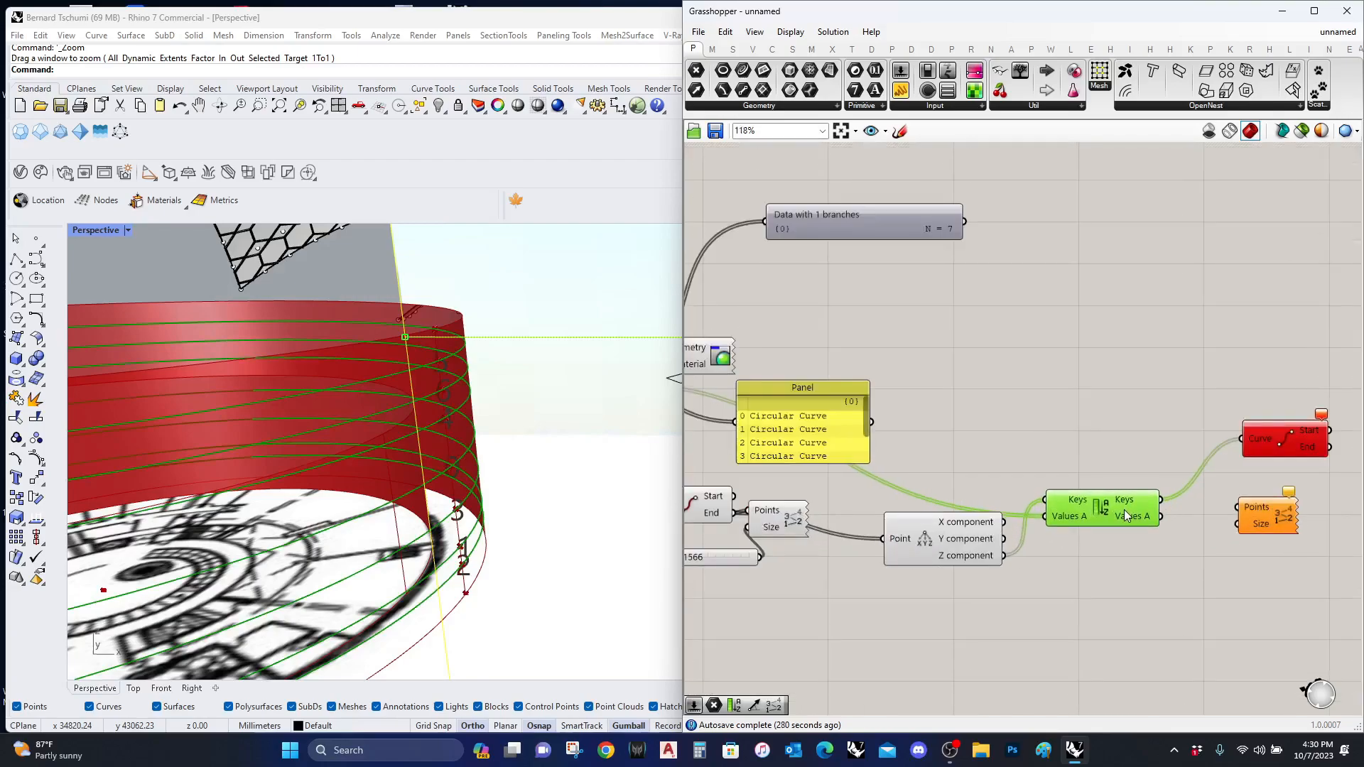
mouse_move(1127, 506)
right_drag(914, 504, 1138, 521)
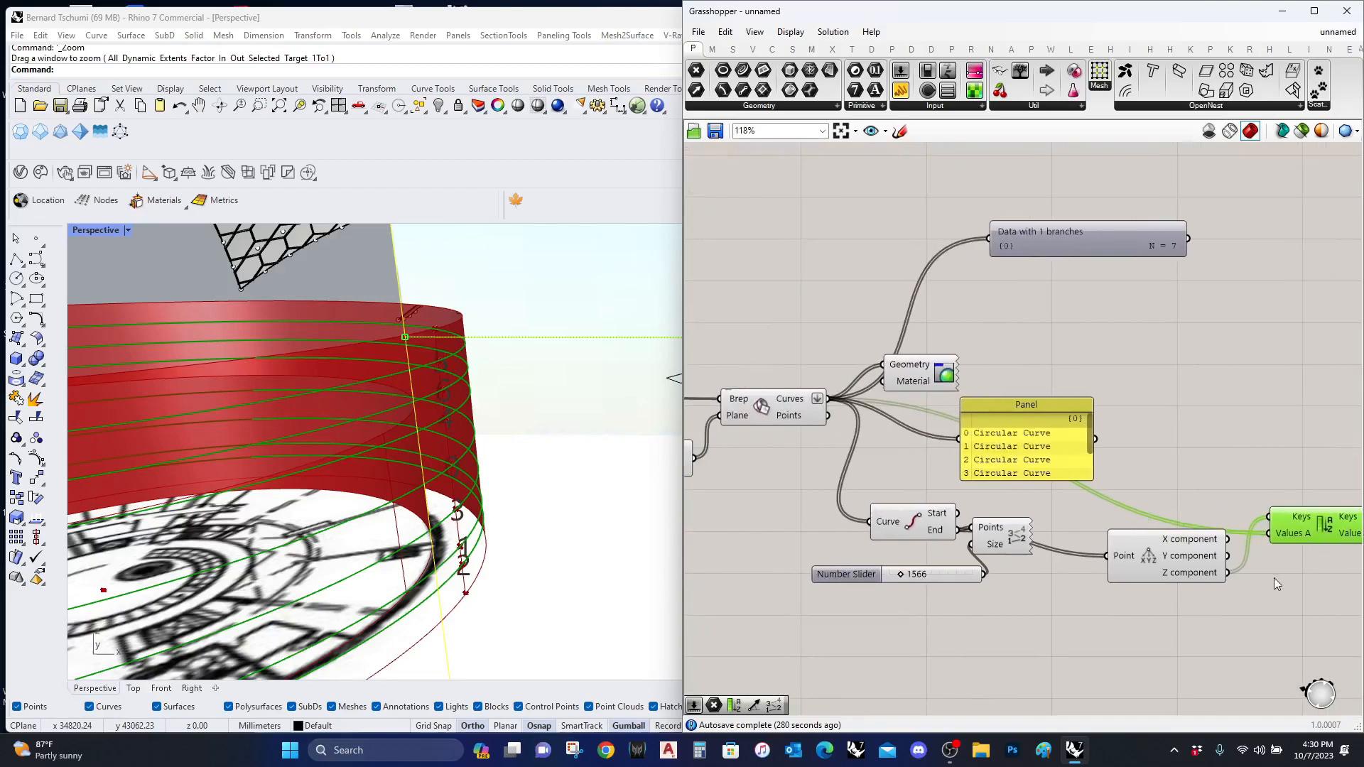
right_drag(1273, 577, 1157, 568)
drag(1200, 513, 1229, 498)
right_drag(1164, 523, 1107, 527)
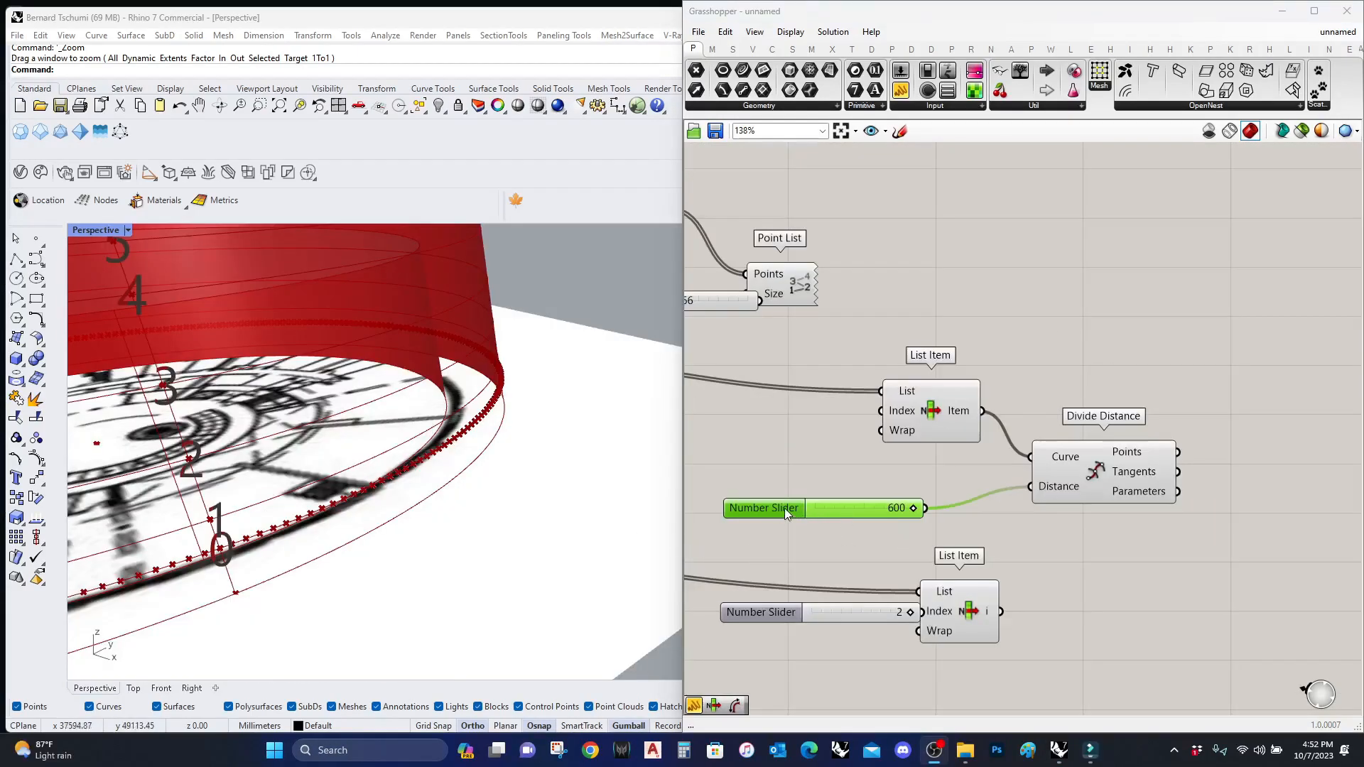
Step: Raise the Divide Distance slider's maximum to 1200 and set its value to 1200
double_click(784, 509)
double_click(812, 545)
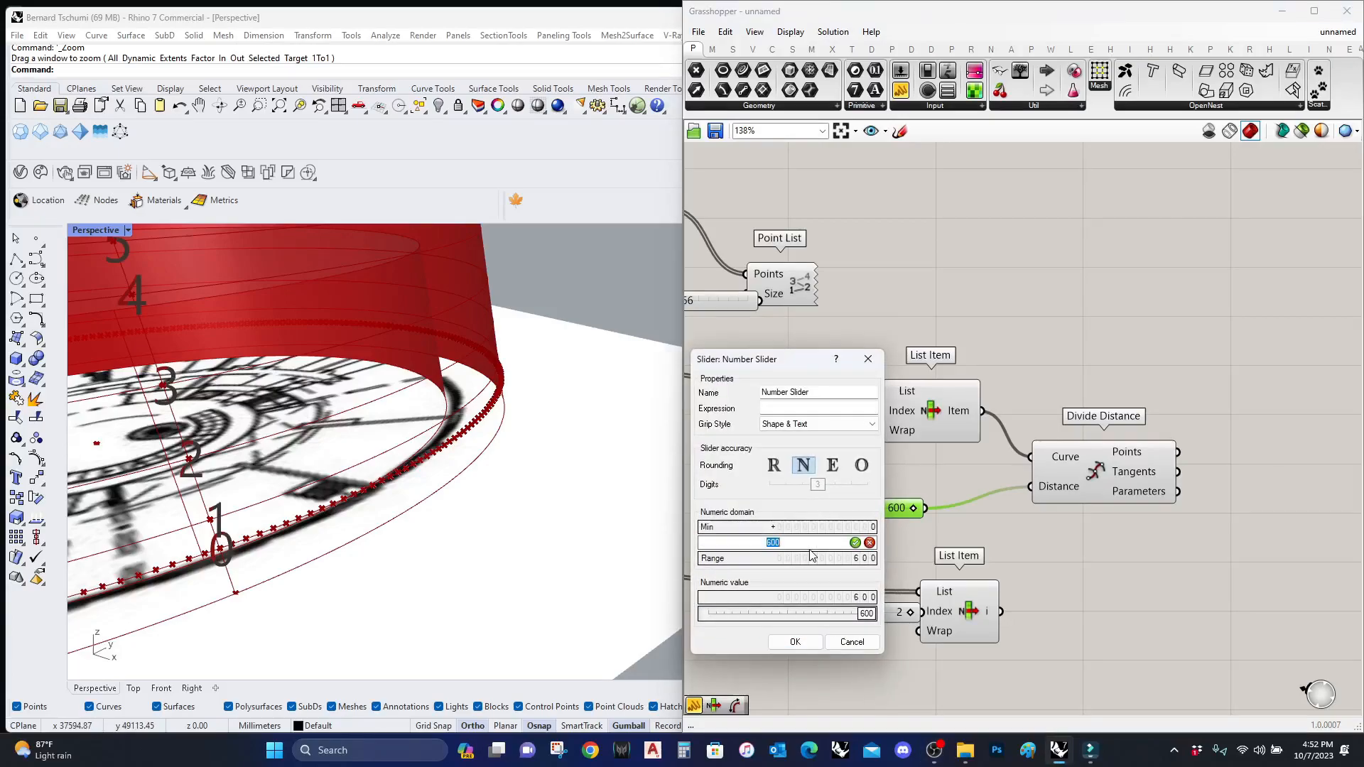
text(1200)
click(855, 543)
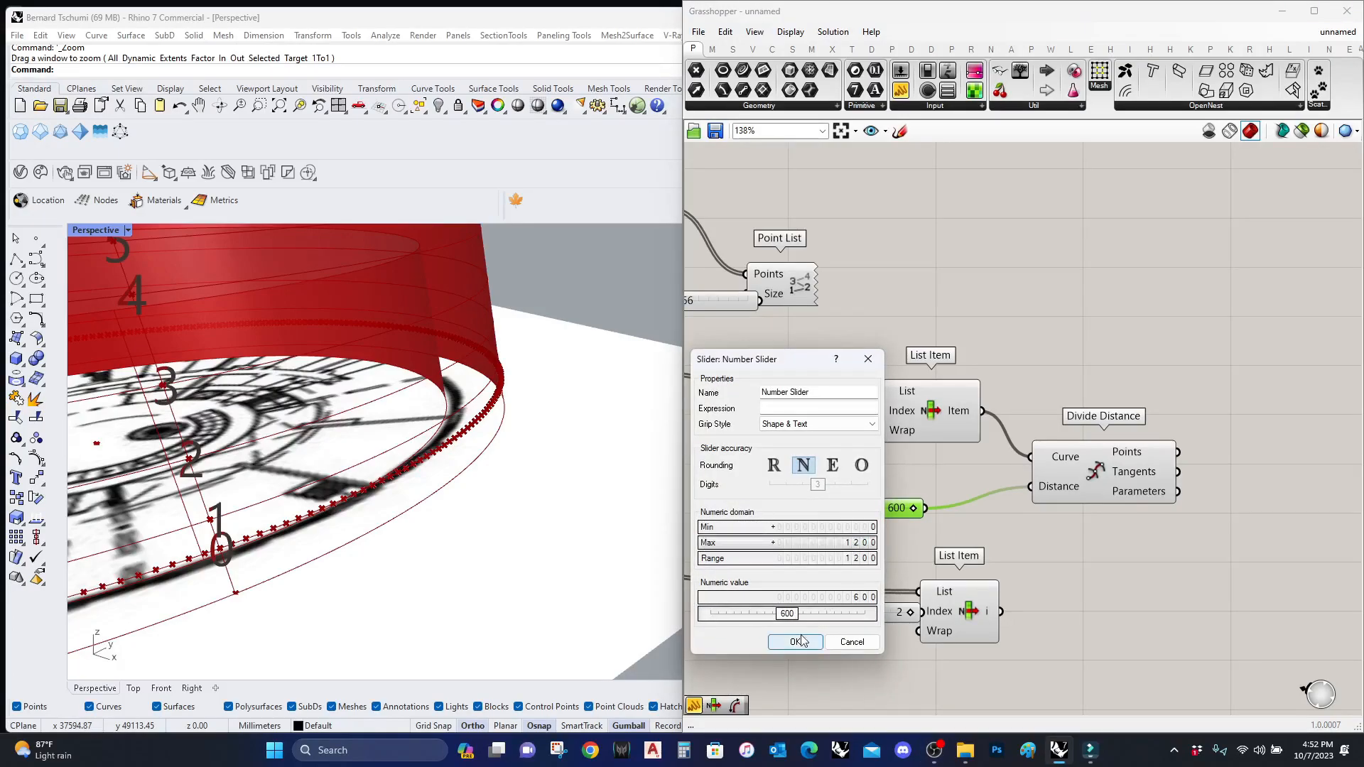
click(795, 641)
drag(864, 511, 933, 516)
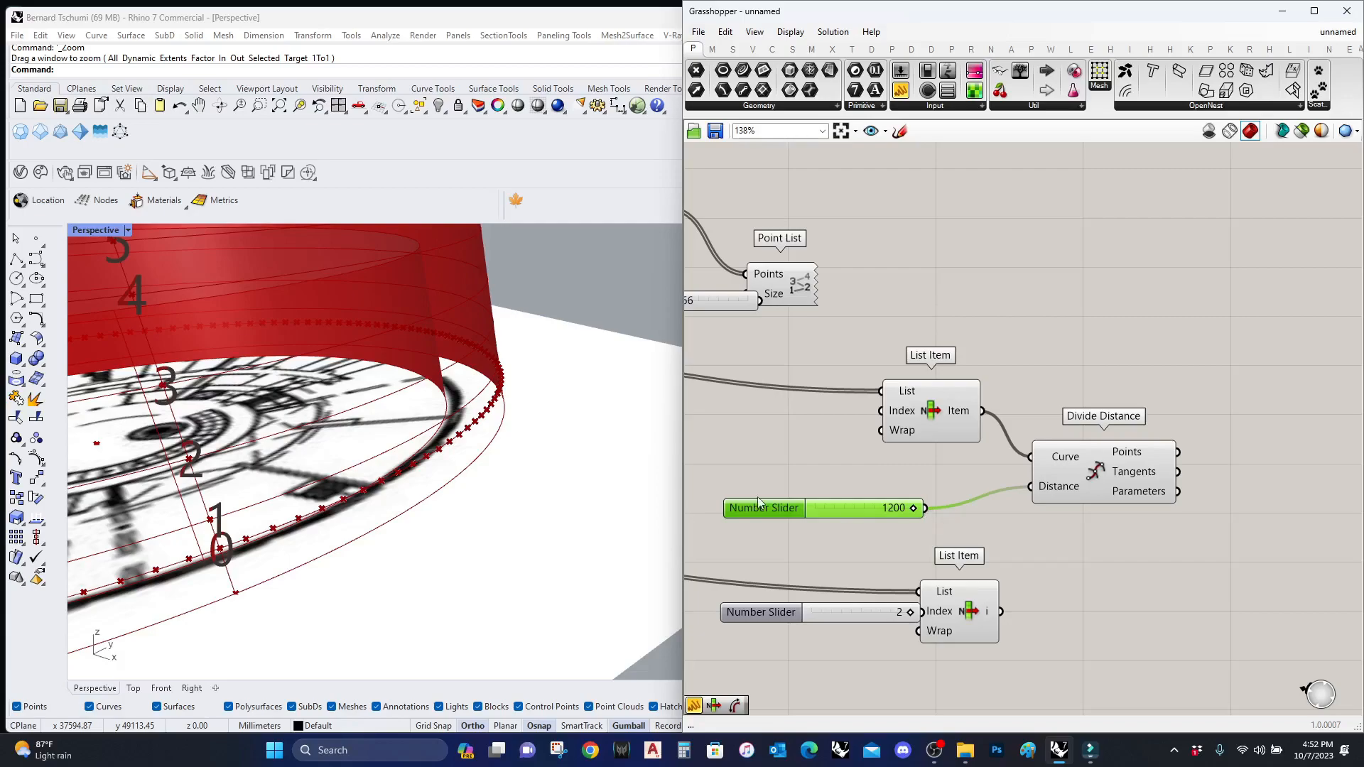
Step: Move the Grasshopper window off the Rhino viewports and maximize the Perspective viewport around the cylinder's lower rings
scroll(605, 496, down, 7)
click(133, 688)
scroll(412, 508, up, 6)
double_click(80, 231)
drag(736, 11, 963, 157)
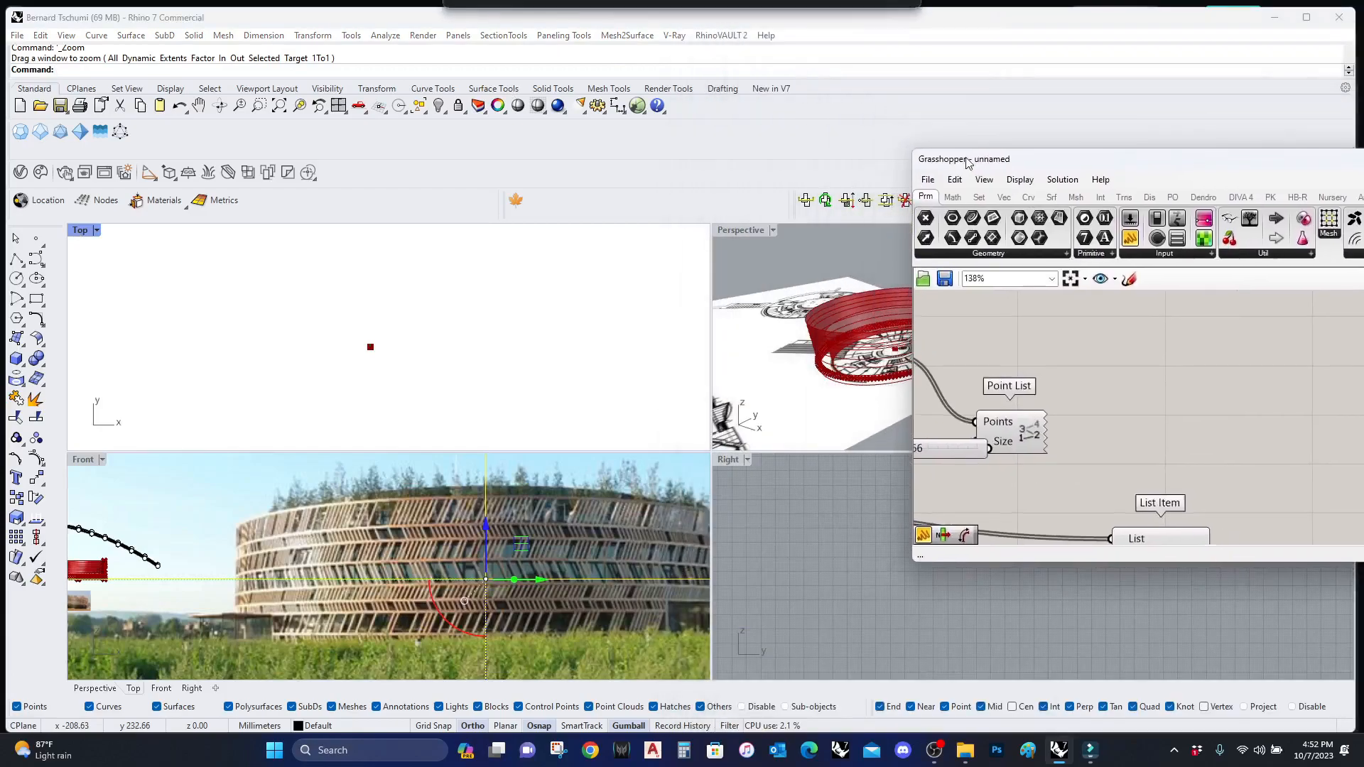
double_click(736, 227)
scroll(405, 553, up, 9)
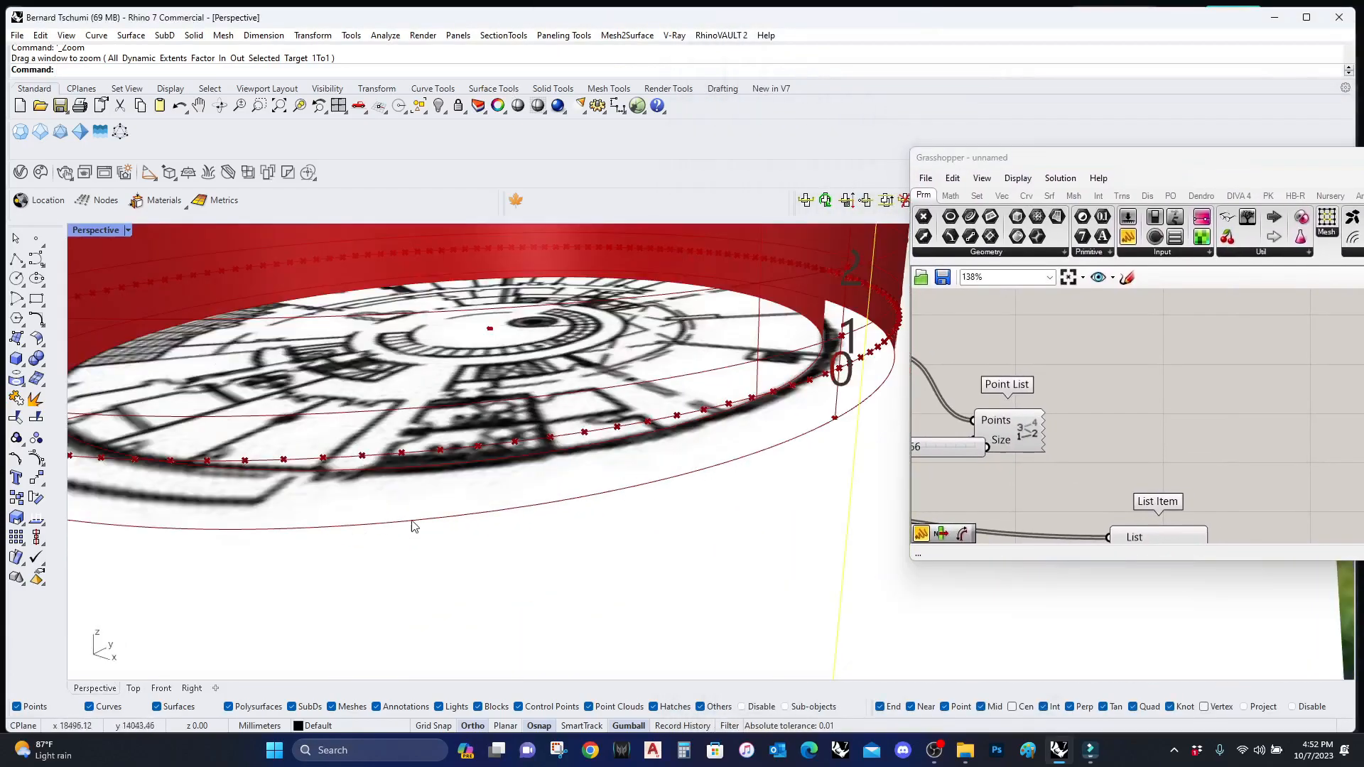
drag(1122, 159, 974, 99)
Step: Duplicate the List Item, 1200 slider and Divide Distance, with the copy fed by the List Item at index 2
scroll(1036, 334, down, 4)
right_drag(1037, 430, 1002, 359)
scroll(1077, 386, down, 1)
drag(1097, 387, 924, 327)
drag(1014, 345, 1015, 398)
scroll(1055, 450, up, 3)
scroll(1078, 400, down, 4)
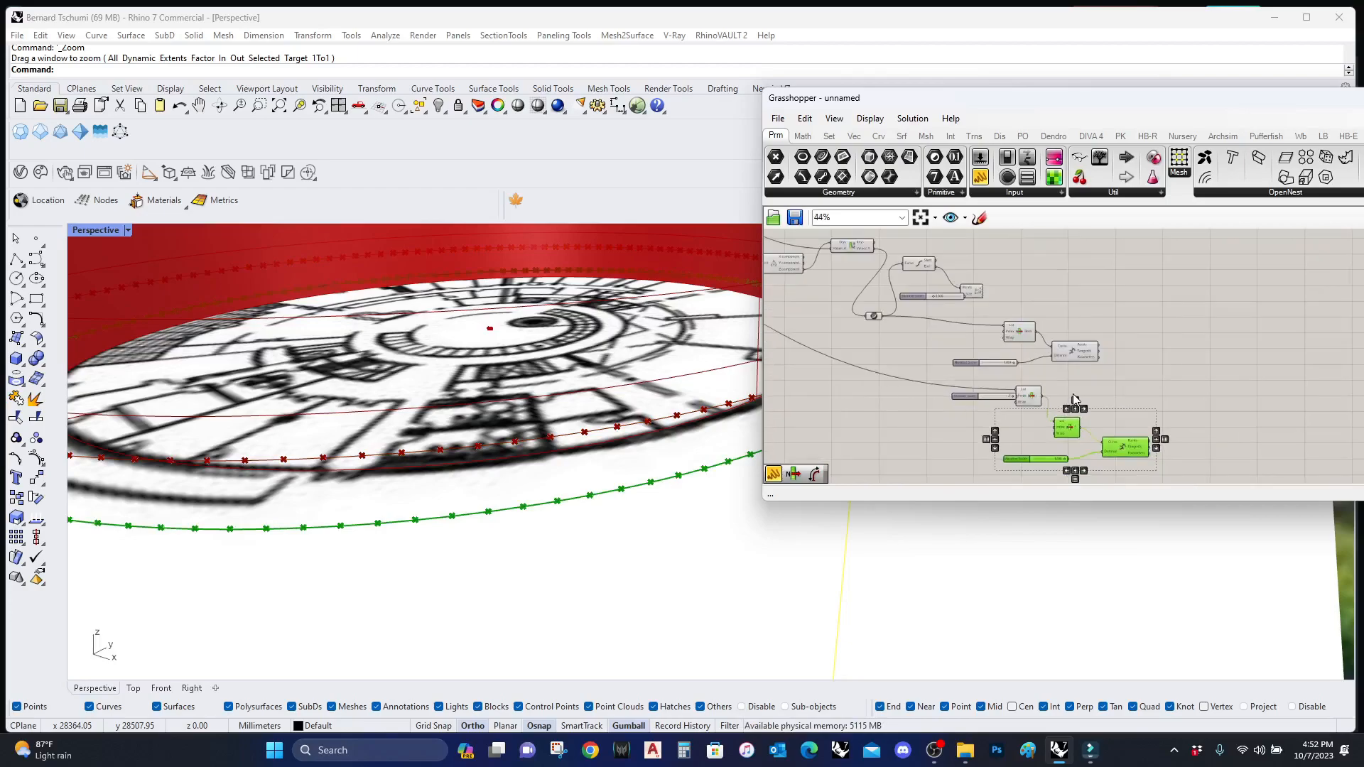
Step: Move the index 2 List Item branch with its sliders and Divide Distance above the original dividing branch
drag(1181, 471, 957, 381)
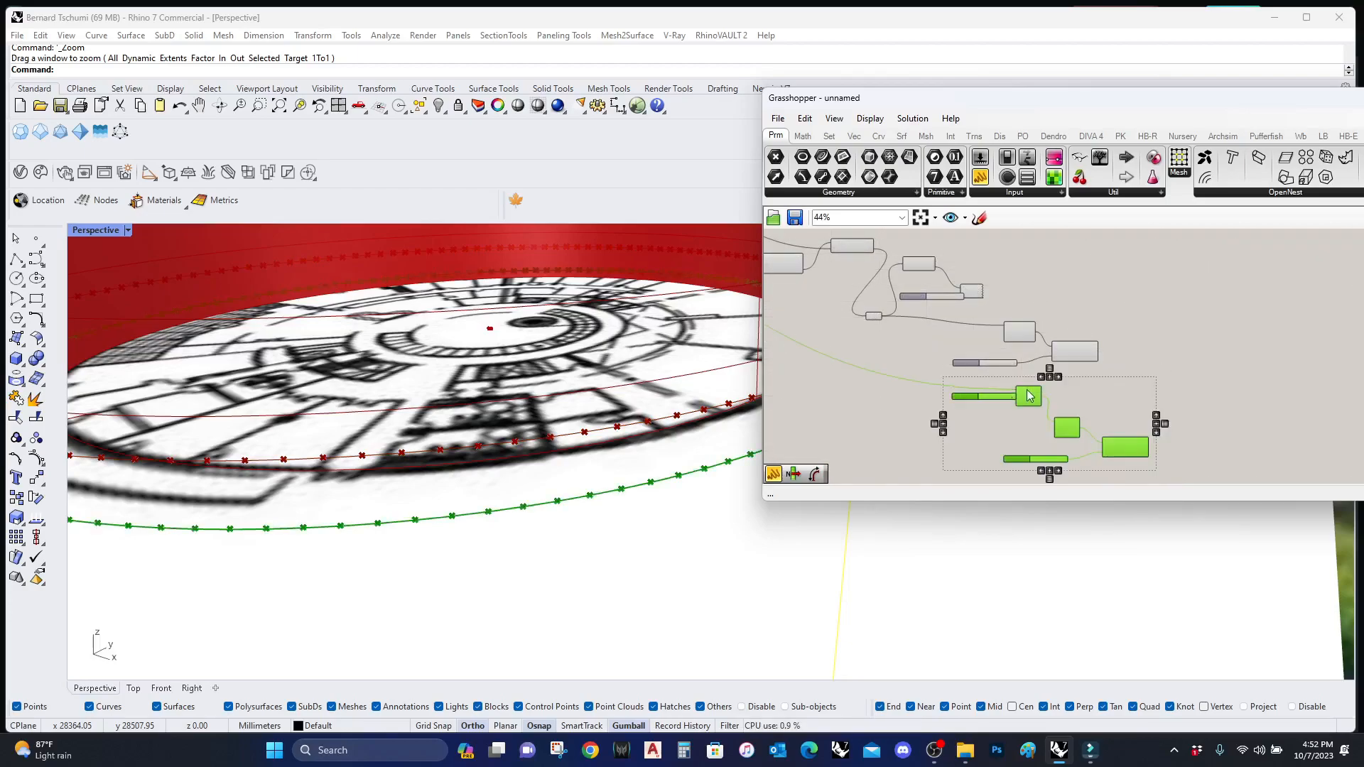
right_drag(1034, 388, 1013, 430)
drag(1014, 431, 1045, 262)
drag(1107, 427, 1092, 392)
Step: Add a Shift List component and connect the upper Divide Distance's Points output to its List input
right_drag(1246, 361, 1072, 373)
click(1072, 376)
scroll(1030, 364, up, 3)
double_click(1024, 356)
text(shift)
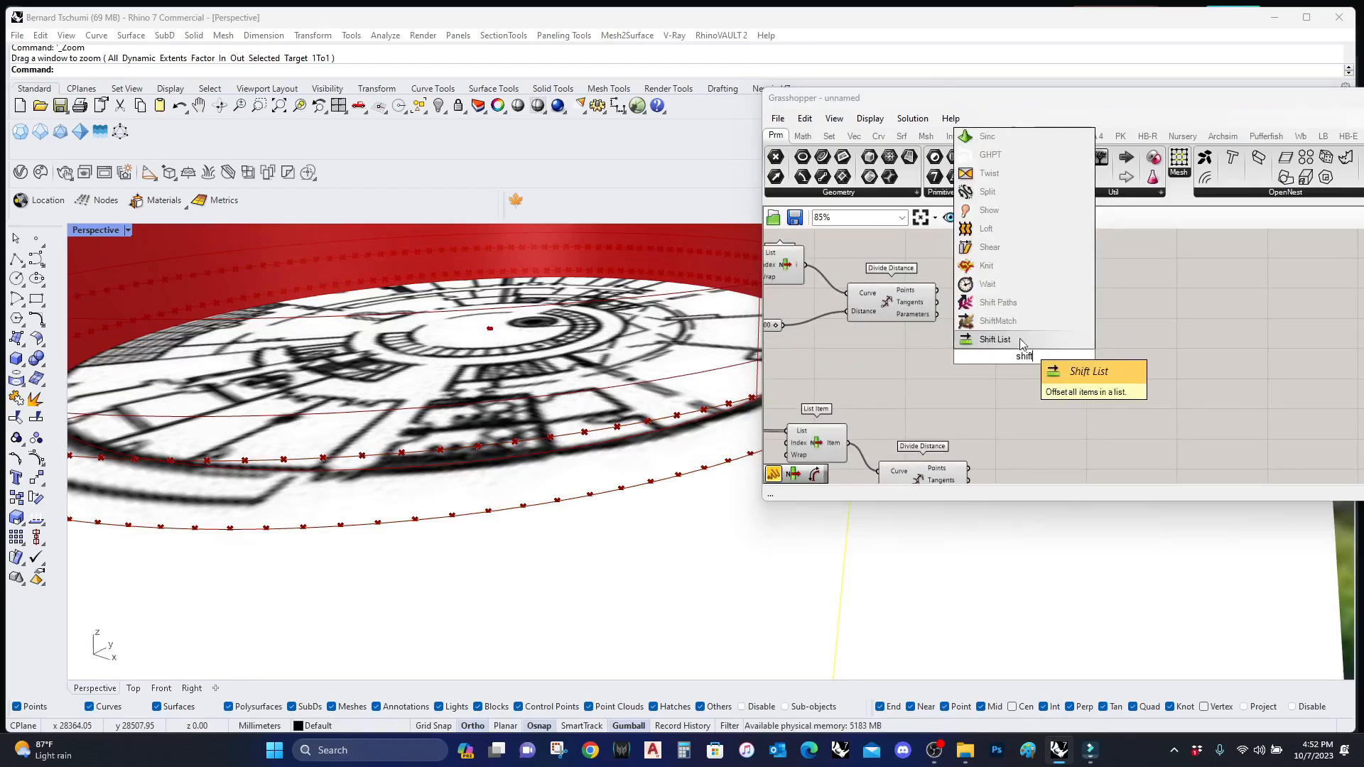
click(1021, 340)
scroll(953, 323, up, 1)
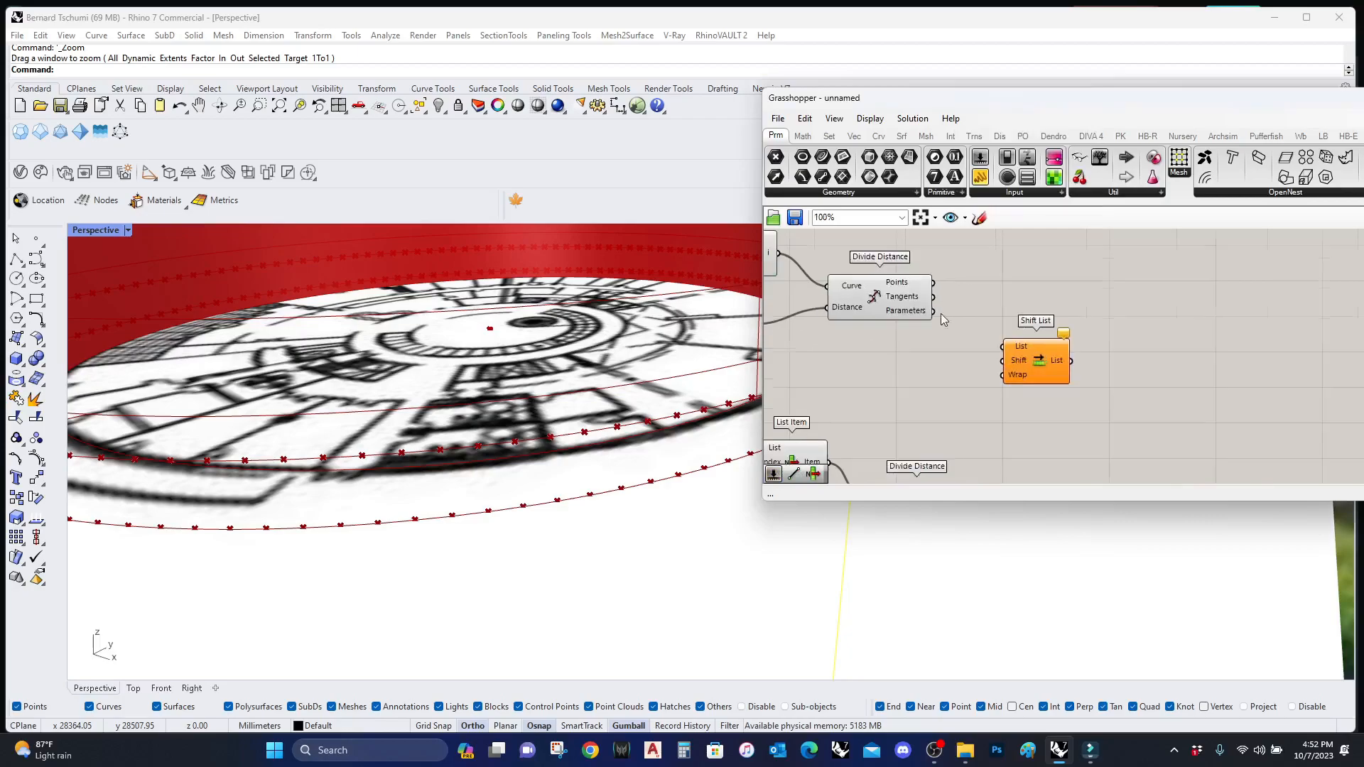
drag(932, 286, 1005, 348)
right_drag(1051, 402, 990, 370)
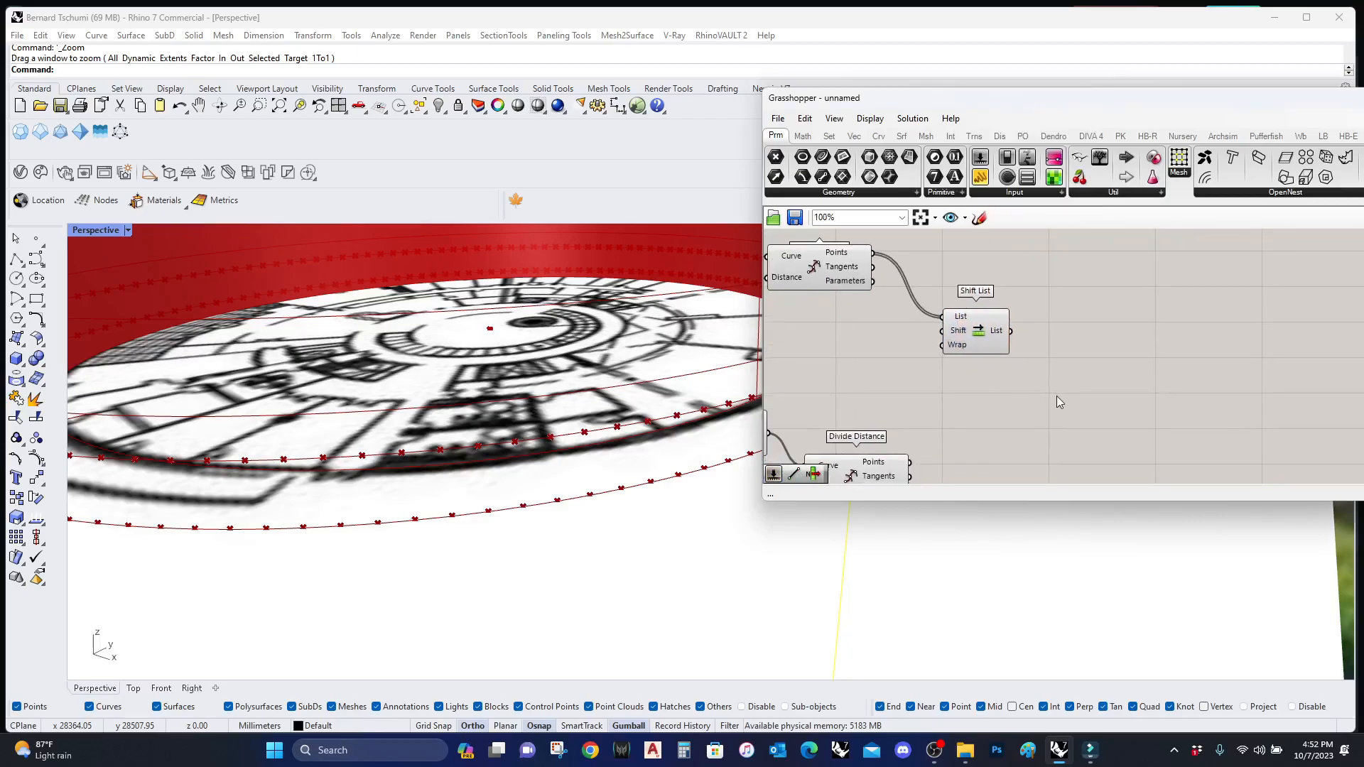
Step: Add a Line component from the shifted list as Start Point to the lower Divide Distance's Points as End Point
double_click(1056, 395)
text(line)
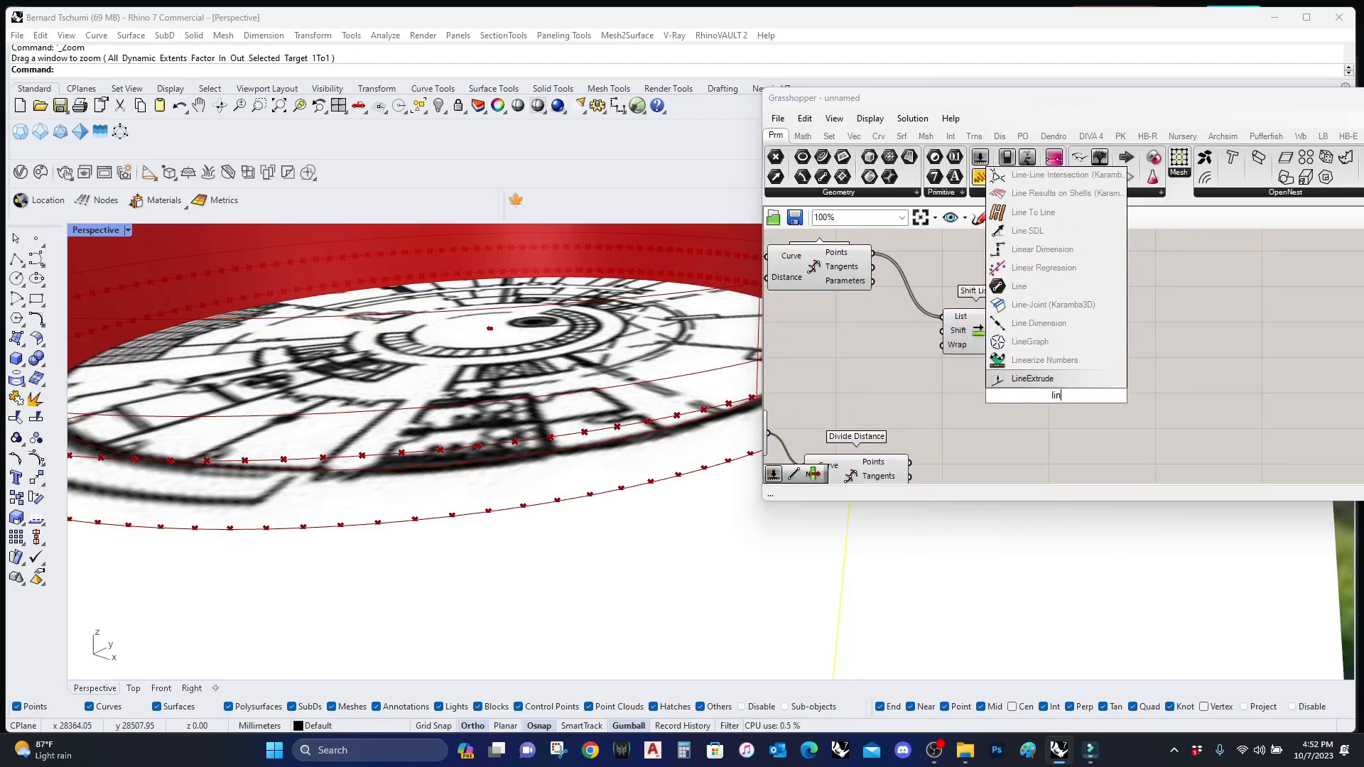
double_click(1073, 417)
text(line)
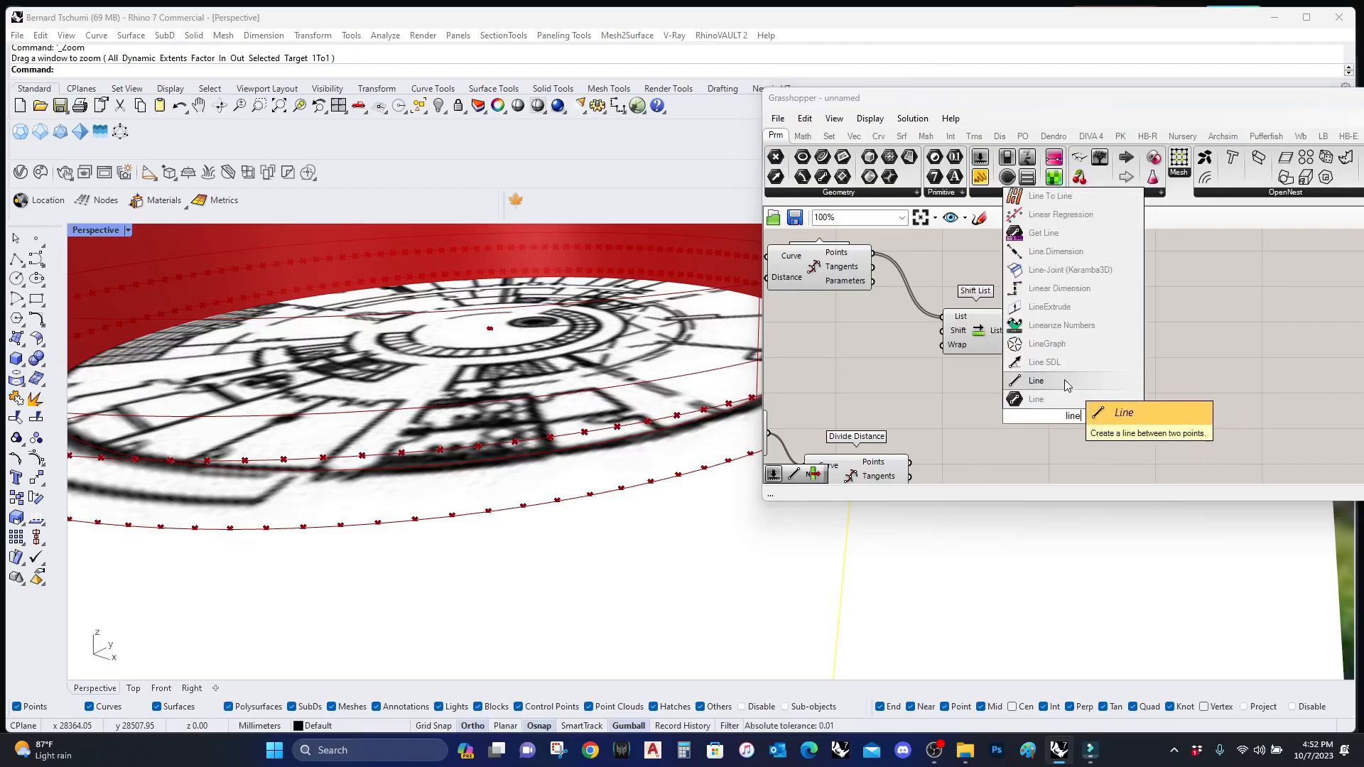
key(Return)
drag(1064, 411, 1011, 331)
drag(1058, 379, 913, 463)
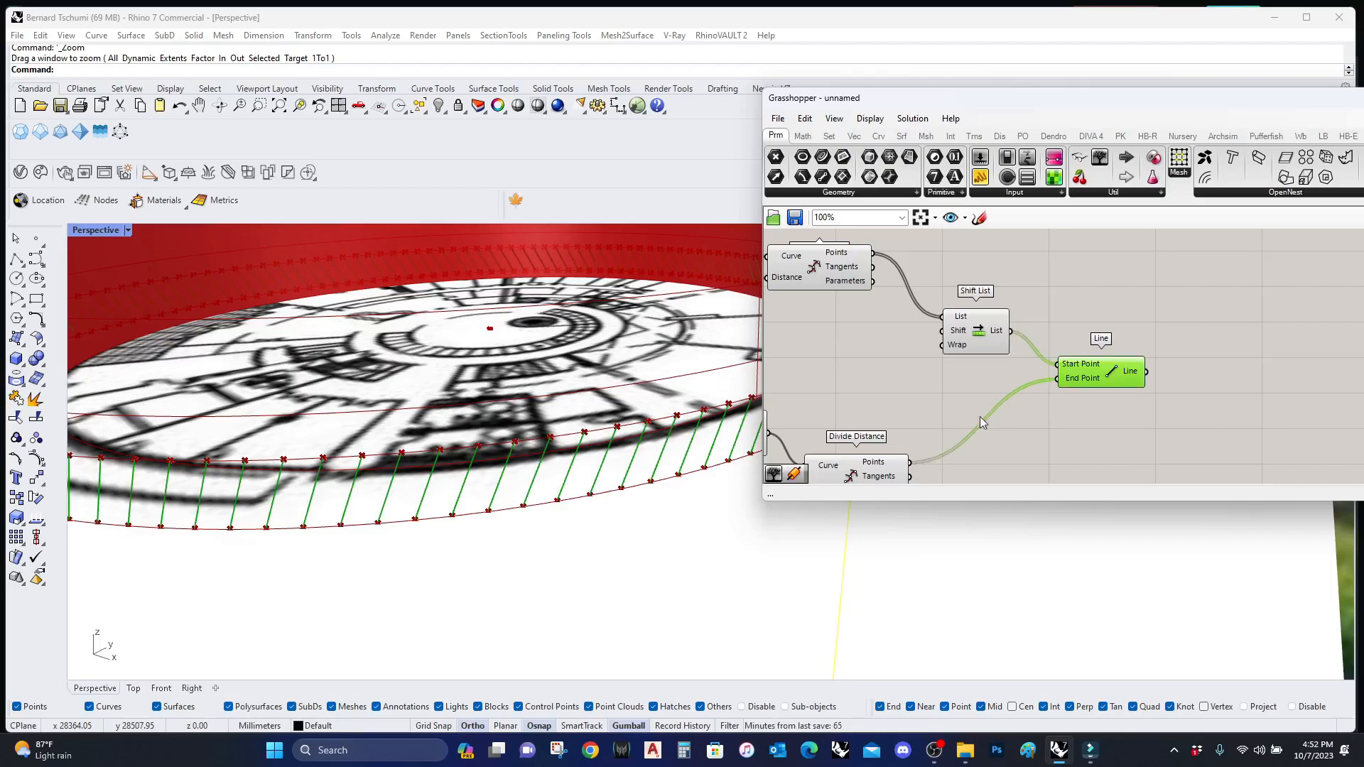
Step: Try duplicating the upper branch, from the index 2 List Item through Shift List and Line, below the existing branches
right_drag(878, 378, 1054, 388)
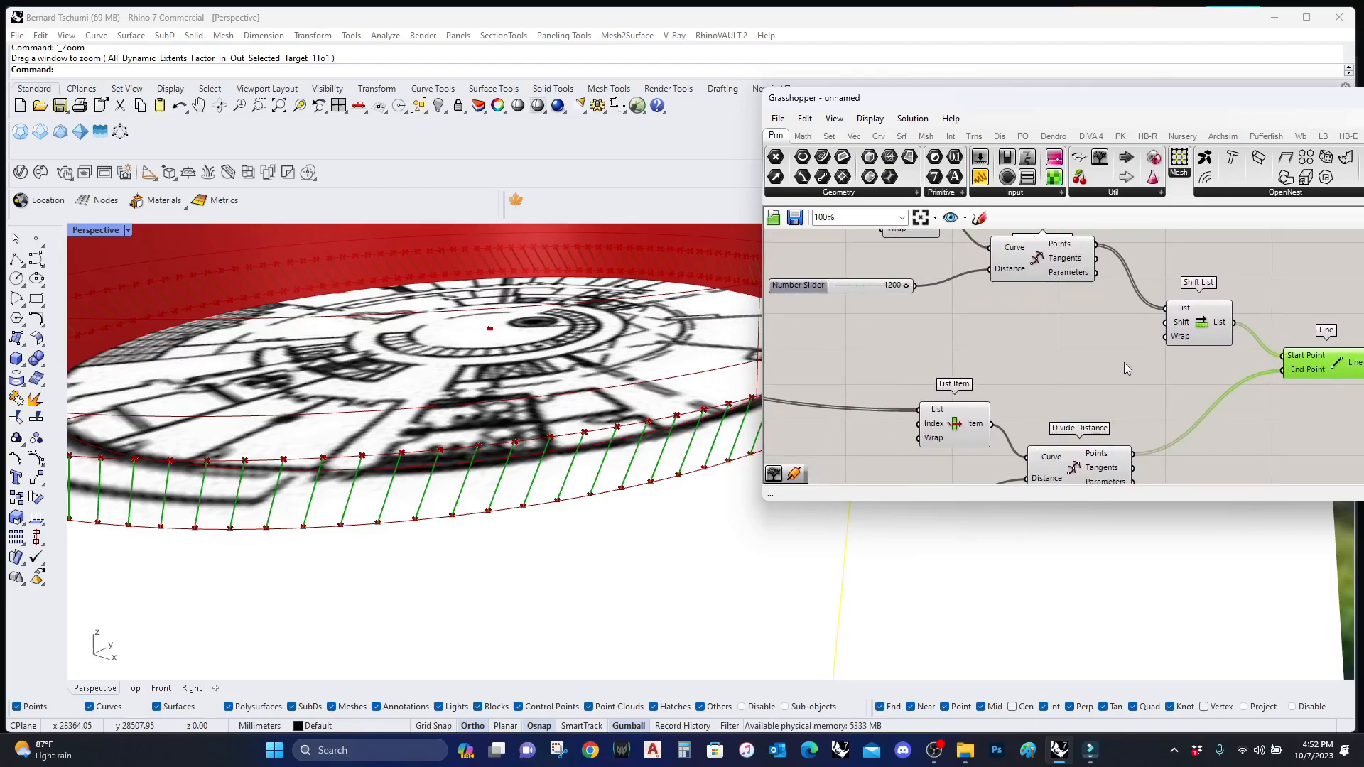
right_drag(1124, 363, 1058, 361)
scroll(466, 425, down, 12)
scroll(441, 384, up, 10)
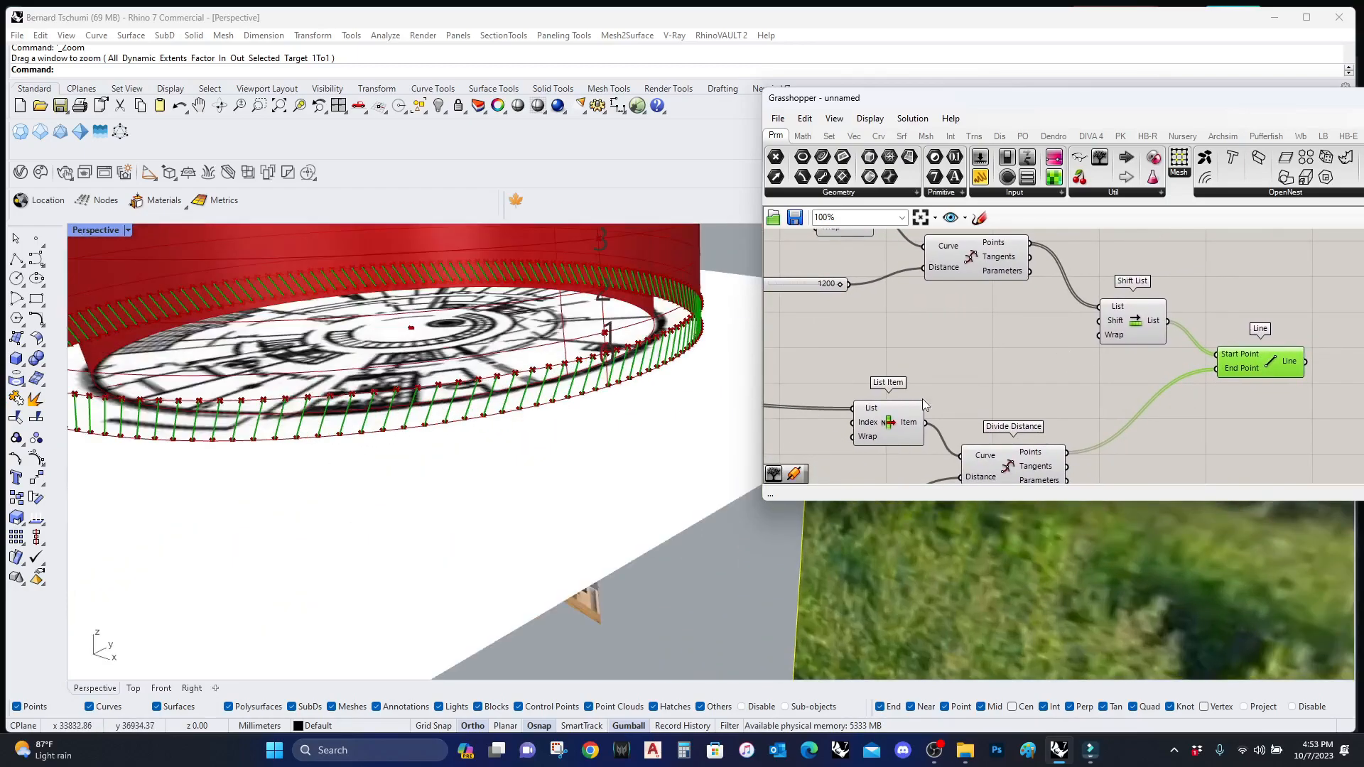
scroll(1071, 359, down, 5)
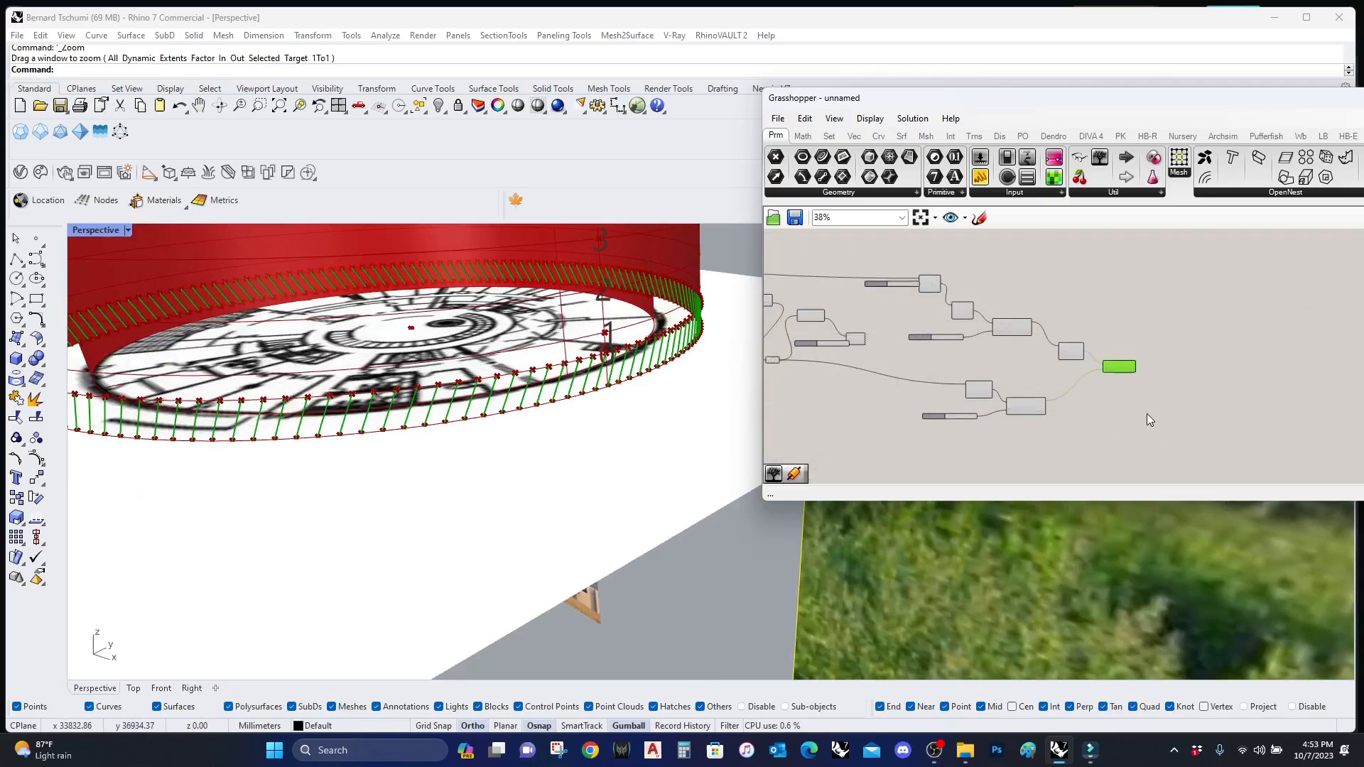
click(1159, 448)
drag(1135, 391, 1050, 357)
drag(1070, 276, 860, 354)
shift+drag(1120, 346, 1138, 499)
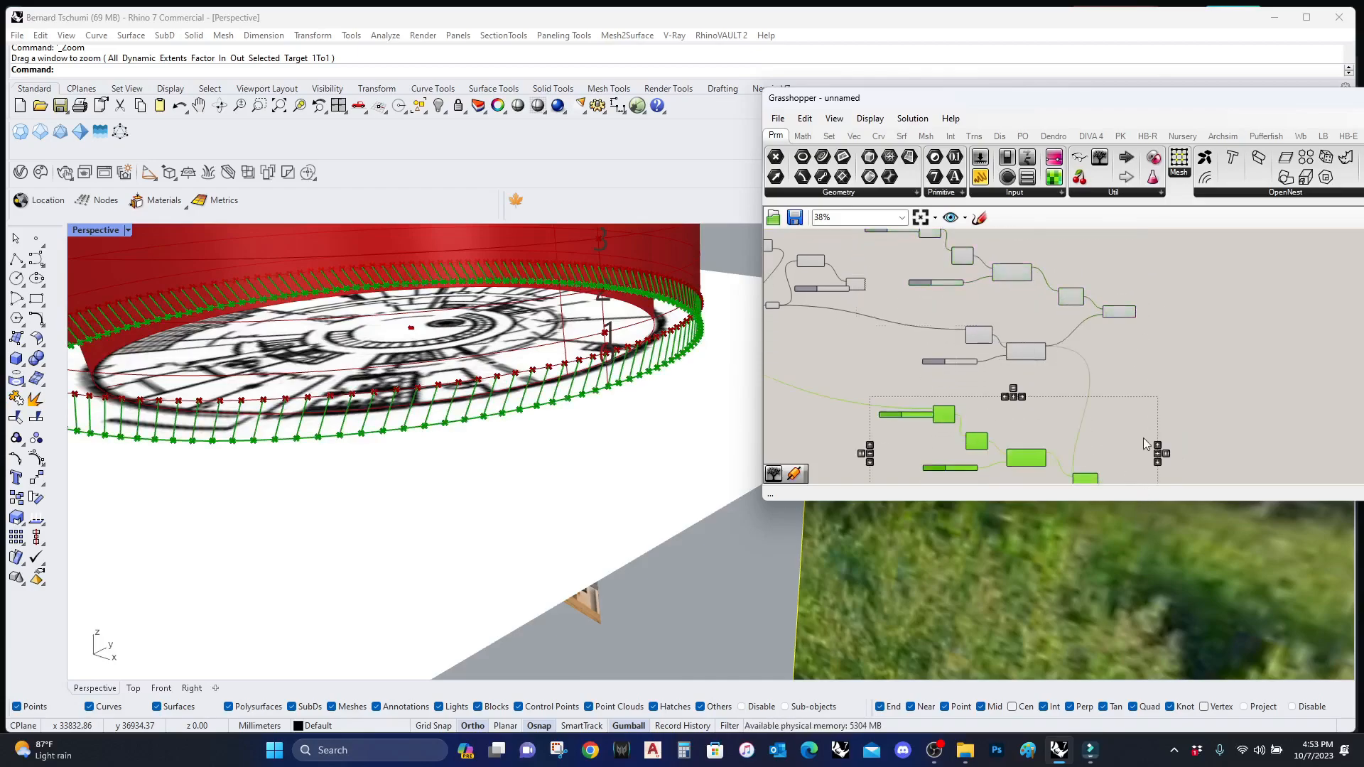
click(1187, 385)
Step: Move the duplicated index slider away from its List Item and check the slider's settings
scroll(893, 398, up, 5)
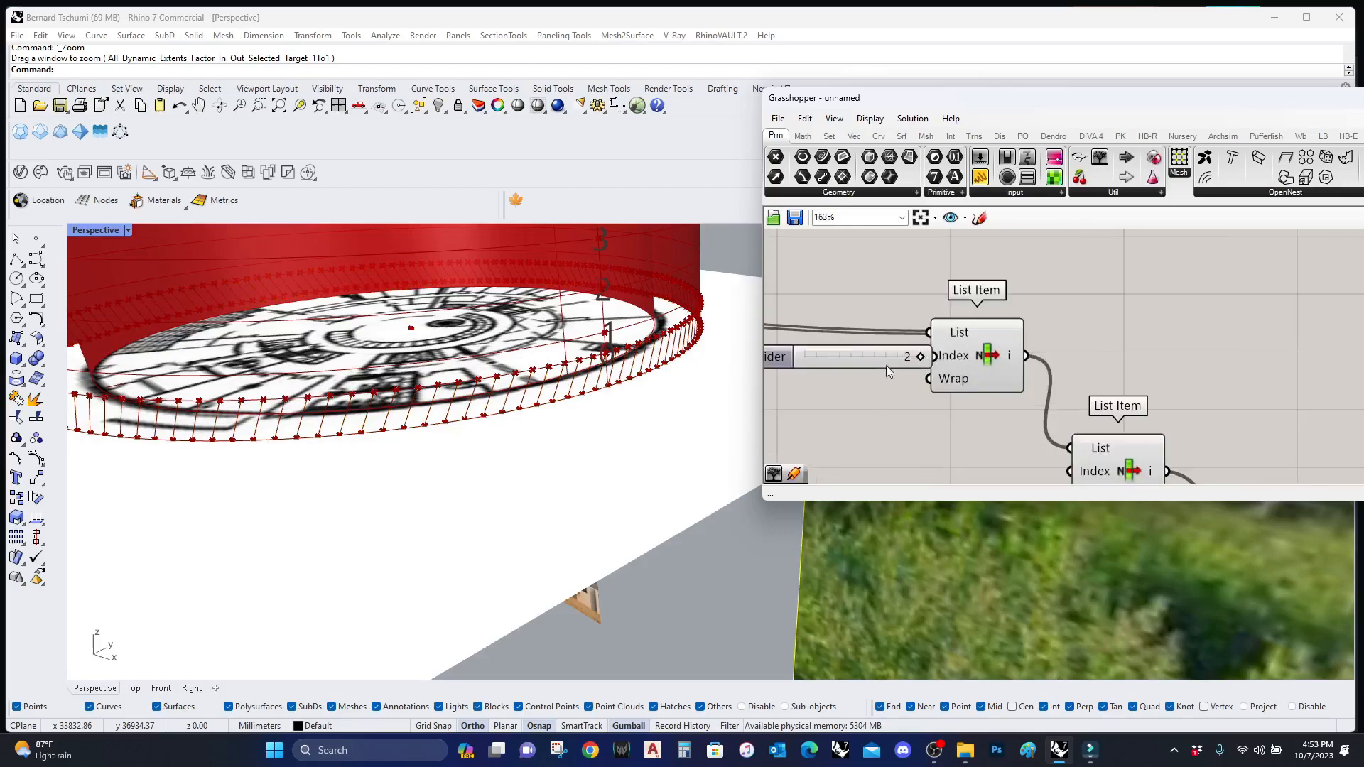
click(1063, 396)
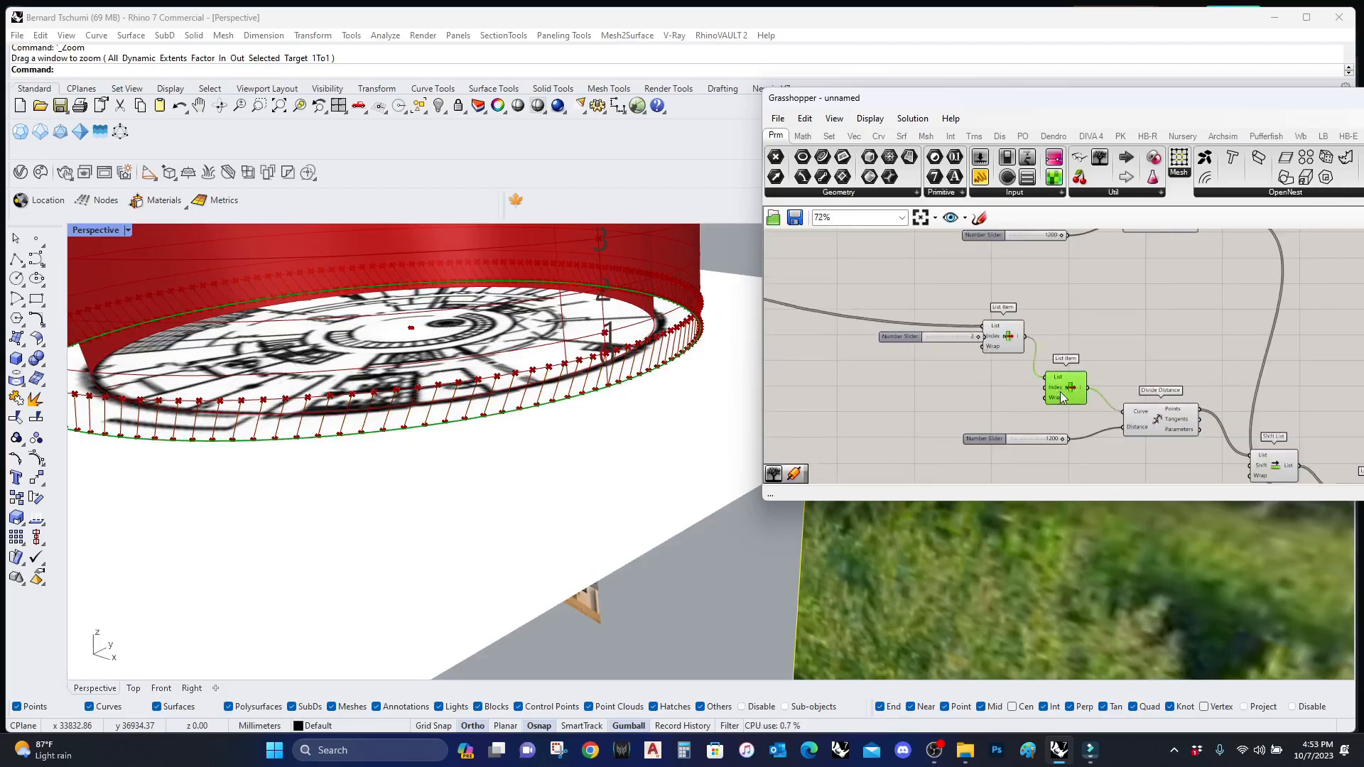
drag(981, 336, 928, 342)
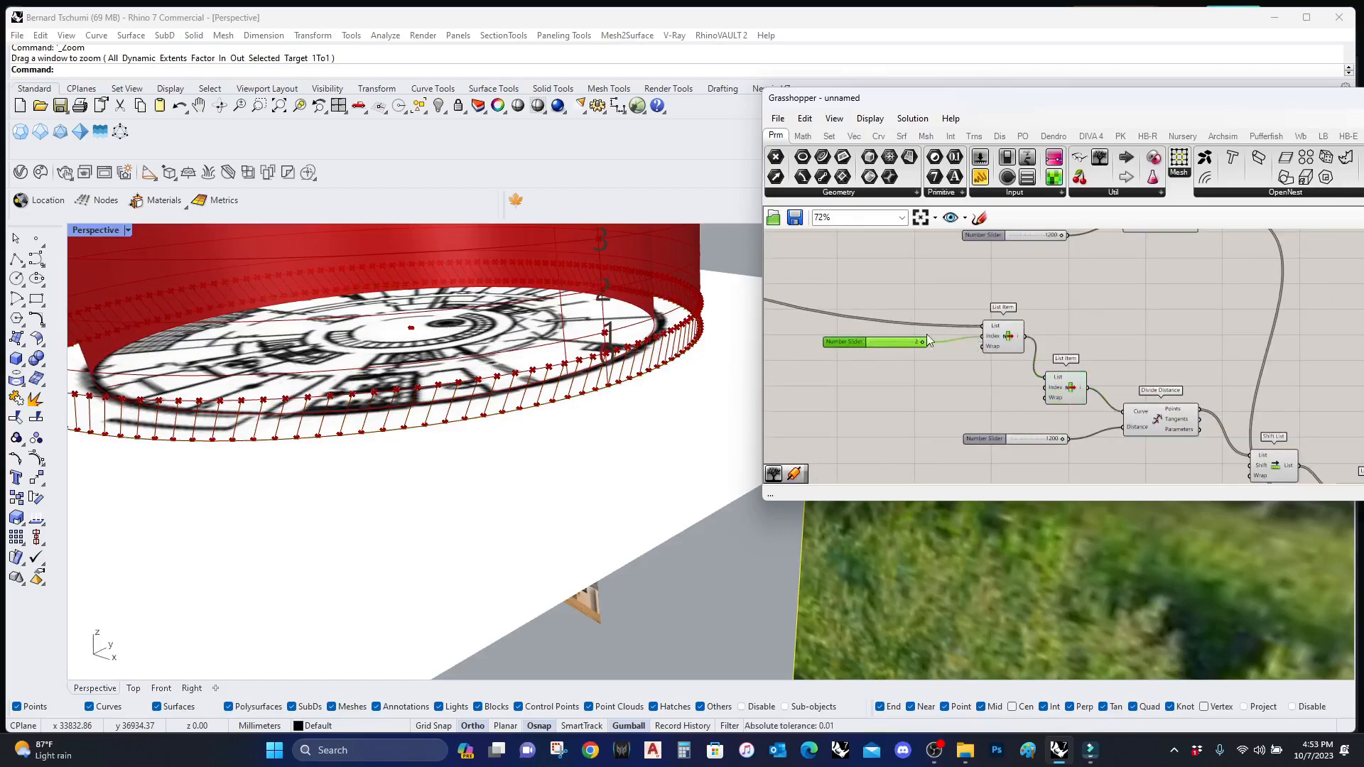
click(1000, 346)
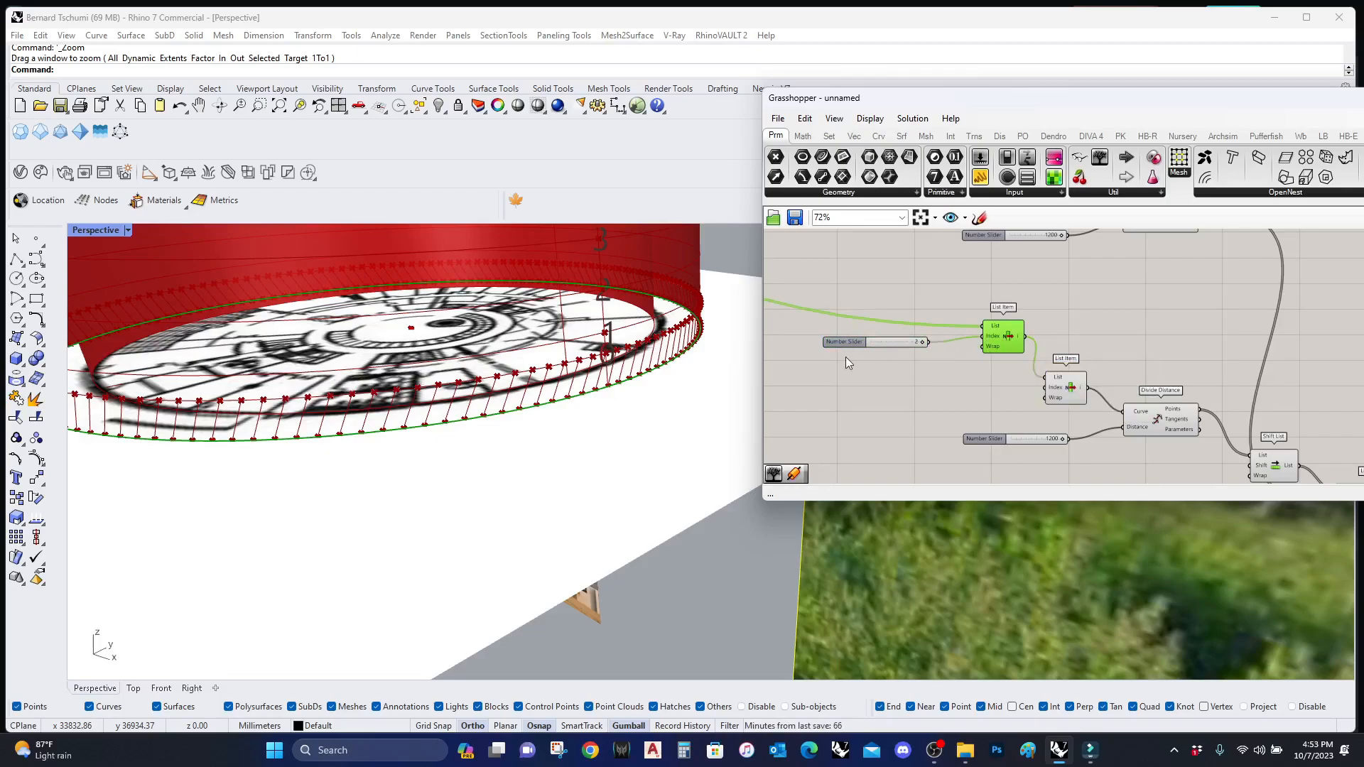
double_click(855, 340)
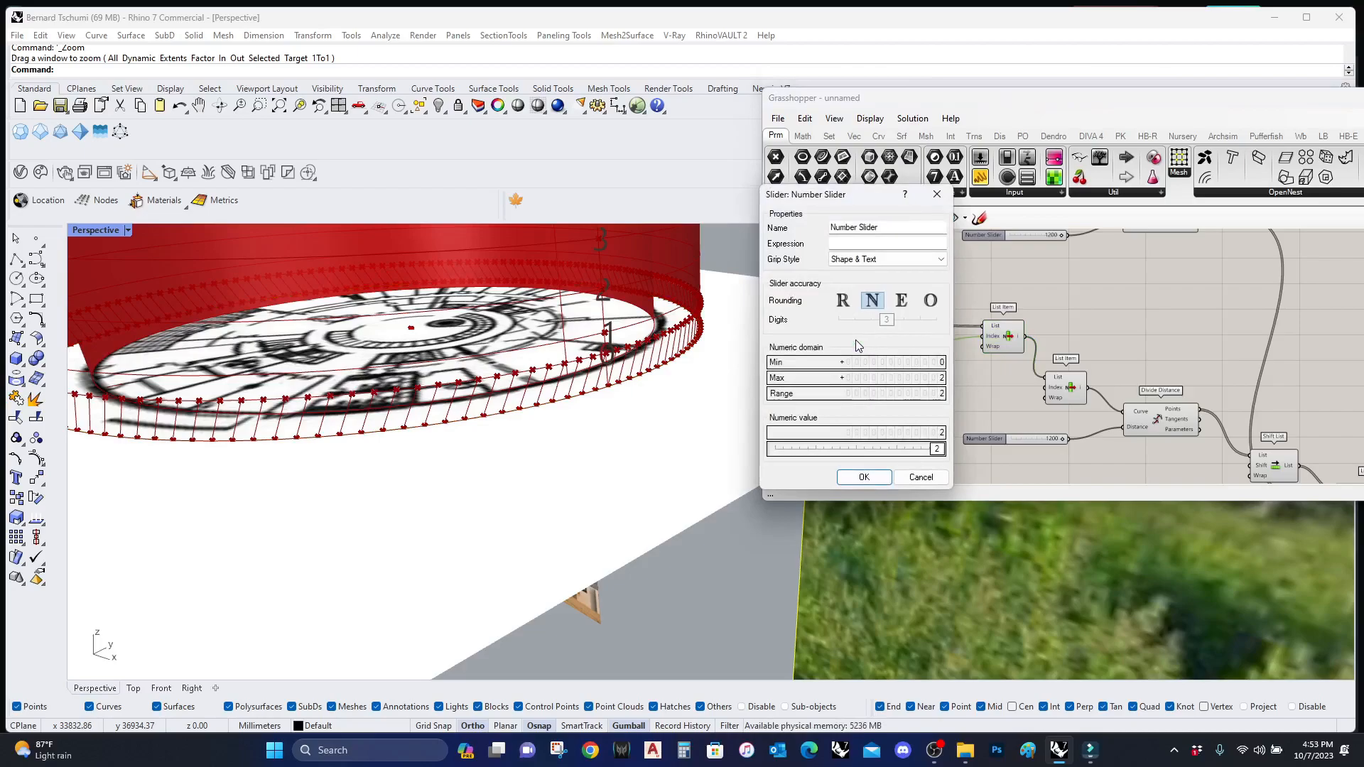
key(Escape)
click(1011, 341)
Step: Delete the whole duplicated branch below the original dividing branches
scroll(983, 356, down, 6)
scroll(1042, 441, up, 2)
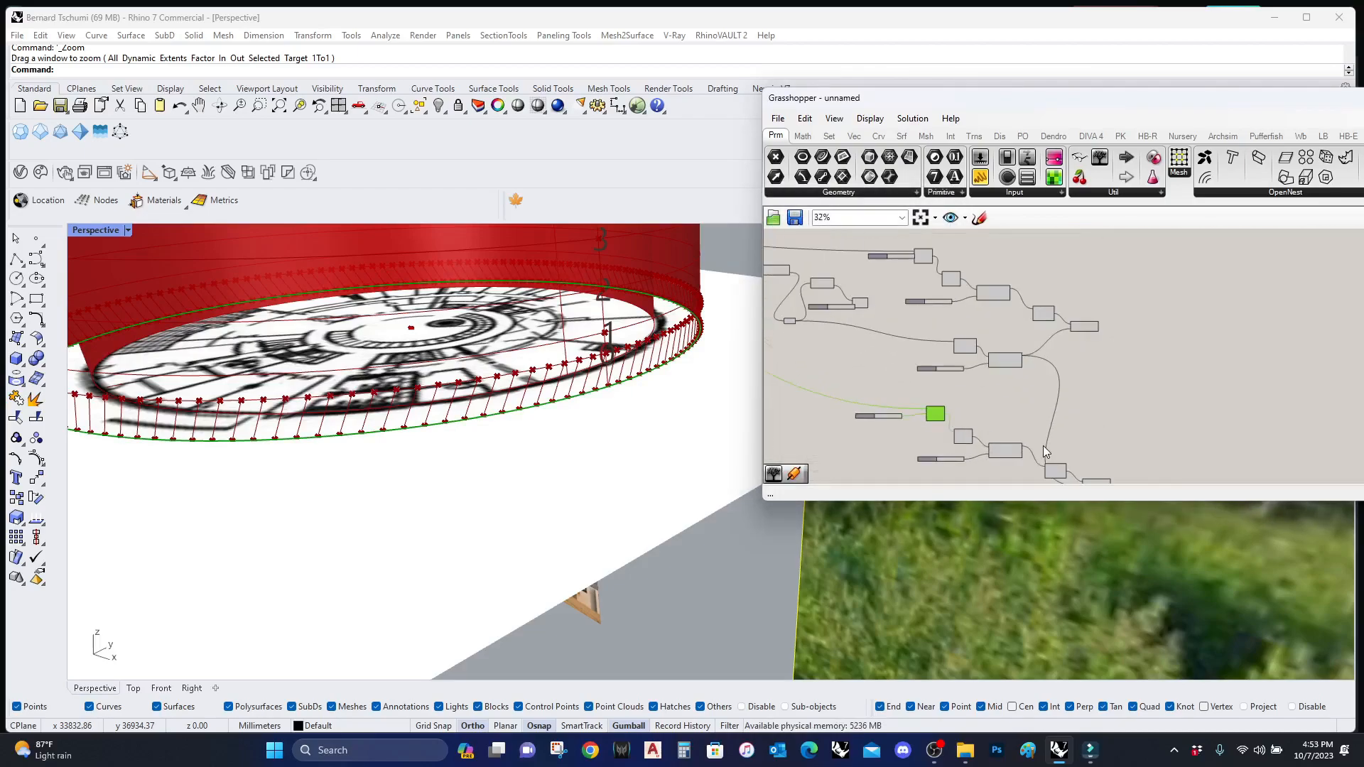
right_drag(1072, 400, 1110, 266)
drag(1180, 388, 898, 270)
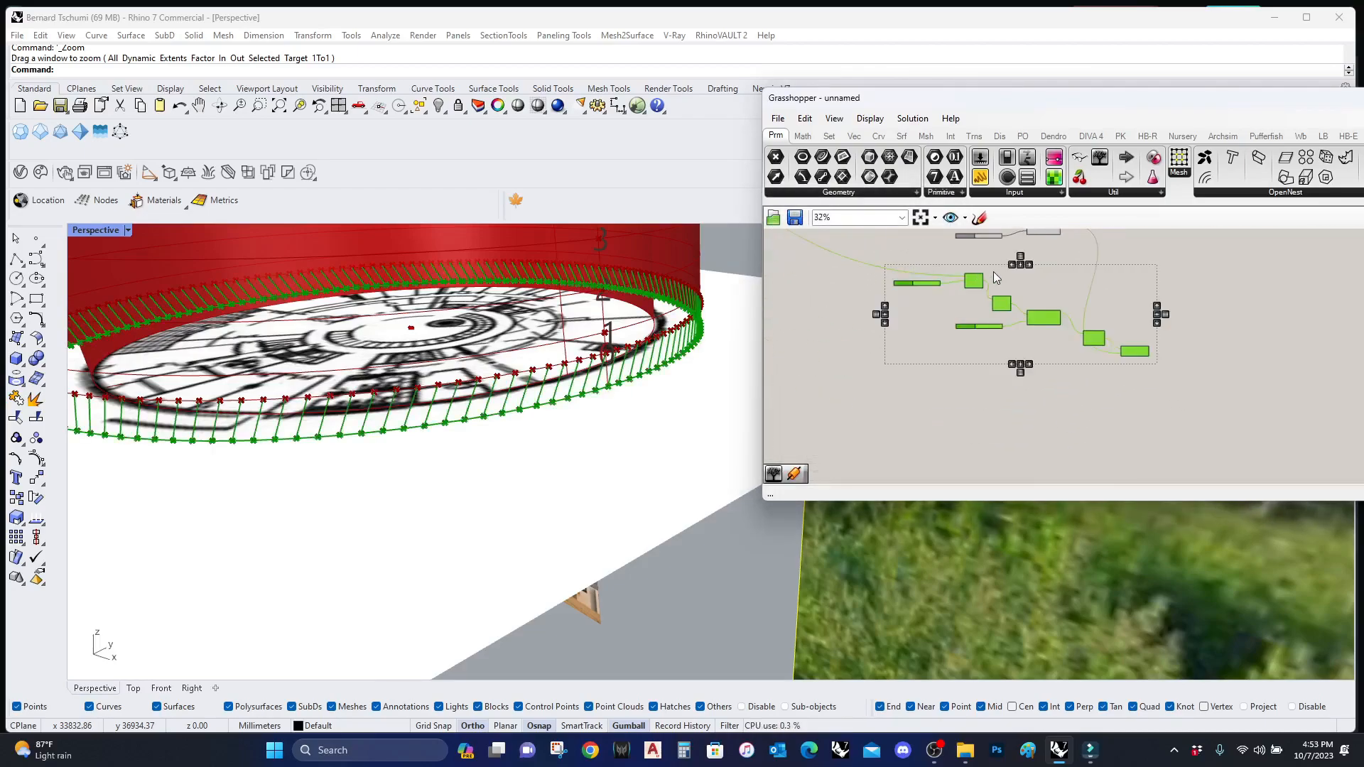
right_drag(993, 276, 954, 357)
click(1042, 372)
Step: Duplicate the lower branch's List Item, 1200 slider and Divide Distance, placing the copy beneath the original
scroll(1145, 420, up, 4)
click(927, 368)
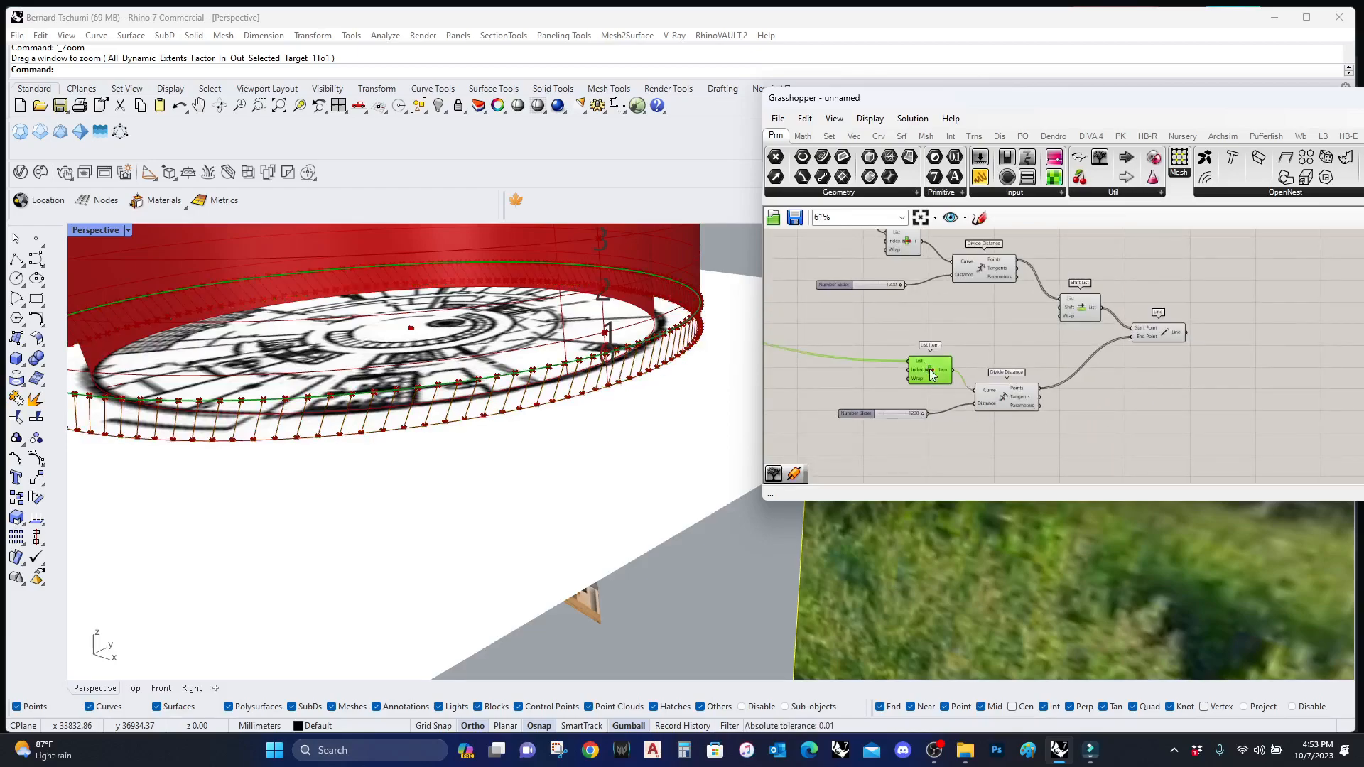
scroll(930, 370, down, 2)
drag(1115, 444, 885, 370)
alt+drag(1005, 398, 1009, 483)
right_drag(1001, 459, 1057, 342)
scroll(977, 359, up, 5)
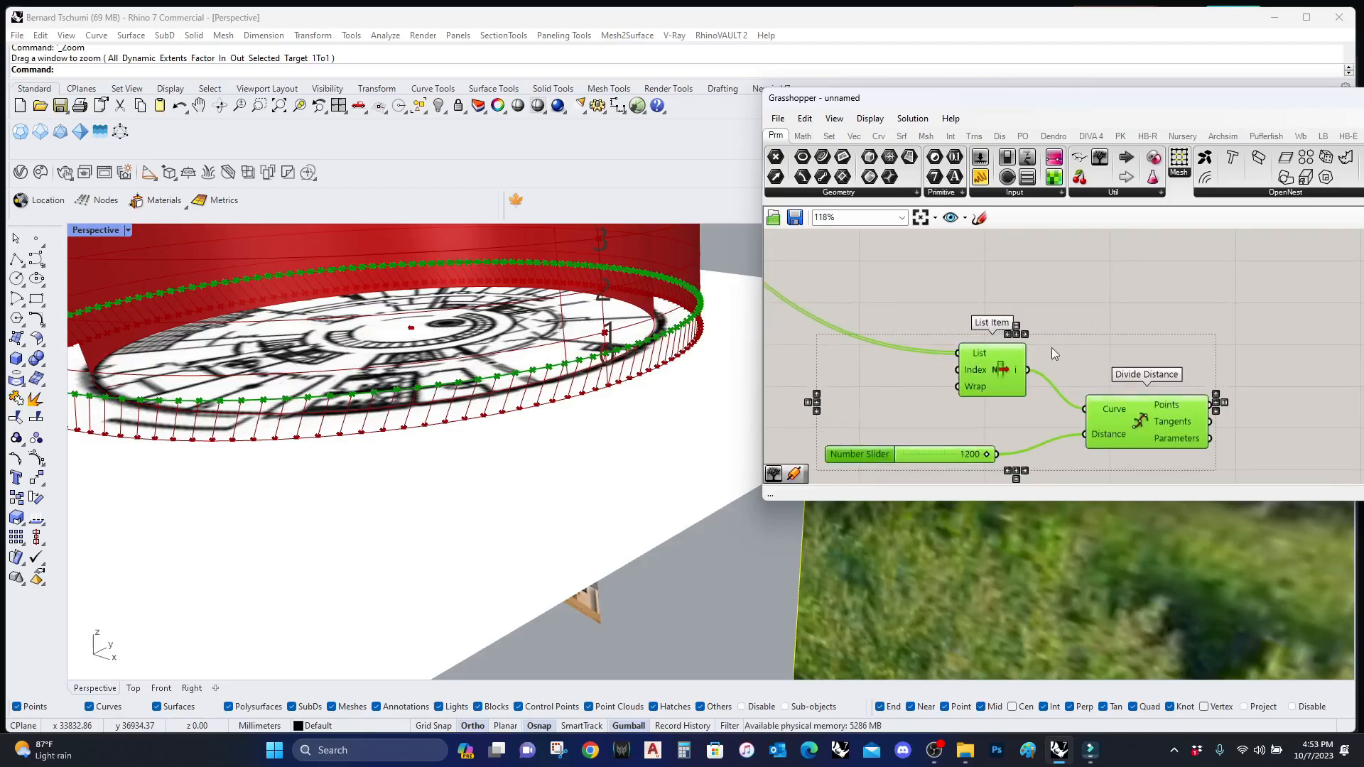
Step: Add a number slider beside the copied List Item that has no index input
click(851, 369)
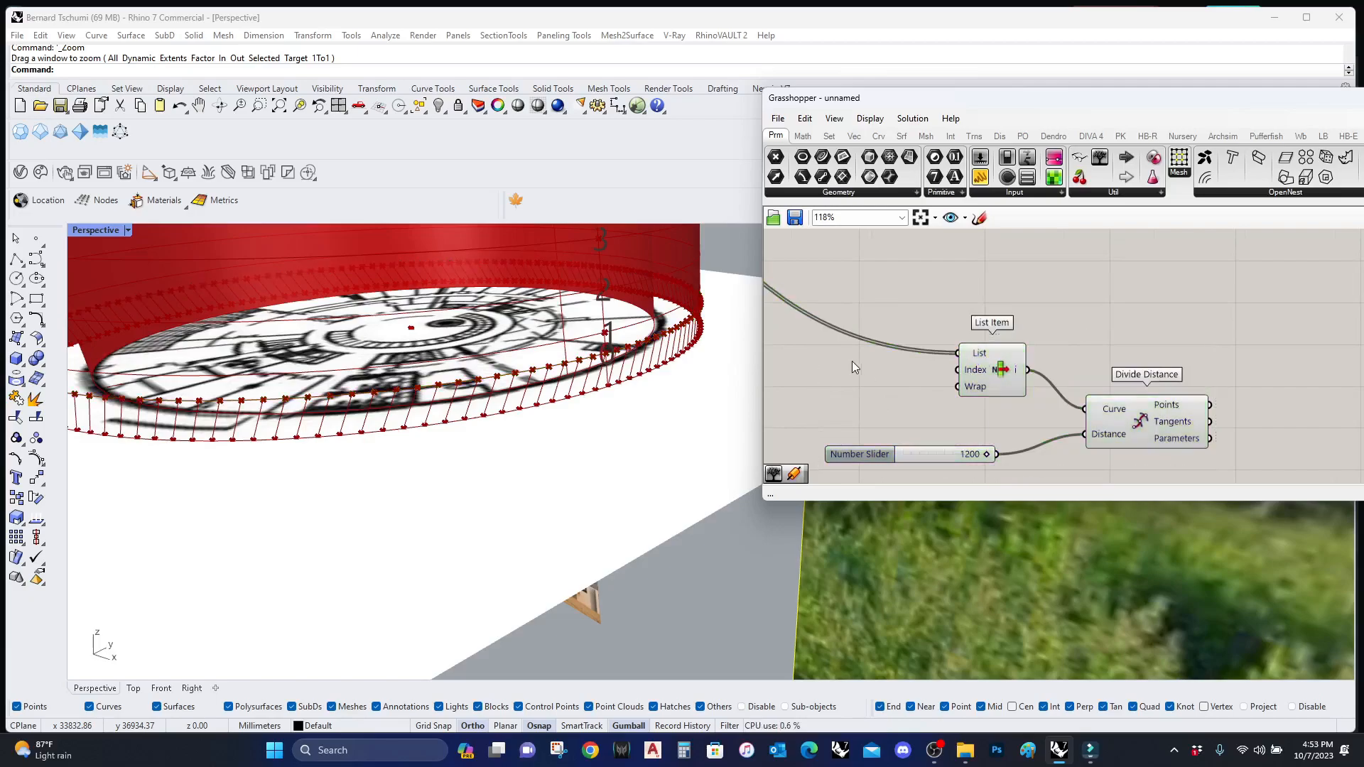
double_click(848, 377)
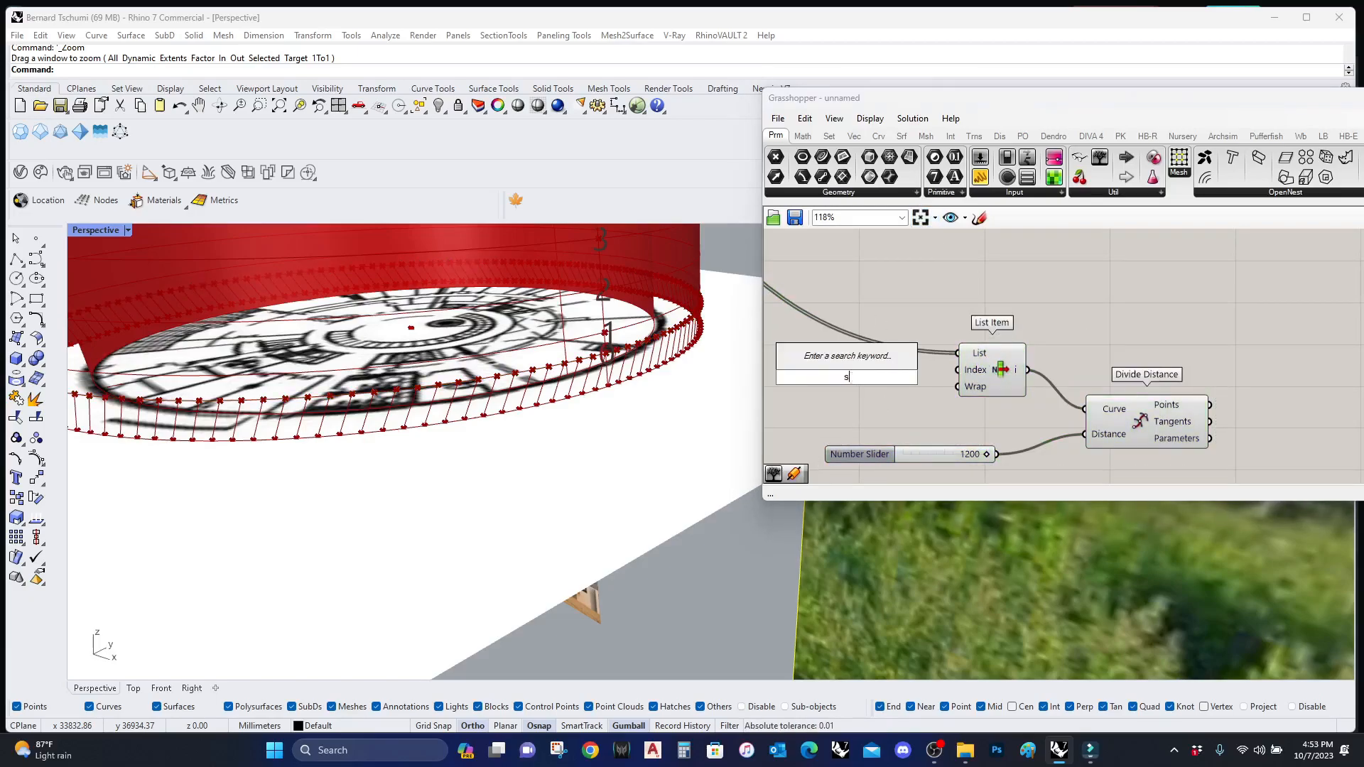
text(slider)
click(831, 342)
click(817, 377)
Step: Make the new slider an integer with a maximum of 6 and connect it to the List Item's Index
double_click(813, 376)
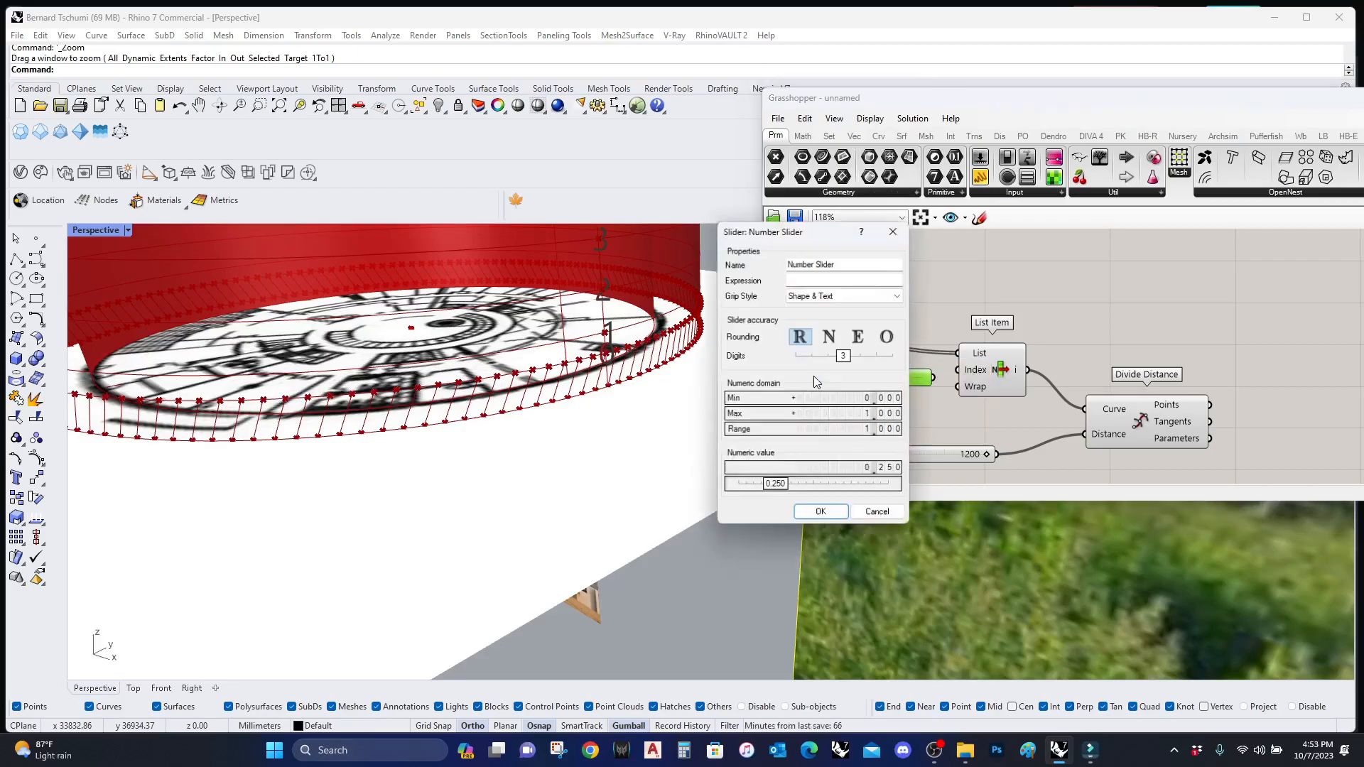
double_click(864, 412)
text(6)
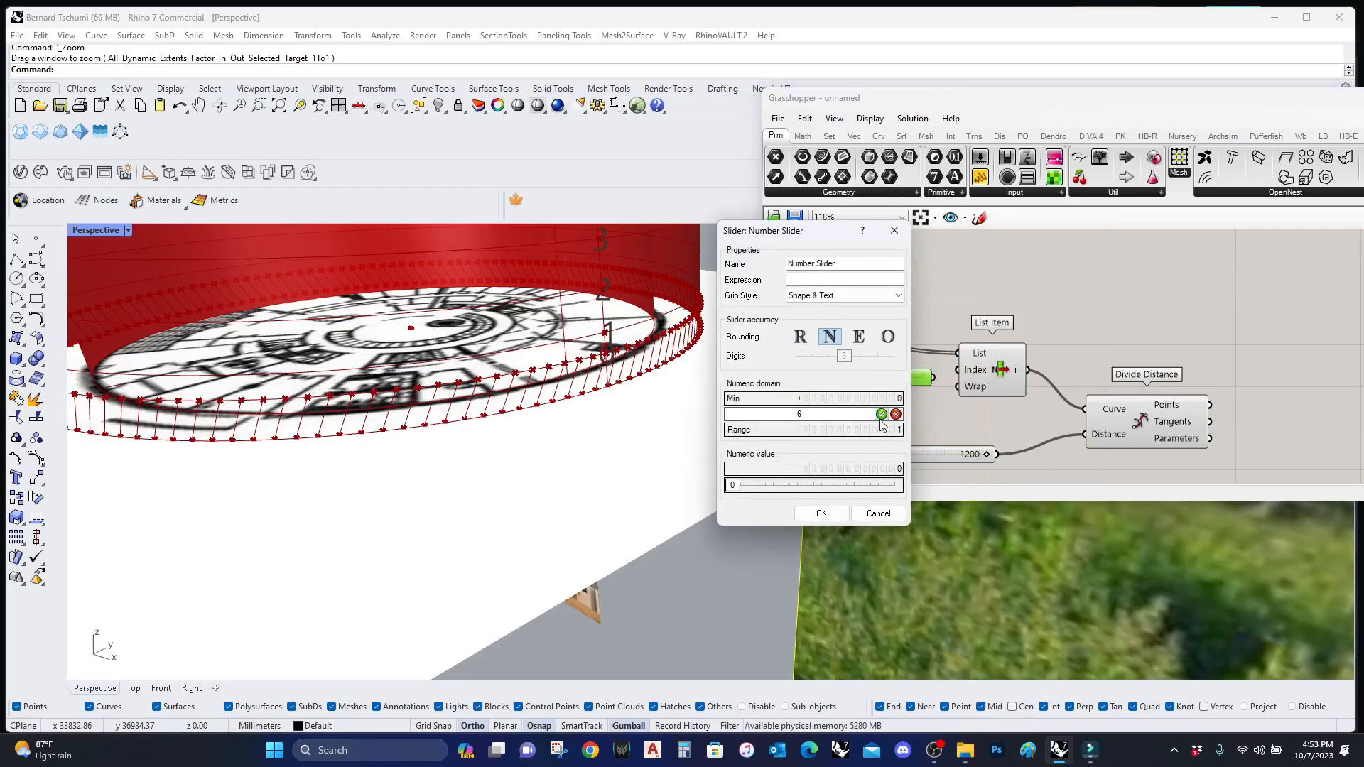
click(881, 414)
click(822, 513)
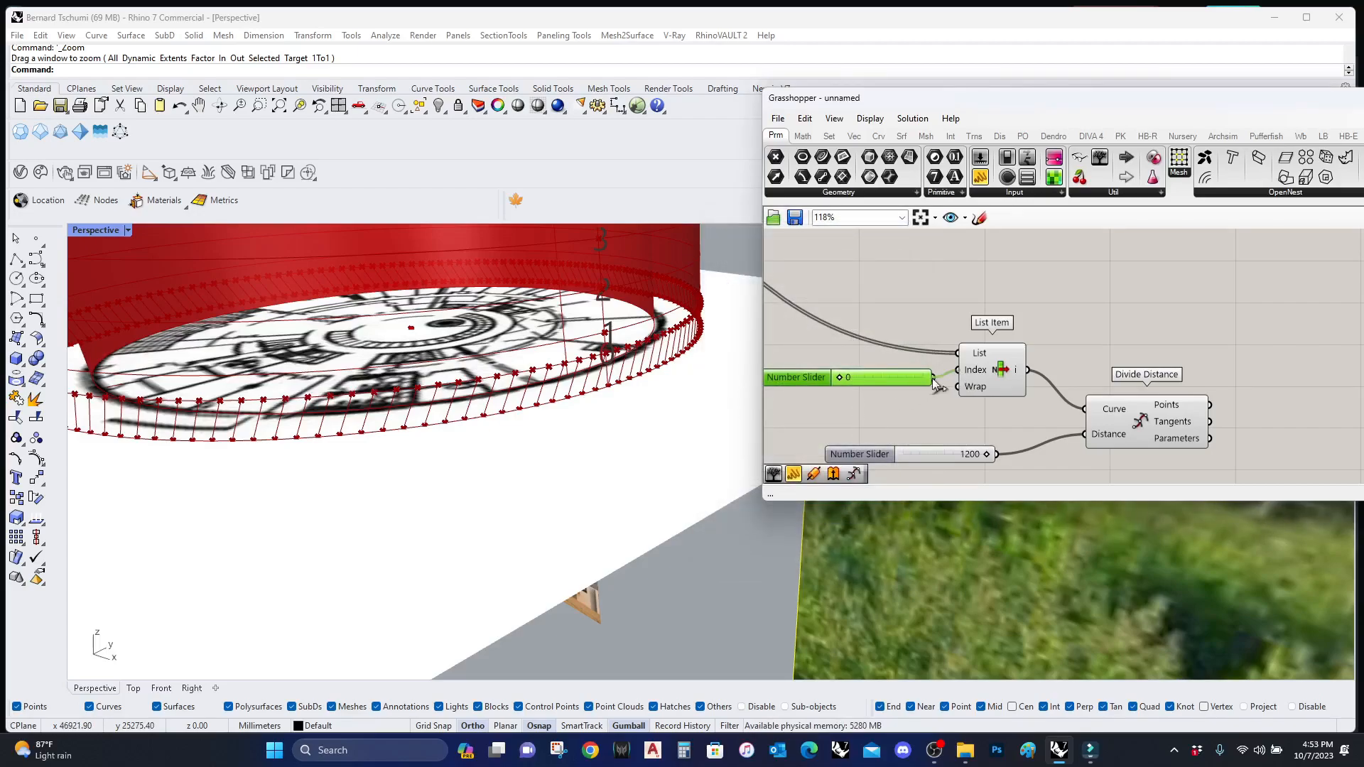
click(1137, 433)
right_drag(823, 379, 869, 374)
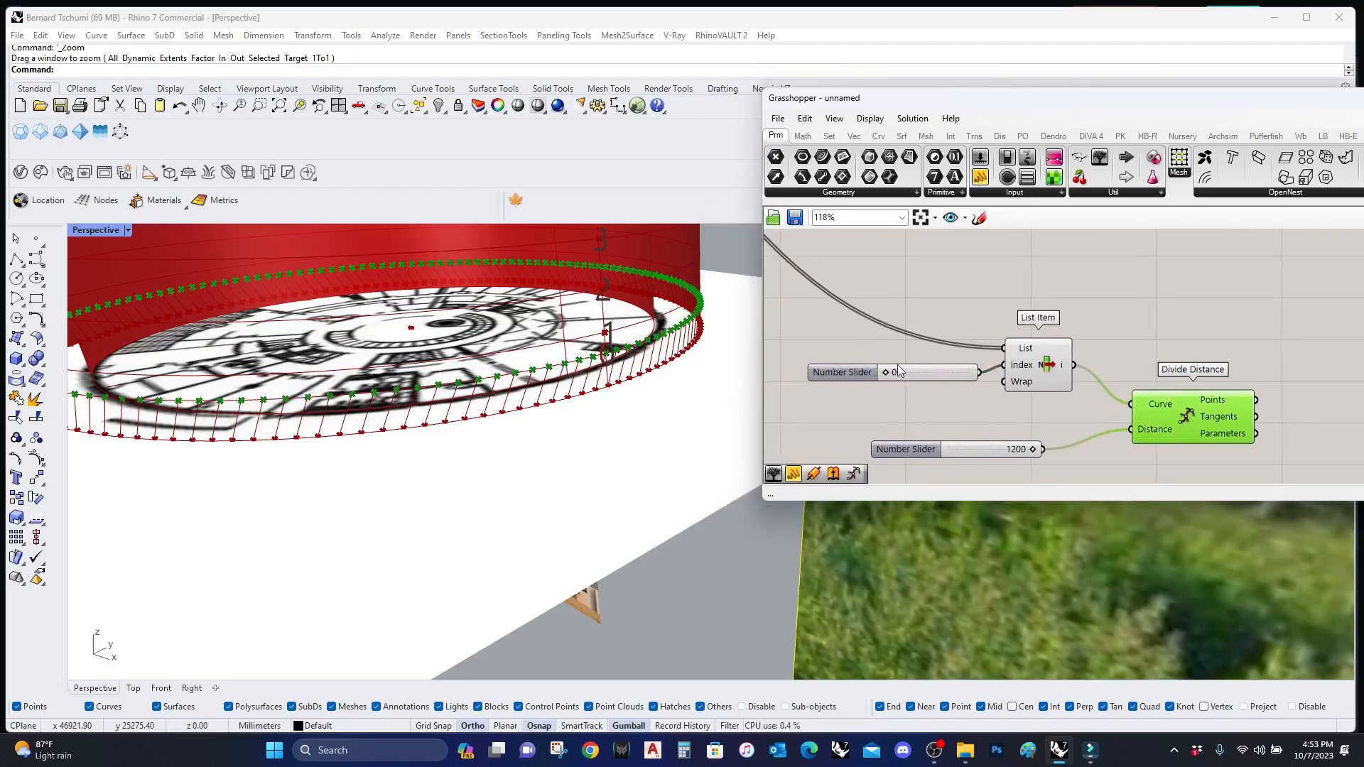
Step: Duplicate the List Item, both sliders and Divide Distance below the original, and set the copy's index to 1
scroll(904, 356, down, 2)
drag(1146, 434, 815, 296)
alt+drag(980, 312, 964, 460)
right_drag(1018, 441, 1084, 369)
scroll(944, 412, up, 2)
click(944, 416)
scroll(947, 414, up, 1)
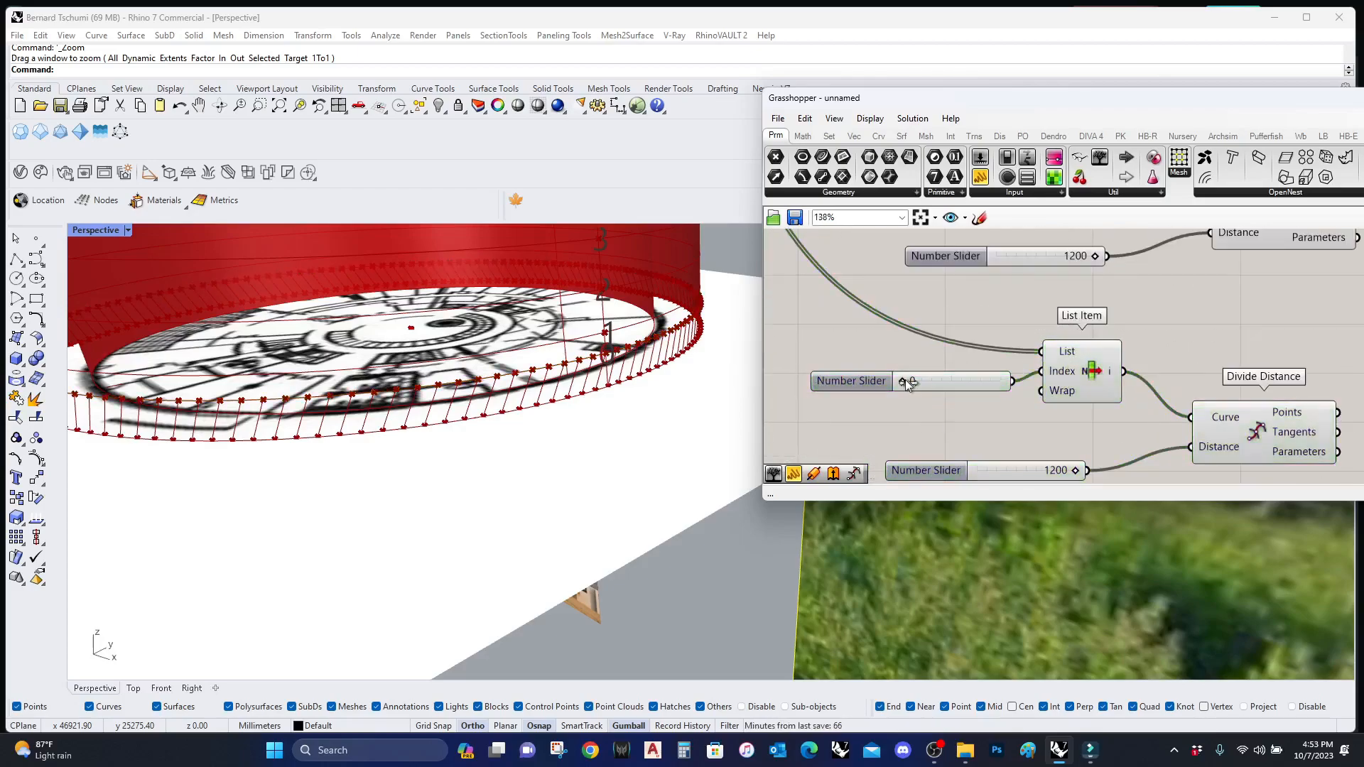
drag(944, 386, 924, 384)
Step: Add a Shift List component and feed it the Points of the index 1 Divide Distance
scroll(1230, 398, down, 3)
double_click(1106, 400)
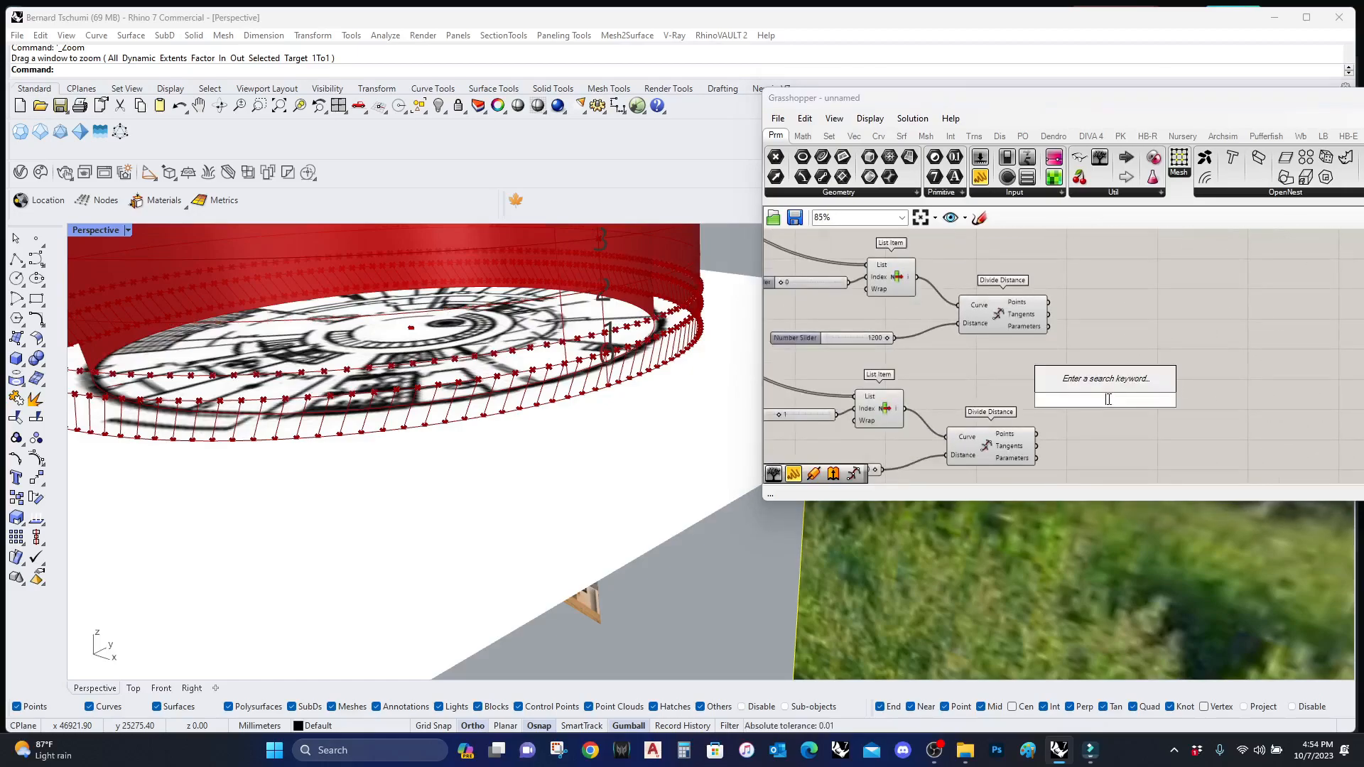
text(shift)
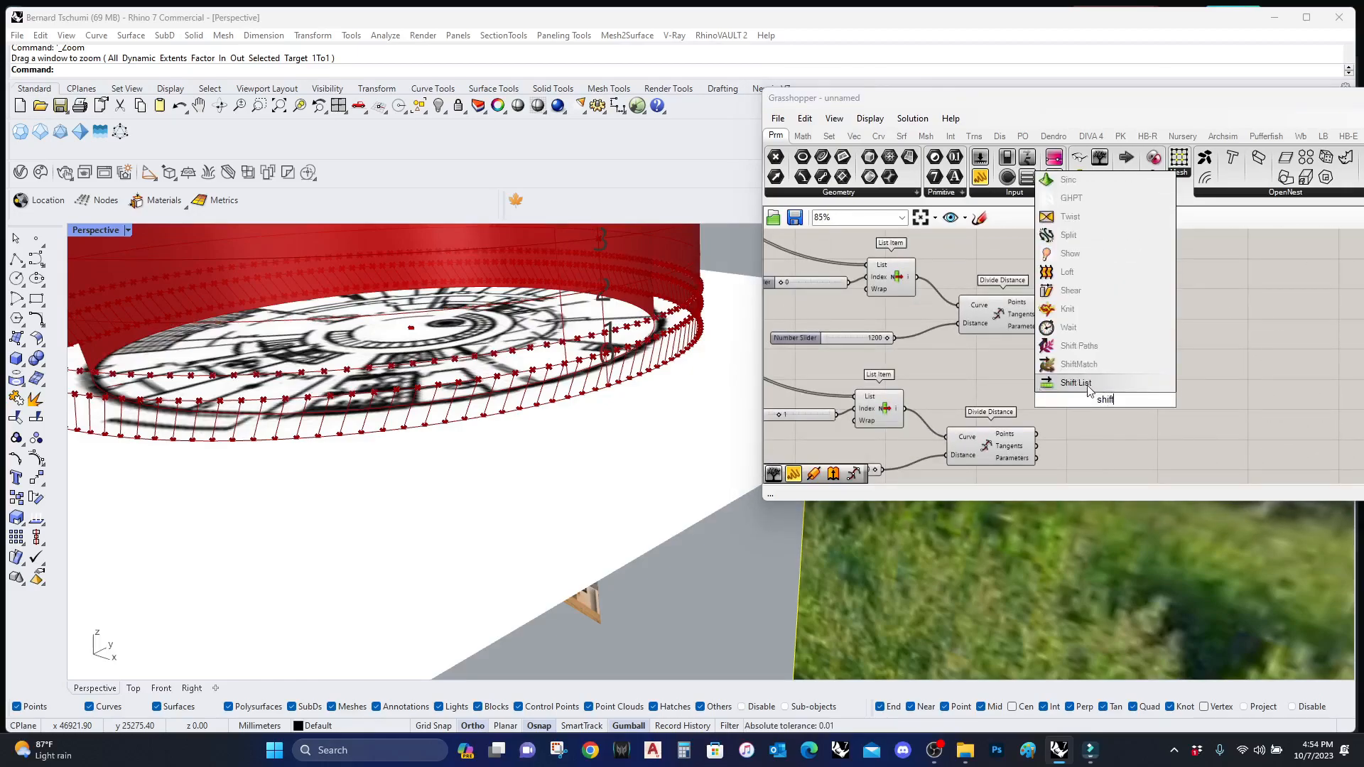
click(1088, 389)
Step: Add a Line component from the index 0 division points to the Shift List output as end points
double_click(1174, 381)
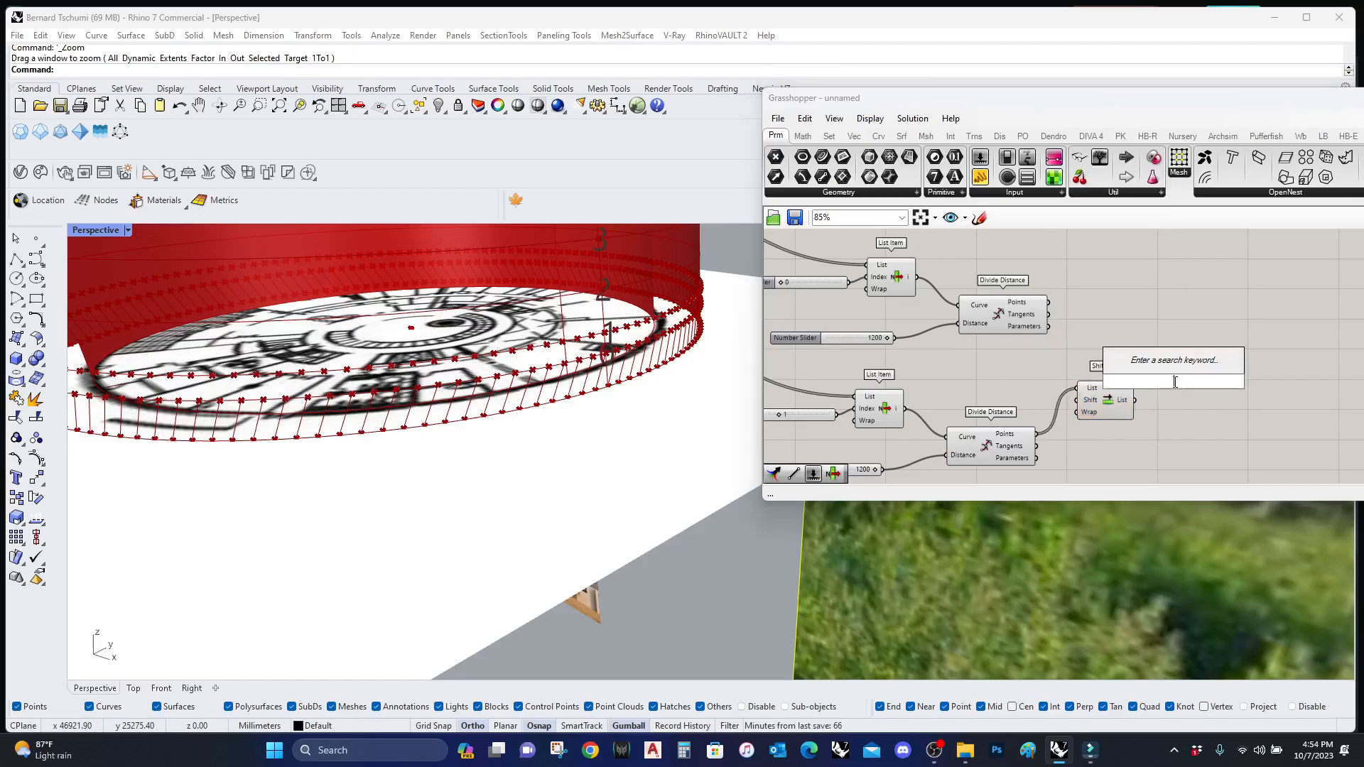
text(line)
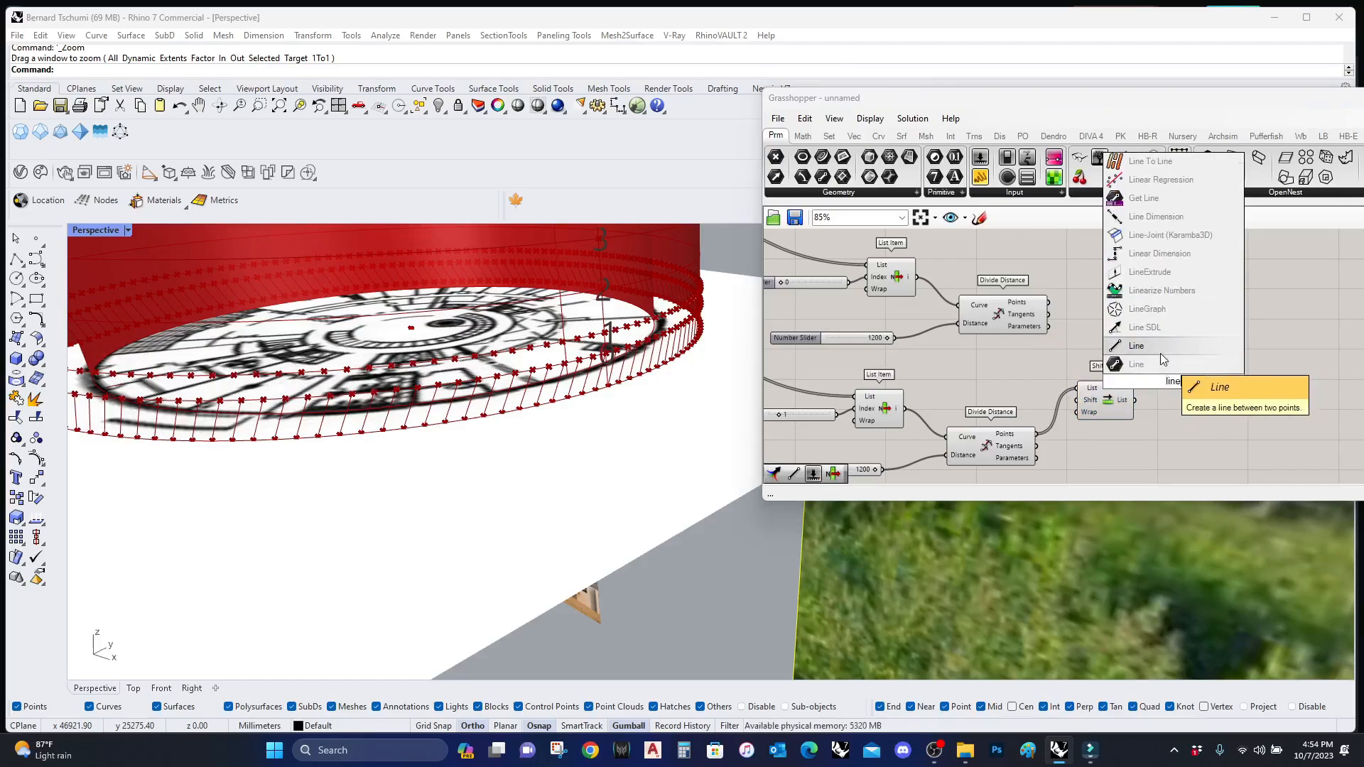
click(1149, 387)
drag(1054, 301, 1051, 302)
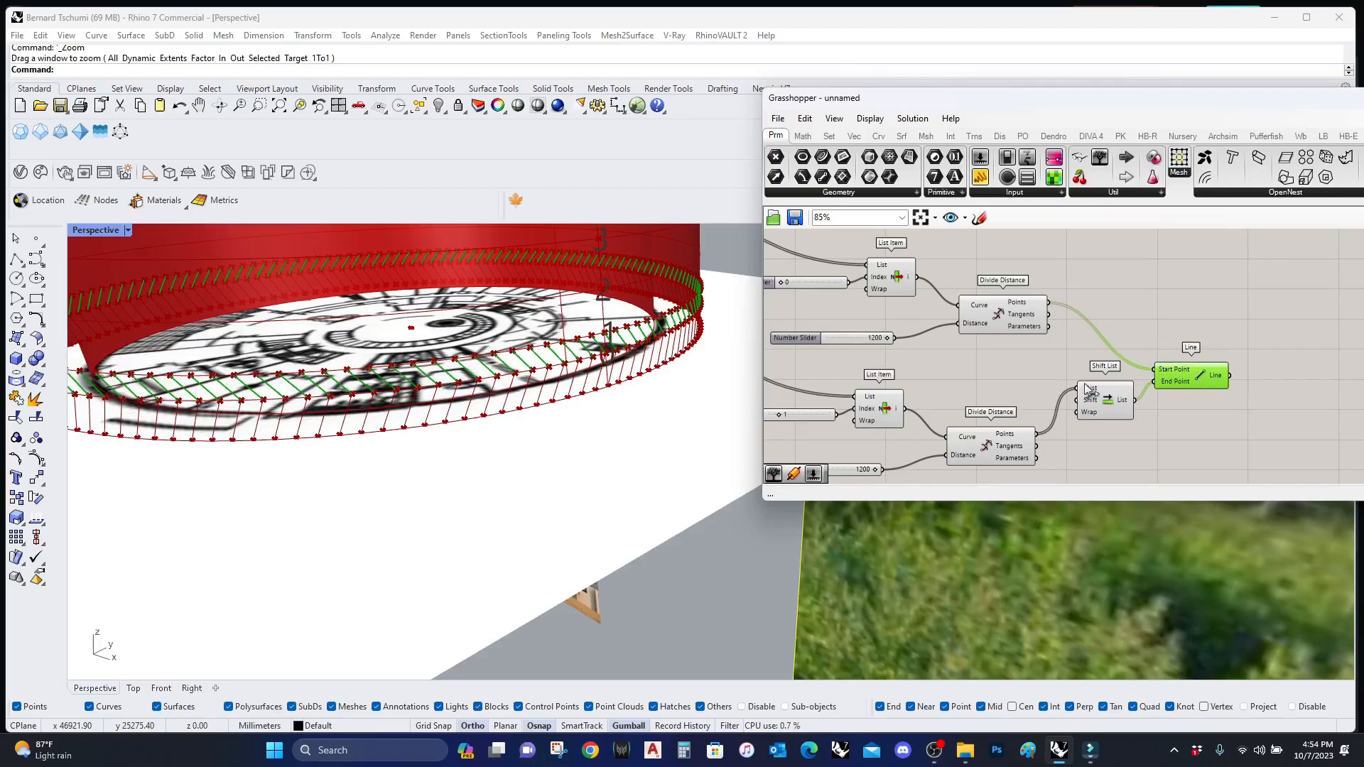
Step: Group all components of the index 0 and 1 branches, from the sliders through the Line
scroll(1119, 433, down, 3)
click(1179, 441)
drag(1187, 472, 832, 270)
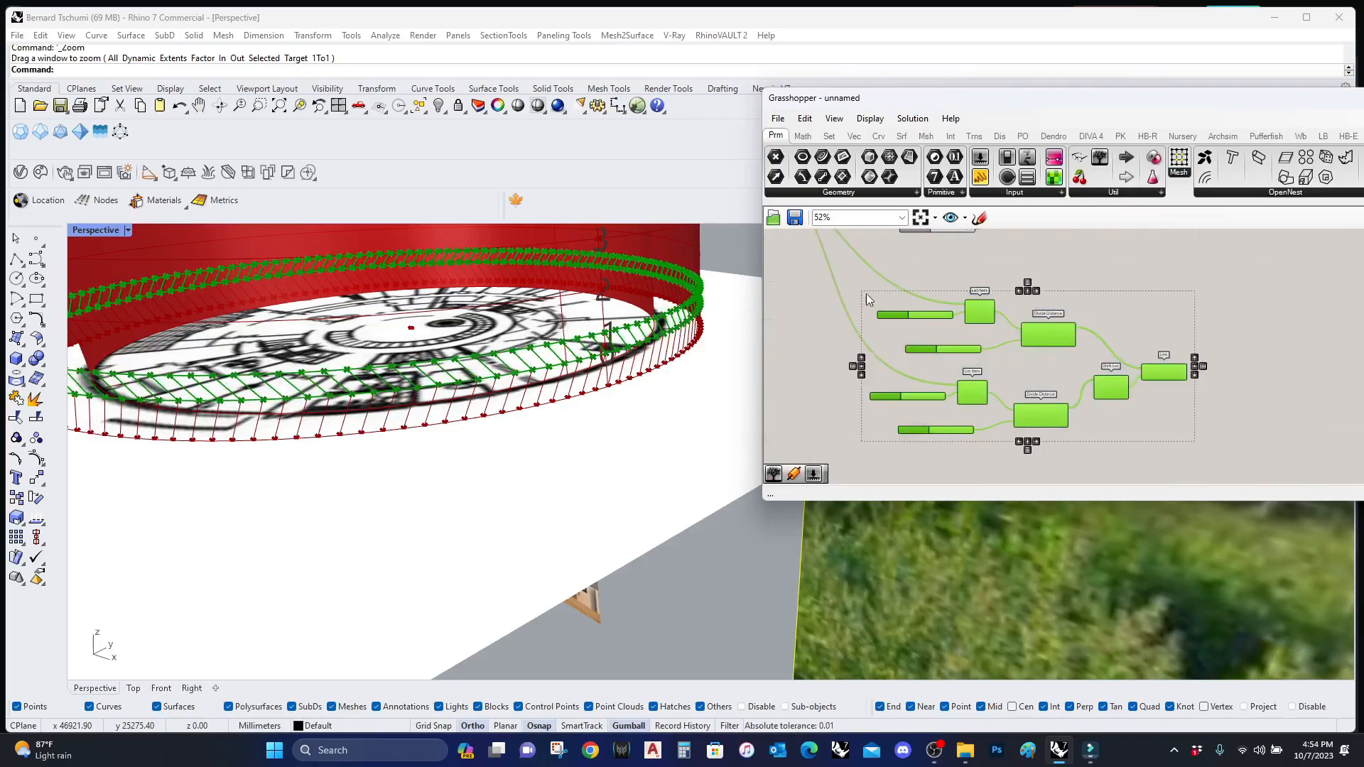
middle_click(922, 302)
click(949, 272)
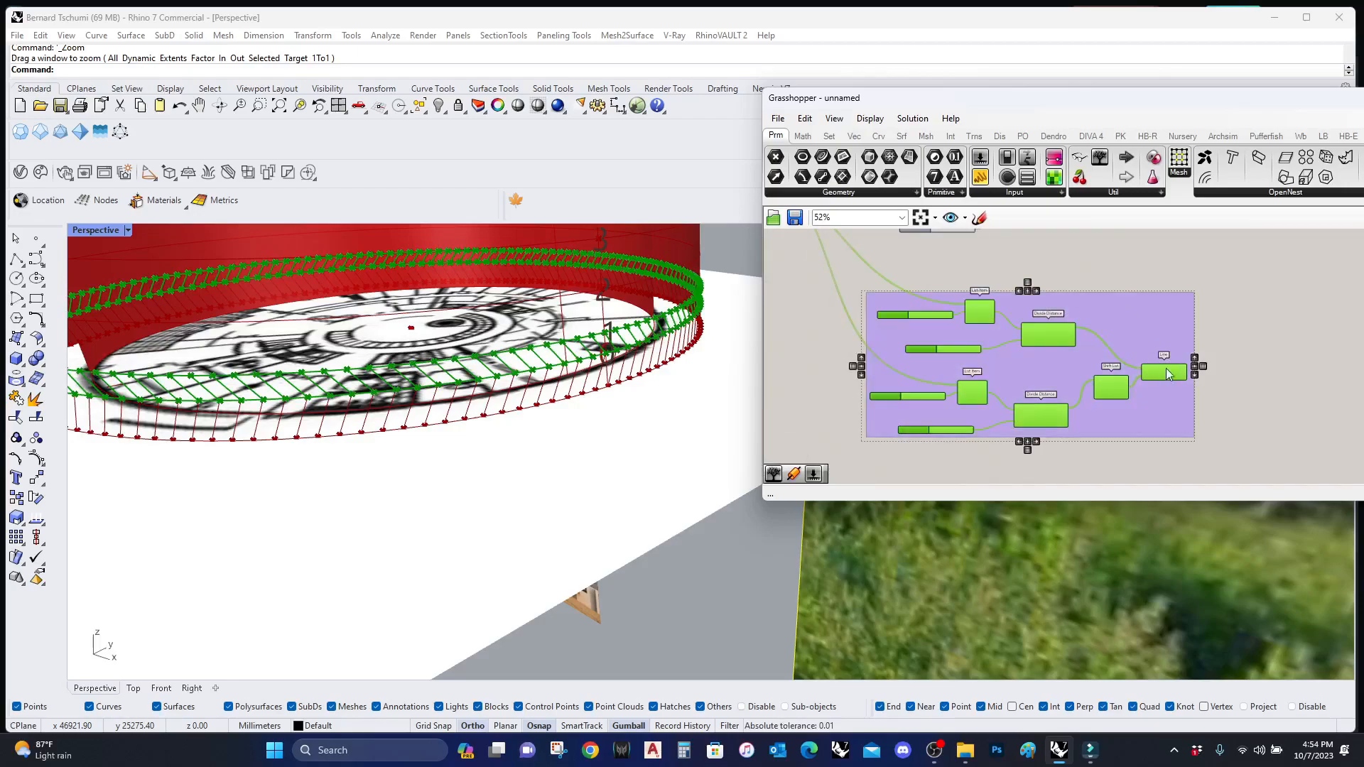
Step: Duplicate the grouped List Item, Divide Distance, Shift List and Line components, placing the copy below the group
click(1270, 445)
drag(1257, 465, 828, 286)
right_drag(1043, 348, 1060, 297)
alt+drag(1061, 298, 1075, 490)
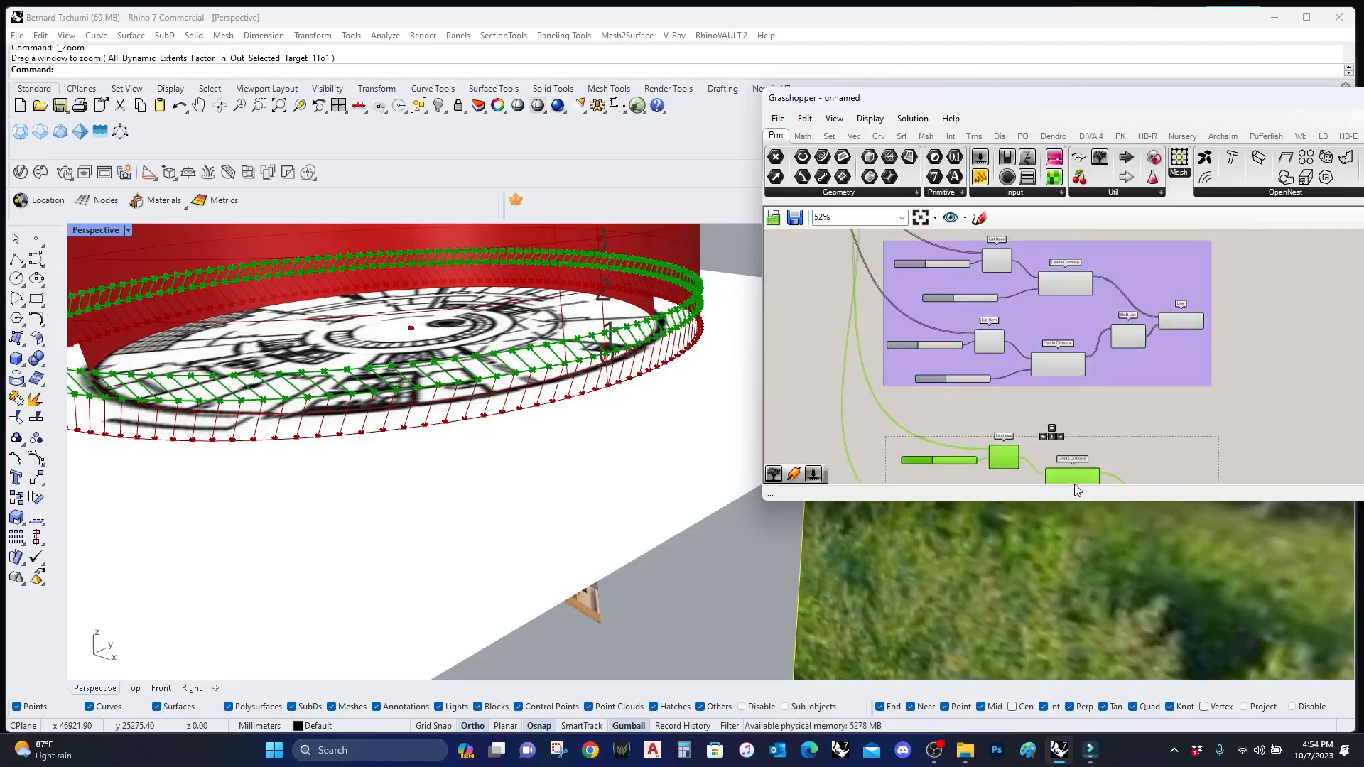
Step: Group the components of the duplicated lattice branch
right_drag(1109, 448, 1081, 338)
middle_click(1080, 338)
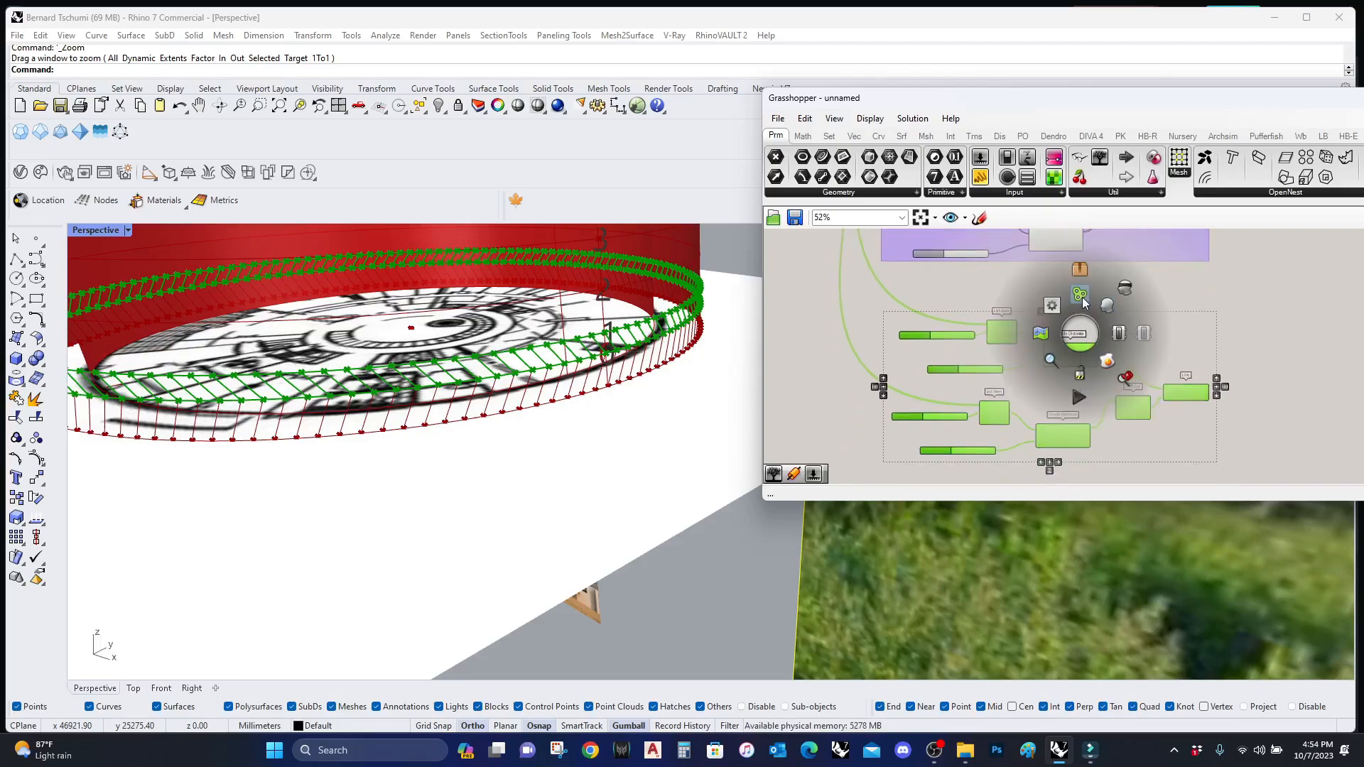
Step: Set the two List Item index sliders in the newly grouped components to 1 and 2
scroll(994, 339, up, 5)
scroll(937, 359, down, 4)
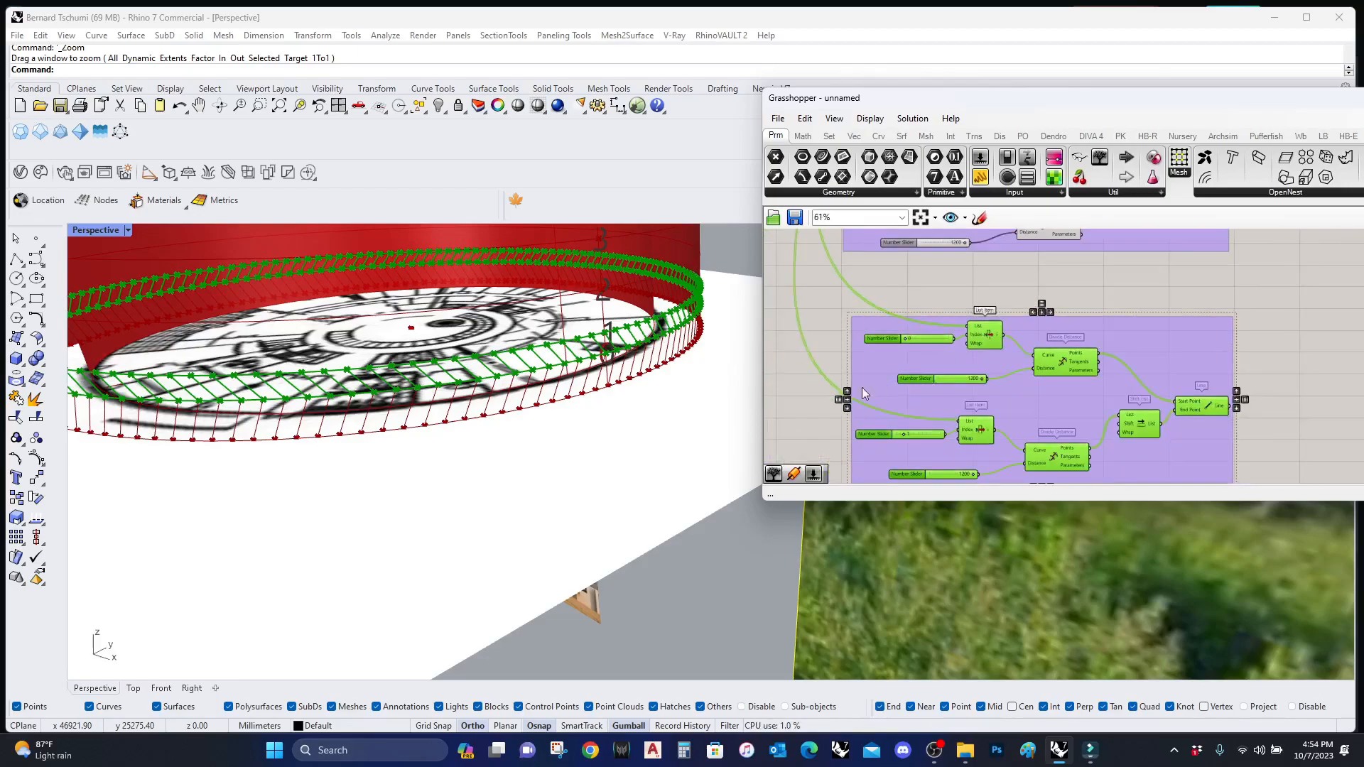
click(830, 416)
scroll(852, 369, up, 5)
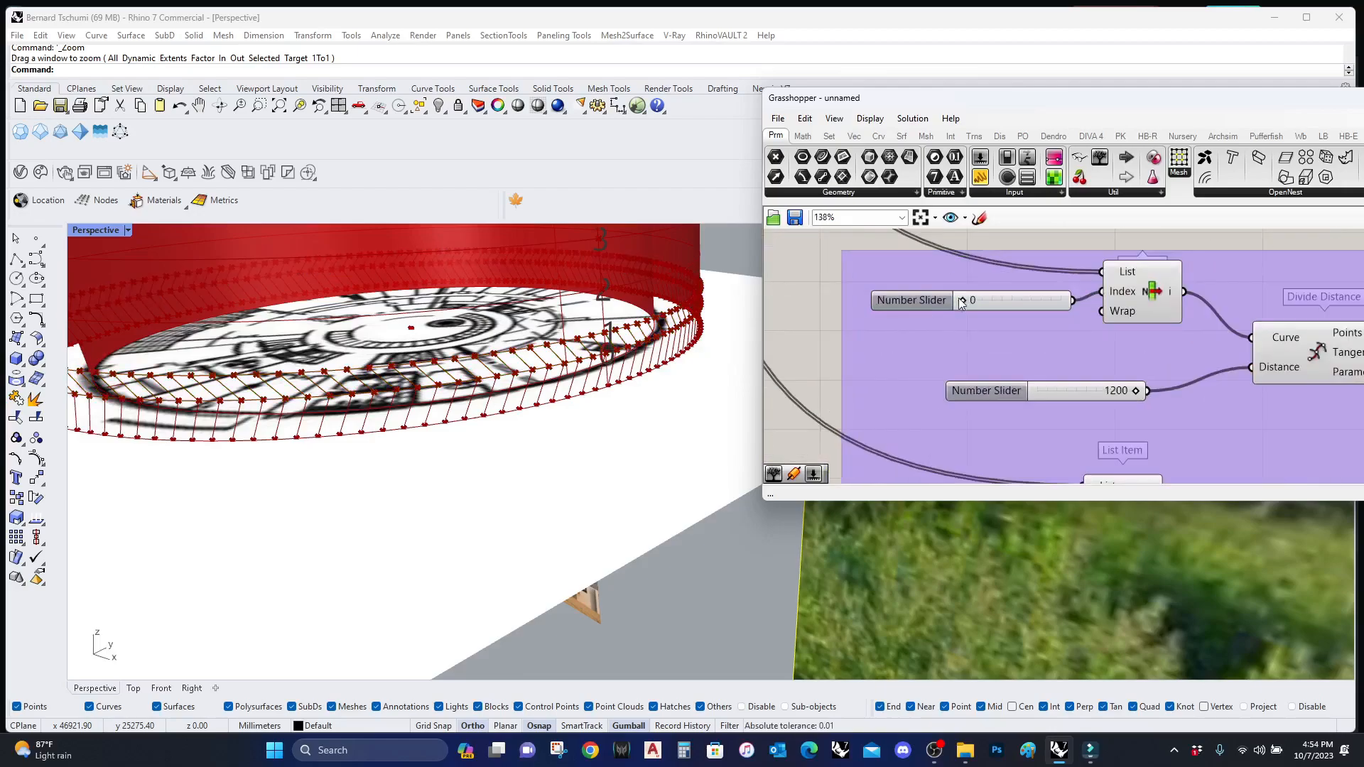
mouse_move(969, 301)
mouse_down()
mouse_move(989, 303)
mouse_move(983, 314)
mouse_up()
scroll(980, 312, down, 4)
scroll(992, 312, up, 4)
right_drag(1002, 464, 984, 349)
drag(941, 383, 953, 382)
scroll(1023, 363, down, 4)
Step: Wire the upper Divide Distance points through Shift List to the Line's Start Point, and the lower points to its End Point
right_drag(1083, 353, 1066, 384)
scroll(1107, 359, up, 3)
click(1103, 366)
drag(1025, 270, 1027, 271)
drag(1148, 353, 1001, 427)
drag(1185, 366, 1201, 369)
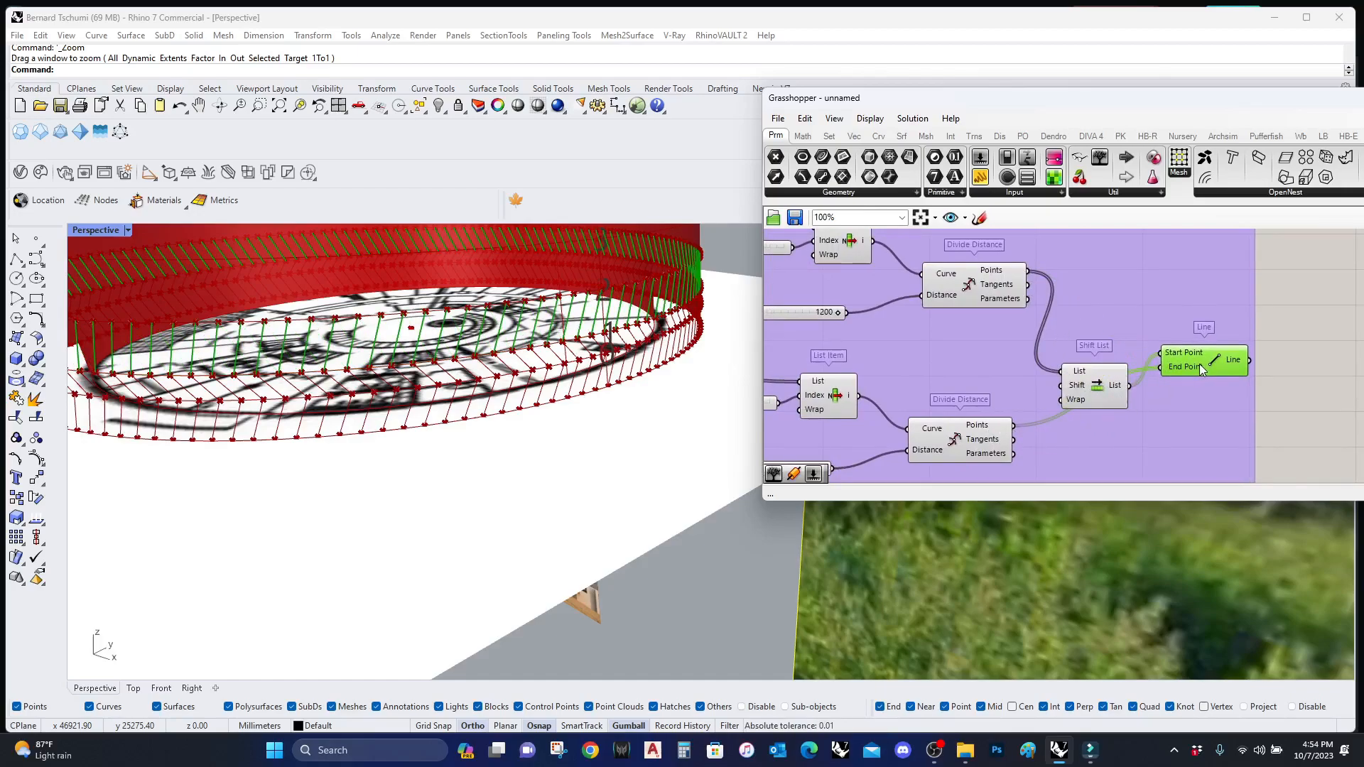
Step: Duplicate the bottommost group of line components below itself and group the copy
scroll(1213, 374, down, 6)
scroll(430, 395, down, 8)
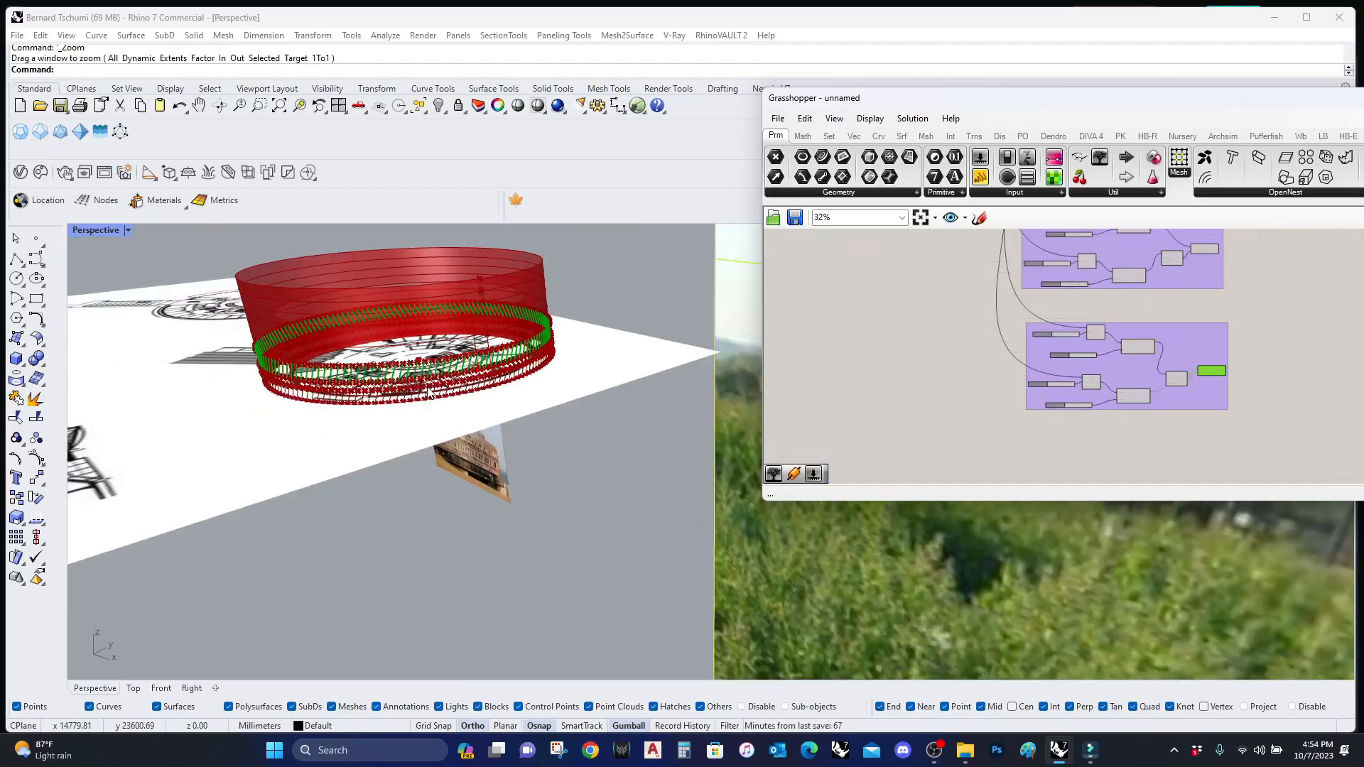
scroll(433, 391, up, 6)
drag(1263, 429, 970, 281)
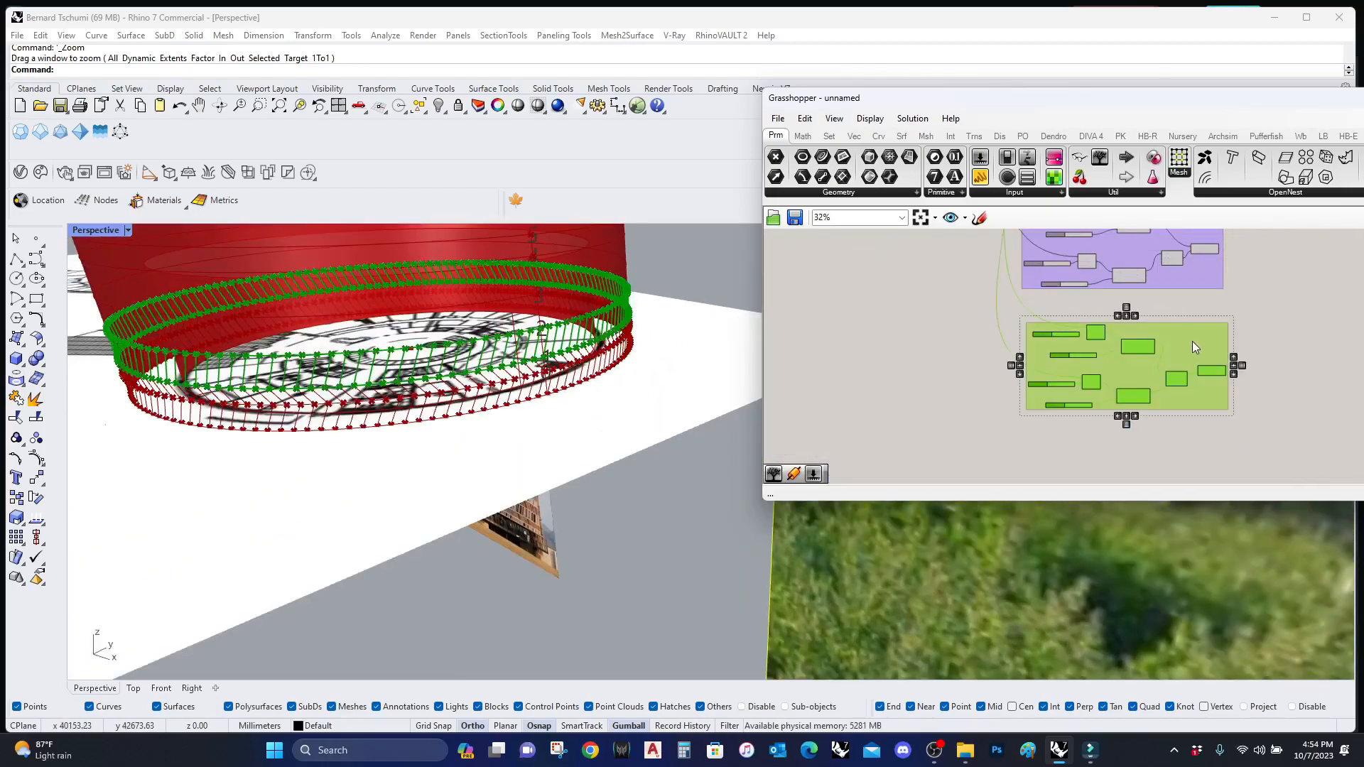
alt+drag(1192, 342, 1191, 456)
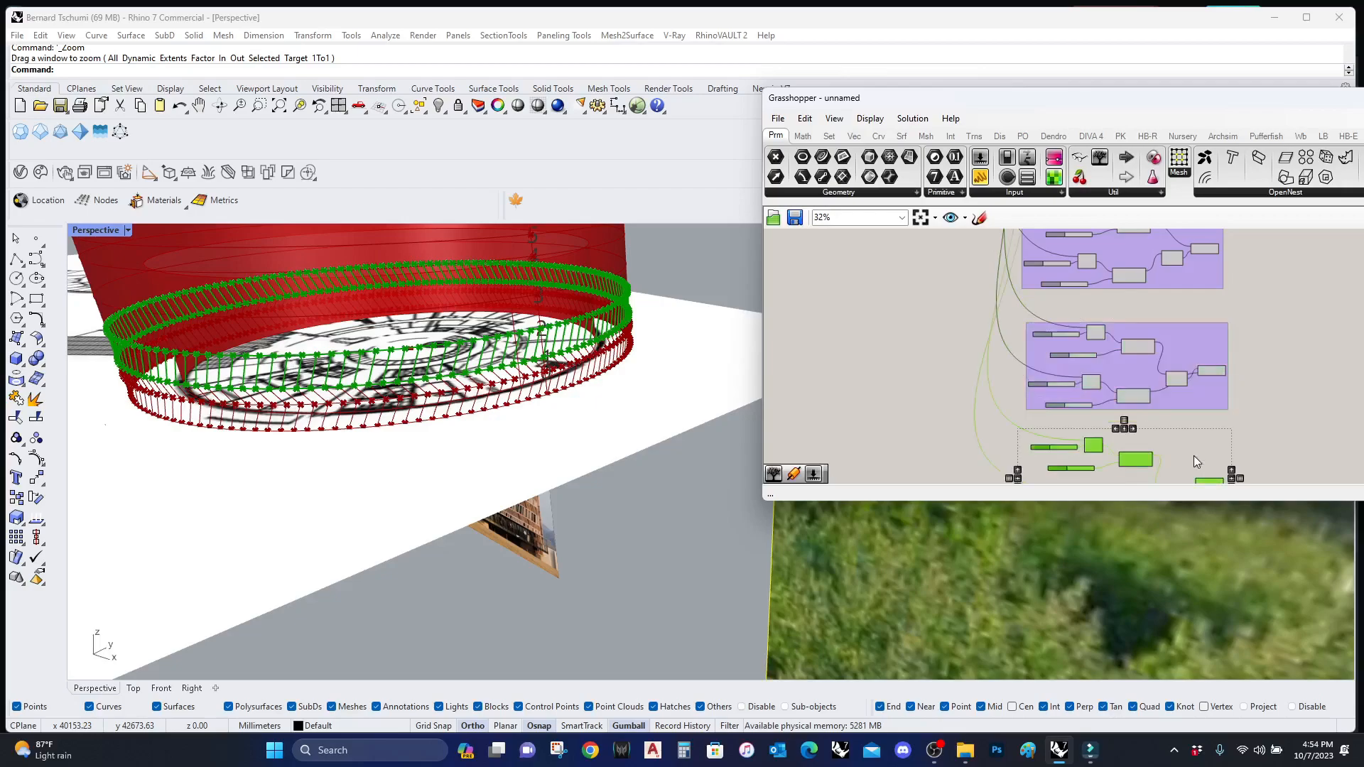
right_drag(1192, 456, 1184, 362)
middle_click(1134, 373)
click(1132, 334)
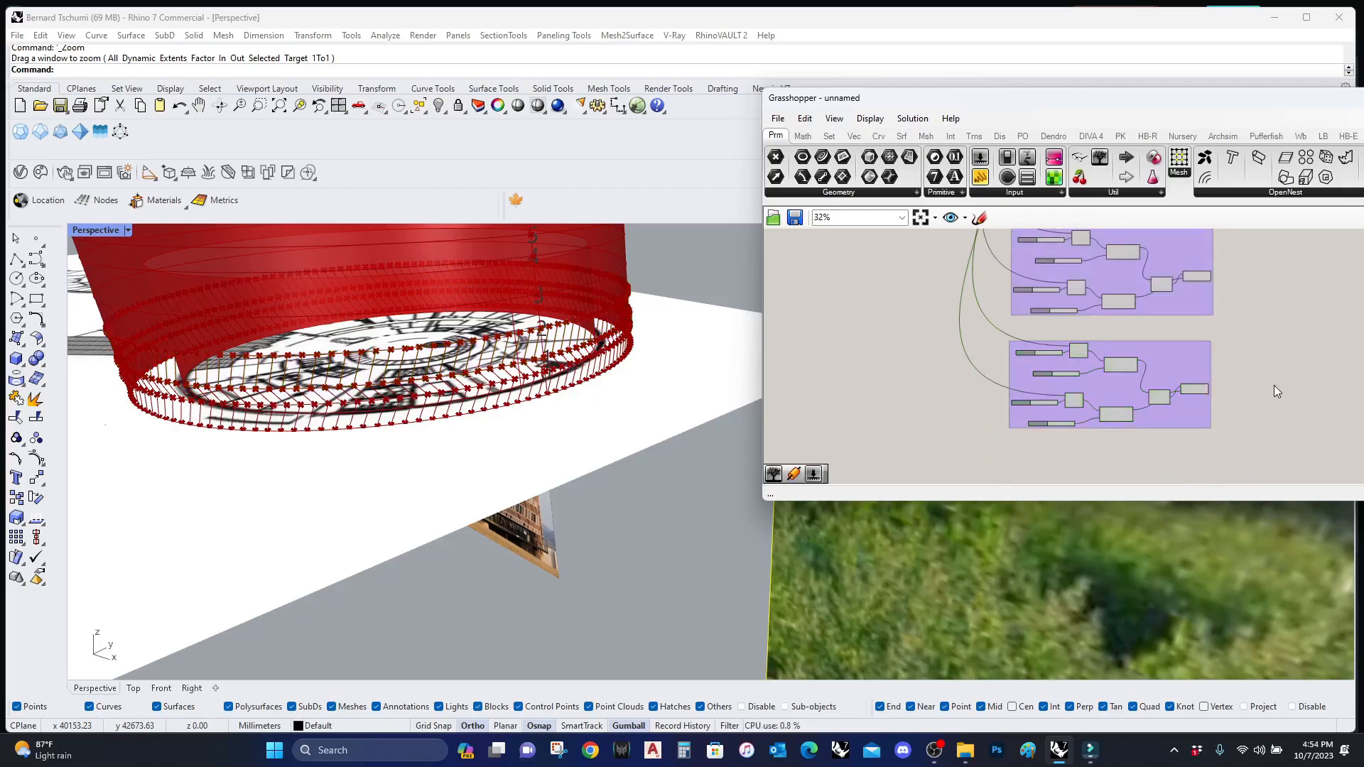
Step: Set the copied group's upper List Item index slider to 2 and its lower one to 3
scroll(1042, 355, up, 10)
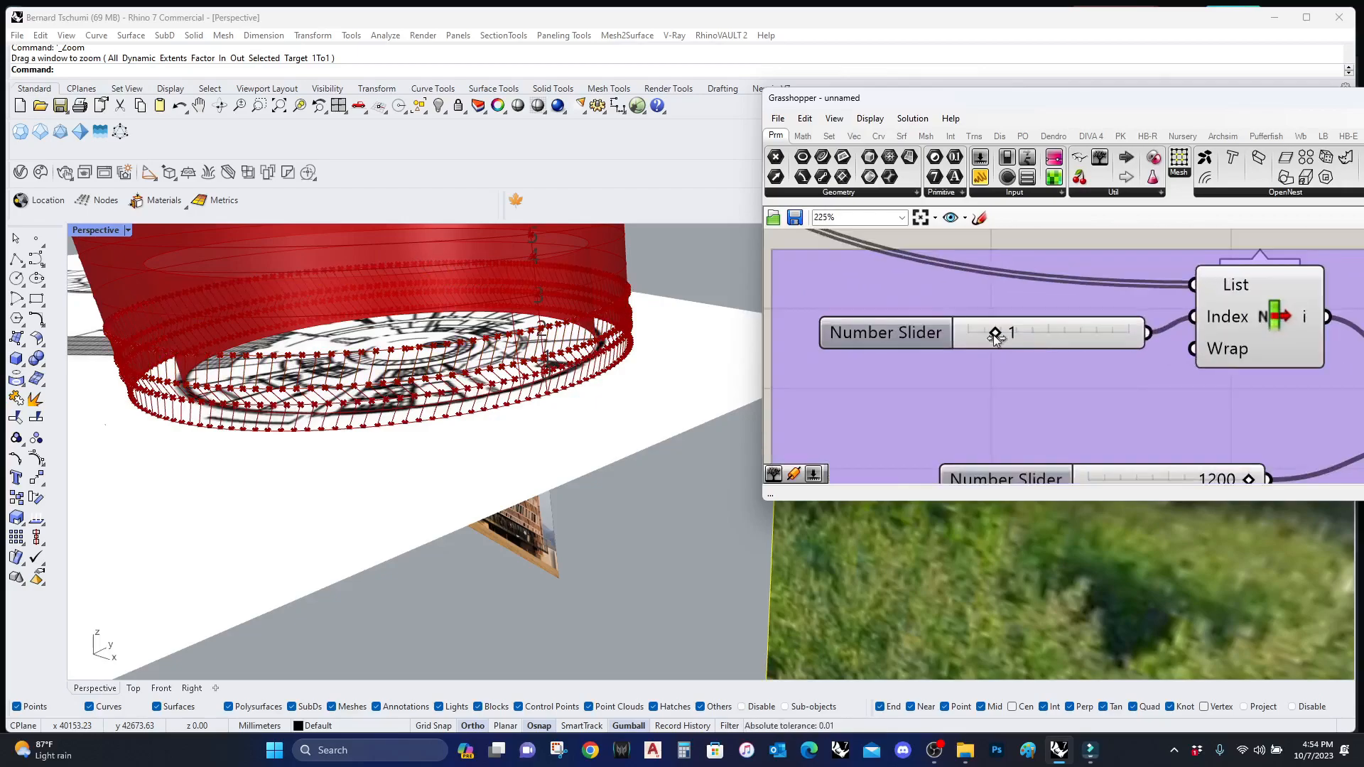
drag(1031, 348, 1032, 347)
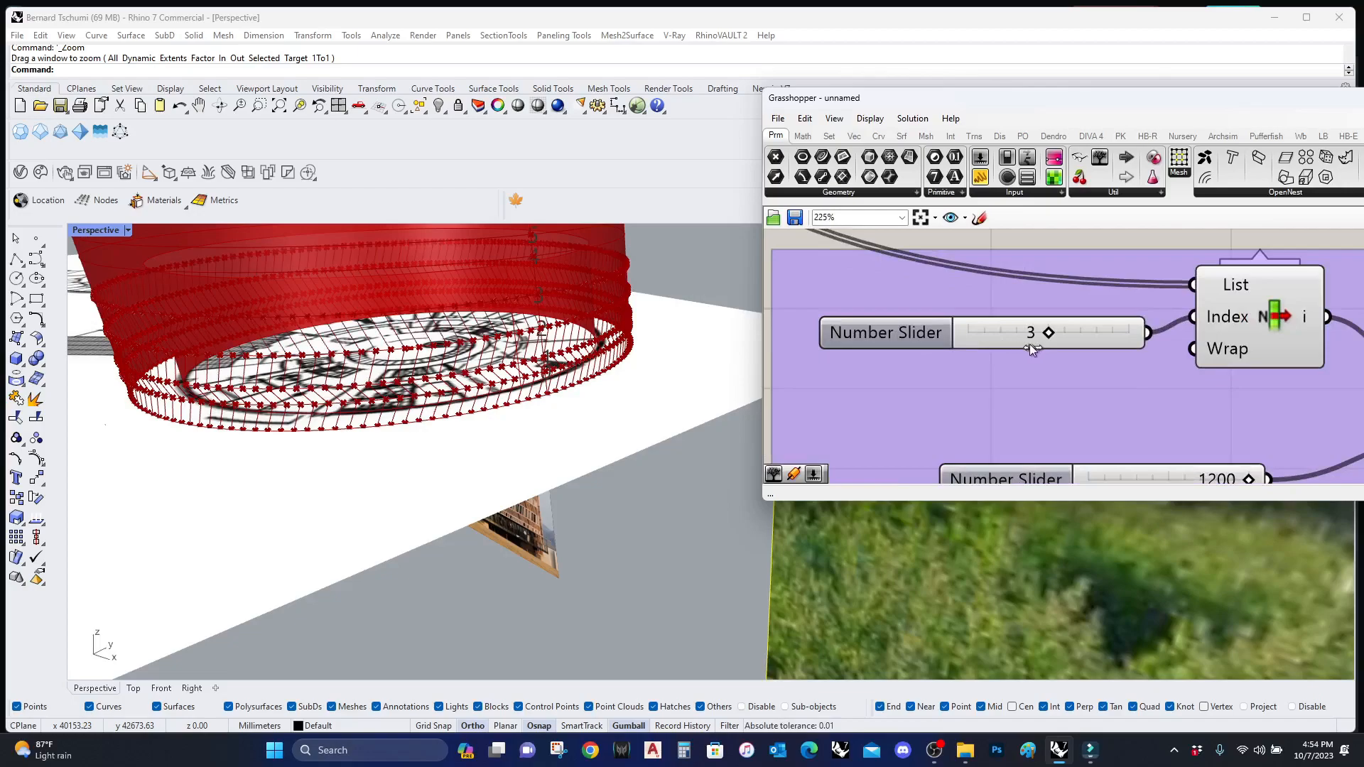
scroll(1029, 343, down, 5)
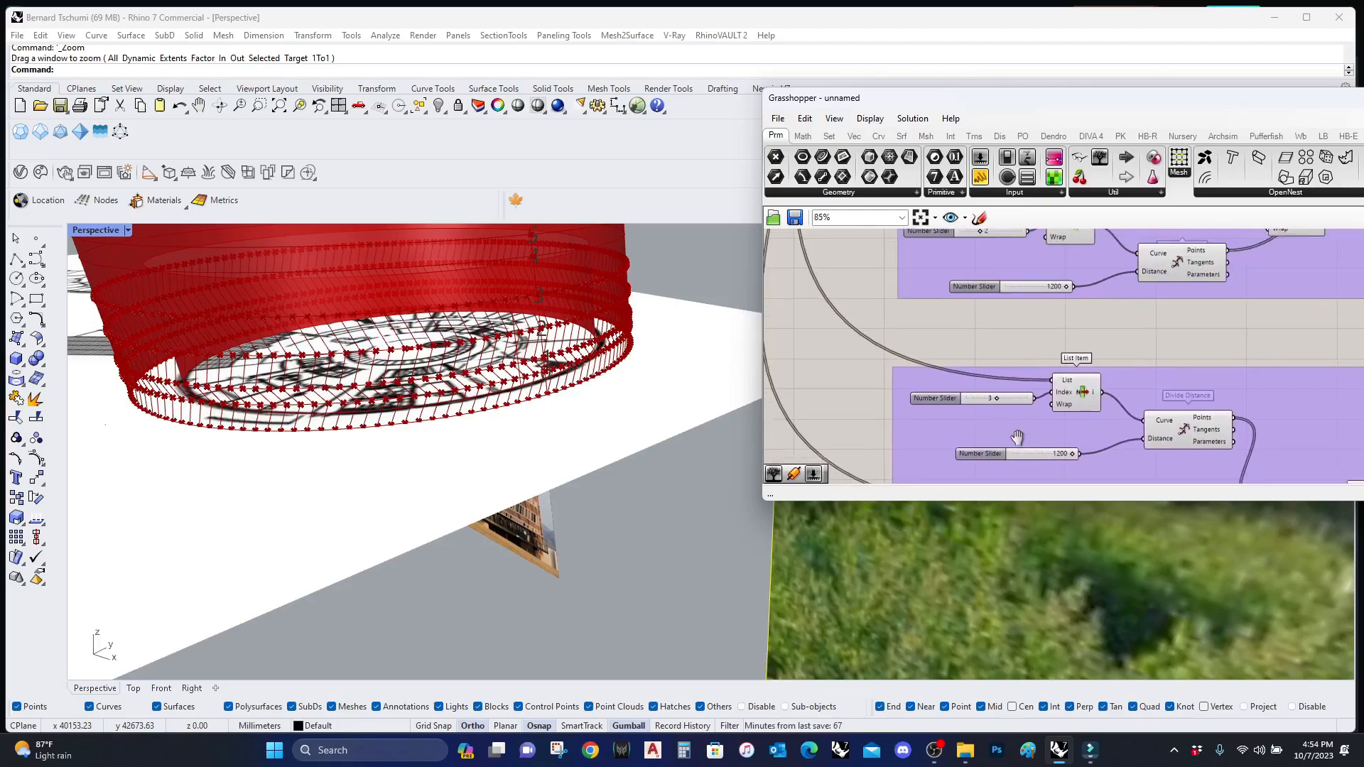
scroll(995, 373, up, 4)
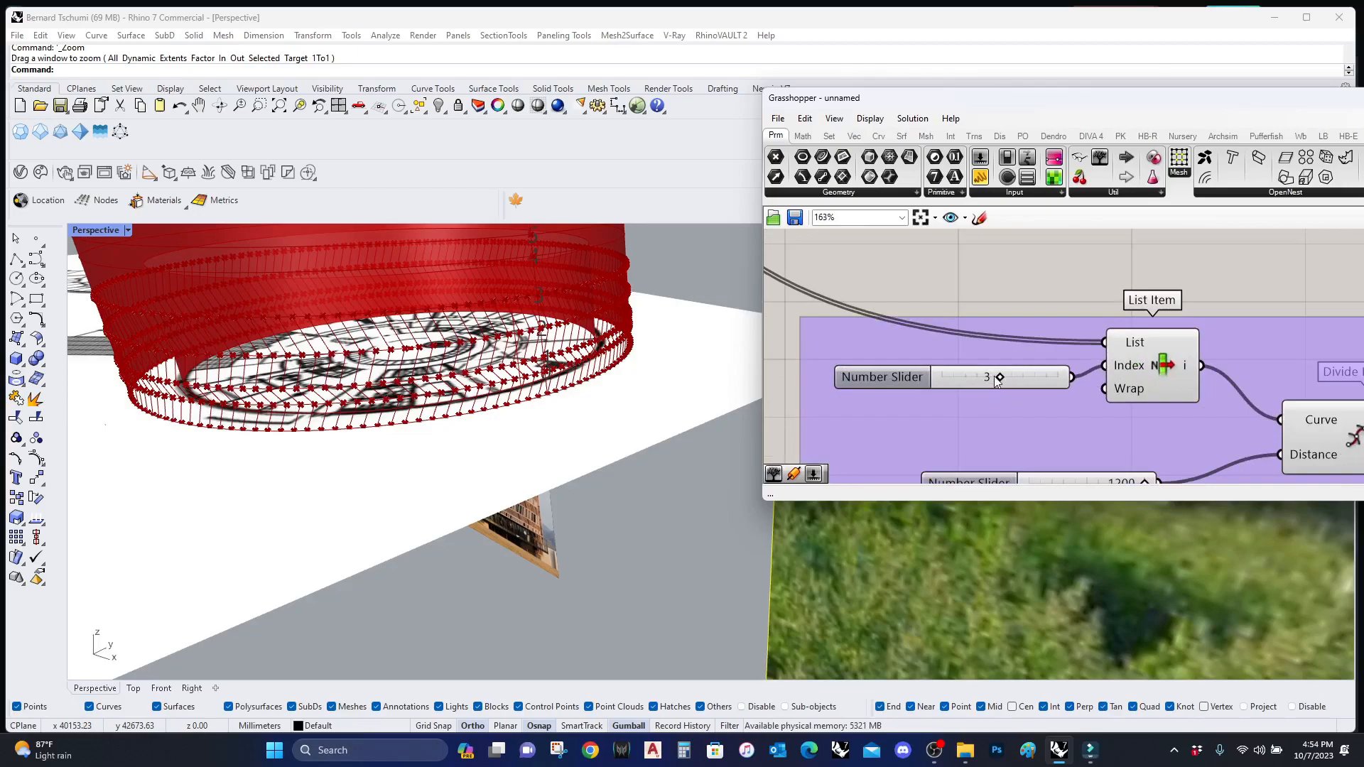
click(999, 378)
drag(987, 382, 985, 380)
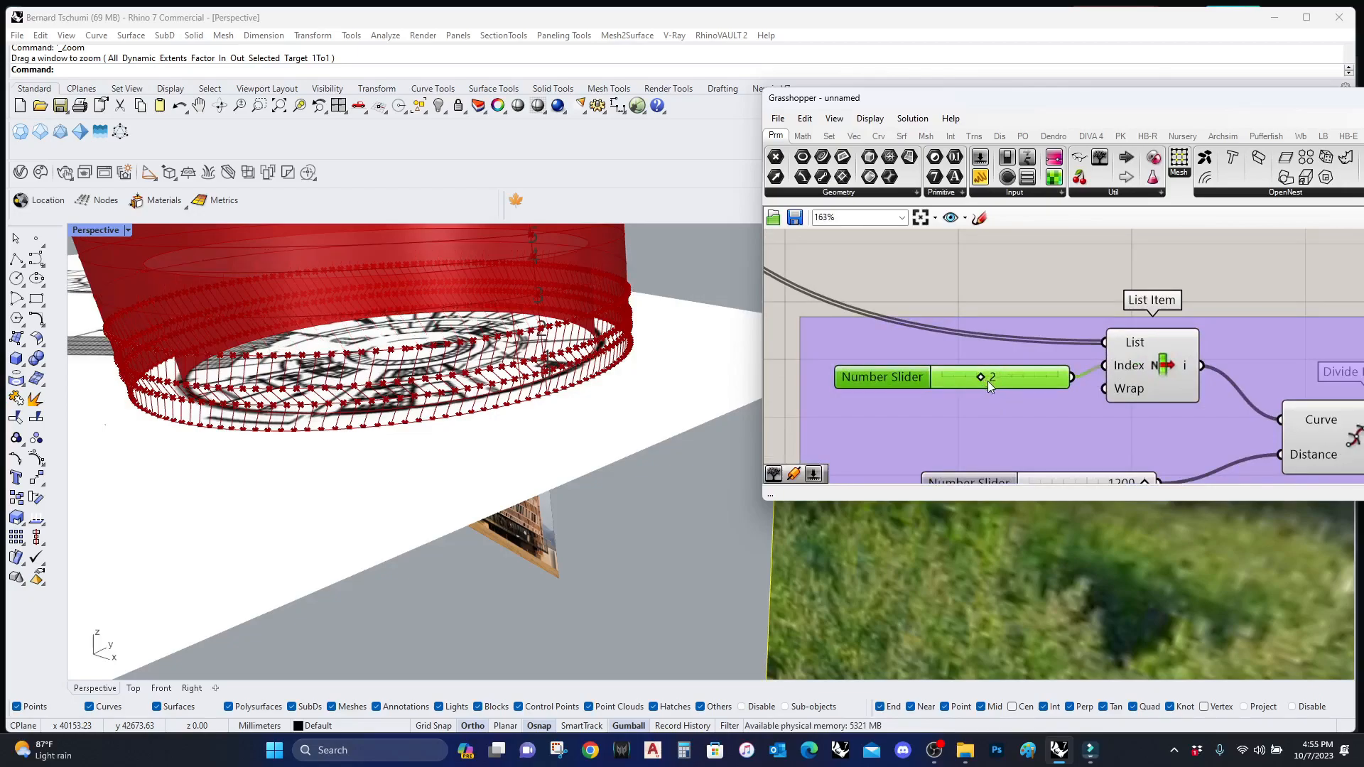
scroll(1003, 396, down, 3)
scroll(1002, 398, up, 2)
right_drag(998, 457, 991, 373)
scroll(990, 377, up, 3)
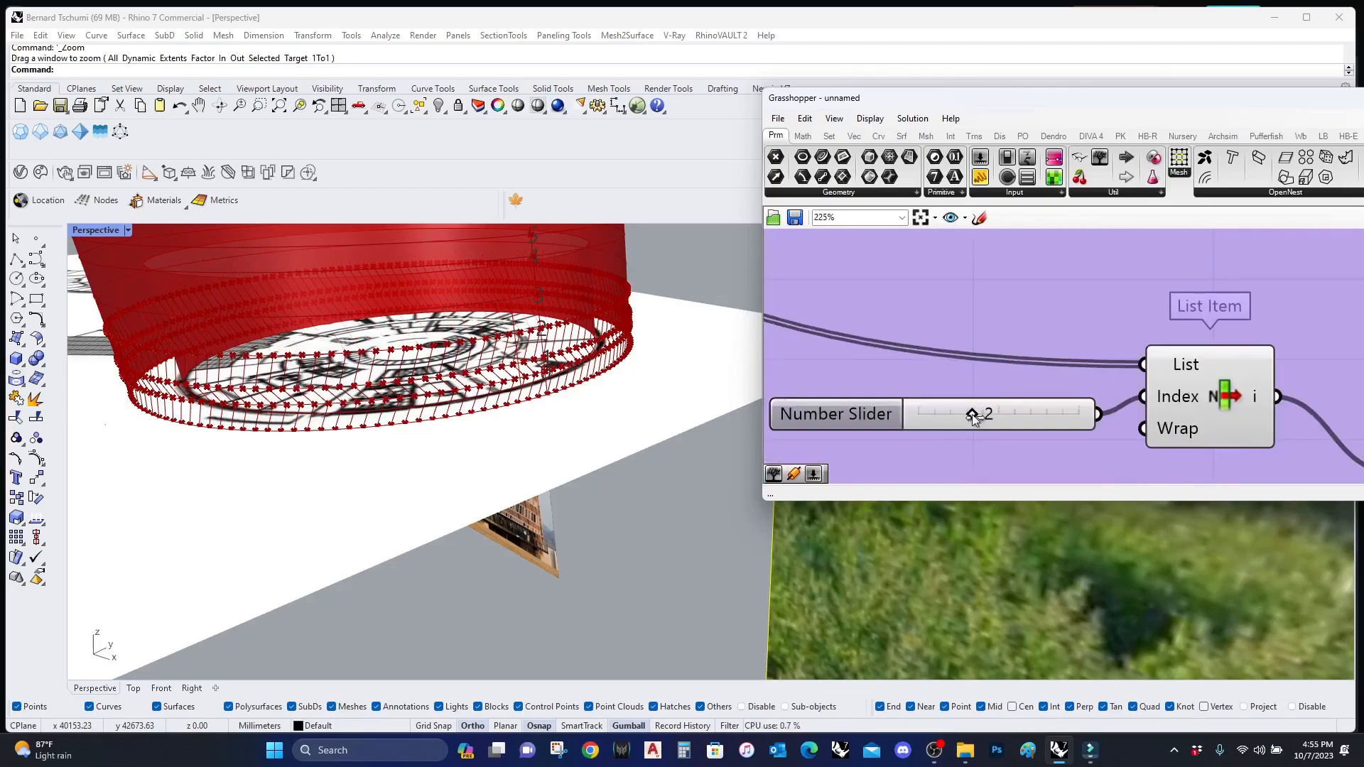
drag(990, 419, 997, 419)
Step: Route the lower Divide Distance points through Shift List to the Line's End Point, and the upper points straight to its Start Point
scroll(997, 419, down, 7)
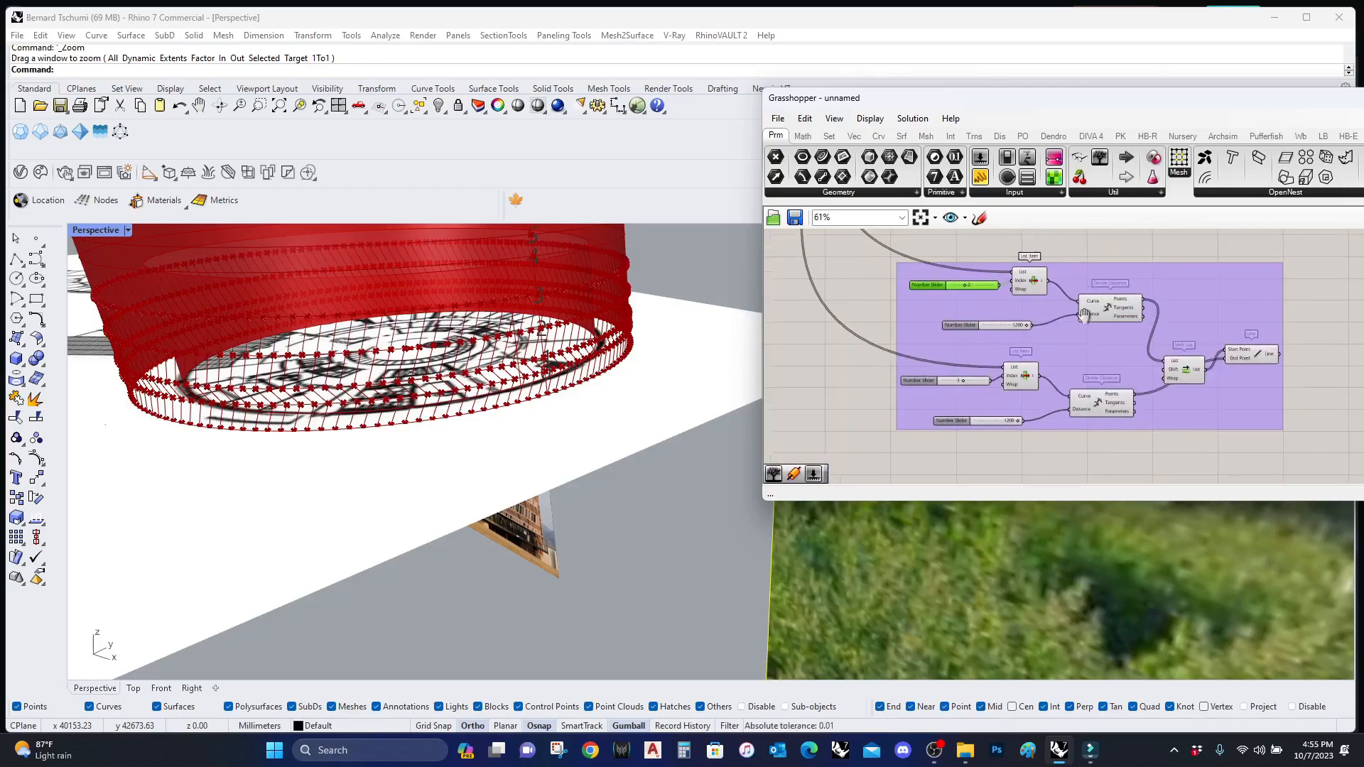
scroll(1234, 359, up, 3)
right_drag(1234, 359, 1049, 359)
click(1077, 349)
scroll(540, 333, down, 3)
right_drag(811, 362, 848, 349)
click(960, 367)
drag(991, 364, 1004, 298)
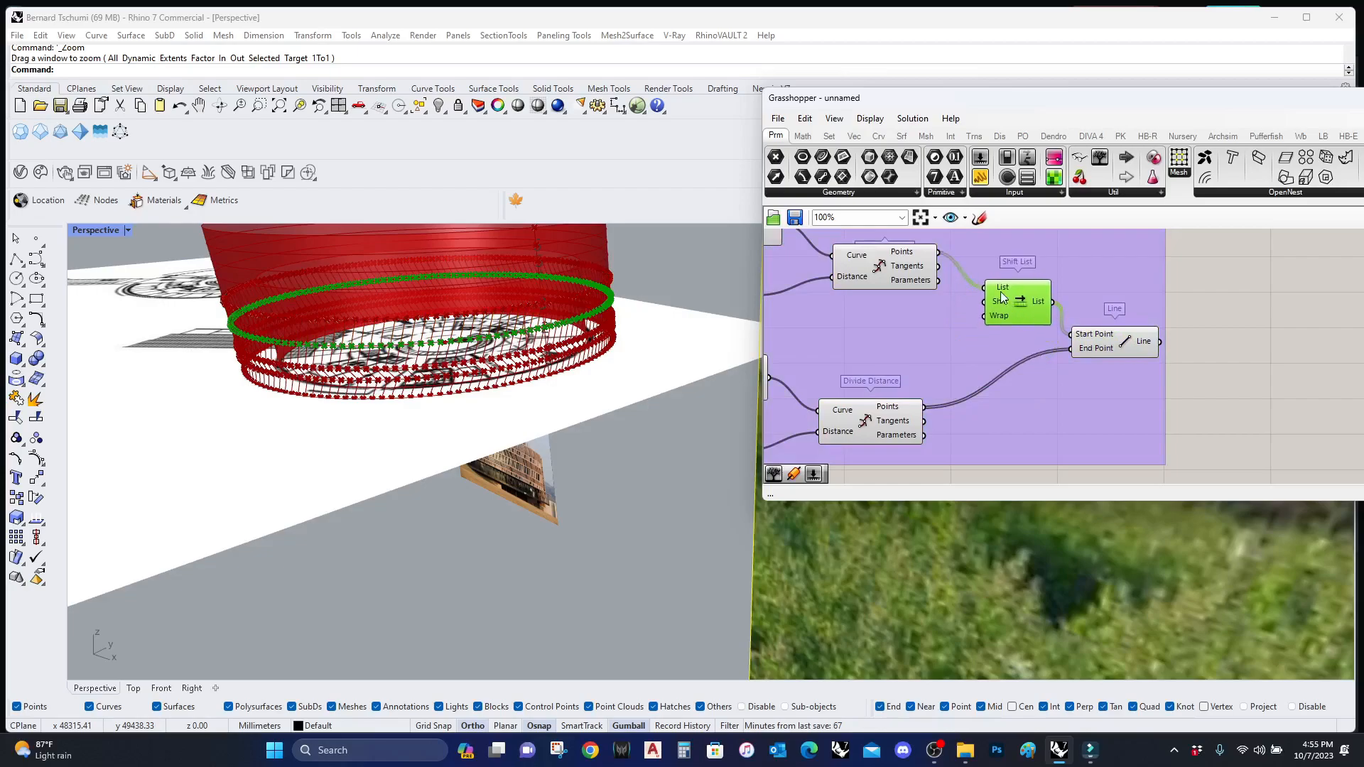
drag(929, 412, 928, 412)
drag(1061, 331, 940, 256)
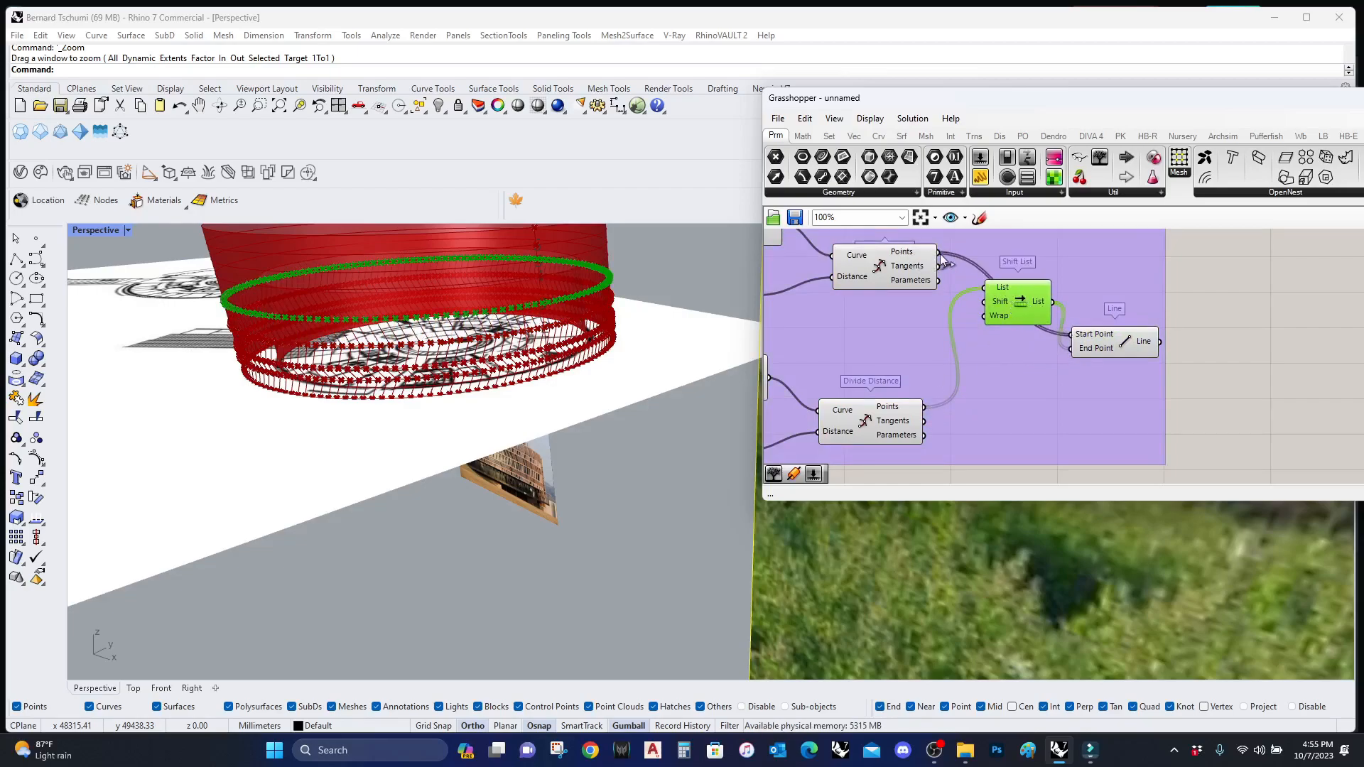
click(1113, 343)
drag(1015, 295, 1023, 352)
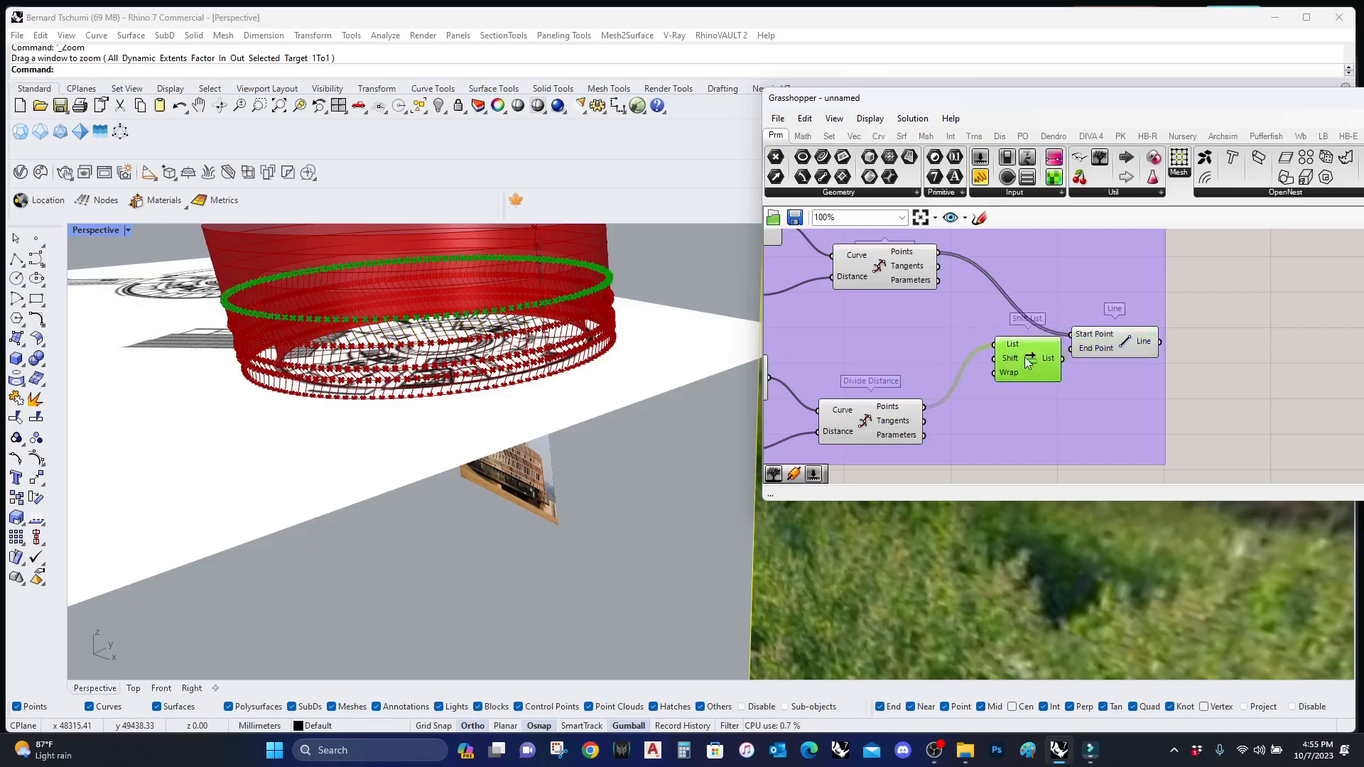
Step: Duplicate the group with index sliders 2 and 3 directly below the original
scroll(1013, 360, down, 3)
right_drag(1013, 360, 1183, 361)
shift+right_drag(395, 226, 410, 262)
click(985, 442)
scroll(628, 415, up, 3)
drag(1285, 437, 897, 254)
scroll(454, 403, down, 5)
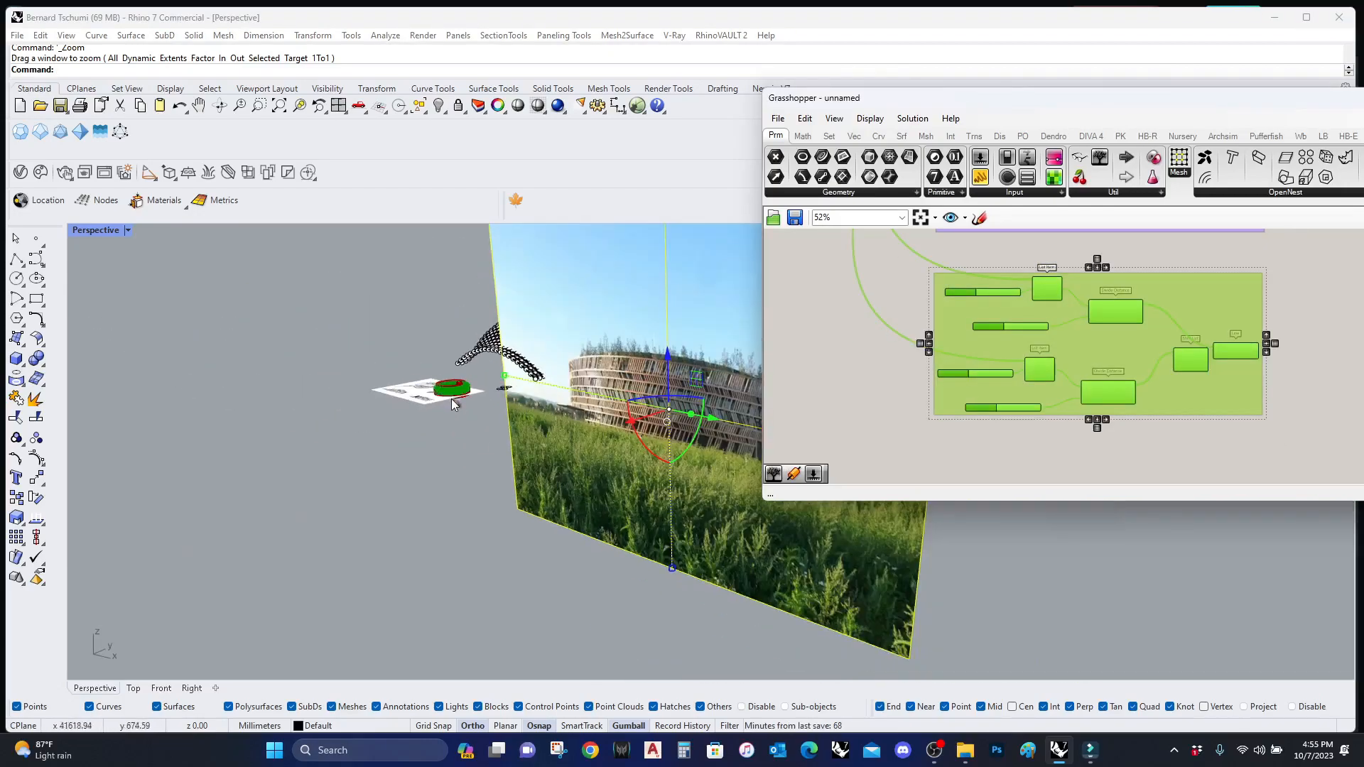
scroll(586, 411, up, 10)
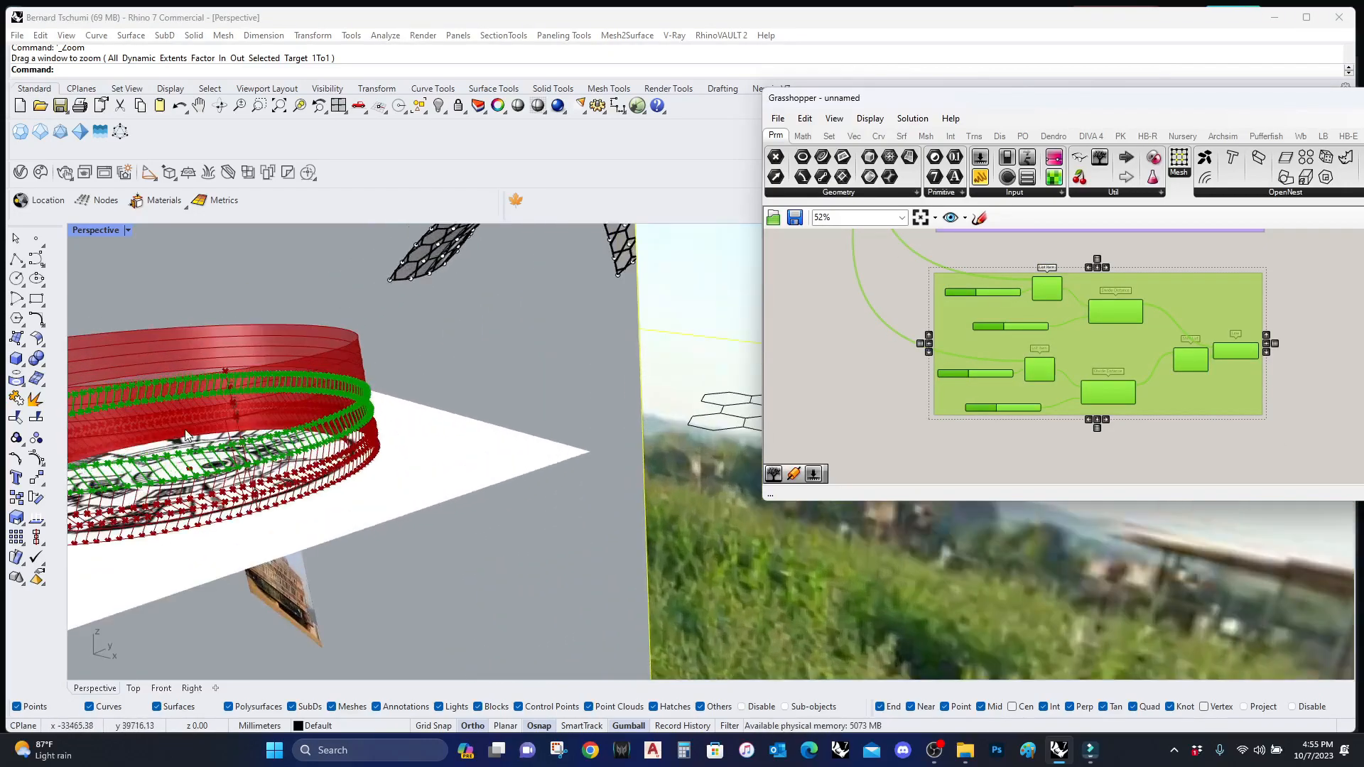
scroll(98, 449, up, 2)
scroll(273, 489, up, 2)
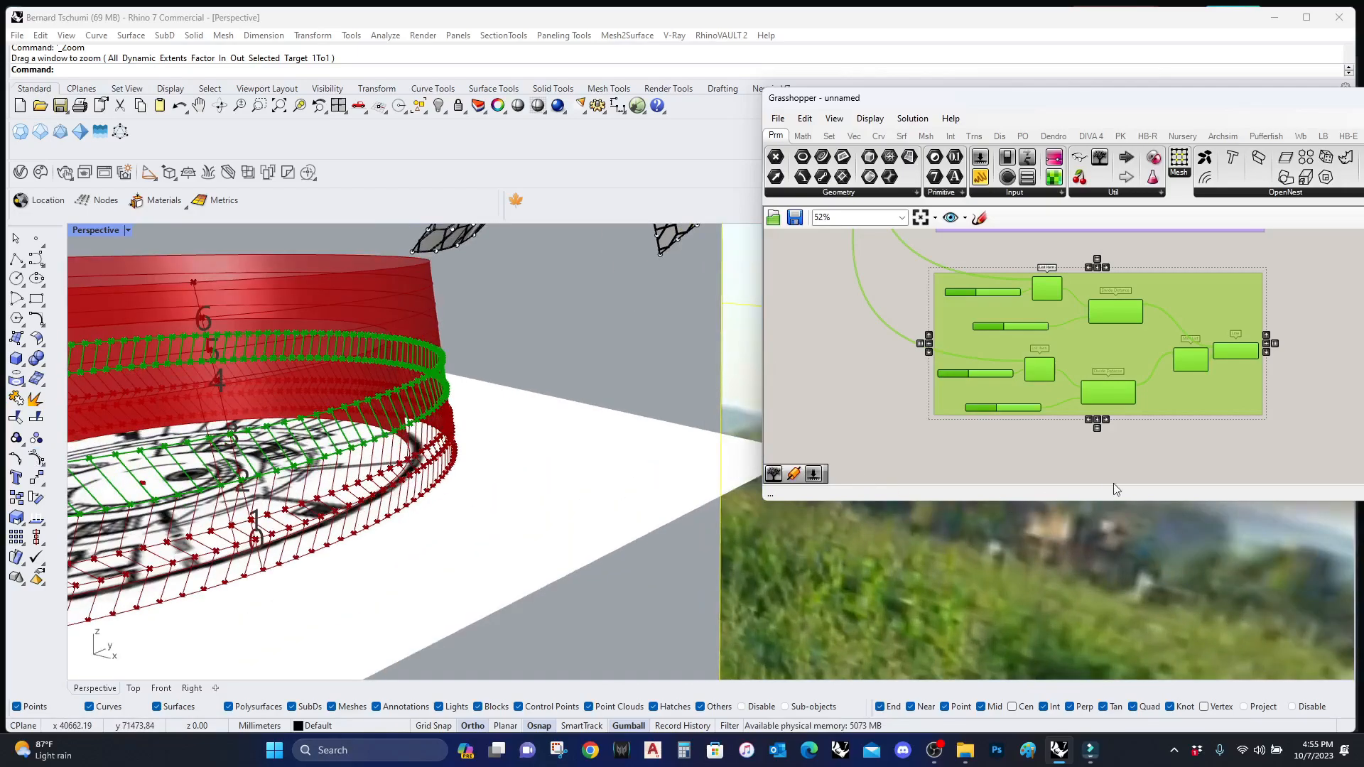
drag(1271, 460, 923, 265)
drag(1131, 344, 1128, 494)
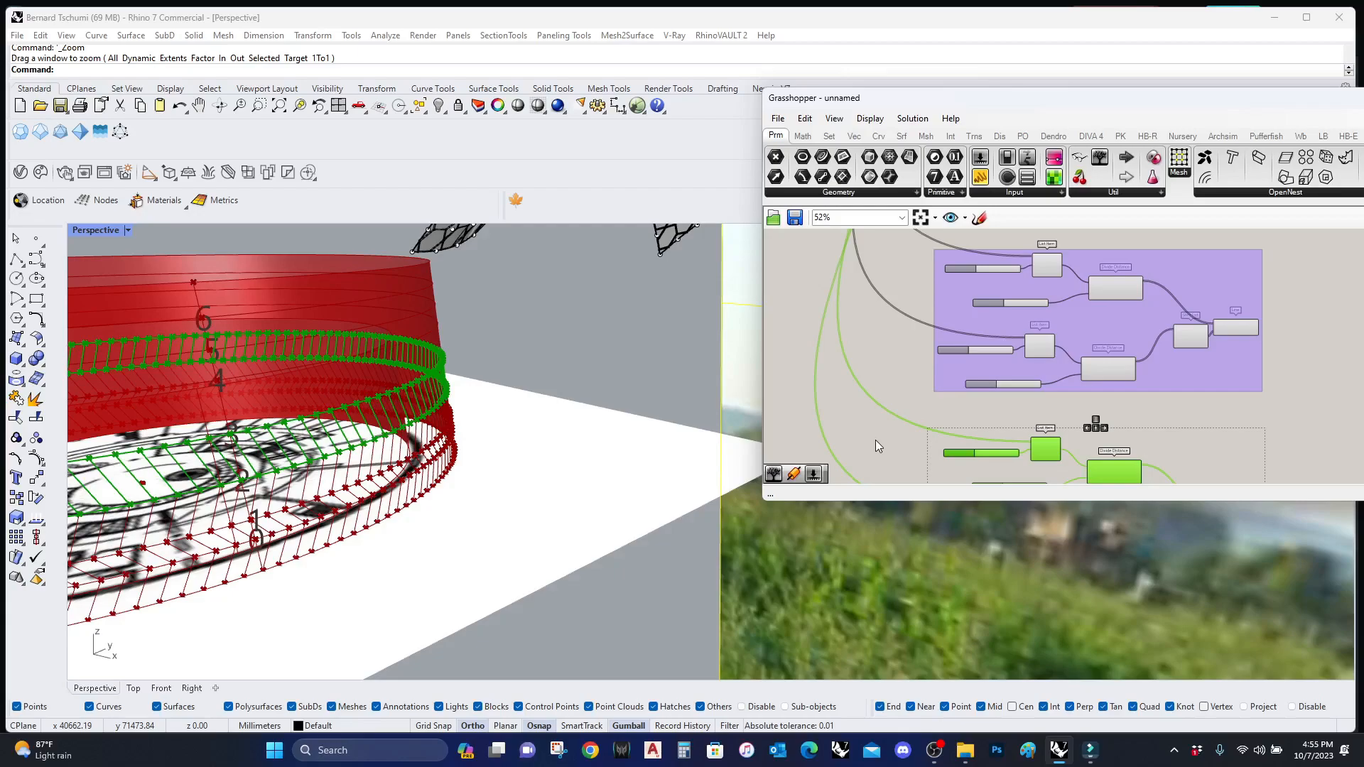
Step: Set the List Item index sliders of the new copy to 3 for the upper and 4 for the lower
right_drag(876, 440, 878, 416)
scroll(1084, 446, up, 4)
scroll(966, 388, down, 3)
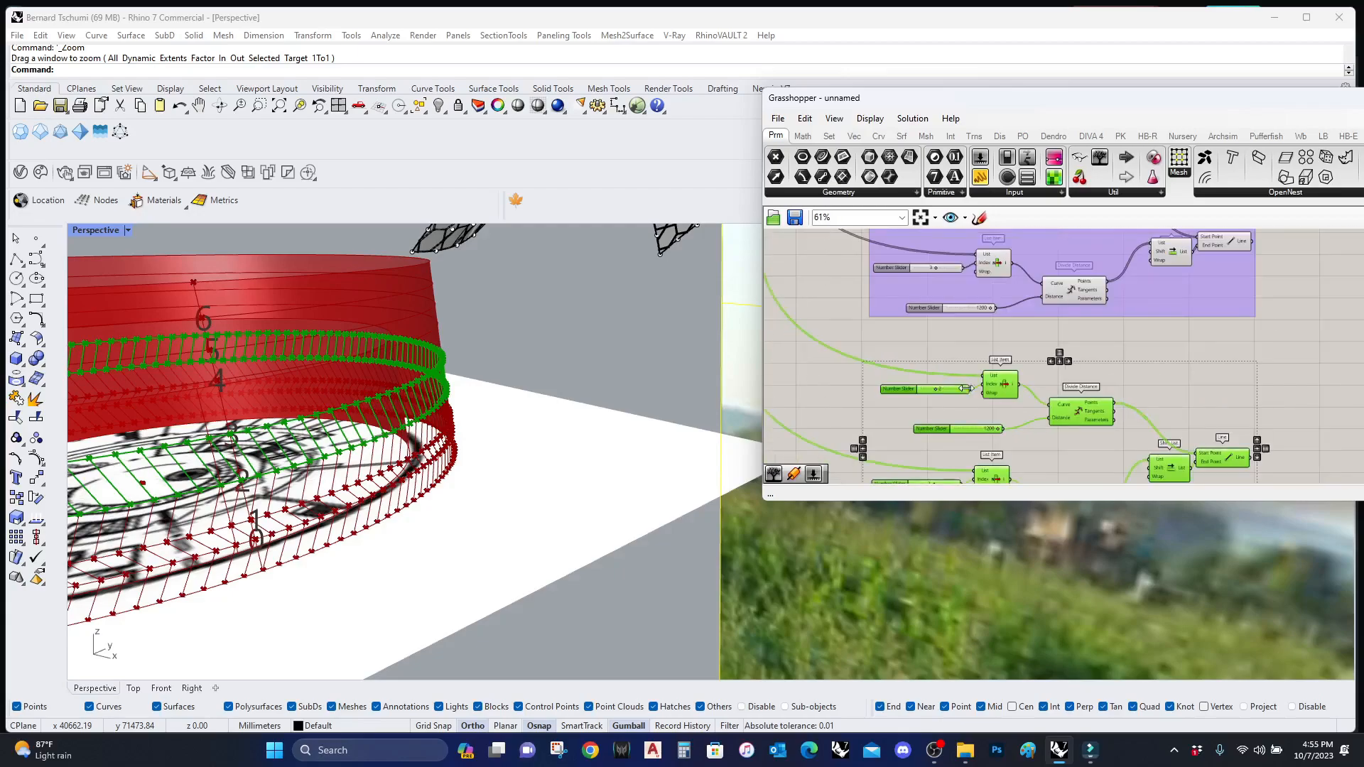
scroll(948, 388, up, 3)
click(853, 358)
scroll(924, 317, up, 4)
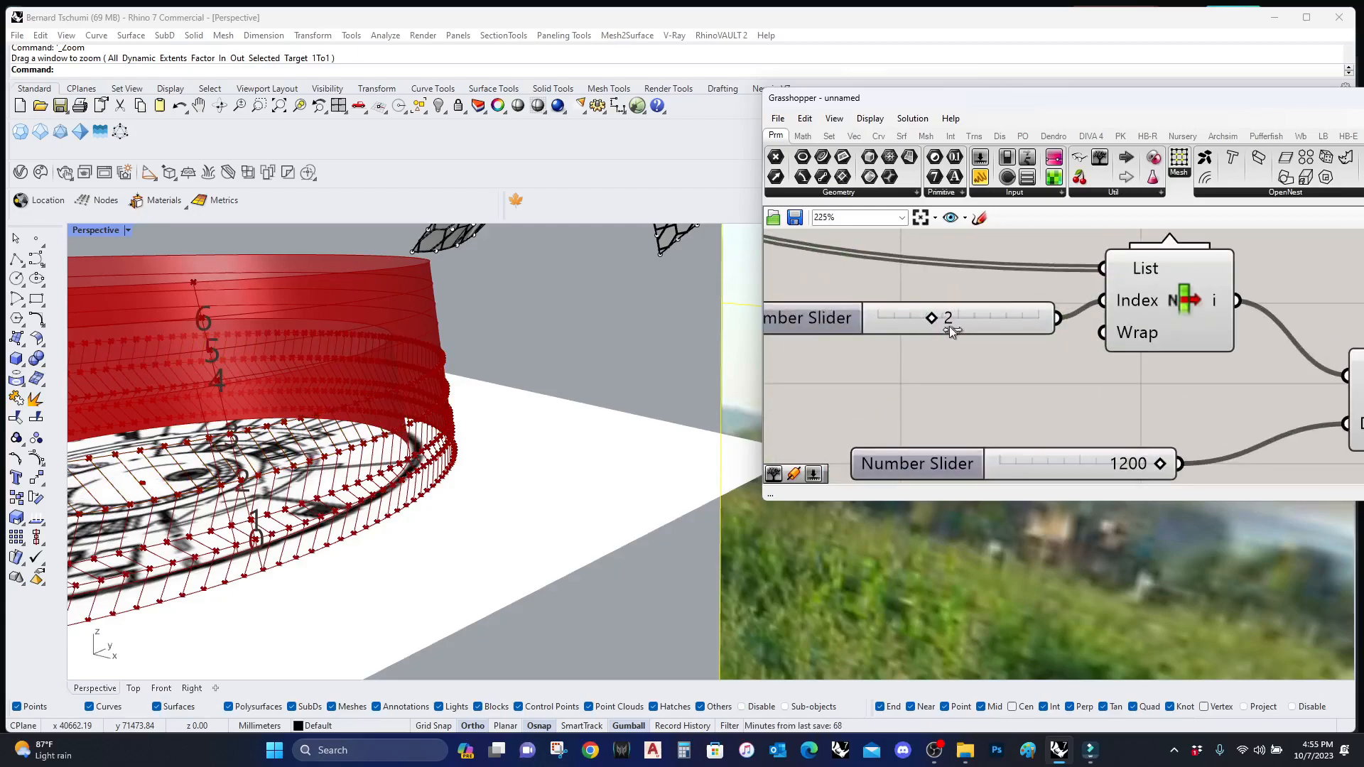
scroll(944, 334, down, 5)
scroll(1013, 302, up, 4)
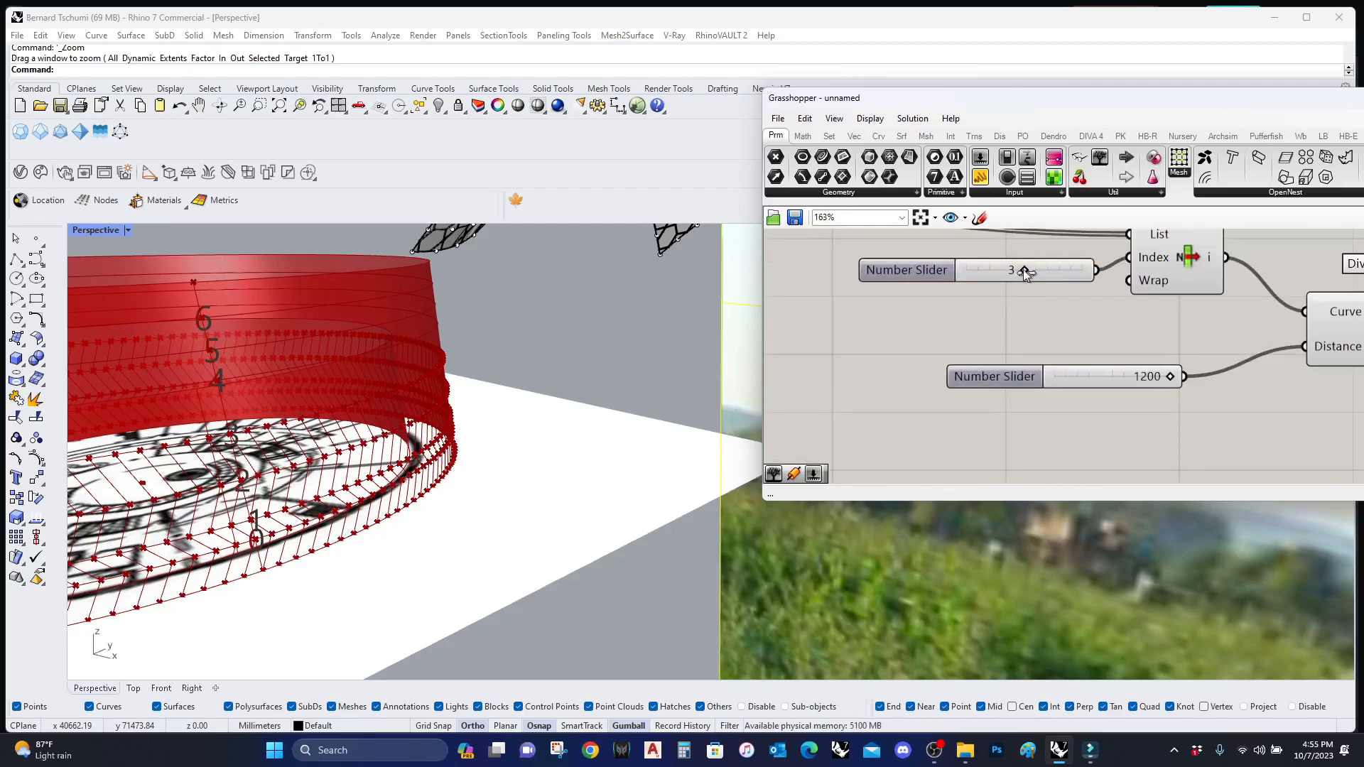
scroll(1025, 287, down, 8)
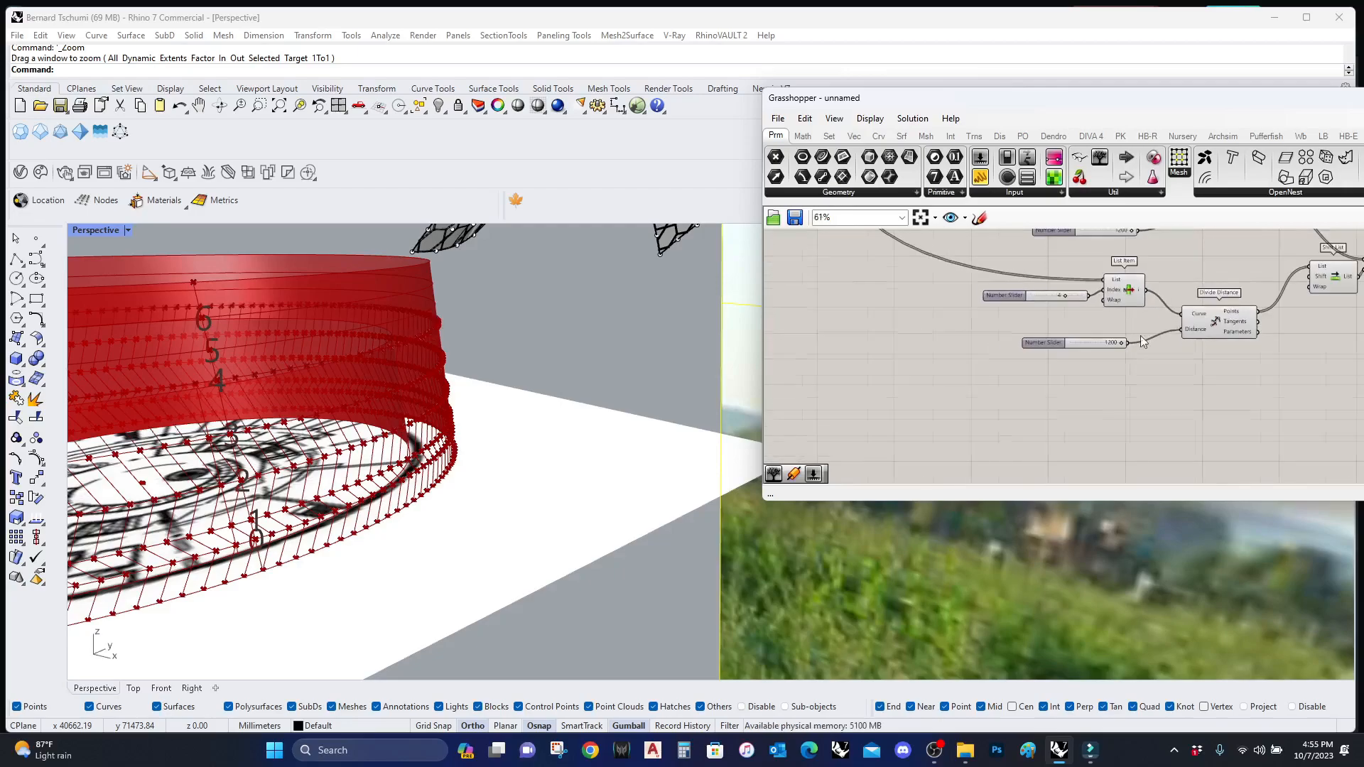
Step: Group the duplicated components that use index sliders 3 and 4
drag(1197, 397, 1027, 302)
middle_click(1054, 309)
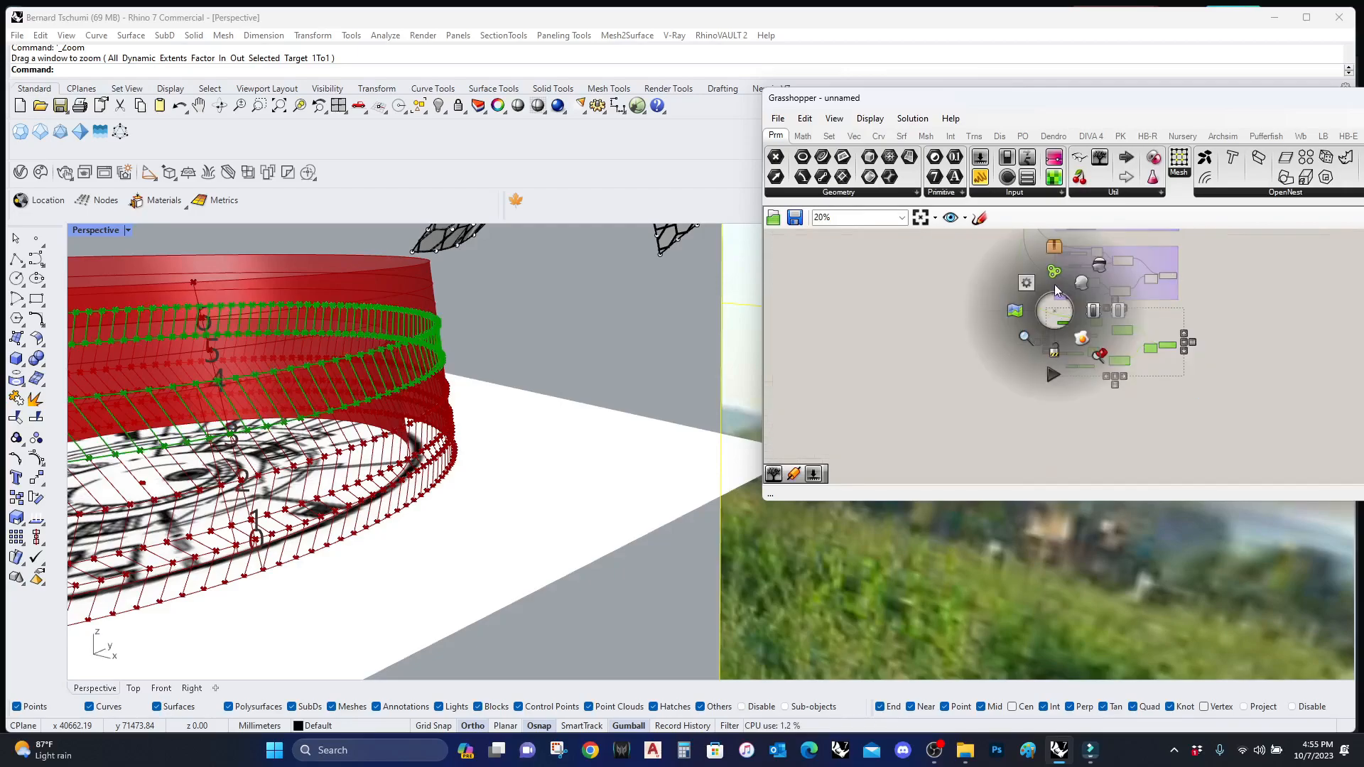
click(1058, 283)
click(1248, 331)
Step: Swap the new group's wiring so upper points pass through Shift List to the Line's Start Point and lower points feed End Point
scroll(1171, 335, up, 4)
click(1174, 327)
scroll(1174, 327, up, 4)
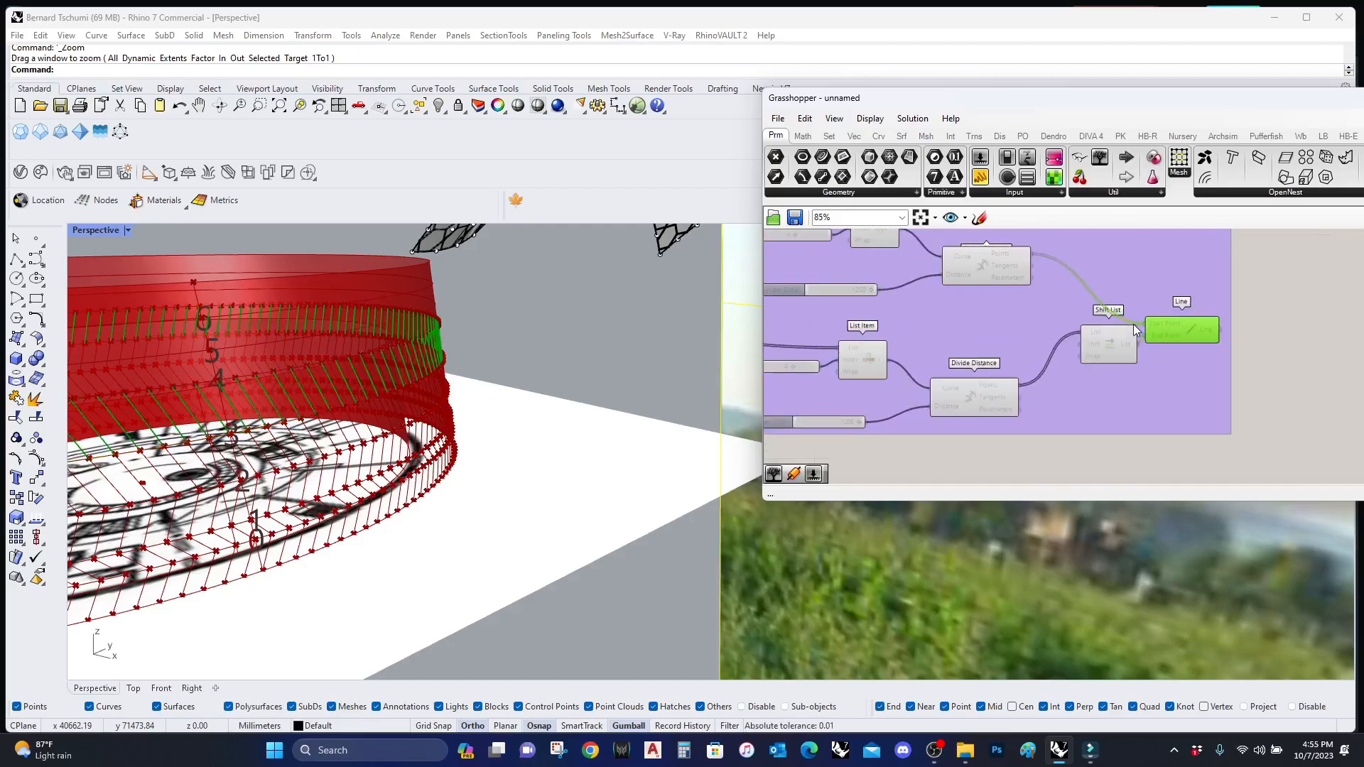
drag(1028, 259, 995, 248)
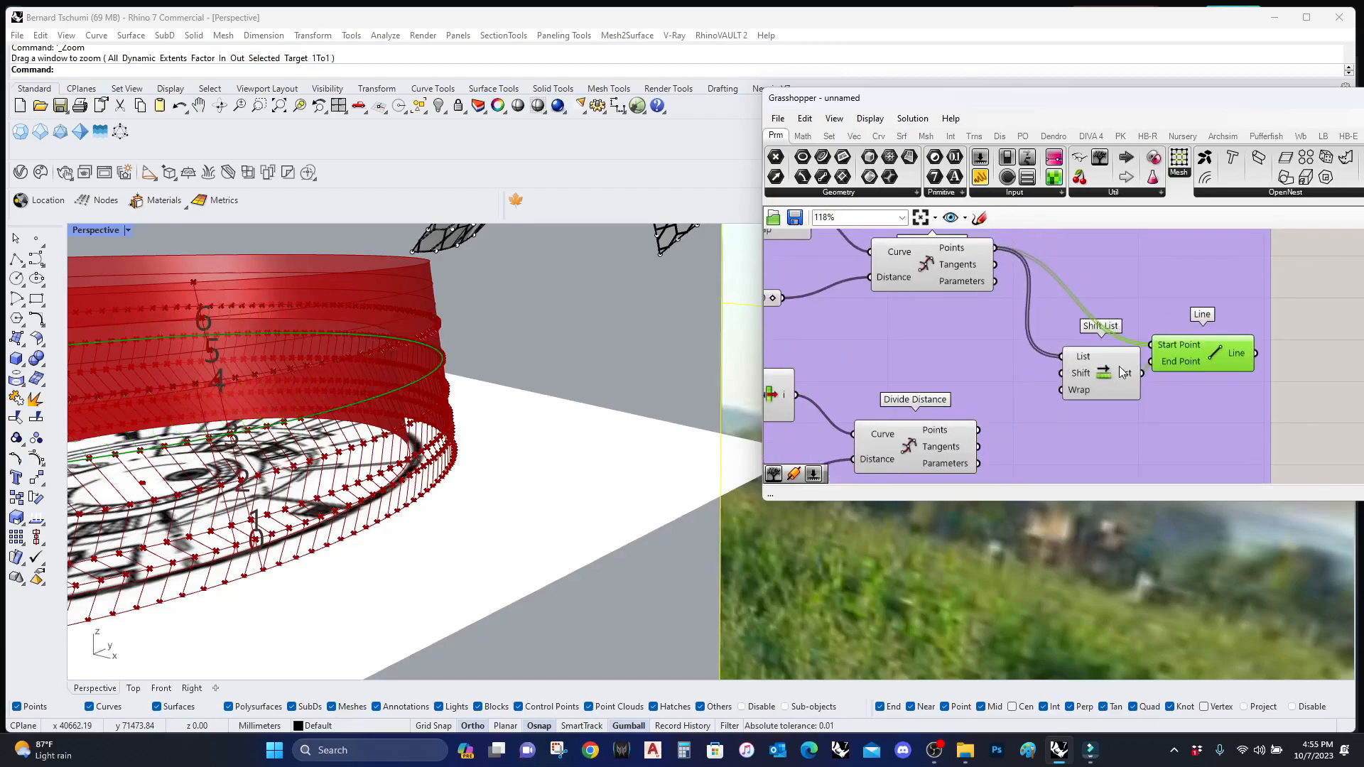
drag(1142, 373, 979, 429)
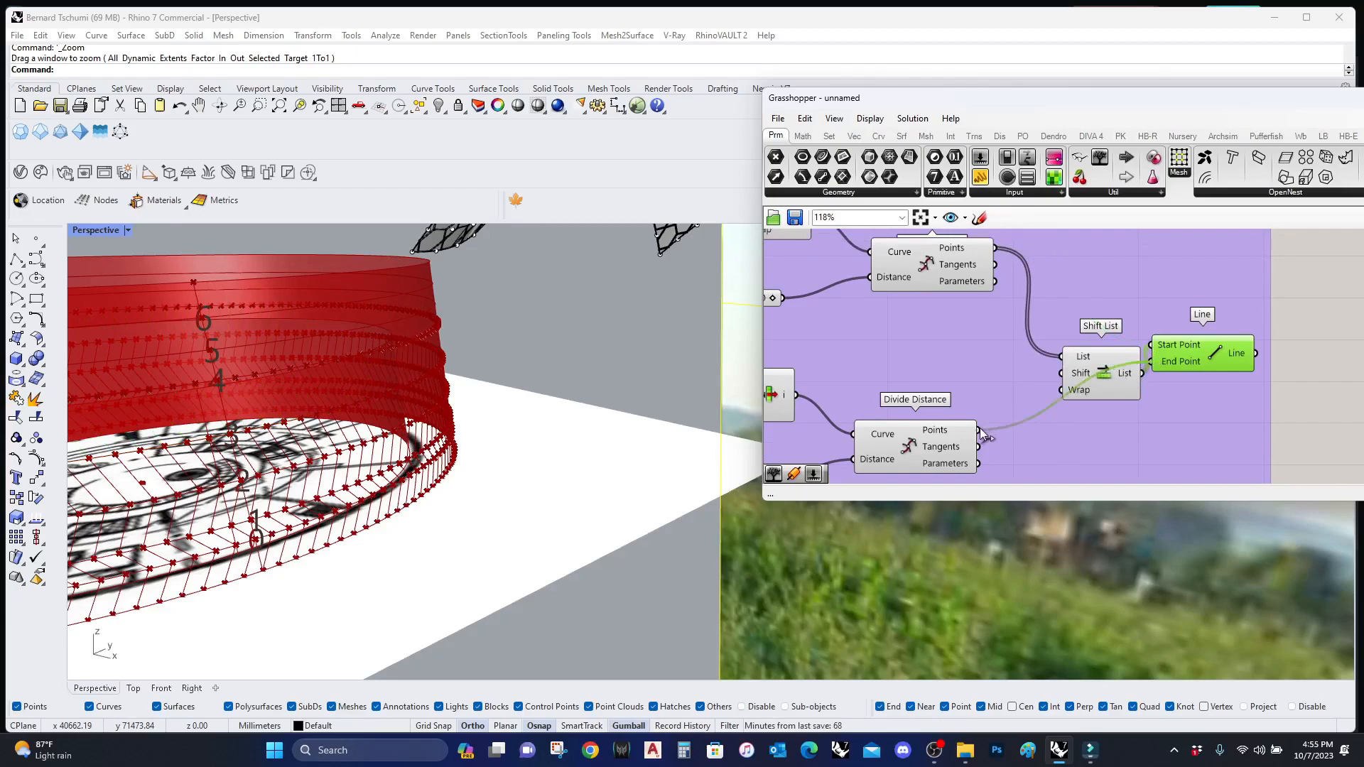
Step: Duplicate the group with index sliders 3 and 4 below itself and group the duplicated components
scroll(1136, 323, down, 7)
drag(1165, 383, 1010, 317)
alt+drag(1111, 304, 1113, 408)
right_drag(1113, 400, 1135, 359)
middle_click(1094, 378)
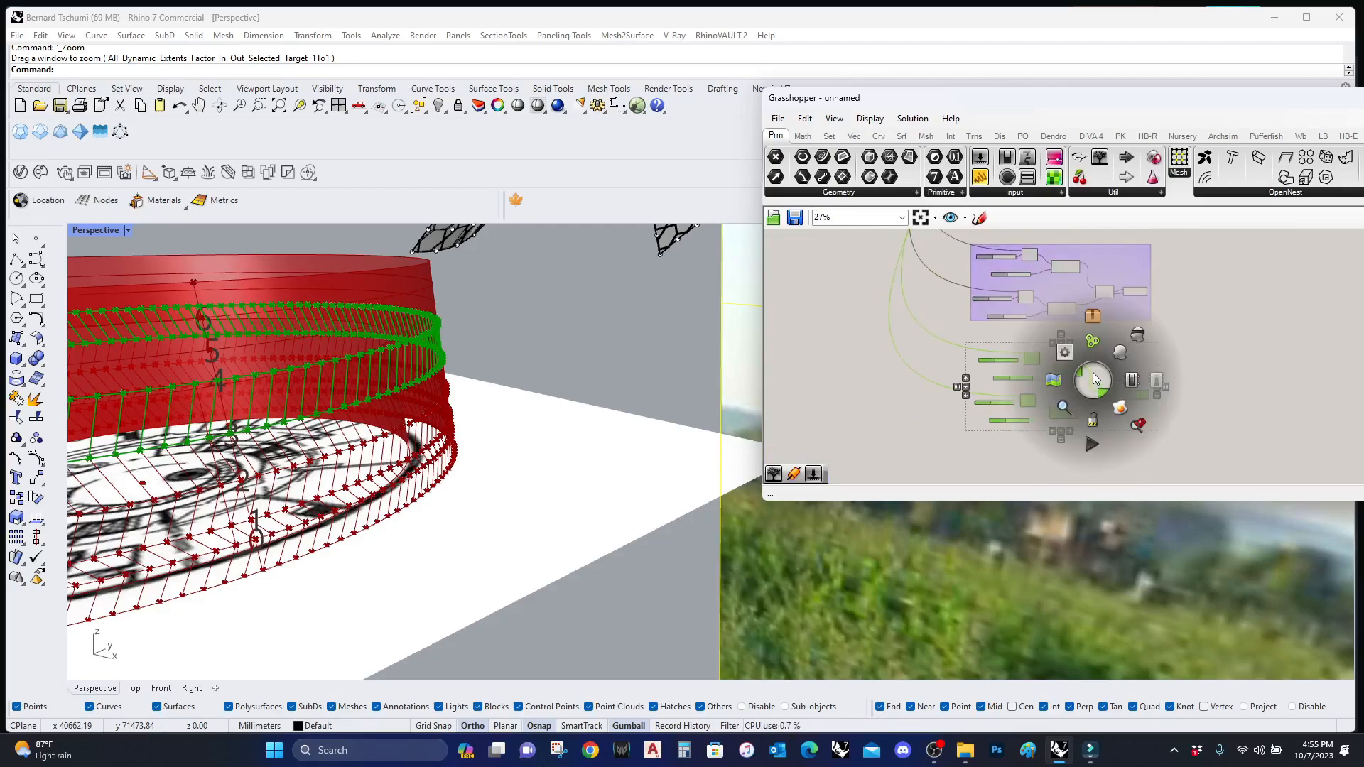
click(1093, 347)
click(1196, 438)
Step: Raise both List Item index sliders in the newest group by one level
scroll(1021, 384, up, 4)
right_drag(1005, 304, 1023, 200)
scroll(994, 298, up, 4)
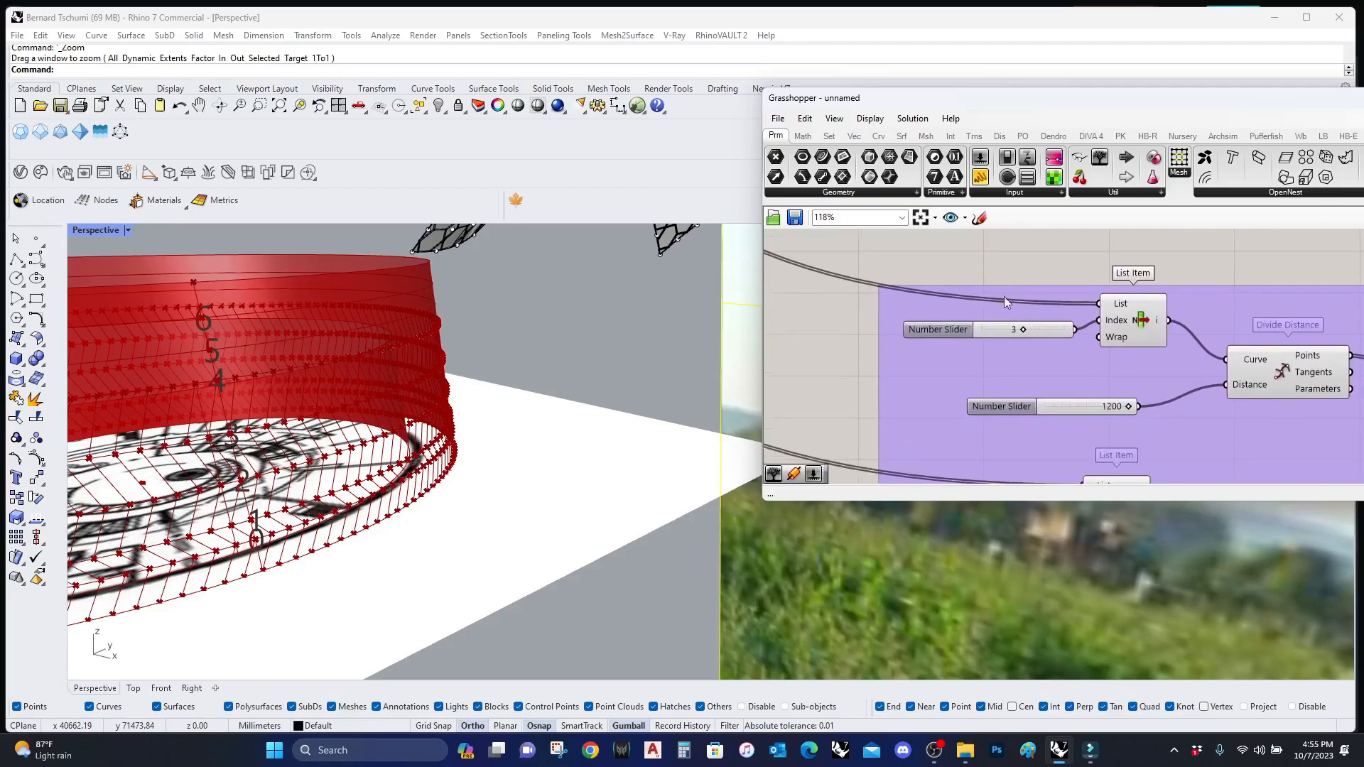
scroll(1007, 313, up, 3)
drag(1044, 346, 1049, 344)
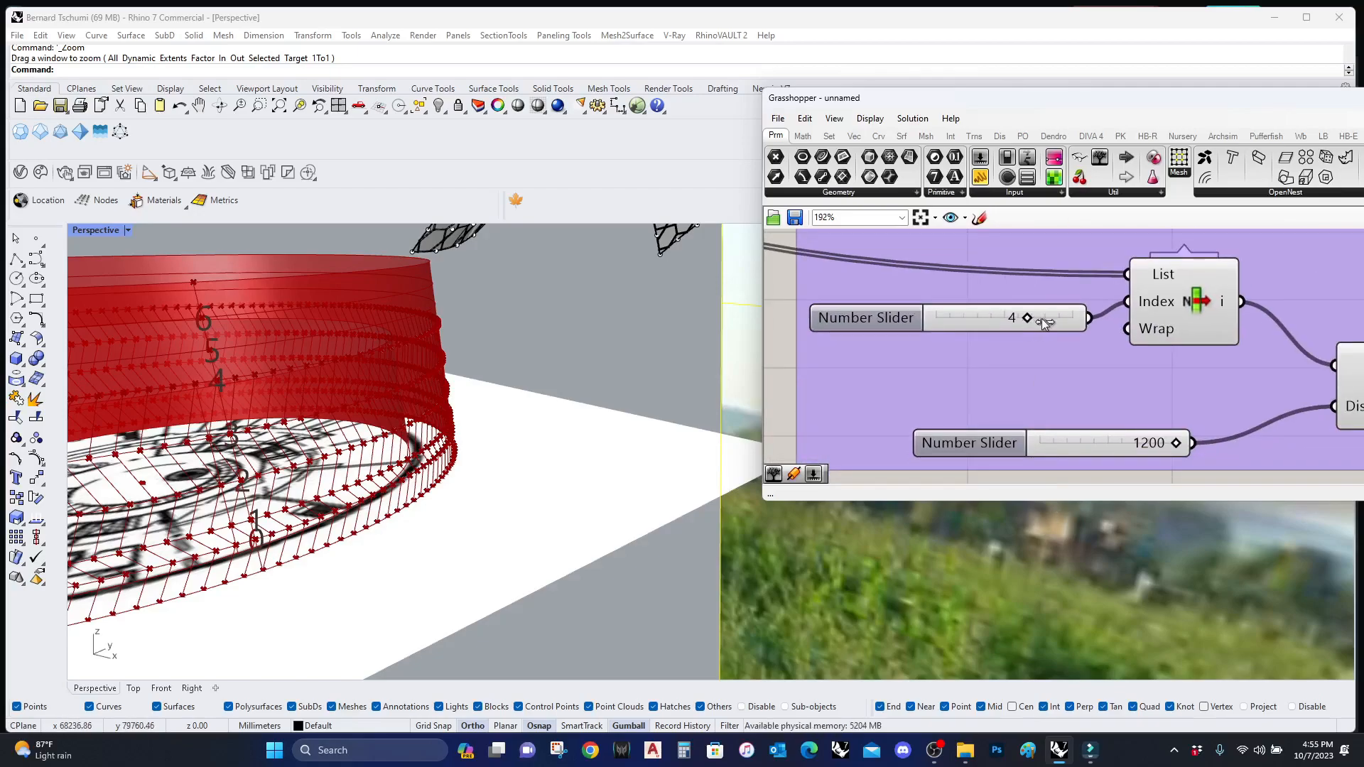
scroll(1045, 324, down, 5)
scroll(1052, 330, up, 3)
Step: Feed the newest group's lower Divide Distance points into Shift List and connect the upper points to the Line's End Point
click(1073, 332)
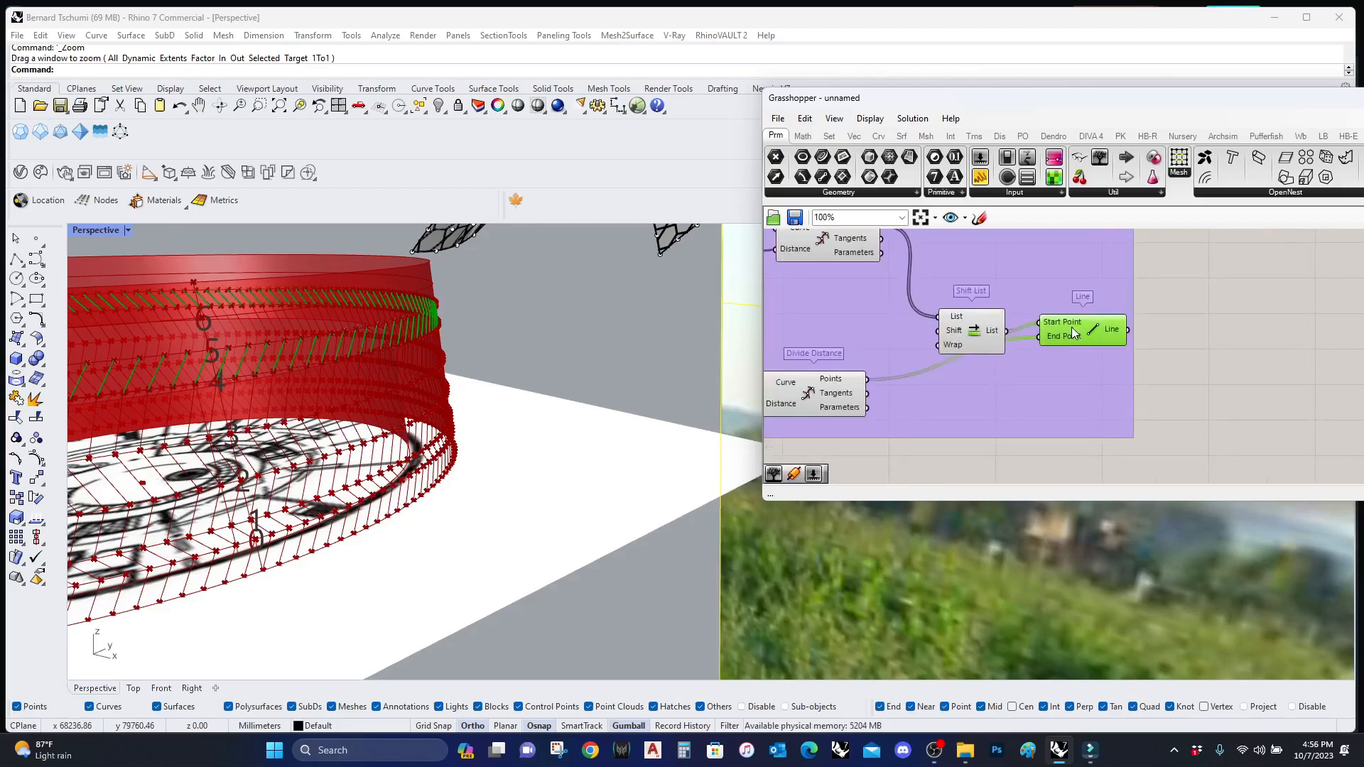
right_drag(988, 343, 1016, 365)
drag(995, 347, 1011, 310)
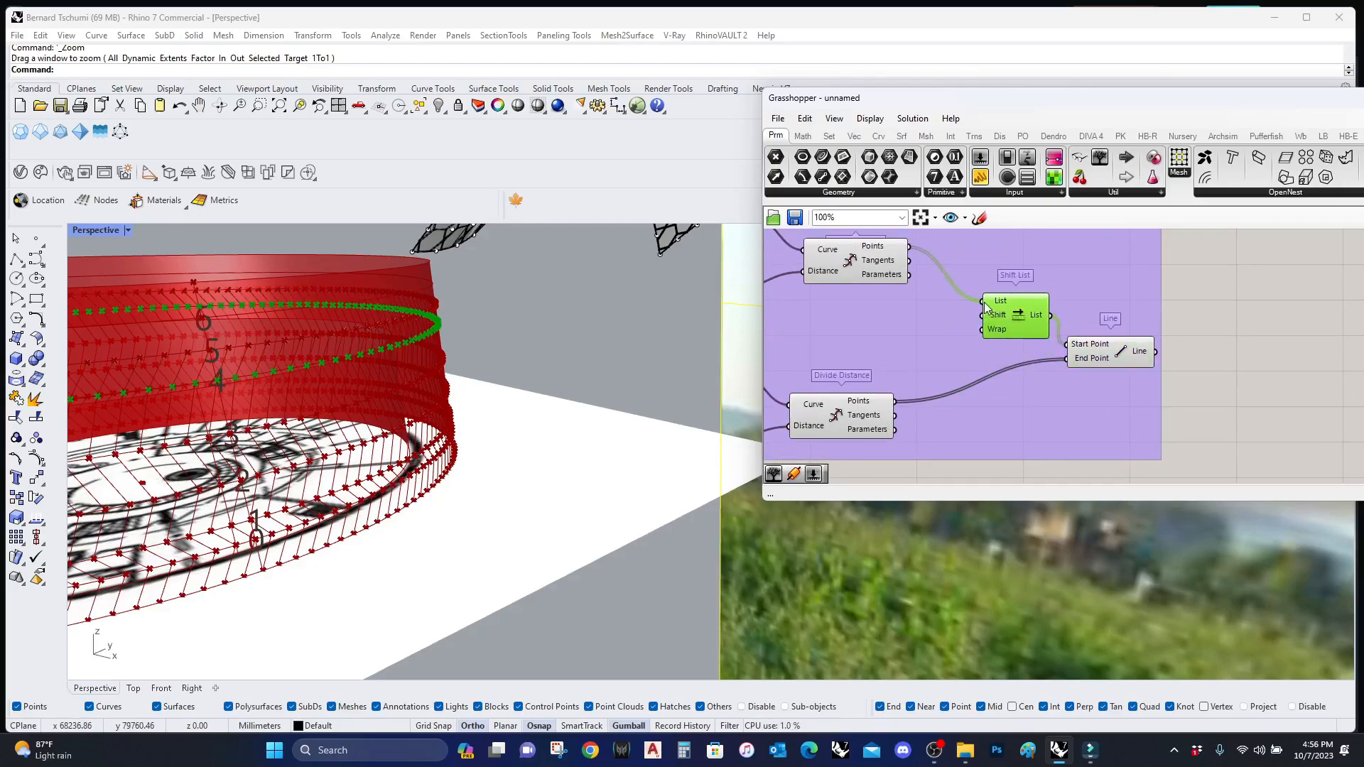
drag(891, 417, 895, 401)
drag(1068, 358, 909, 246)
click(1115, 358)
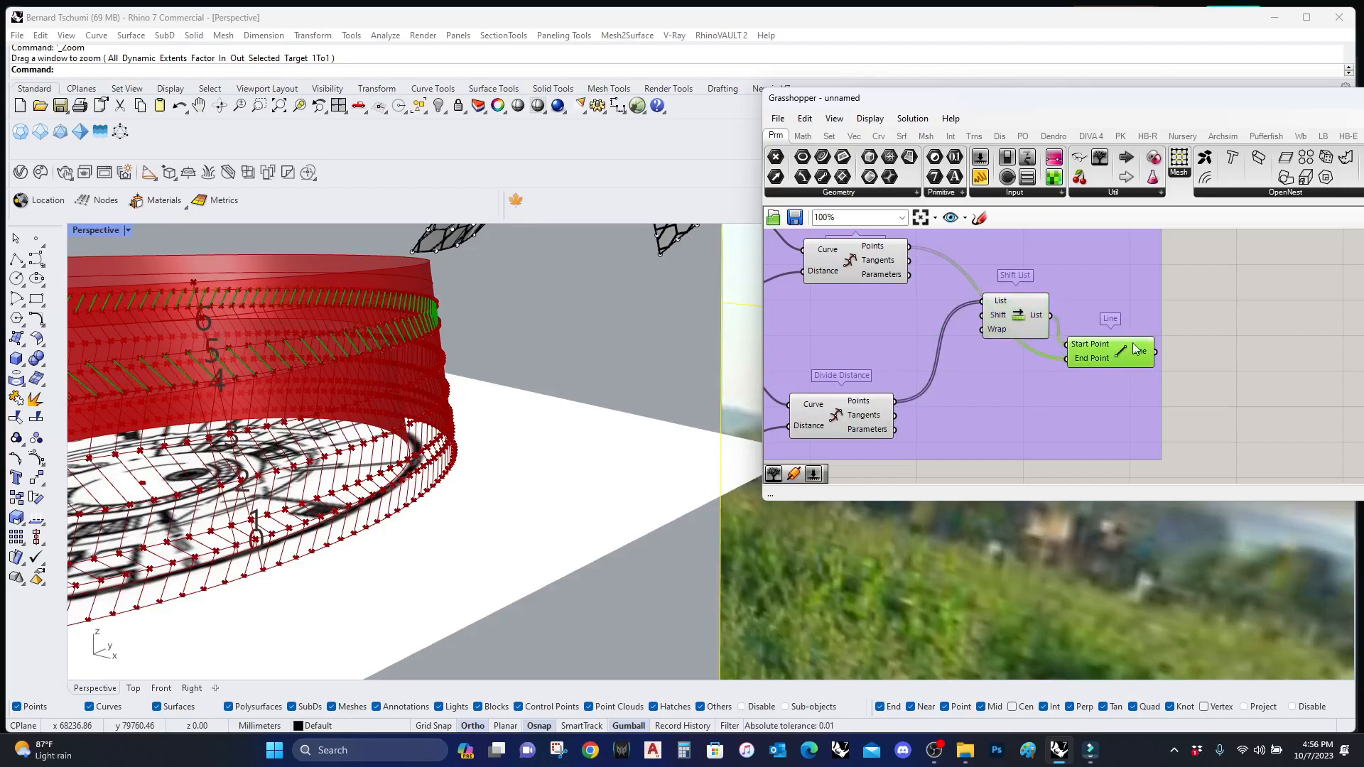
Step: Duplicate the newest facade-line group directly below itself and group the duplicated components
scroll(608, 405, down, 5)
scroll(328, 412, up, 4)
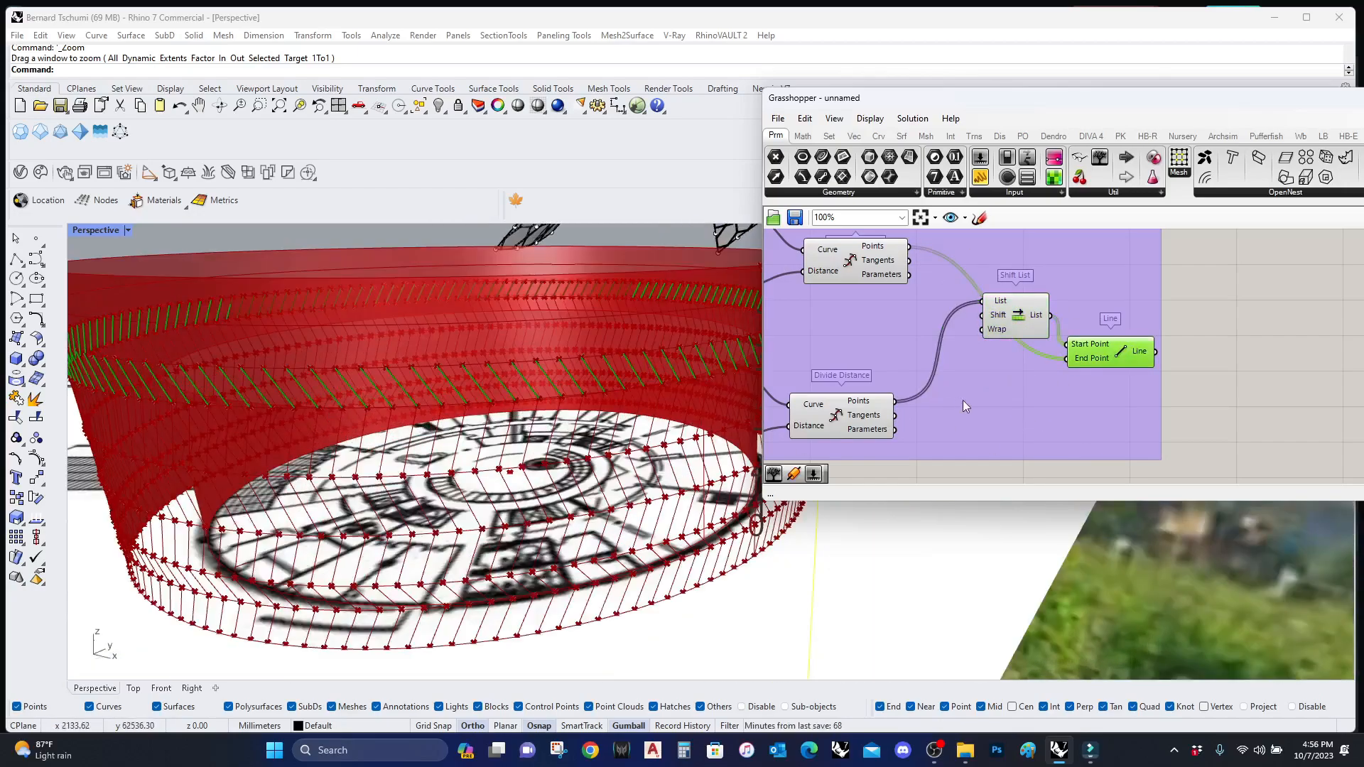
scroll(1234, 373, down, 4)
drag(1260, 435, 861, 263)
drag(1137, 381, 1117, 437)
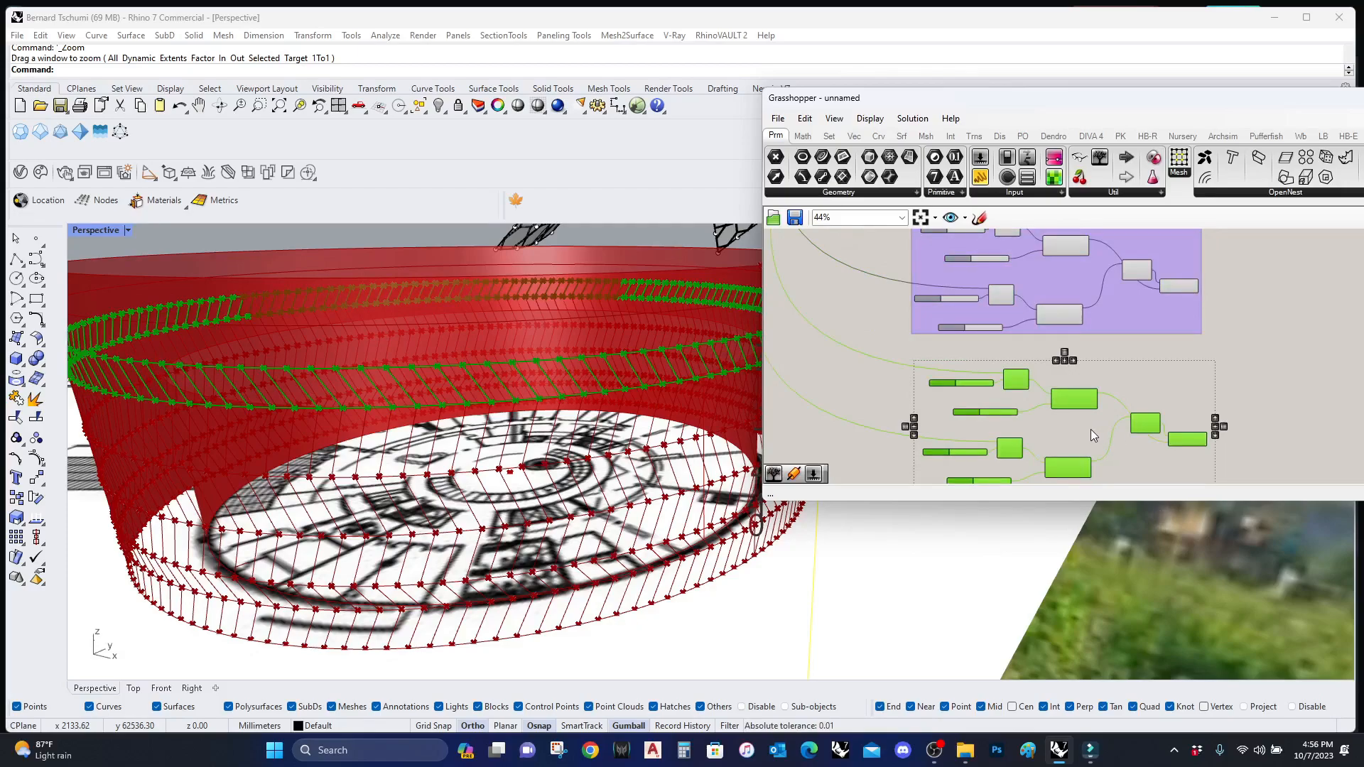
click(1239, 372)
right_drag(1238, 413, 1256, 345)
drag(1238, 440, 881, 273)
scroll(933, 290, down, 1)
middle_click(934, 290)
click(930, 254)
Step: Set the newest group's upper List Item index slider to 5 and its lower one to 6
scroll(1010, 257, up, 5)
click(945, 313)
right_drag(947, 243, 942, 319)
scroll(944, 304, up, 4)
scroll(988, 264, down, 5)
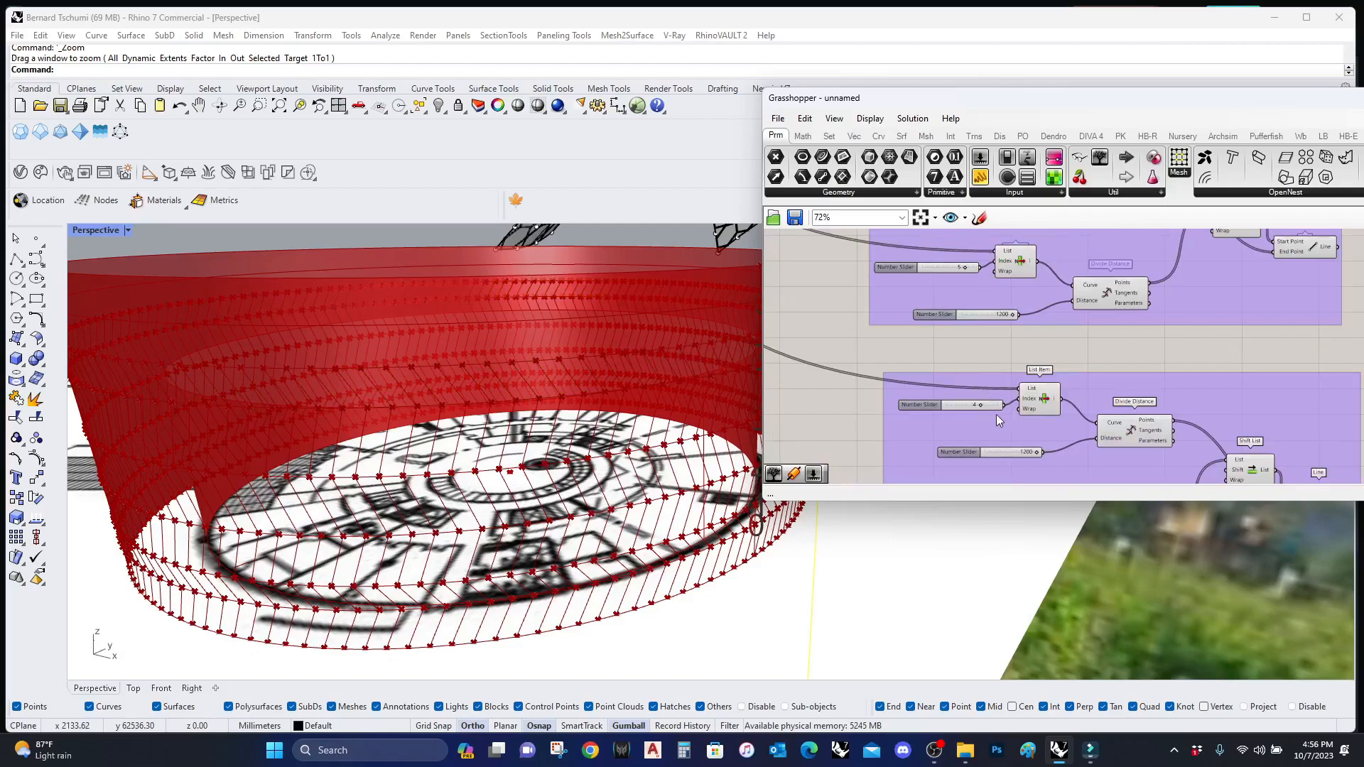
scroll(994, 409, up, 5)
drag(970, 402, 990, 404)
right_drag(1040, 472, 1081, 337)
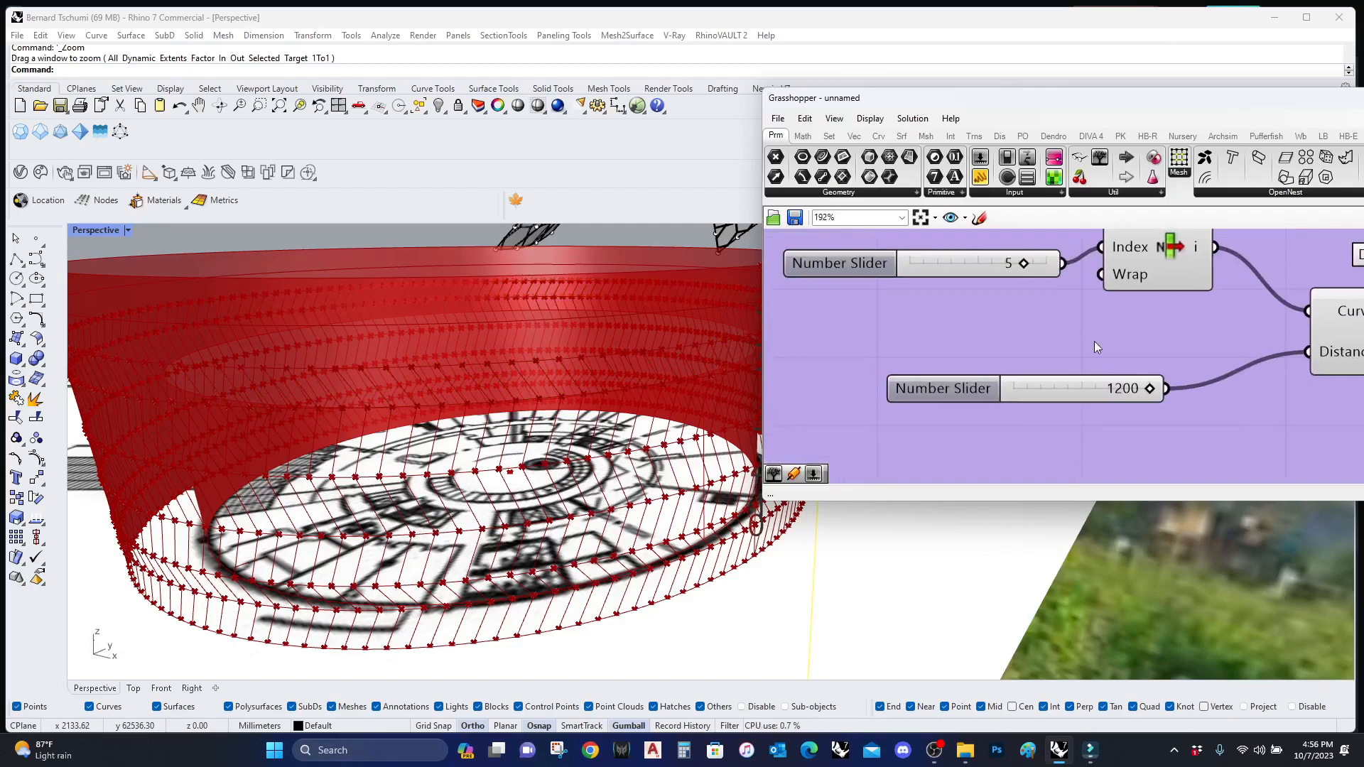
scroll(1080, 334, down, 5)
scroll(1072, 384, up, 4)
scroll(1012, 374, up, 2)
drag(1014, 356, 1037, 359)
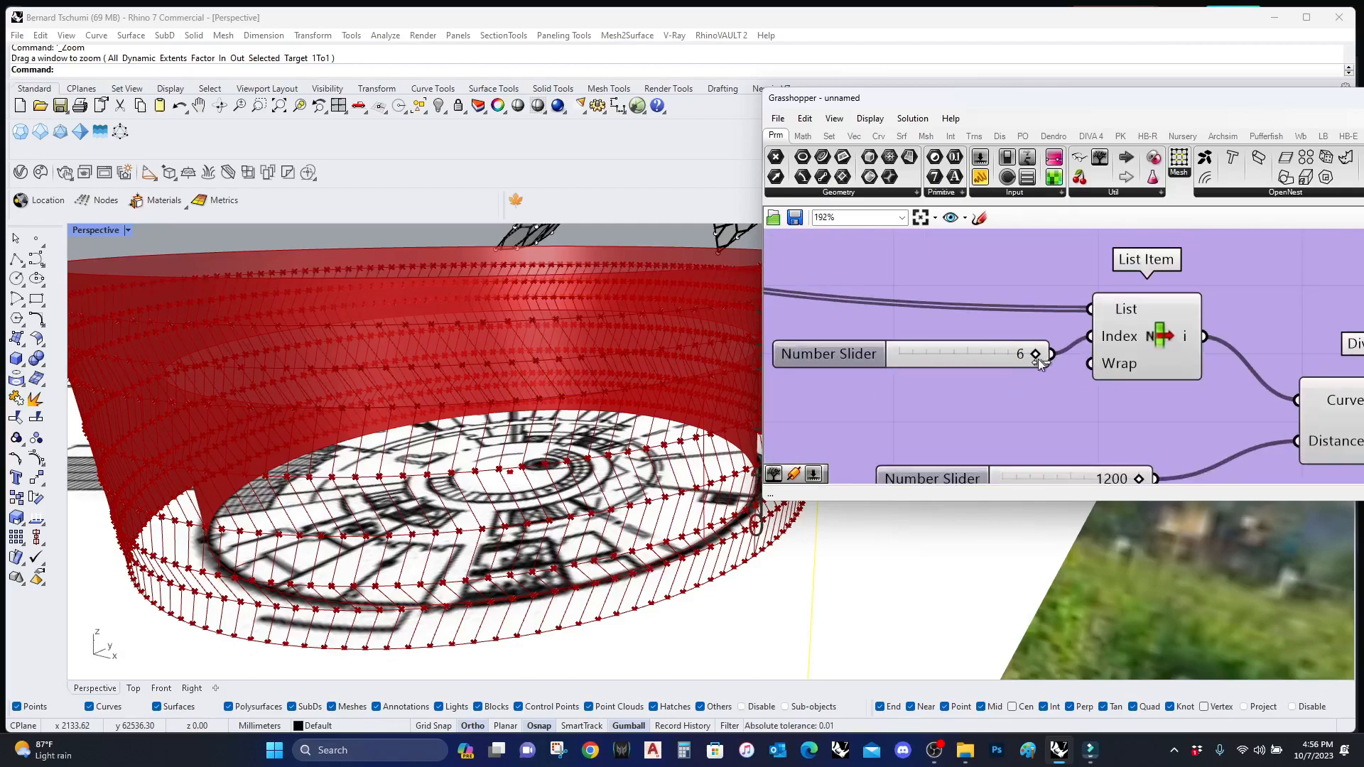
Step: Feed the newest group's upper Divide Distance points into Shift List and connect the lower points to the Line's End Point
scroll(1147, 339, down, 5)
right_drag(1343, 298, 1055, 368)
drag(1159, 389, 1168, 376)
drag(1076, 359, 1077, 389)
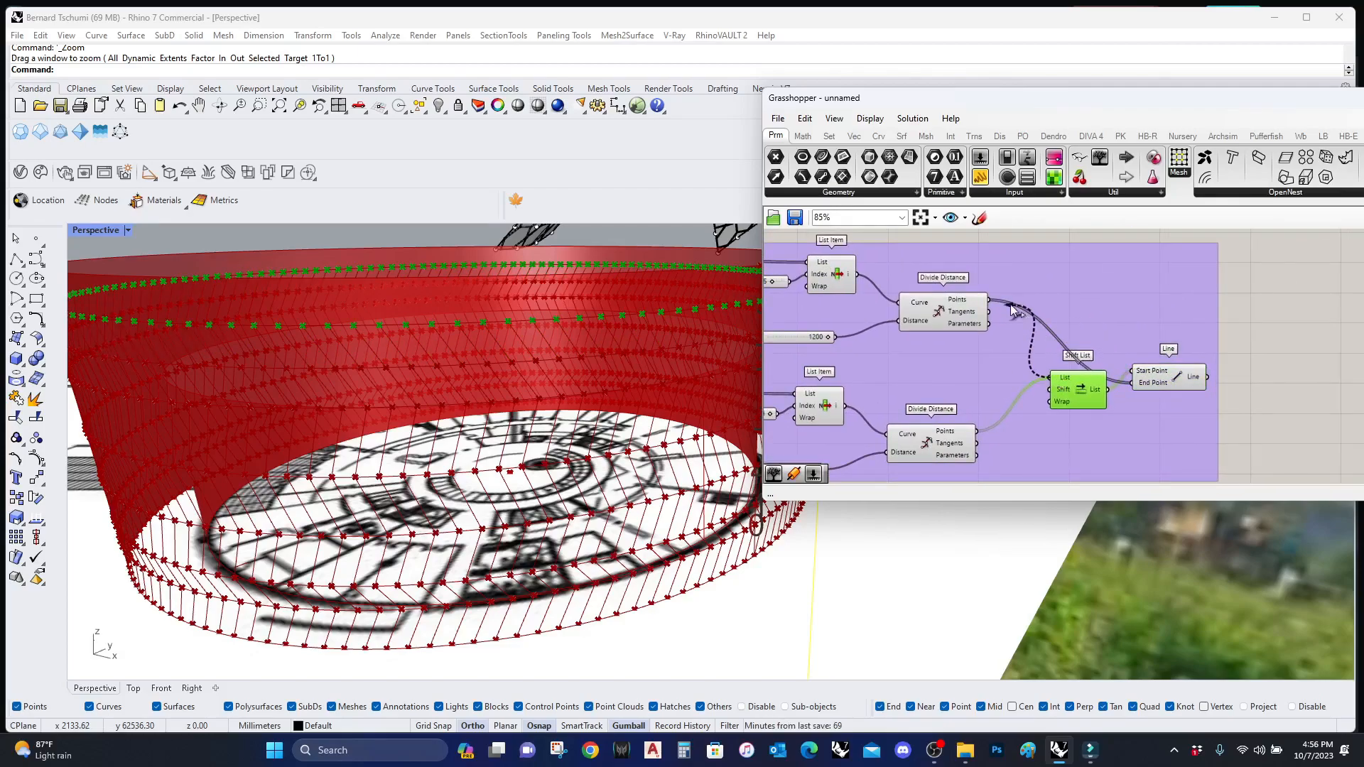
drag(991, 304, 989, 300)
drag(1129, 386, 978, 432)
click(1186, 366)
drag(1170, 378, 1174, 383)
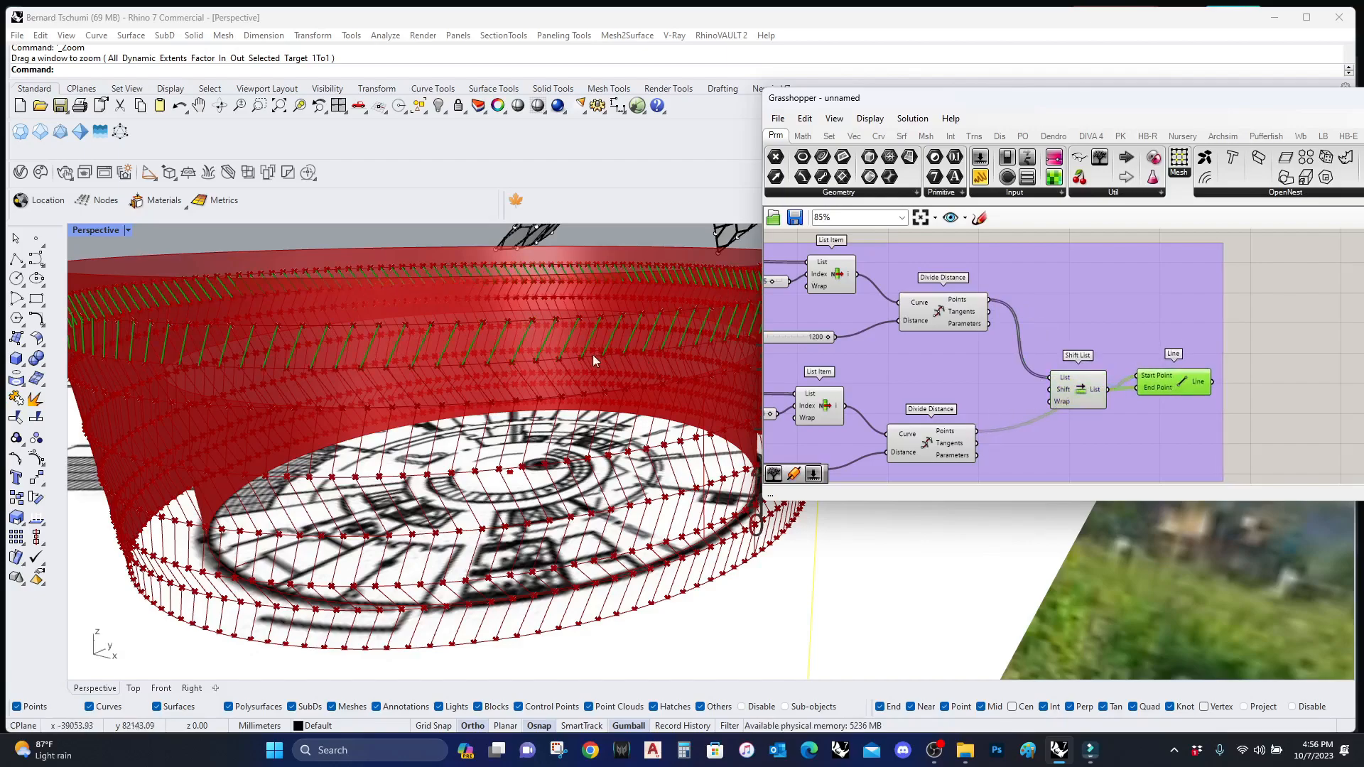
Step: Duplicate the group with index sliders 5 and 6 below itself and group the duplicated components
scroll(612, 356, down, 5)
scroll(1250, 391, down, 3)
drag(1266, 443, 1001, 334)
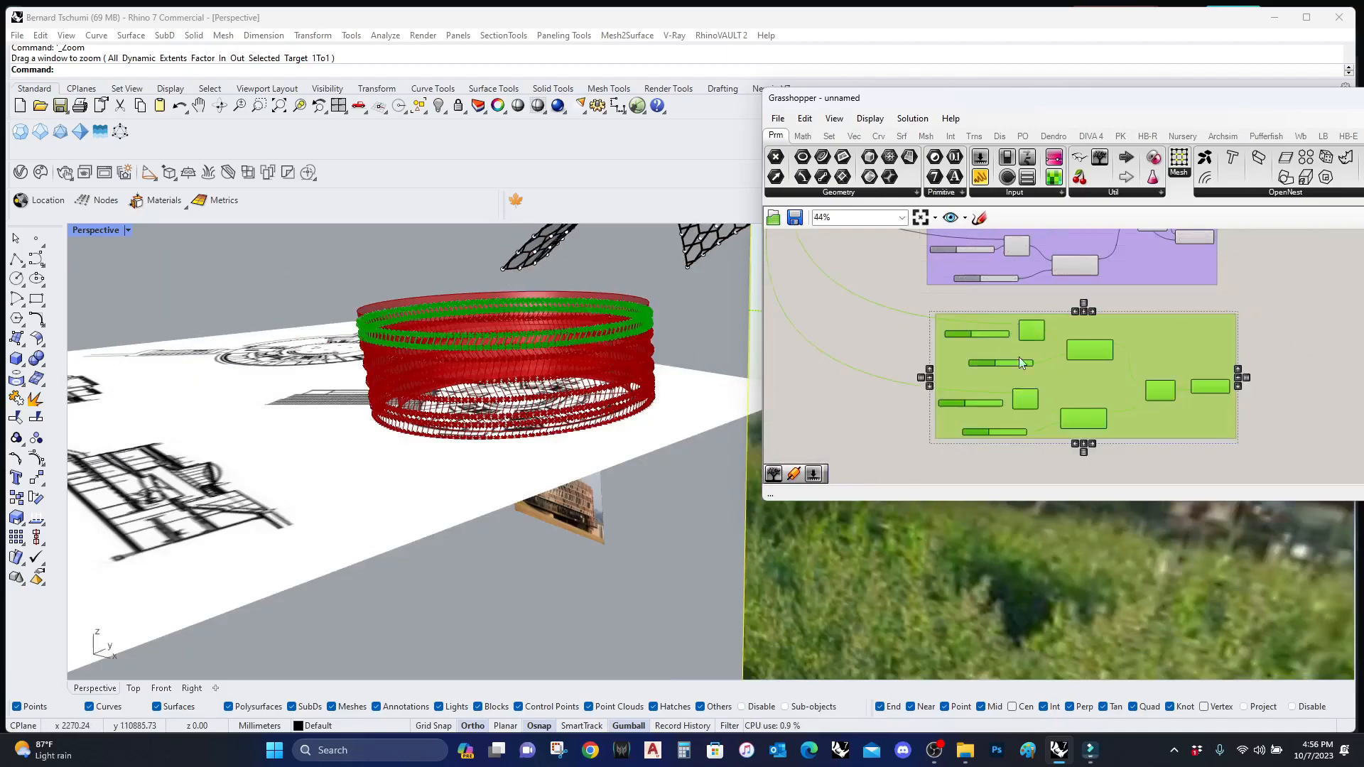
right_drag(1168, 408, 1161, 365)
drag(1178, 372, 1177, 482)
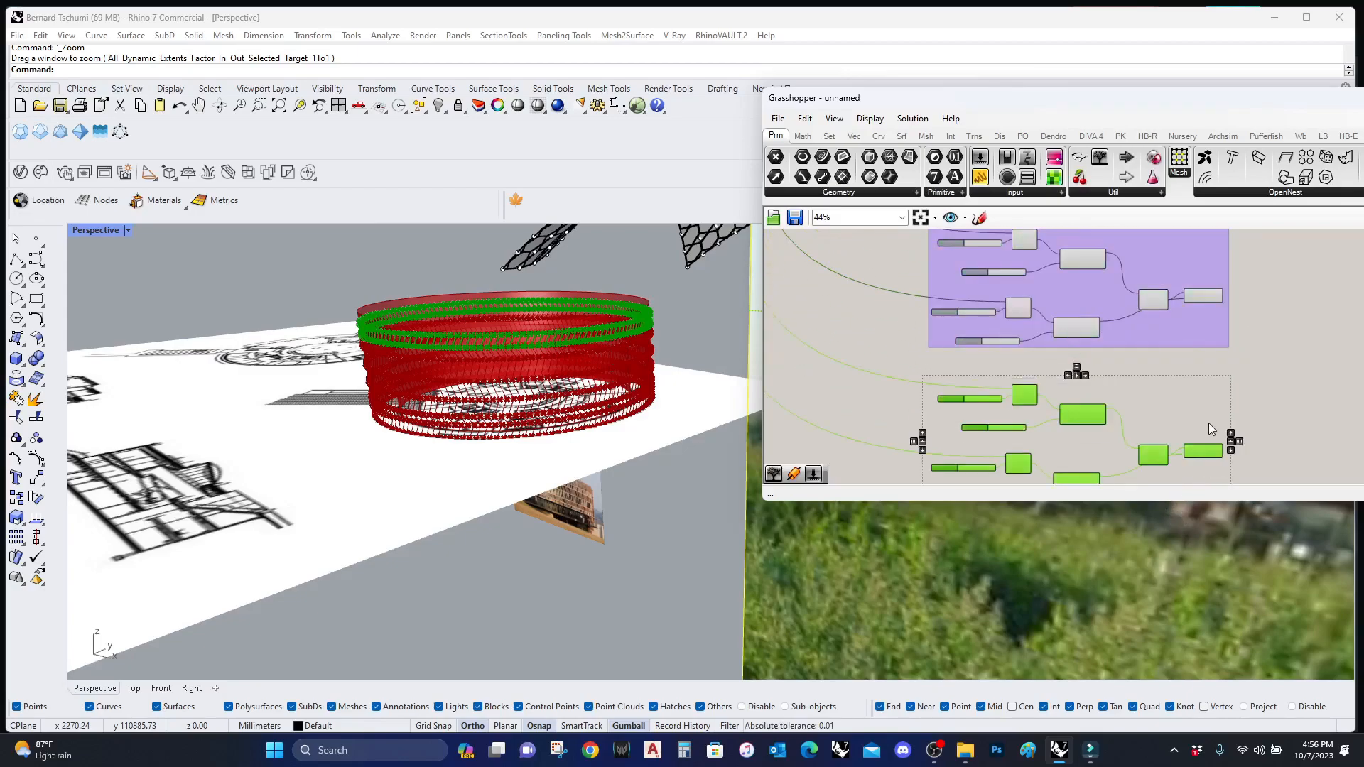
right_drag(1224, 431, 1186, 352)
drag(1241, 454, 854, 301)
scroll(921, 310, down, 1)
middle_click(926, 312)
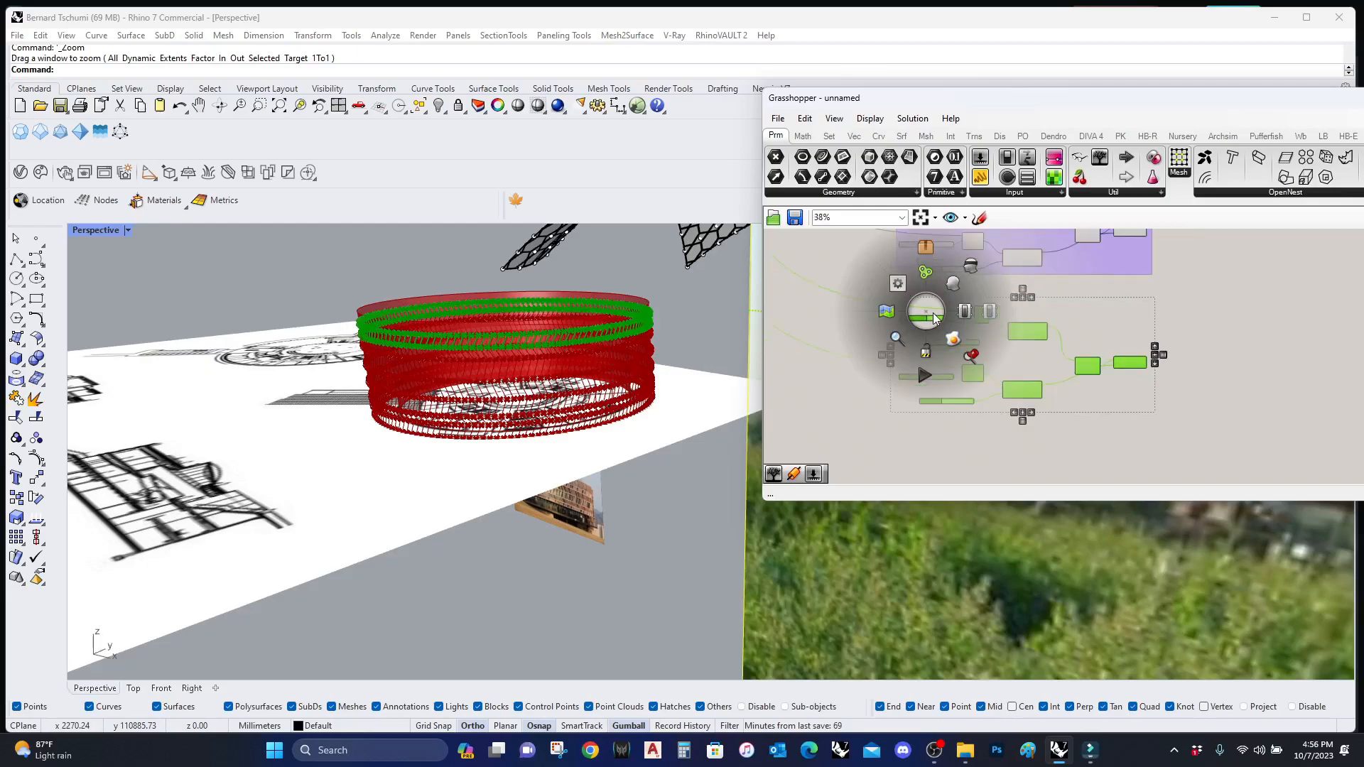
Step: Set the upper List Item index slider in the newest group to 6
scroll(928, 284, up, 7)
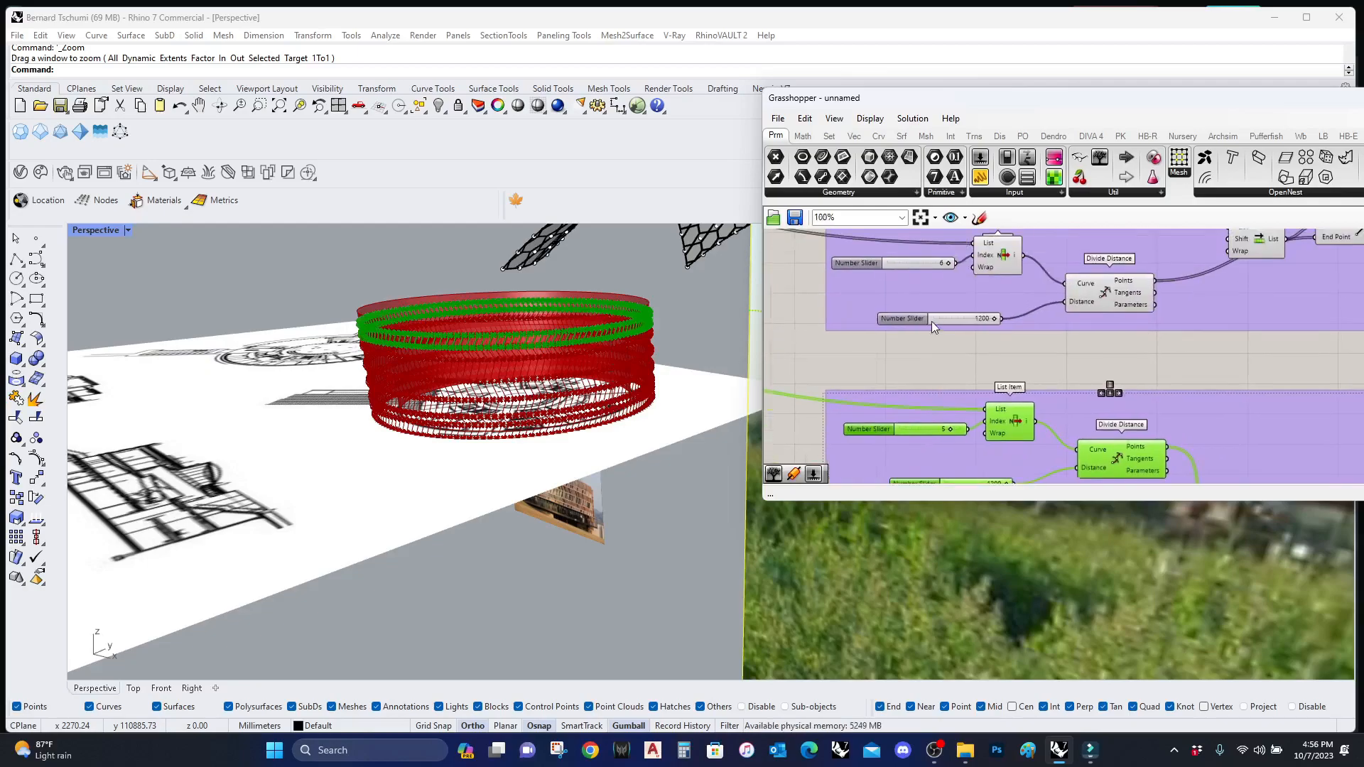
right_drag(950, 320, 982, 178)
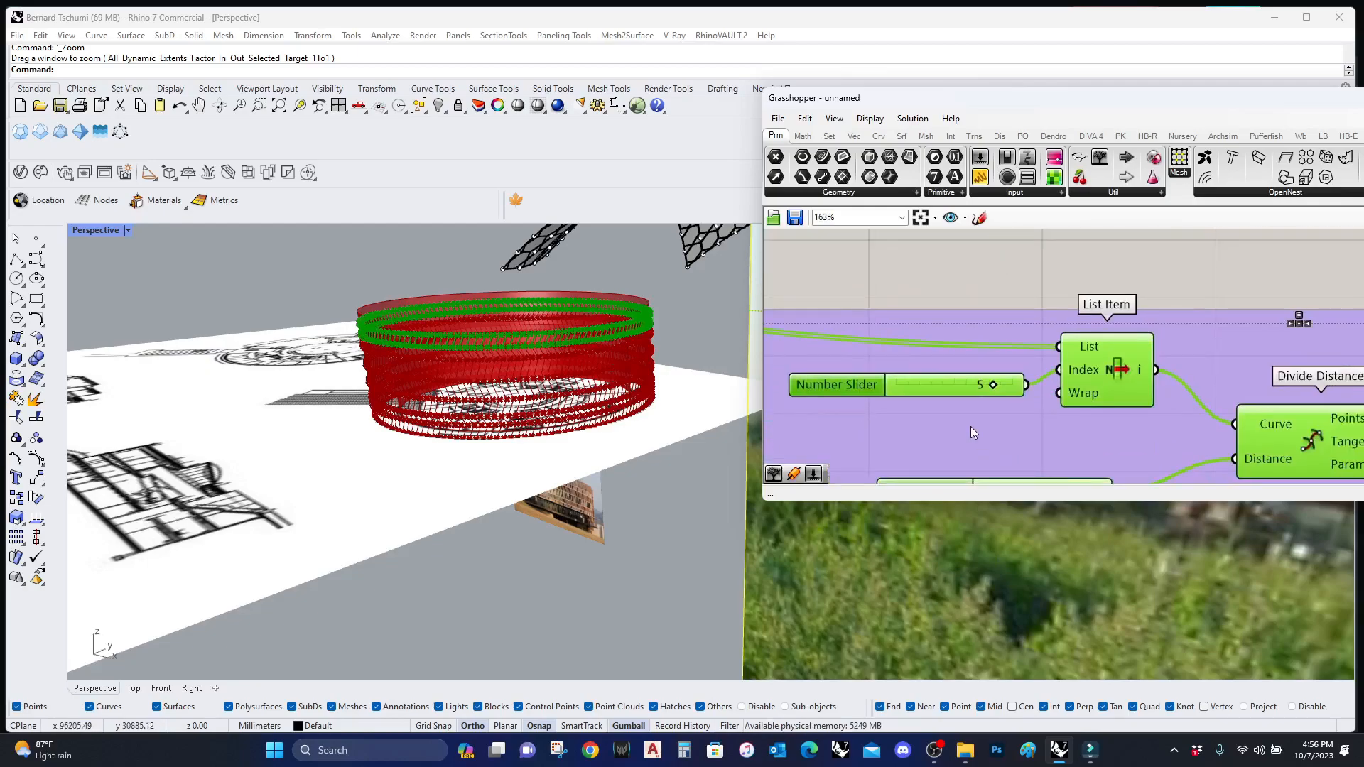
scroll(971, 428, up, 1)
click(997, 378)
drag(1012, 384, 1016, 386)
right_drag(1068, 439, 1045, 314)
scroll(1039, 317, down, 7)
scroll(1024, 382, up, 6)
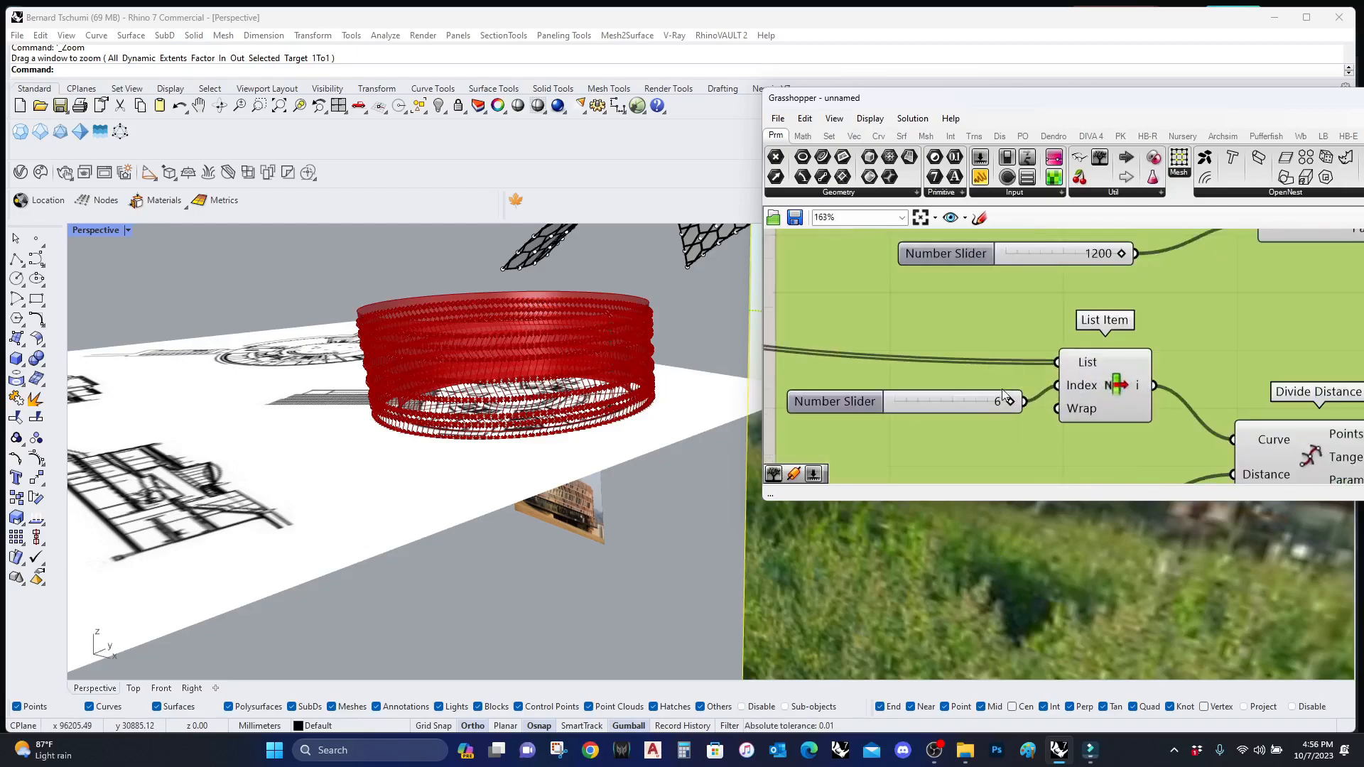
scroll(1033, 408, down, 4)
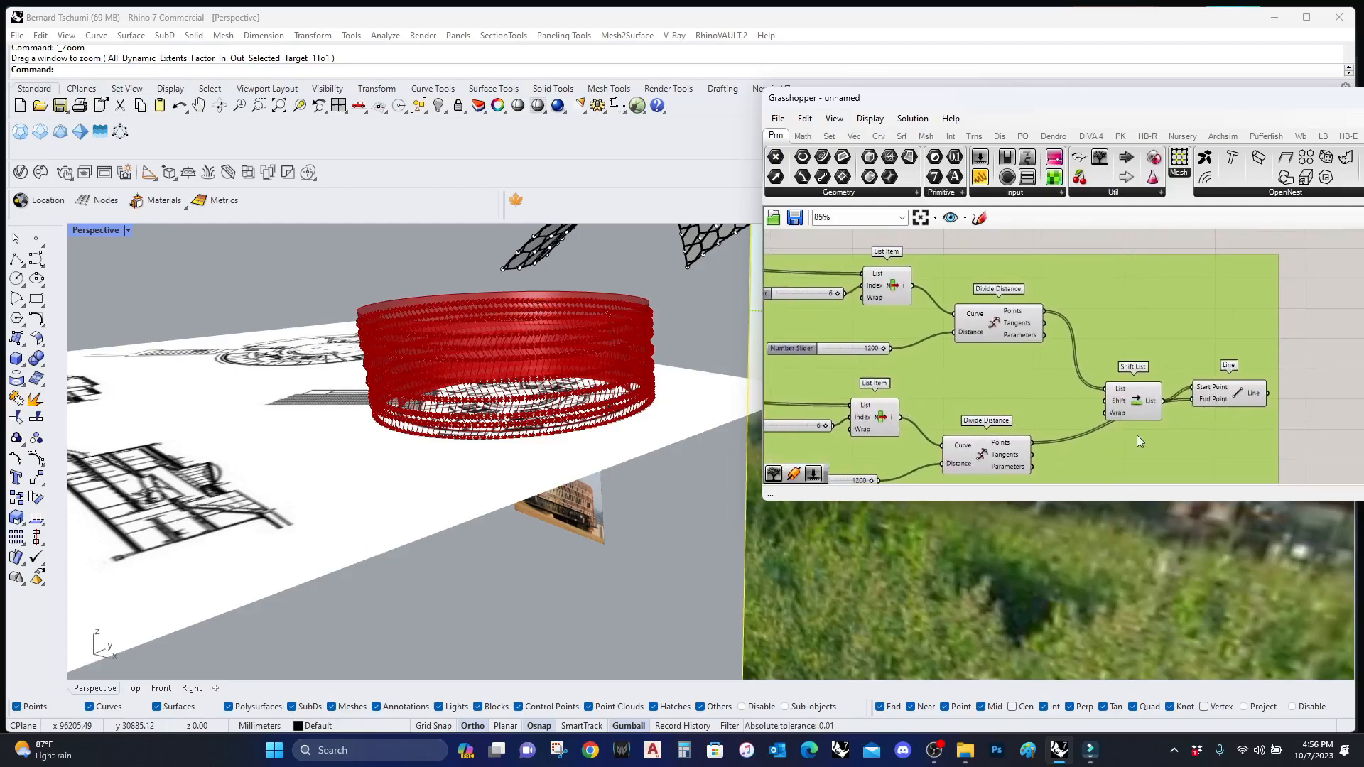
Step: Check the newest group's lines with the upper List Item index at 5, and return that slider to 6
click(1216, 400)
scroll(420, 338, up, 3)
right_drag(868, 414, 1025, 384)
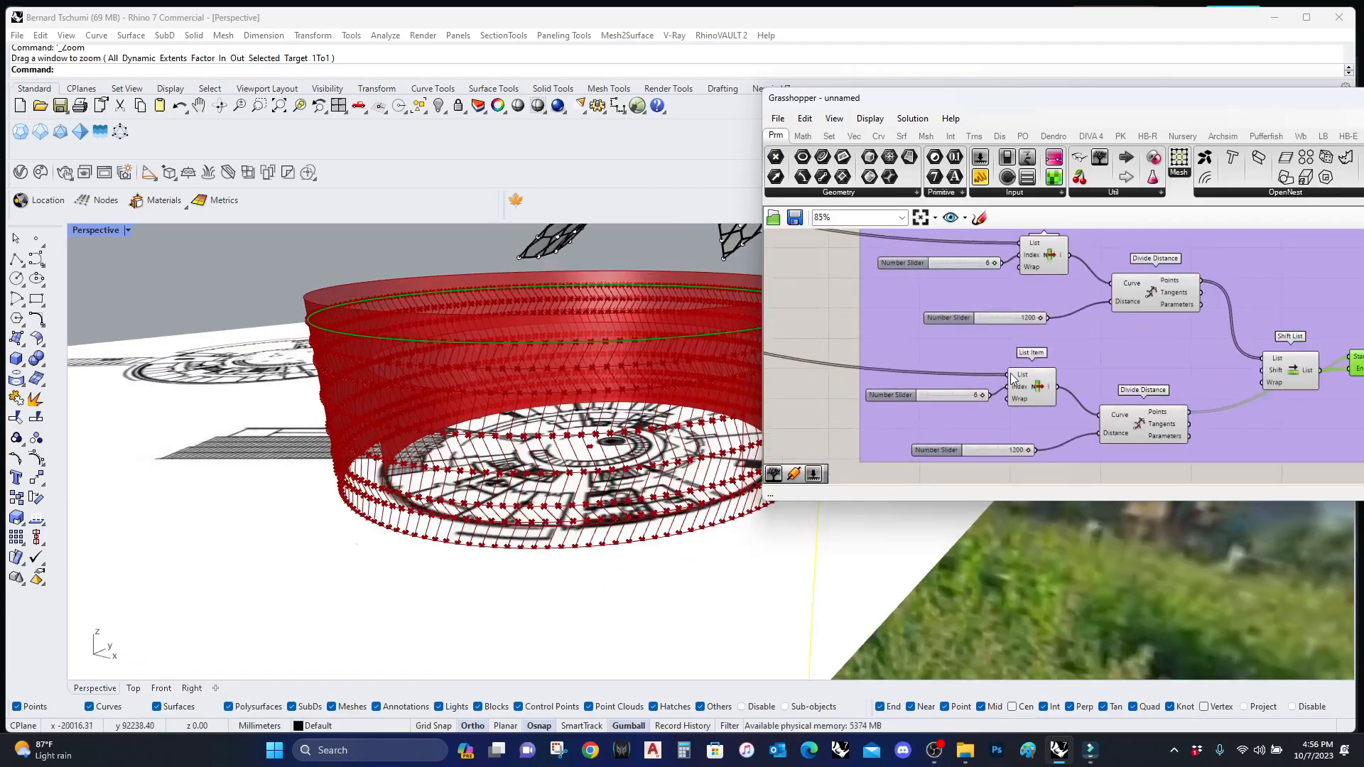
mouse_move(1014, 378)
drag(982, 267, 978, 267)
right_drag(503, 342, 400, 363)
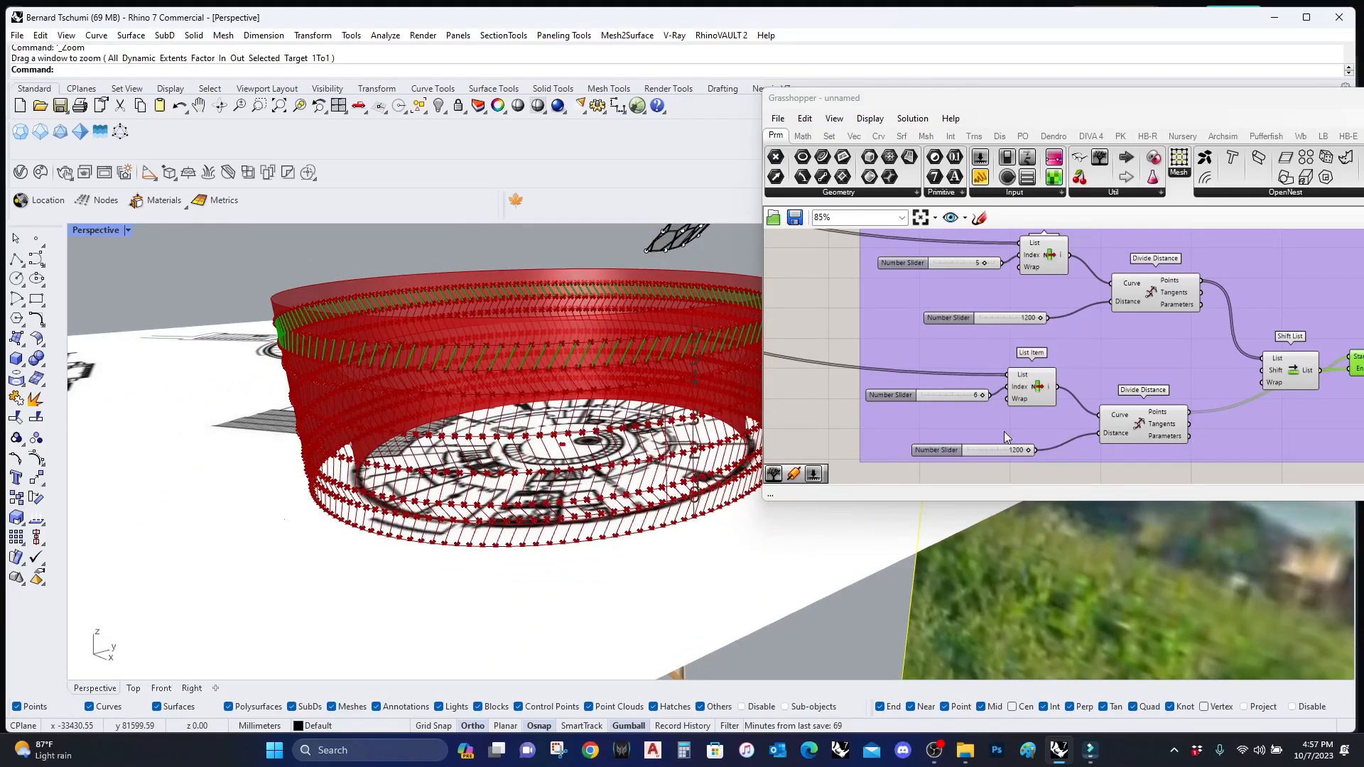
scroll(977, 364, up, 4)
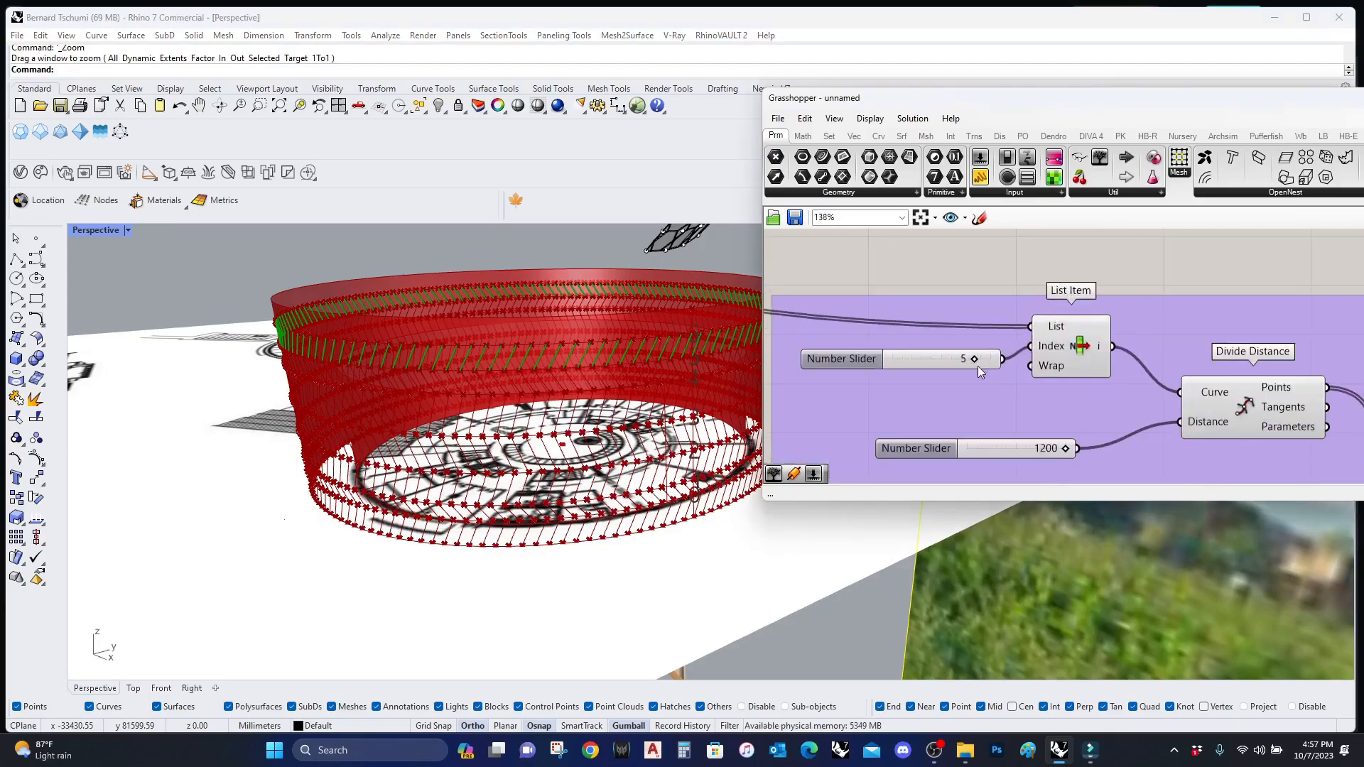
drag(976, 360, 1022, 361)
click(1085, 338)
Step: Delete the newest group's lower List Item, its index and distance sliders, and the lower Divide Distance
scroll(1091, 341, down, 4)
right_drag(1104, 390, 1024, 307)
drag(812, 410, 1098, 330)
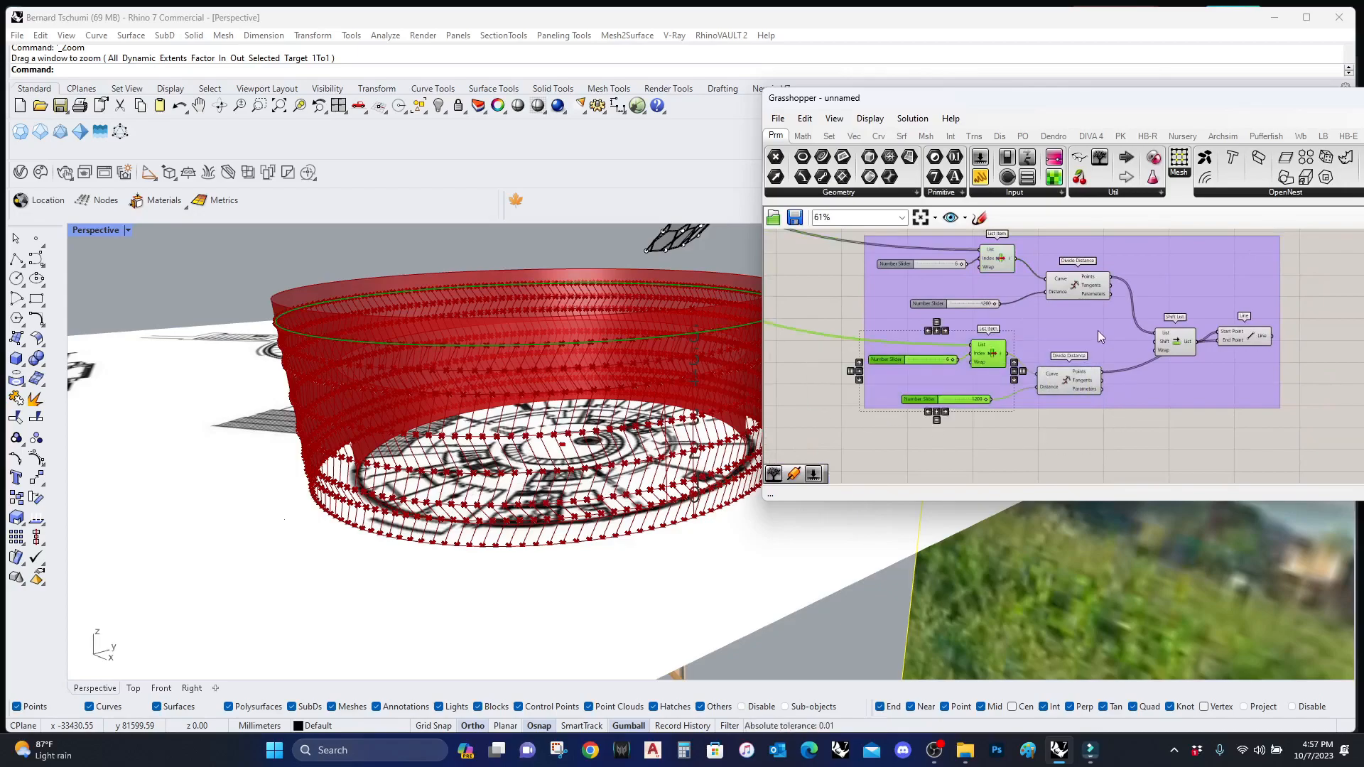
click(952, 423)
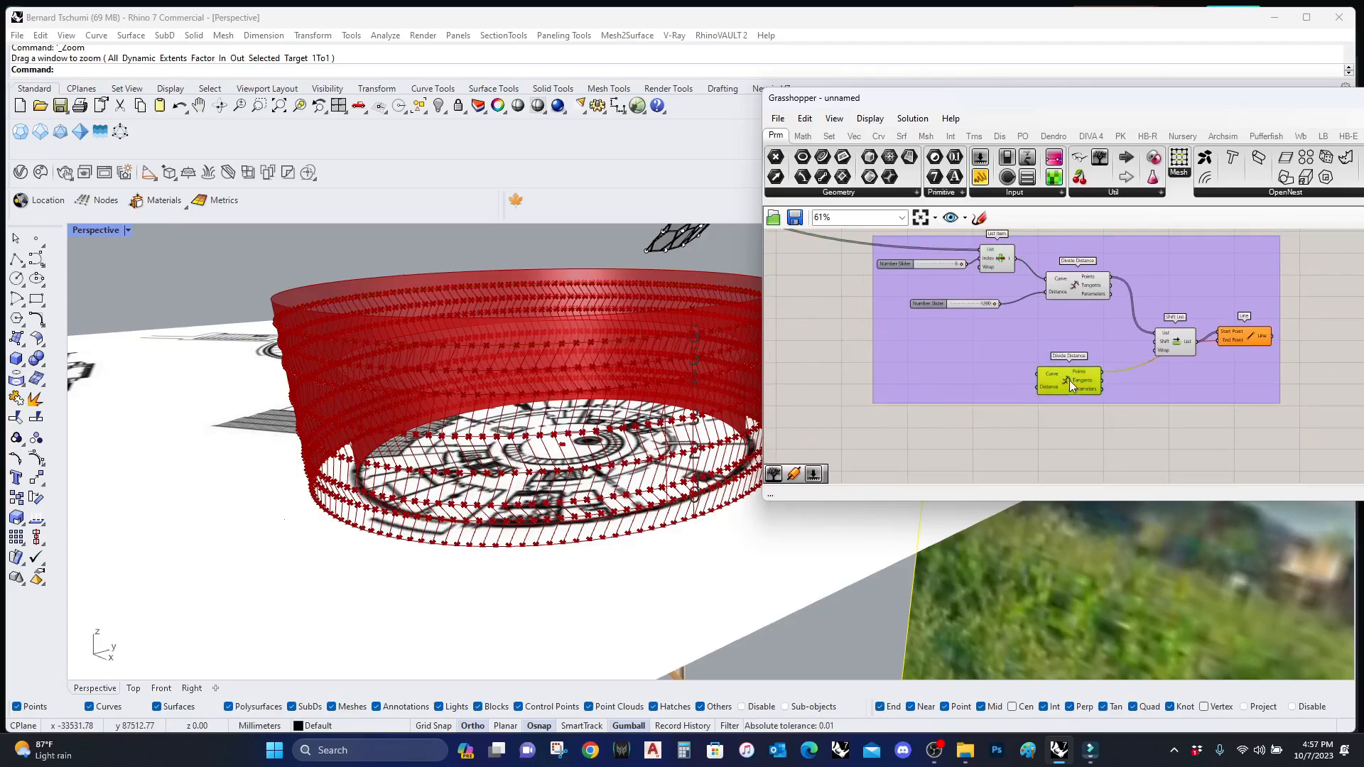
Step: Trace the definition back to the Deconstruct Brep after the extrusion and examine its edges in the model preview
scroll(1069, 384, down, 5)
right_drag(1064, 390, 1189, 475)
right_drag(1028, 234, 989, 468)
scroll(939, 291, up, 5)
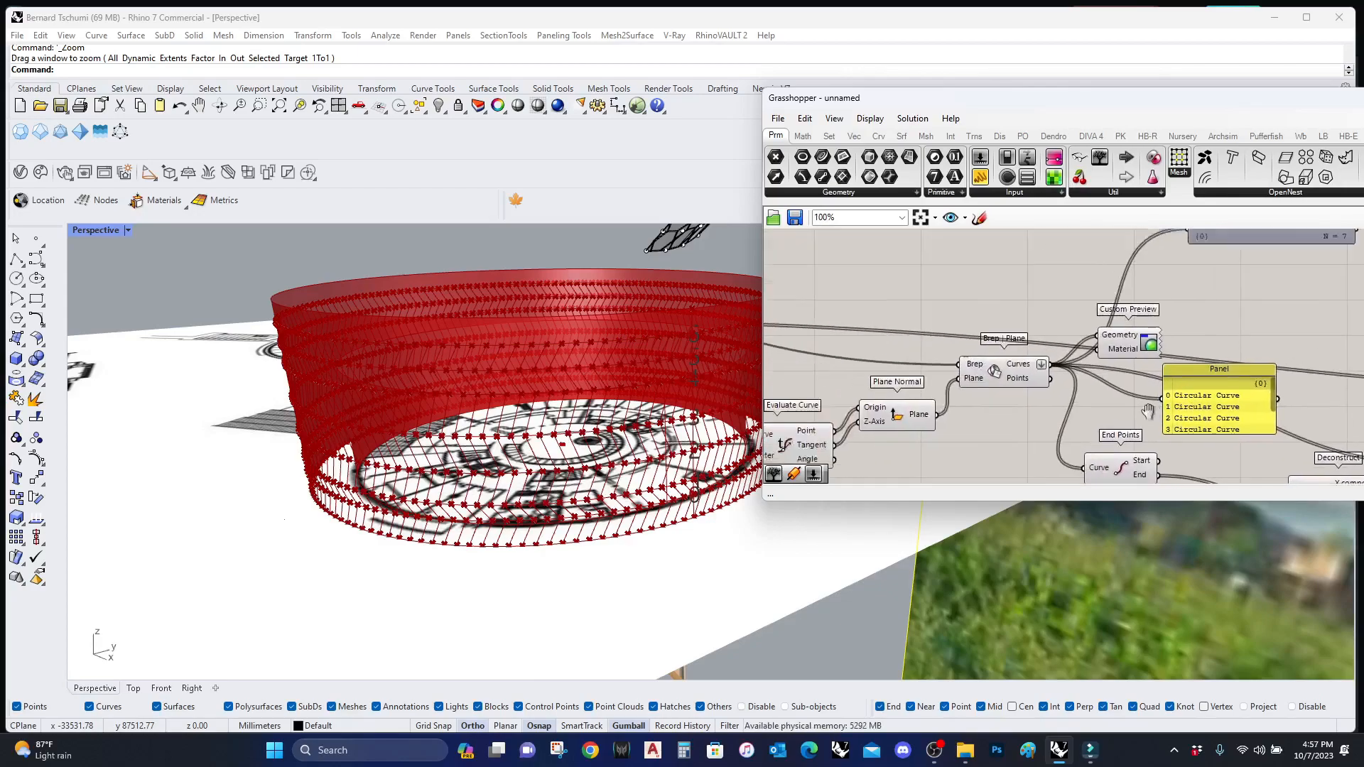
right_drag(802, 361, 1038, 392)
scroll(945, 374, up, 4)
right_drag(827, 344, 995, 333)
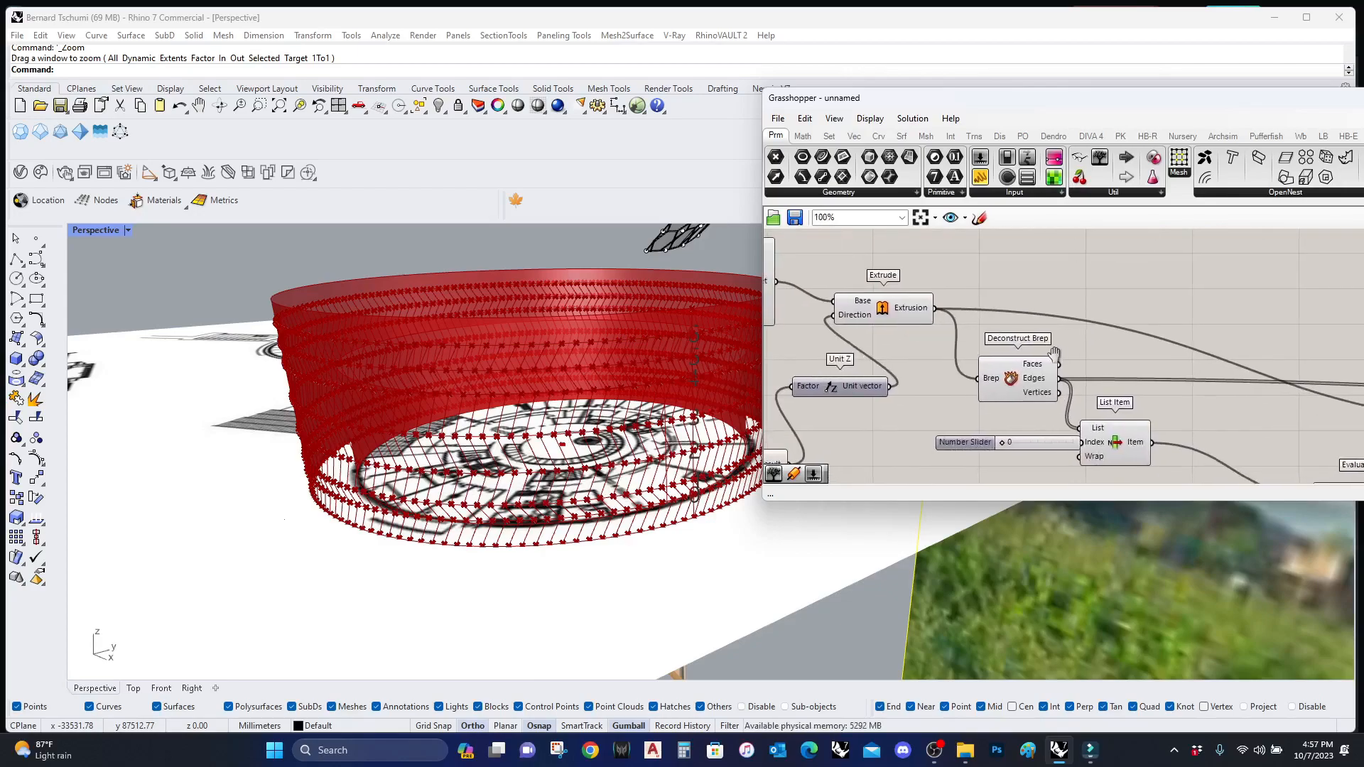
scroll(994, 334, down, 2)
click(1002, 356)
scroll(1060, 404, up, 3)
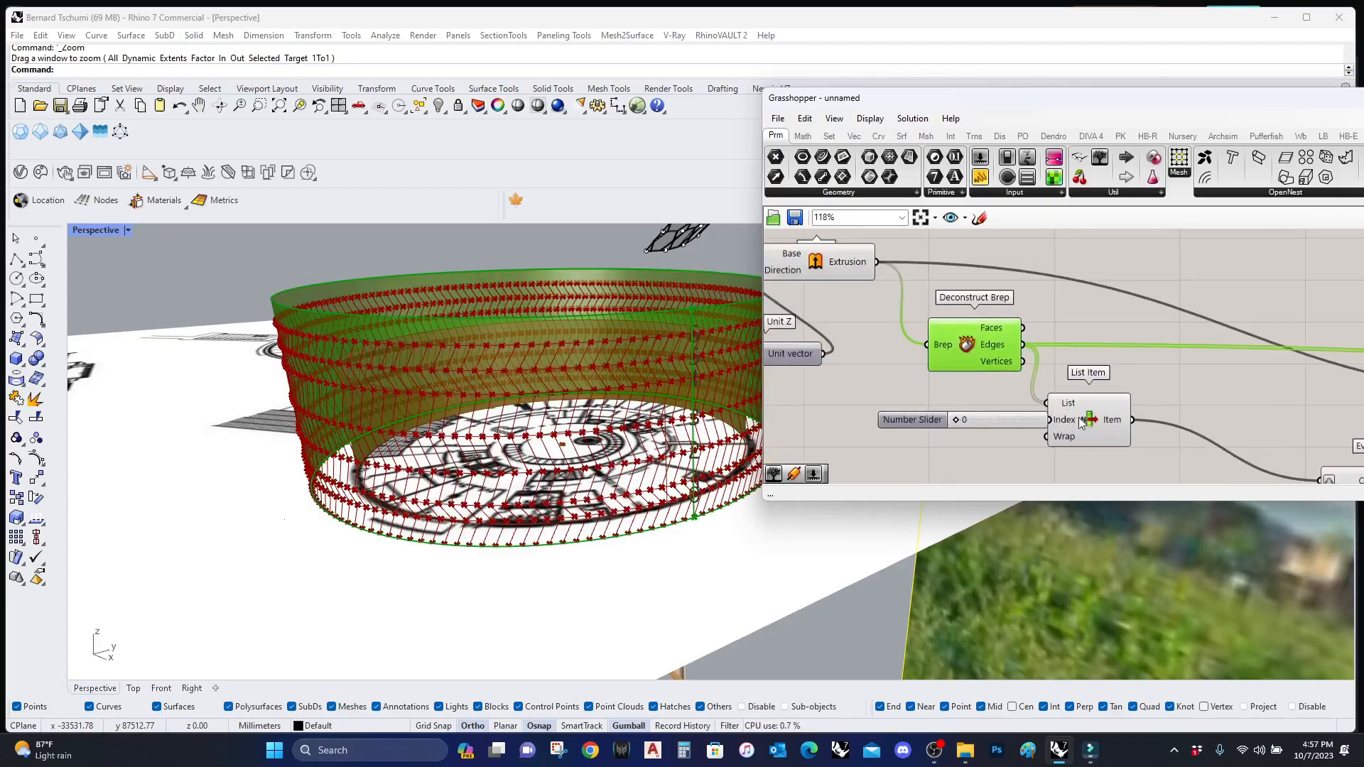
Step: Copy the List Item fed by the Deconstruct Brep edges, with its index slider, to the area near the newest group
click(1082, 418)
drag(1085, 466, 1002, 410)
scroll(1094, 426, down, 5)
drag(1102, 403, 1188, 249)
scroll(1176, 329, up, 4)
scroll(1177, 328, down, 6)
right_drag(1177, 328, 1178, 416)
scroll(1178, 400, up, 5)
scroll(1177, 415, up, 3)
Step: Set the copied edge List Item's index slider to 1 to pick the building's top edge
click(1120, 376)
click(1094, 348)
drag(910, 334, 945, 339)
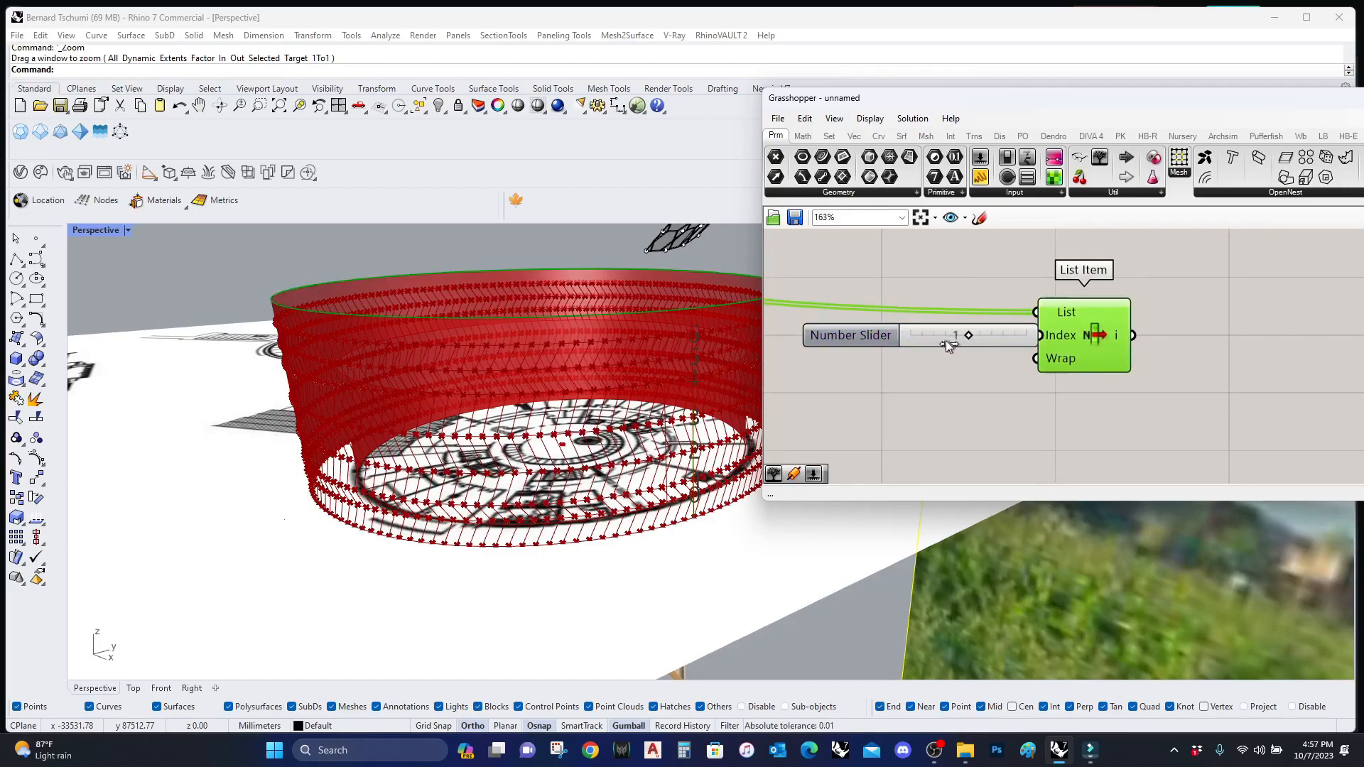
Step: Connect the copied edge List Item's output to the Curve input of the newest group's Divide Distance
scroll(1038, 416, down, 4)
right_drag(1029, 304, 1074, 330)
drag(1052, 297, 1078, 306)
right_drag(1077, 305, 1079, 360)
click(999, 336)
shift+drag(1083, 364, 1076, 458)
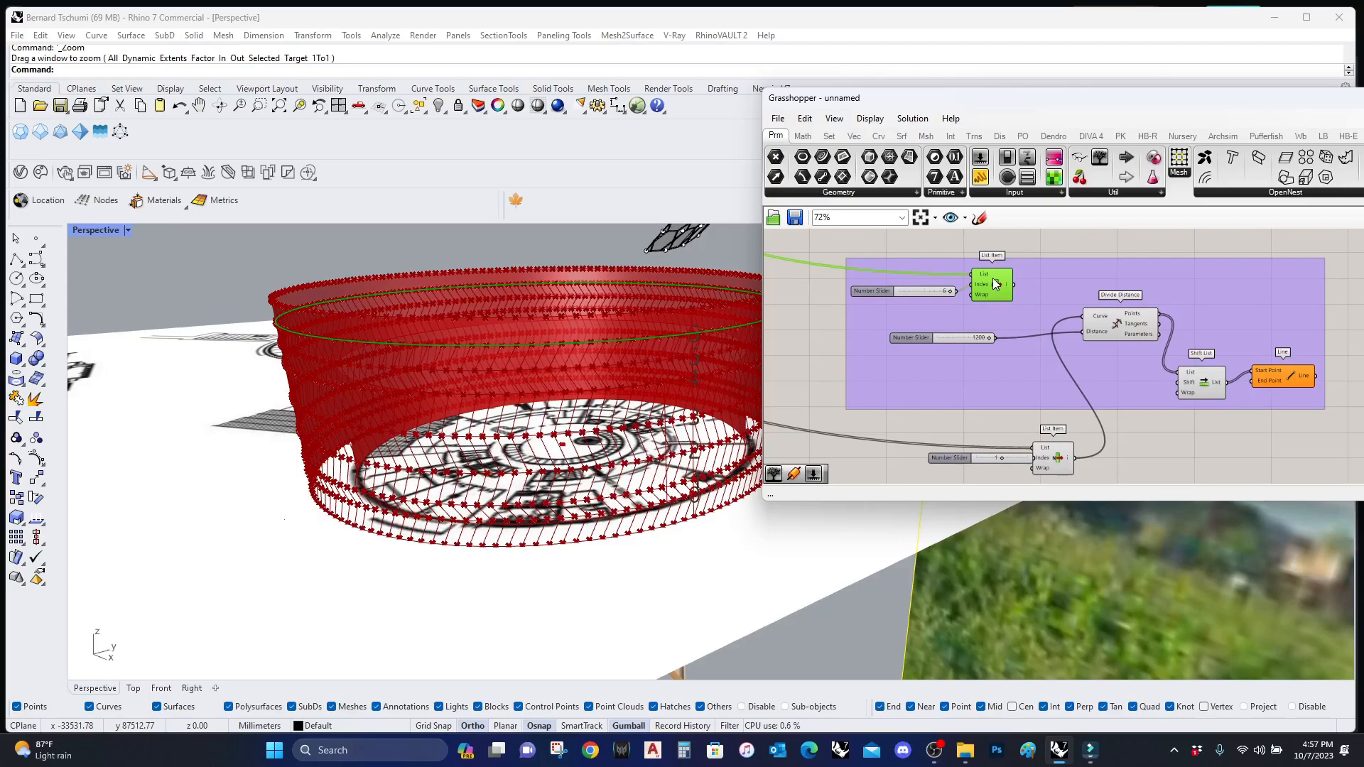
Step: Try deleting the group's original List Item, its index slider and the distance slider; undo these deletions and the Curve rewiring
key(Delete)
click(928, 290)
key(Delete)
click(972, 341)
key(Delete)
right_drag(1223, 395, 1119, 475)
mouse_move(1046, 410)
right_down()
mouse_move(1061, 413)
mouse_move(1061, 449)
mouse_move(1066, 404)
right_up()
scroll(1062, 449, down, 3)
scroll(1009, 415, up, 2)
right_drag(969, 431, 1029, 362)
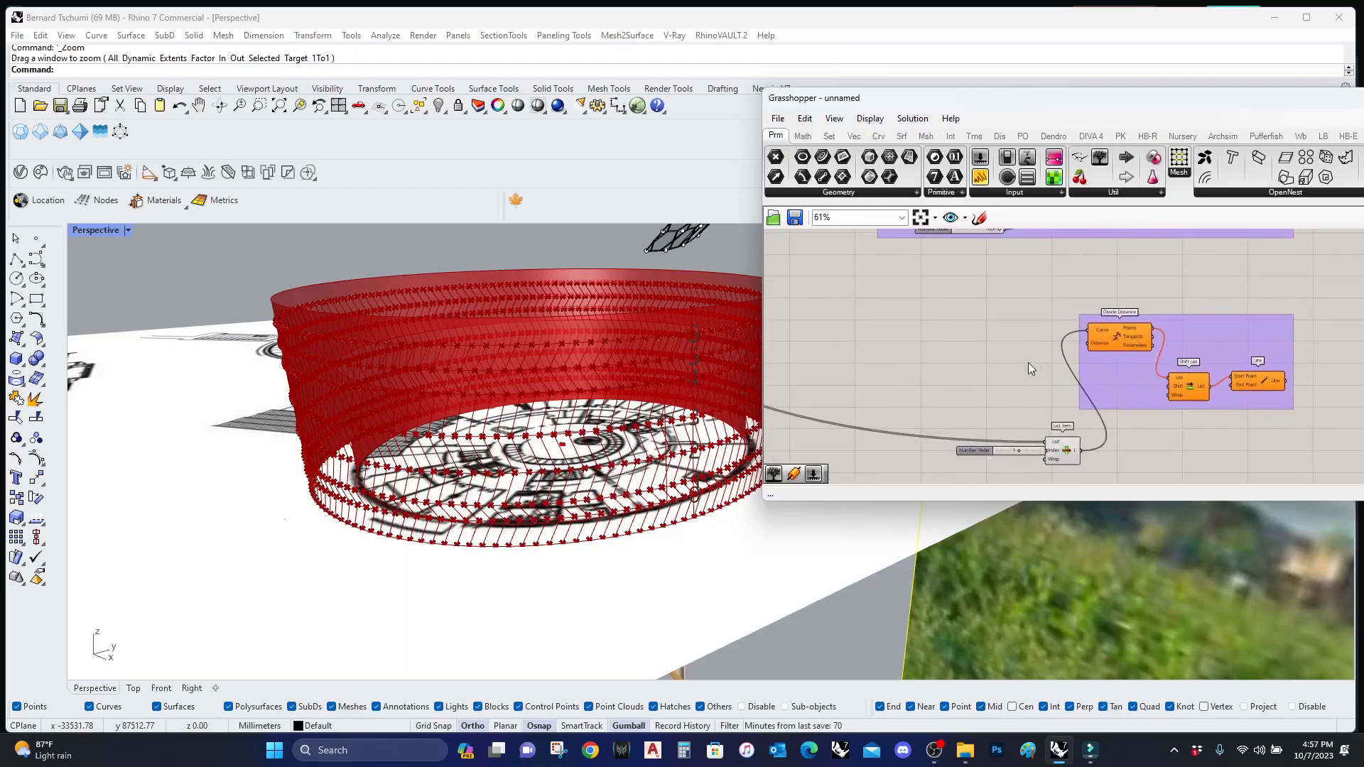
key(ctrl+z)
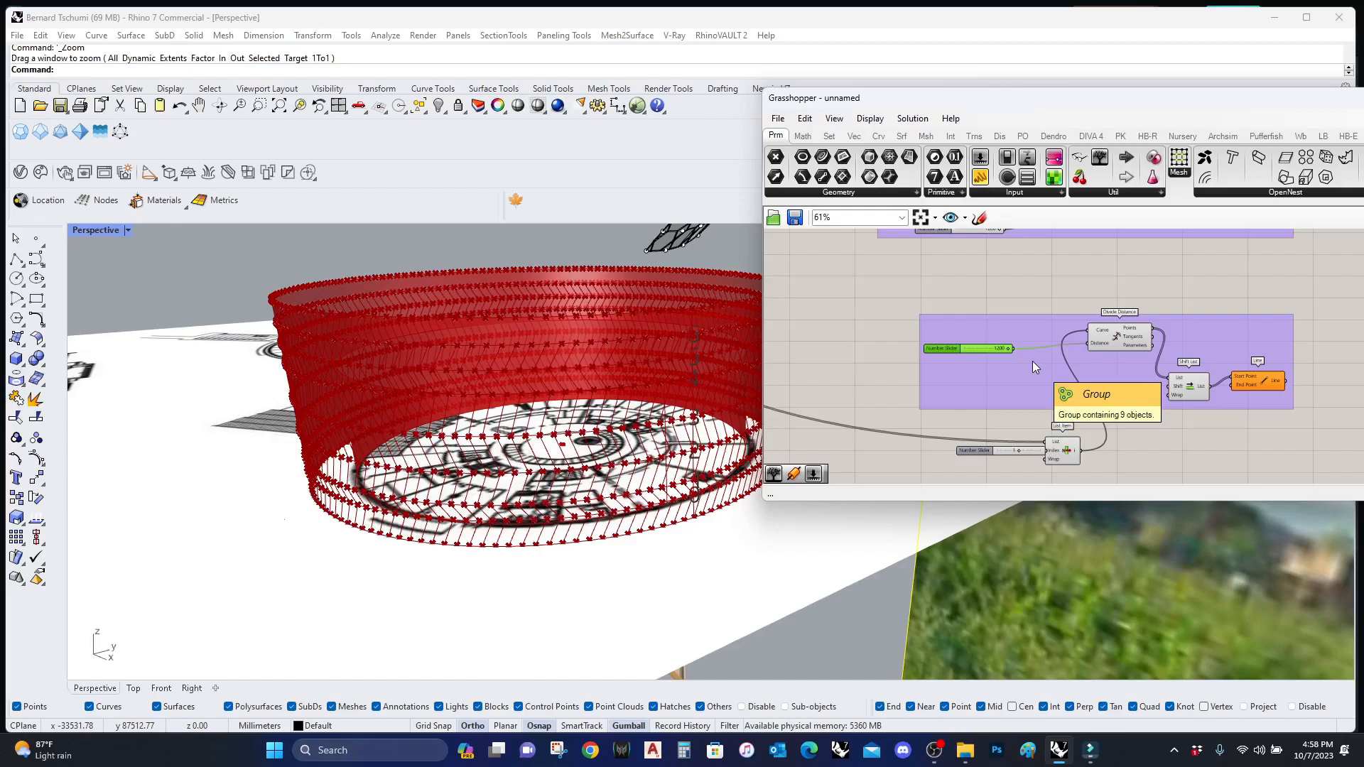
key(ctrl+z)
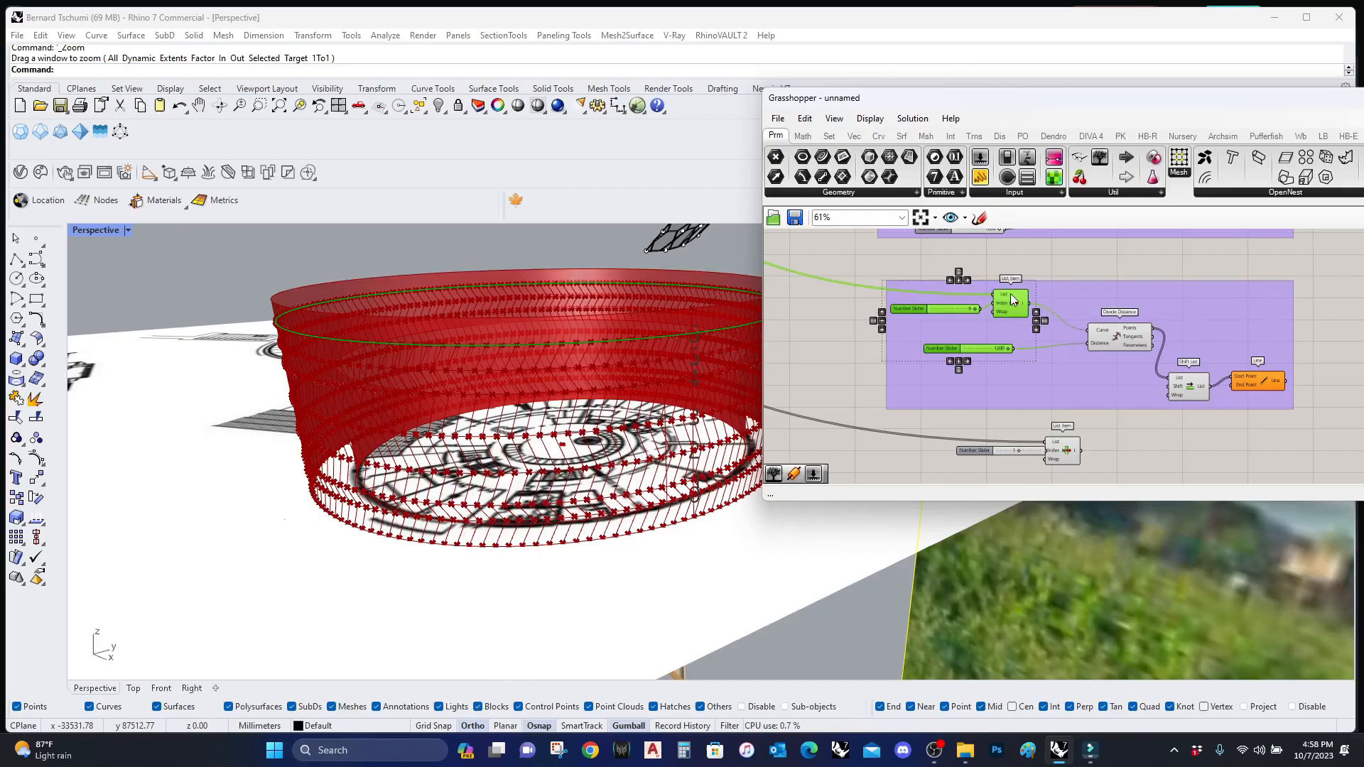
Step: Duplicate the newest group's Divide Distance and its 1200 distance slider below the group, beside the edge List Item
right_drag(1121, 343, 1035, 372)
scroll(1059, 369, up, 3)
click(1059, 366)
click(1023, 417)
click(1087, 325)
shift+click(927, 339)
drag(1080, 322, 1181, 496)
Step: Connect the edge List Item's output to the duplicated Divide Distance's Curve input
right_drag(1148, 431, 1117, 365)
scroll(1119, 445, up, 3)
drag(1106, 415, 928, 385)
Step: Connect the duplicated Divide Distance's Points to the Line's End Point and reverse that Points output
right_drag(1303, 326, 1101, 360)
scroll(1101, 359, down, 3)
drag(1093, 426, 1073, 413)
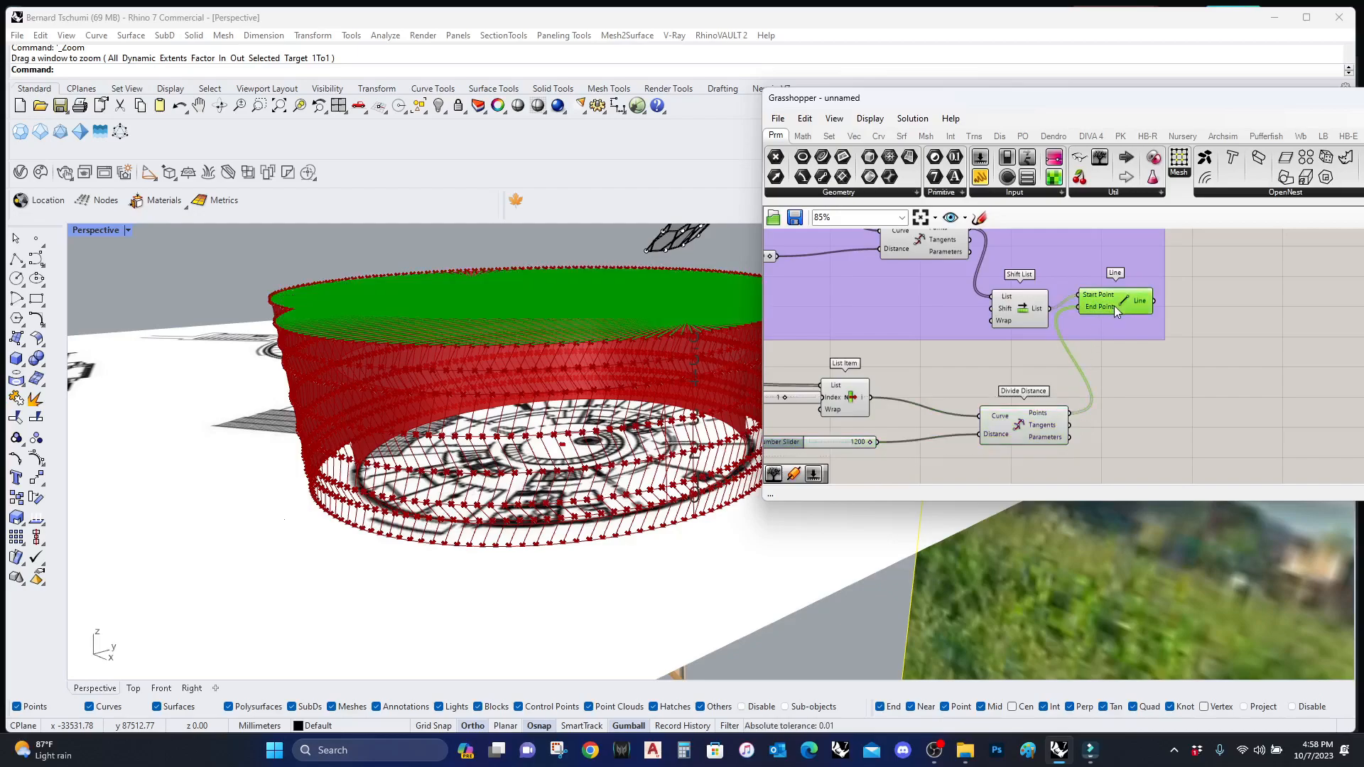
right_click(1050, 417)
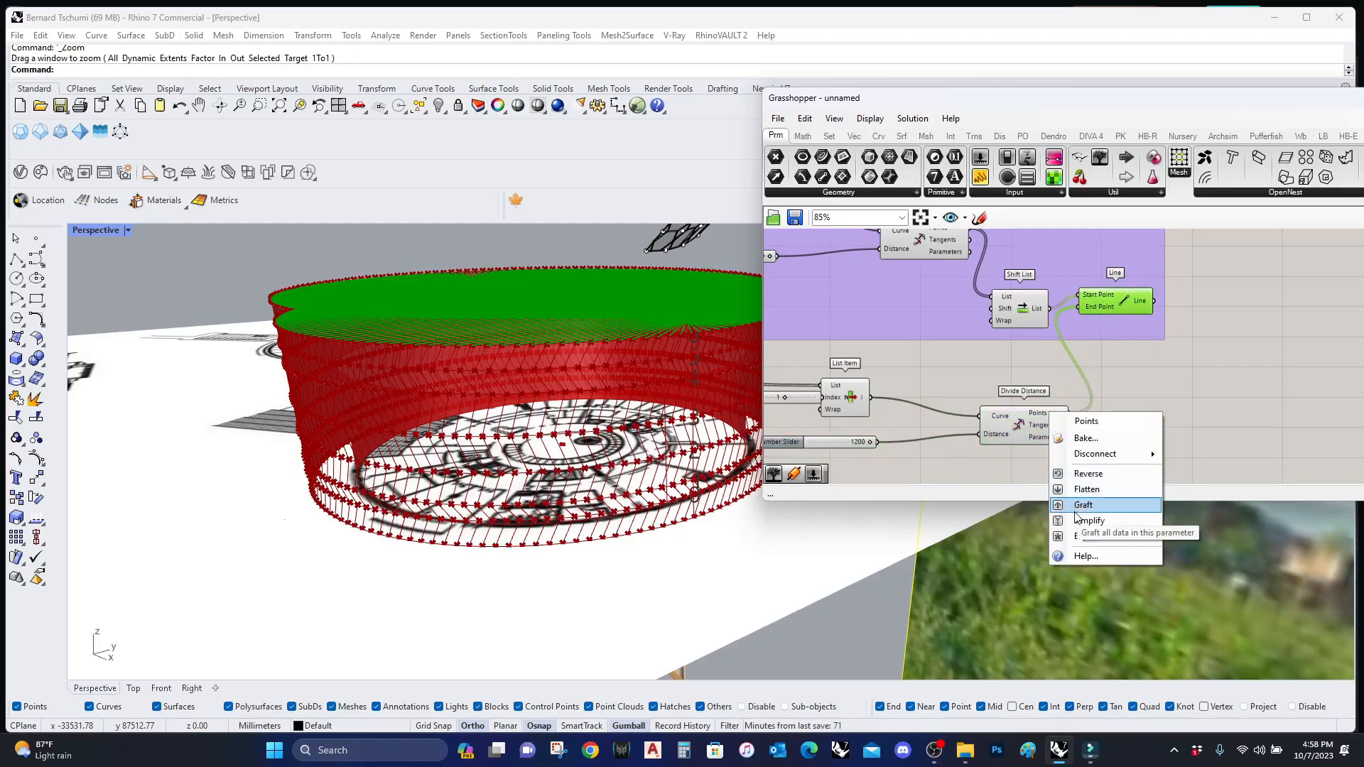
click(1083, 489)
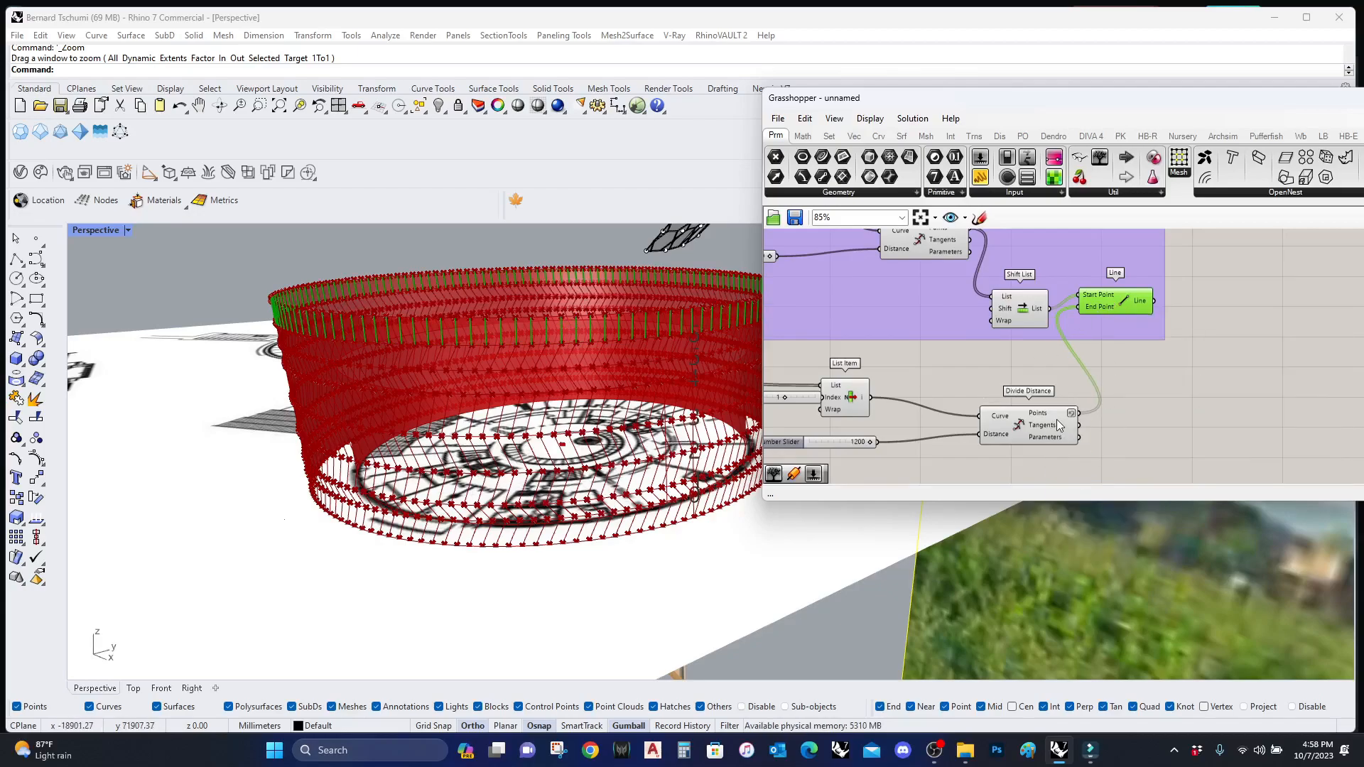
Step: Add a number slider set to 0 to the Shift input of the newest group's Shift List
right_drag(1015, 342, 1047, 345)
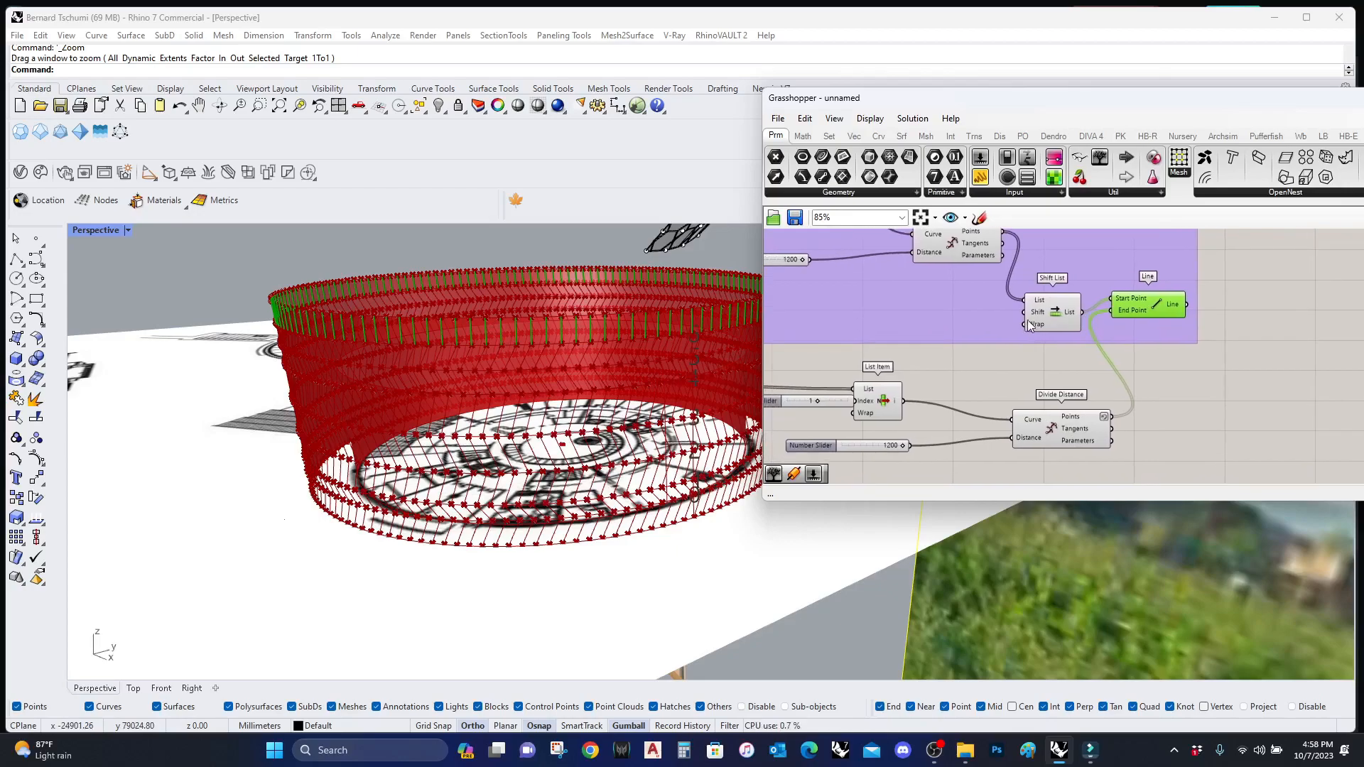
scroll(1027, 324, up, 1)
right_drag(983, 398, 1185, 370)
alt+drag(1016, 389, 1076, 303)
scroll(1244, 281, up, 2)
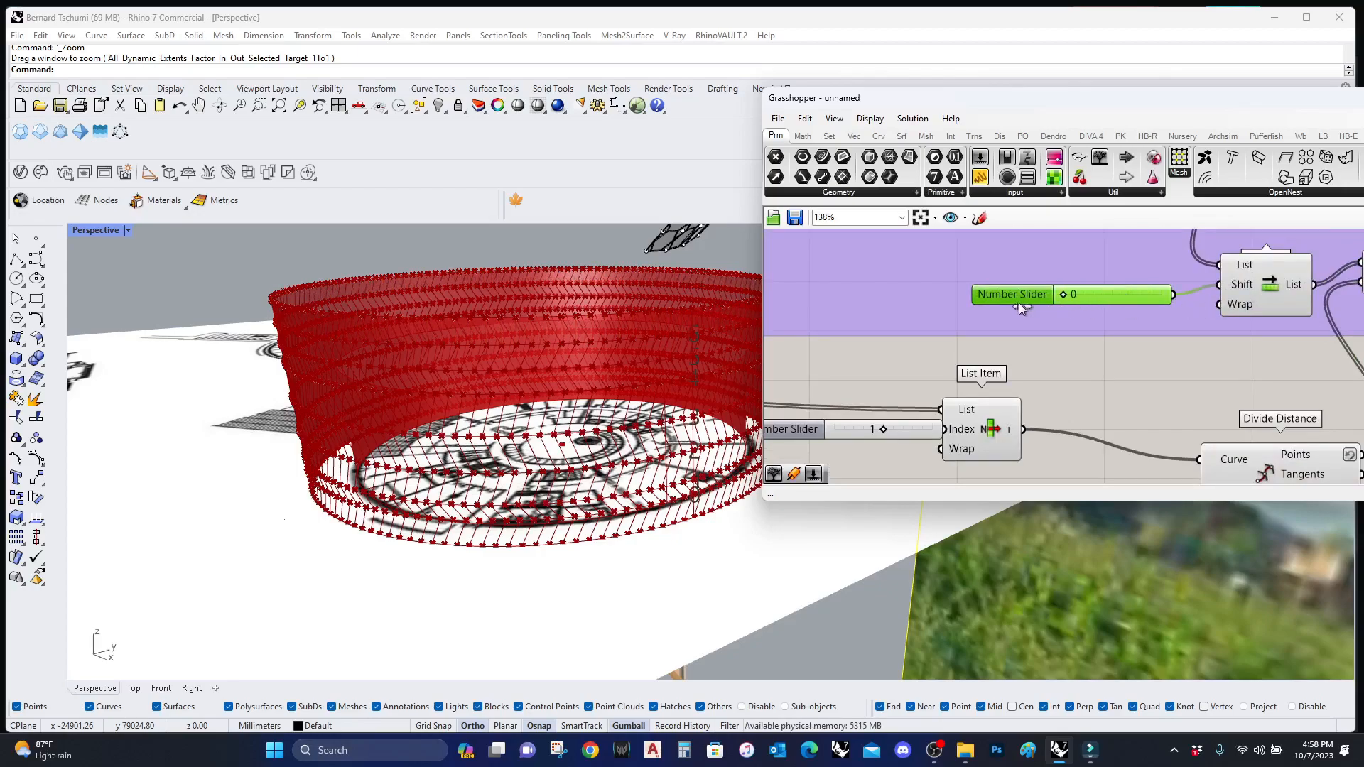
scroll(425, 390, down, 2)
right_drag(1198, 401, 993, 405)
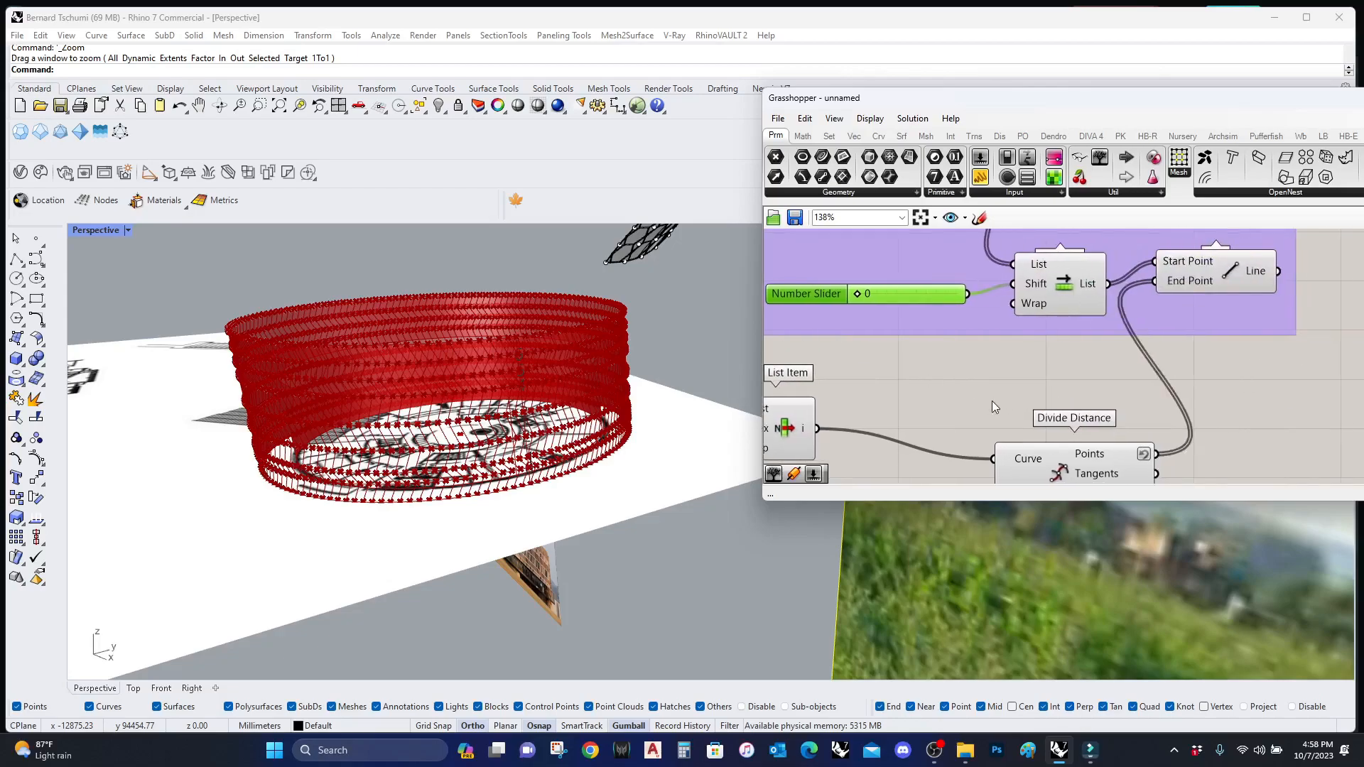
click(1206, 283)
click(1279, 420)
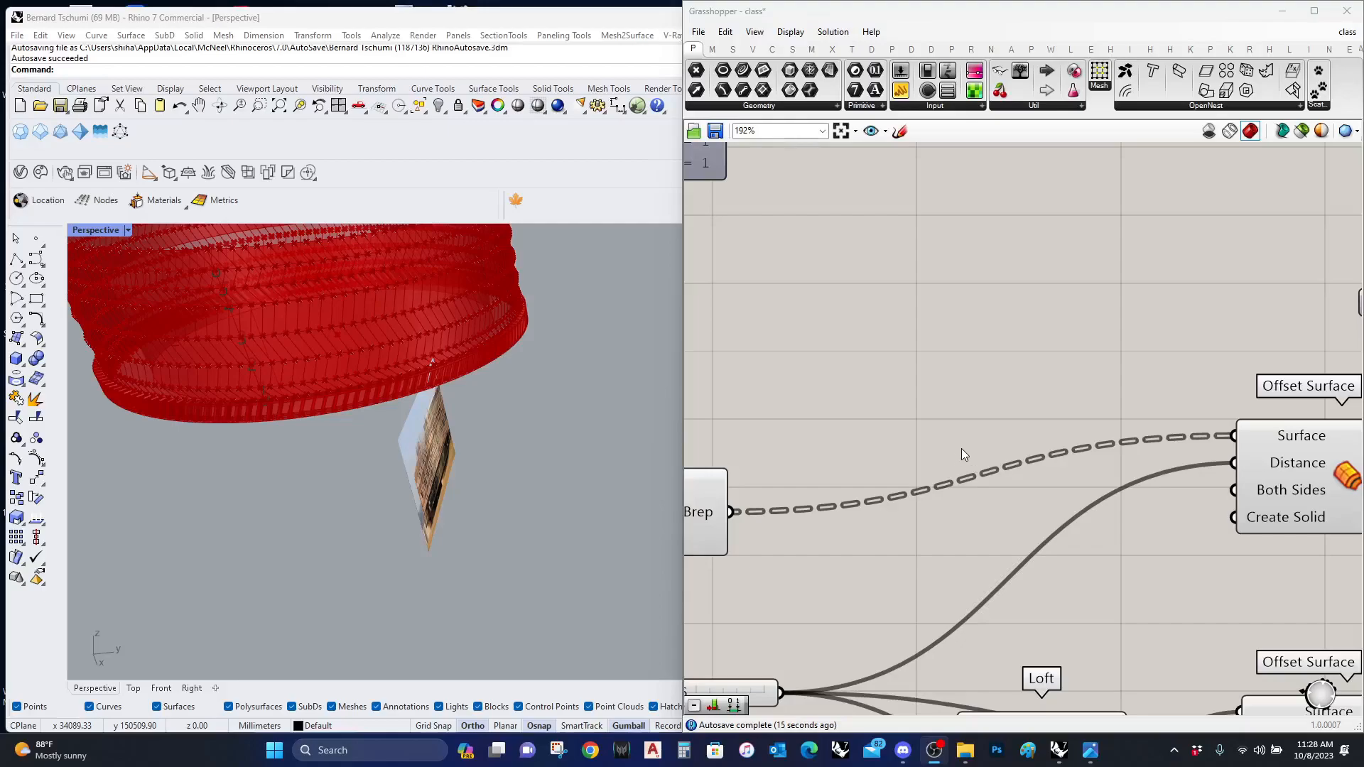
right_drag(923, 497, 585, 447)
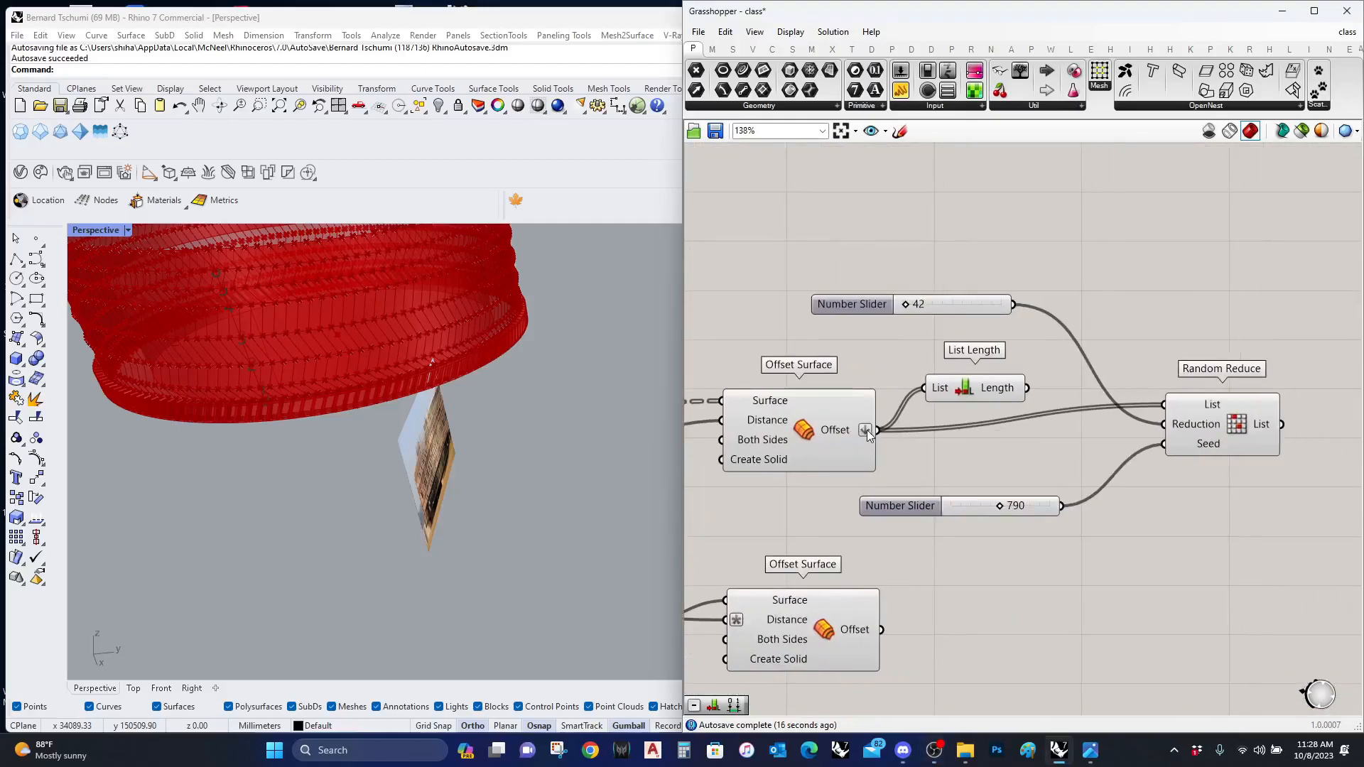
Step: Add a Param Viewer above the upper Offset Surface and connect the Offset output to it
drag(1046, 165, 1045, 175)
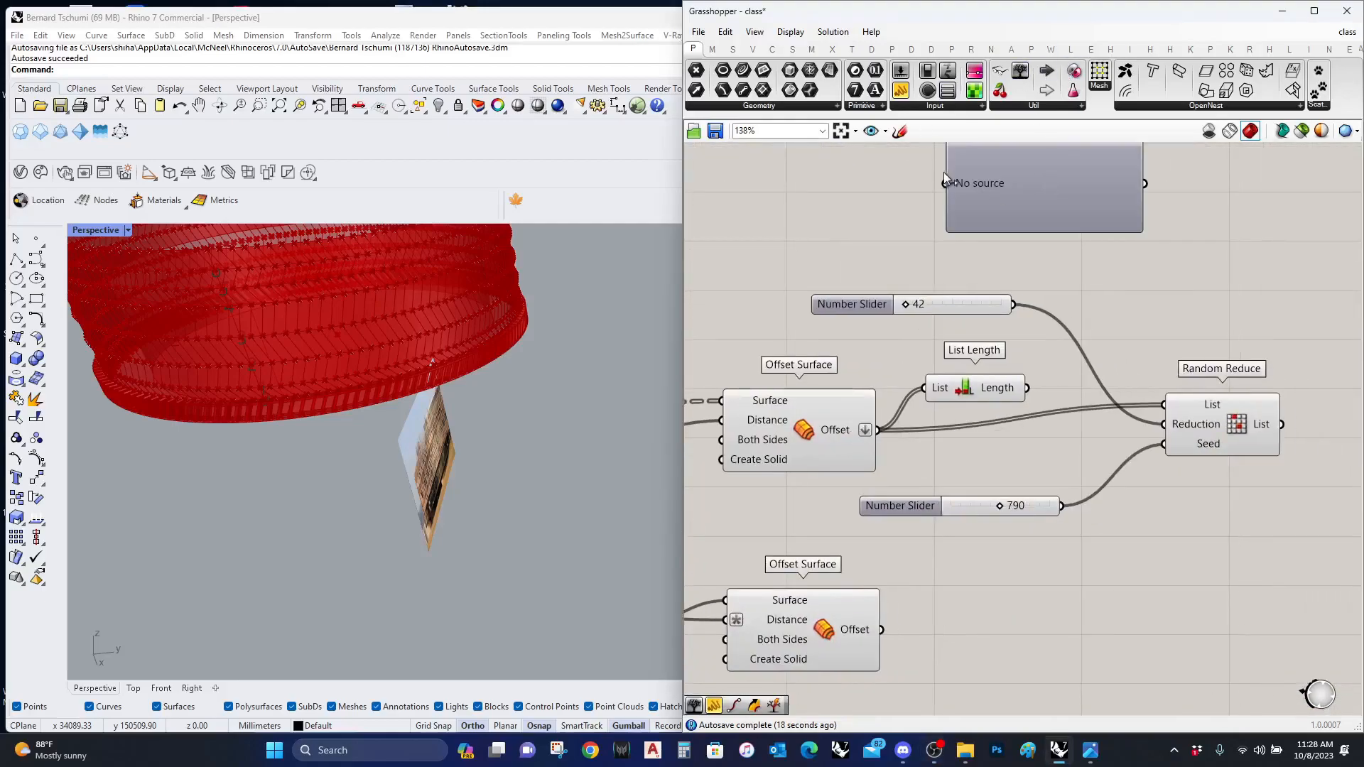
drag(906, 289, 879, 430)
right_drag(947, 456, 932, 498)
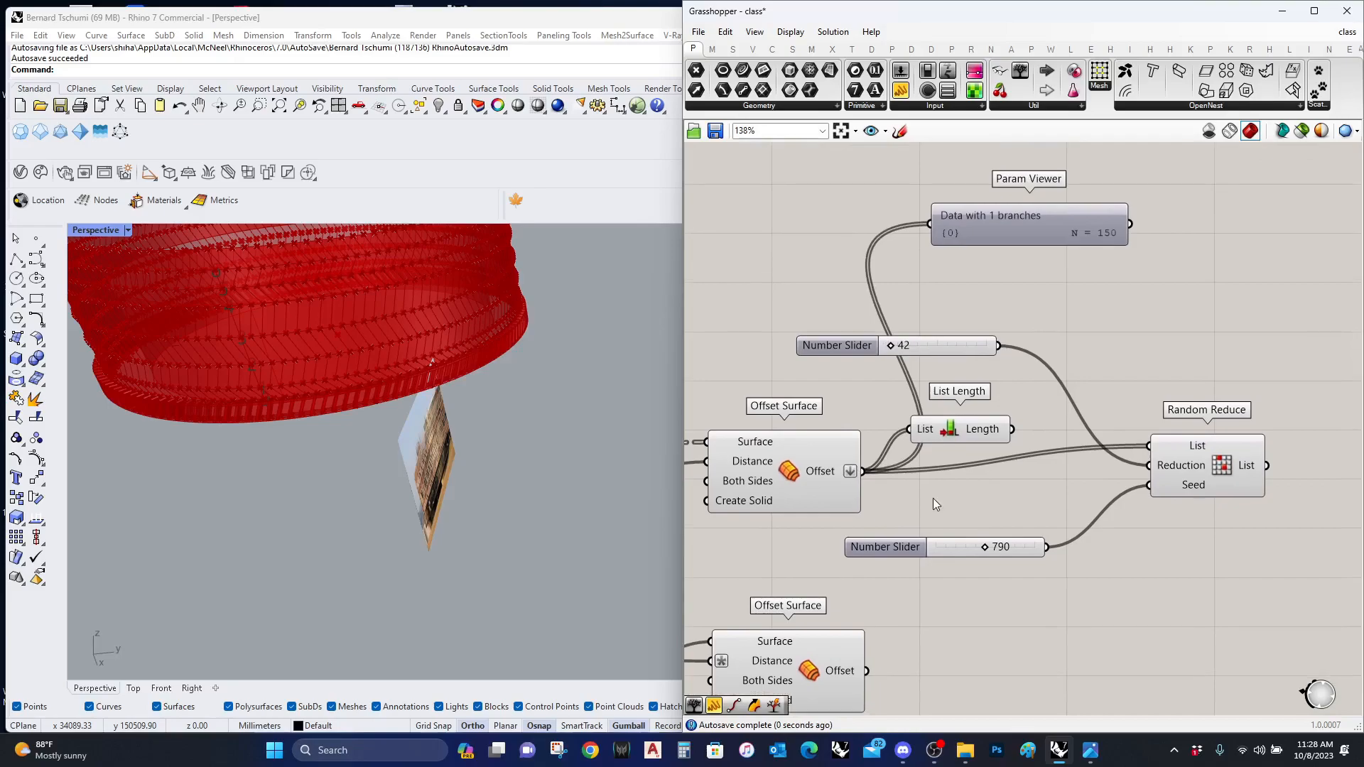
Step: Lower the maximum of the number slider that drives the Random Reduce's Reduction input
scroll(935, 364, up, 3)
double_click(792, 340)
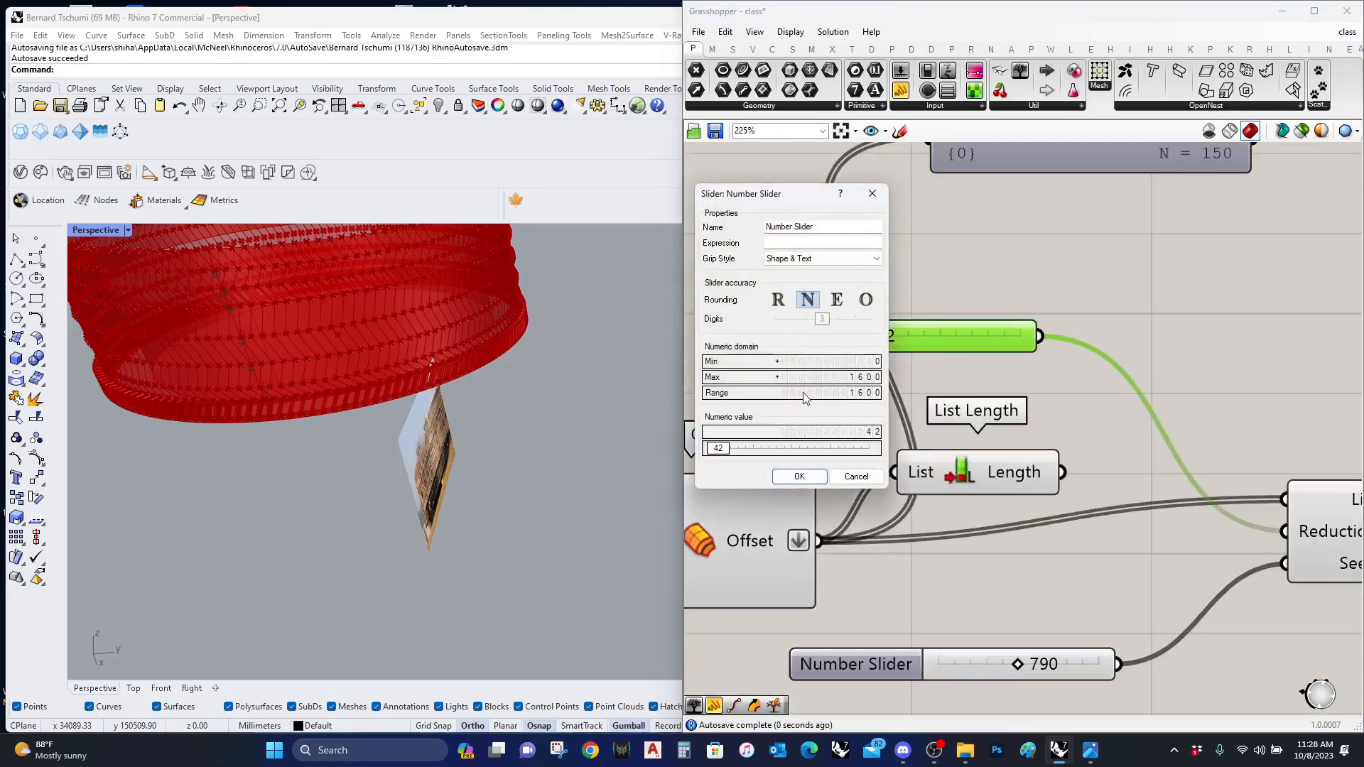
double_click(810, 384)
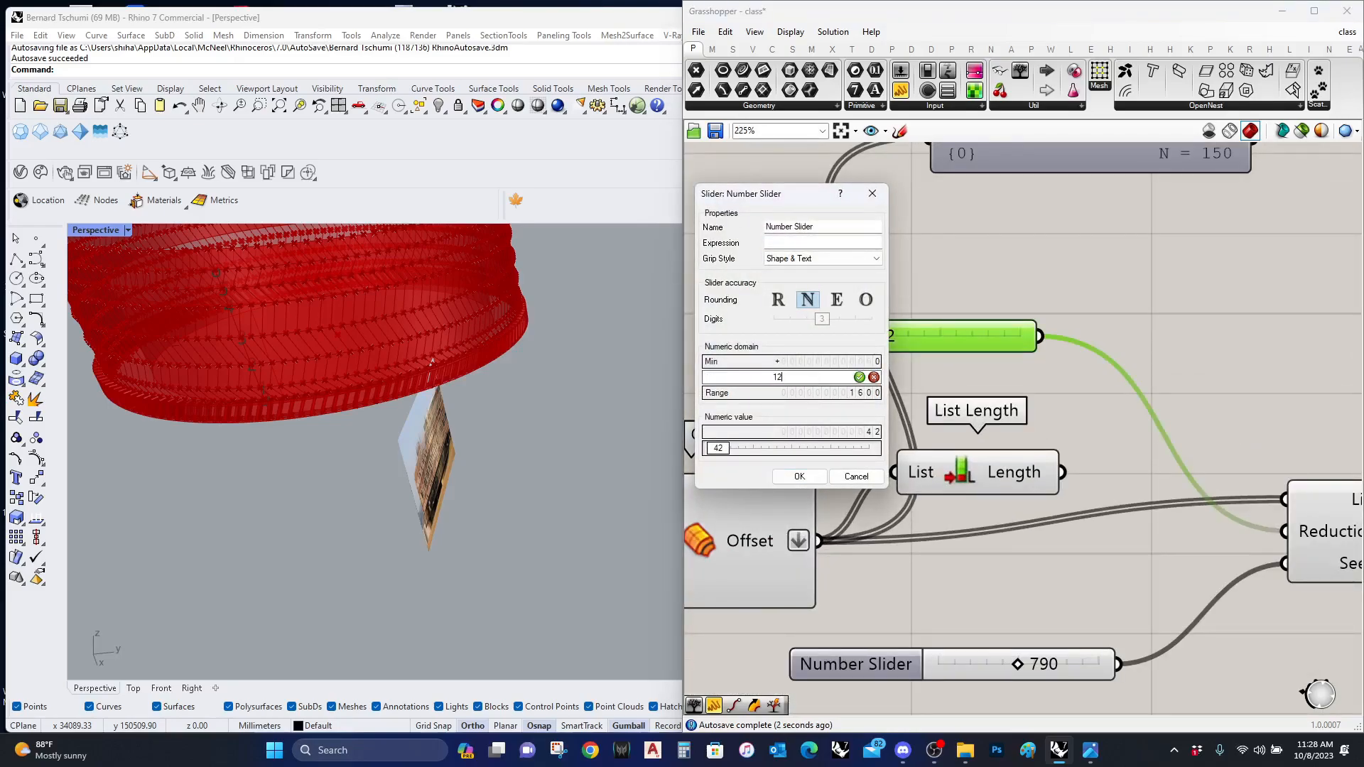
click(859, 377)
click(800, 476)
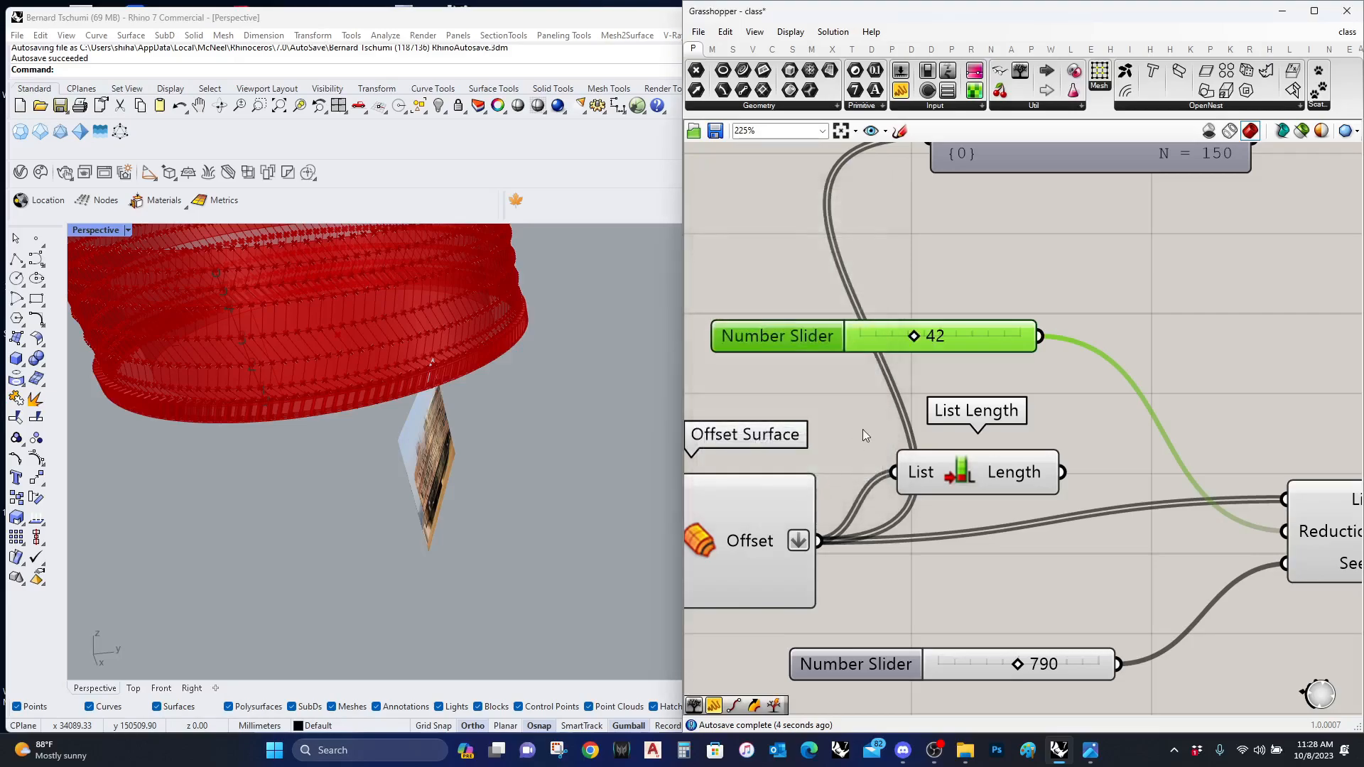
Step: Try a seed of 1003 on the Random Reduce and inspect the remaining panels in the Rhino viewport
right_drag(1164, 582, 997, 561)
click(1201, 530)
right_drag(790, 641, 905, 574)
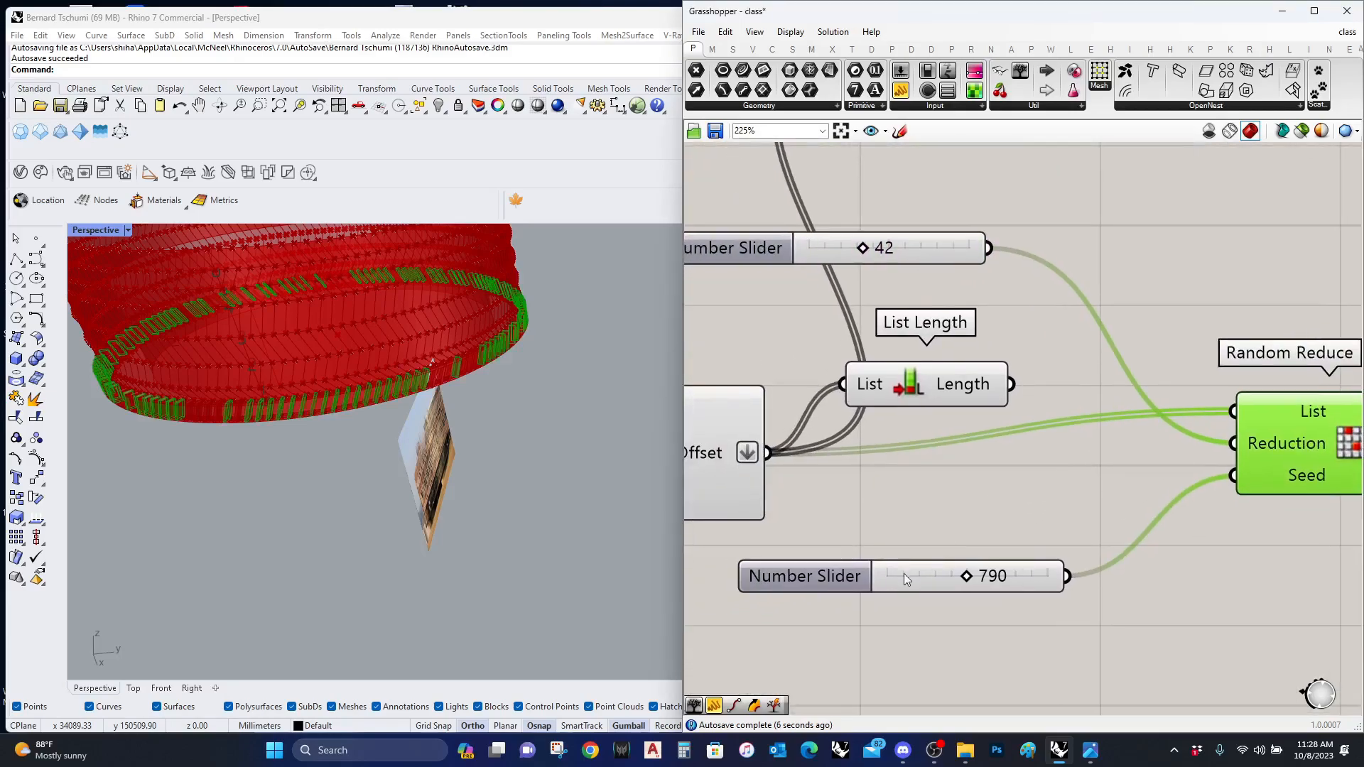
mouse_move(964, 577)
mouse_down()
mouse_move(1023, 578)
mouse_move(986, 589)
mouse_up()
scroll(291, 470, down, 5)
right_drag(316, 487, 466, 527)
scroll(498, 497, up, 5)
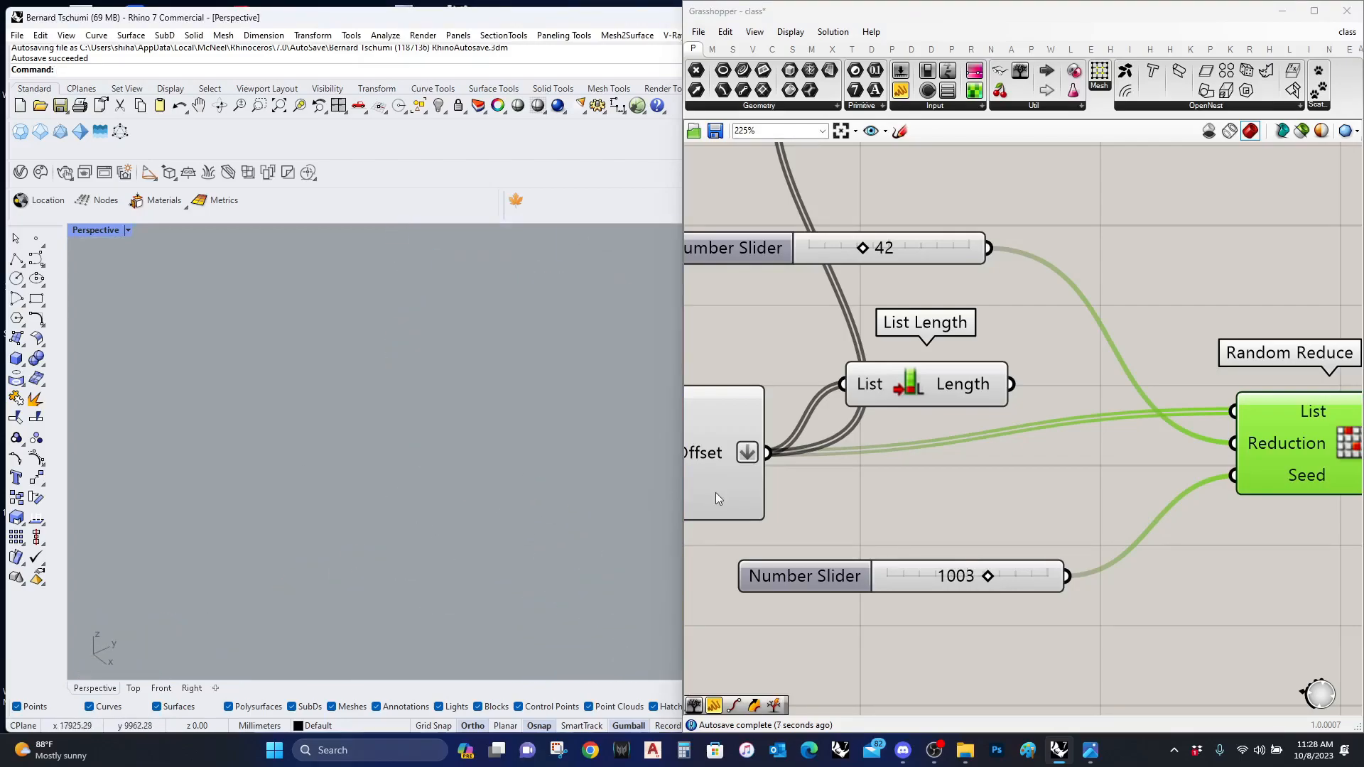
Step: Set the Random Reduce's Reduction slider to 74 and its Seed slider to 1330
scroll(717, 500, down, 3)
scroll(424, 505, down, 3)
scroll(425, 510, down, 3)
scroll(812, 348, up, 3)
drag(811, 350, 849, 353)
right_drag(888, 654, 913, 581)
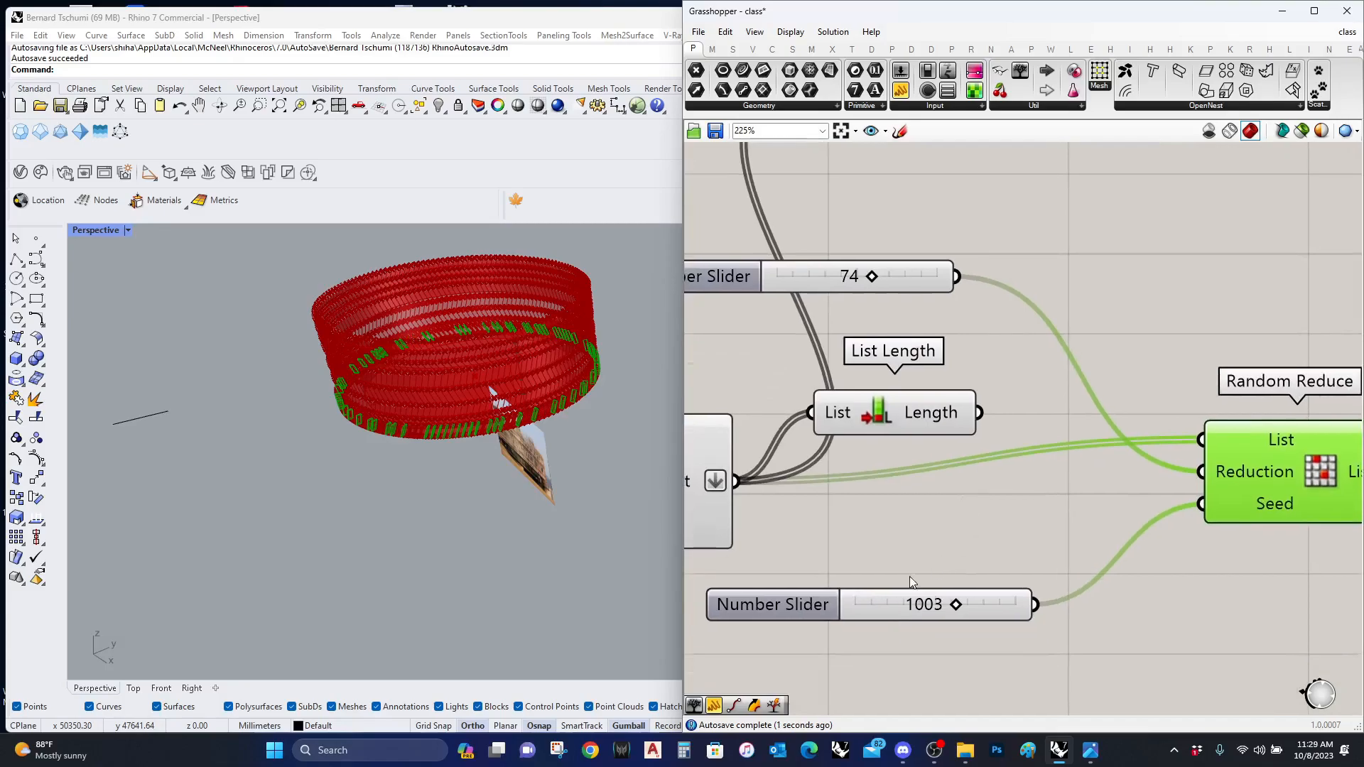
drag(957, 607, 973, 608)
scroll(982, 545, down, 3)
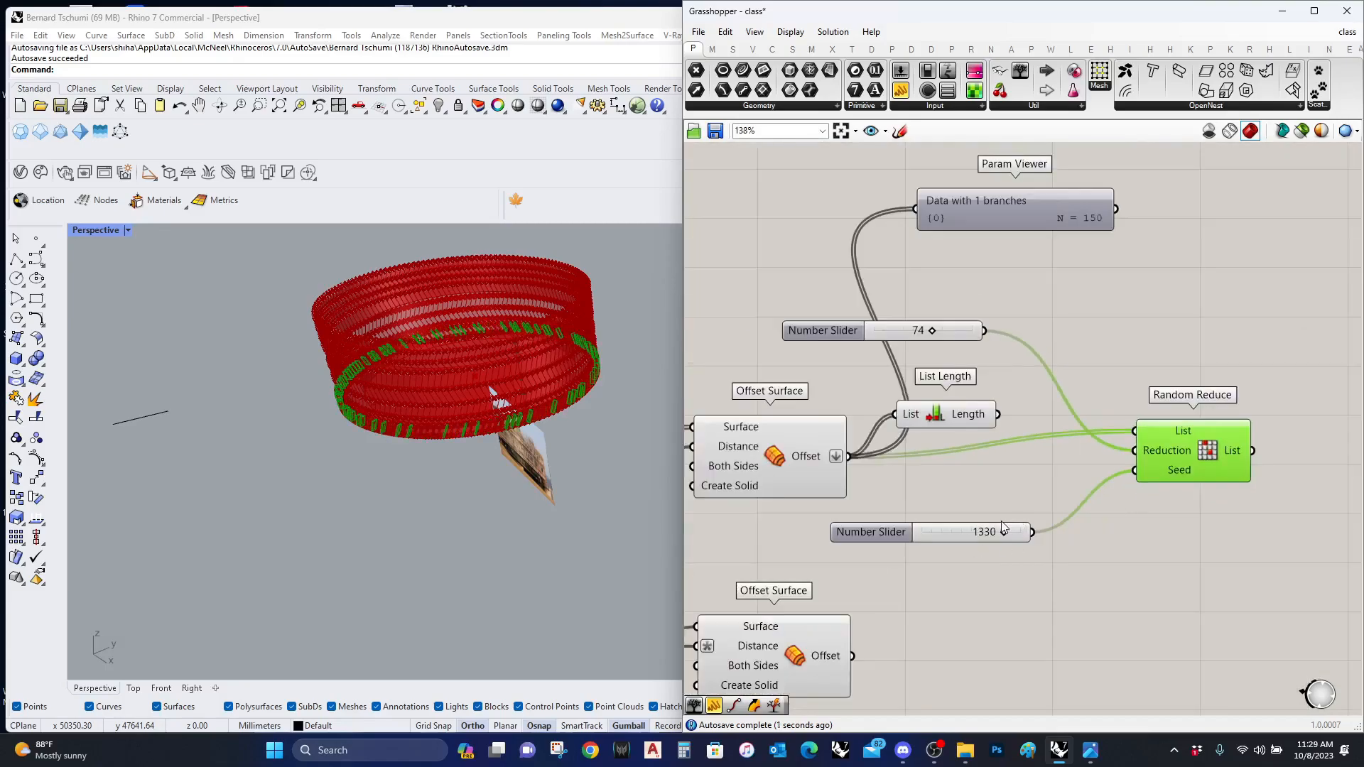
click(1004, 529)
Step: Highlight the two lower Offset Surface components and the Random Reduce to check their geometry in the model
scroll(1049, 487, down, 4)
click(862, 558)
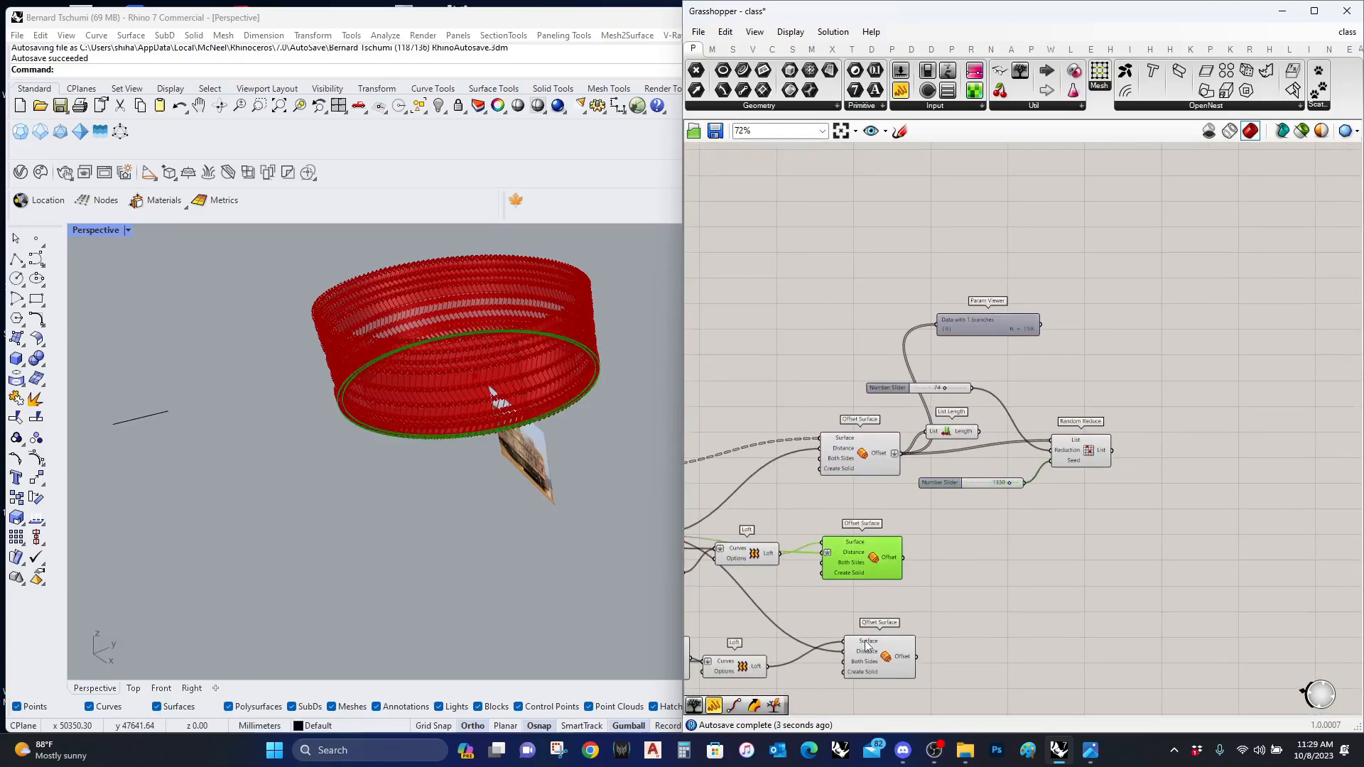
shift+click(881, 663)
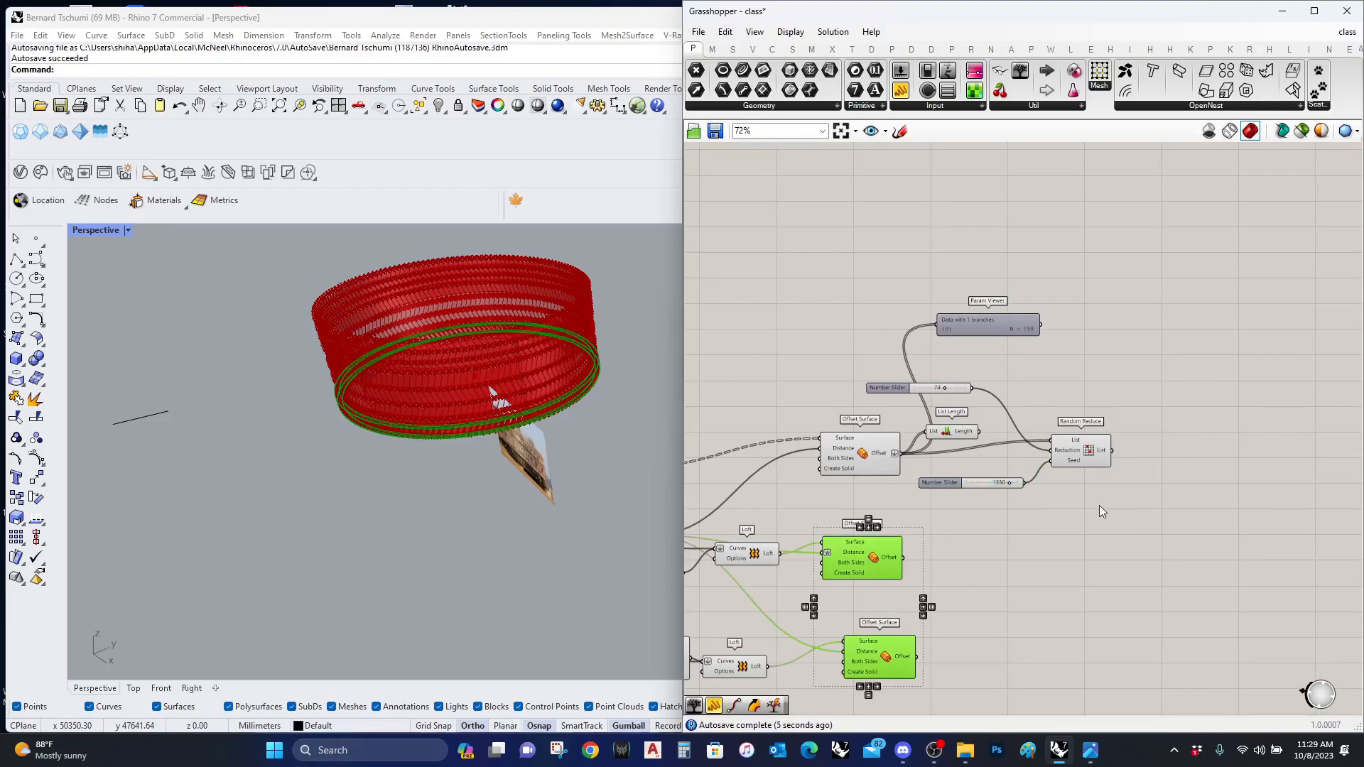
click(1081, 446)
click(1198, 372)
Step: Add a Solid Union component beyond the Random Reduce and connect the reduced List to its Breps input
double_click(1202, 357)
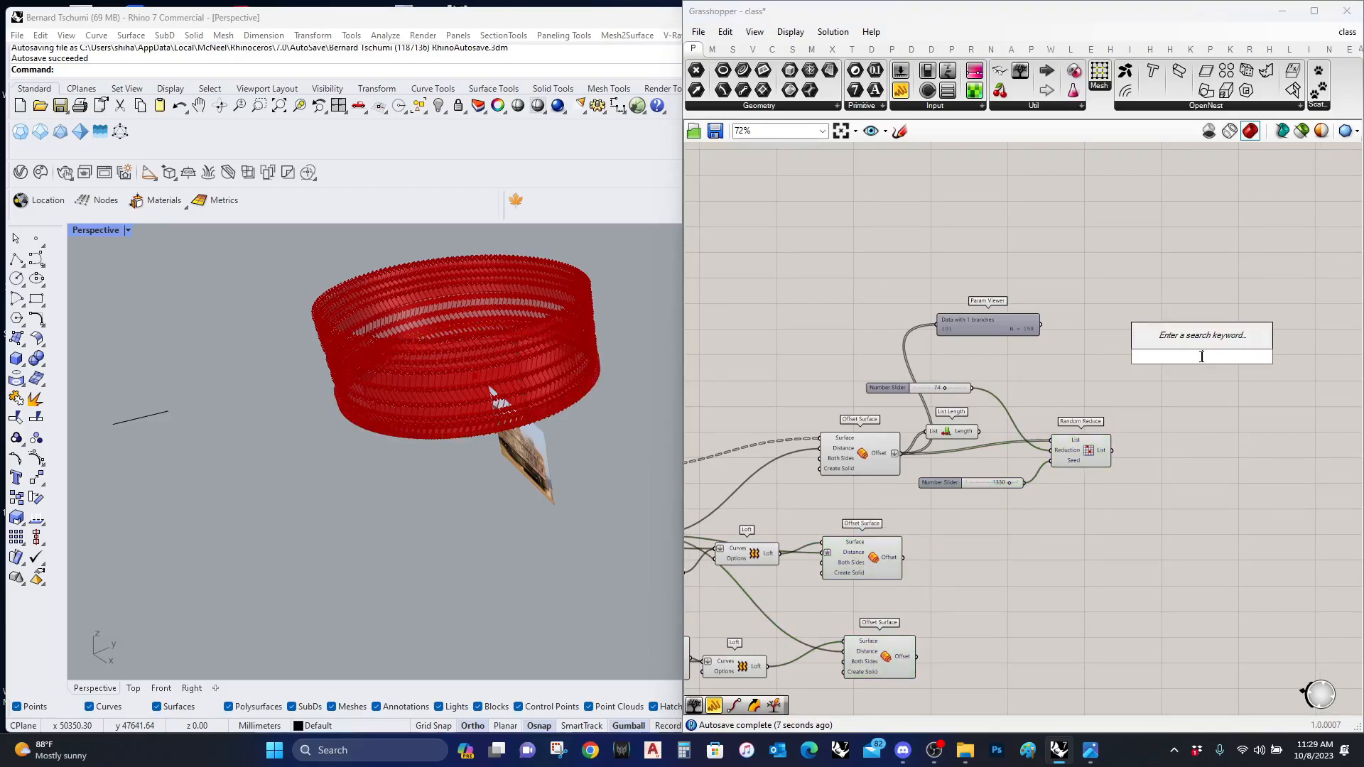
text(soli)
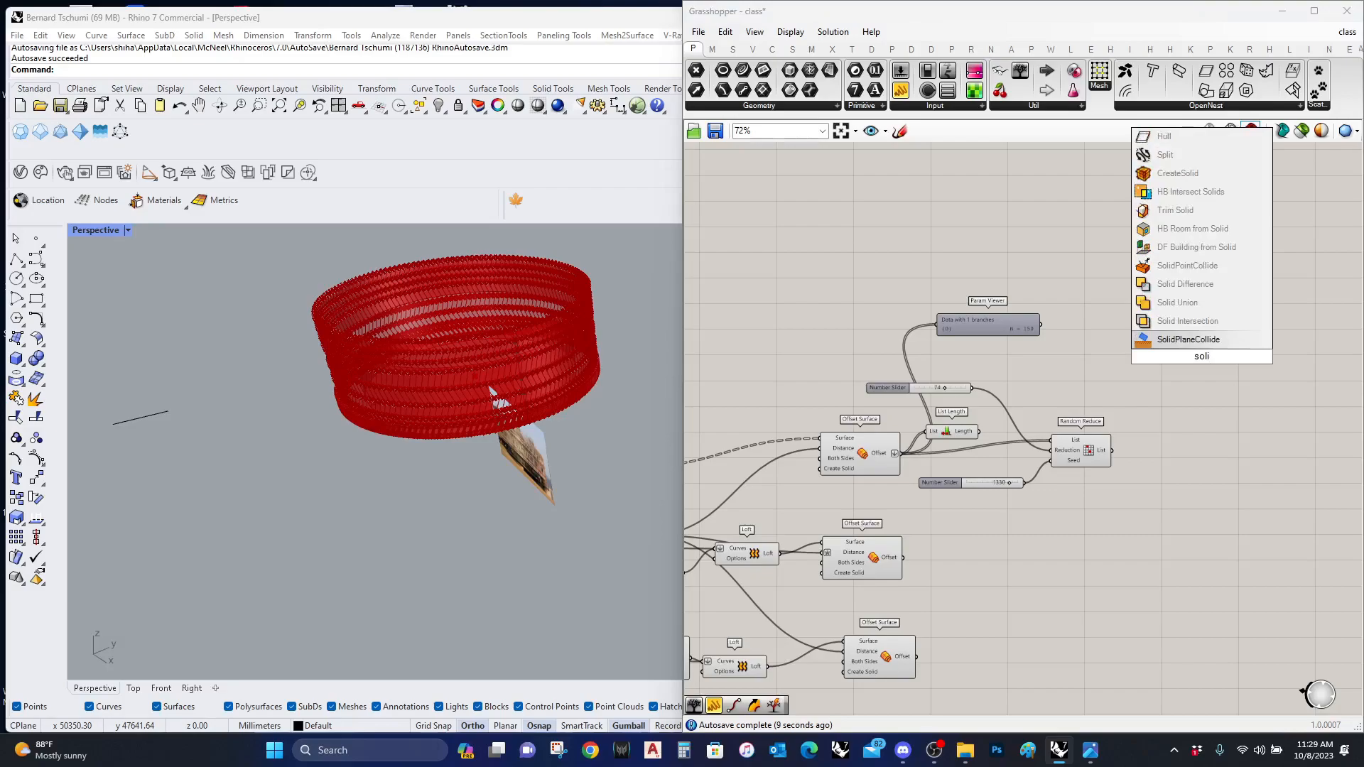
click(1177, 303)
scroll(1172, 310, up, 3)
drag(1082, 515, 1183, 362)
scroll(1137, 444, down, 3)
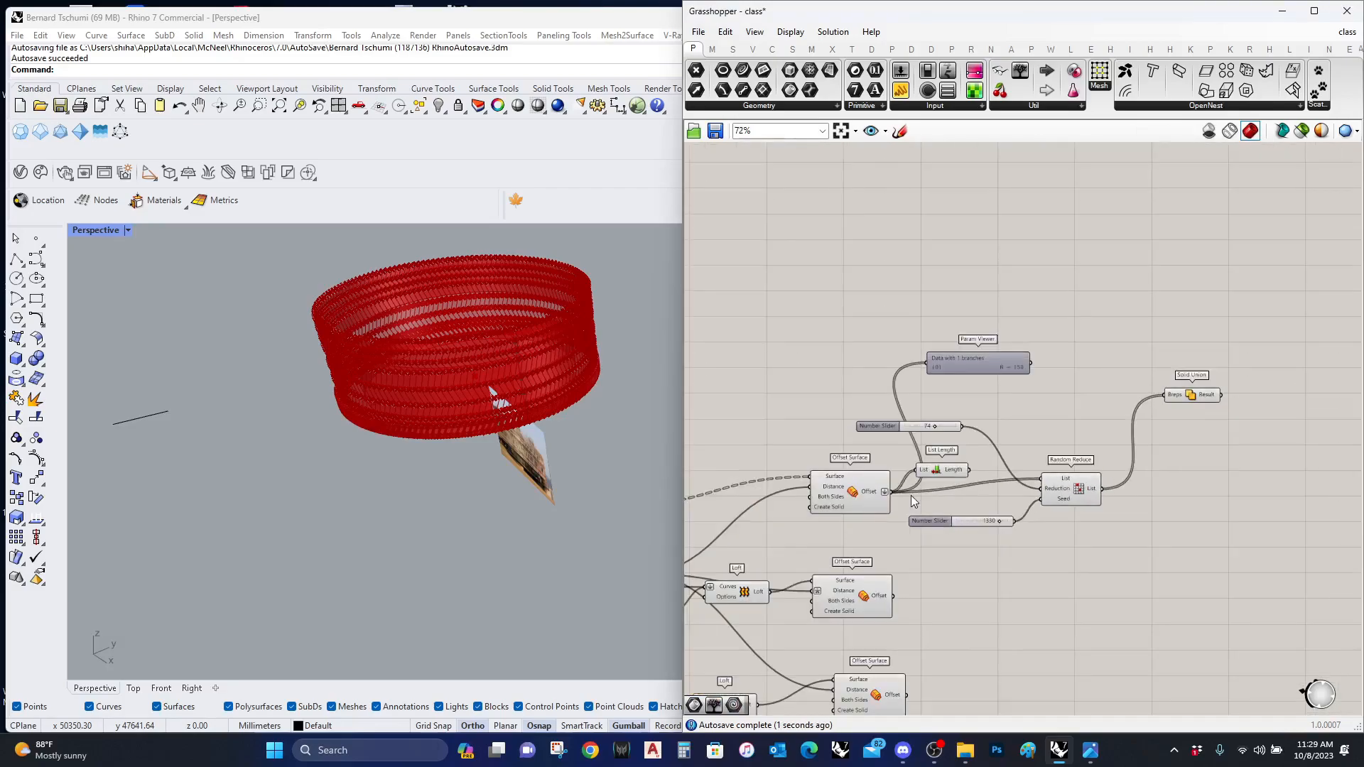
Step: Connect both lower Offset Surface outputs to the Solid Union's Breps input alongside the Random Reduce list
shift+drag(893, 596, 1166, 395)
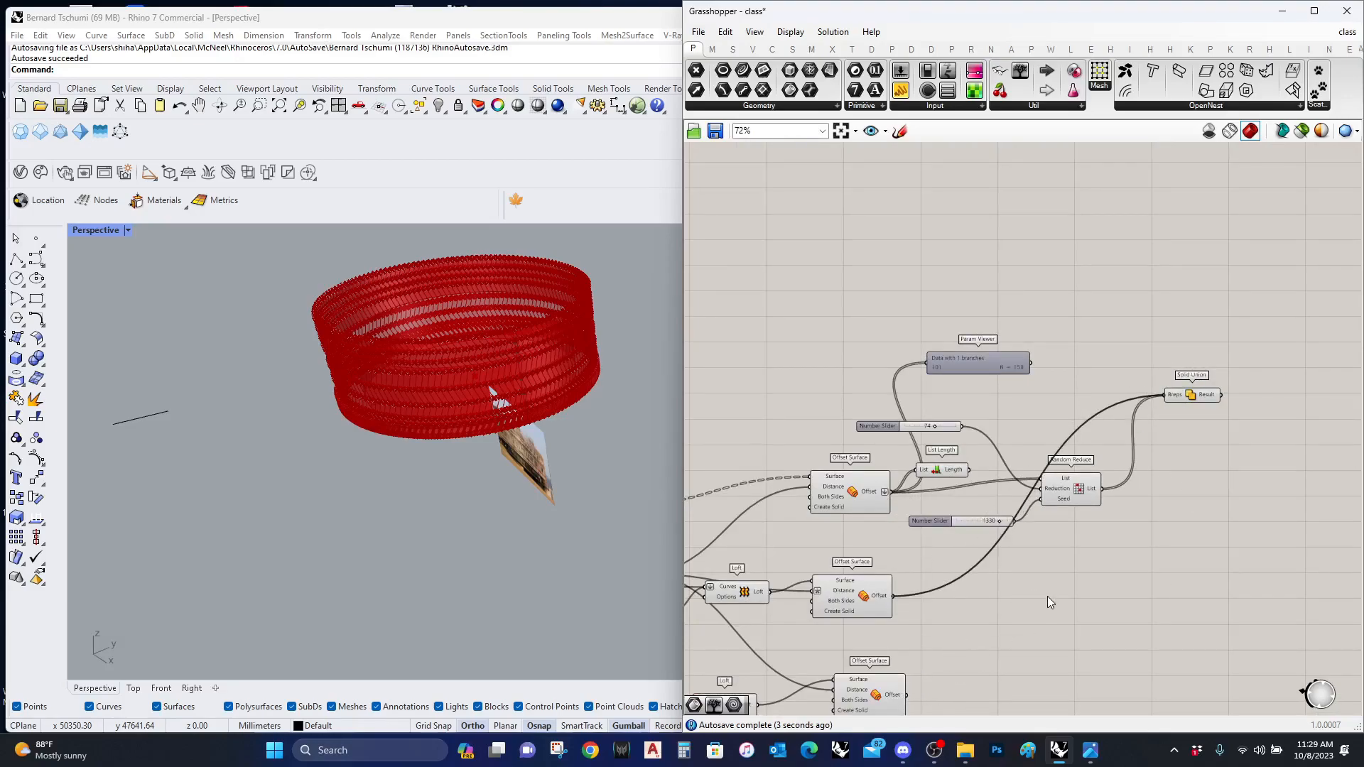
drag(907, 695, 1169, 400)
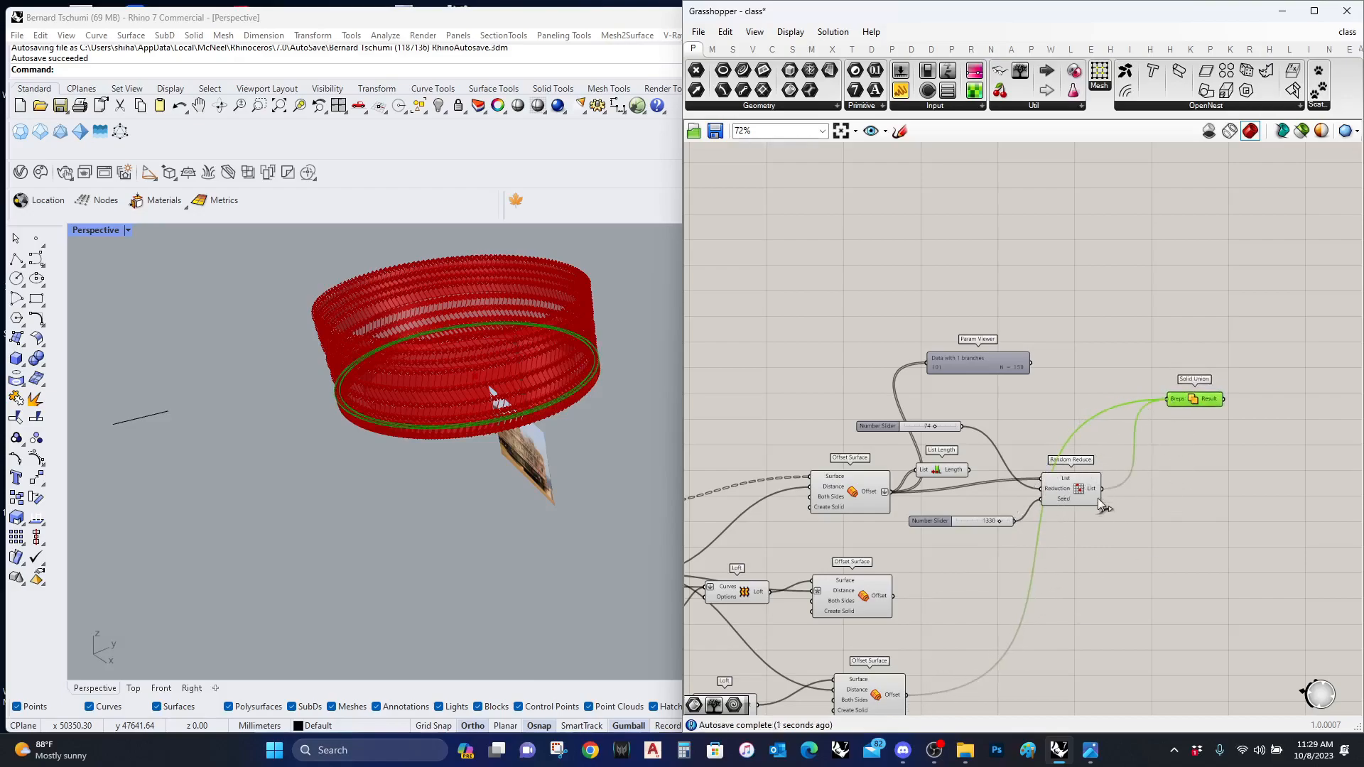
shift+drag(1169, 399, 1102, 489)
click(1095, 612)
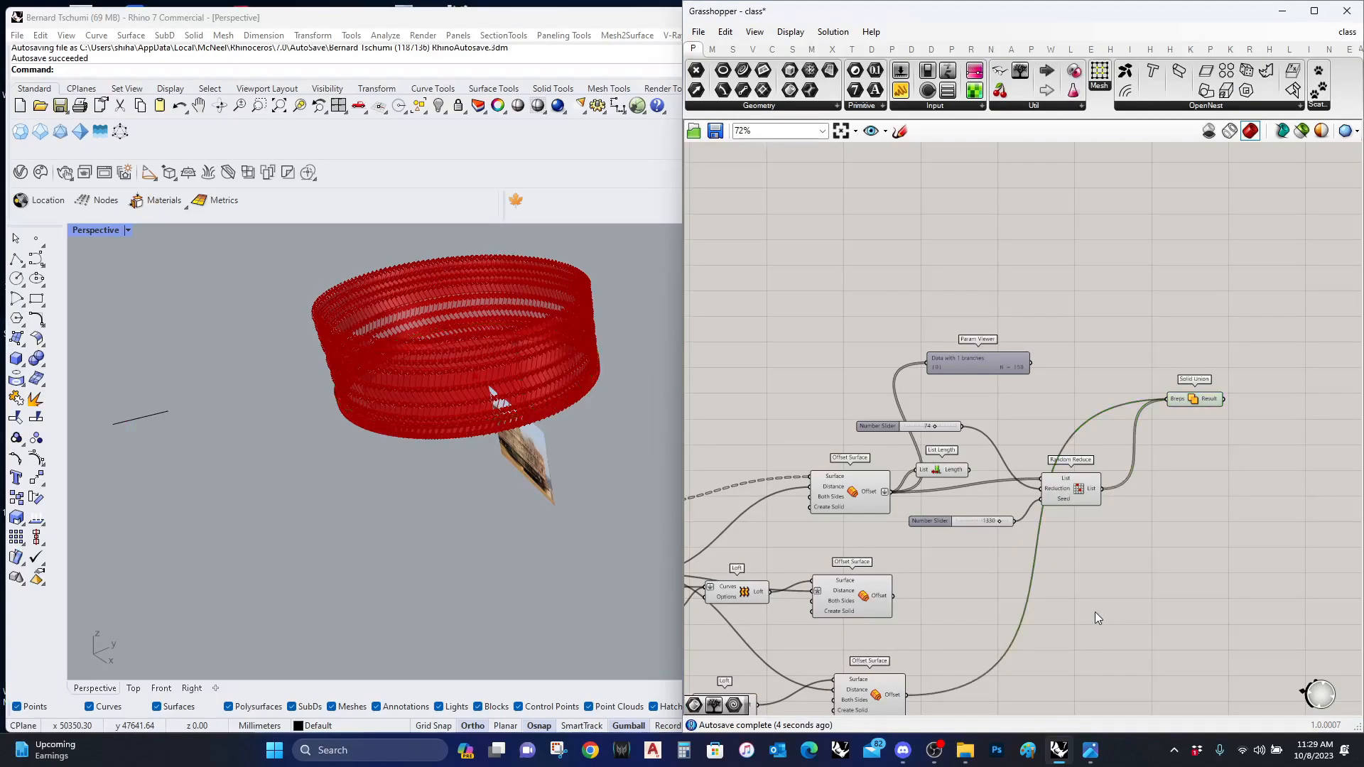
shift+drag(894, 599, 1194, 400)
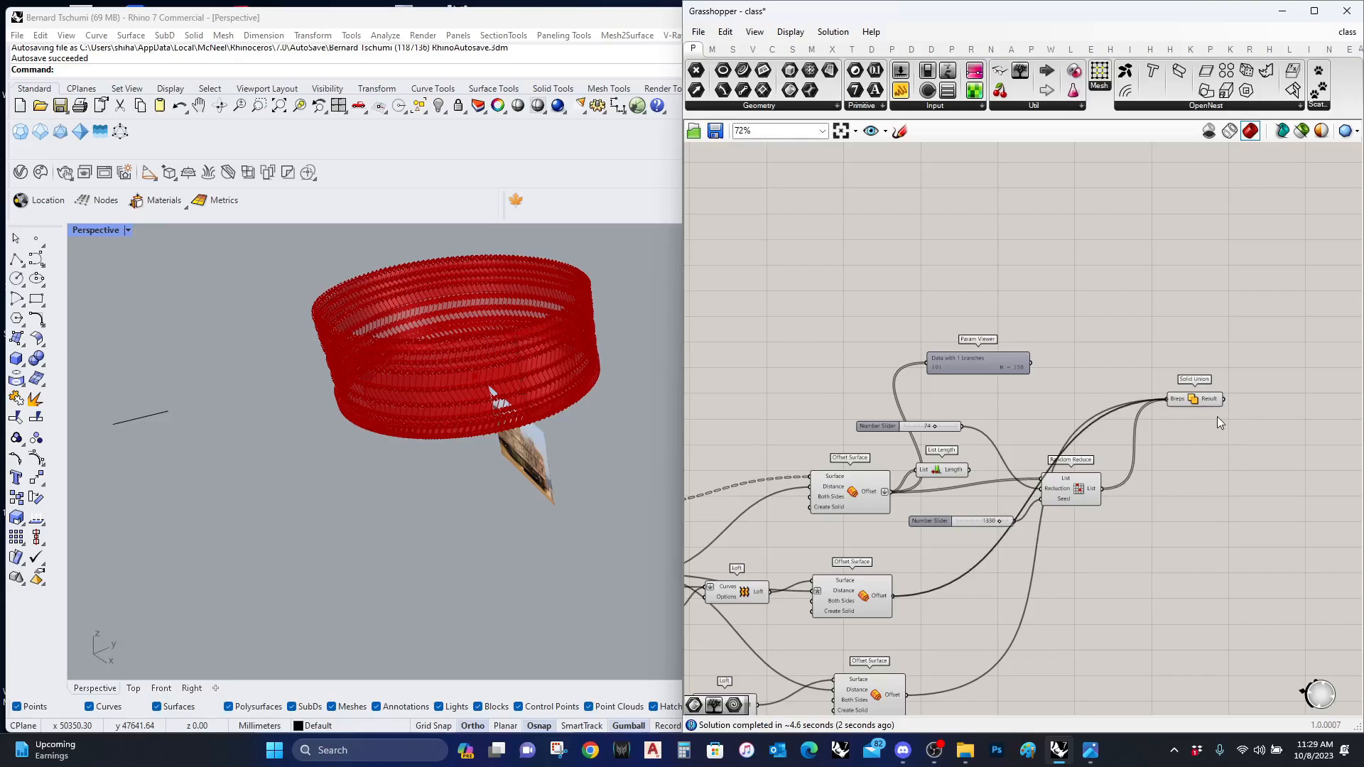
Step: Add a Brep parameter after the Solid Union and connect the union's Result to it
scroll(1195, 404, up, 2)
click(1198, 402)
right_drag(1147, 500, 1136, 508)
right_drag(1220, 442, 1077, 459)
scroll(1079, 460, up, 4)
right_drag(1267, 486, 1123, 483)
scroll(1123, 489, down, 2)
double_click(1138, 504)
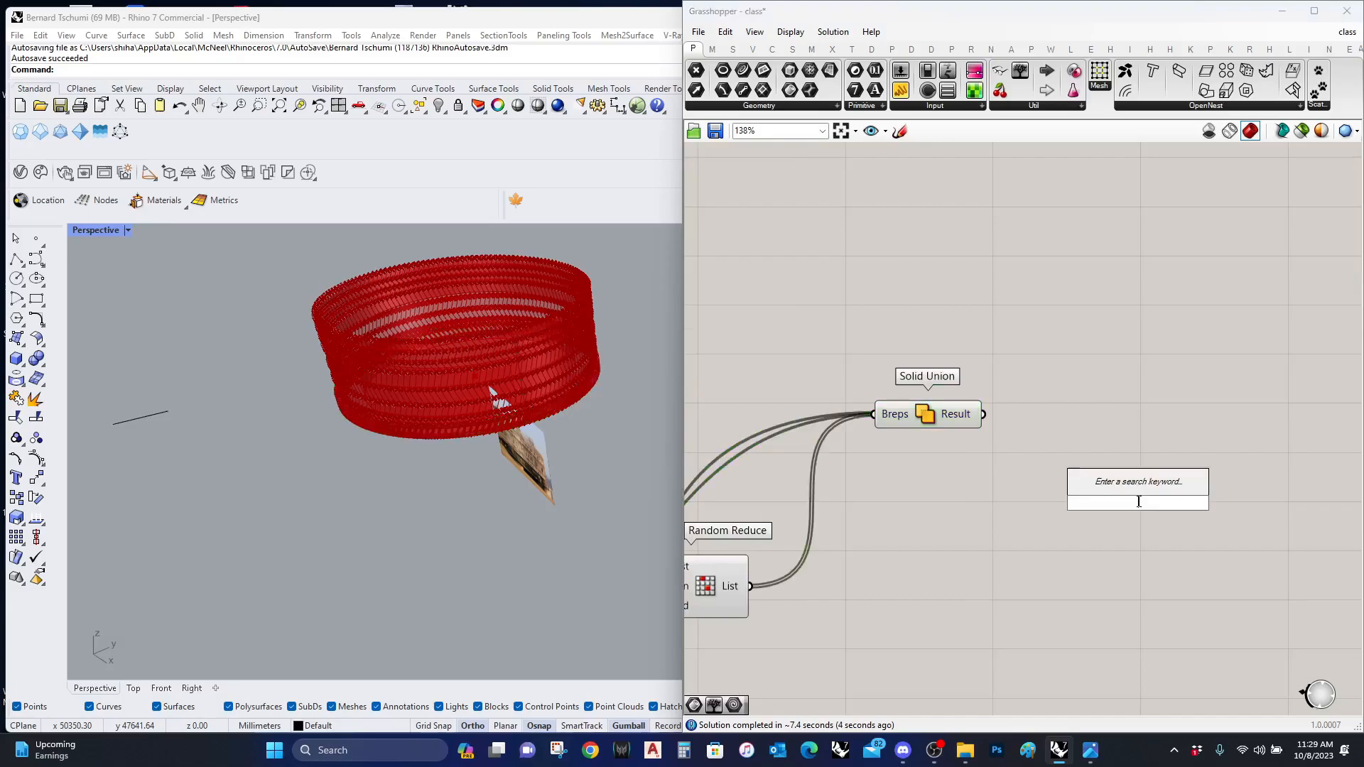
text(brep)
click(1126, 489)
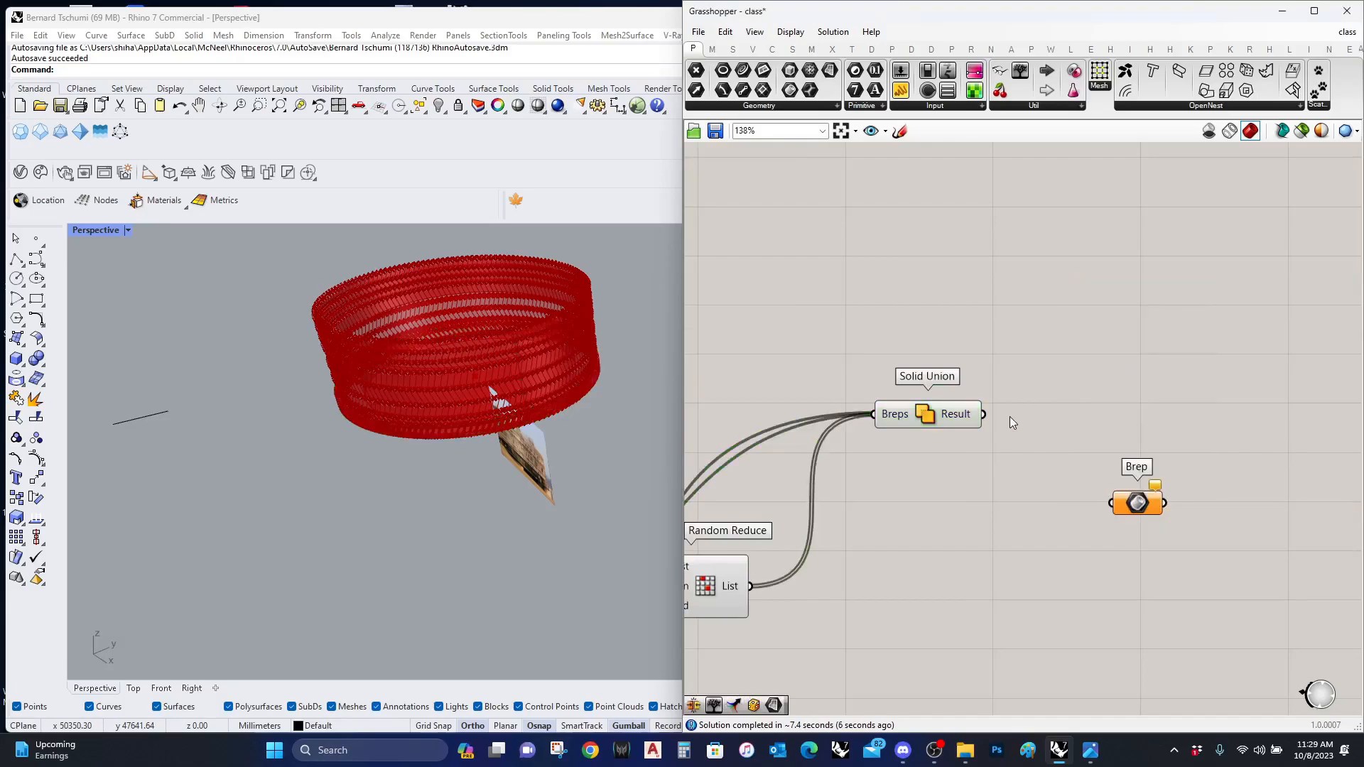
drag(1024, 446, 1112, 503)
Step: Group all the components from Surface Closest Point through the Offset Surfaces and Solid Union
scroll(1115, 480, down, 6)
scroll(899, 508, down, 4)
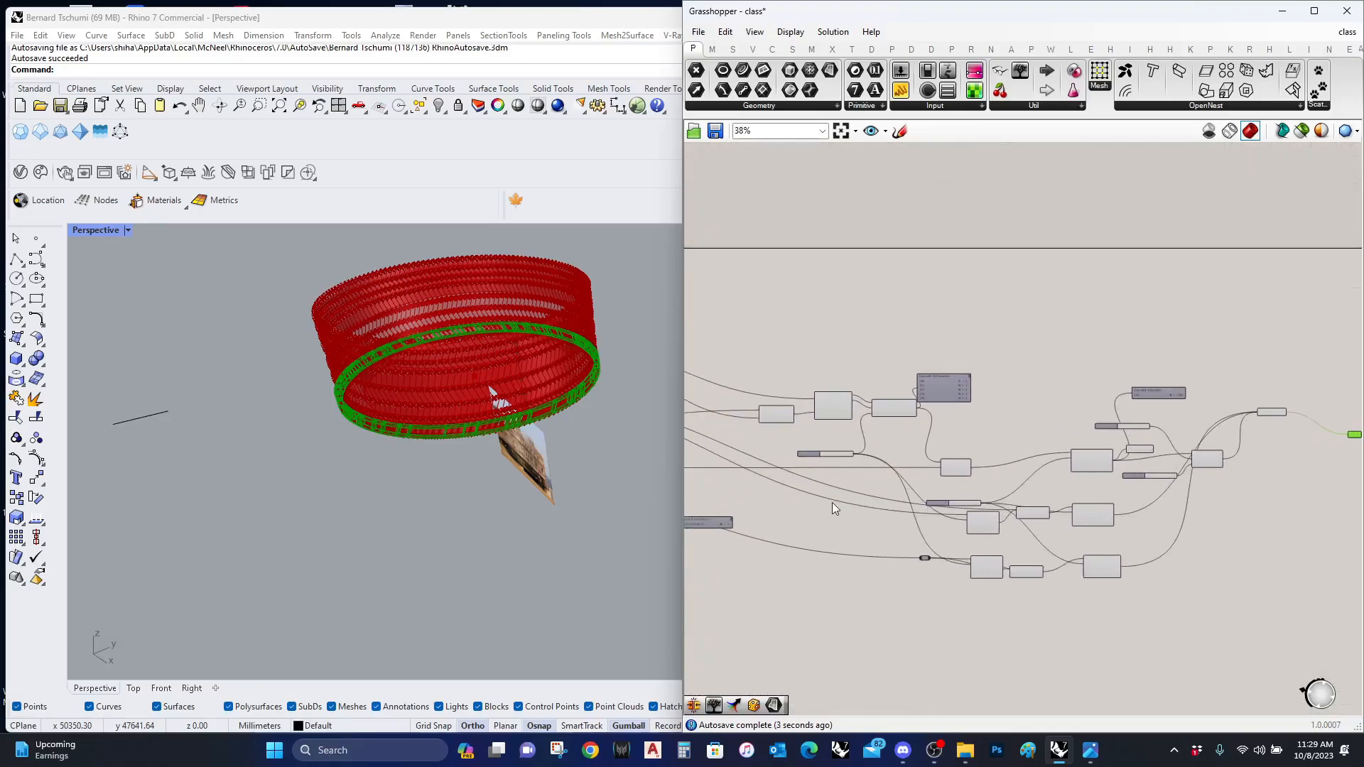
right_drag(821, 533, 1033, 531)
scroll(906, 504, up, 4)
scroll(910, 500, down, 3)
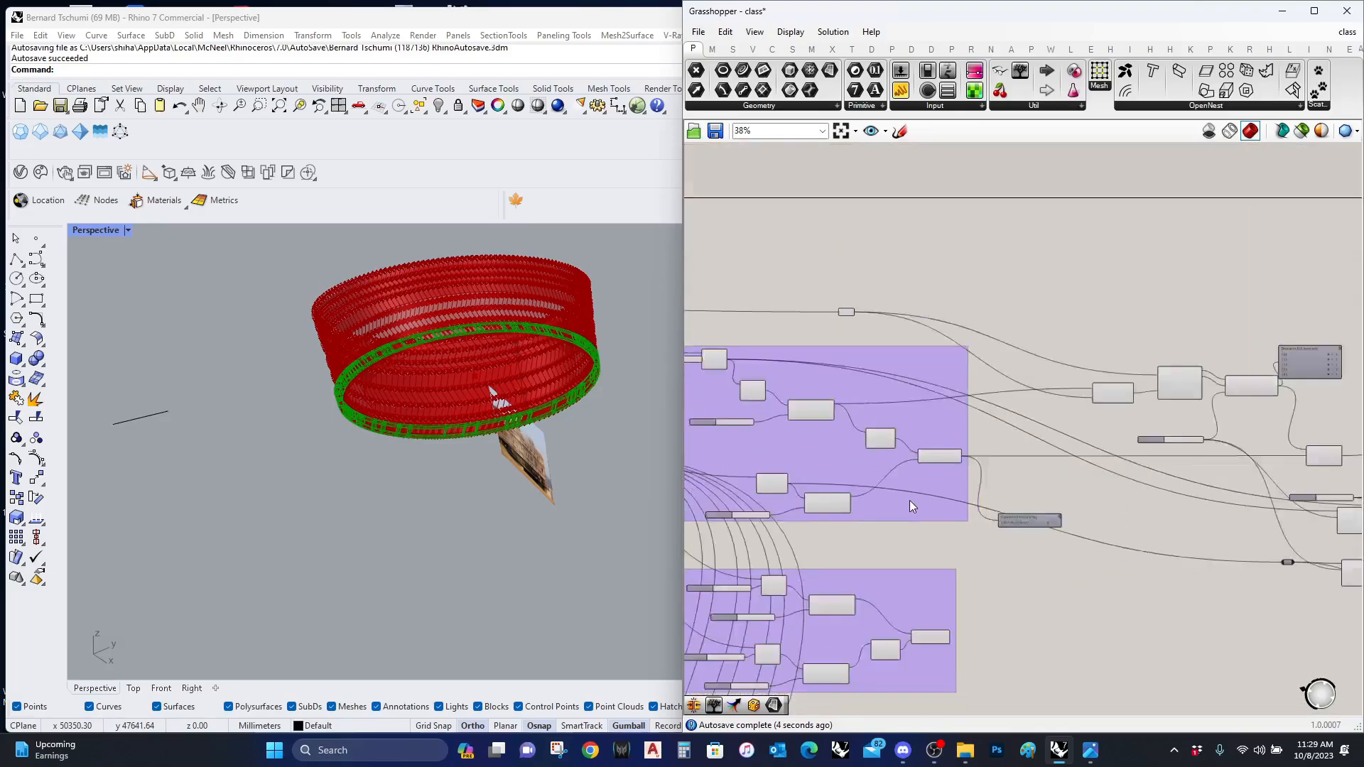
right_drag(1158, 545, 927, 505)
scroll(928, 505, down, 3)
drag(1196, 544, 844, 378)
scroll(924, 411, up, 3)
middle_click(948, 404)
click(943, 369)
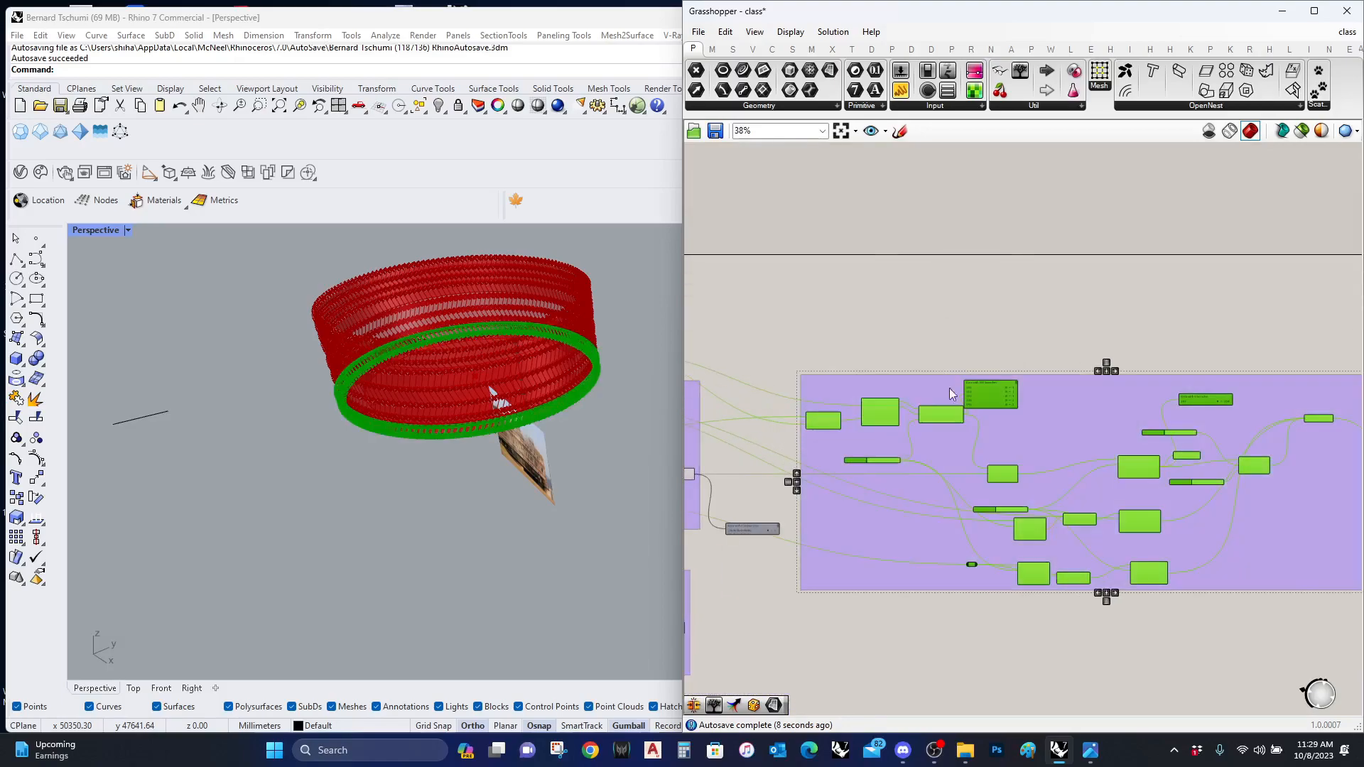
right_drag(1020, 538, 995, 537)
scroll(1205, 530, up, 3)
right_drag(1251, 521, 1104, 524)
scroll(1107, 521, down, 4)
click(1096, 530)
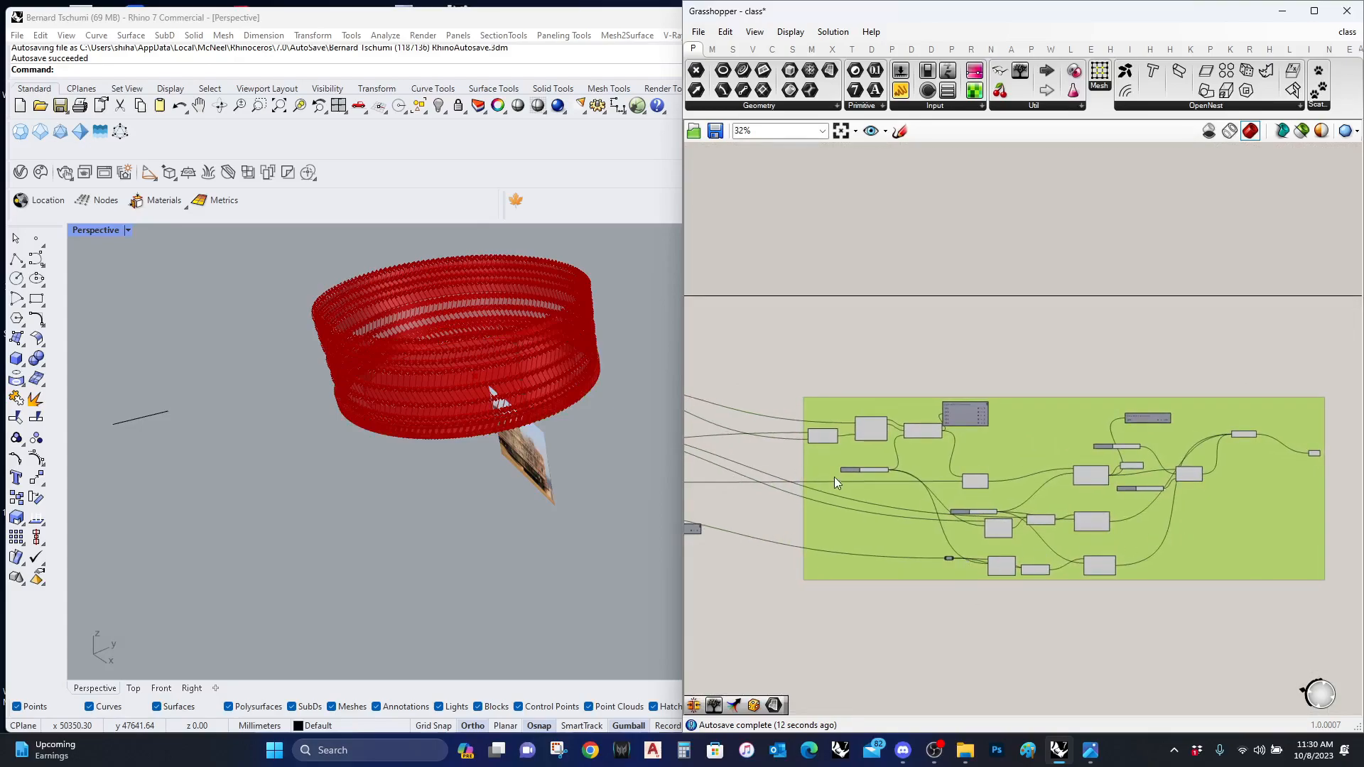
Step: Move the Surface parameter farther above the first facade-line group and put it in its own group
right_drag(746, 488, 1097, 484)
scroll(805, 487, up, 4)
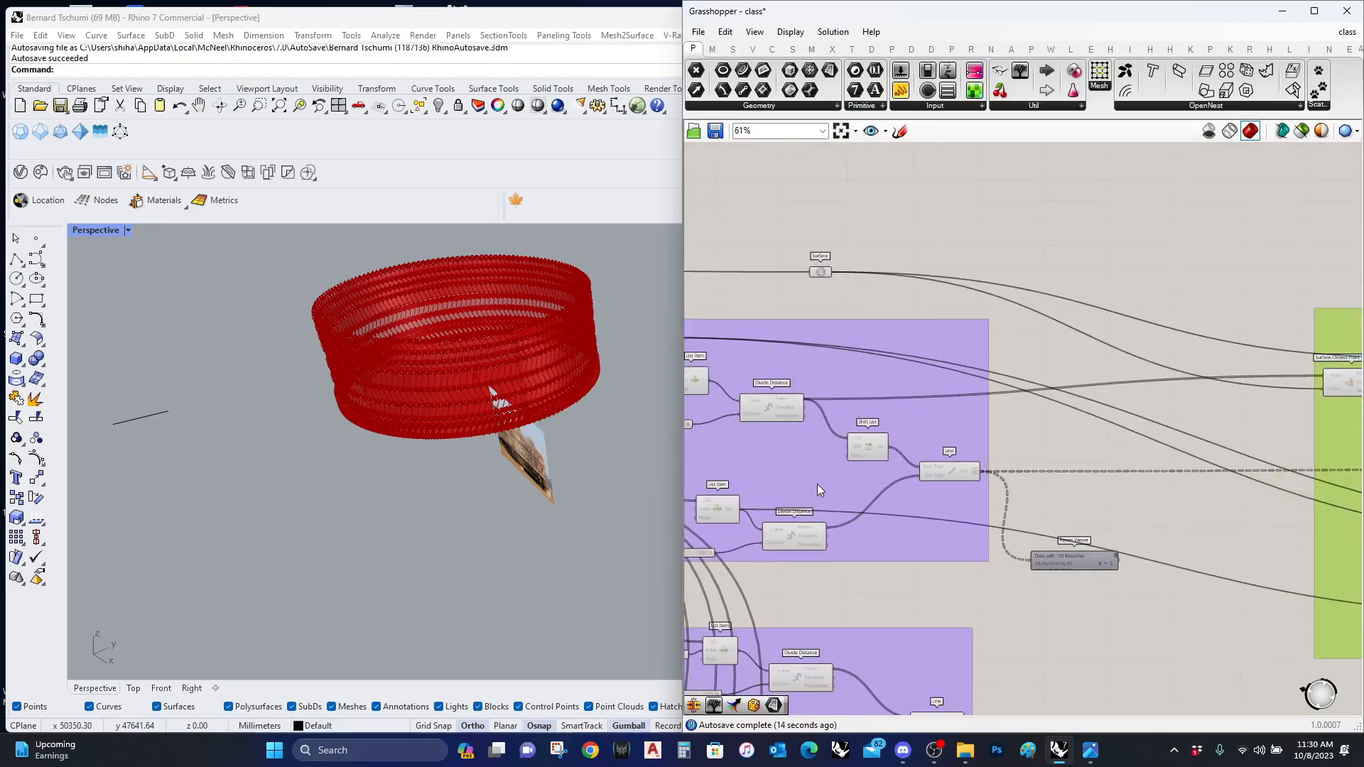
drag(818, 326, 859, 214)
middle_click(858, 215)
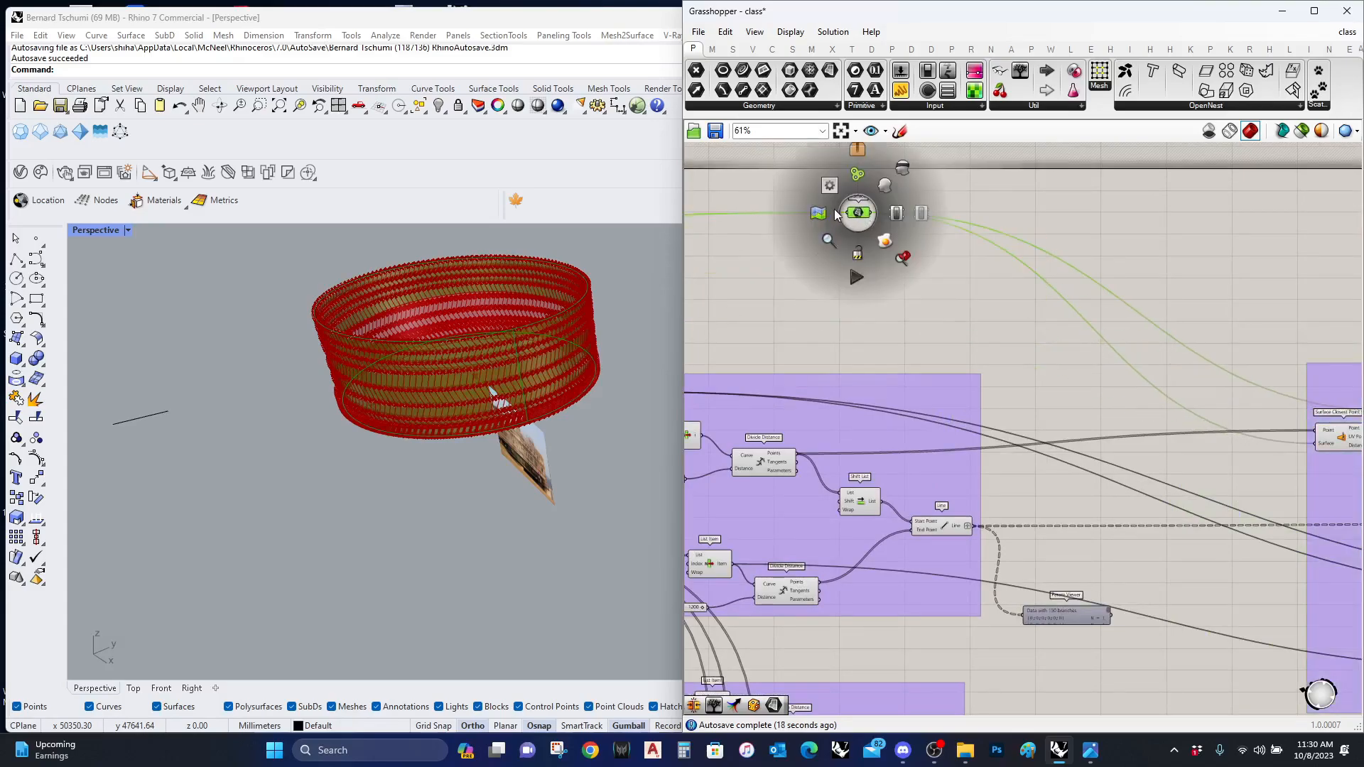
click(899, 302)
right_drag(908, 279, 911, 325)
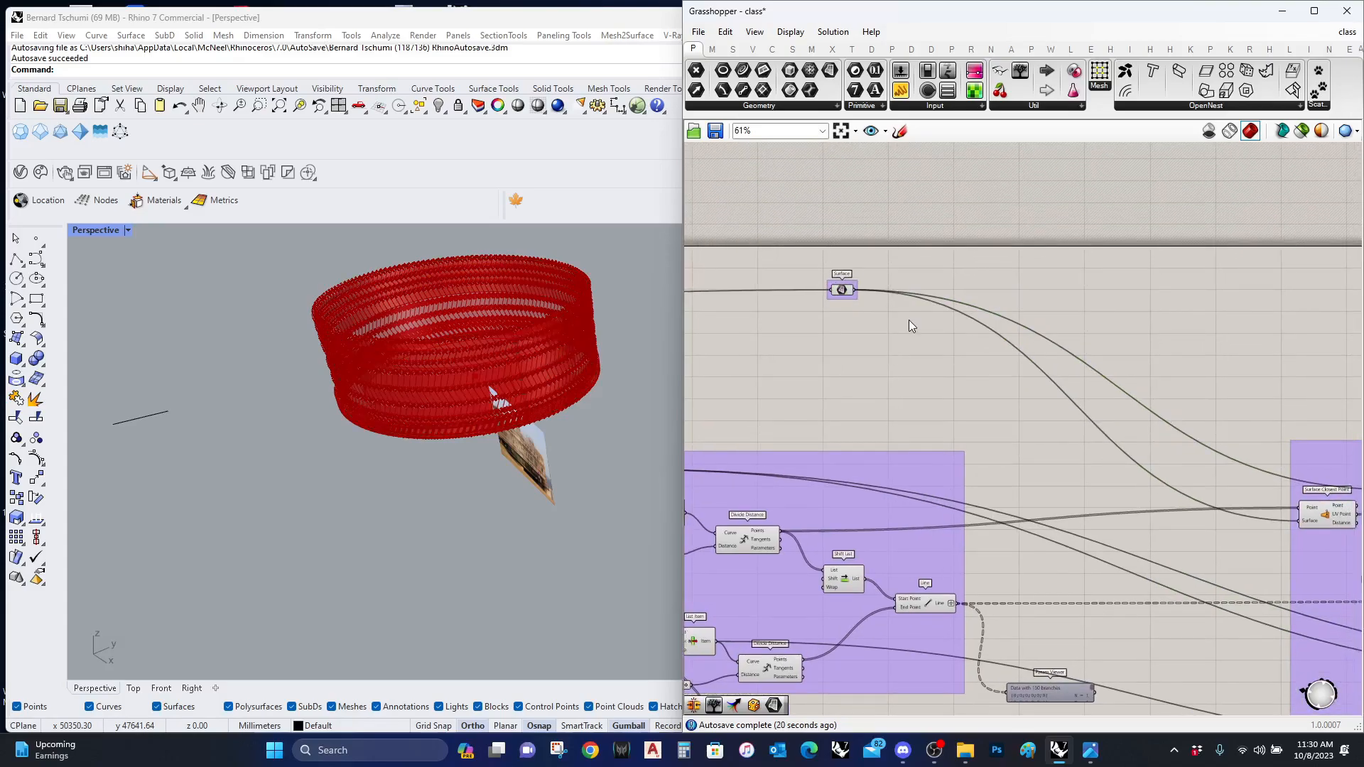
Step: Add a Scribble reading "Surface" above the Surface parameter and enlarge its text size
click(1059, 107)
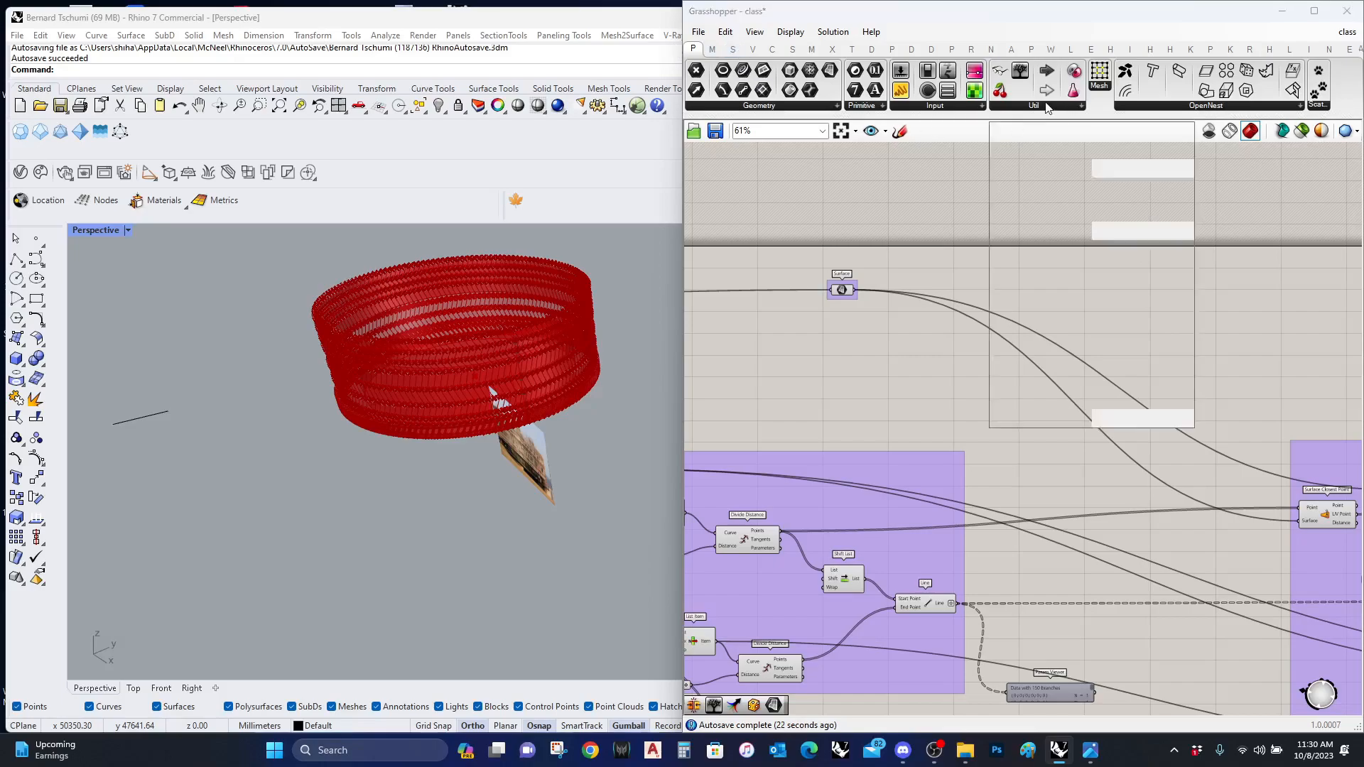
click(1071, 168)
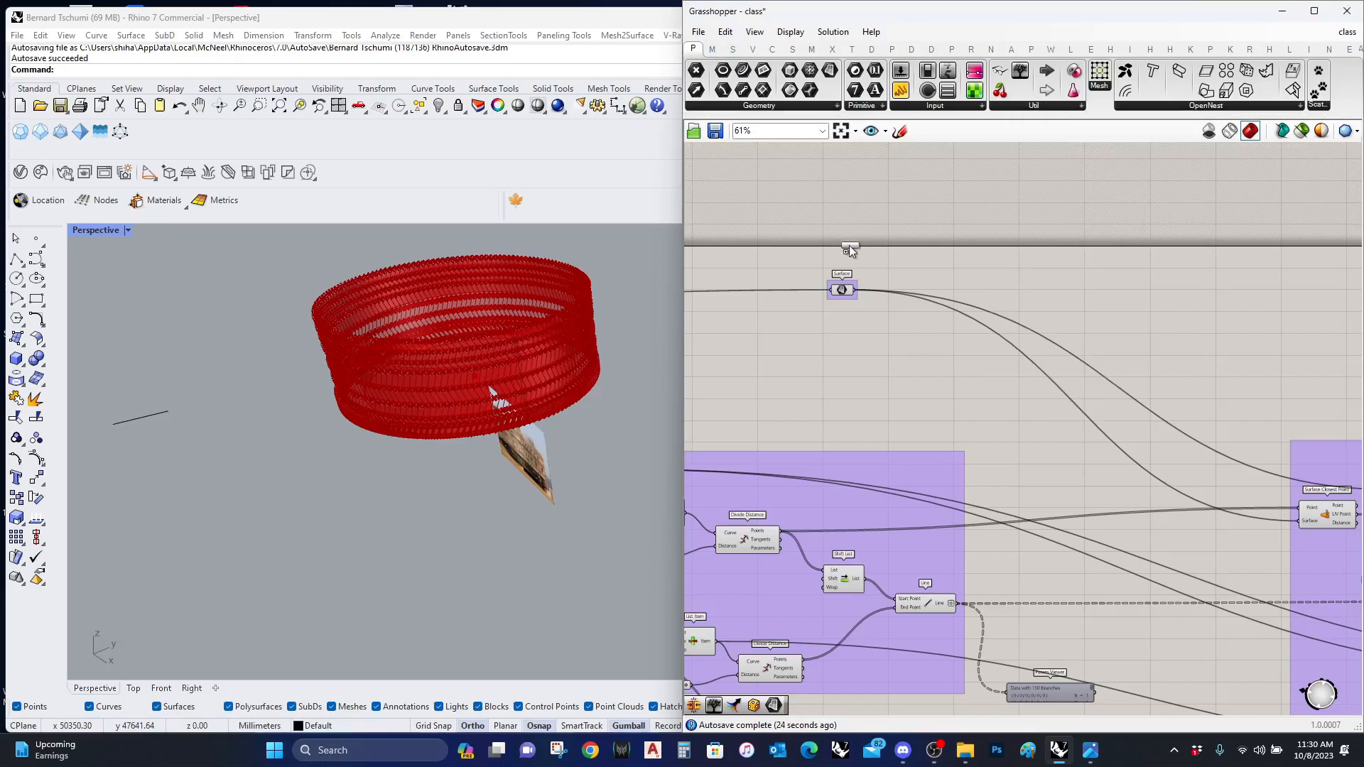
click(816, 262)
double_click(813, 263)
text(Surface)
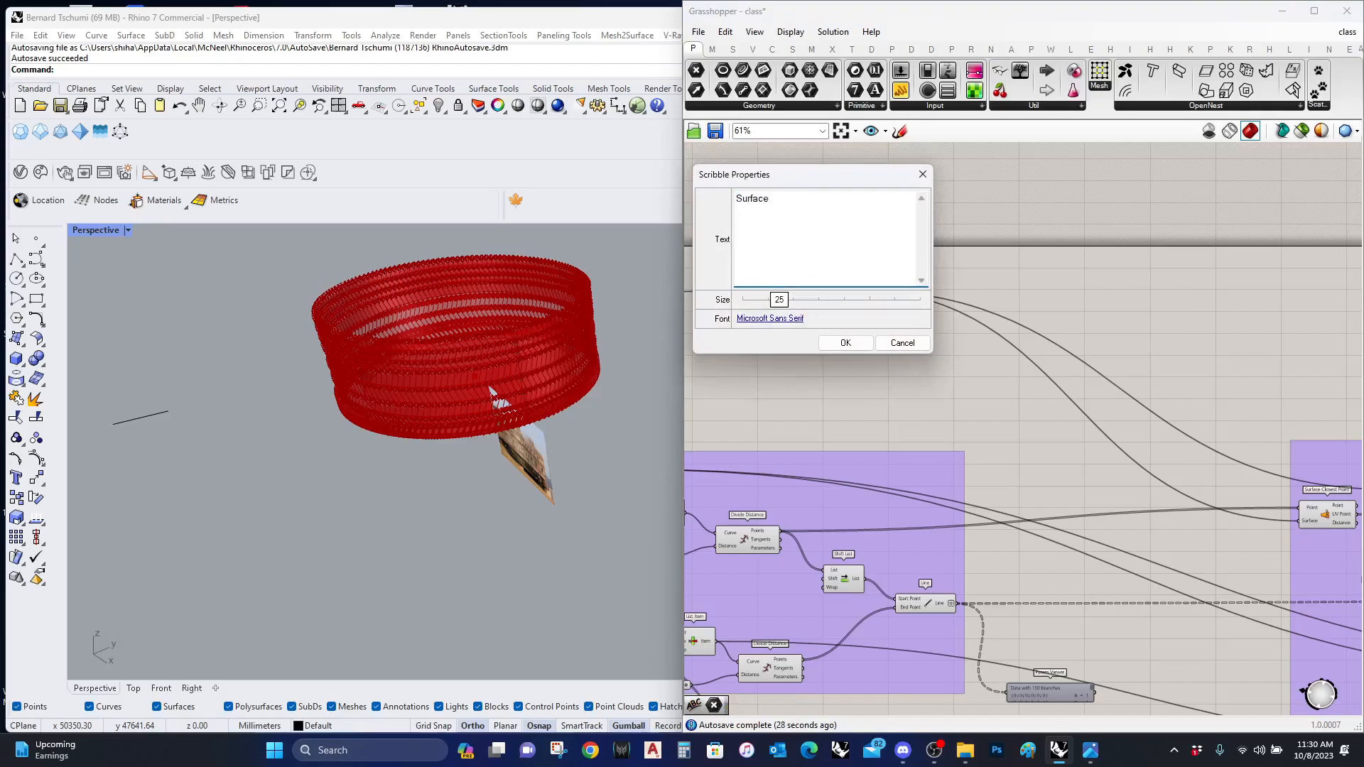
mouse_move(780, 300)
mouse_down()
mouse_move(876, 299)
mouse_move(908, 258)
mouse_up()
click(845, 342)
Step: Group the Surface scribble together with the Surface parameter
mouse_move(941, 350)
mouse_down()
mouse_move(916, 313)
mouse_move(775, 230)
mouse_up()
middle_click(850, 280)
click(849, 240)
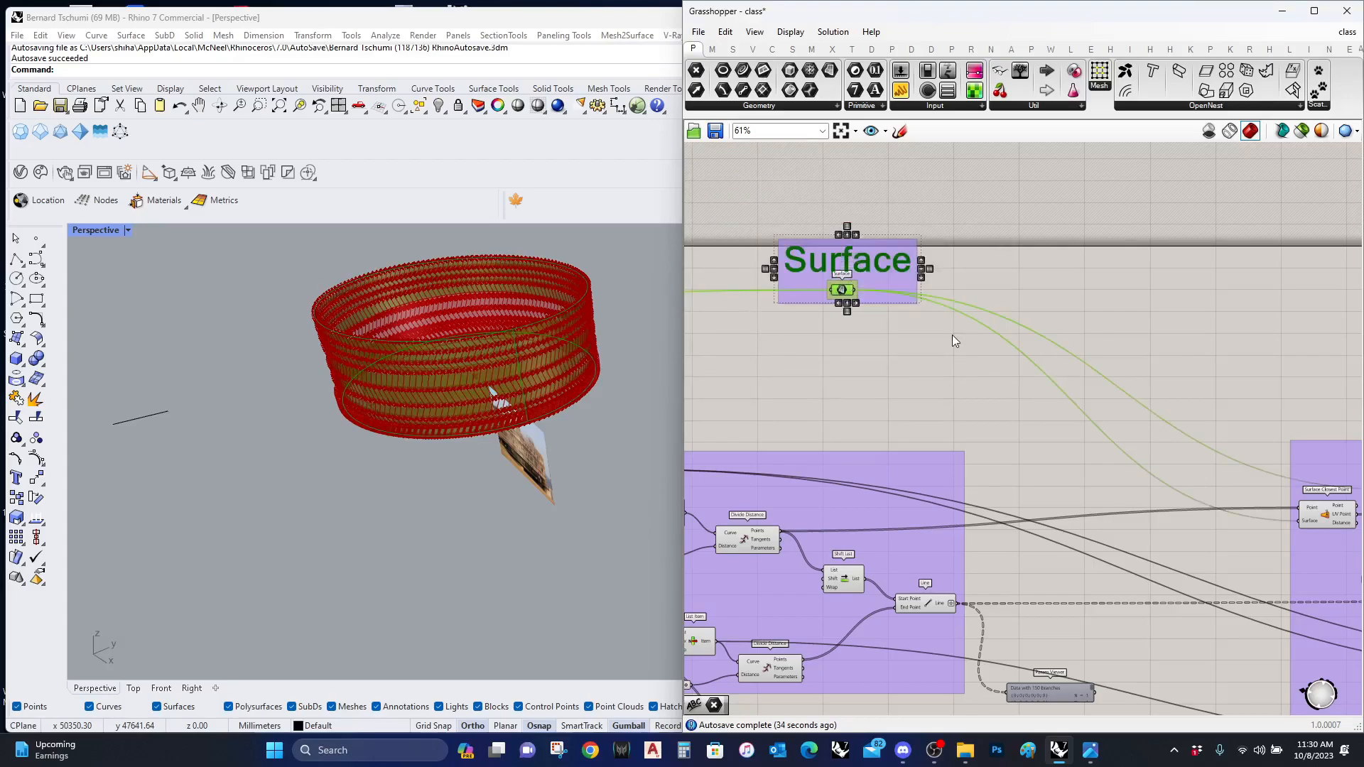
Step: Examine the first facade-line group's Line and List Item components and trace which outputs feed the offset-surface group
scroll(954, 339, down, 5)
scroll(962, 447, up, 6)
click(889, 390)
scroll(986, 378, down, 3)
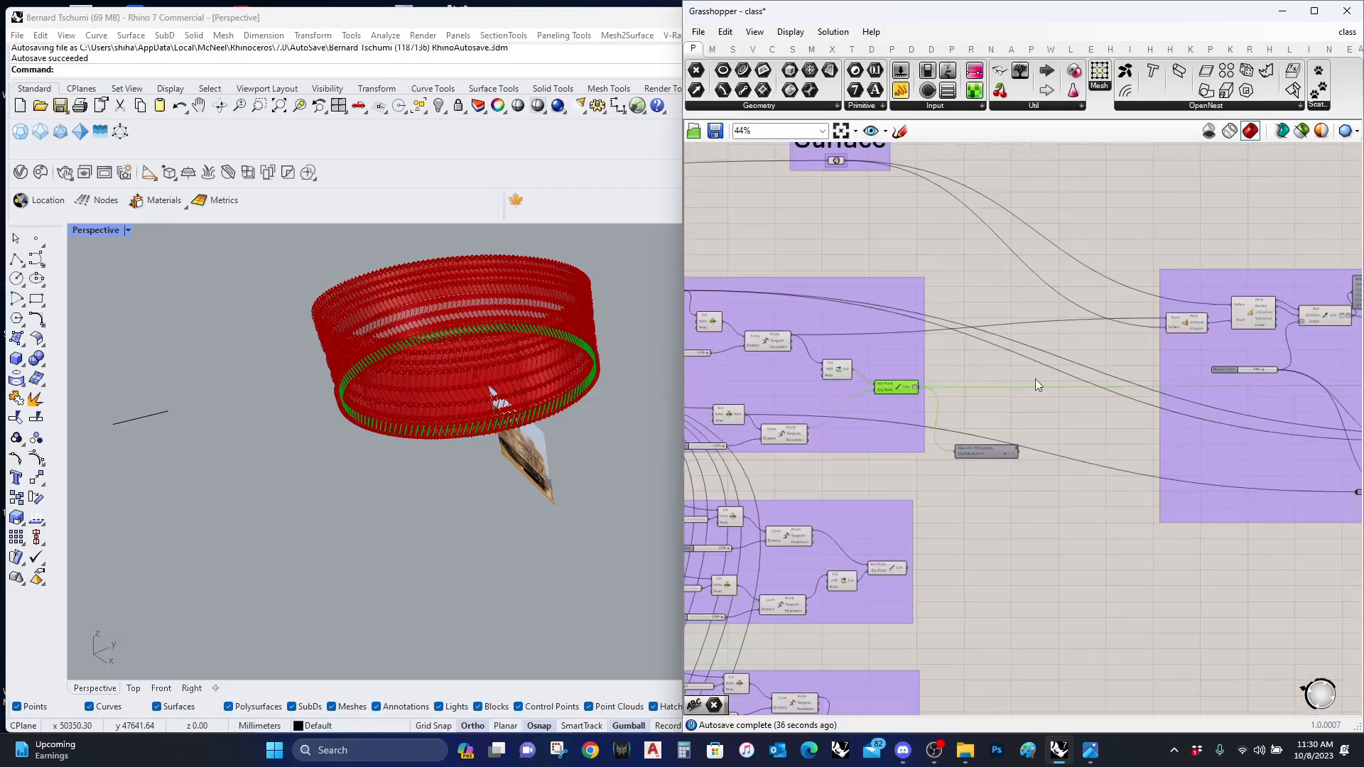
scroll(877, 386, up, 4)
scroll(848, 362, up, 4)
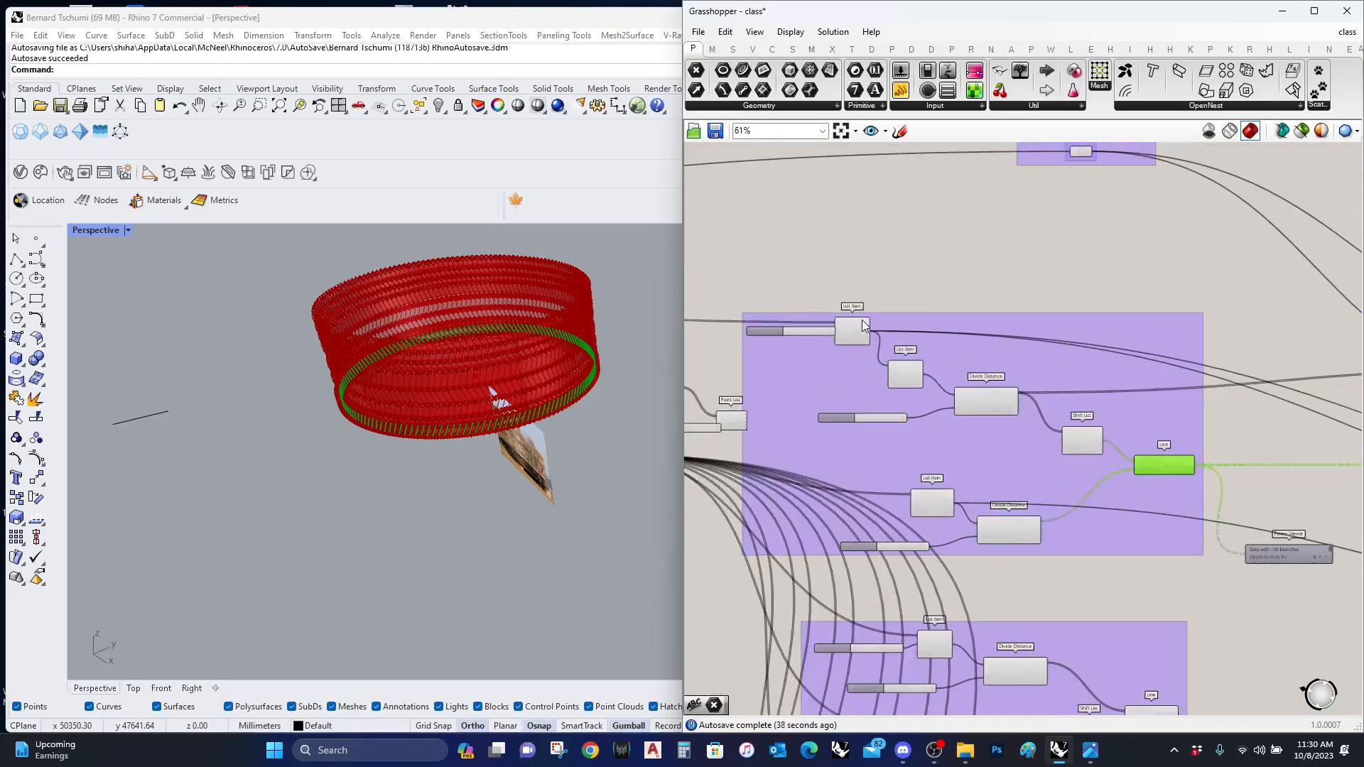
click(859, 302)
scroll(1183, 472, down, 5)
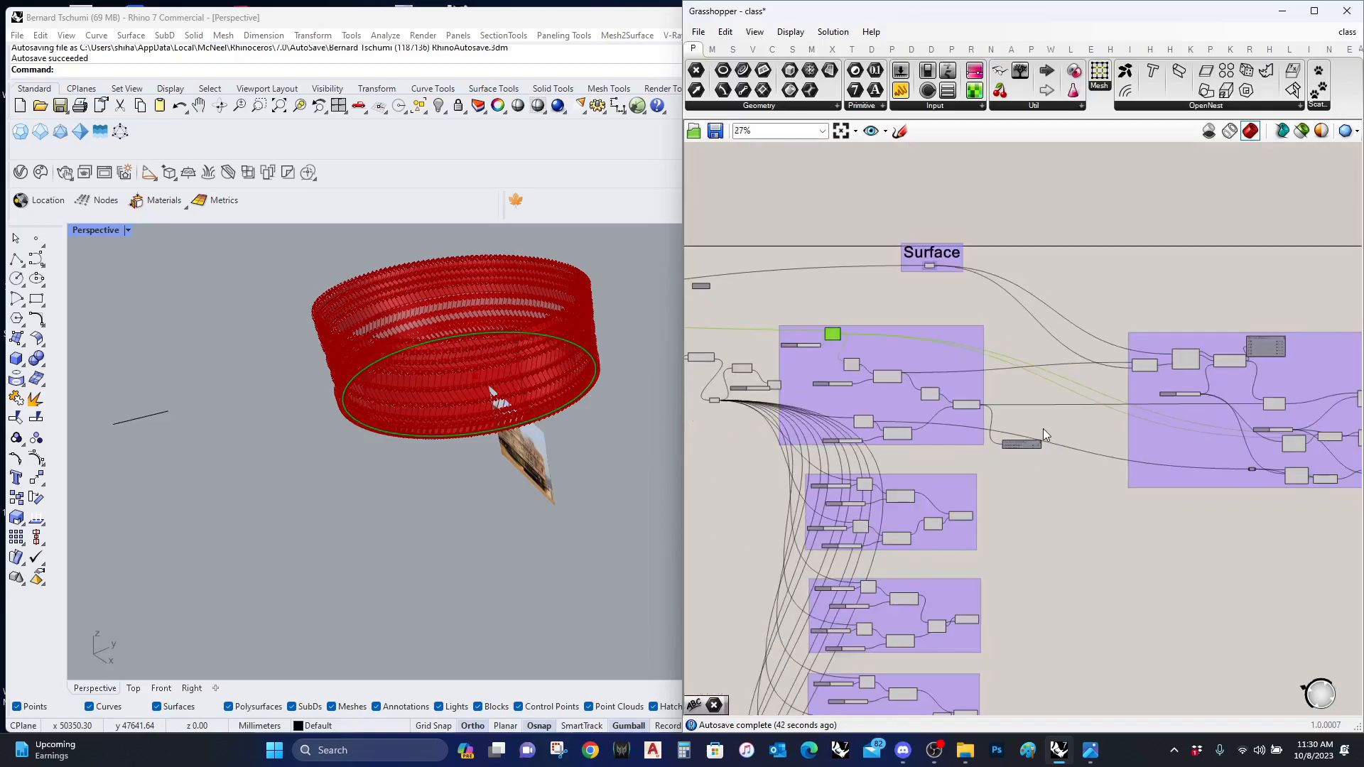
scroll(869, 370, up, 4)
click(862, 450)
scroll(829, 320, up, 2)
click(837, 271)
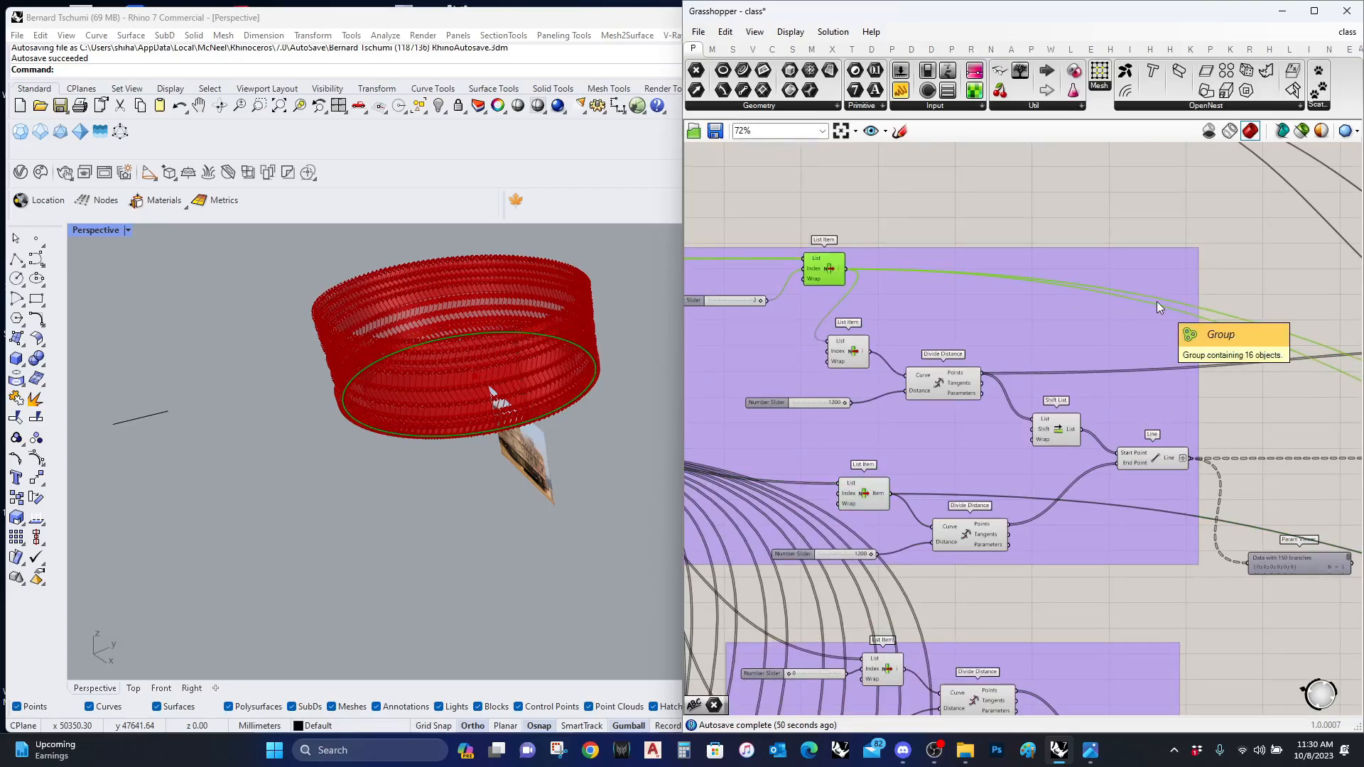
Step: Trace the wires feeding the offset-surface group's Offset Curve and surface inputs back to the List Item and Surface parameter
scroll(1200, 322, down, 1)
scroll(1022, 475, down, 3)
right_drag(1350, 521, 1064, 472)
scroll(1154, 503, up, 3)
scroll(1195, 502, down, 1)
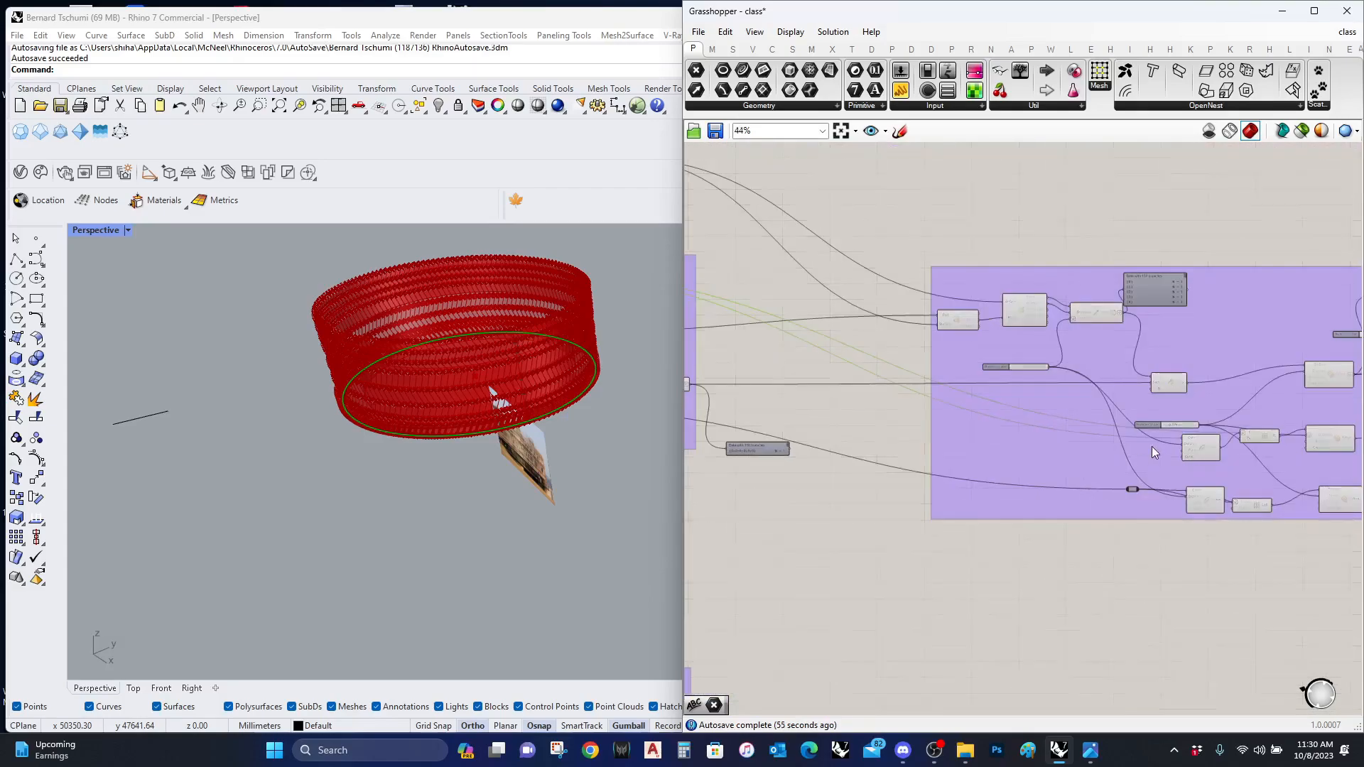
scroll(1149, 446, up, 4)
click(1178, 495)
right_drag(1036, 471, 1218, 508)
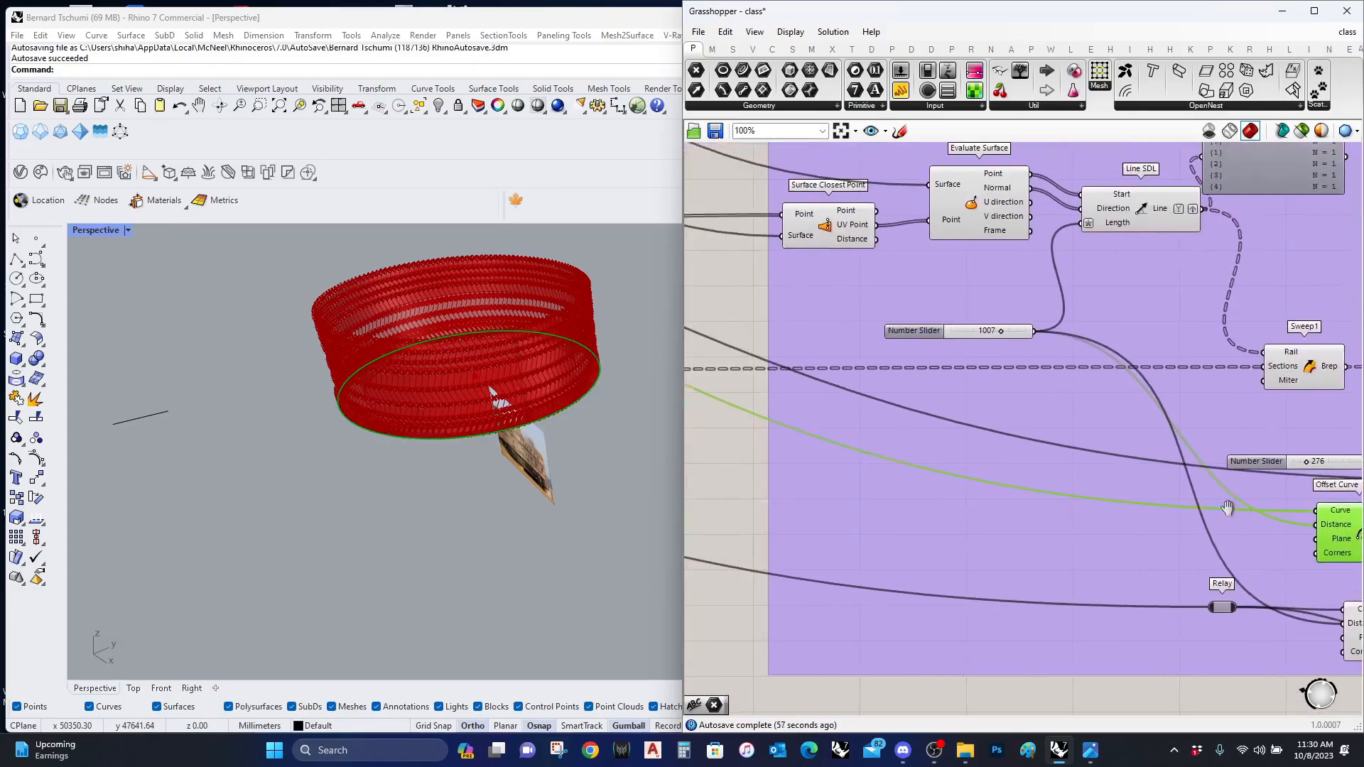
scroll(1224, 509, down, 6)
scroll(847, 295, up, 3)
drag(857, 310, 827, 315)
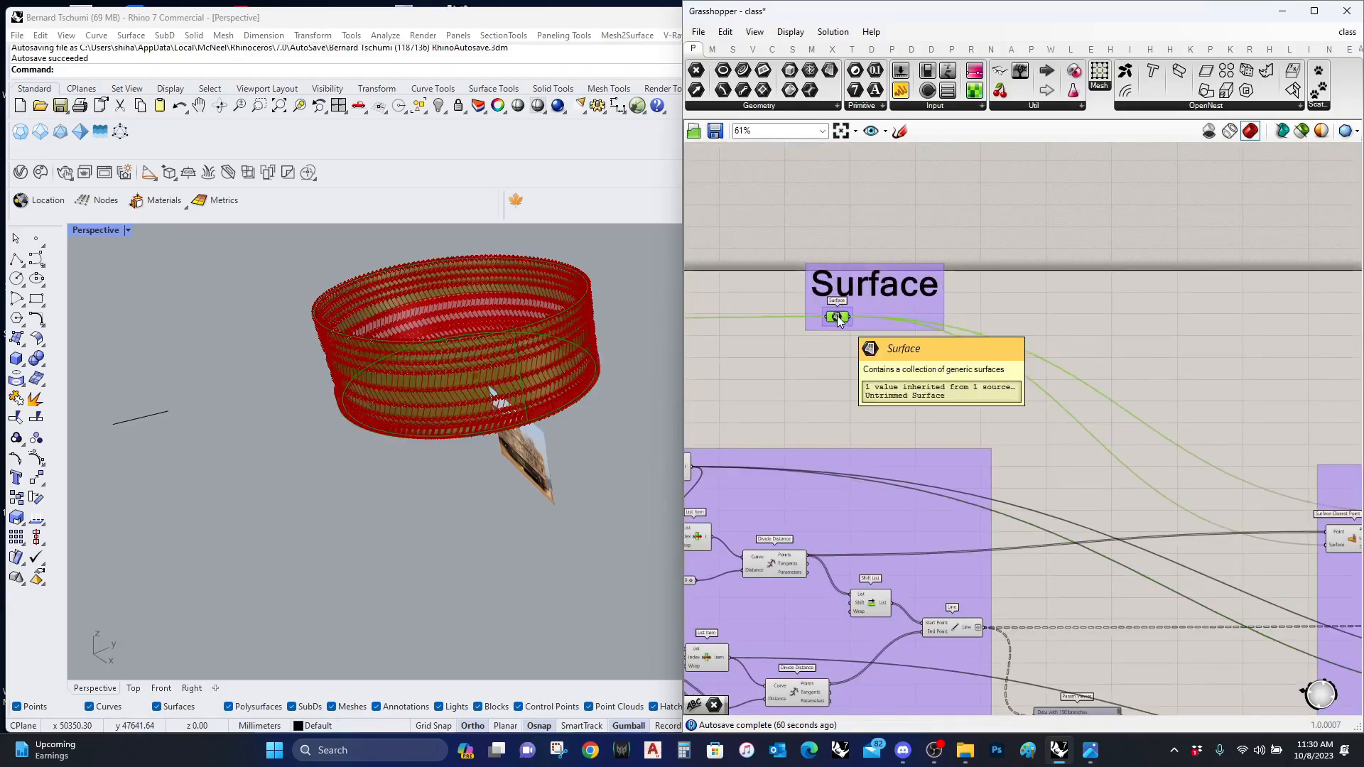
scroll(997, 447, down, 4)
scroll(1041, 546, down, 1)
Step: Duplicate all components of the offset-surface group and place the copy below the original group
right_drag(1218, 587, 945, 473)
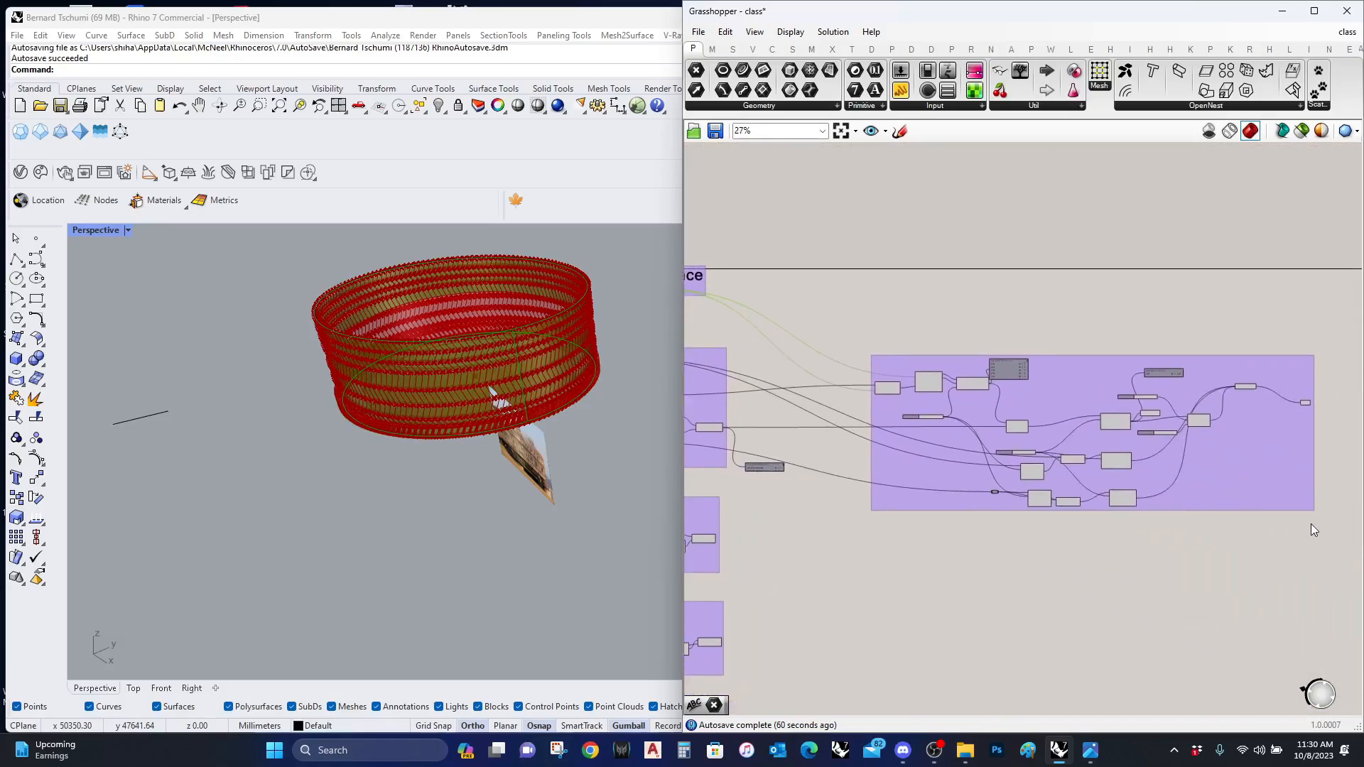
drag(1347, 549, 889, 331)
drag(918, 498, 955, 485)
scroll(1163, 509, down, 3)
scroll(1163, 497, up, 2)
drag(1289, 483, 897, 296)
right_drag(998, 458, 1084, 321)
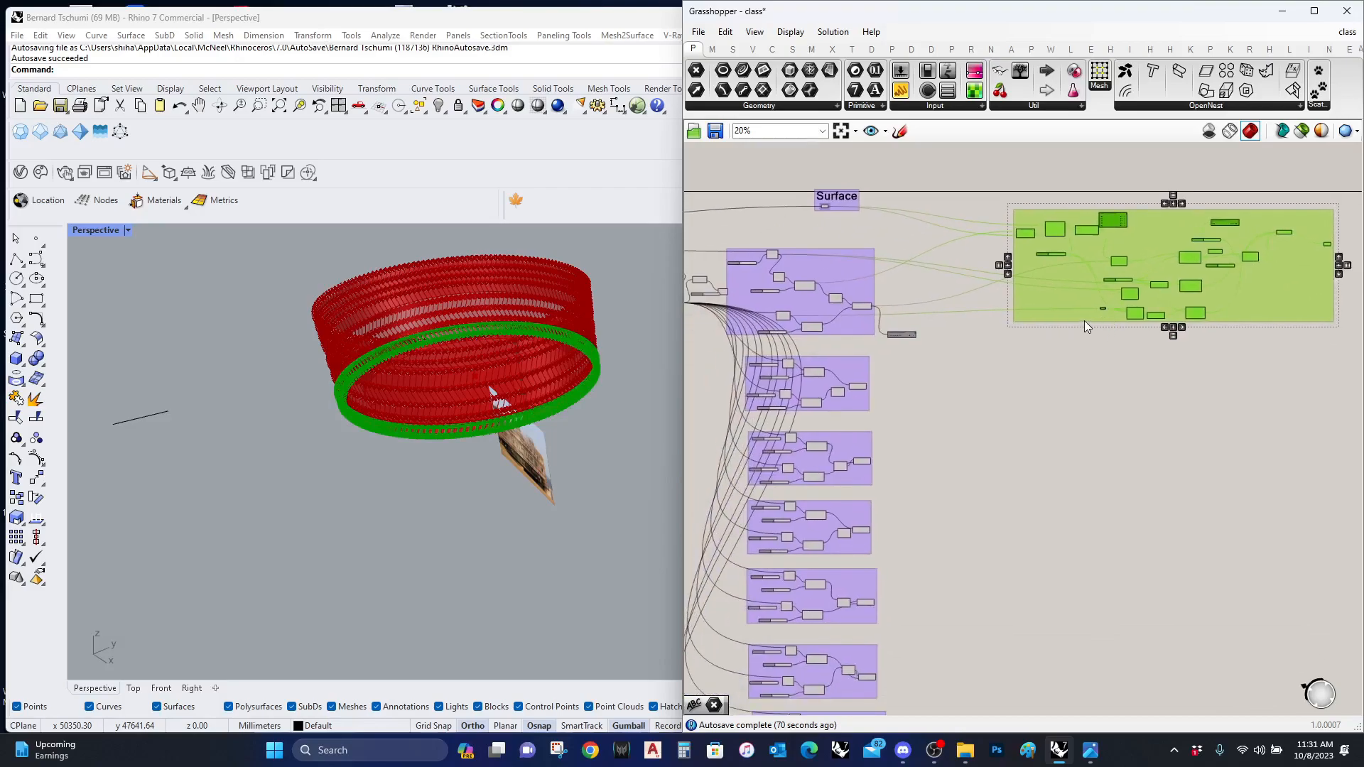
drag(1088, 315, 1115, 496)
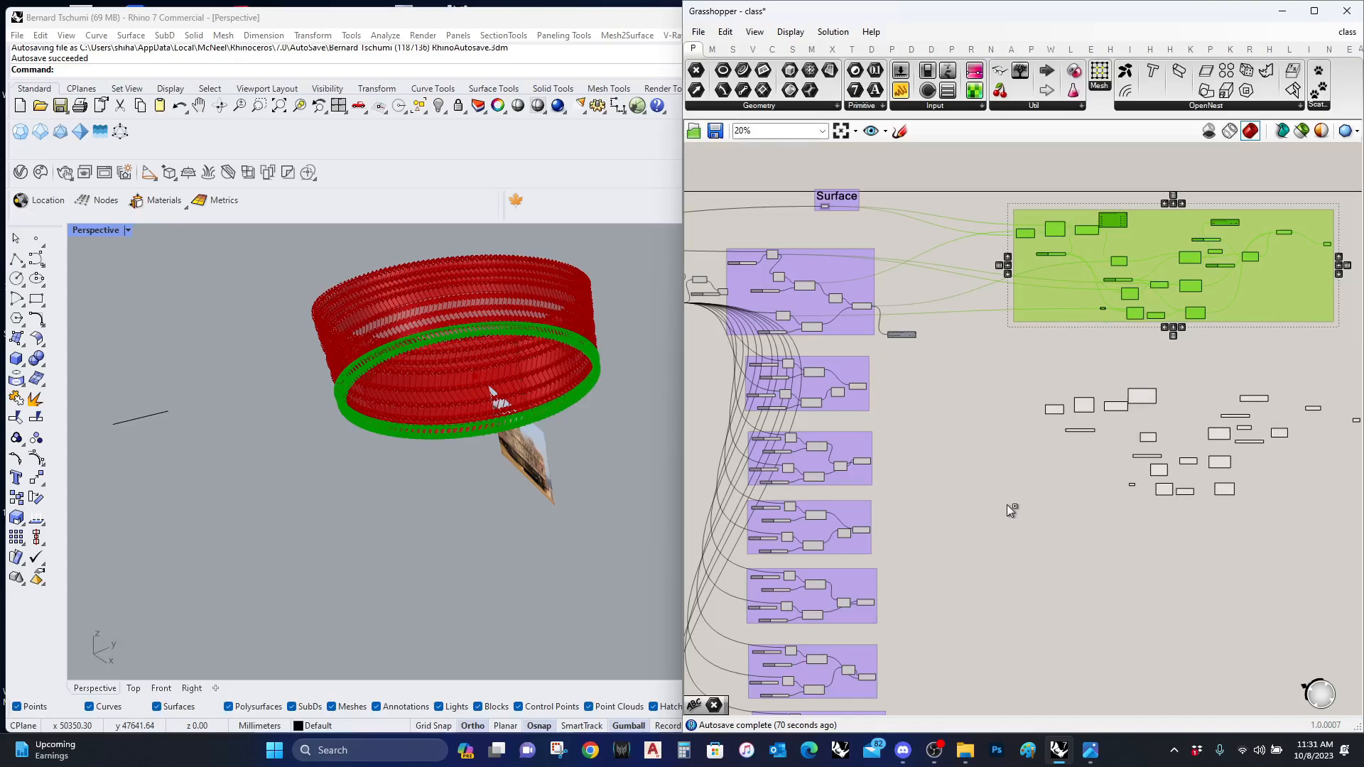
drag(1007, 504, 1007, 504)
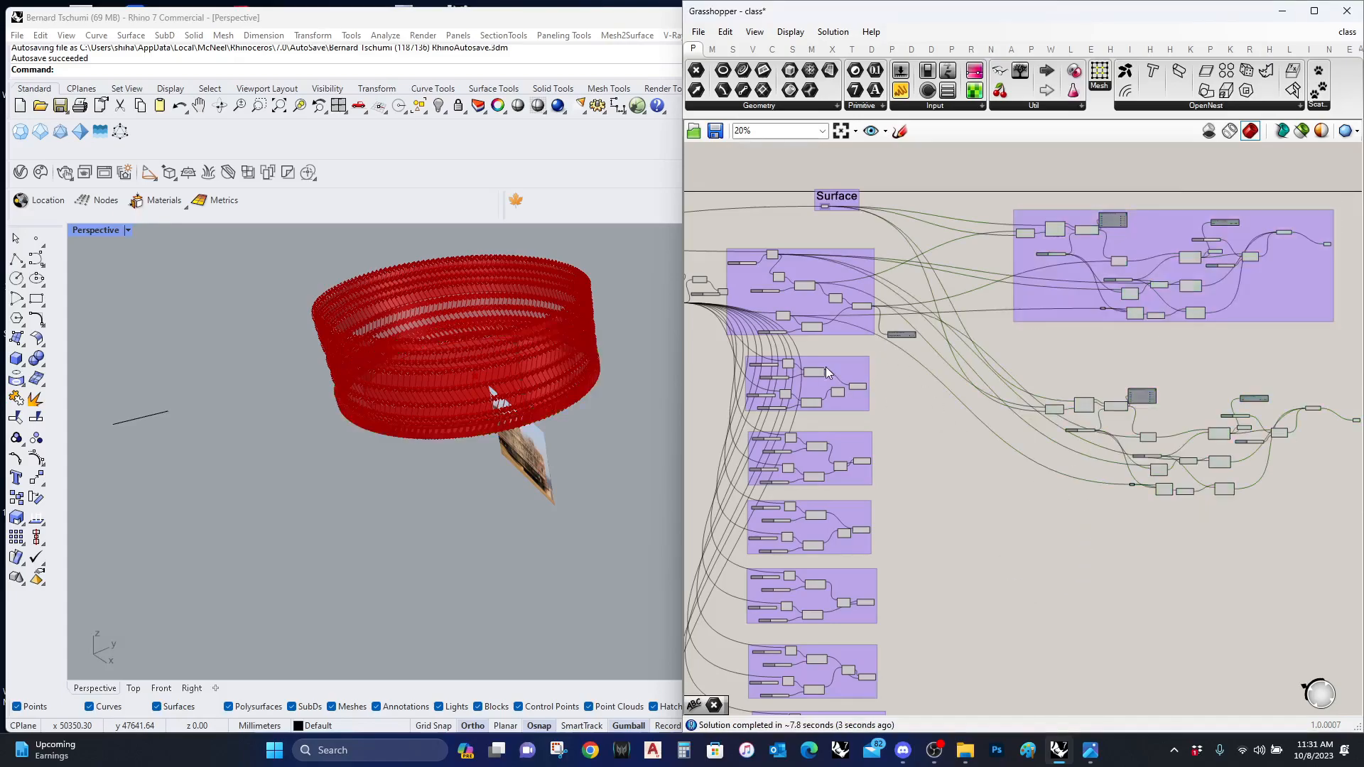
Step: Group the duplicated offset-surface components together
scroll(824, 368, up, 6)
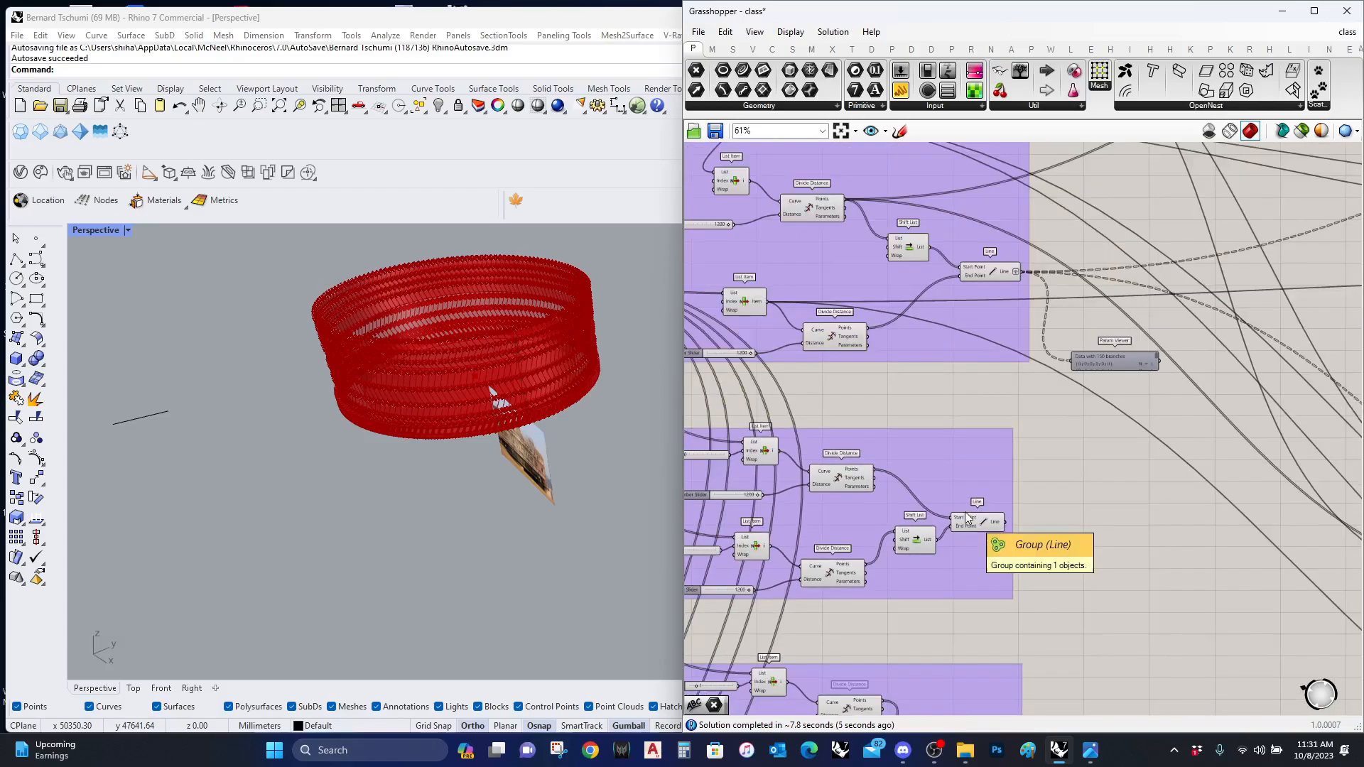
scroll(988, 433, down, 4)
right_drag(1205, 434, 1058, 405)
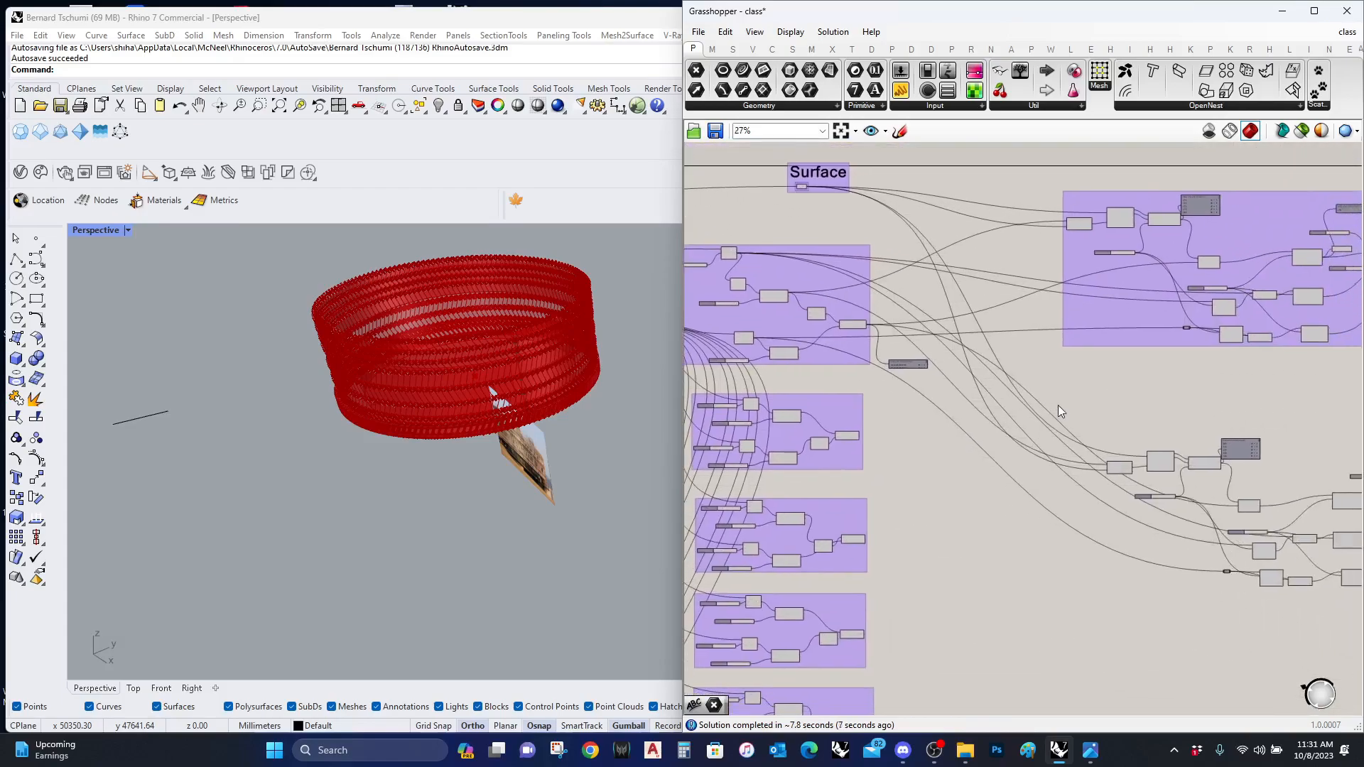
right_drag(1239, 513, 998, 466)
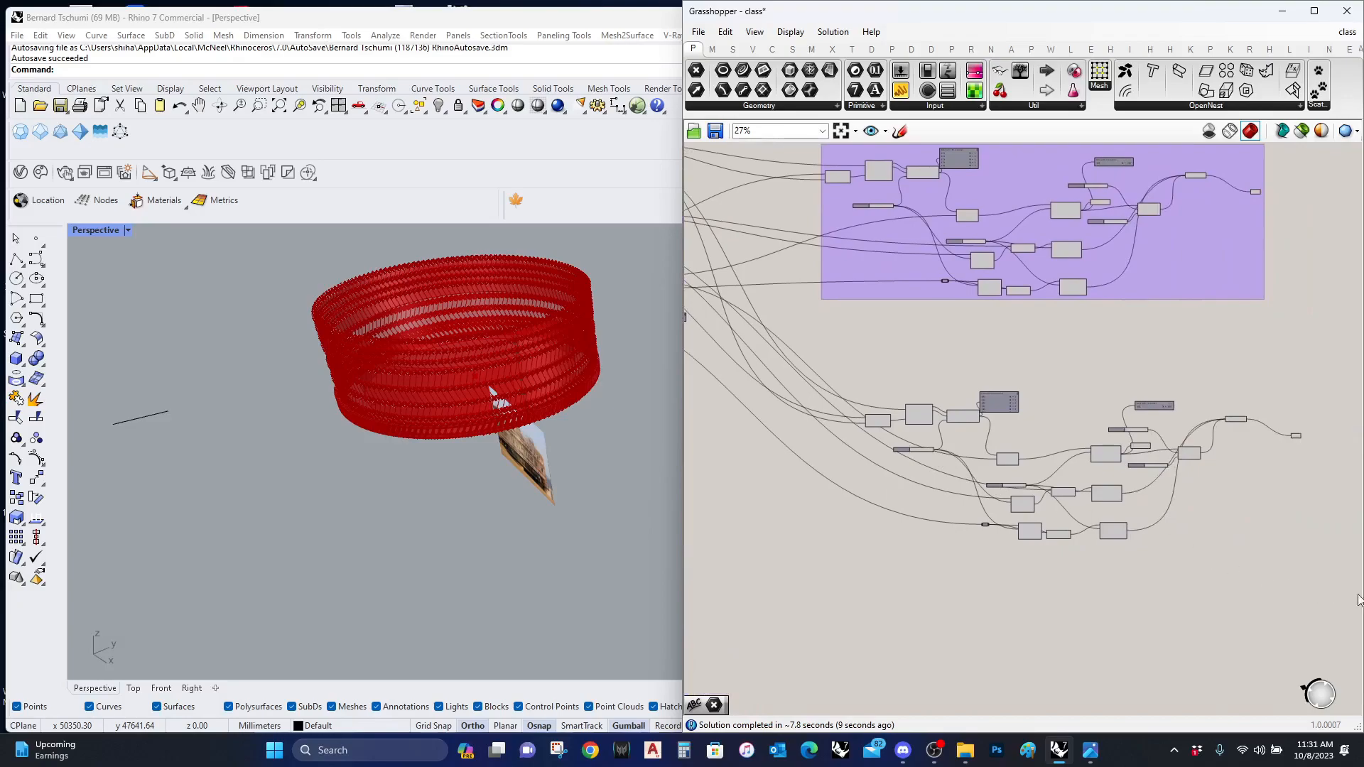
drag(1321, 572, 901, 367)
middle_click(901, 367)
click(893, 345)
Step: Examine the wires entering the copied group and compare their sources with the first and second facade-line groups
right_drag(893, 346, 1002, 419)
scroll(1107, 446, up, 5)
scroll(1159, 432, down, 3)
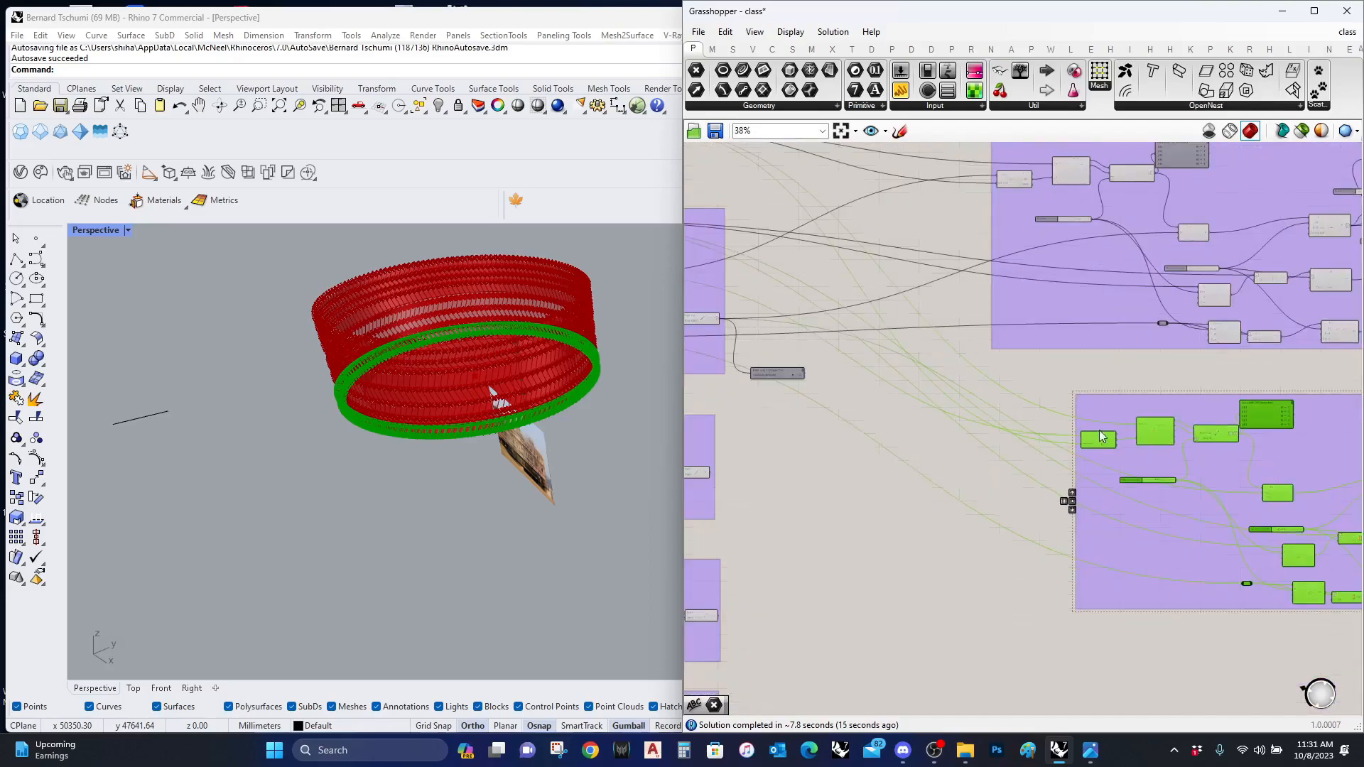
scroll(1216, 471, down, 2)
scroll(1219, 455, up, 3)
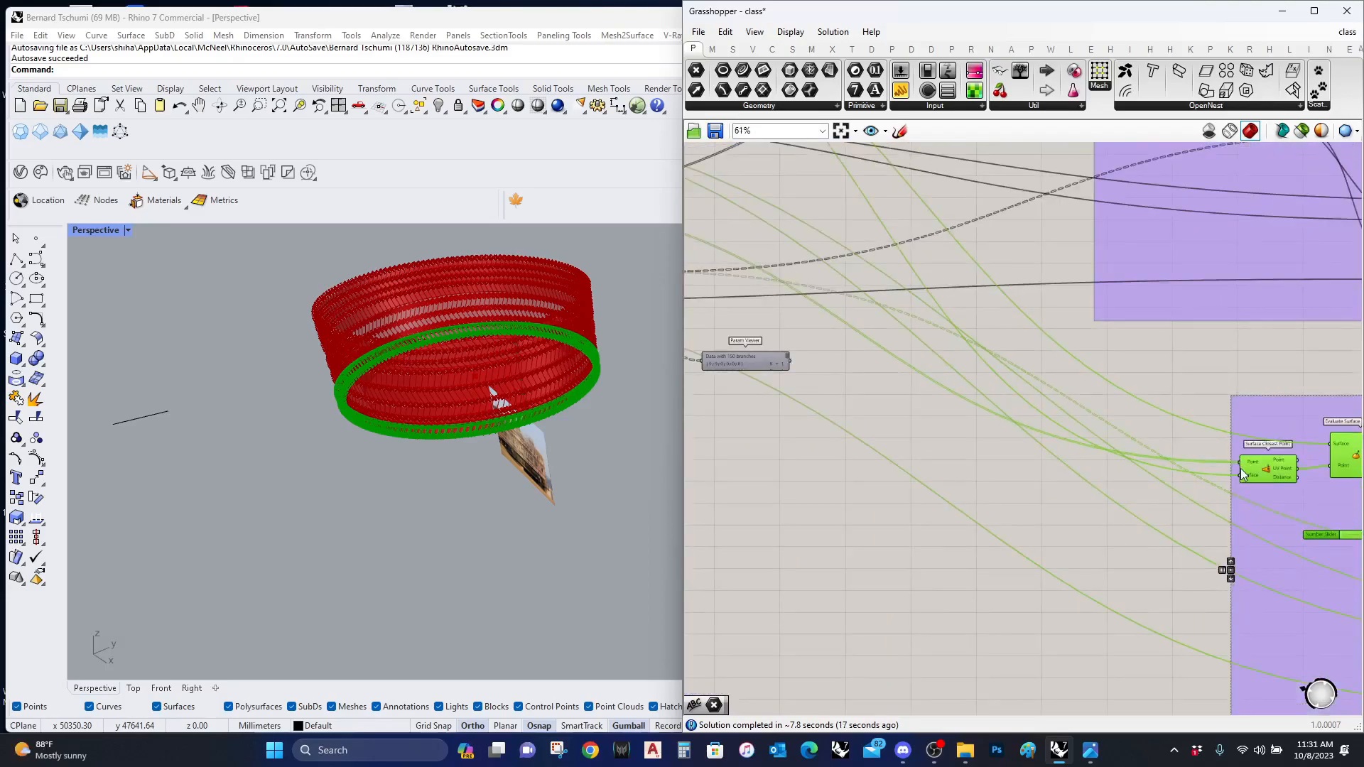
scroll(1226, 470, down, 2)
right_drag(983, 373, 1042, 394)
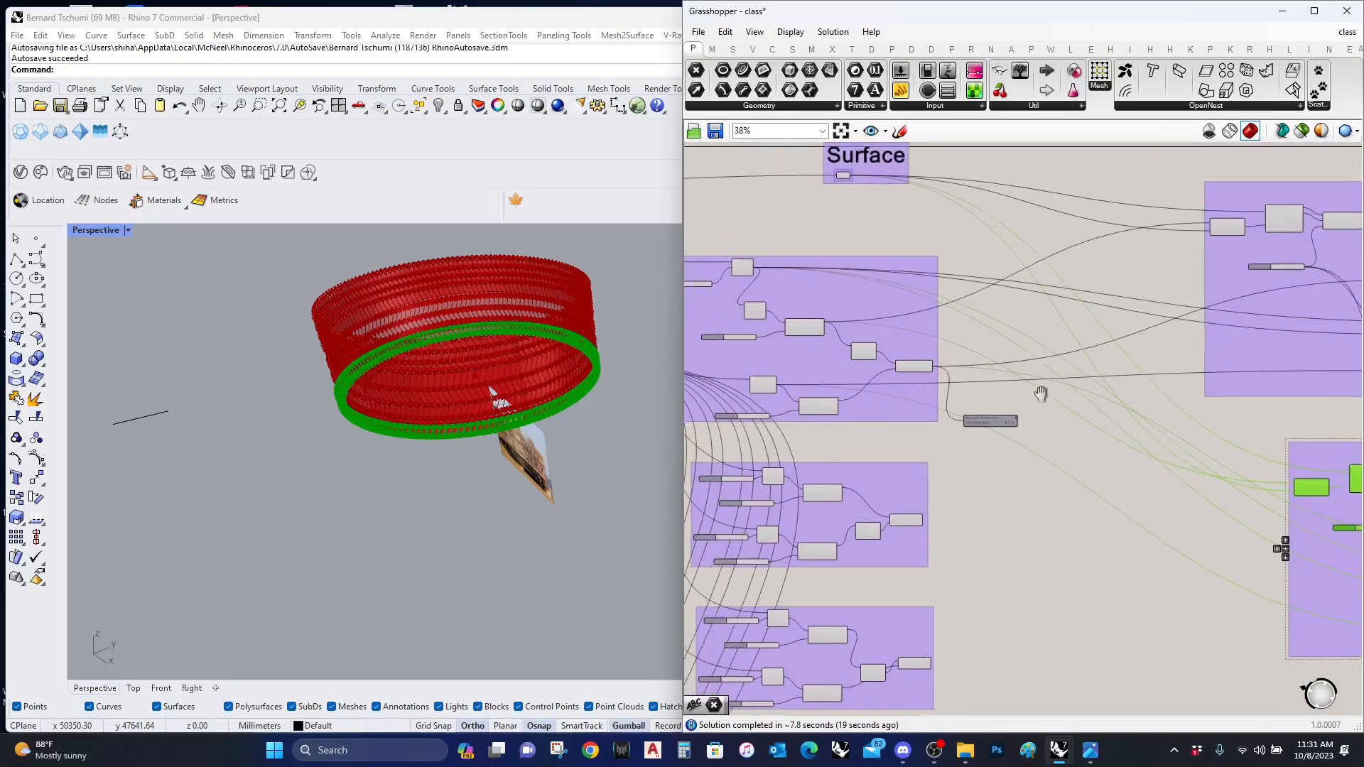
scroll(776, 490, up, 1)
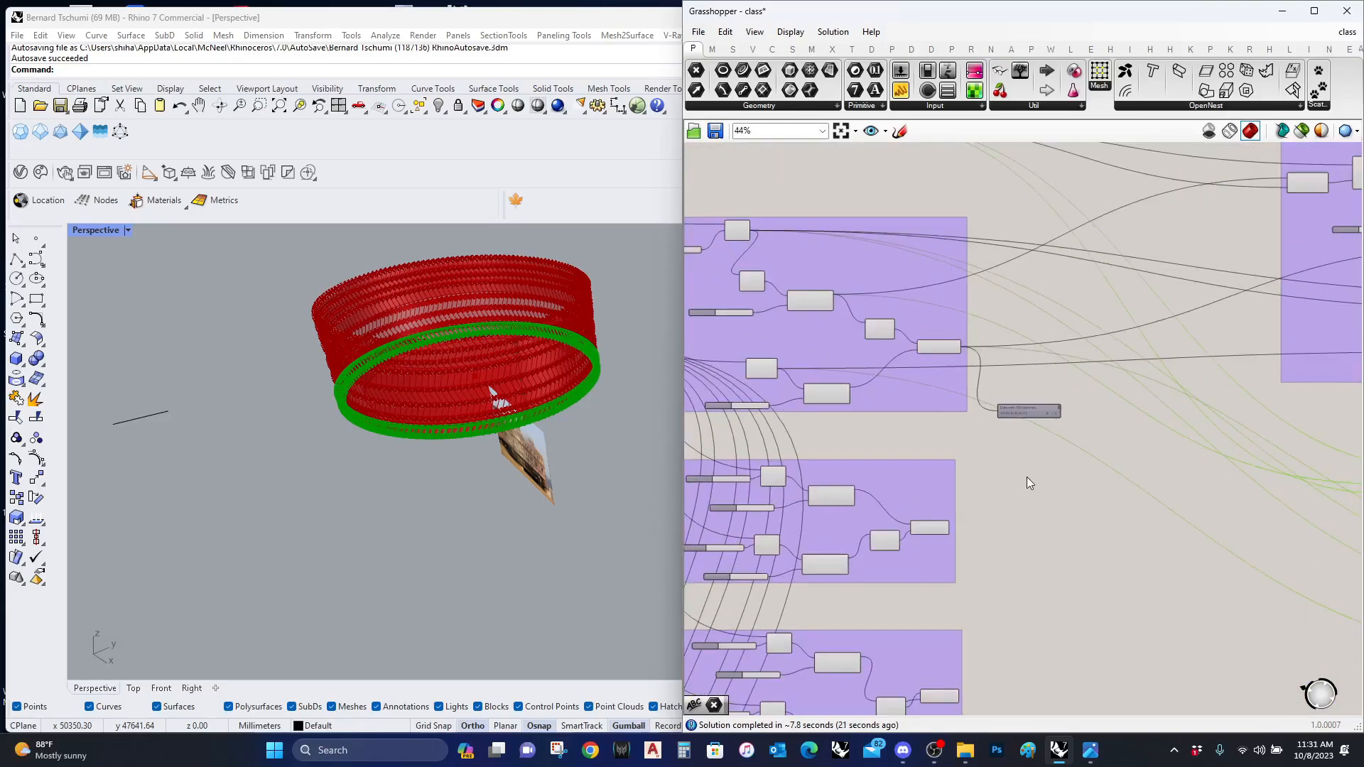
scroll(1028, 478, down, 1)
right_drag(1070, 479, 946, 395)
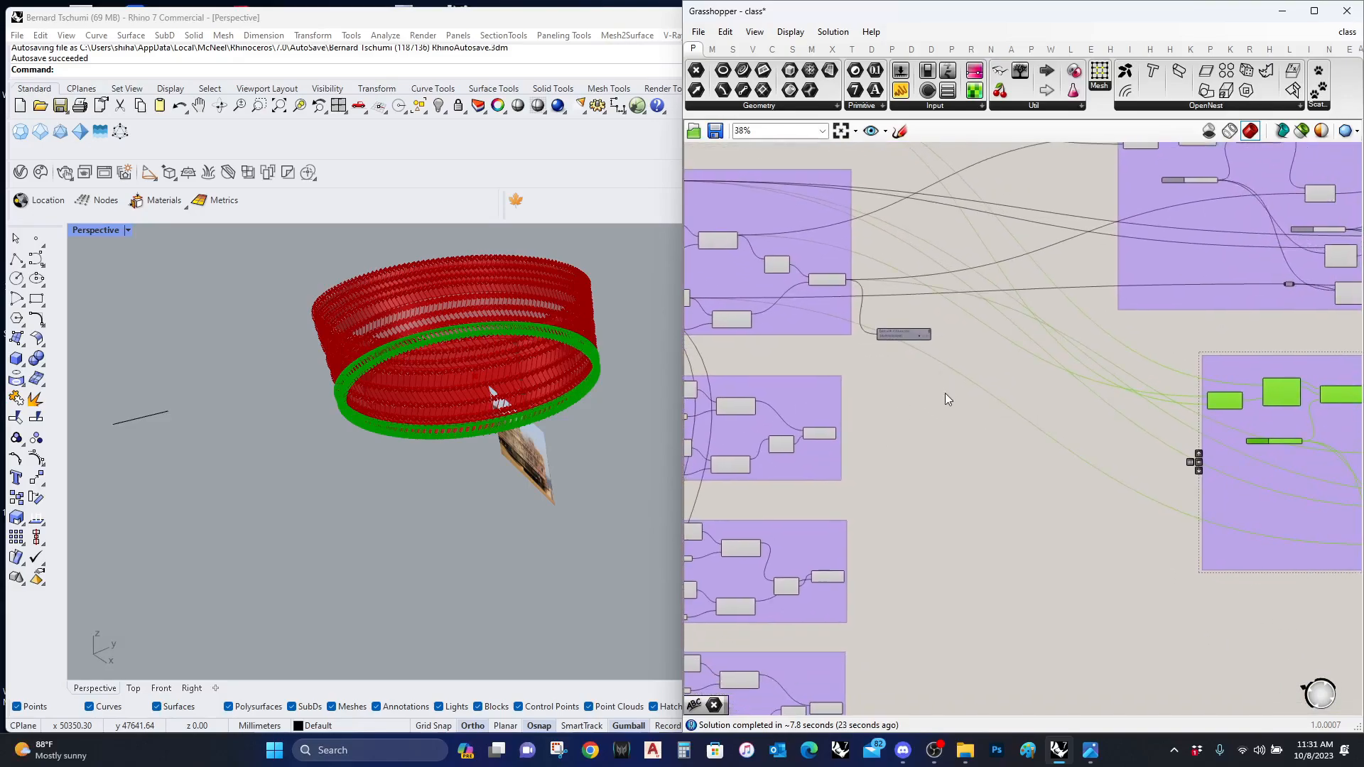
scroll(1185, 410, up, 2)
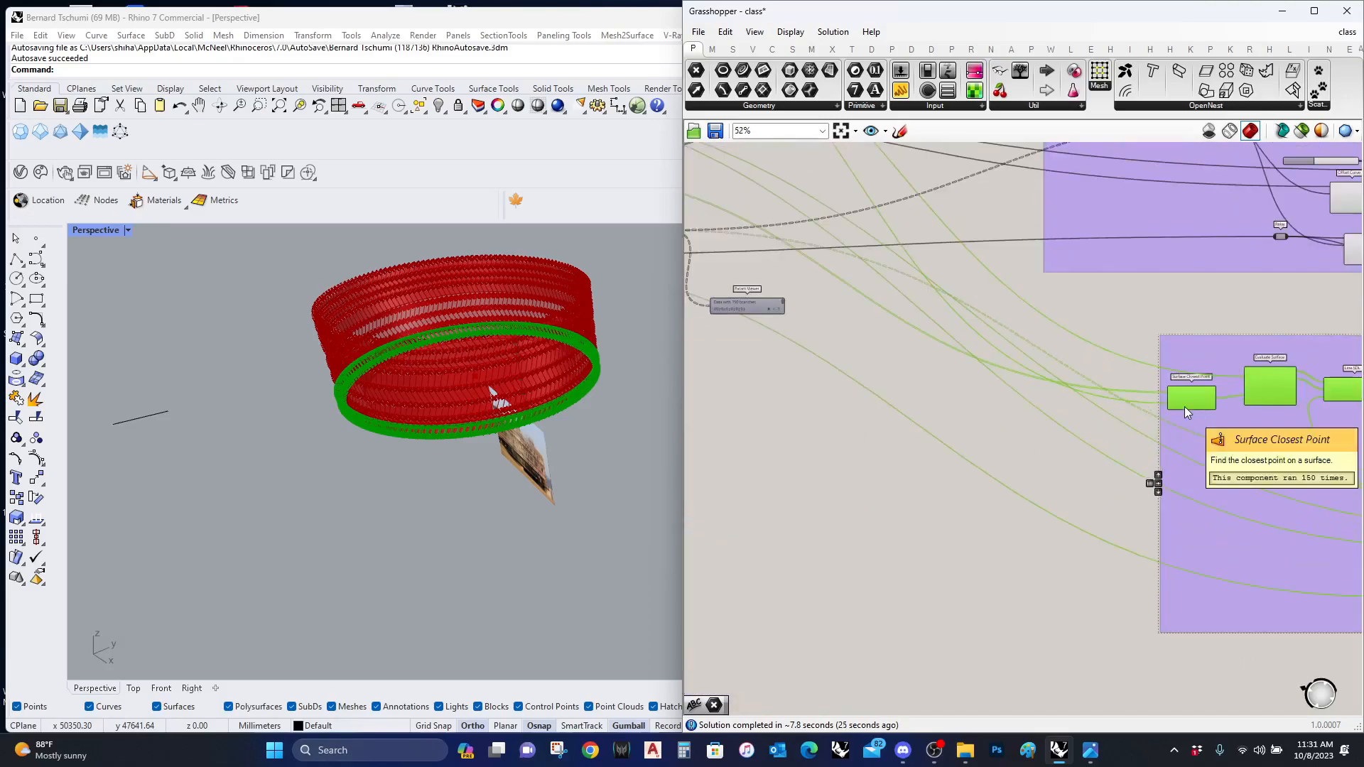
Step: Move the copied group directly beneath the original offset-surface group and inspect the facade rings in the perspective view
drag(1214, 587, 1116, 586)
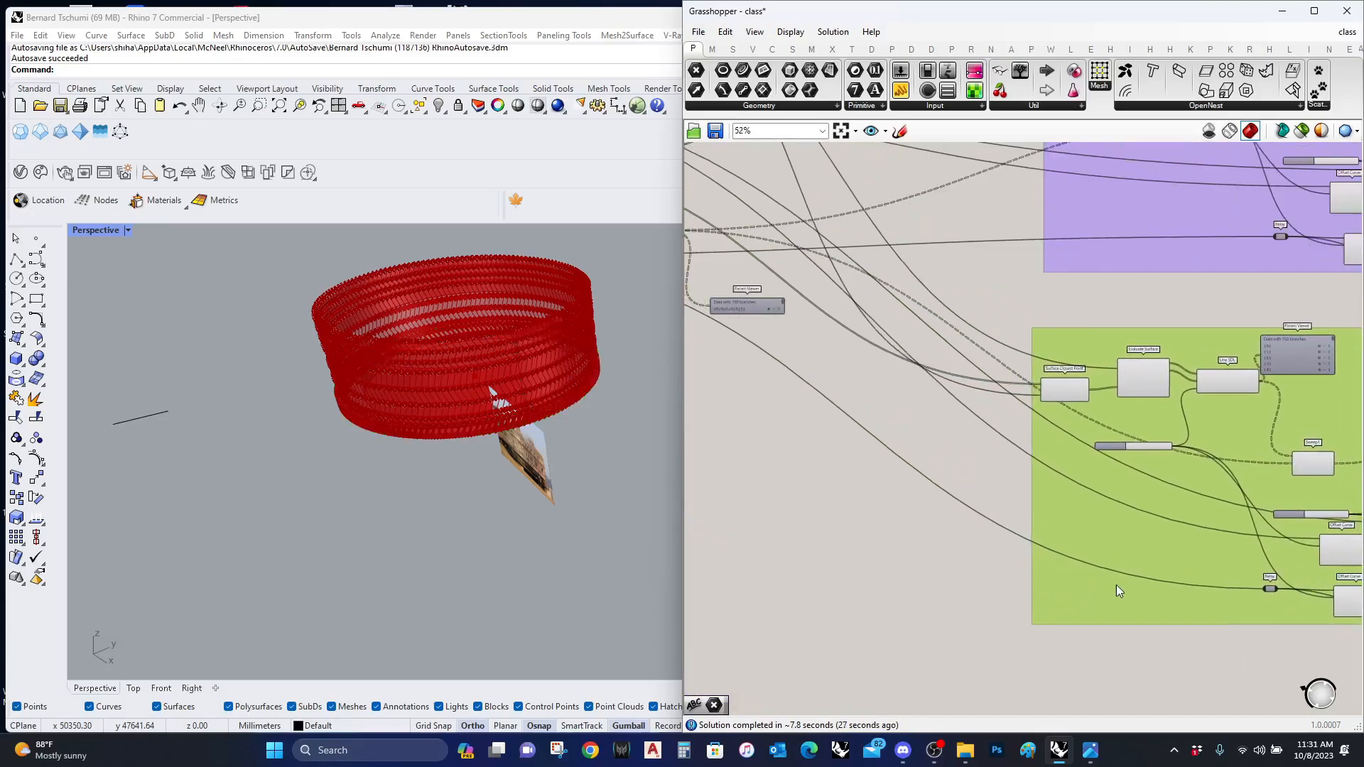
scroll(1123, 586, down, 3)
scroll(471, 396, up, 5)
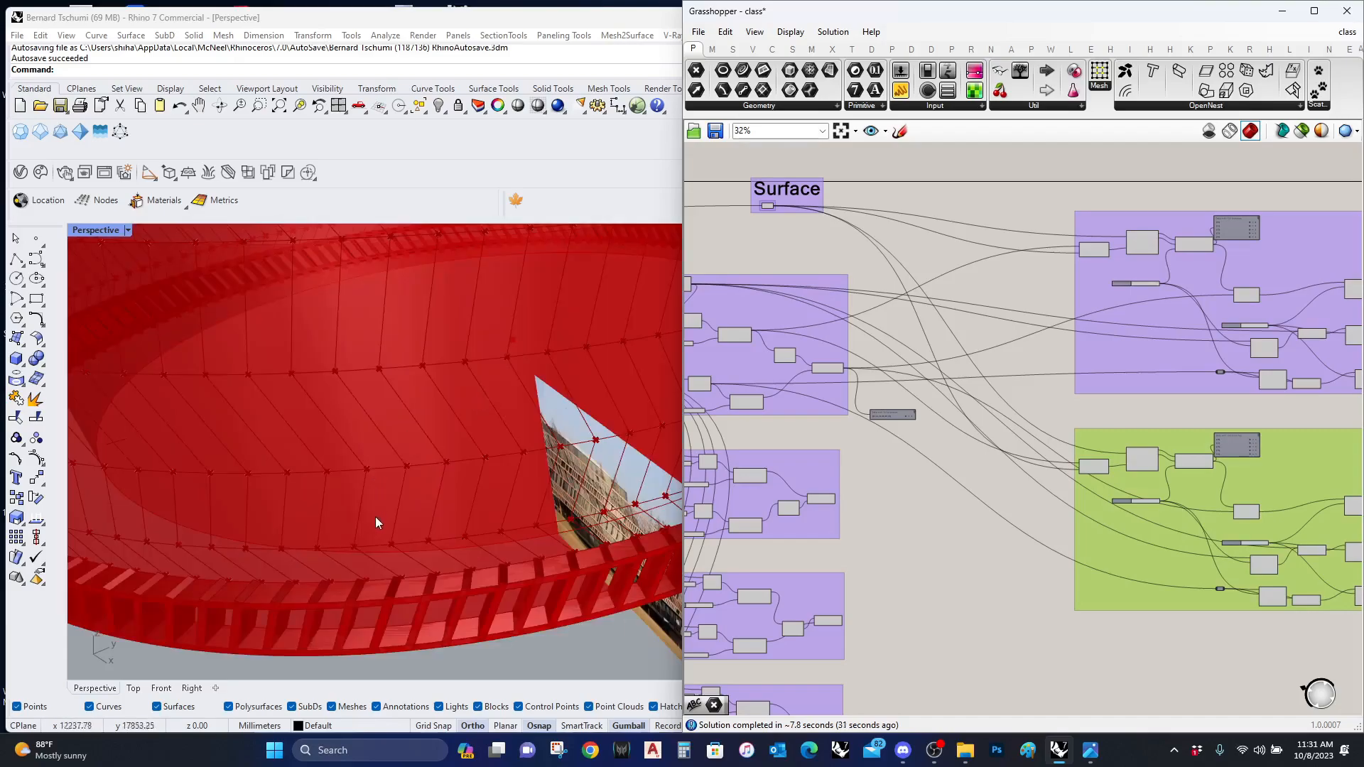
scroll(398, 533, down, 5)
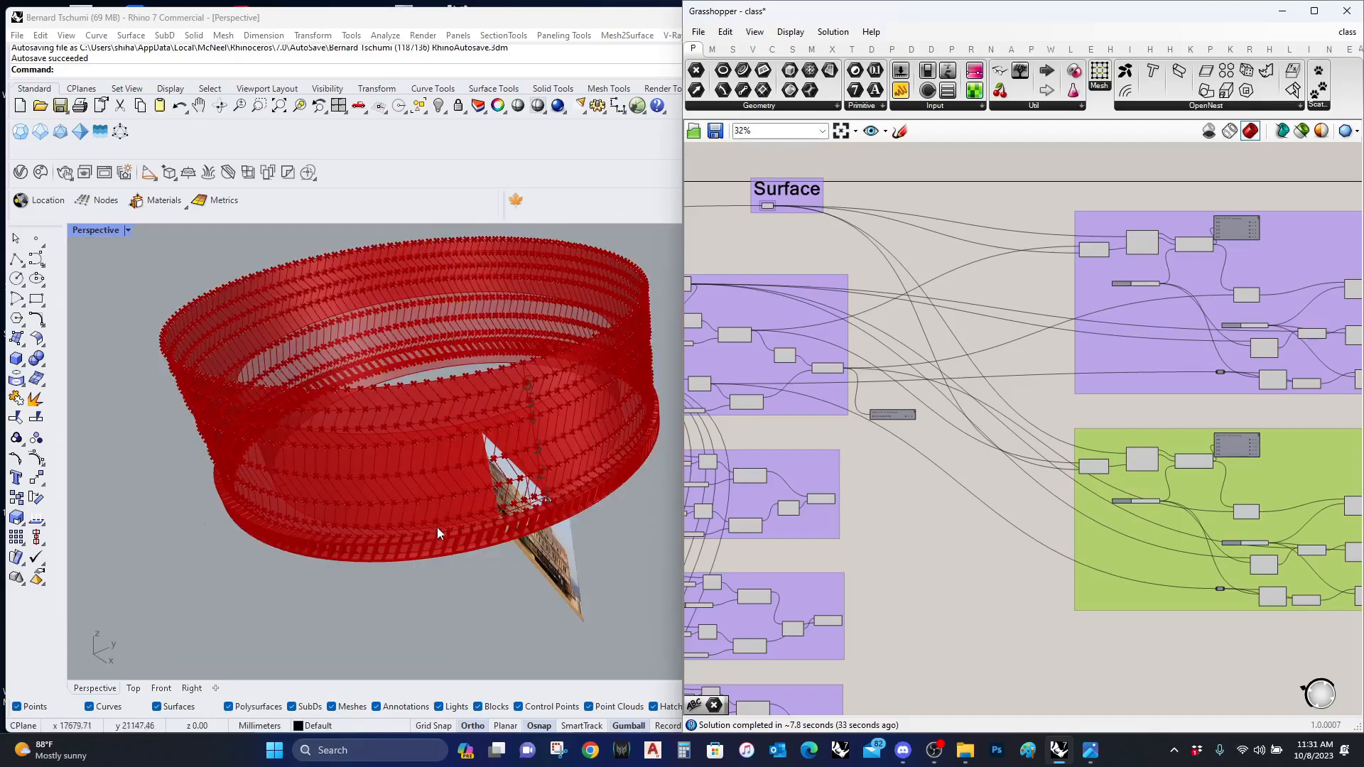
scroll(1119, 570, up, 4)
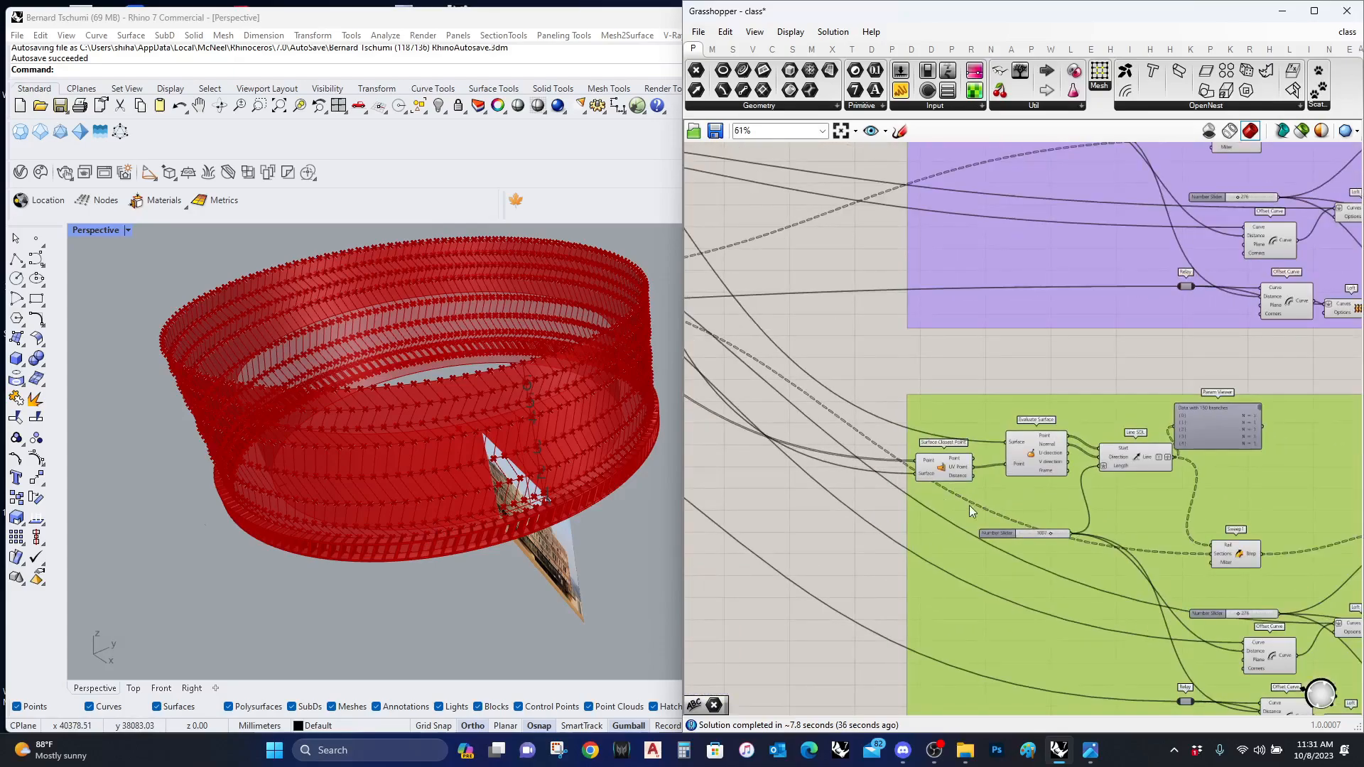
Step: Check the copied Surface Closest Point's Point input and trace the group's wires back to the first facade-line group's outputs
scroll(926, 467, up, 1)
right_click(925, 463)
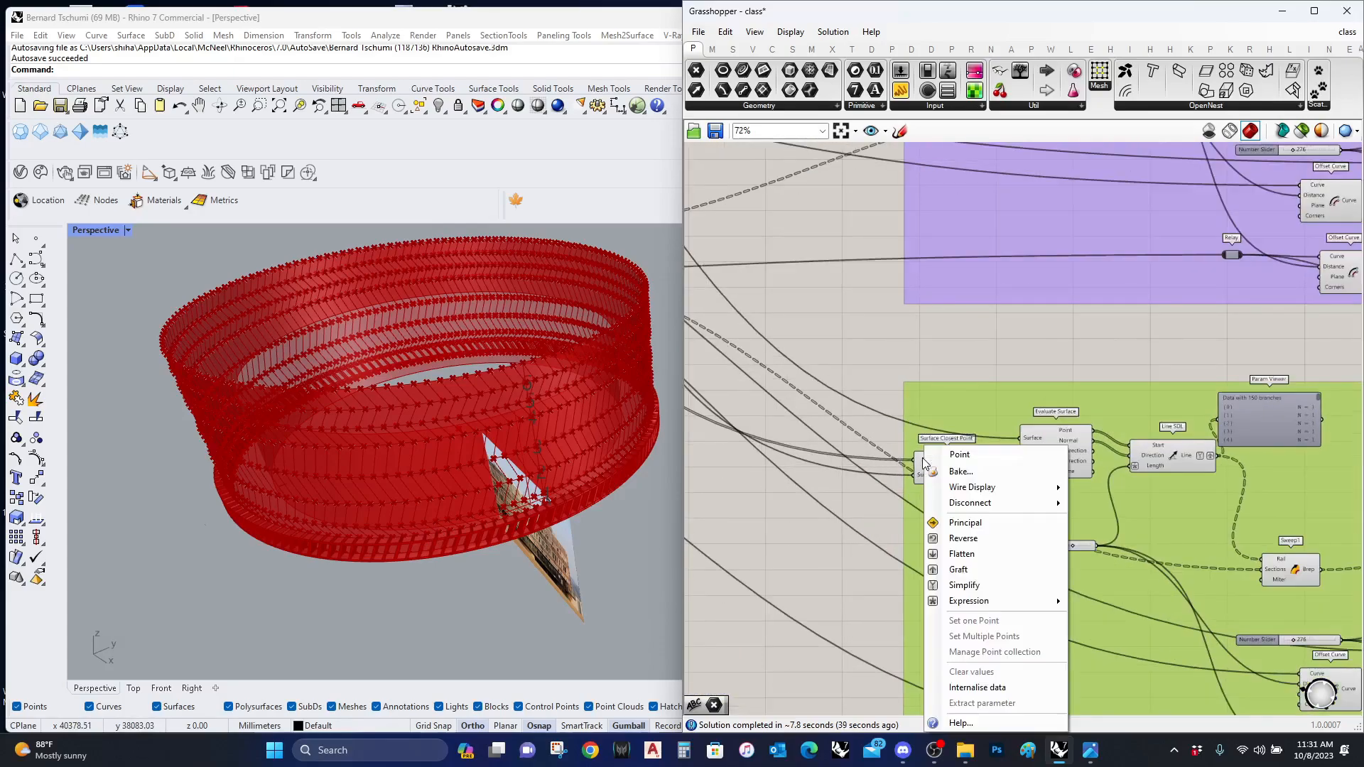
click(889, 491)
scroll(987, 496, down, 4)
right_drag(934, 515, 1166, 546)
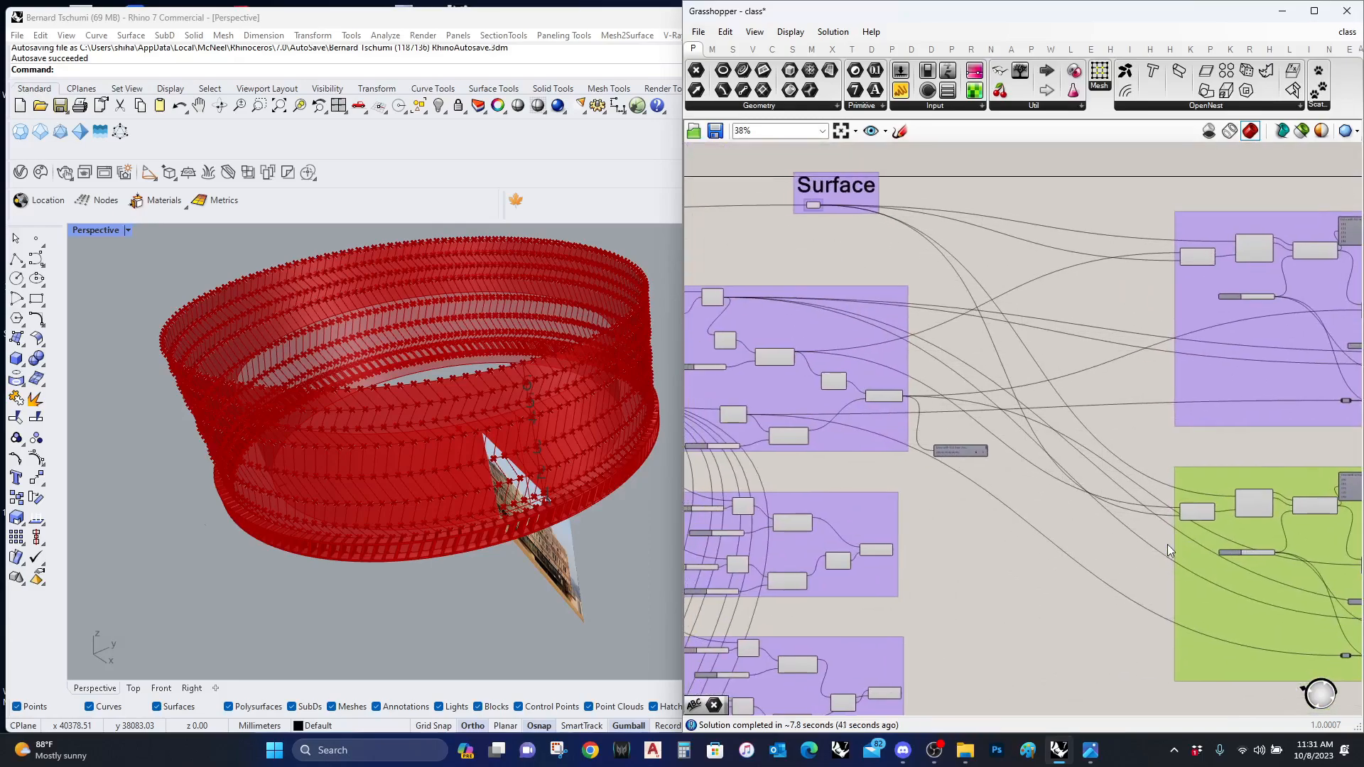
scroll(727, 309, up, 3)
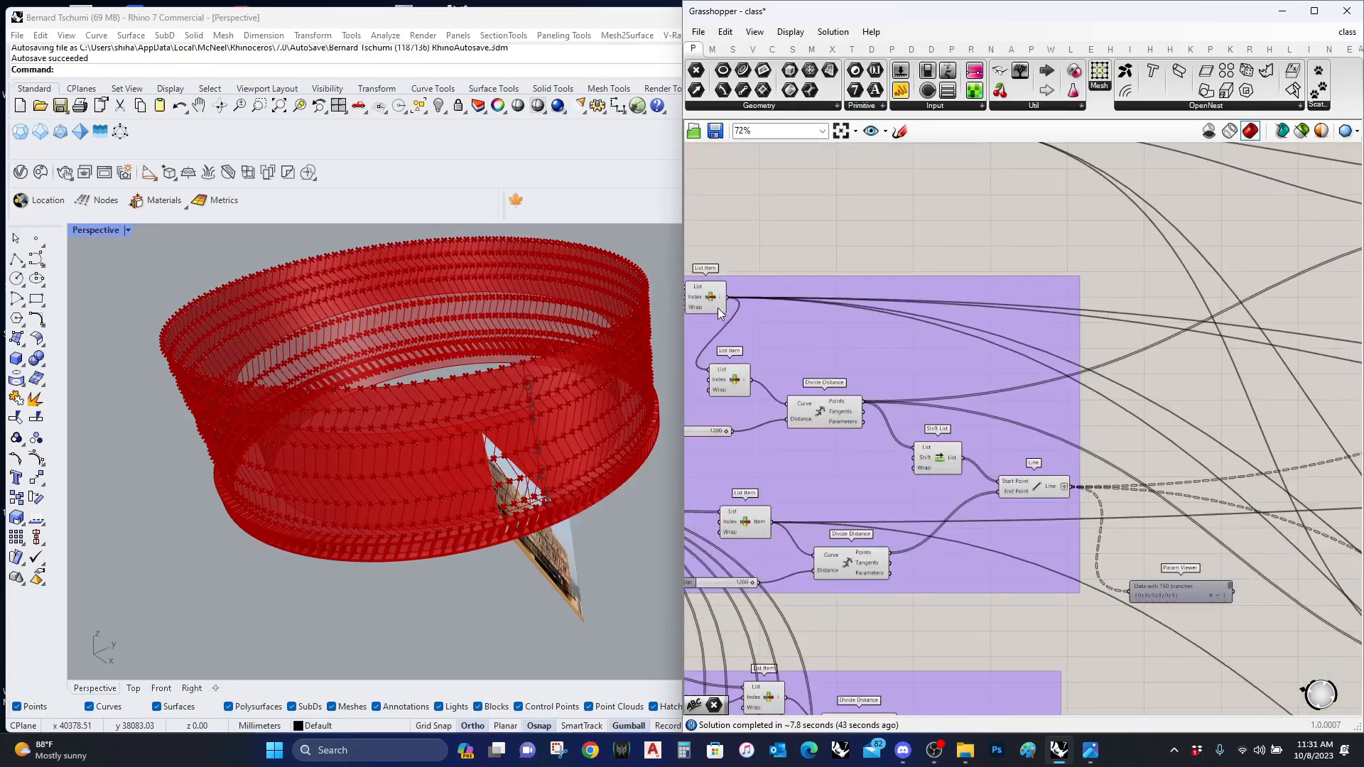
click(718, 307)
scroll(795, 383, down, 2)
scroll(864, 633, up, 2)
right_drag(966, 598, 944, 530)
scroll(908, 487, down, 3)
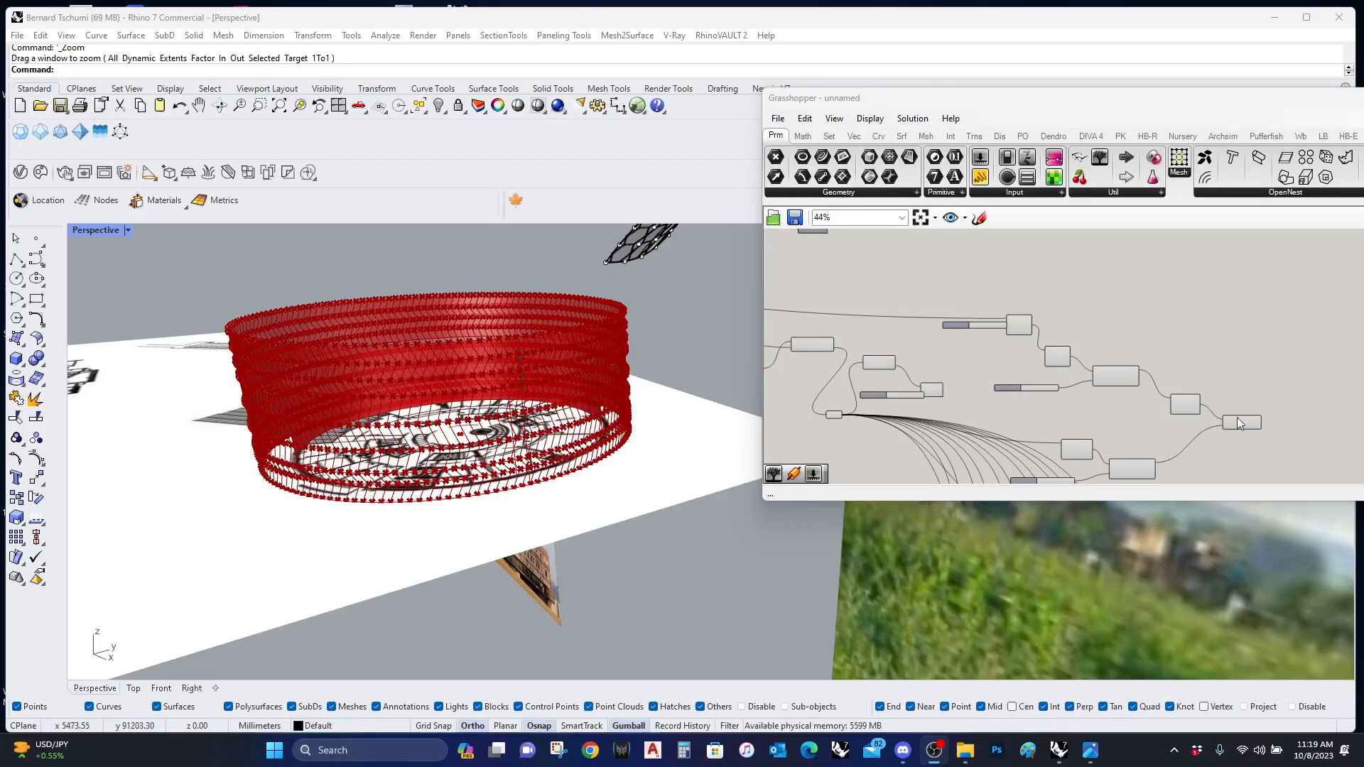
Step: Examine the lowest ring of facade lines in the perspective view by highlighting the first set's Line component
right_drag(421, 462, 464, 492)
scroll(462, 497, up, 3)
scroll(1269, 411, up, 5)
scroll(1137, 420, up, 2)
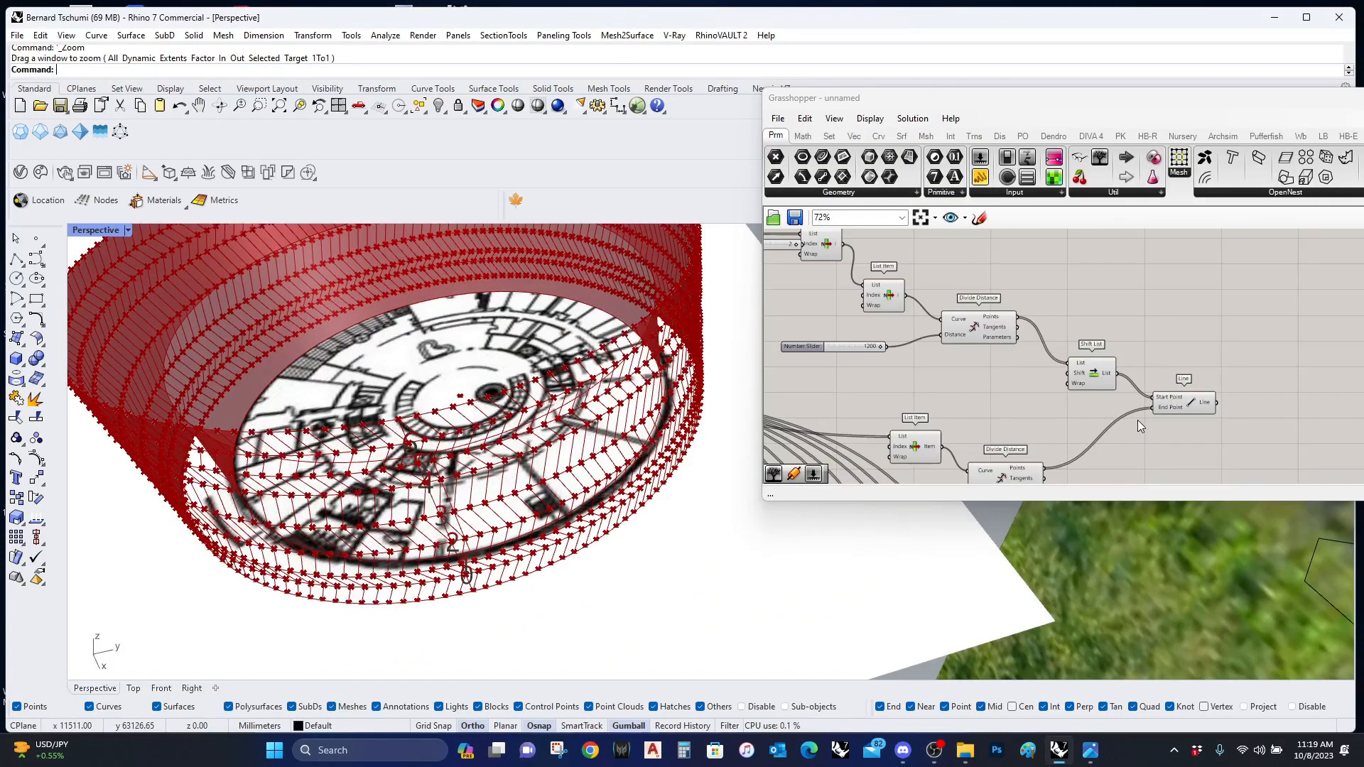
click(1190, 395)
scroll(1131, 408, down, 8)
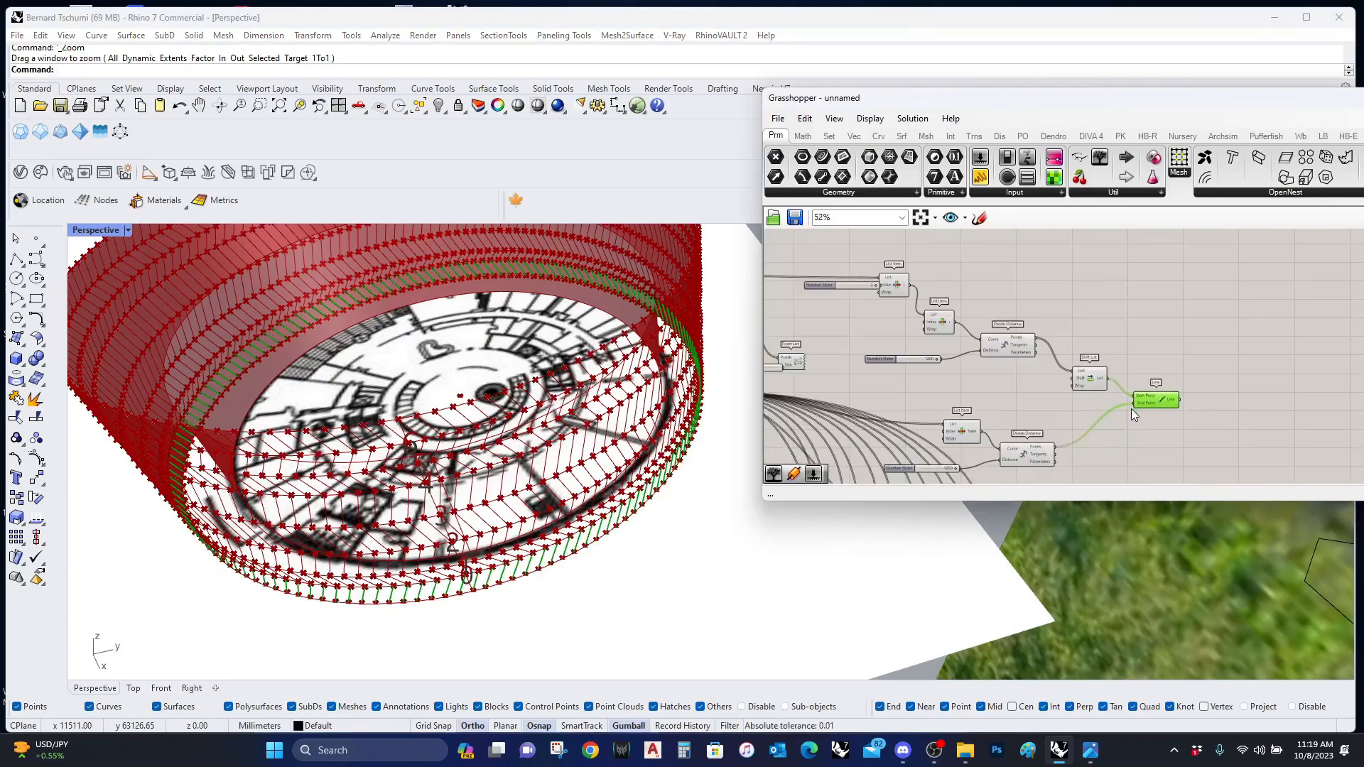
Step: Add a Surface parameter above the Extrude component and feed it from the Extrusion output
right_drag(1123, 397, 1132, 402)
right_drag(962, 392, 1083, 403)
scroll(848, 405, up, 6)
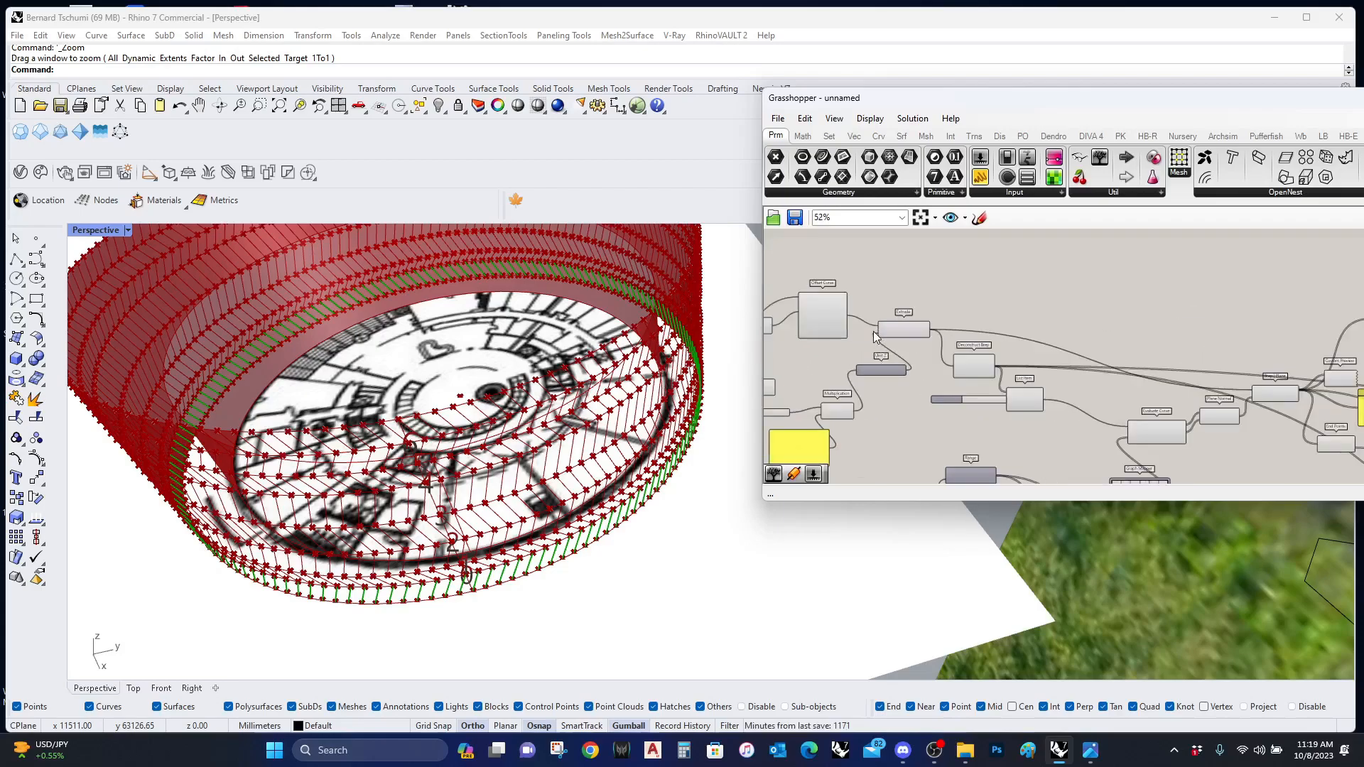
click(938, 323)
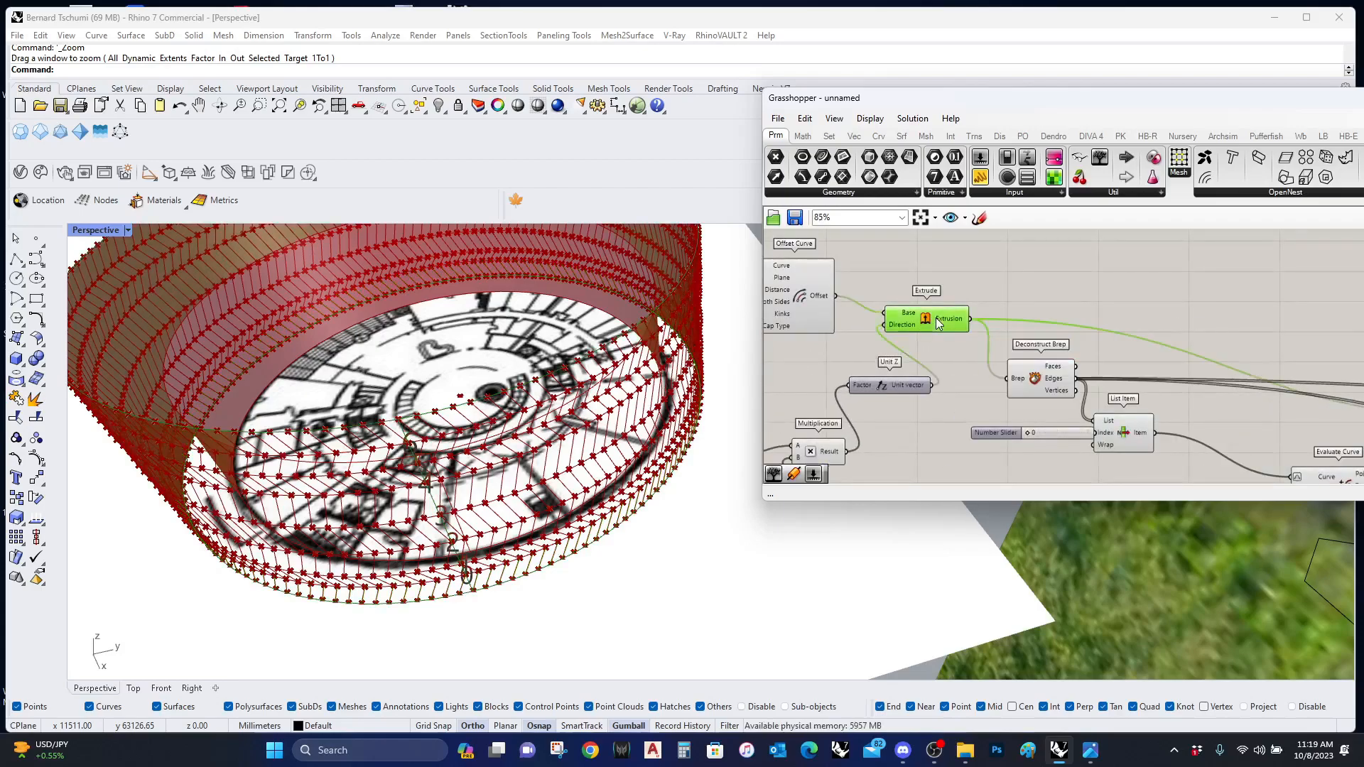
double_click(1130, 248)
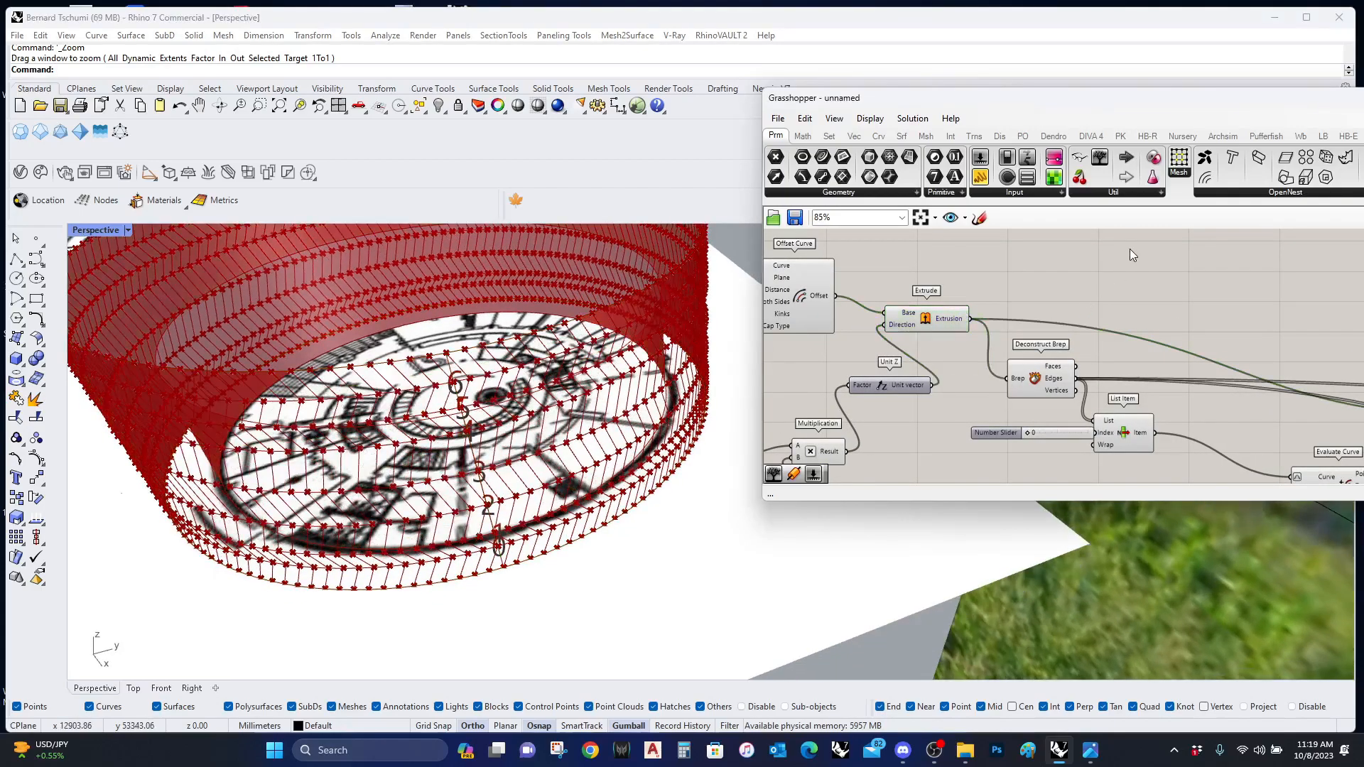
text(surfa)
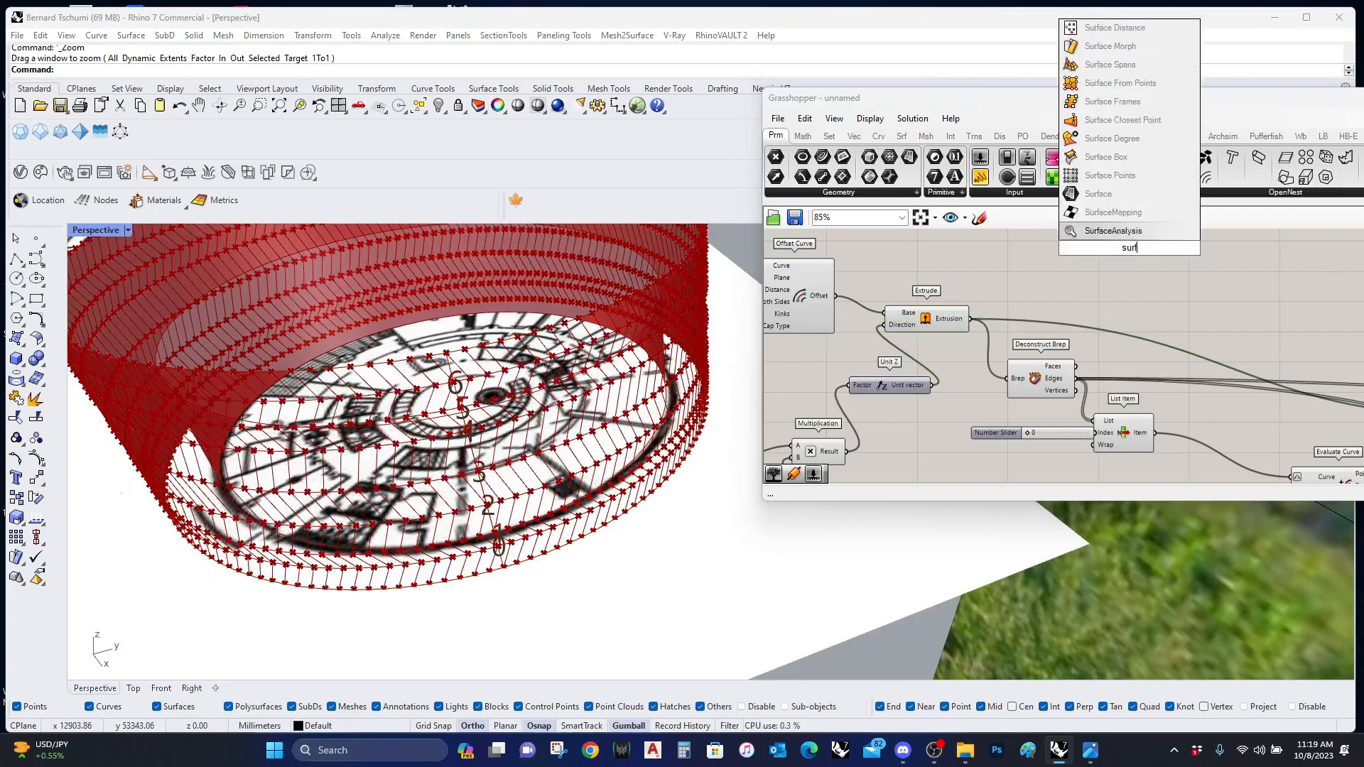
click(1098, 194)
drag(1113, 248, 968, 317)
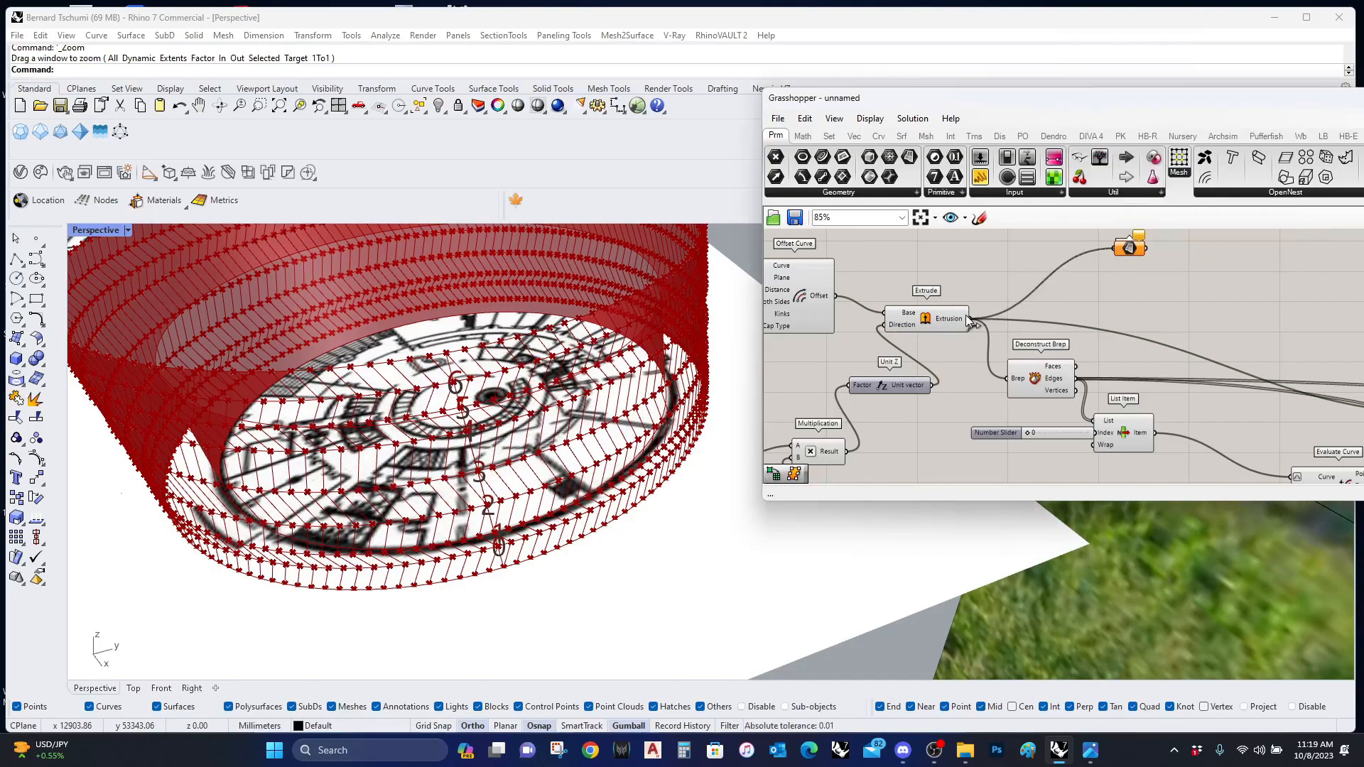
Step: Move the new Surface parameter along the definition to sit above the first facade-line set's Line component
click(943, 320)
scroll(959, 334, down, 8)
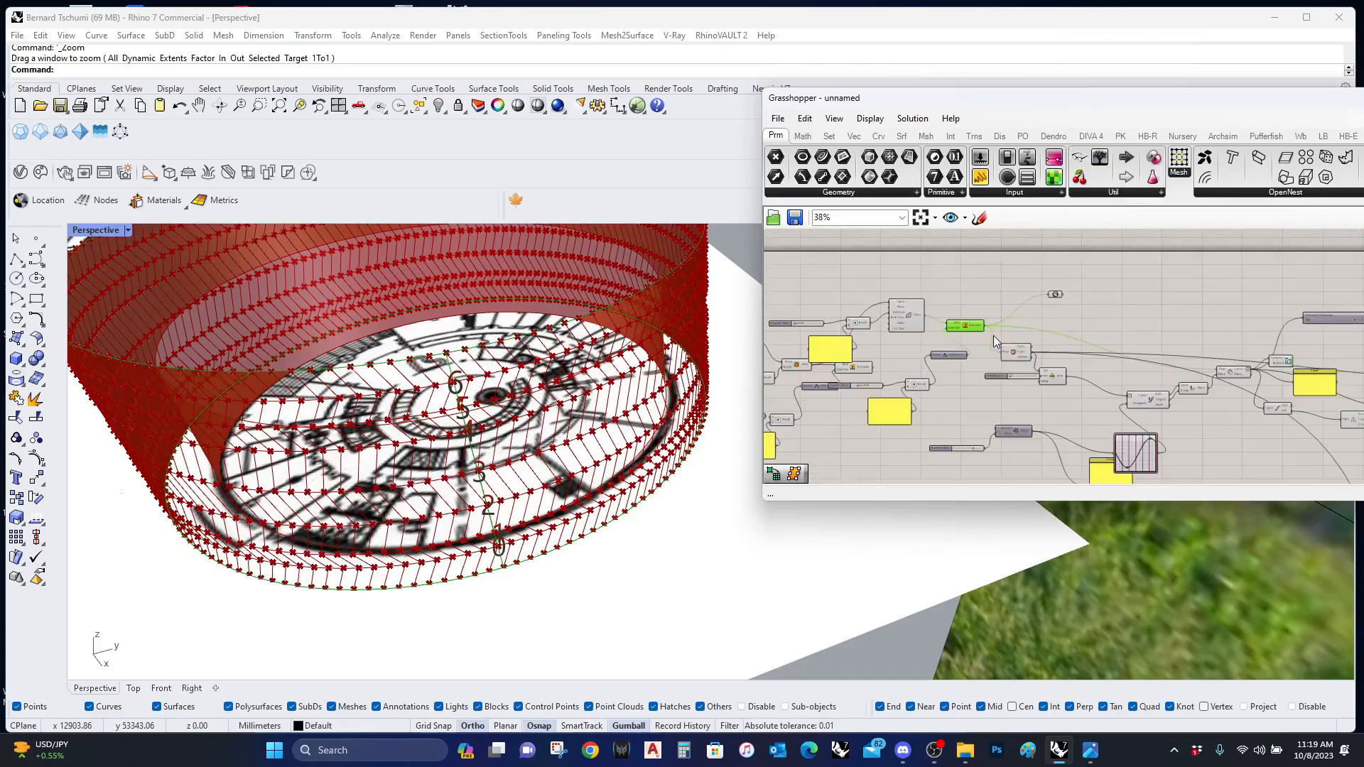
drag(1010, 318, 1353, 331)
right_drag(1322, 355, 1036, 338)
scroll(1035, 337, up, 2)
drag(1097, 309, 1227, 342)
scroll(1199, 444, up, 4)
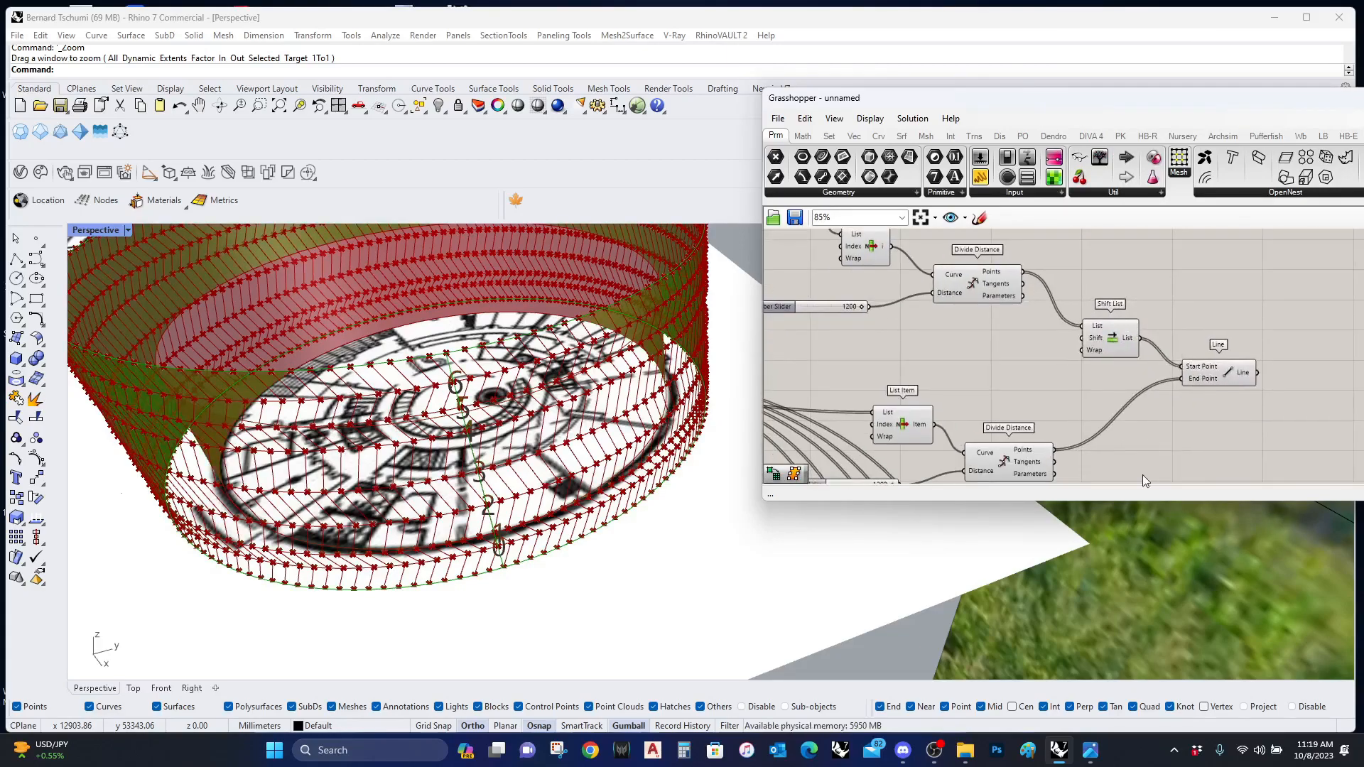
Step: Group the first facade-line set's List Item, slider, Divide Distance, Shift List and Line components, including the upstream List Item and its slider
drag(1128, 501, 1128, 719)
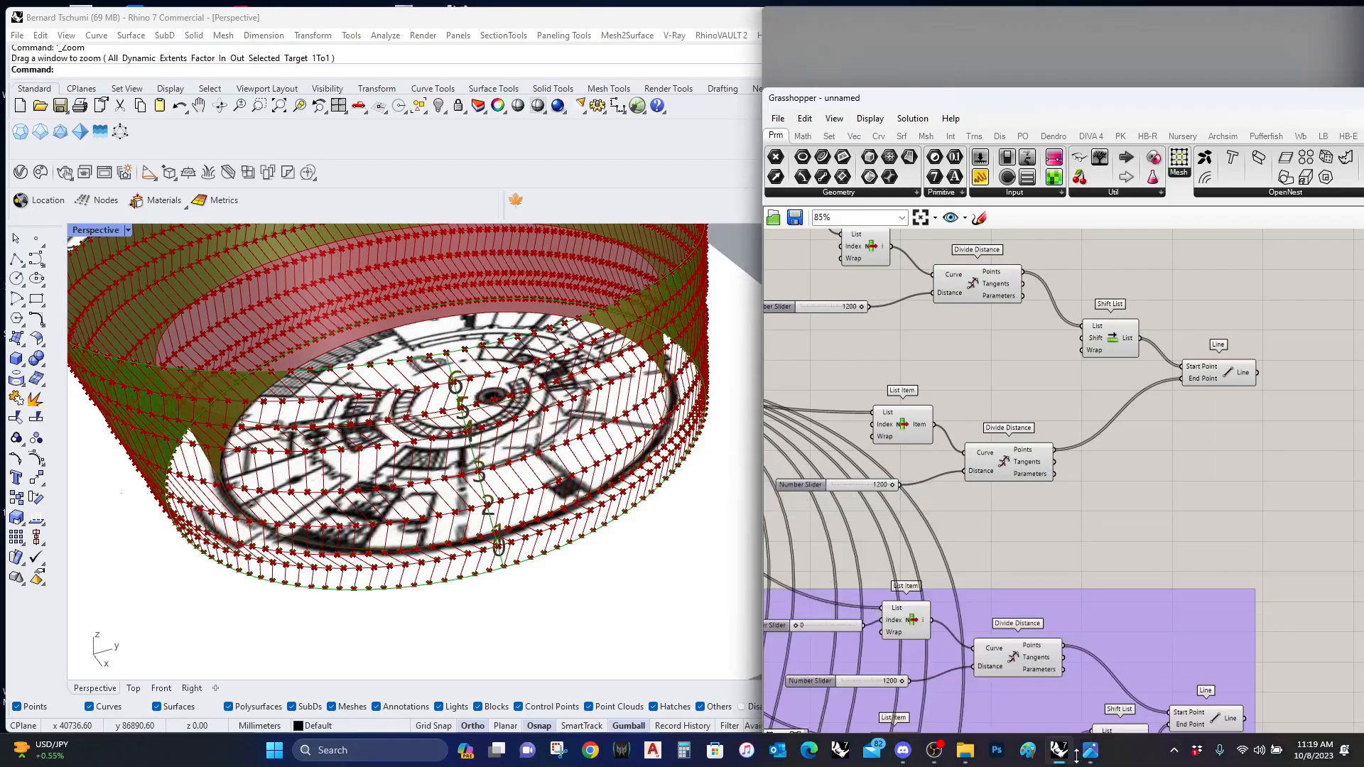
scroll(1077, 471, down, 2)
scroll(1077, 471, down, 2)
right_drag(993, 501, 1059, 495)
scroll(1051, 494, up, 3)
drag(1195, 571, 827, 299)
right_drag(883, 334, 942, 395)
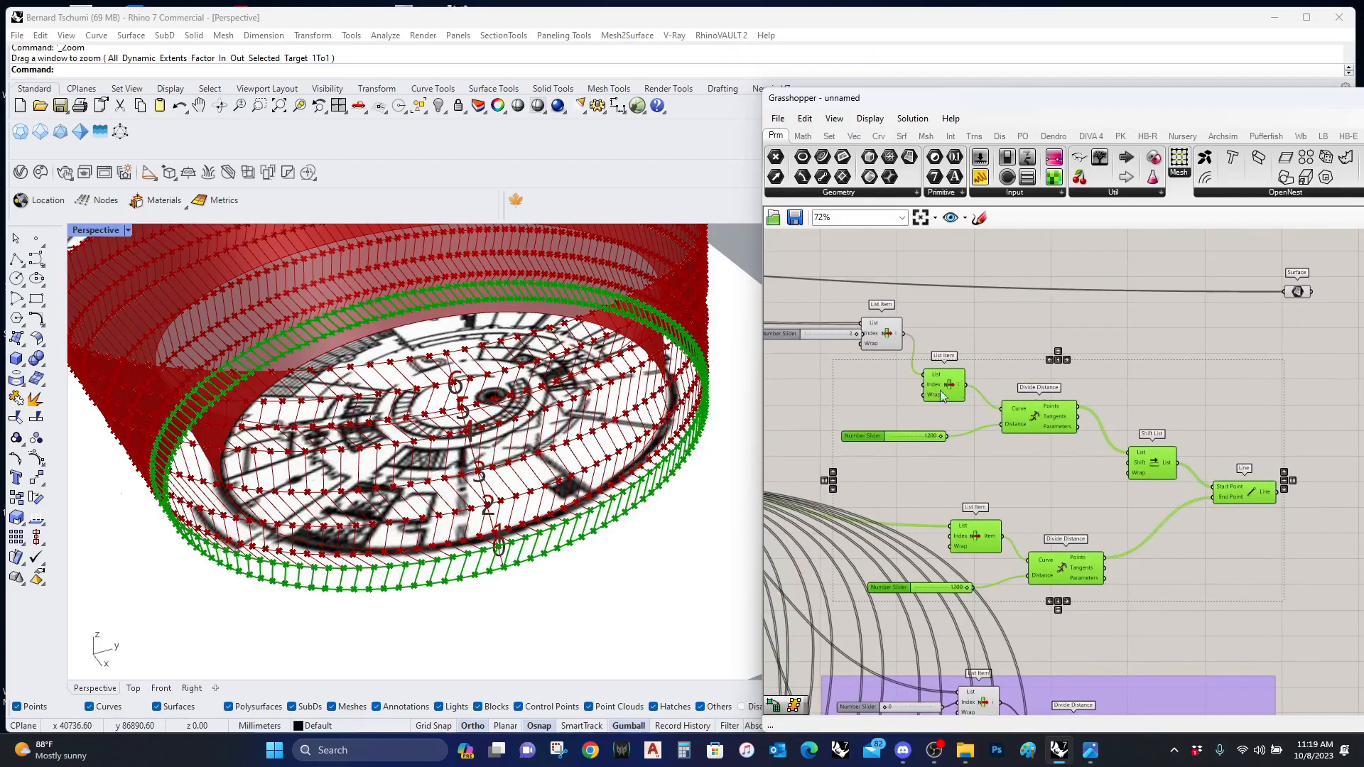
shift+click(875, 344)
middle_click(839, 334)
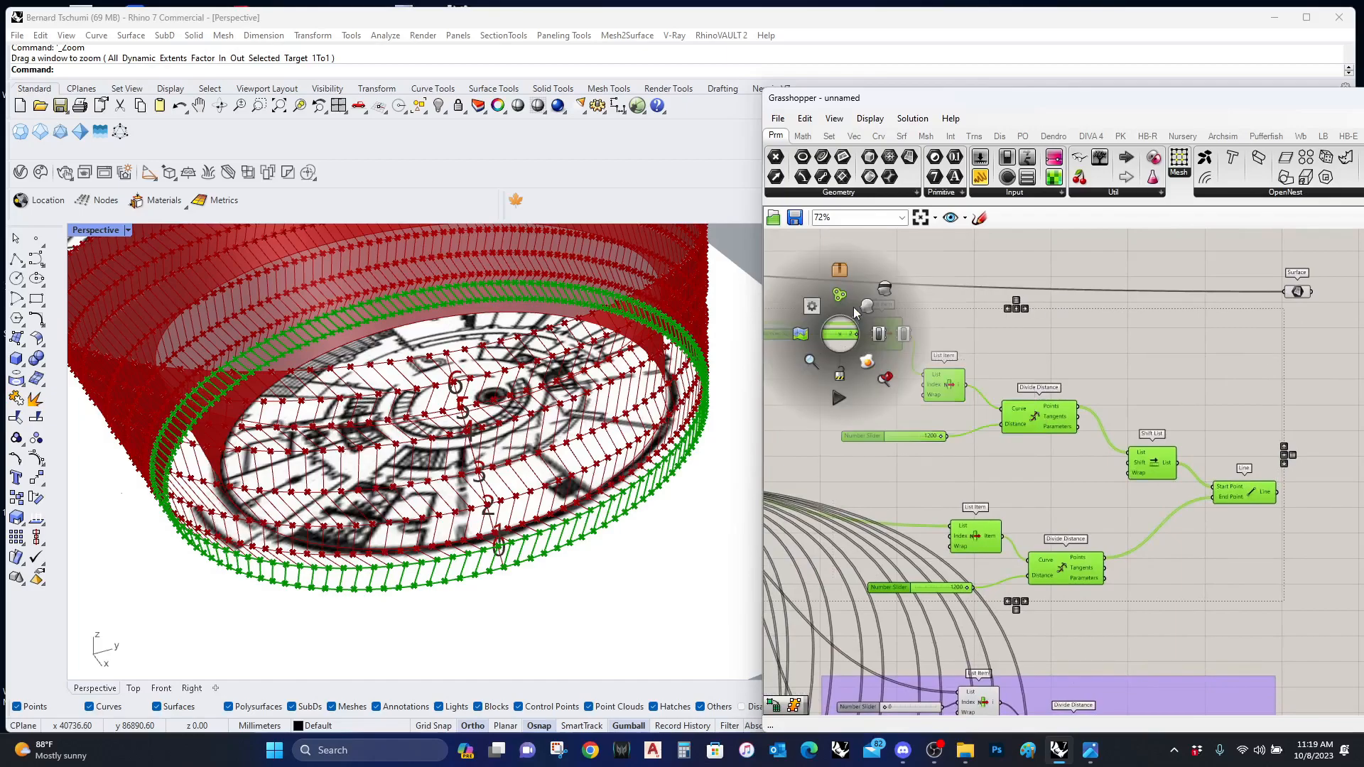
click(841, 297)
right_drag(1297, 463, 1226, 475)
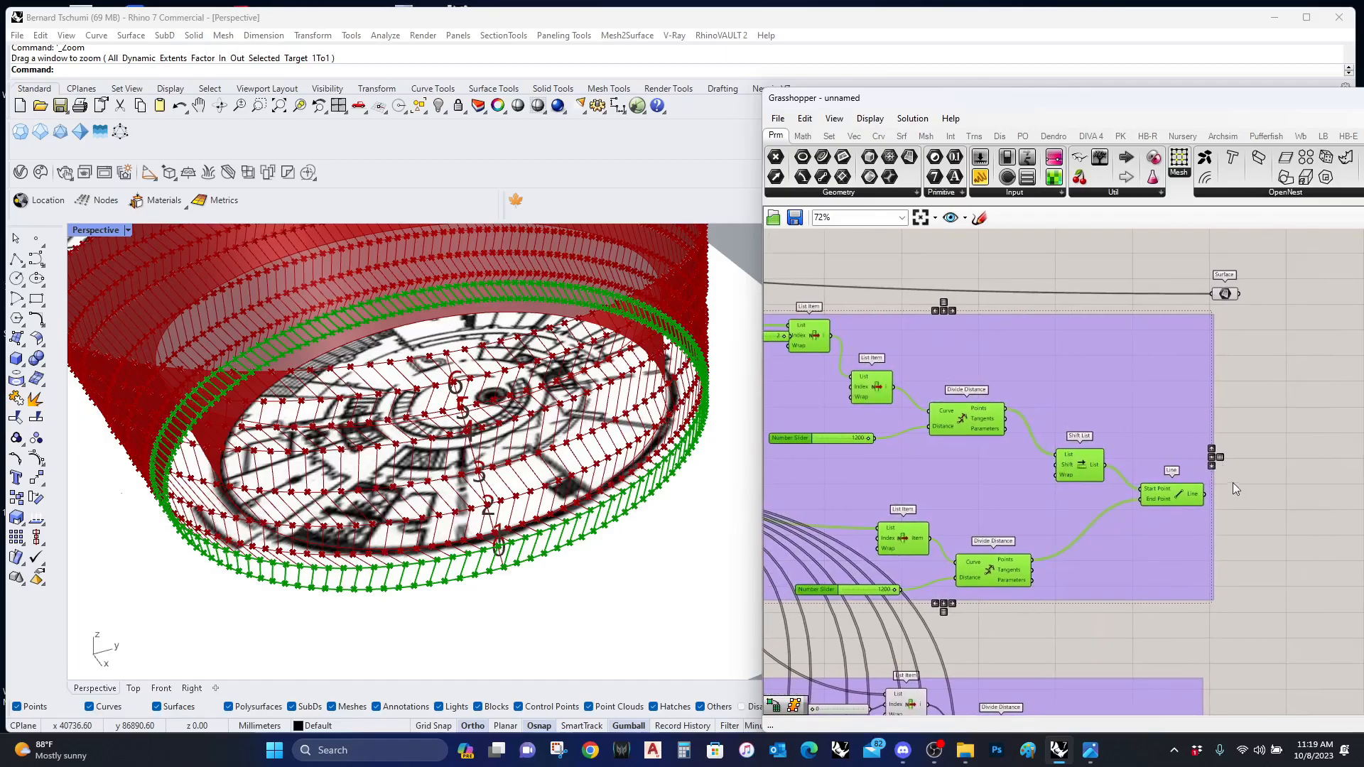
Step: Examine the geometry of the grouped Line, upstream List Item and upper Divide Distance components by highlighting each in the perspective view
click(1176, 495)
right_drag(849, 371, 945, 366)
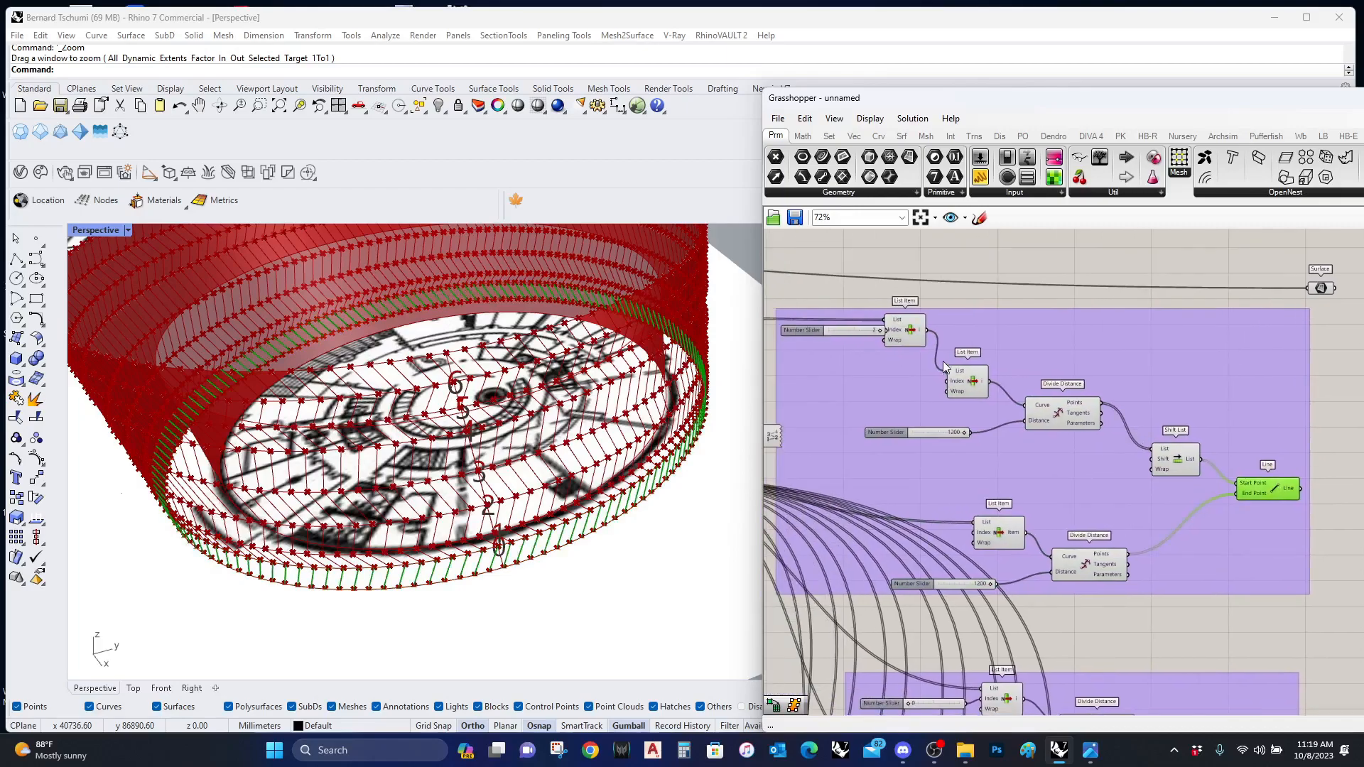
click(909, 322)
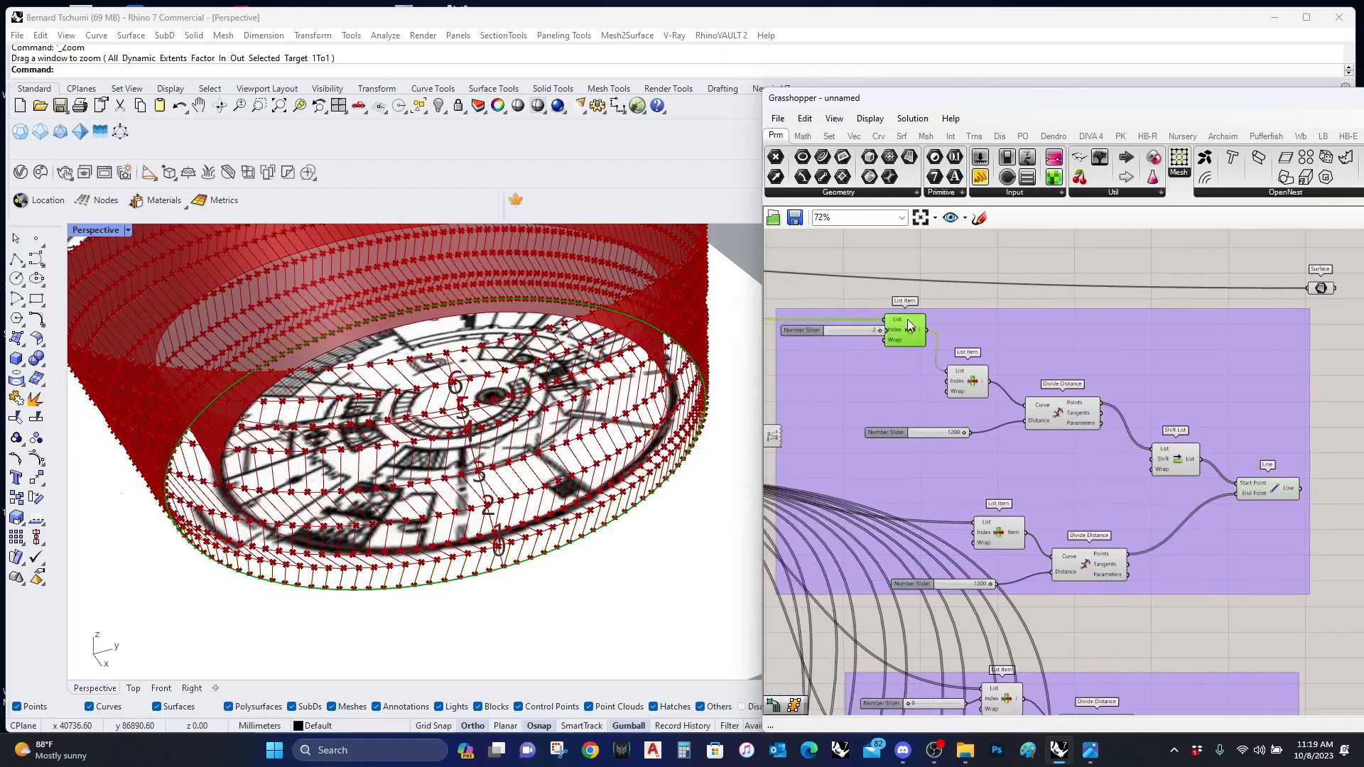
click(1061, 413)
right_drag(1134, 438, 1016, 446)
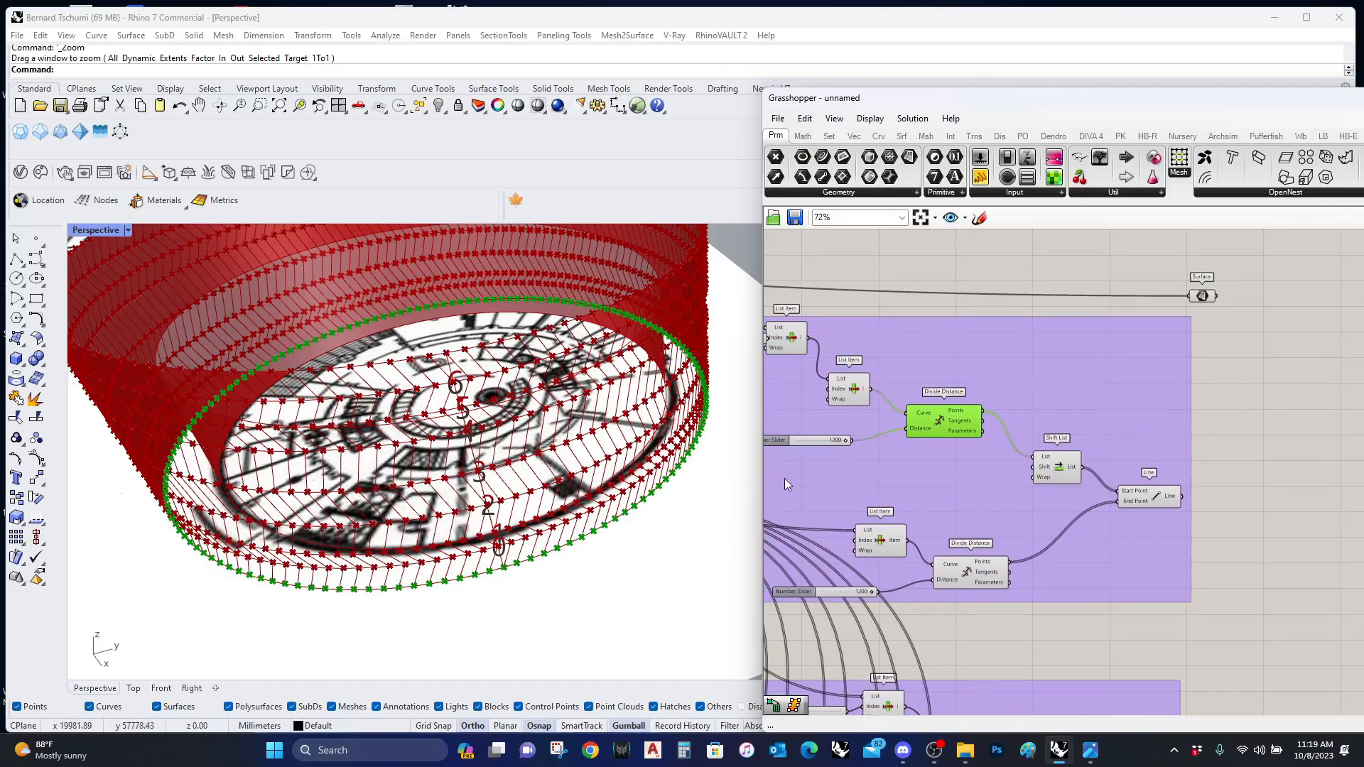
Step: Add a Surface Closest Point component fed by the upper Divide Distance's Points and the new Surface parameter
scroll(935, 425, up, 1)
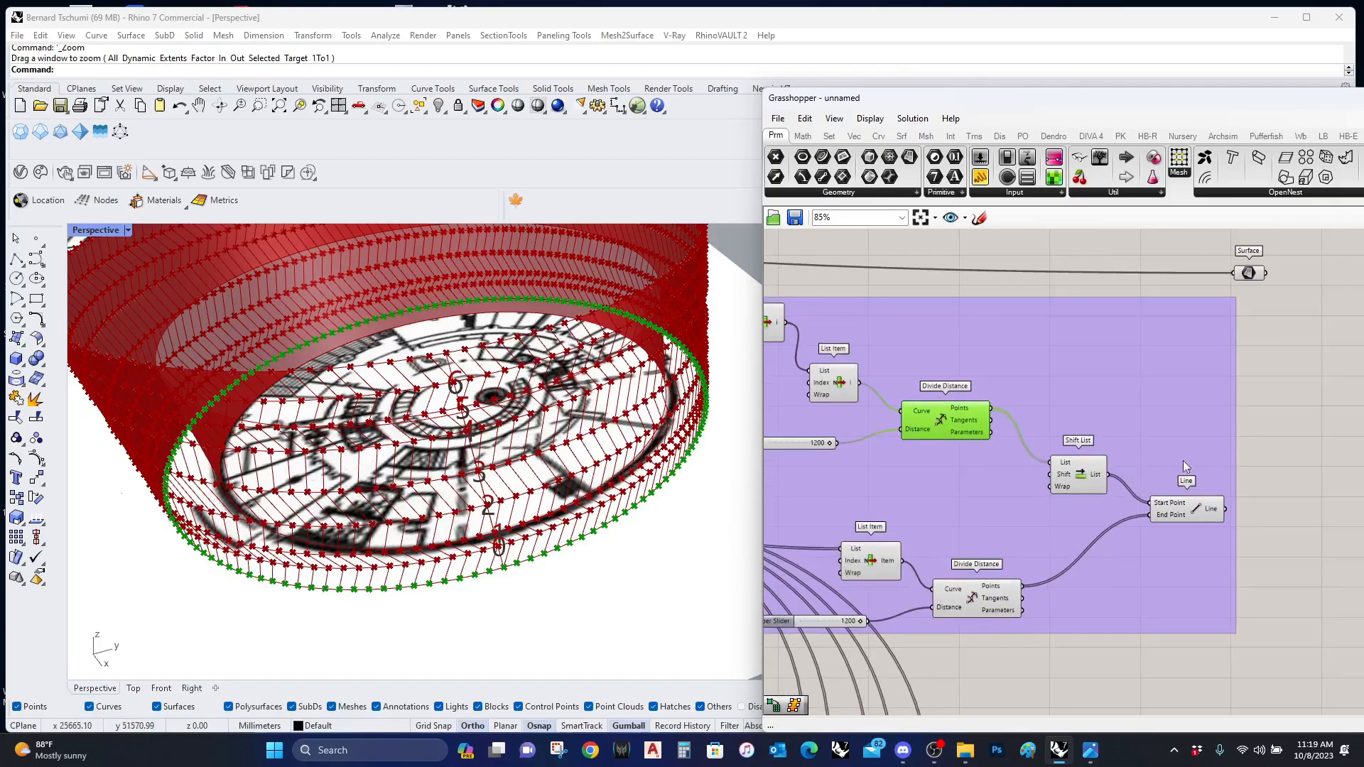
double_click(1278, 388)
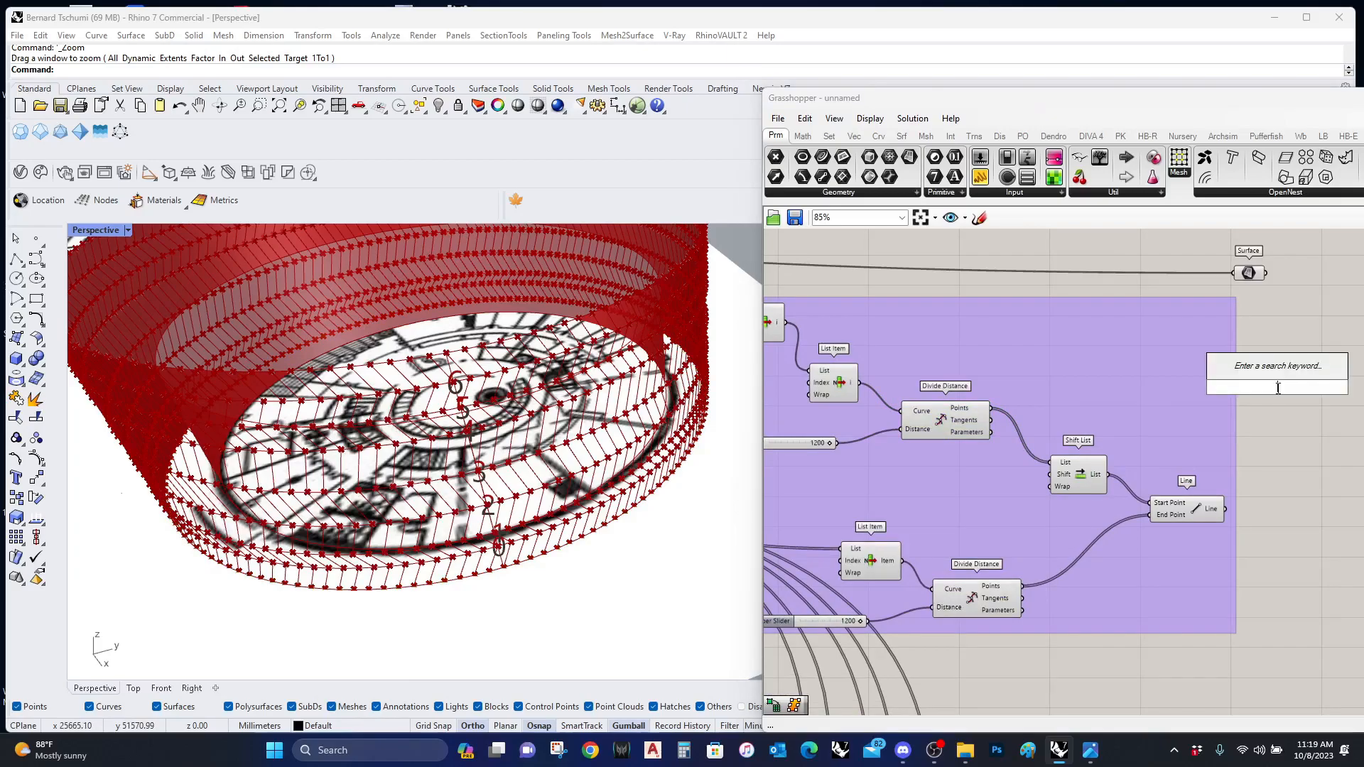
text(surfac c)
key(BackSpace)
key(BackSpace)
text(e closest)
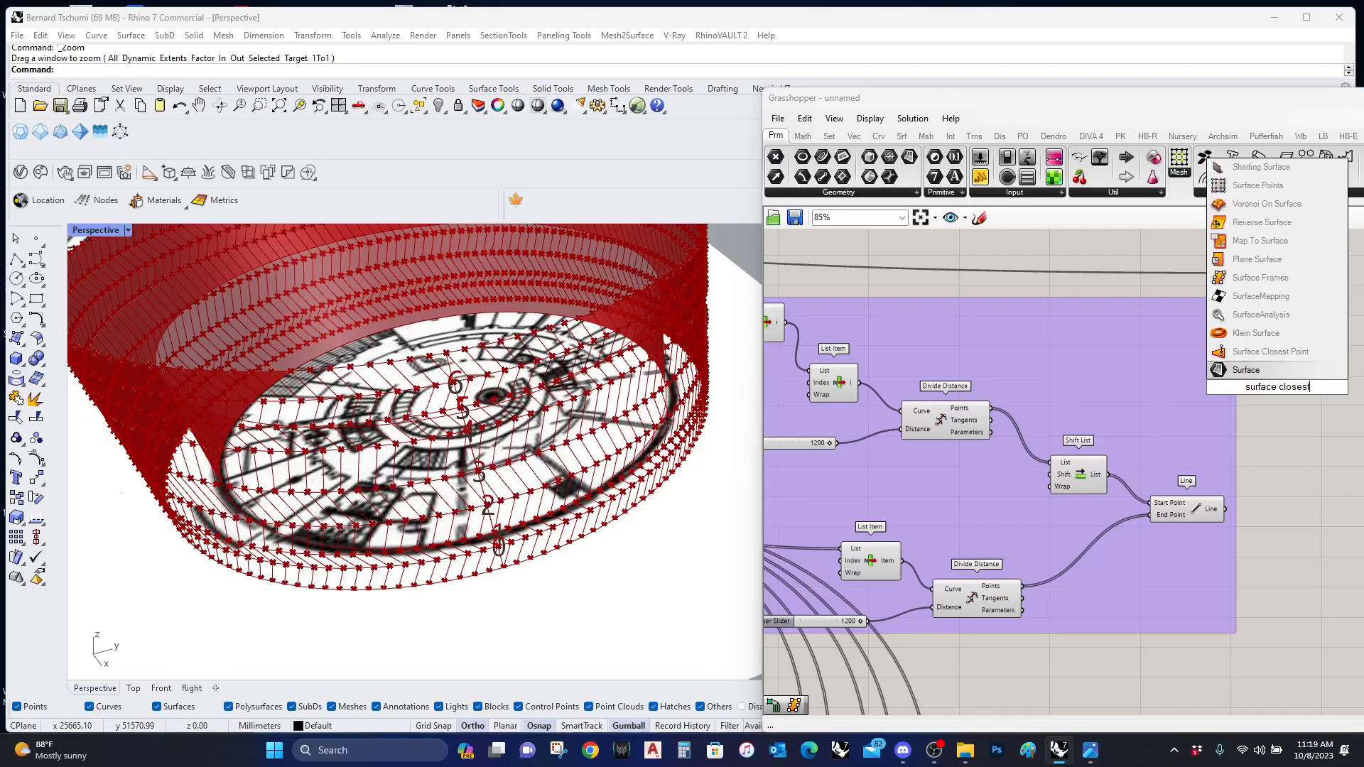
text( point)
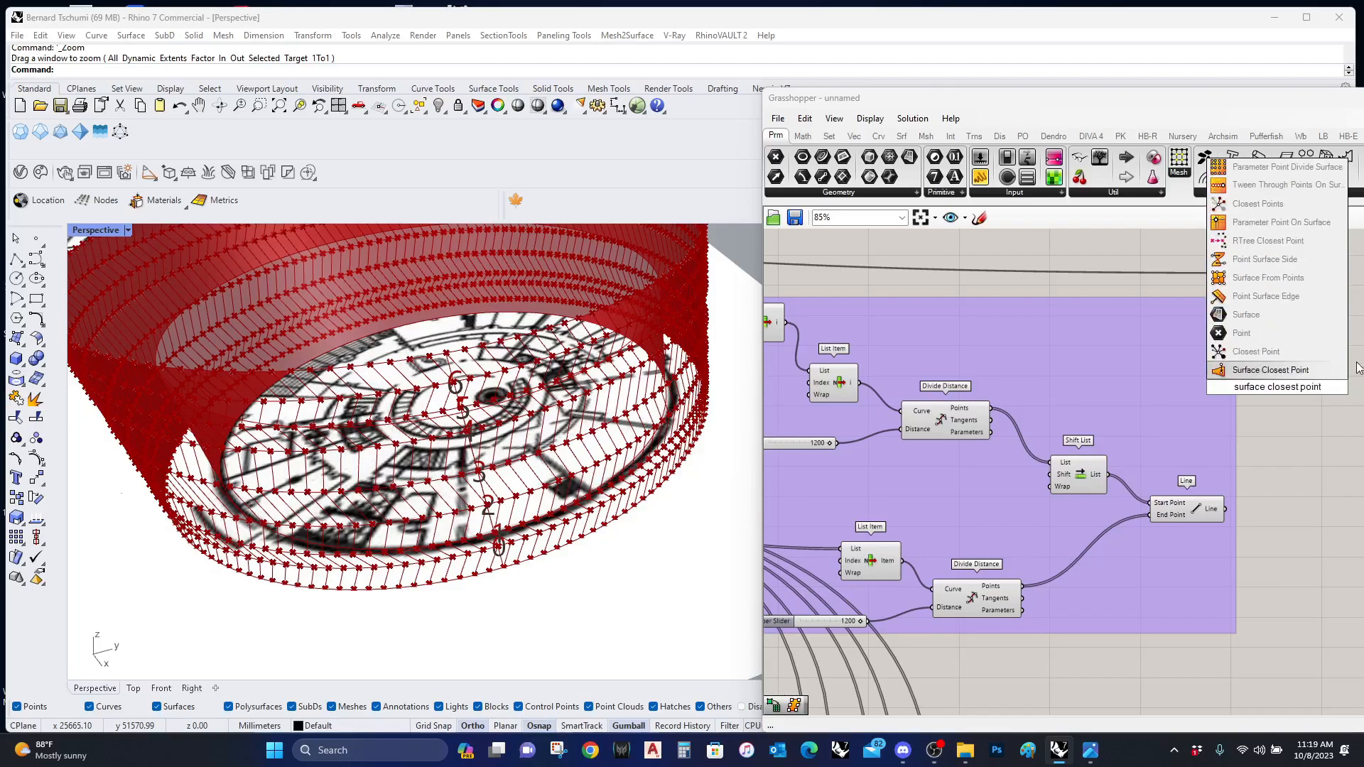
key(Return)
drag(1240, 378, 992, 408)
drag(1237, 395, 1045, 274)
right_drag(1044, 275, 1035, 407)
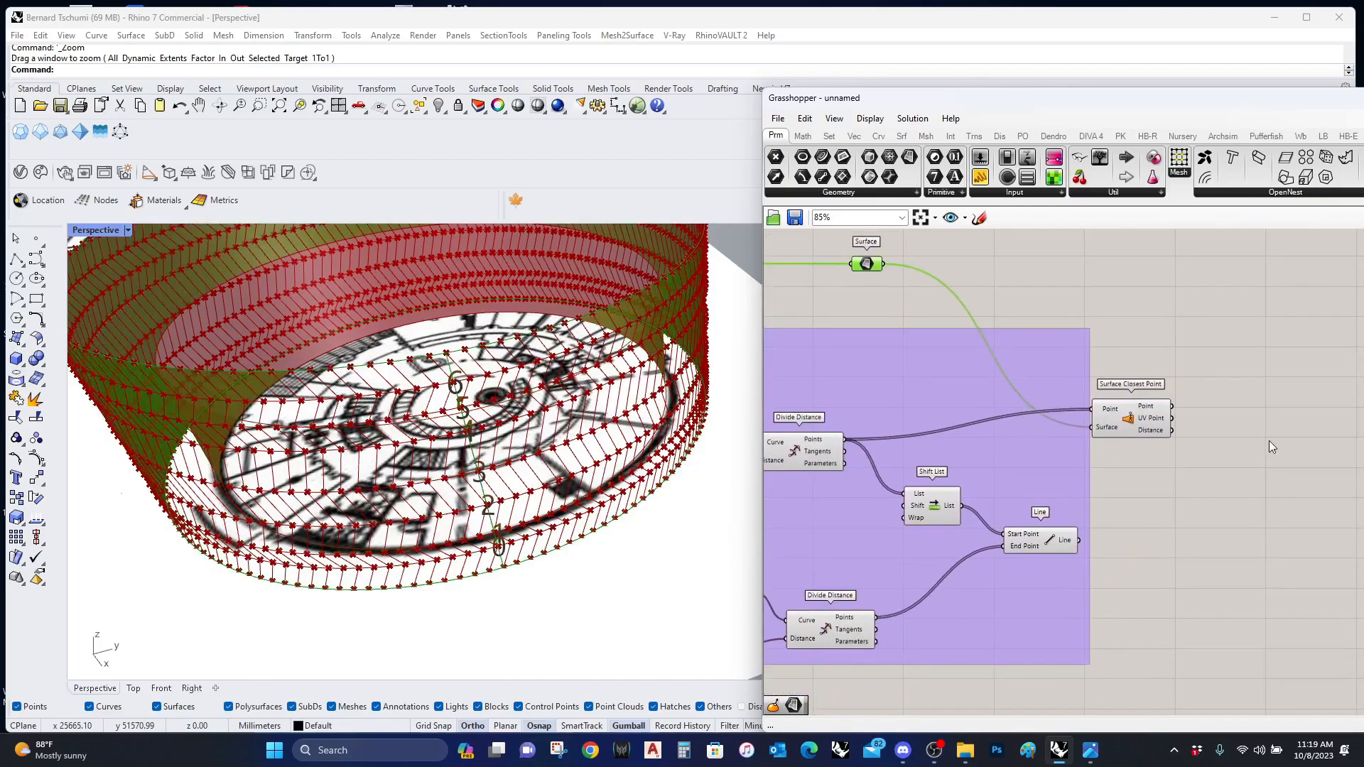
Step: Add an Evaluate Surface component and feed it the Surface parameter and the Surface Closest Point's UV Point output
double_click(1215, 401)
text(evaluate)
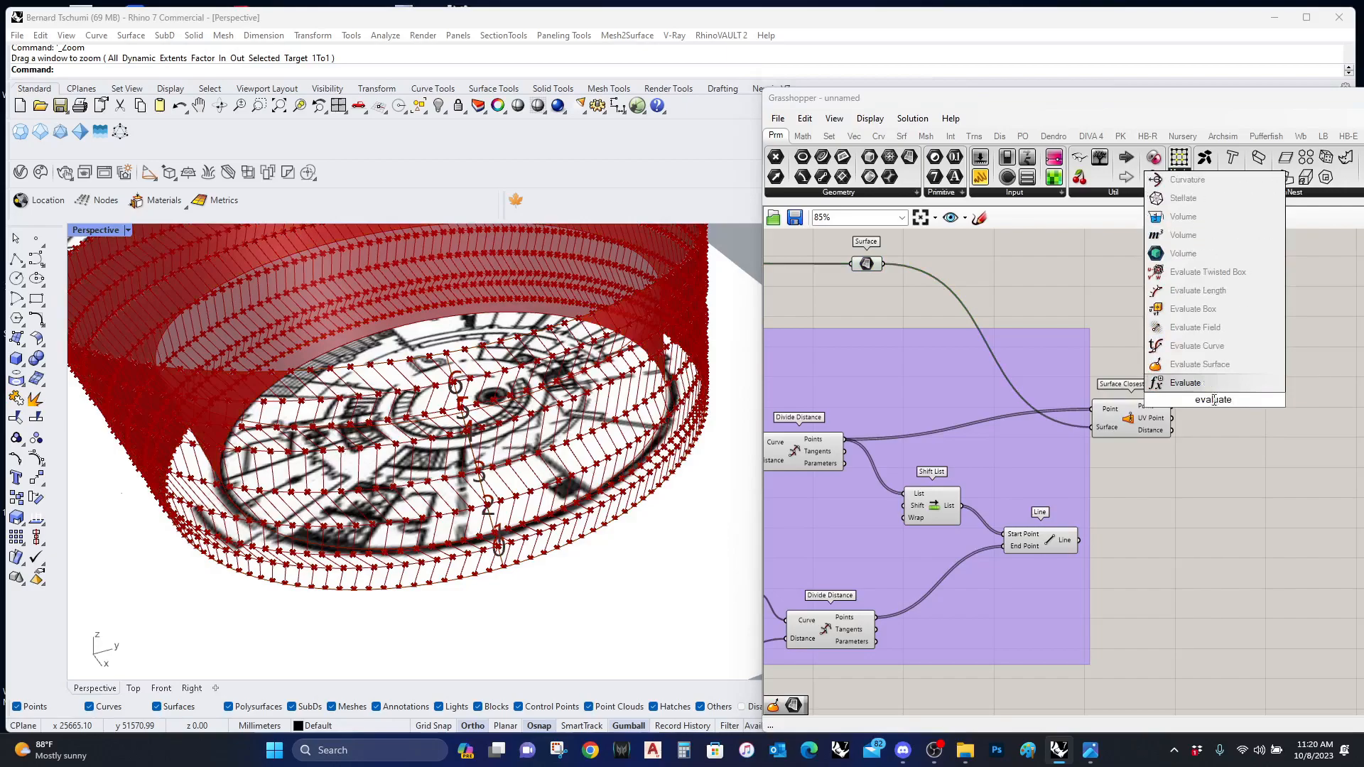
click(1197, 364)
drag(1218, 416, 1172, 422)
drag(1217, 383, 883, 264)
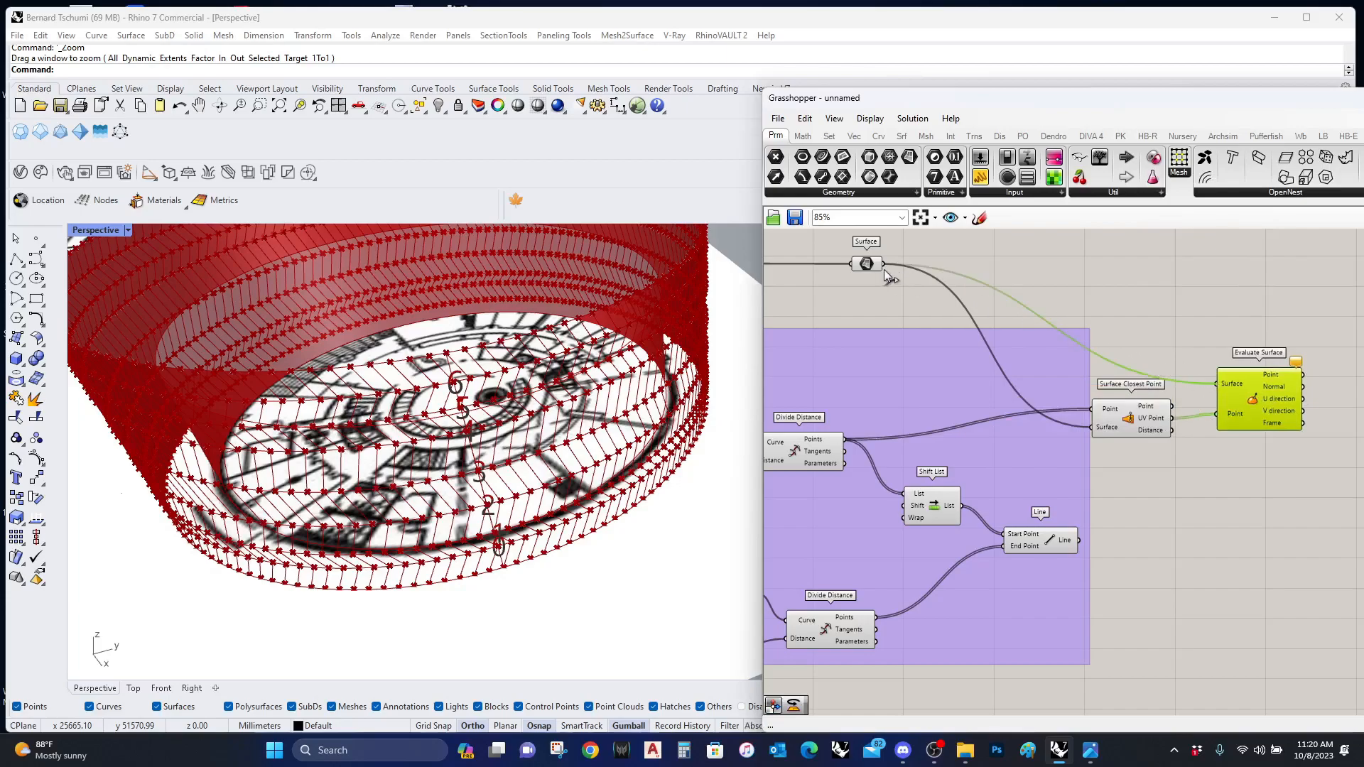
scroll(1094, 411, down, 2)
drag(1296, 489, 1305, 404)
right_drag(1298, 442, 1107, 482)
scroll(1060, 454, down, 3)
Step: Add a Line SDL component and wire Evaluate Surface's Point to its Start and Normal to its Direction
scroll(1107, 481, up, 5)
click(1162, 463)
double_click(1163, 462)
text(line sdl)
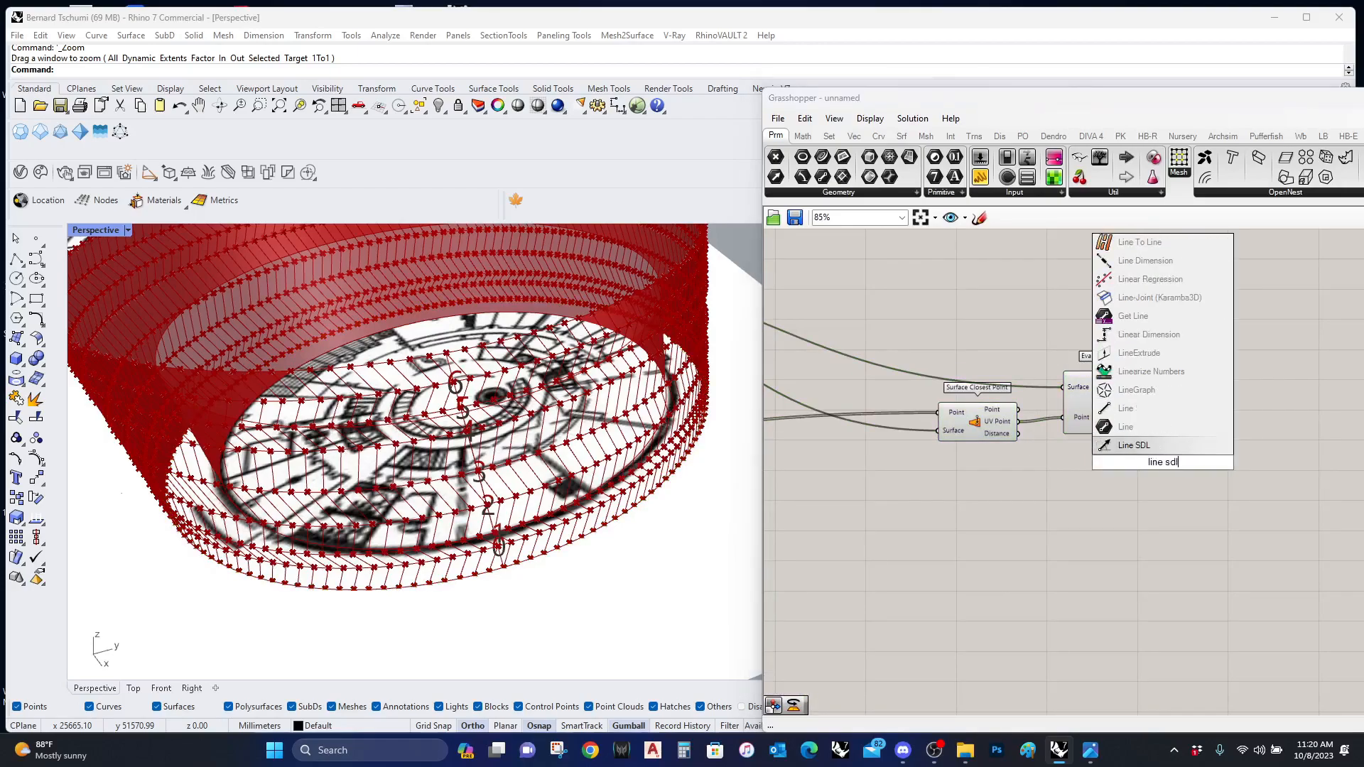
key(Return)
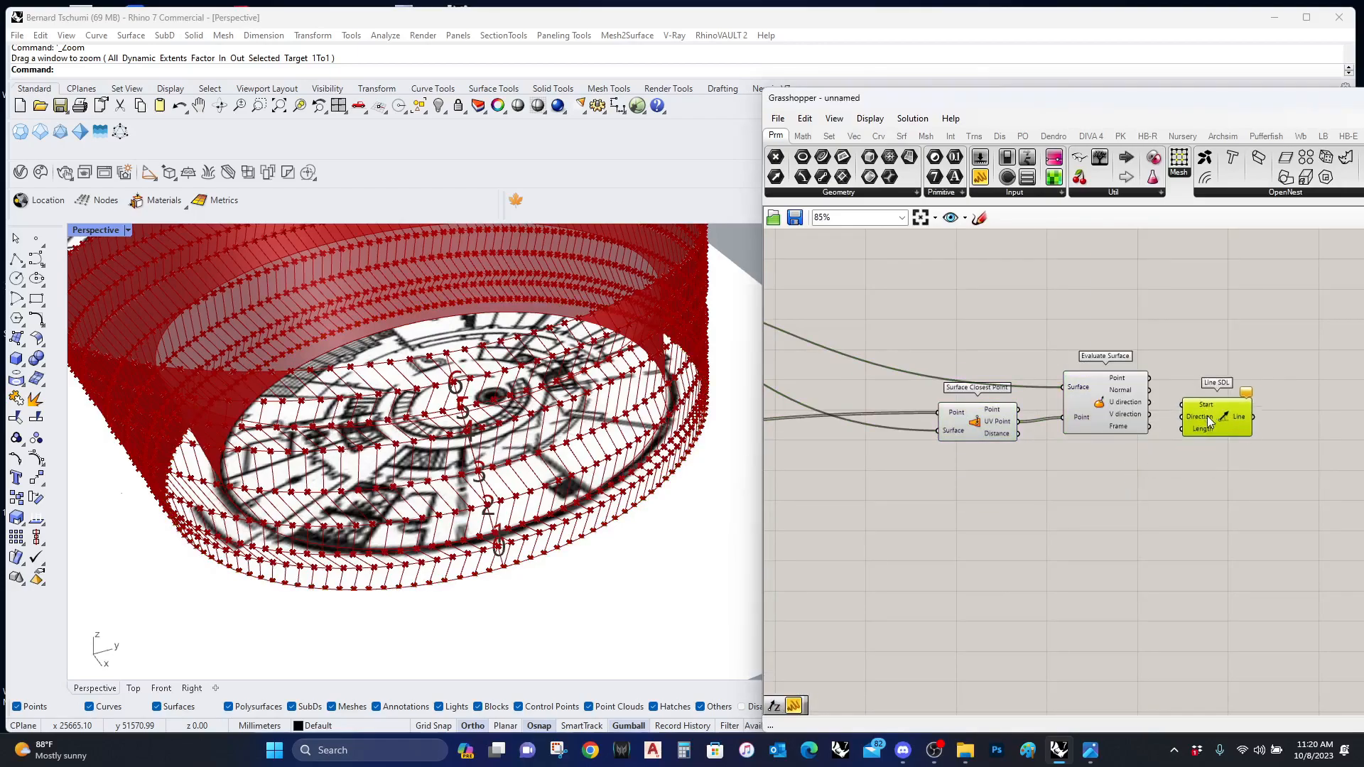
scroll(1185, 408, up, 2)
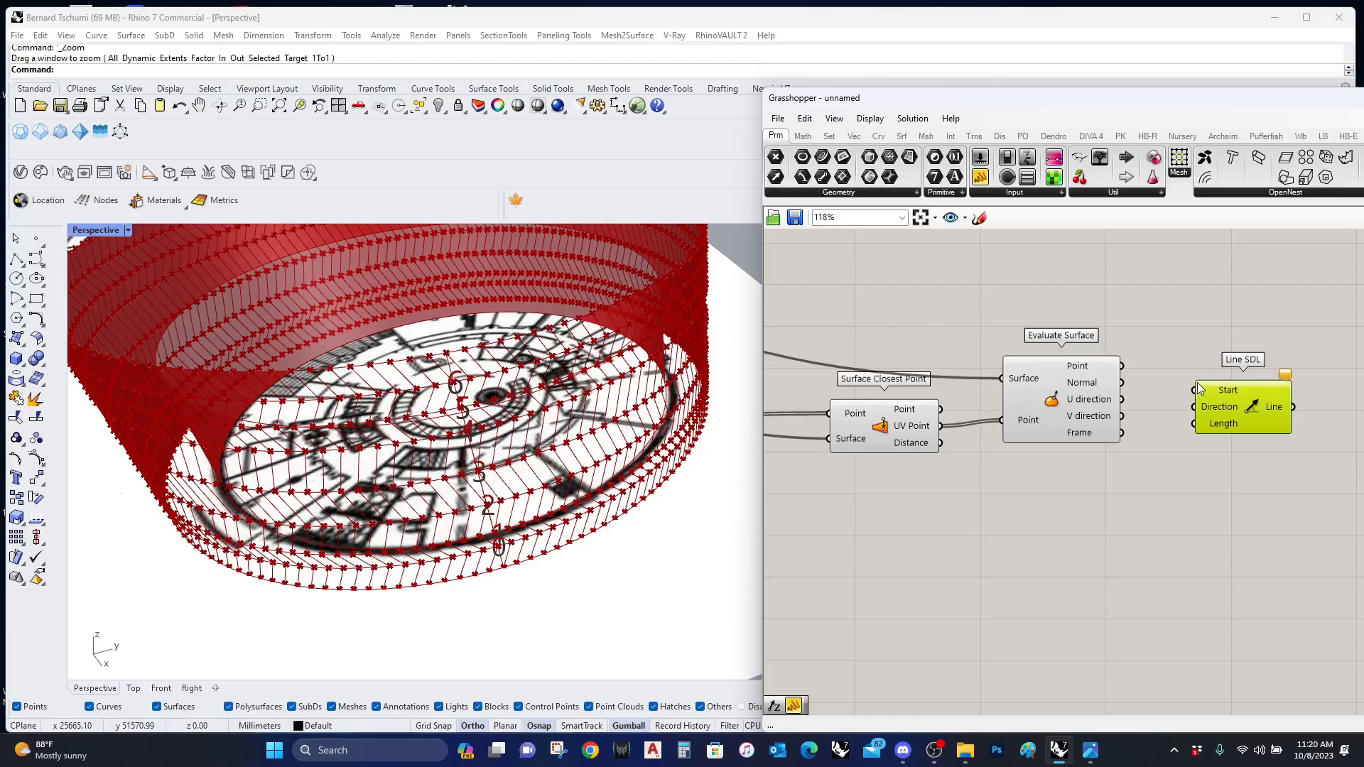
drag(1196, 391, 1121, 366)
drag(1194, 406, 1123, 391)
Step: Add a Number Slider with a maximum of 1500 and connect it to the Line SDL's Length input
double_click(1034, 551)
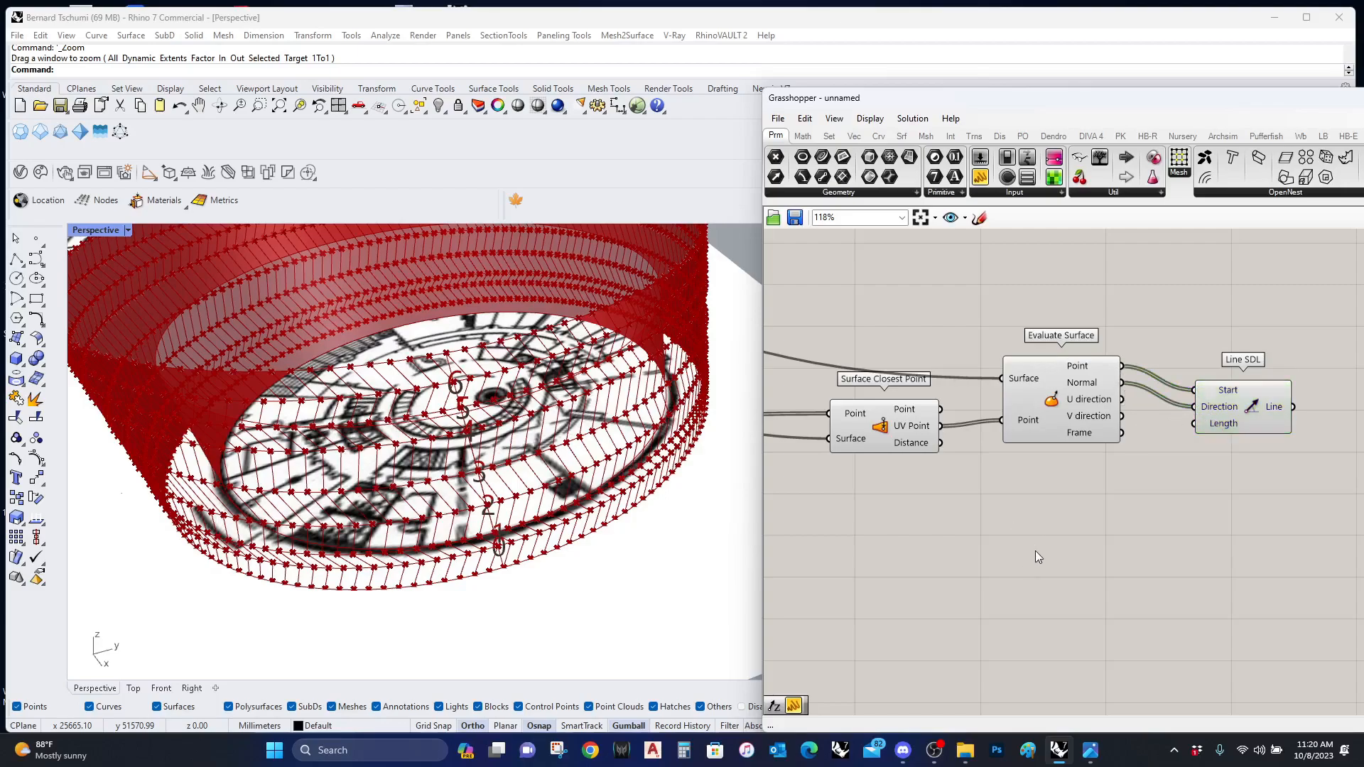
text(slider)
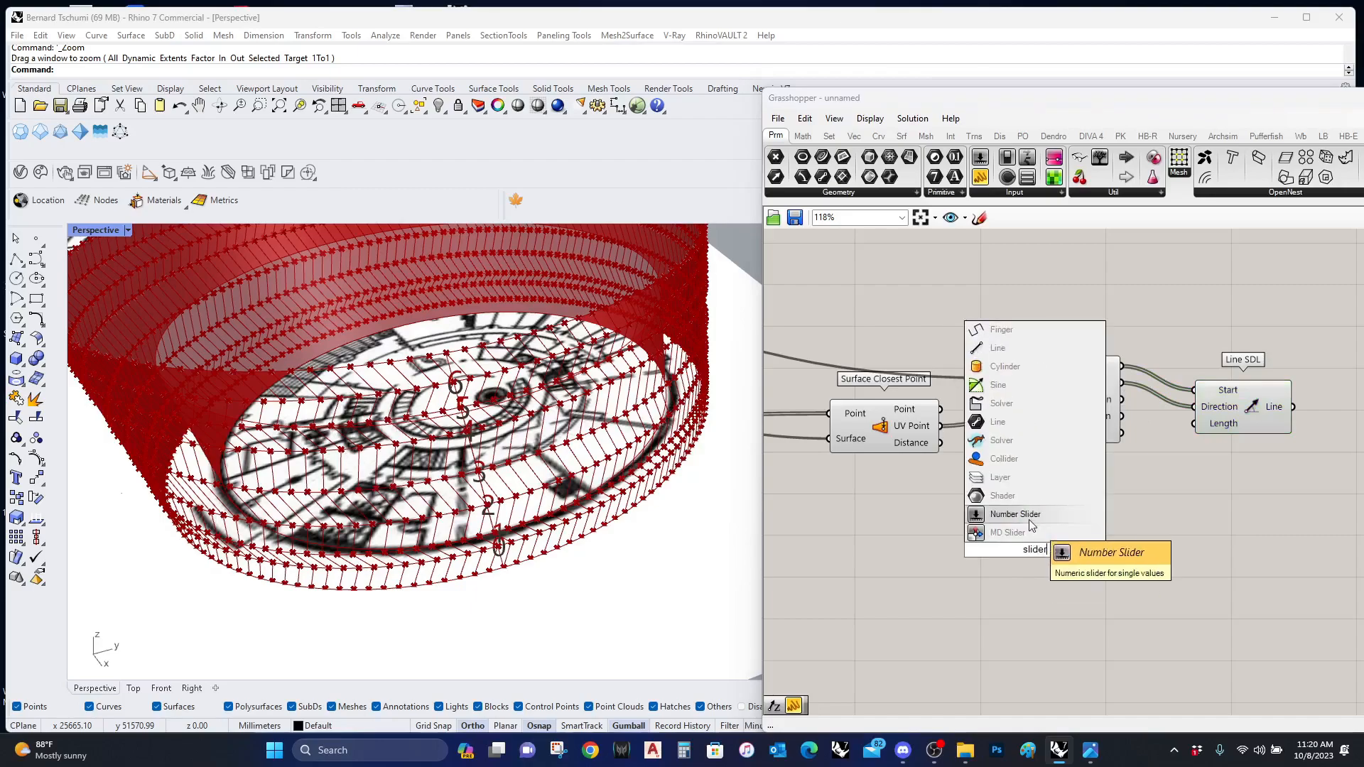
click(1029, 519)
double_click(989, 550)
double_click(1032, 587)
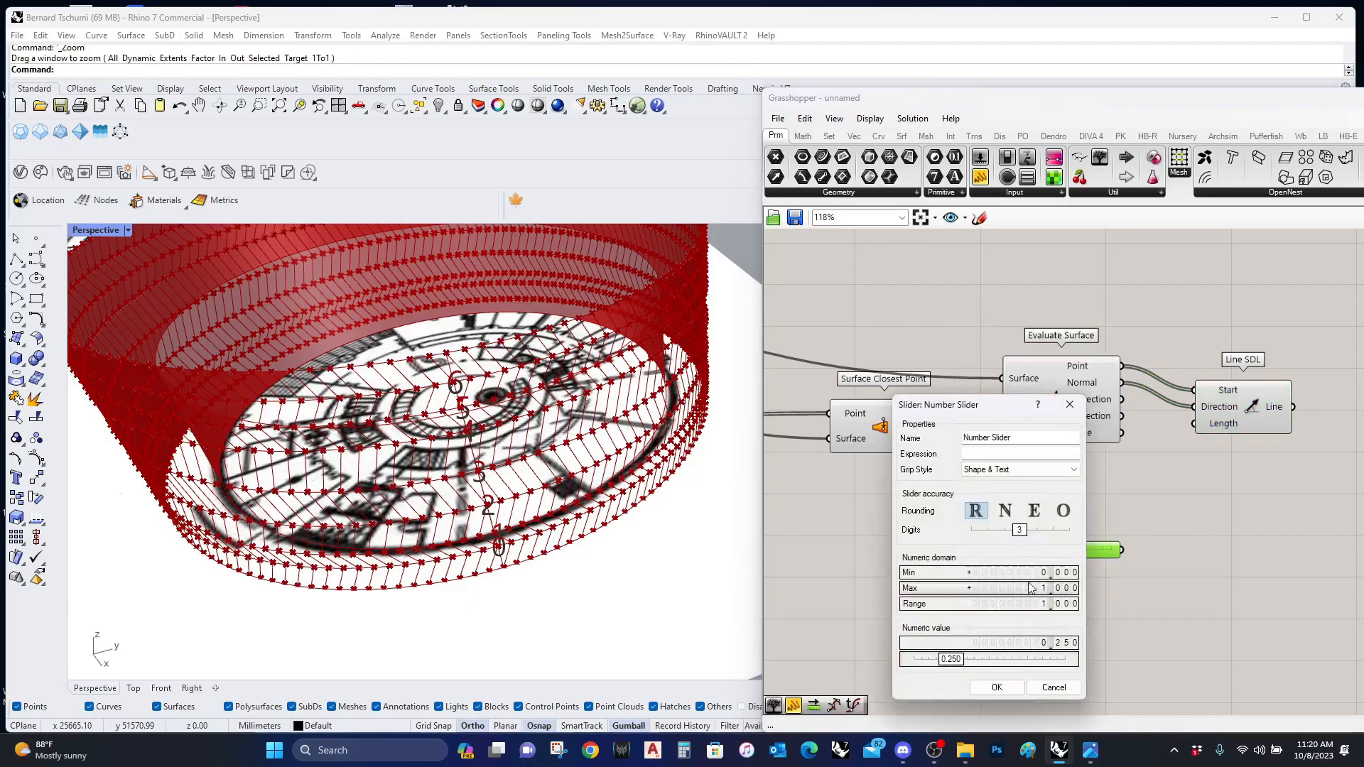
text(15)
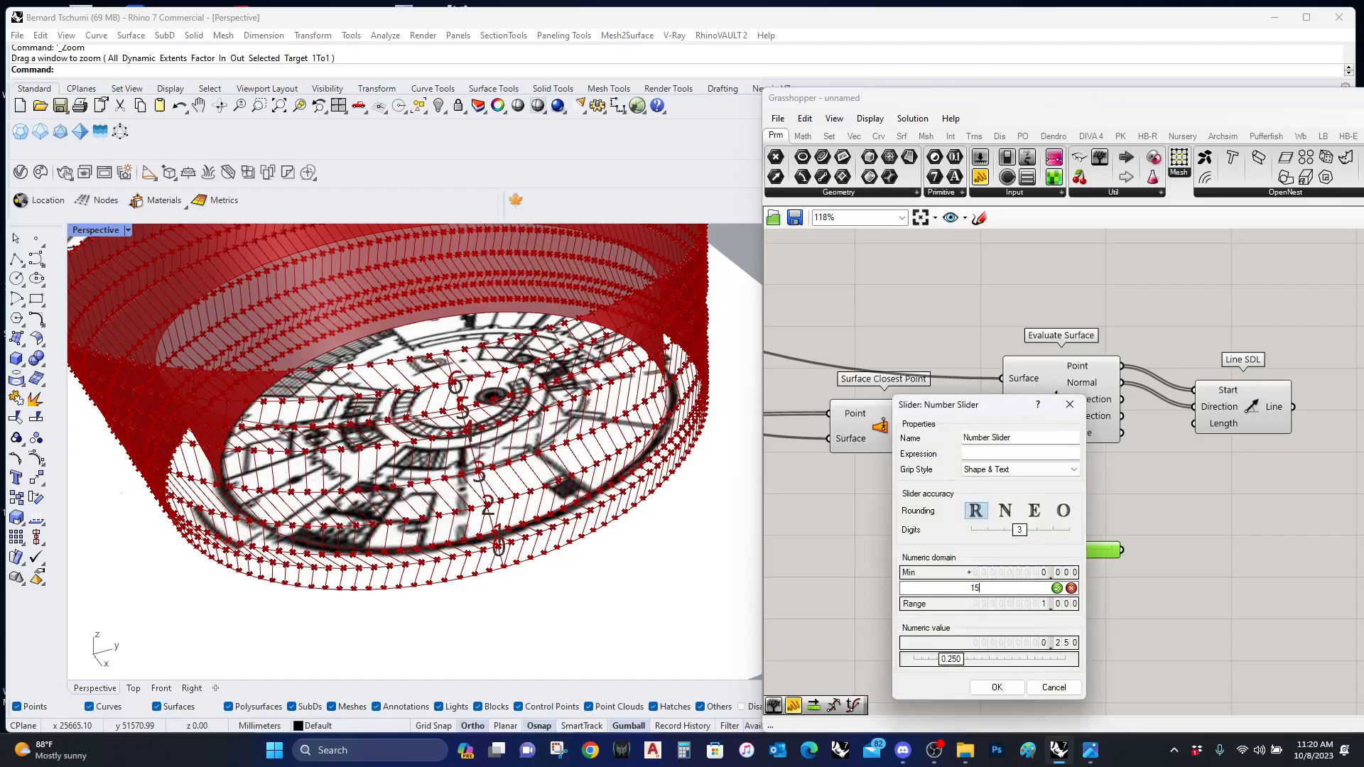
click(1056, 590)
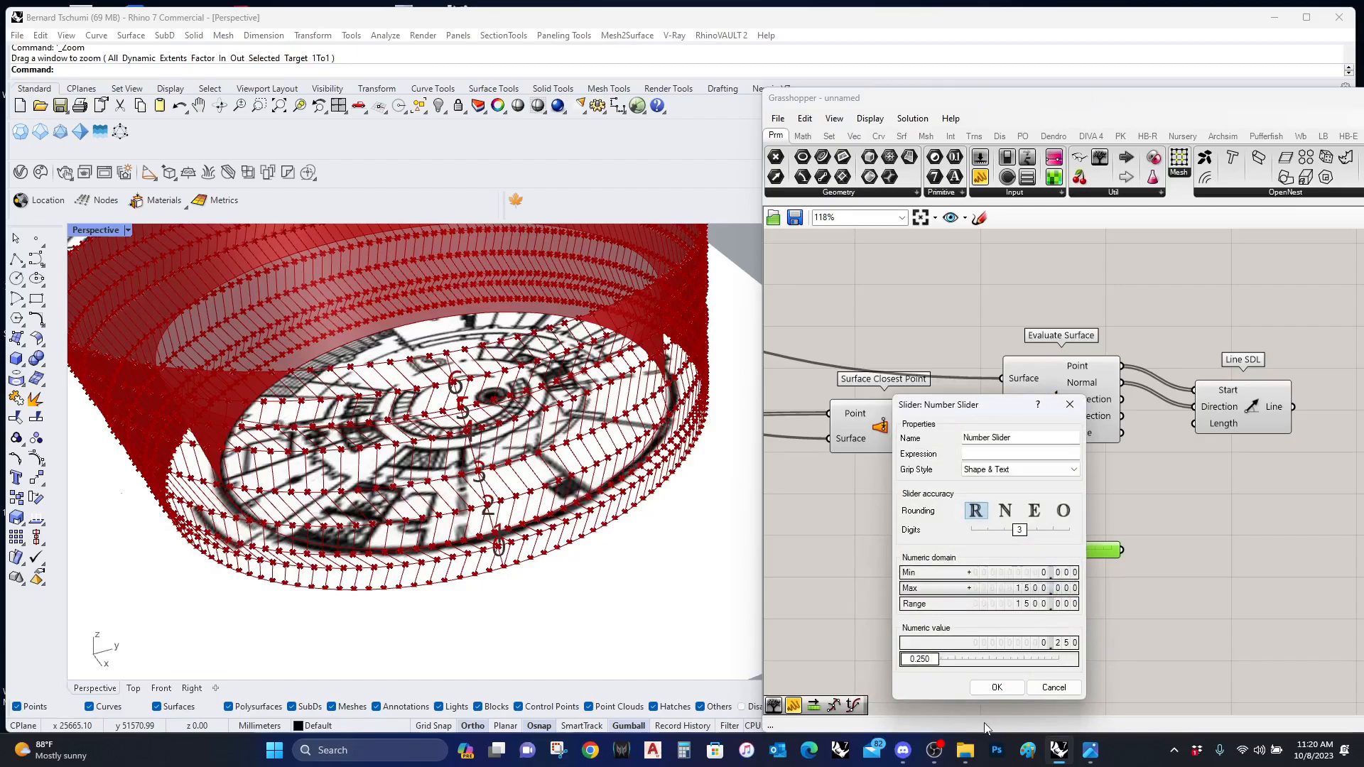
click(997, 687)
drag(1202, 430, 1122, 550)
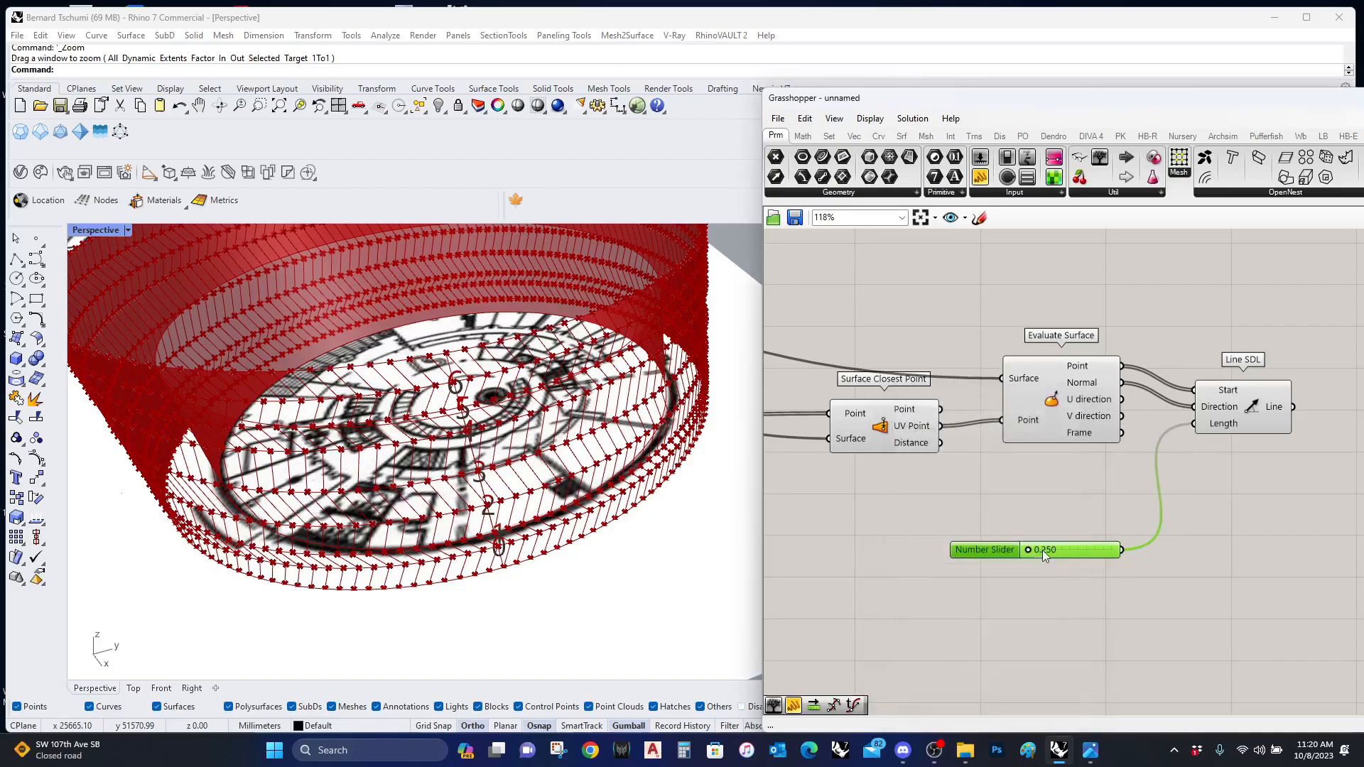
Step: Switch the length slider to integer values, set it to 1007, and inspect the Line SDL's lines along the facade base
double_click(985, 556)
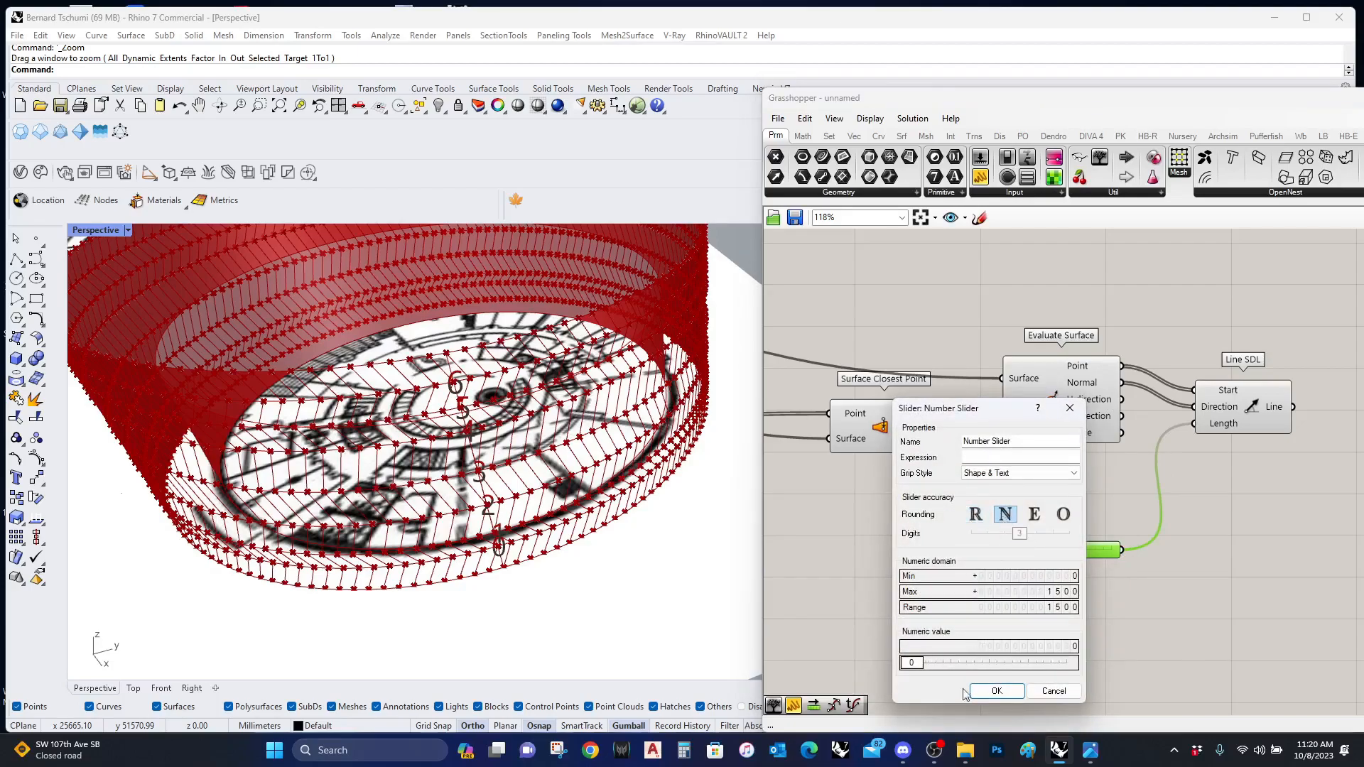
click(997, 691)
drag(1056, 552, 1085, 555)
click(1245, 410)
scroll(489, 558, up, 6)
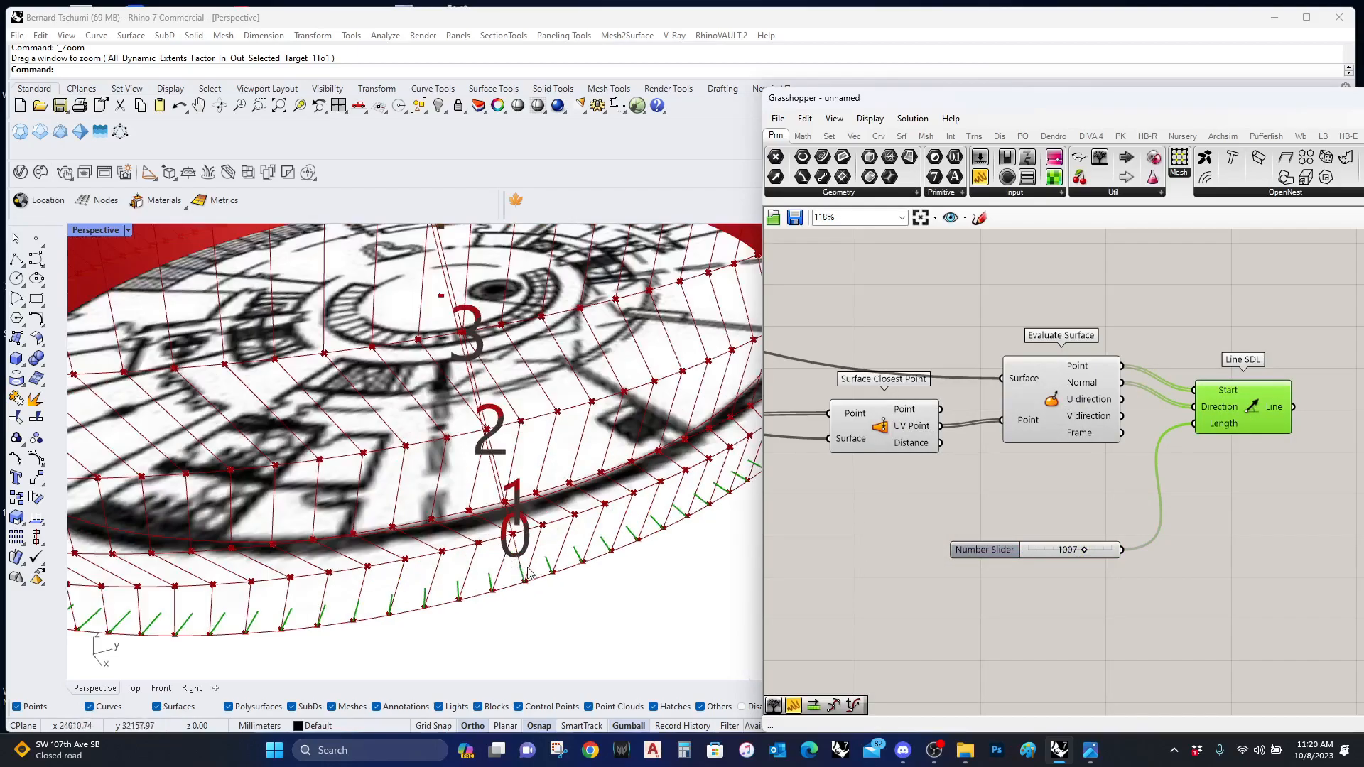
scroll(527, 572, up, 2)
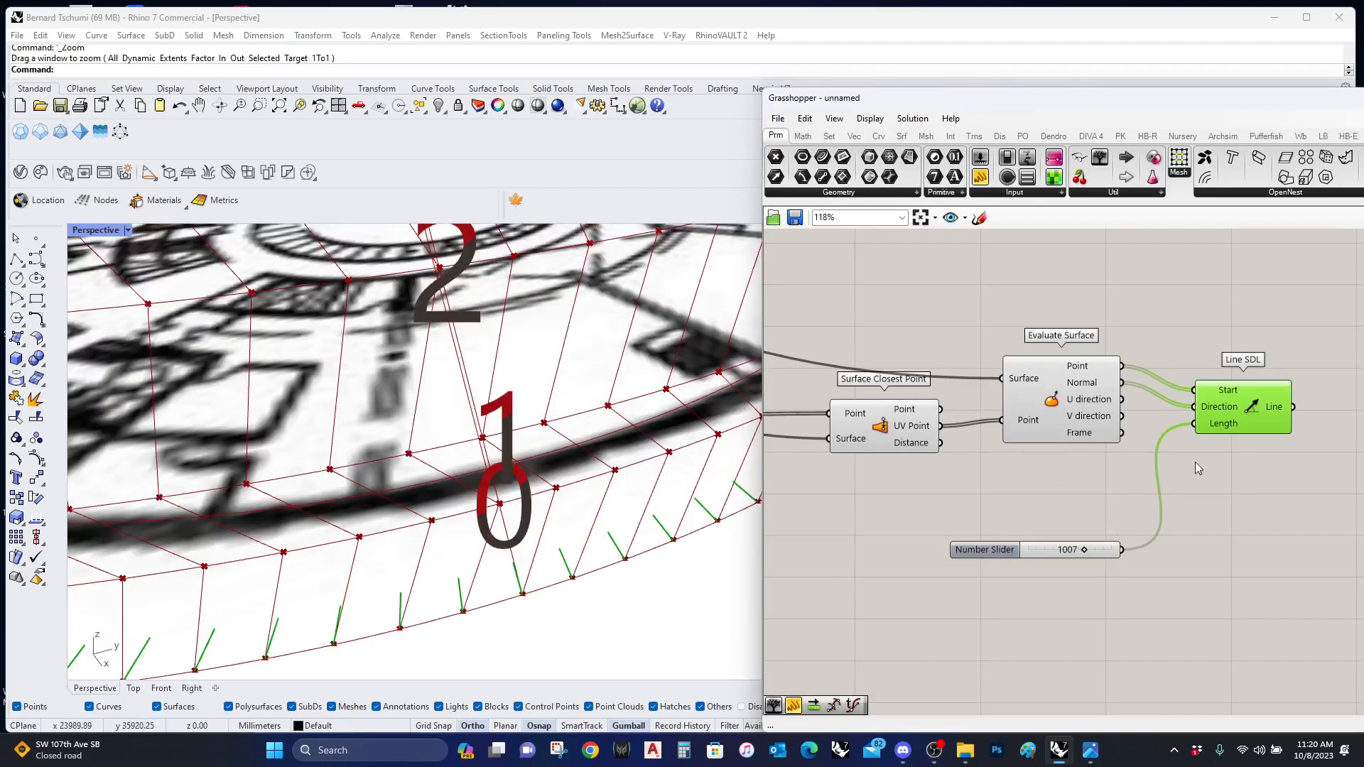
Step: Add a negating expression to the Line SDL's Length input and restore a larger Grasshopper window beside the perspective view
right_click(1203, 429)
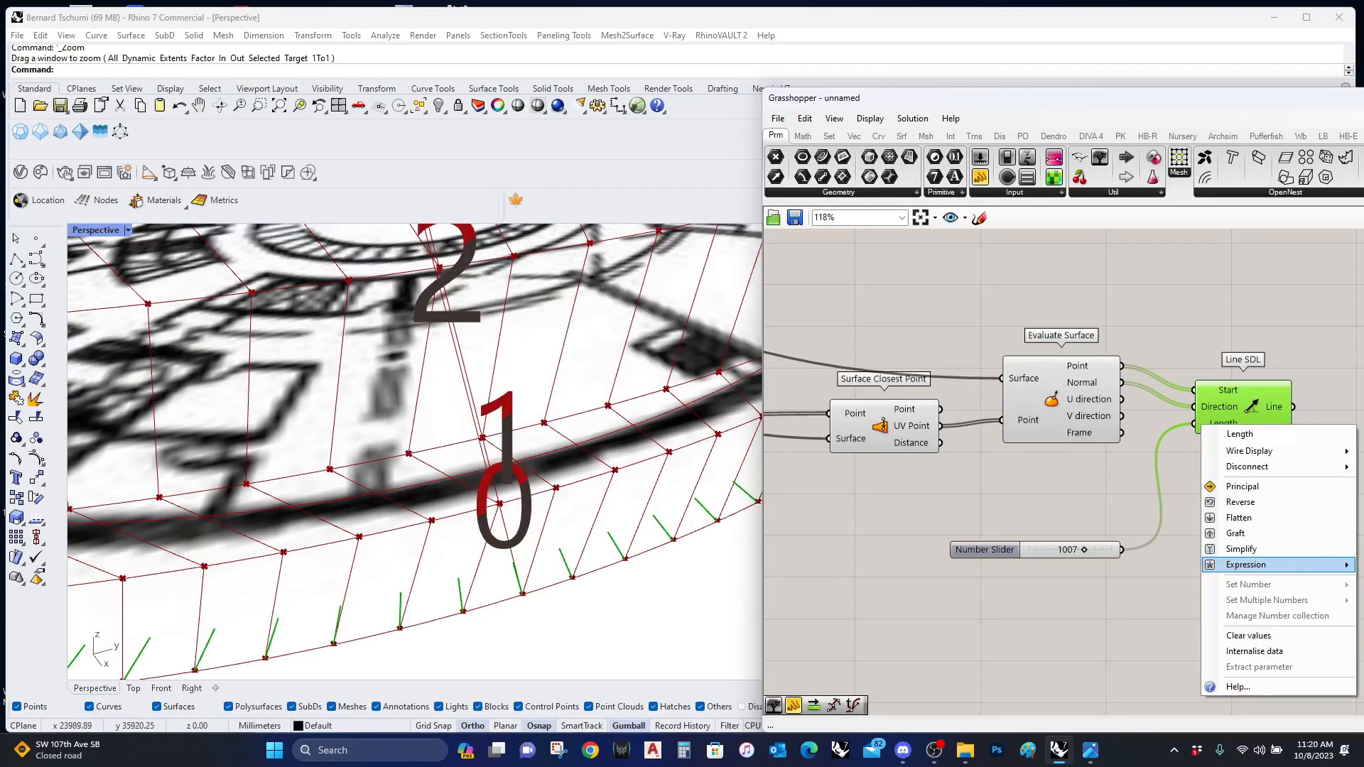
click(876, 221)
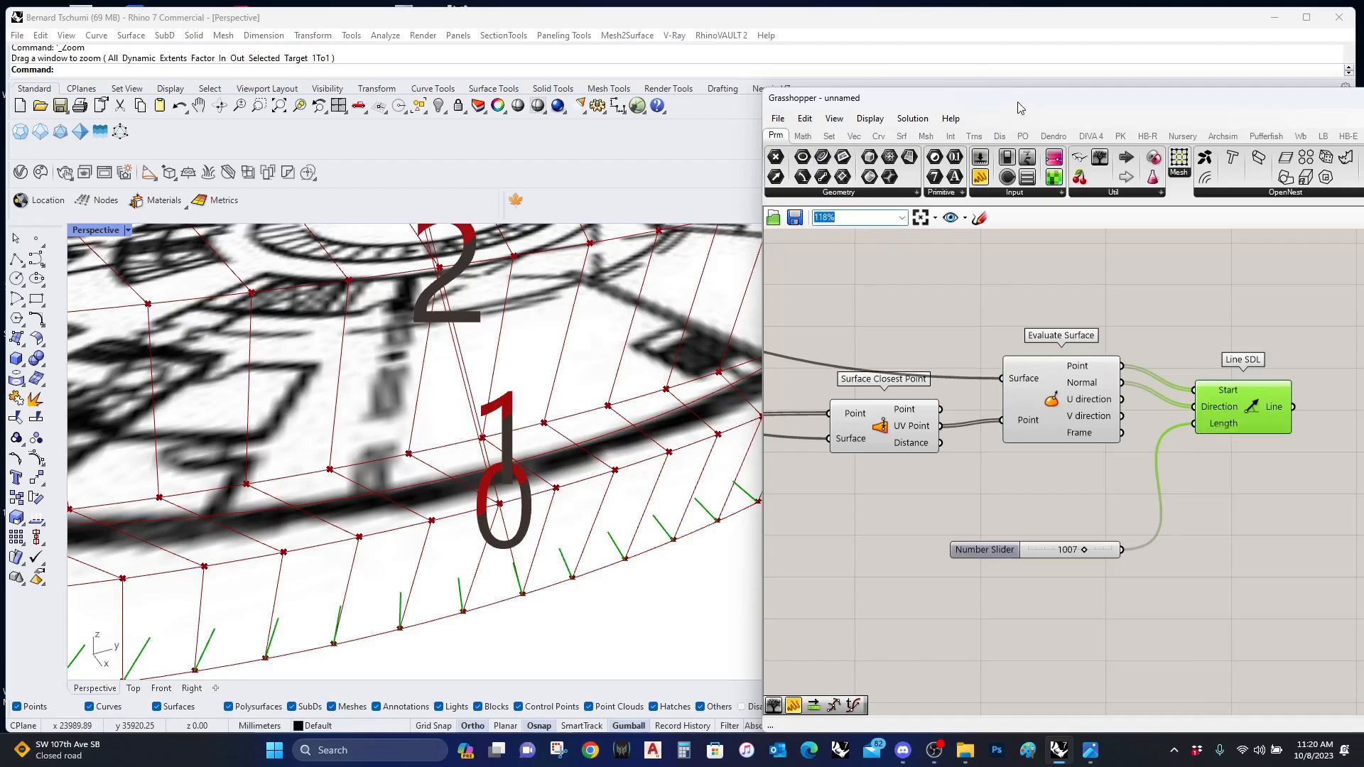
drag(1021, 108, 482, 80)
right_click(673, 398)
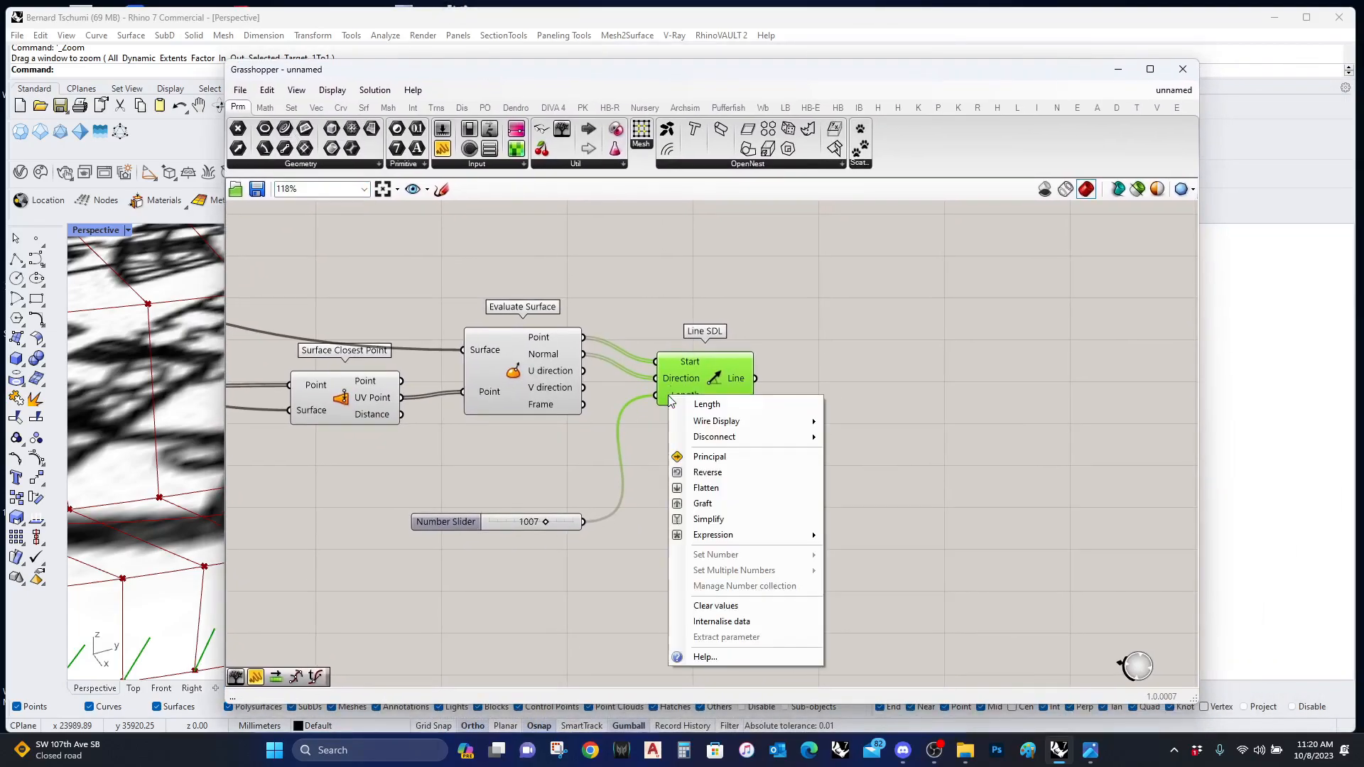
mouse_move(757, 536)
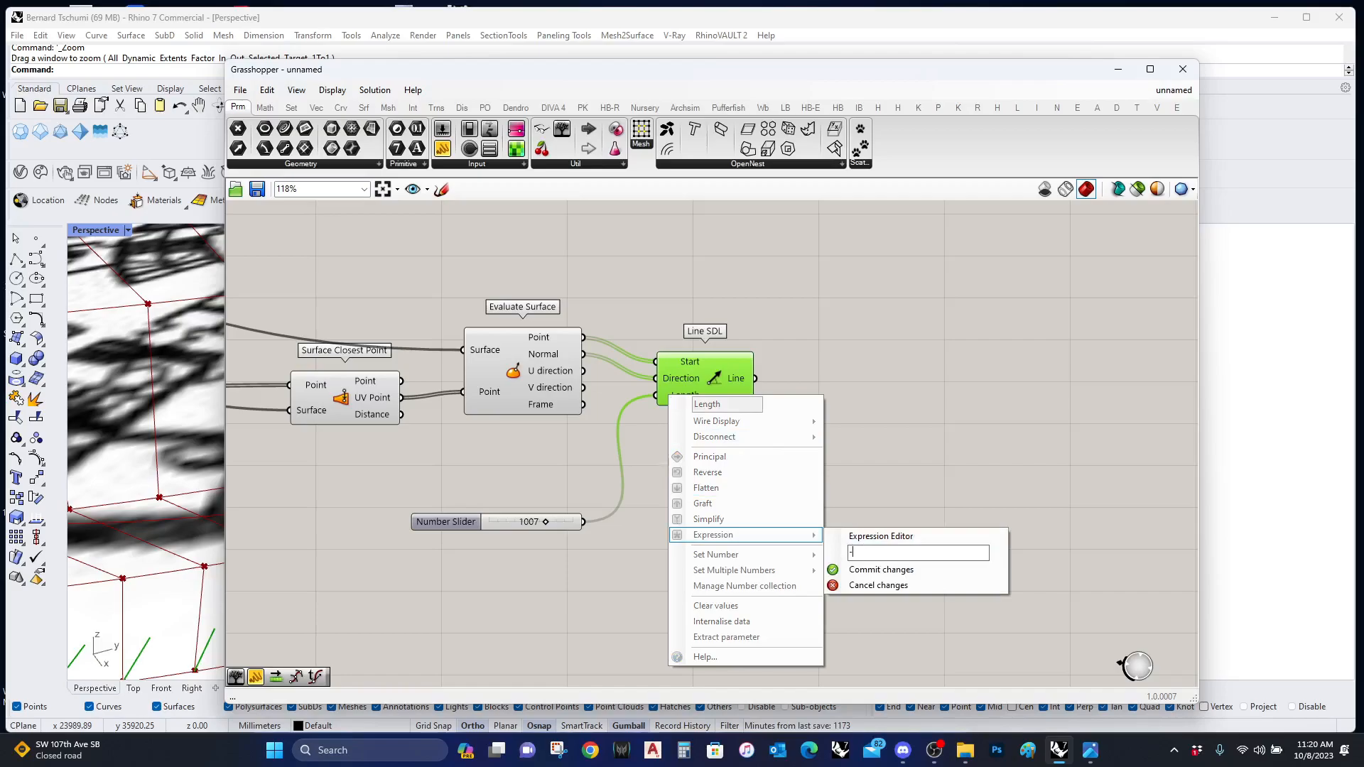
click(881, 569)
drag(621, 72, 1312, 56)
drag(1141, 365, 1147, 688)
Step: Examine the first facade-line set's Line component in the perspective view alongside the reversed Line SDL lines
scroll(1149, 382, down, 5)
right_drag(882, 481, 1094, 544)
scroll(1094, 545, up, 3)
scroll(1095, 544, up, 1)
click(1007, 433)
scroll(1125, 473, down, 2)
right_drag(1126, 473, 656, 449)
right_drag(900, 432, 1033, 447)
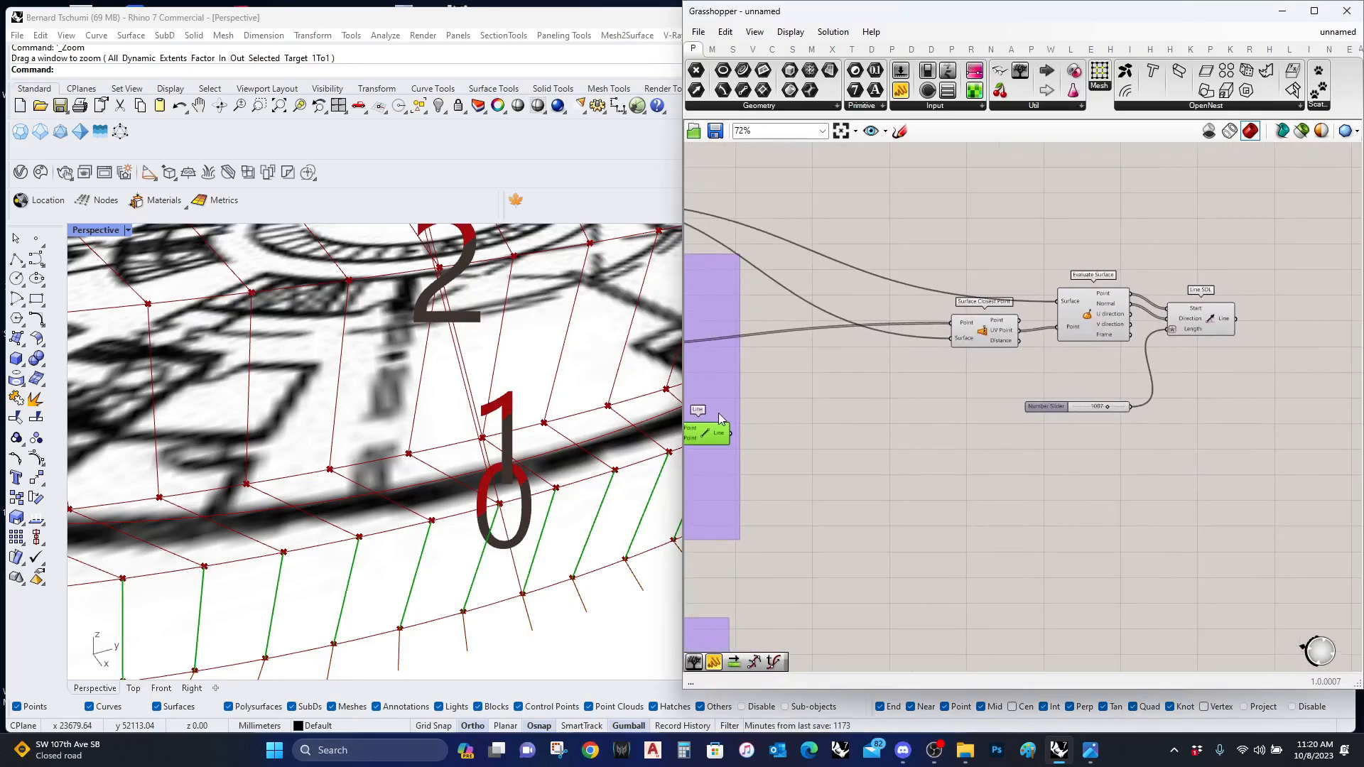
Step: Attach Param Viewers to the first facade-line set's Line output and the Line SDL's Line output
mouse_move(724, 441)
drag(943, 346, 730, 433)
drag(853, 550, 1210, 351)
scroll(1268, 281, up, 4)
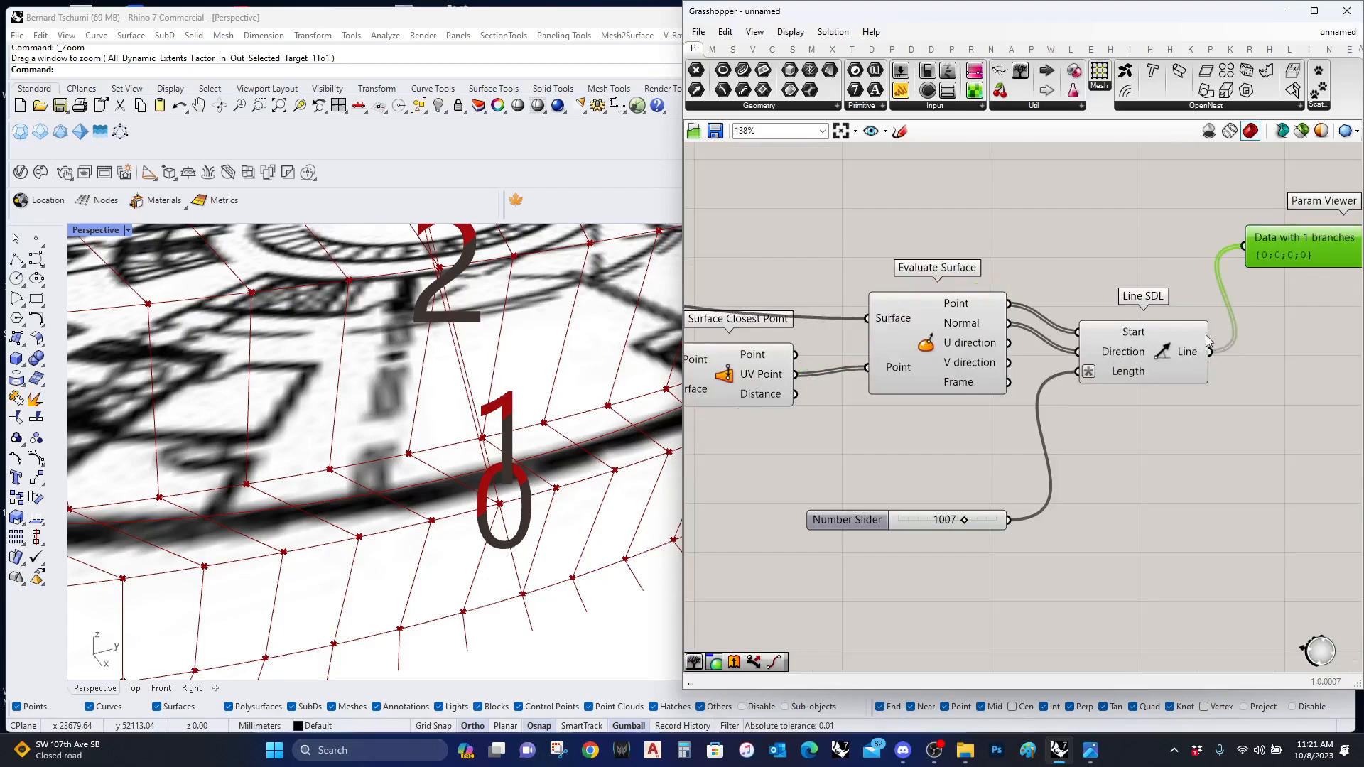
Step: Enlarge the Param Viewer attached to the Line SDL and apply Simplify to the Line SDL's Line output
right_drag(1247, 322, 968, 395)
drag(1058, 338, 1078, 401)
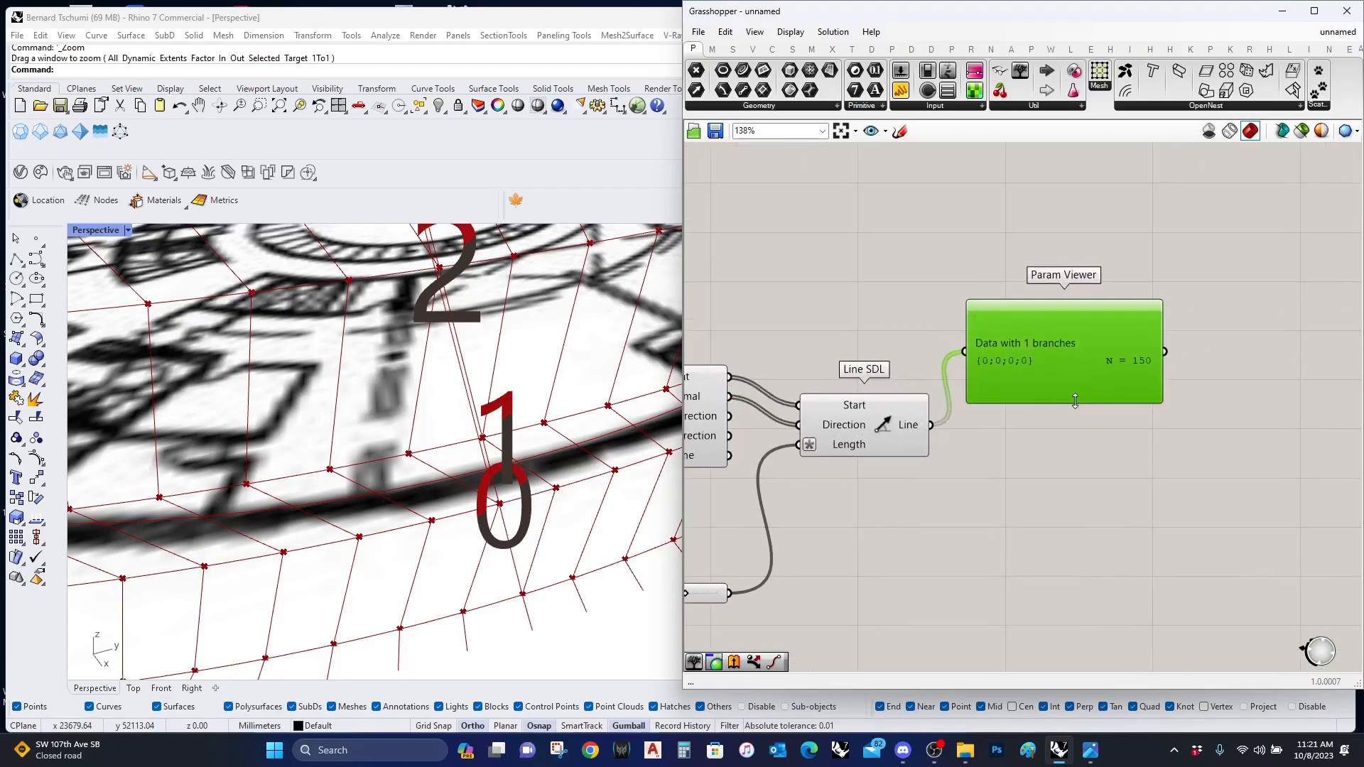
right_click(908, 430)
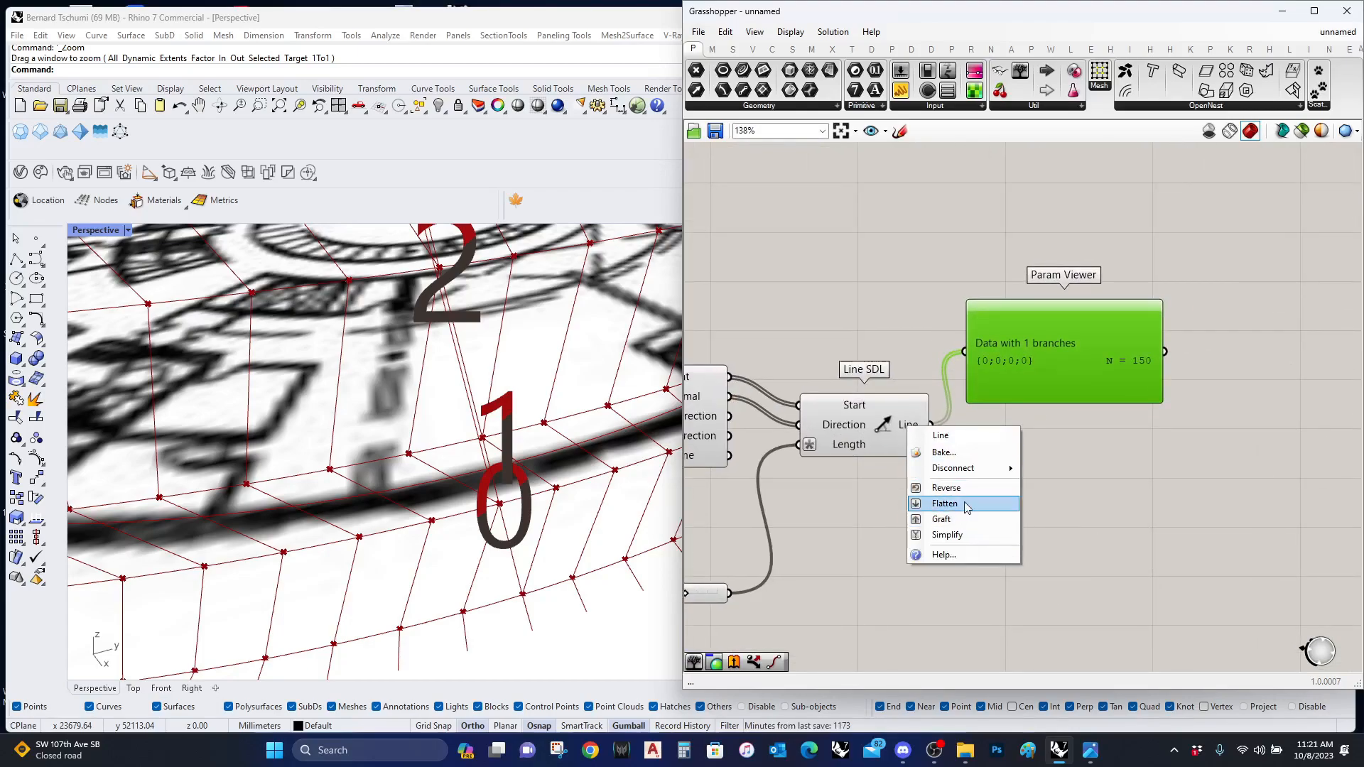
click(948, 535)
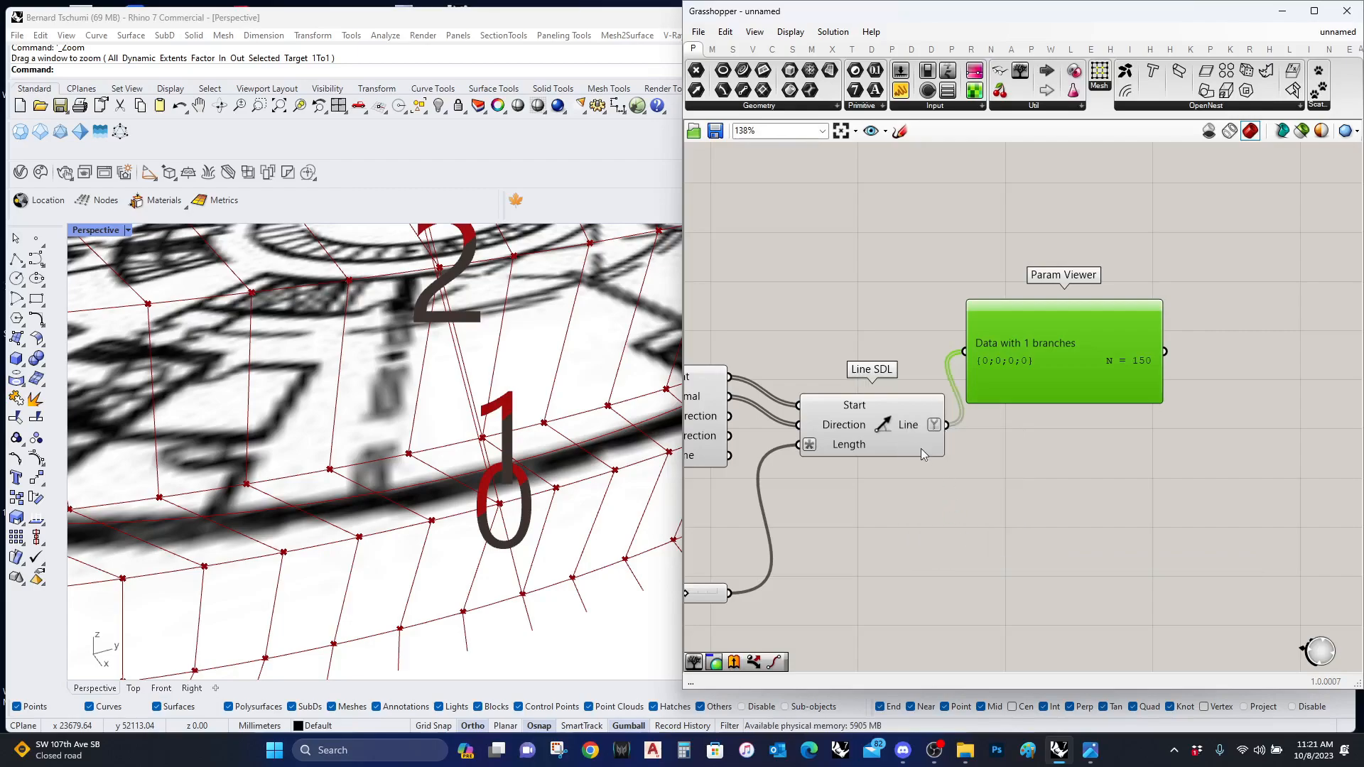
Step: Graft the Line outputs of the Line SDL and the first facade-line set's Line component
right_click(913, 434)
click(938, 520)
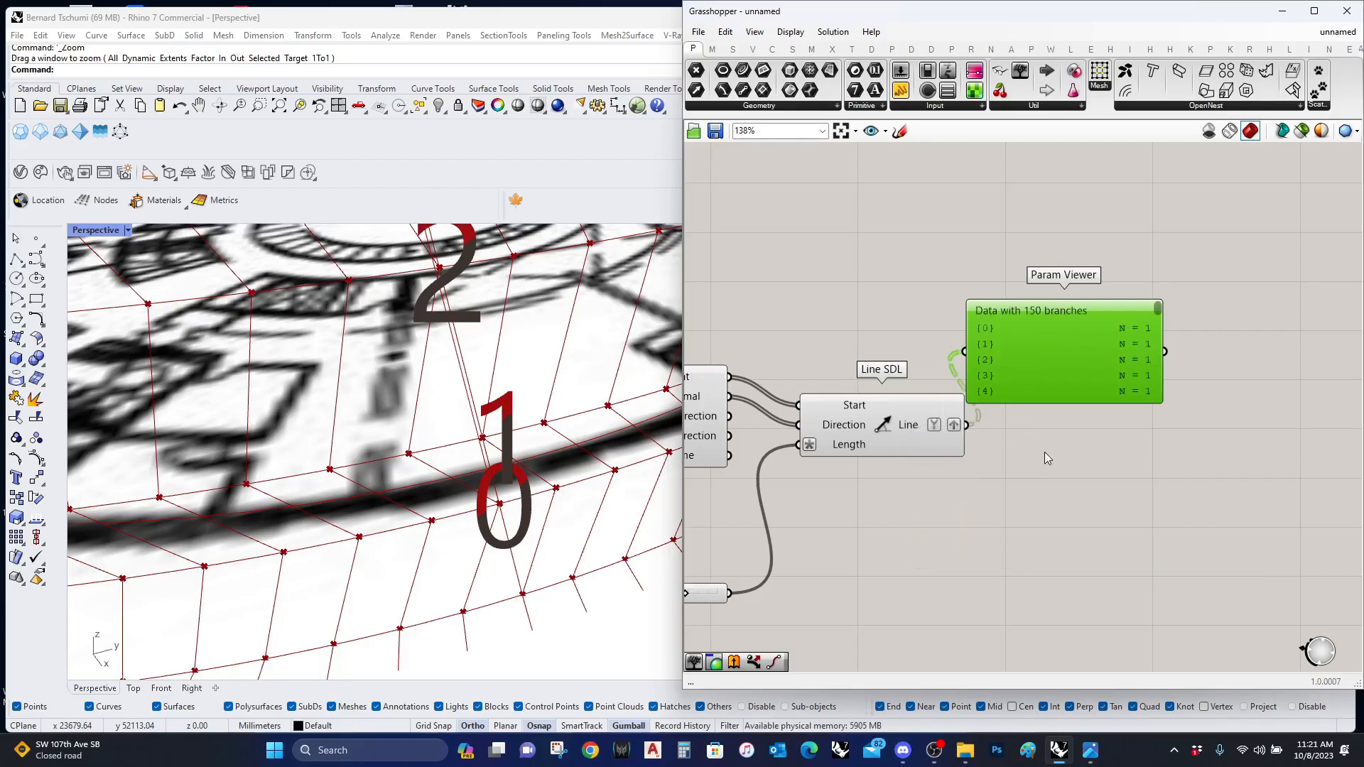
scroll(982, 490, down, 4)
right_drag(982, 489, 1155, 402)
scroll(764, 472, up, 2)
right_click(769, 417)
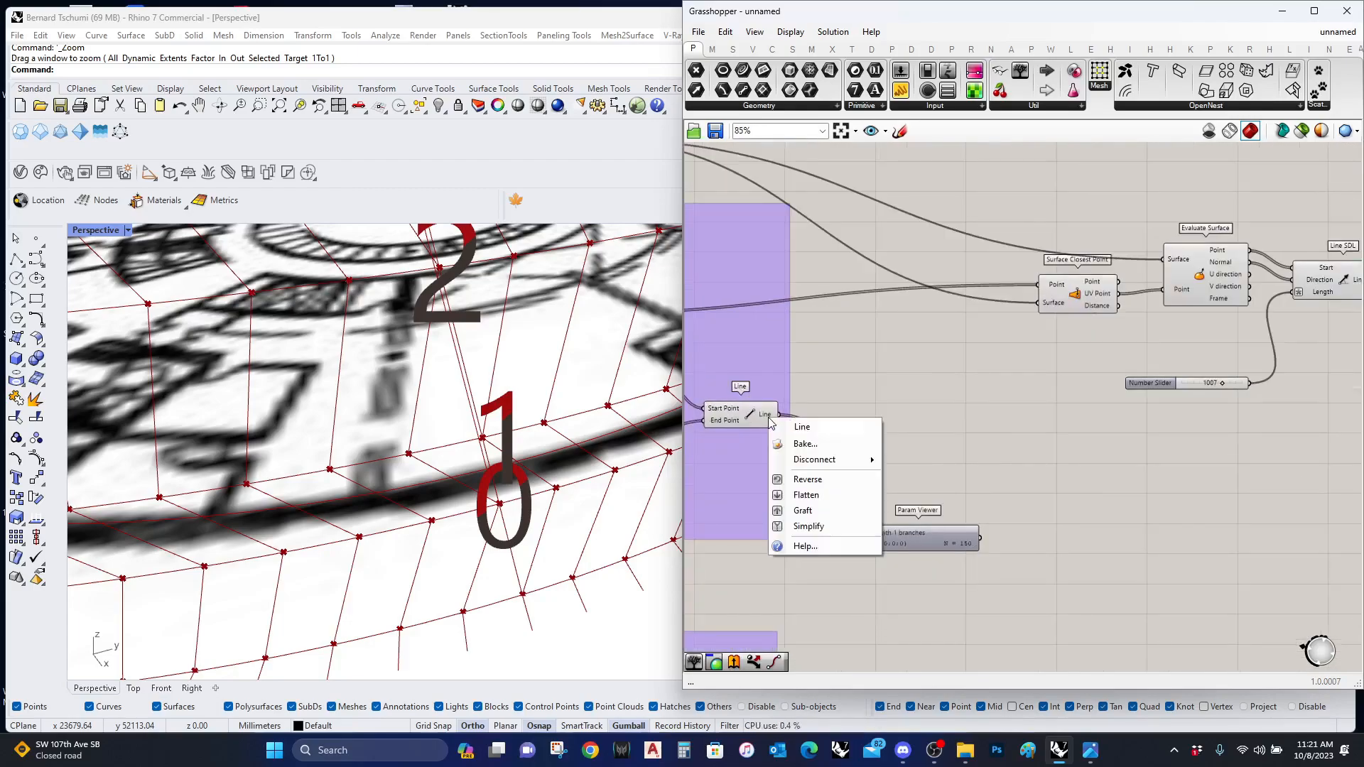
click(815, 510)
Step: Add a Sweep1 component using the Line SDL lines as Rail and the first facade-line set's lines as Sections
right_drag(1061, 487, 859, 514)
double_click(1104, 477)
text(swe)
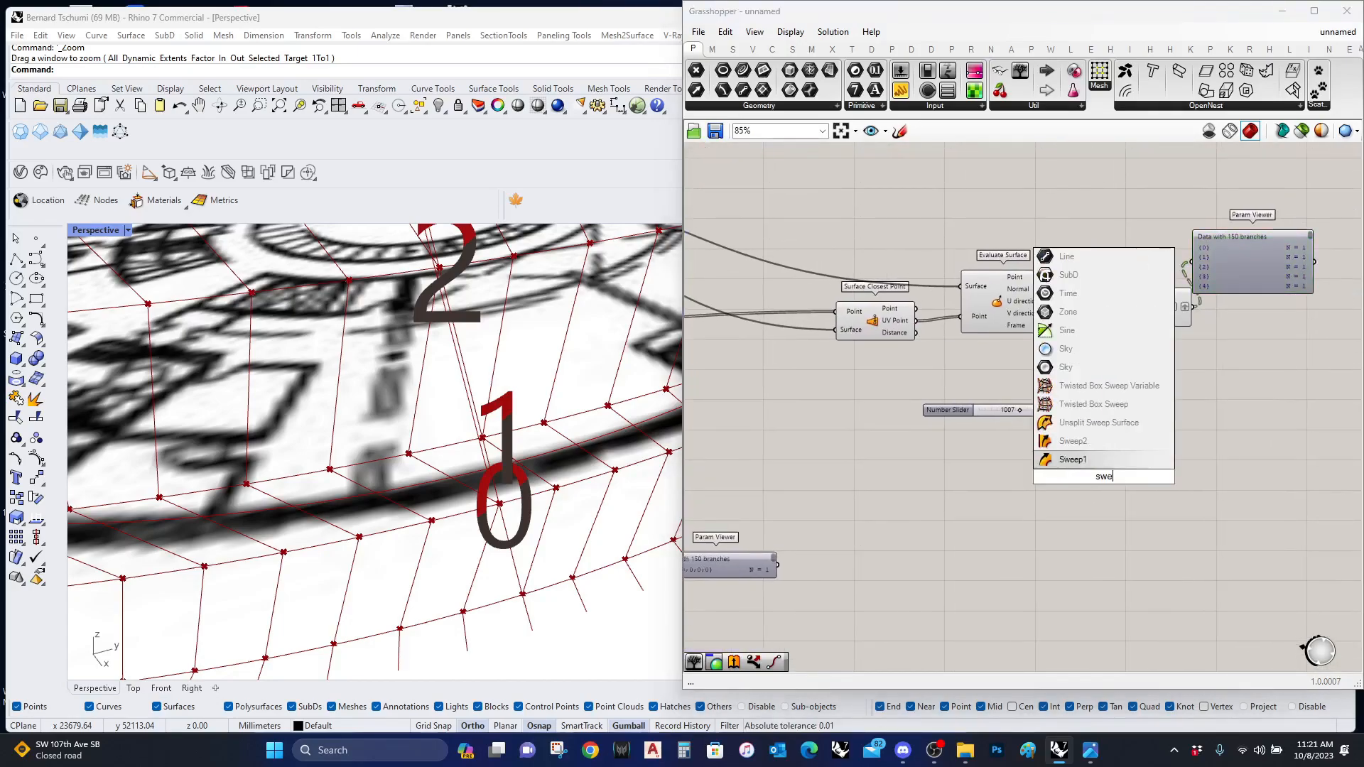
click(1090, 460)
drag(1102, 488, 873, 431)
click(1190, 317)
scroll(1091, 436, down, 7)
scroll(970, 441, up, 6)
scroll(448, 505, down, 9)
right_drag(448, 505, 471, 486)
scroll(485, 511, up, 5)
right_drag(1156, 472, 850, 466)
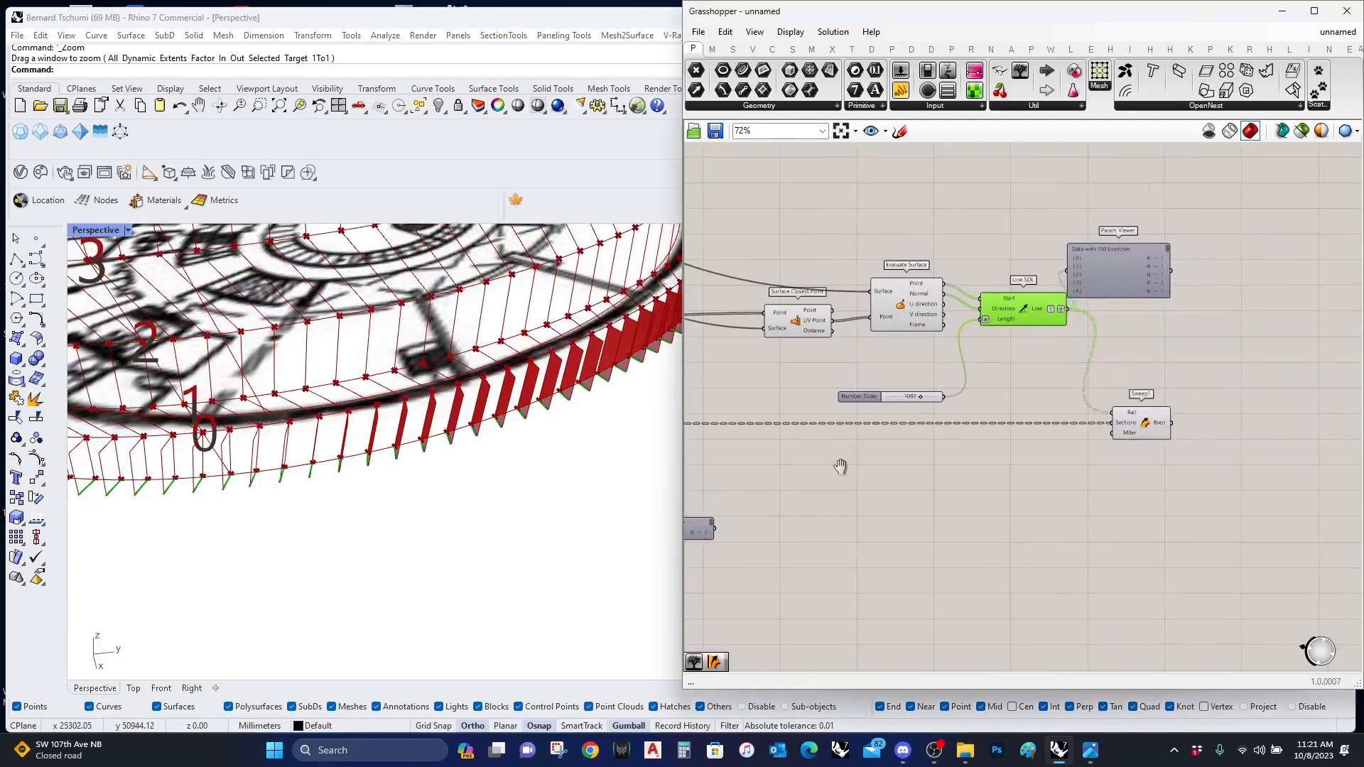
Step: Add an Offset Surface component and feed it the Brep output of Sweep1
right_drag(1212, 446, 1087, 448)
double_click(1109, 412)
text(off)
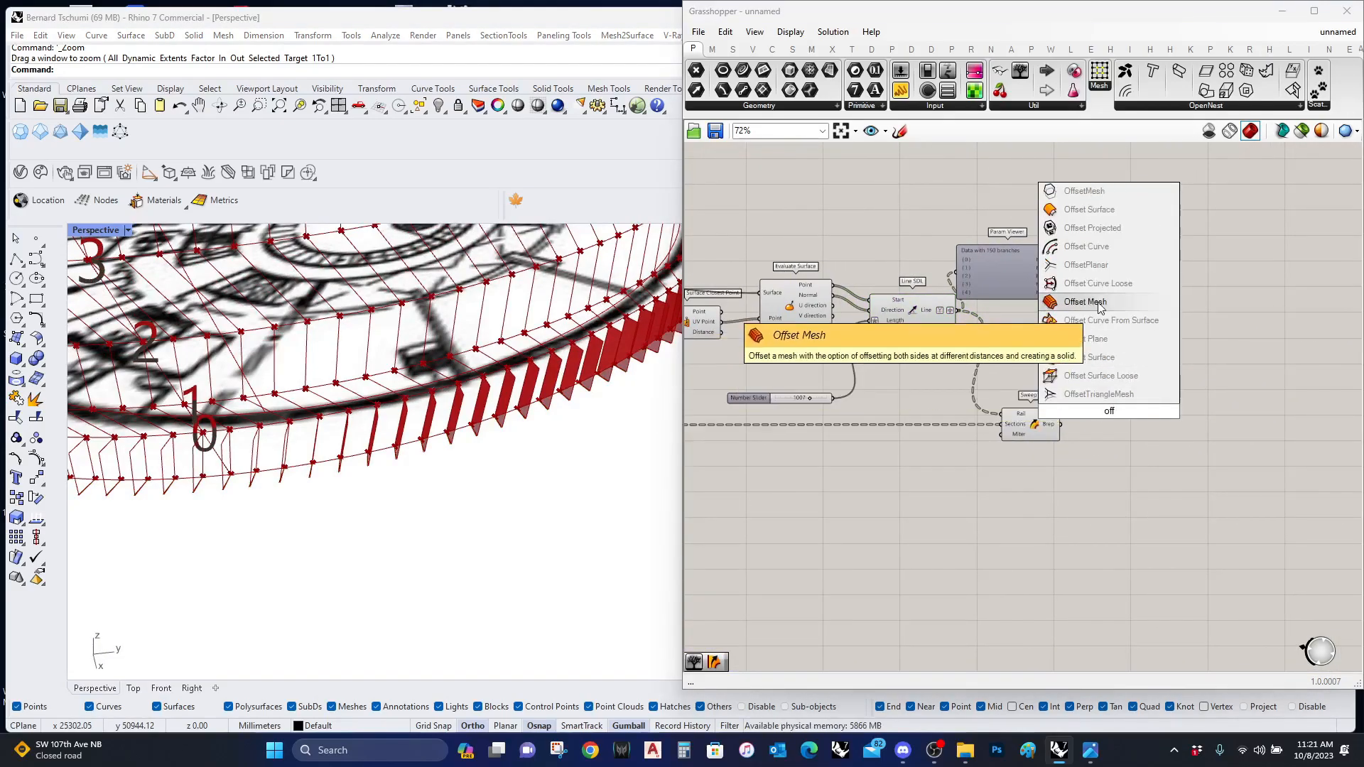
click(1096, 357)
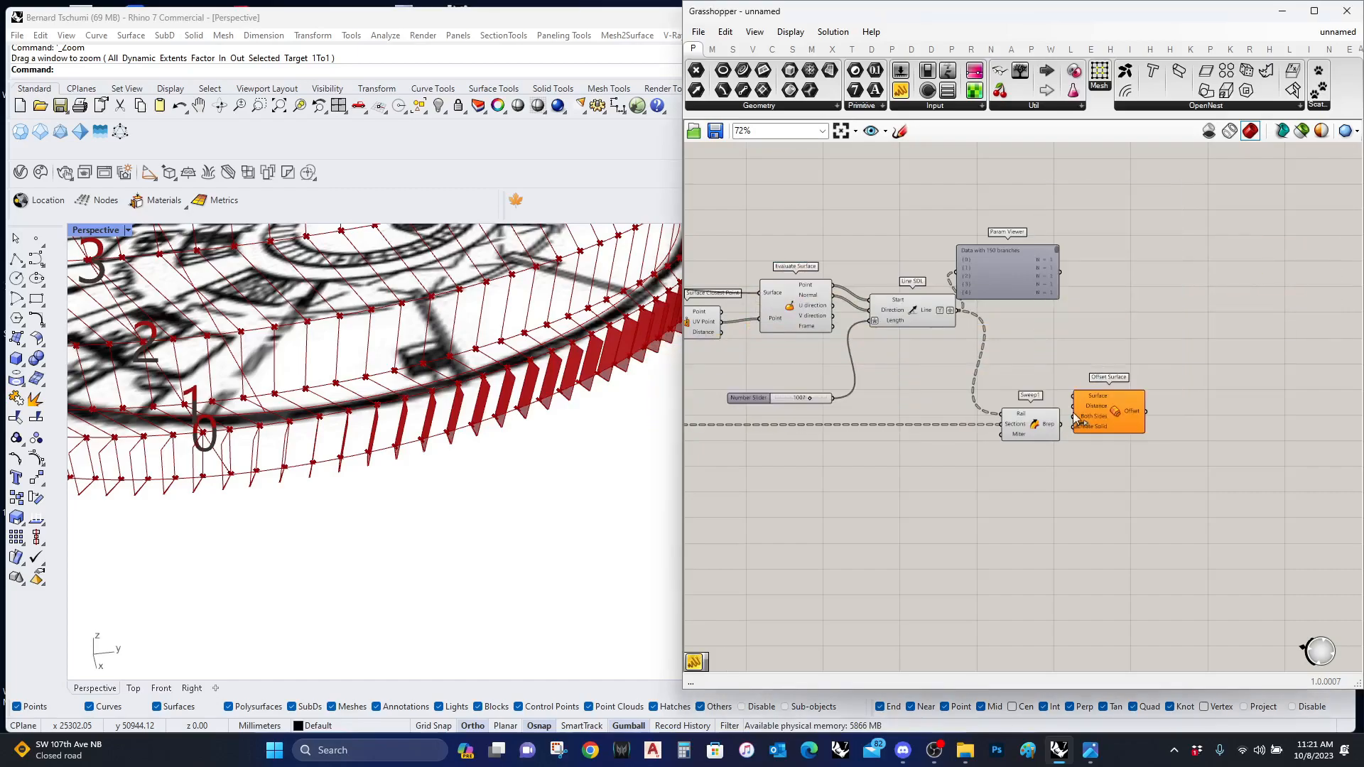
drag(1061, 425, 1173, 422)
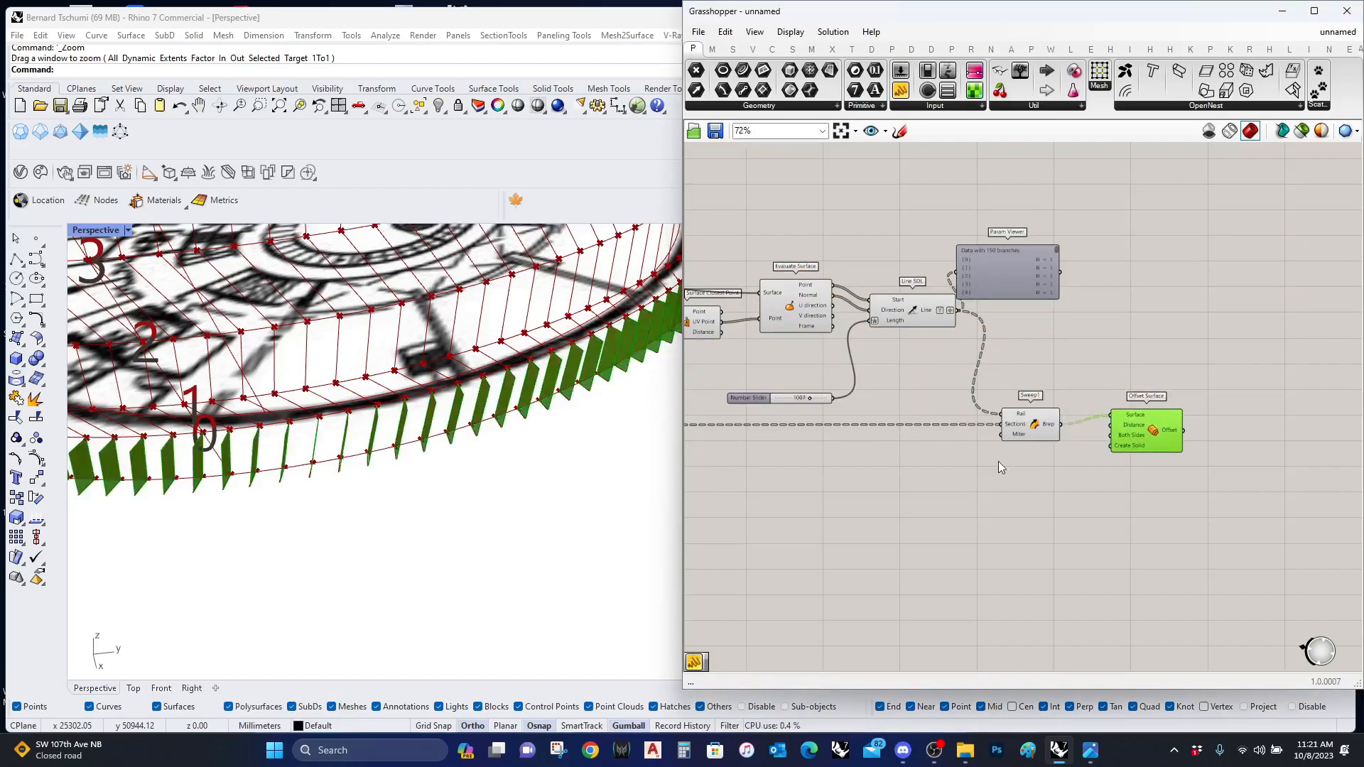
Step: Duplicate the length slider near the Offset Surface, set the copy to 276 and connect it to the Distance input
right_drag(797, 433, 864, 410)
drag(897, 376, 1145, 465)
scroll(1154, 456, up, 3)
drag(1199, 366, 983, 501)
scroll(1090, 488, up, 5)
scroll(988, 494, down, 3)
Step: Examine which ring curves the two List Item components of the first facade-line set supply in the perspective view
right_drag(727, 482, 1066, 459)
scroll(955, 466, down, 5)
right_drag(823, 409, 1050, 399)
scroll(992, 390, down, 1)
right_drag(893, 402, 961, 396)
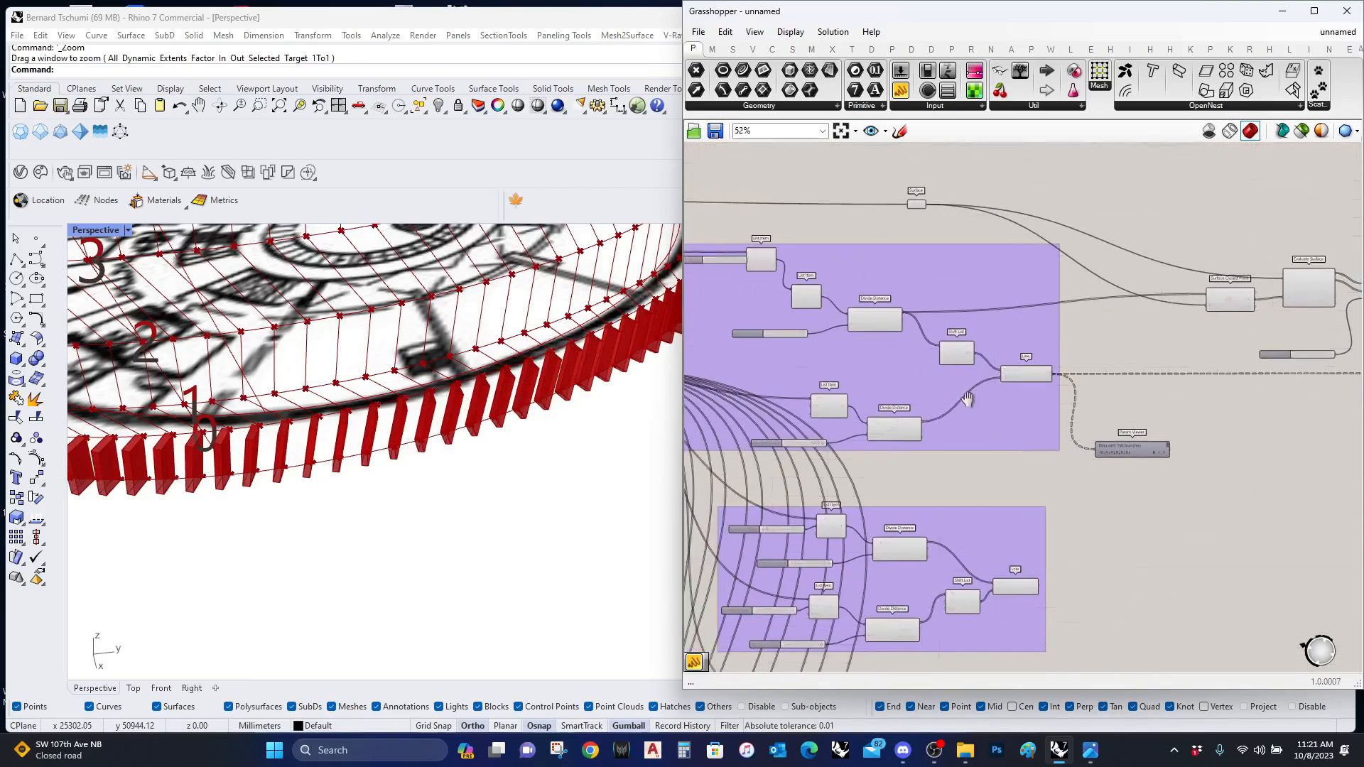
scroll(906, 325, up, 2)
click(886, 268)
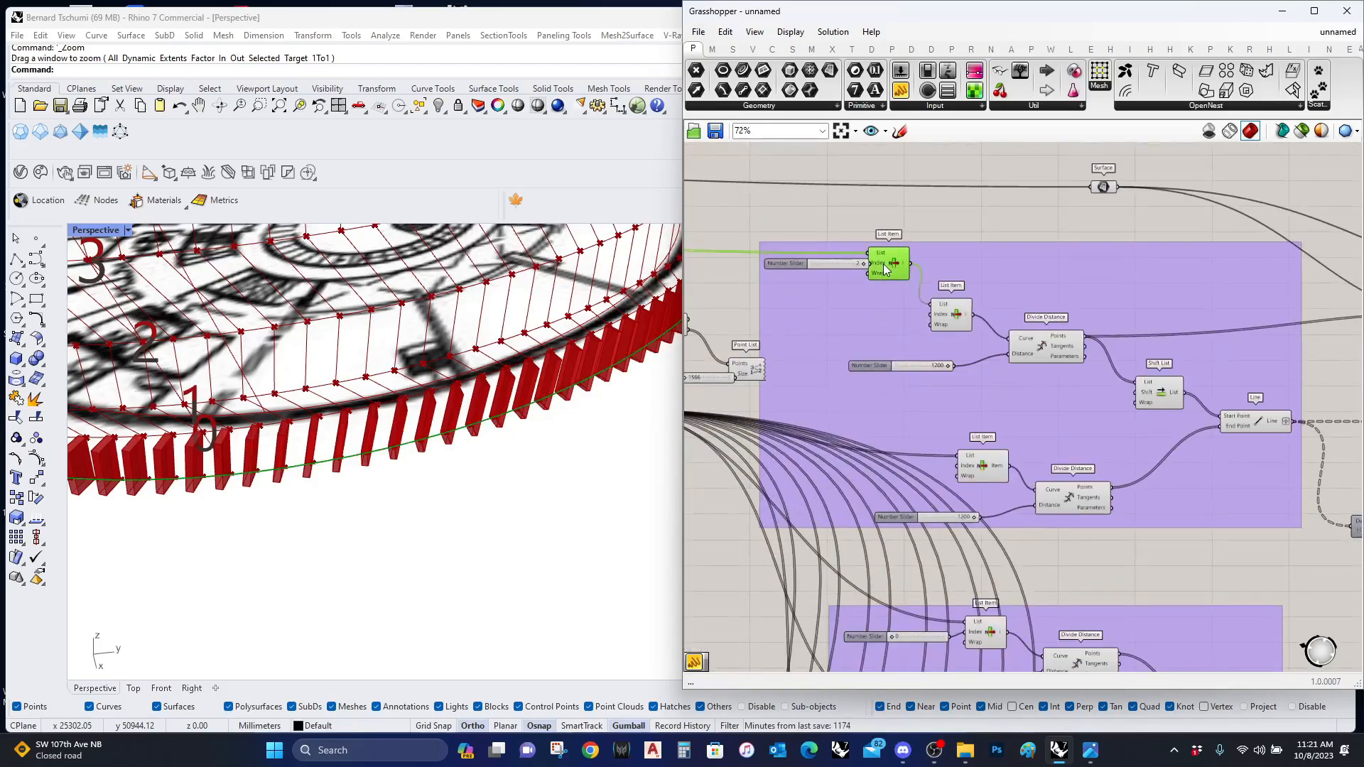
shift+click(979, 466)
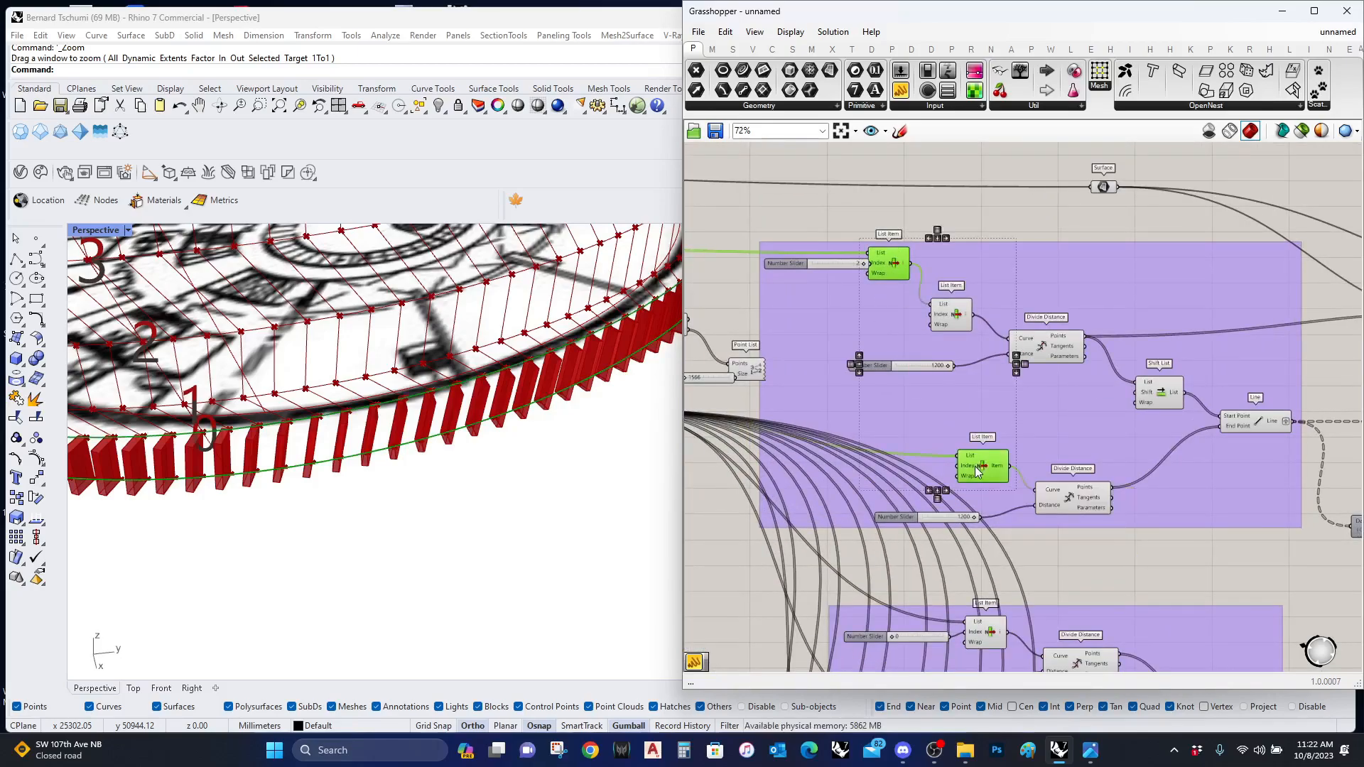
Step: Add an Offset Curve component and connect the upper List Item of the first facade-line set to its Curve input
right_drag(1232, 558, 1135, 531)
click(1136, 530)
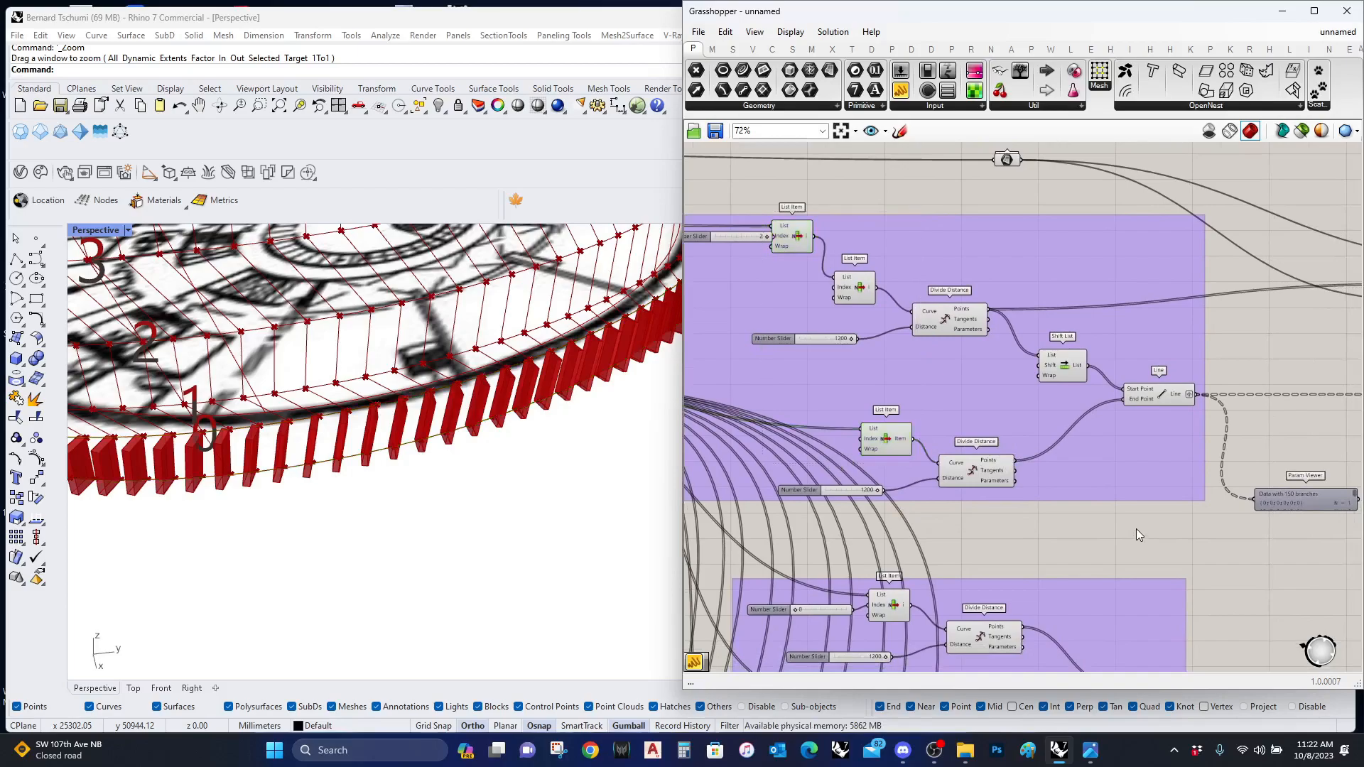
double_click(1137, 530)
text(of)
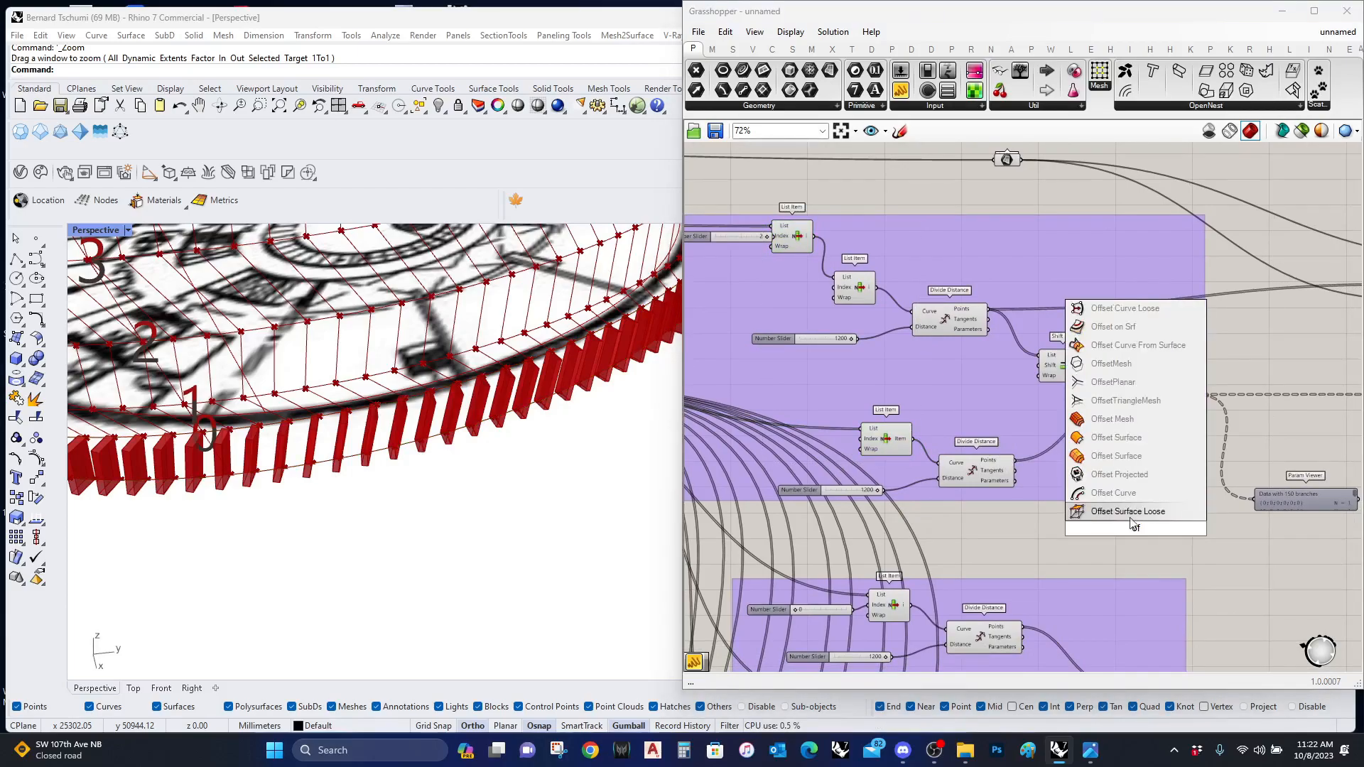
click(1114, 492)
drag(1106, 512, 810, 238)
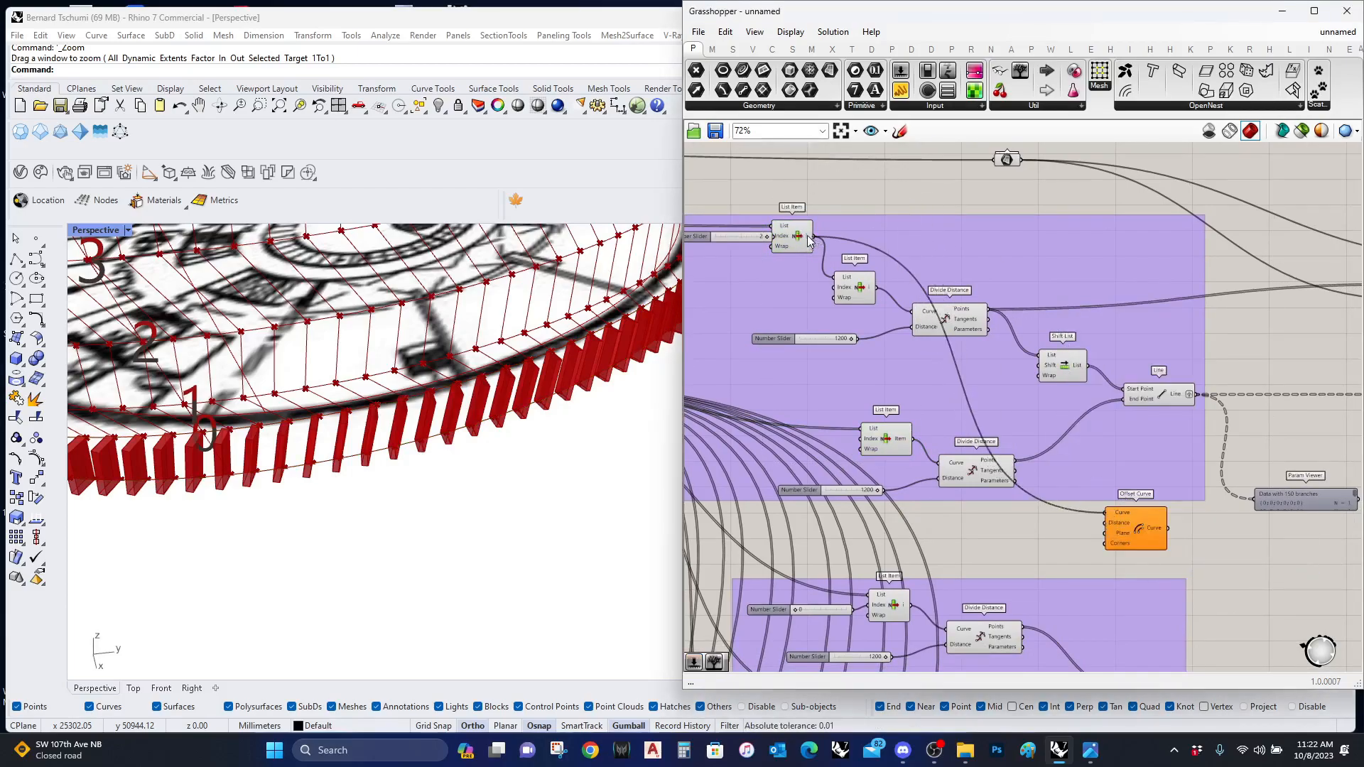
click(799, 239)
drag(1141, 540, 1304, 428)
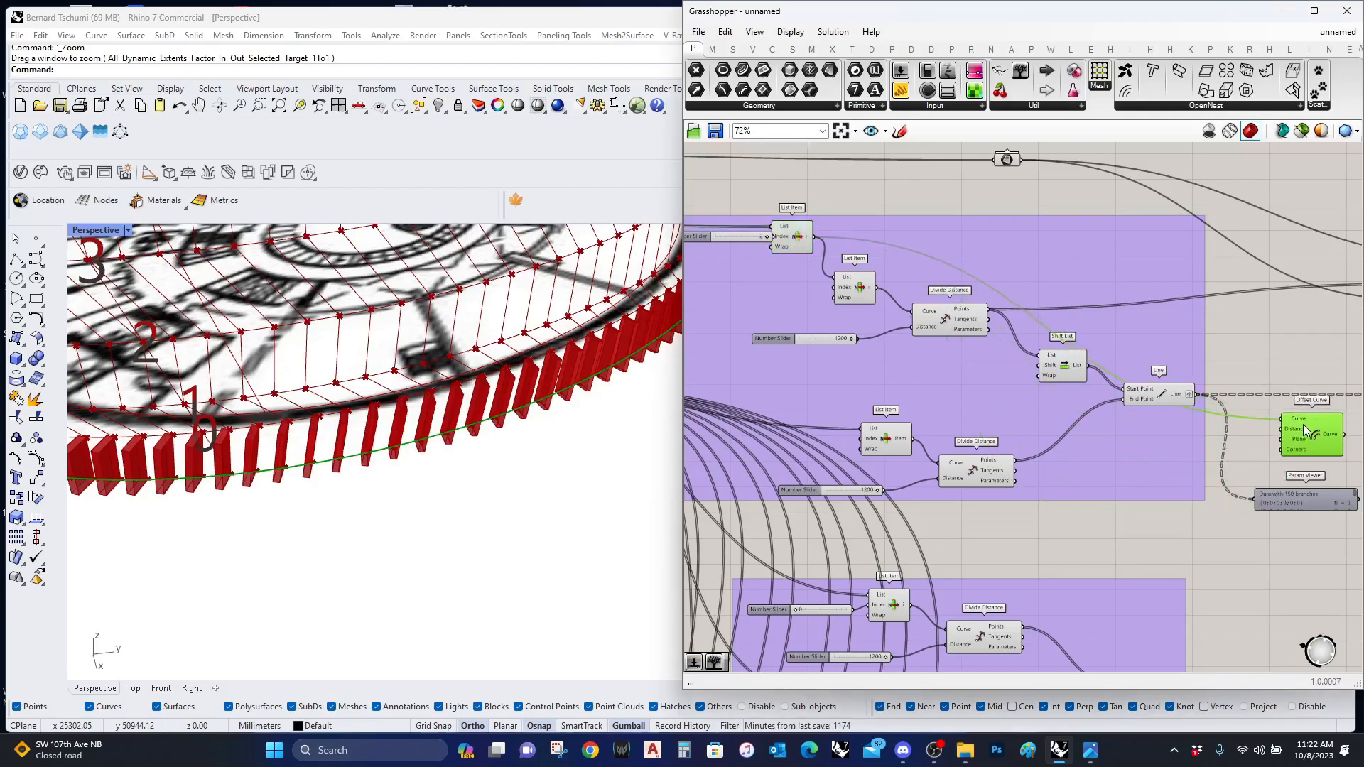
Step: Duplicate the Offset Curve component and feed the copy with the curve from the group's lower List Item
key(ctrl+z)
key(ctrl+v)
drag(1196, 536, 1016, 461)
right_drag(1173, 519, 817, 478)
right_drag(927, 542, 1185, 539)
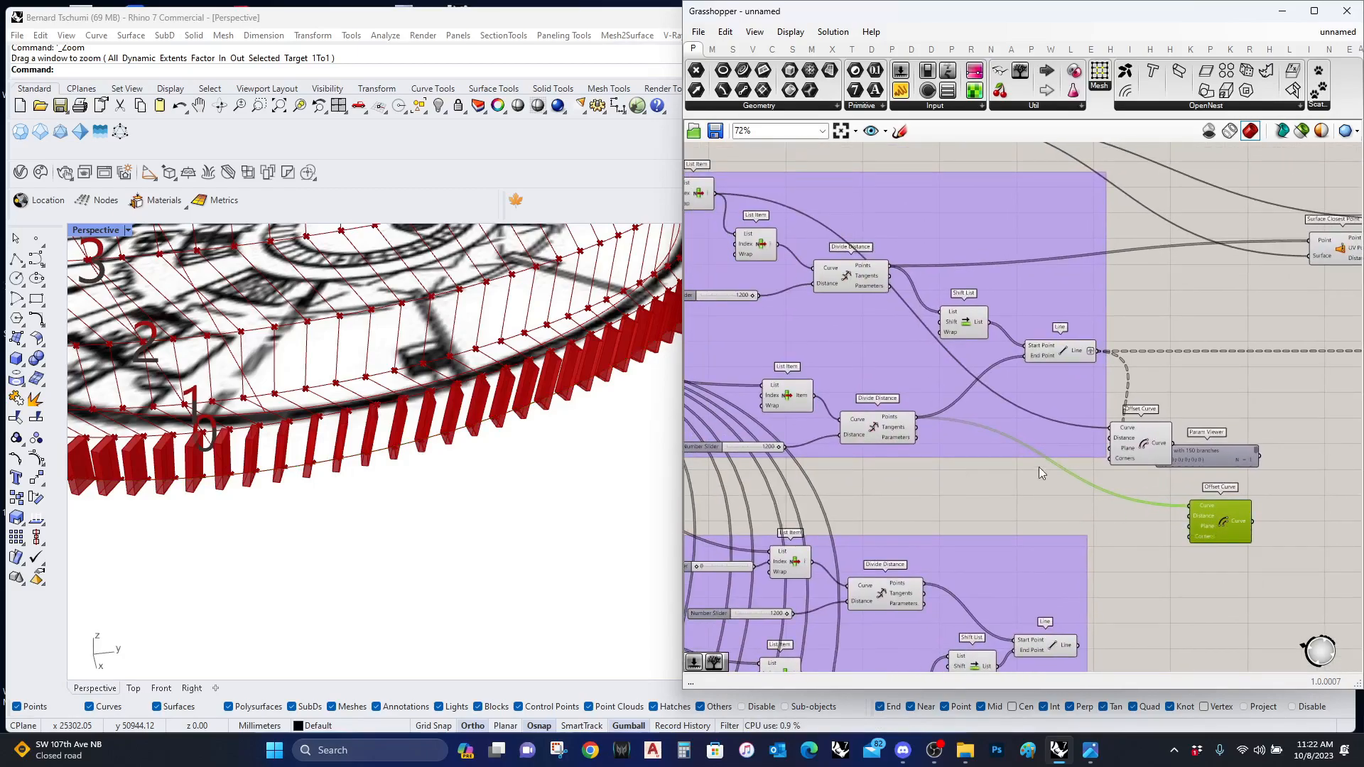
click(782, 390)
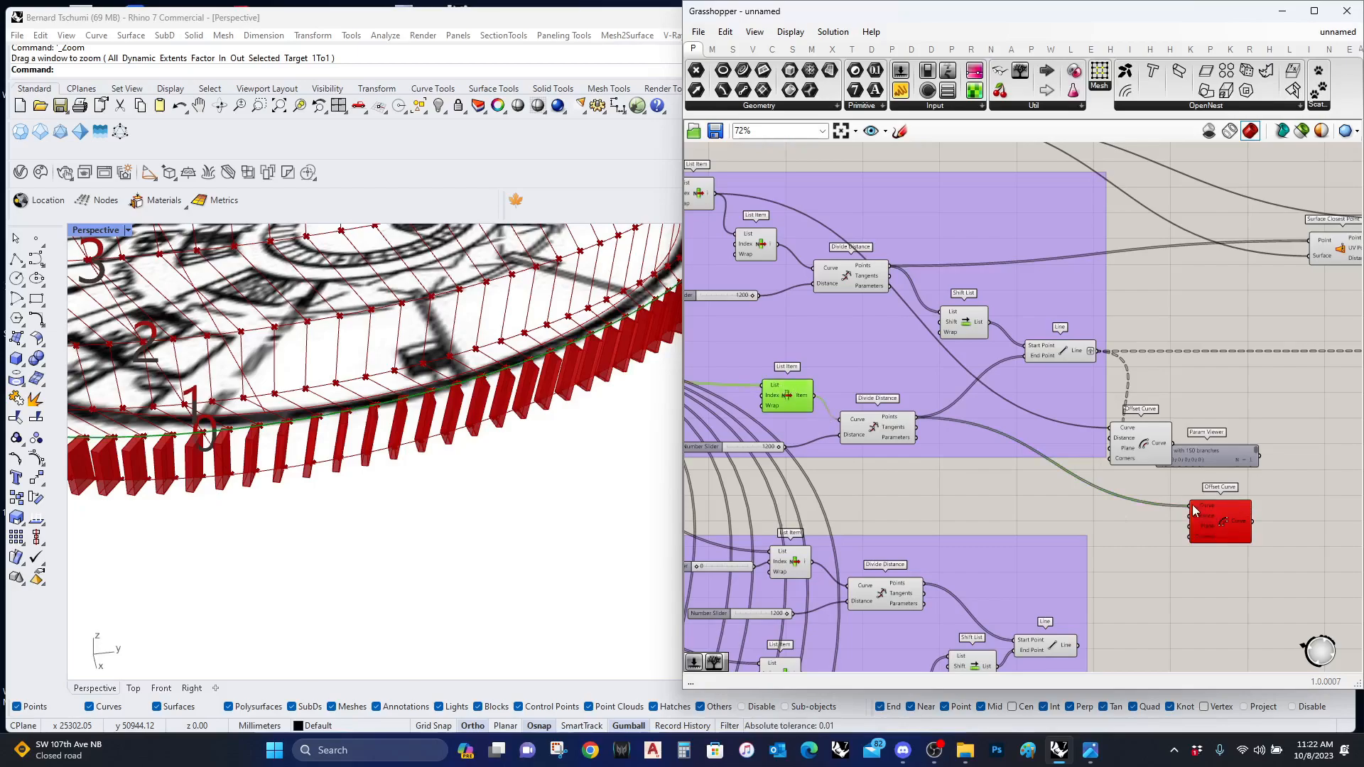
click(1216, 525)
right_drag(1217, 526, 984, 537)
Step: Move both Offset Curve components along the canvas and stack them beneath the Offset Surface component
drag(984, 536, 1110, 419)
right_drag(1216, 429, 1094, 495)
drag(1093, 561, 1092, 565)
drag(884, 512, 1136, 458)
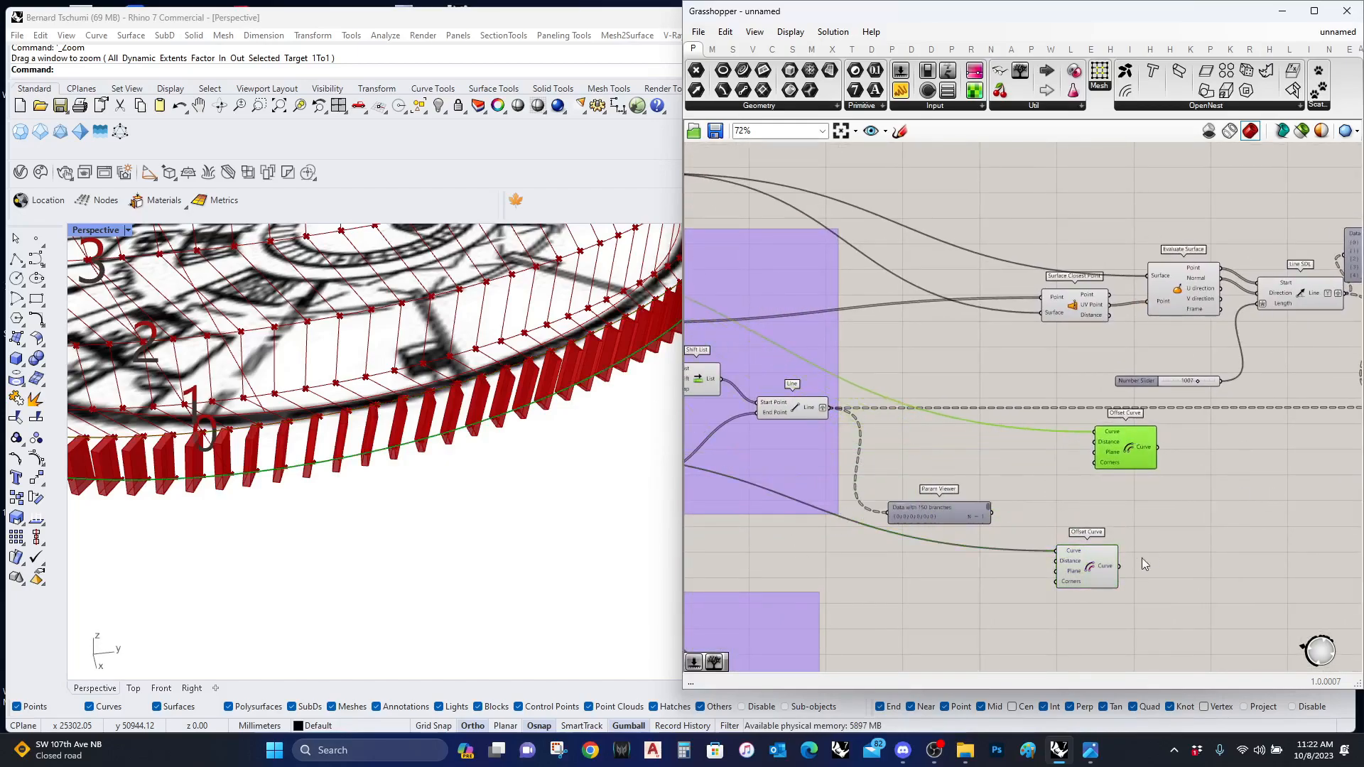
click(1096, 587)
drag(1082, 574, 1149, 564)
right_drag(1219, 499, 967, 478)
drag(879, 428, 1301, 486)
drag(911, 529, 1254, 570)
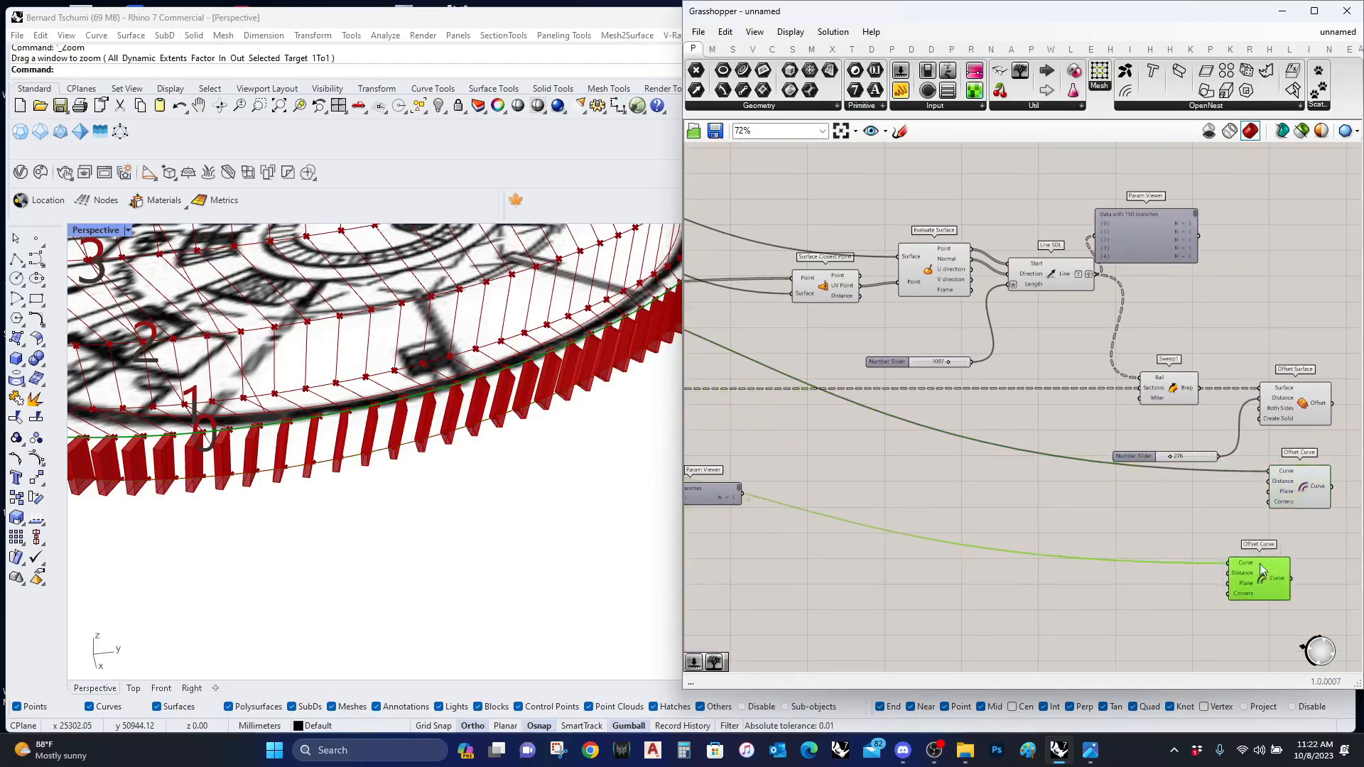
Step: Try the 276 slider as the Distance of both Offset Curve components and check the offset in the perspective view
scroll(1179, 498, up, 3)
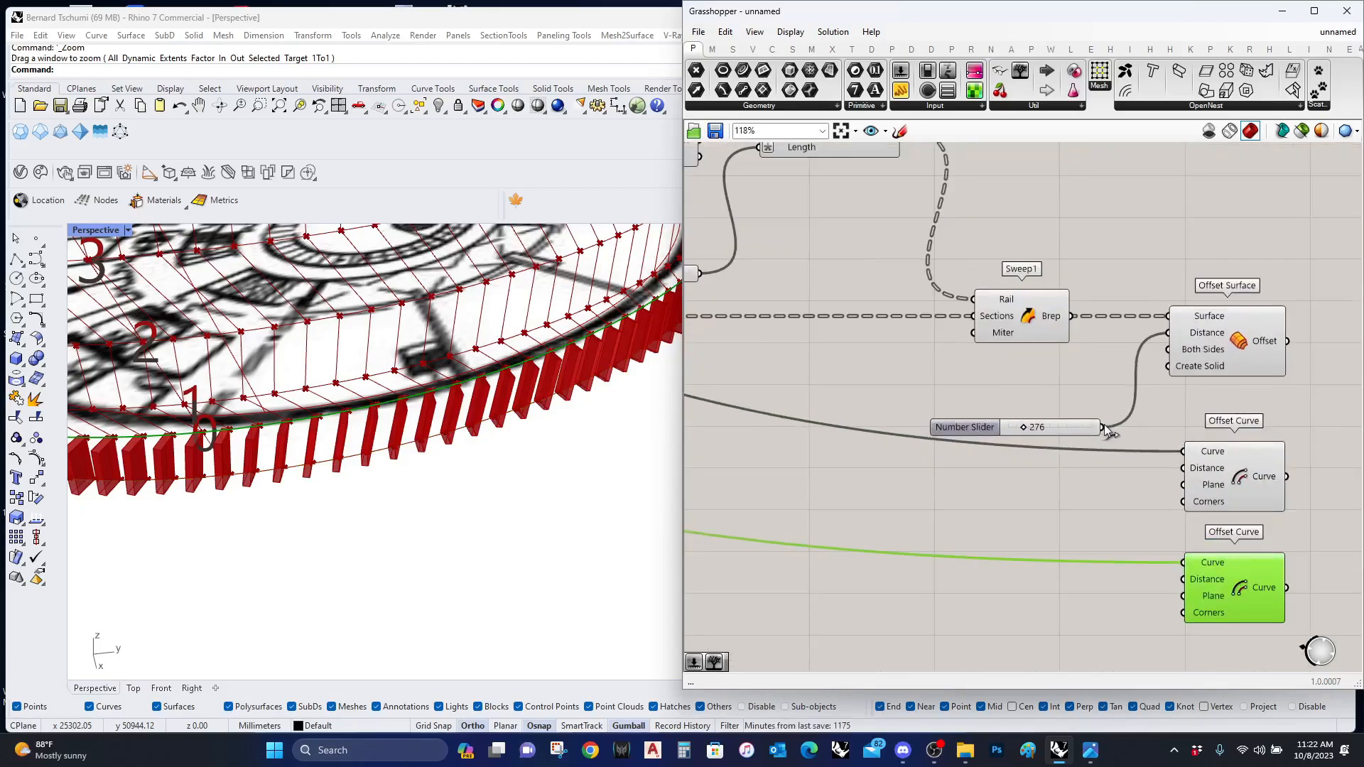
drag(1149, 504, 1182, 579)
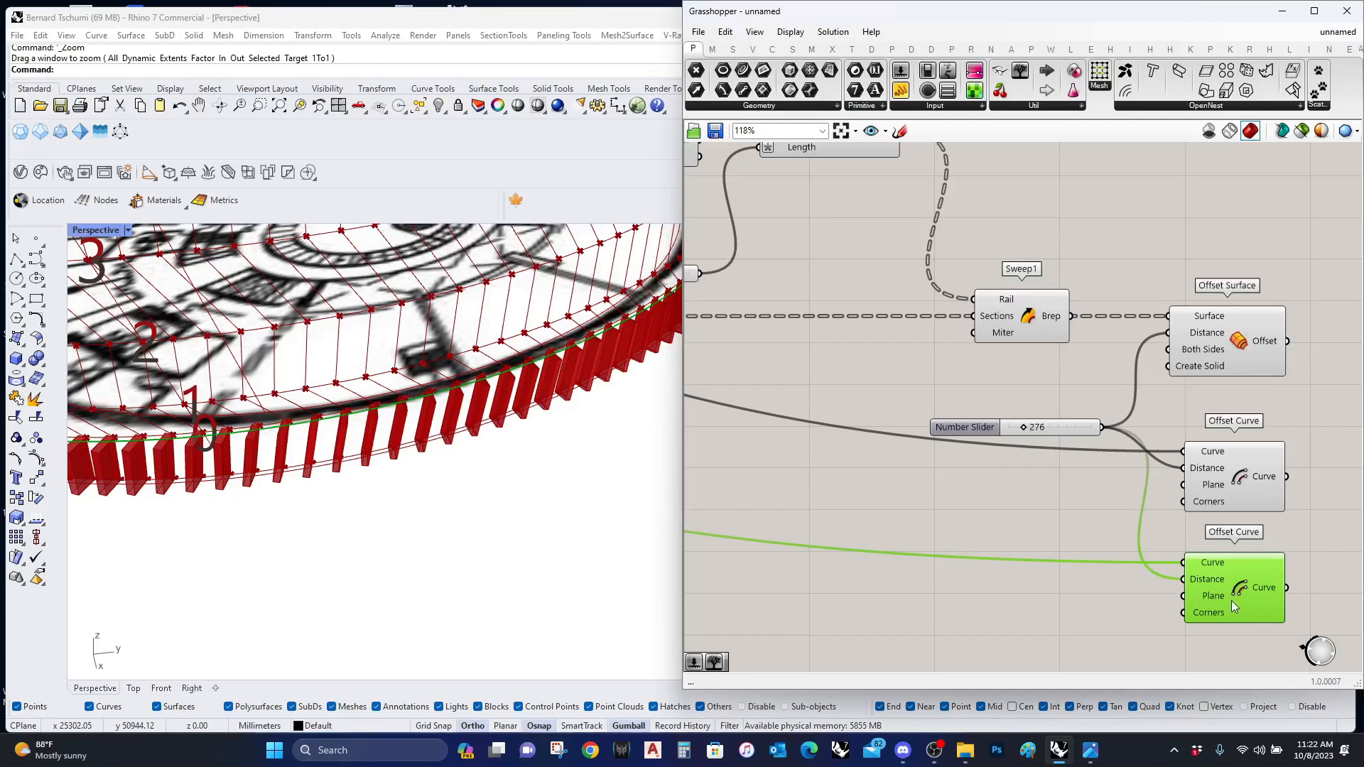
click(1240, 476)
right_drag(291, 448, 371, 631)
scroll(1137, 433, down, 2)
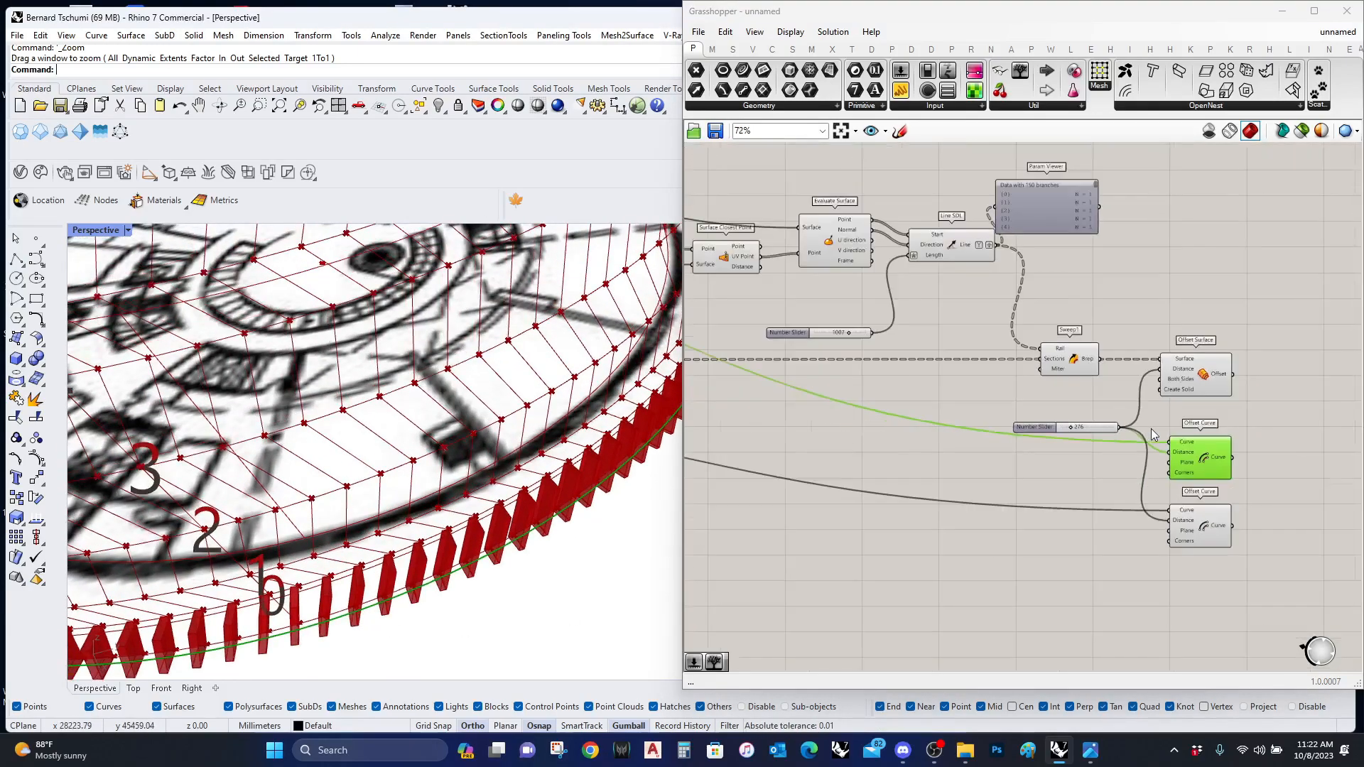
Step: Connect the Line SDL's 1007 length slider to the Distance inputs of both Offset Curve components, replacing the thickness slider
right_drag(856, 386, 962, 407)
scroll(973, 371, up, 2)
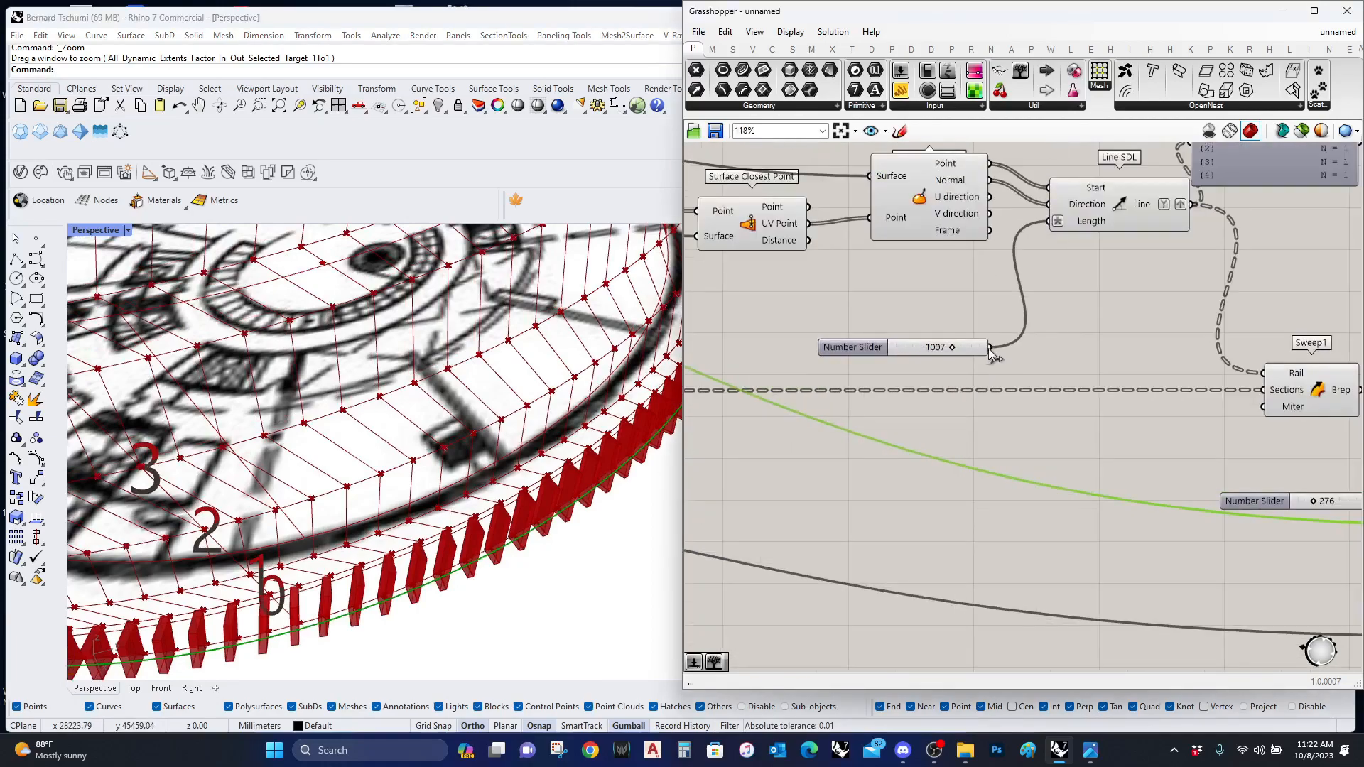
scroll(884, 398, down, 3)
double_click(927, 371)
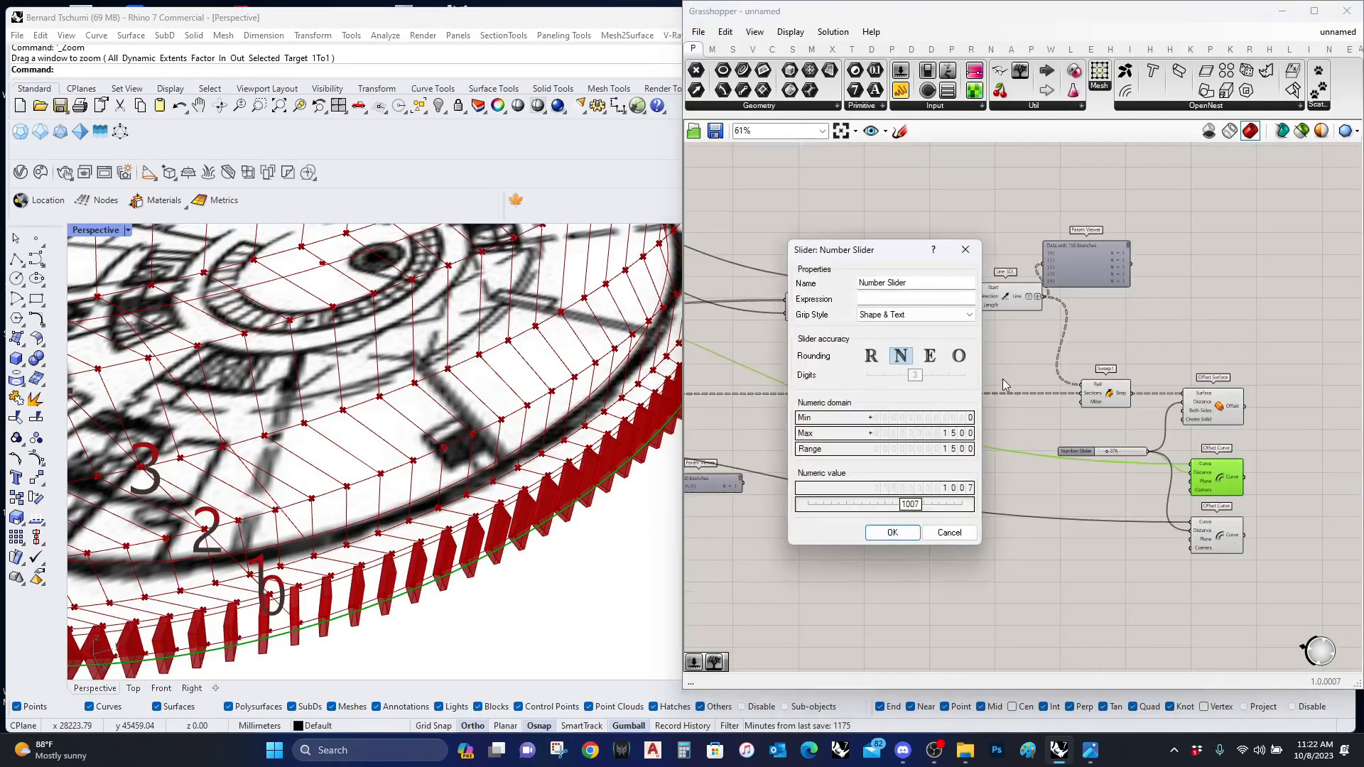
click(949, 532)
drag(938, 371, 1192, 473)
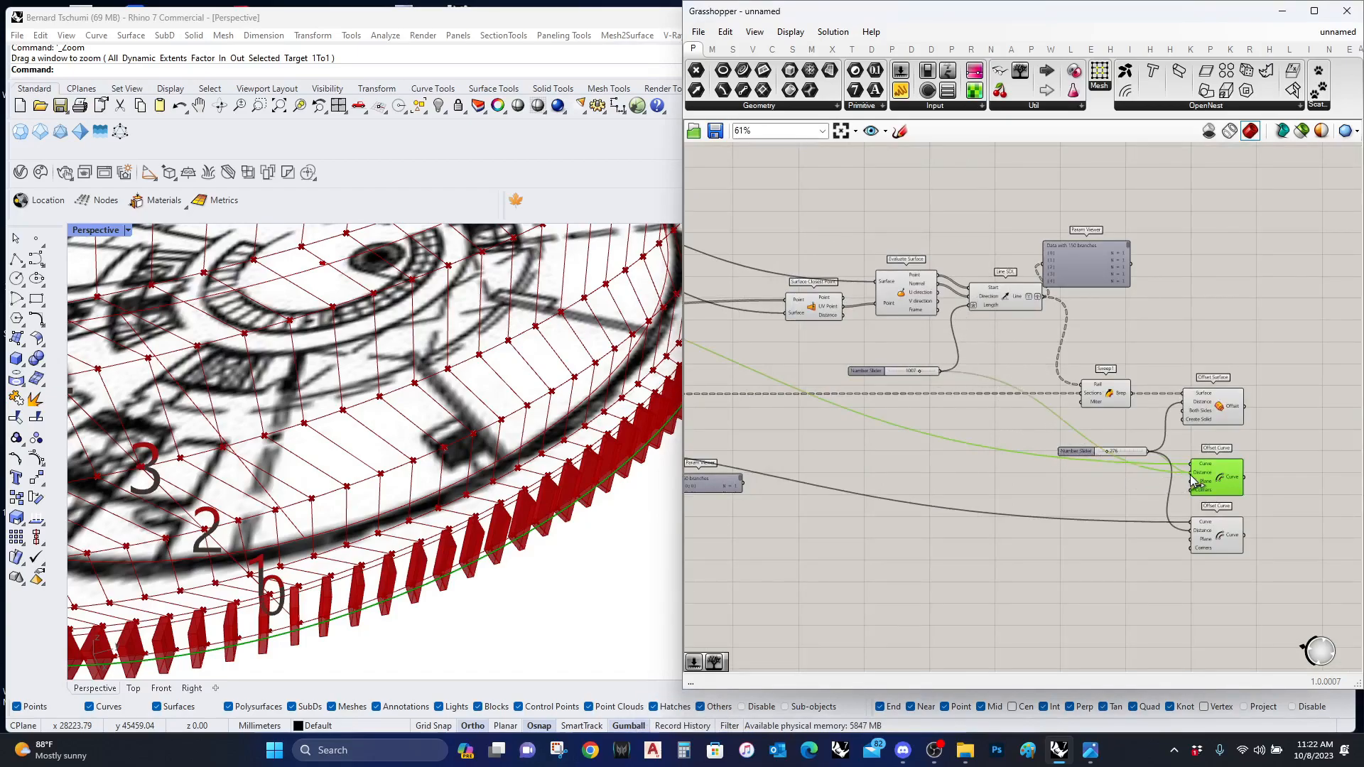
drag(1094, 481, 1184, 533)
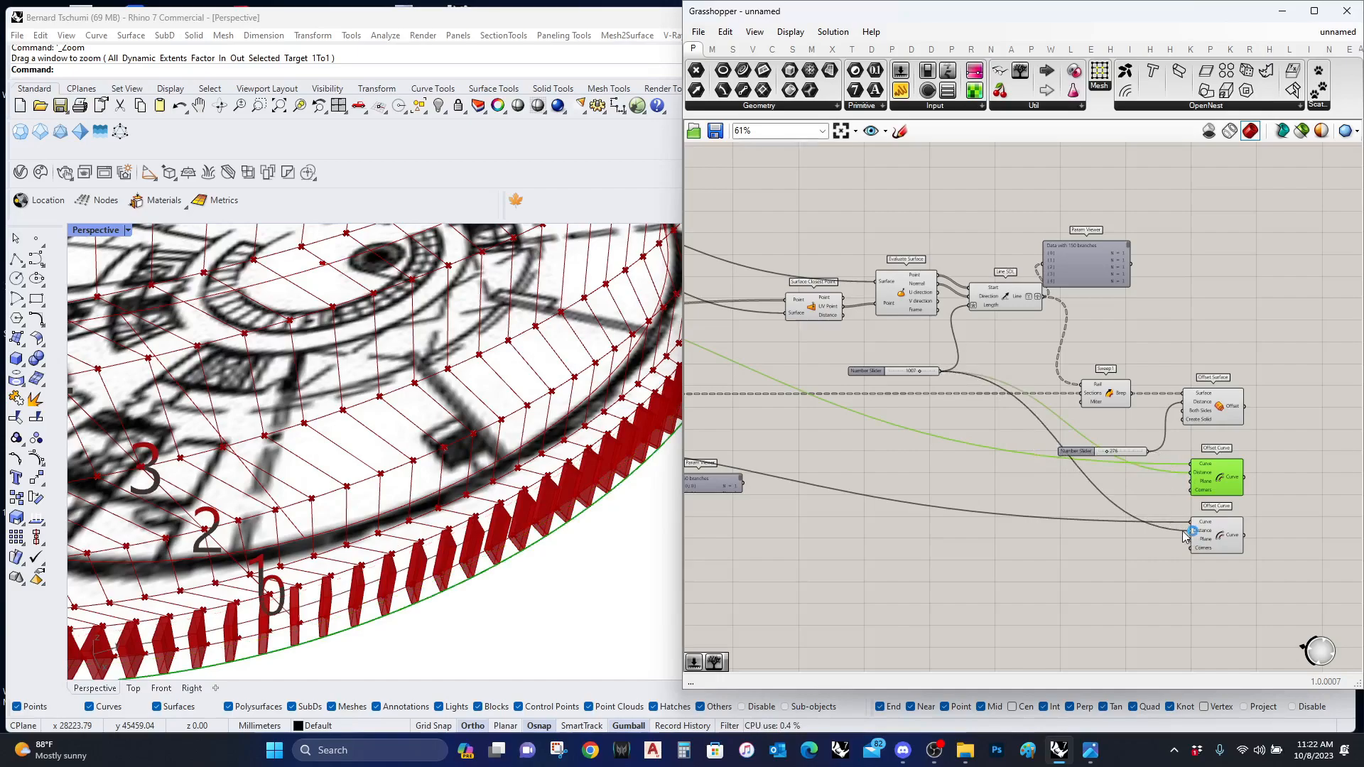
Step: Check each Offset Curve result in the perspective view and move both Offset Curve components closer beneath the thickness slider
click(1220, 422)
click(1233, 538)
drag(1207, 536, 1210, 536)
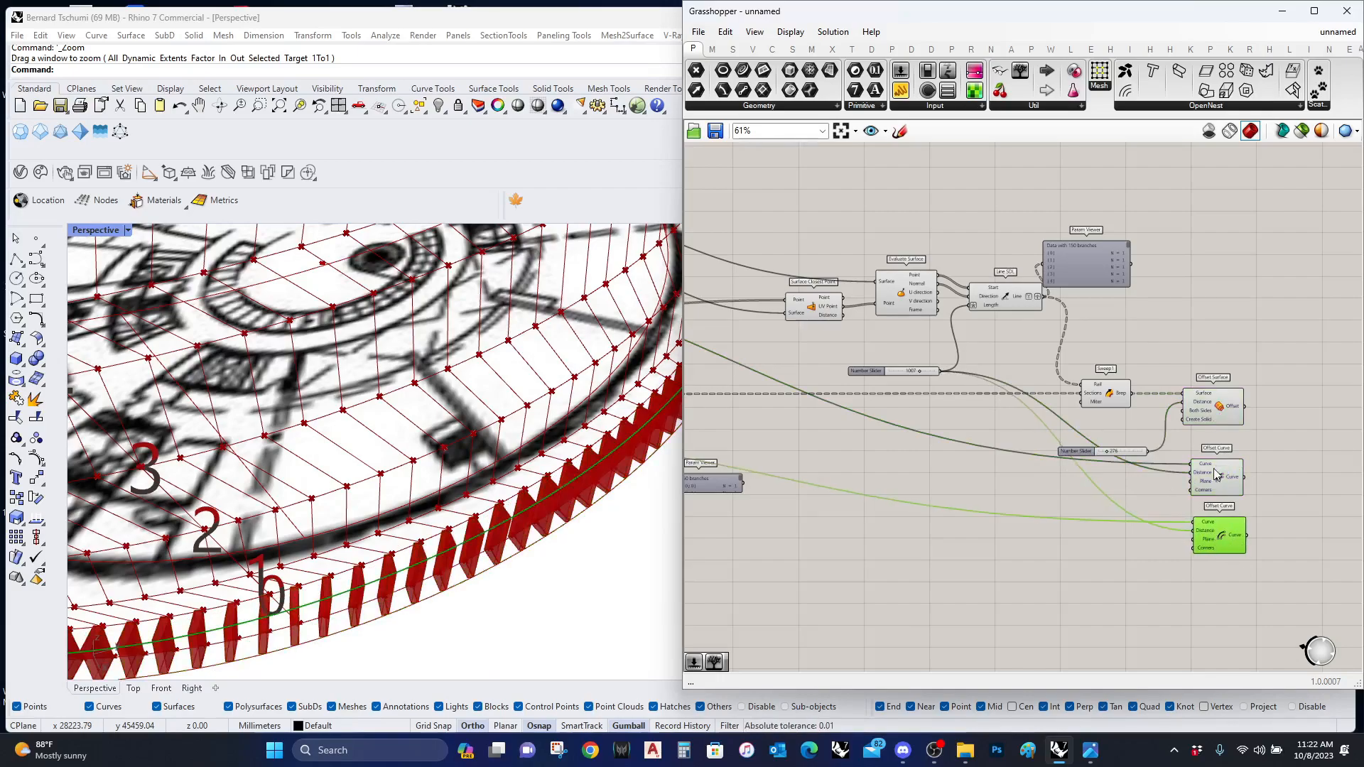
shift+click(1218, 473)
right_drag(1222, 532, 1106, 524)
drag(1106, 524, 1042, 532)
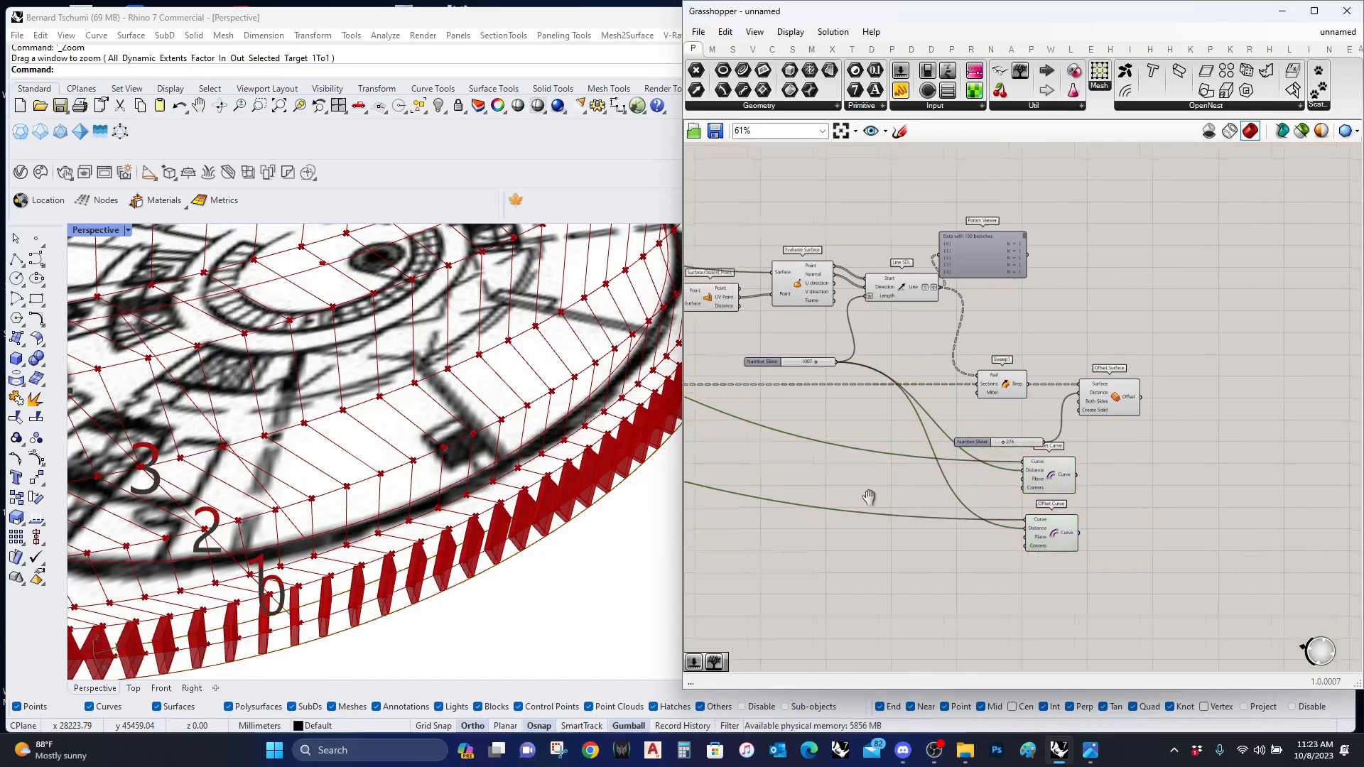
Step: Add a Loft component below the first facade-line group and connect the lower List Item's curve to its Curves input
scroll(1073, 501, down, 2)
right_drag(885, 500, 961, 497)
scroll(988, 514, up, 3)
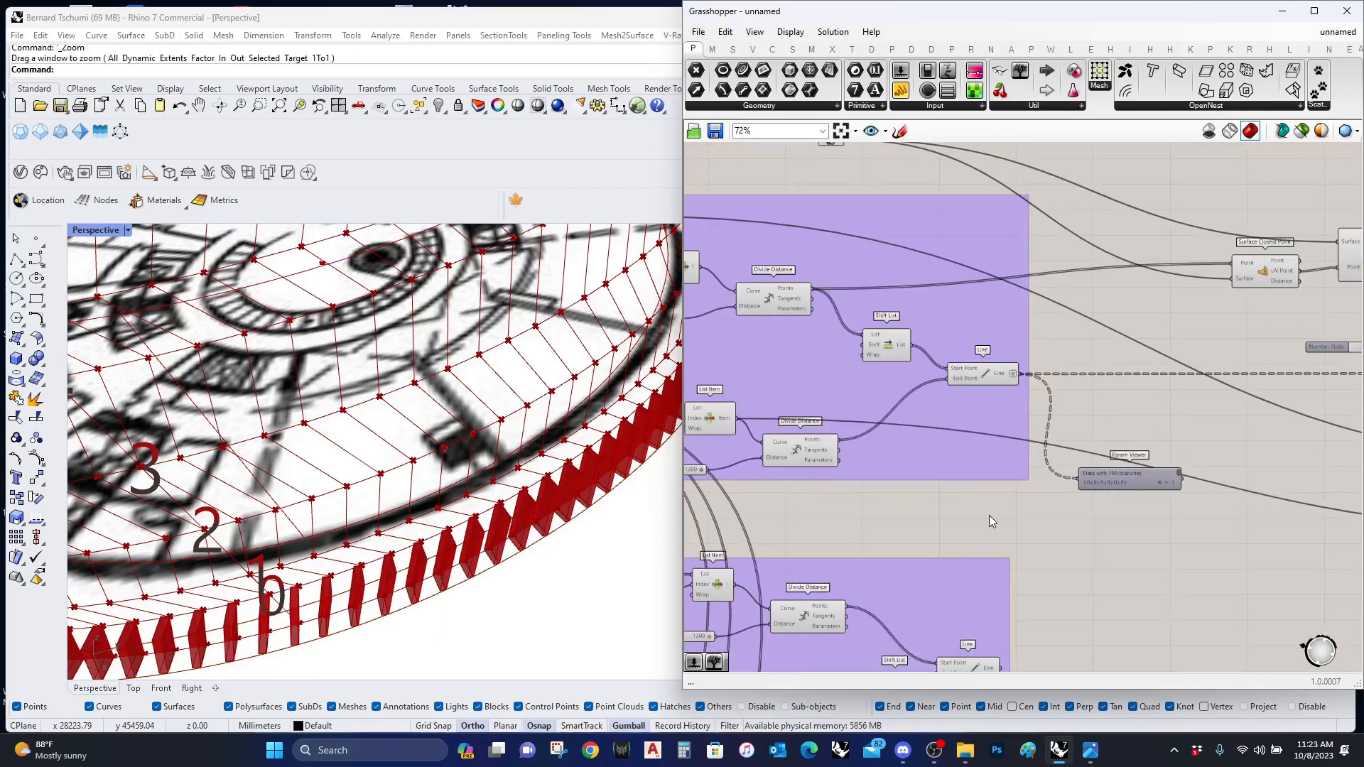
double_click(987, 514)
text(loft)
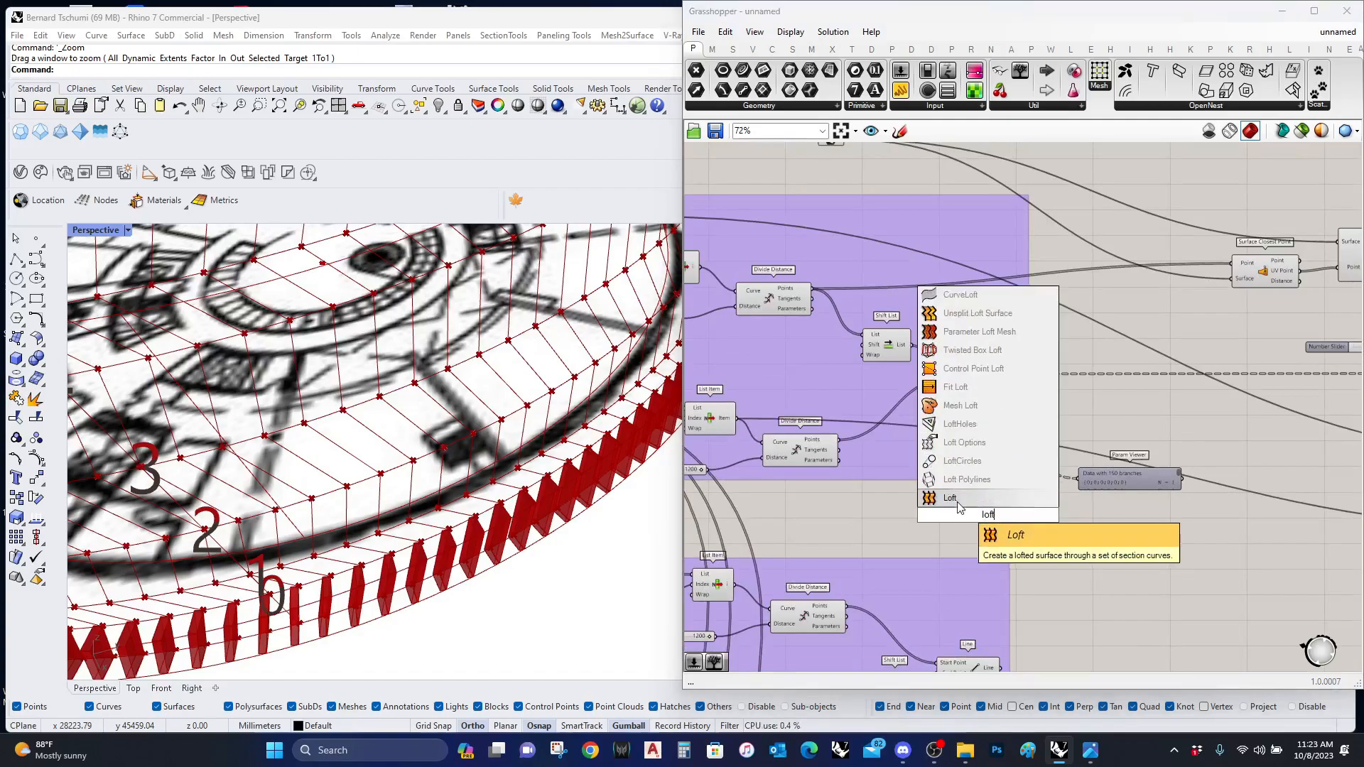
key(Return)
drag(947, 495, 961, 509)
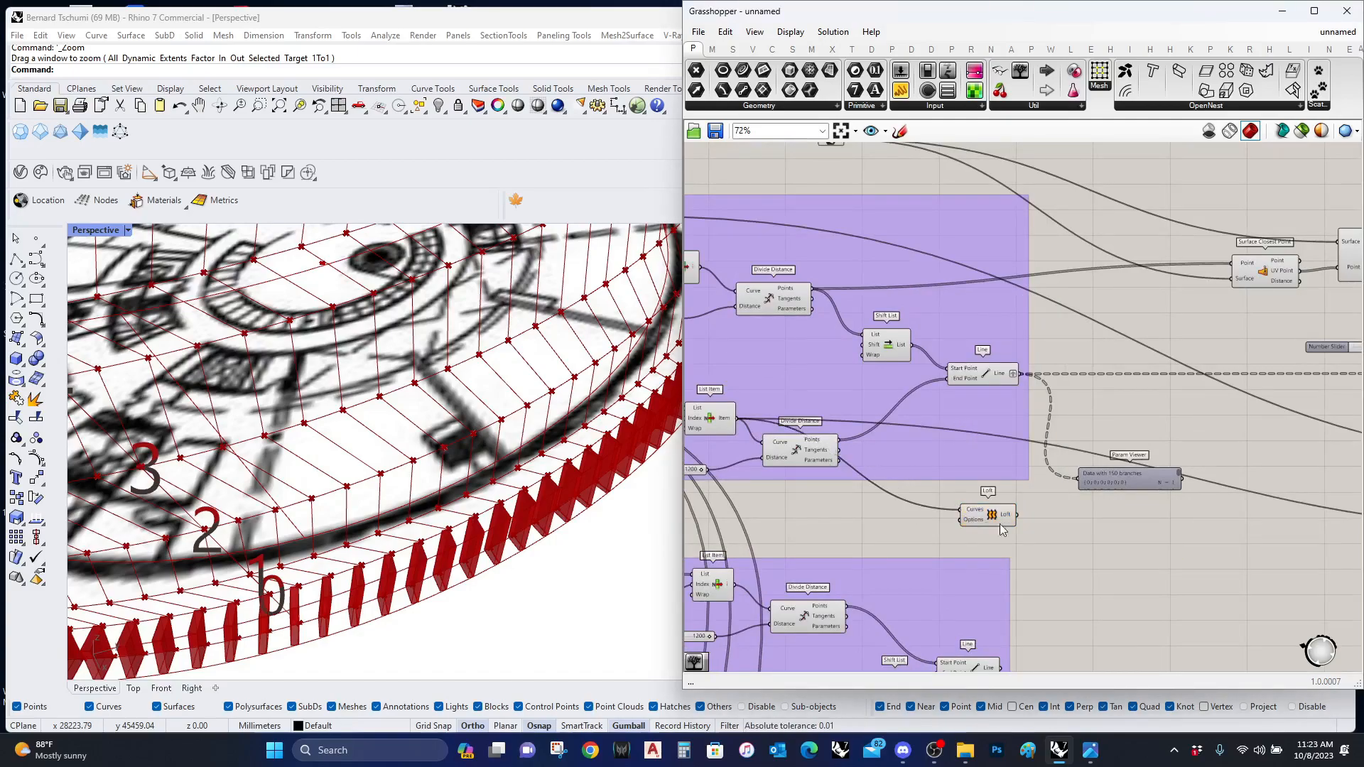
Step: Place the Loft beside the lower Offset Curve, add that component's curve to its Curves input and flatten the input
scroll(1208, 547, down, 4)
scroll(1270, 553, up, 4)
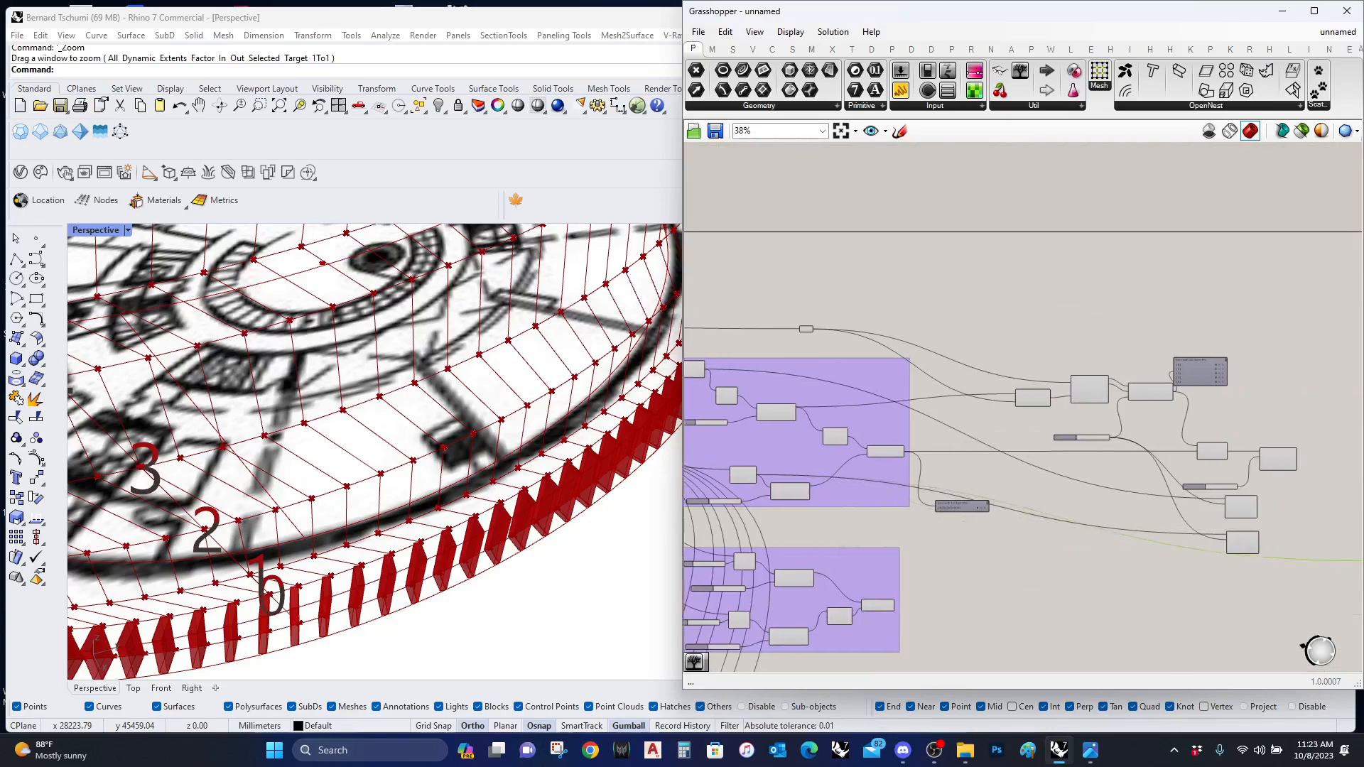
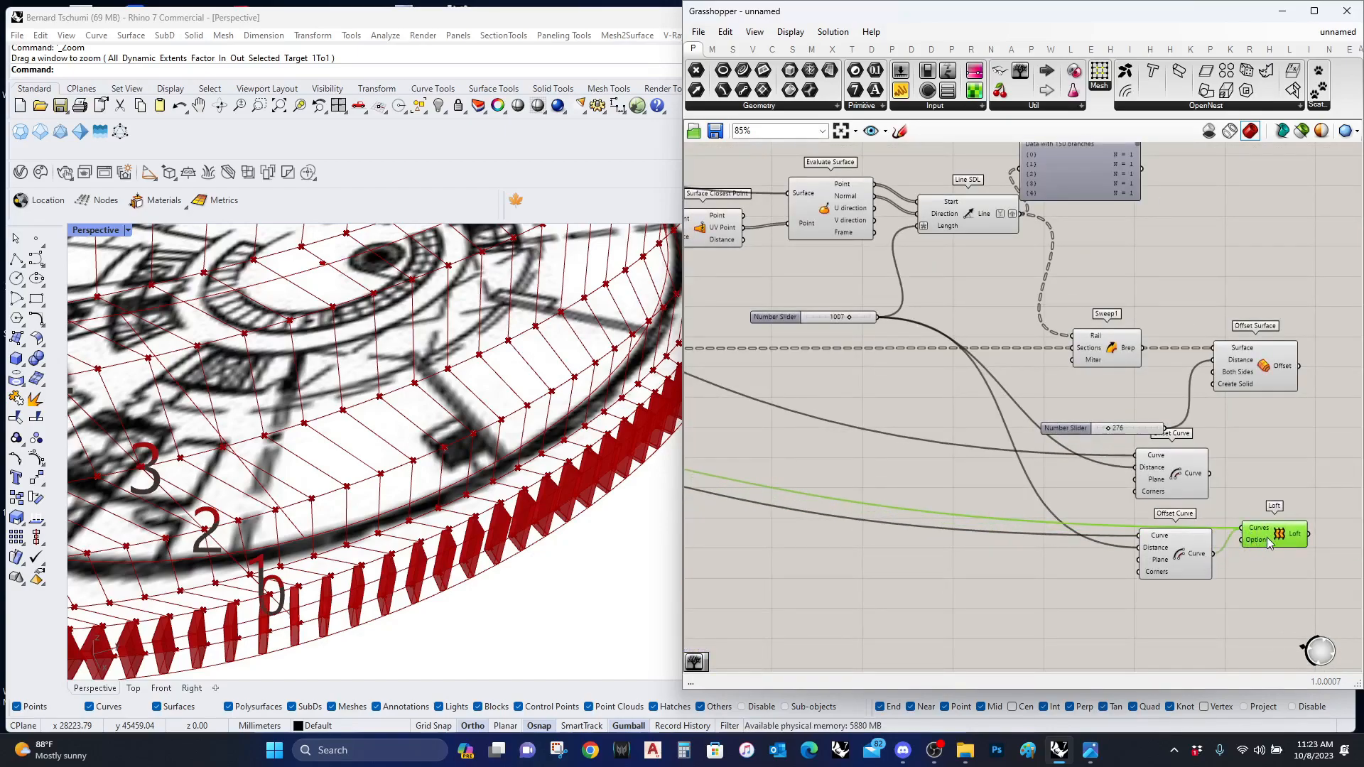
drag(1267, 537, 1275, 544)
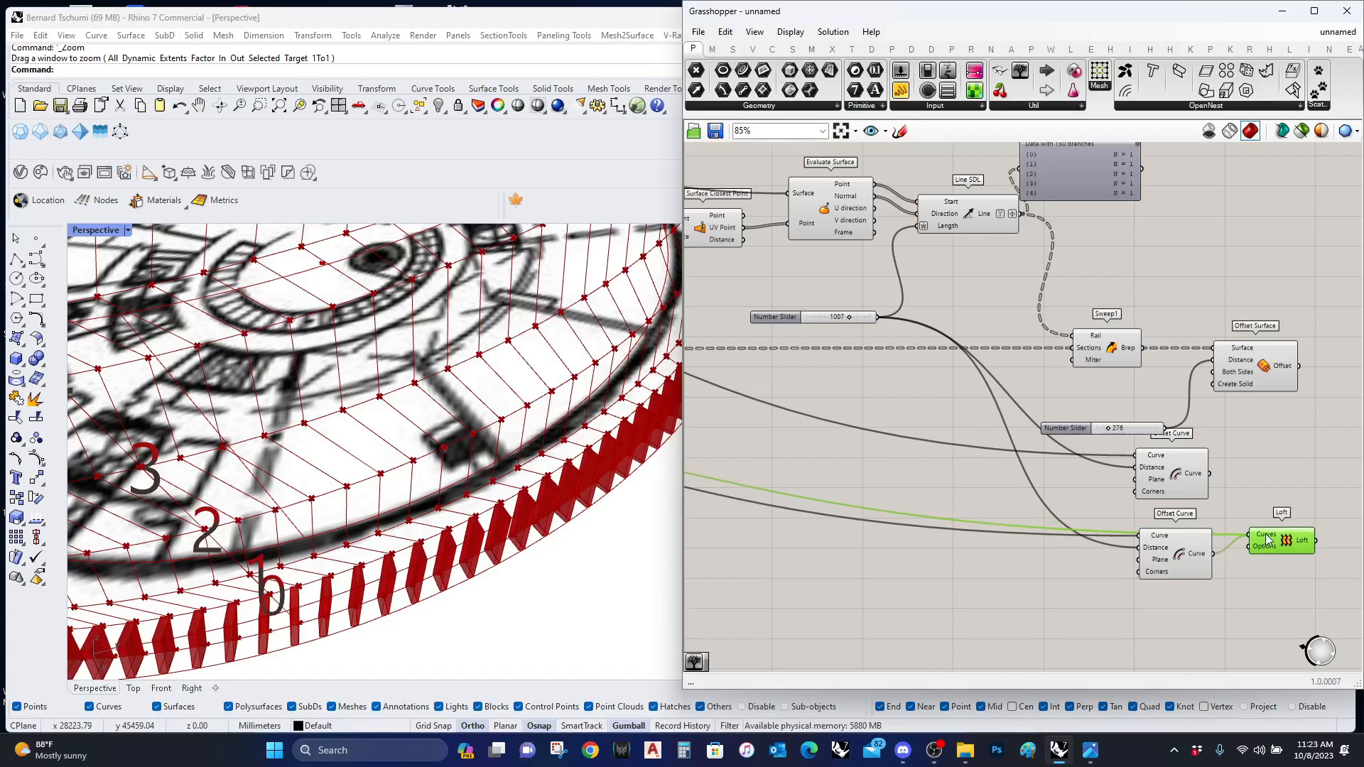
right_click(1264, 540)
click(1259, 557)
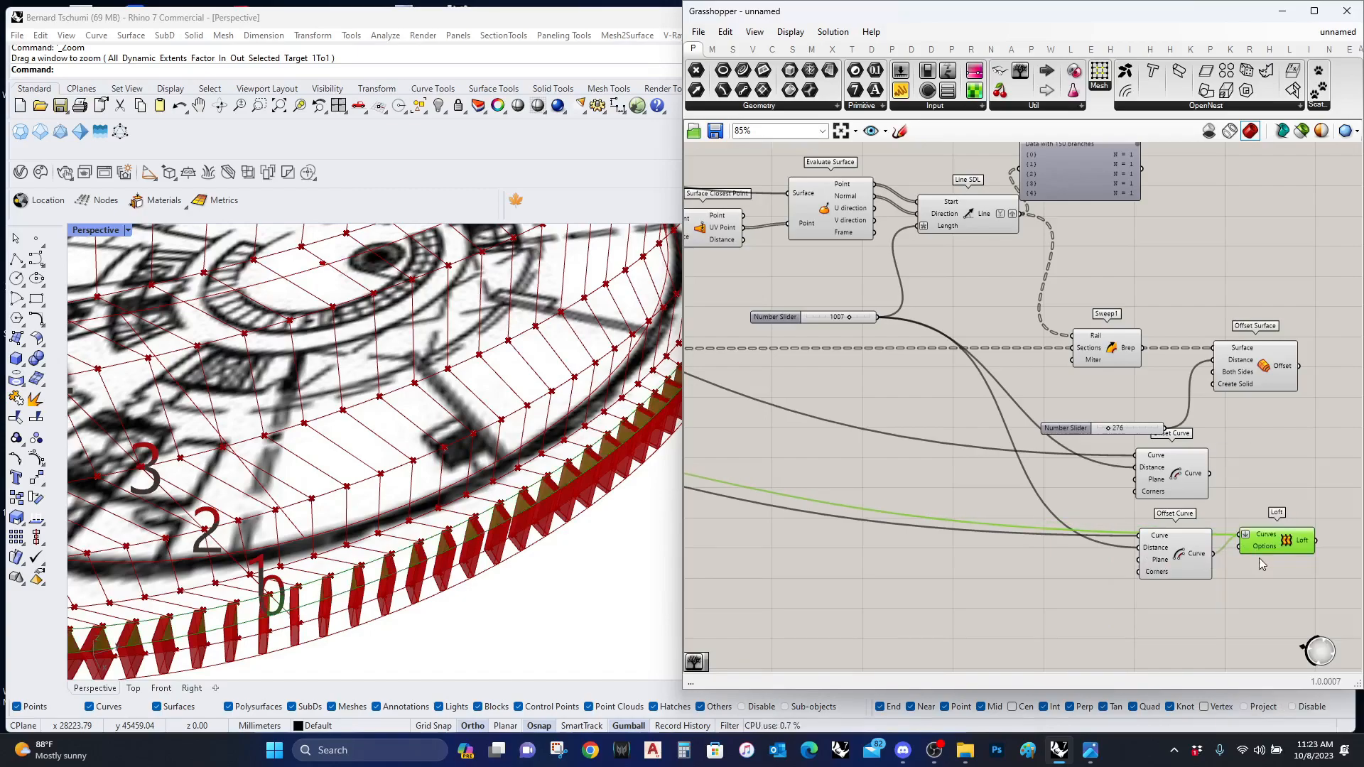
Step: Move the lower Offset Curve component down, clear of the List Item wire running into the Loft
drag(1183, 566, 1183, 572)
right_drag(913, 569, 1018, 557)
scroll(1094, 545, down, 2)
scroll(1158, 574, up, 2)
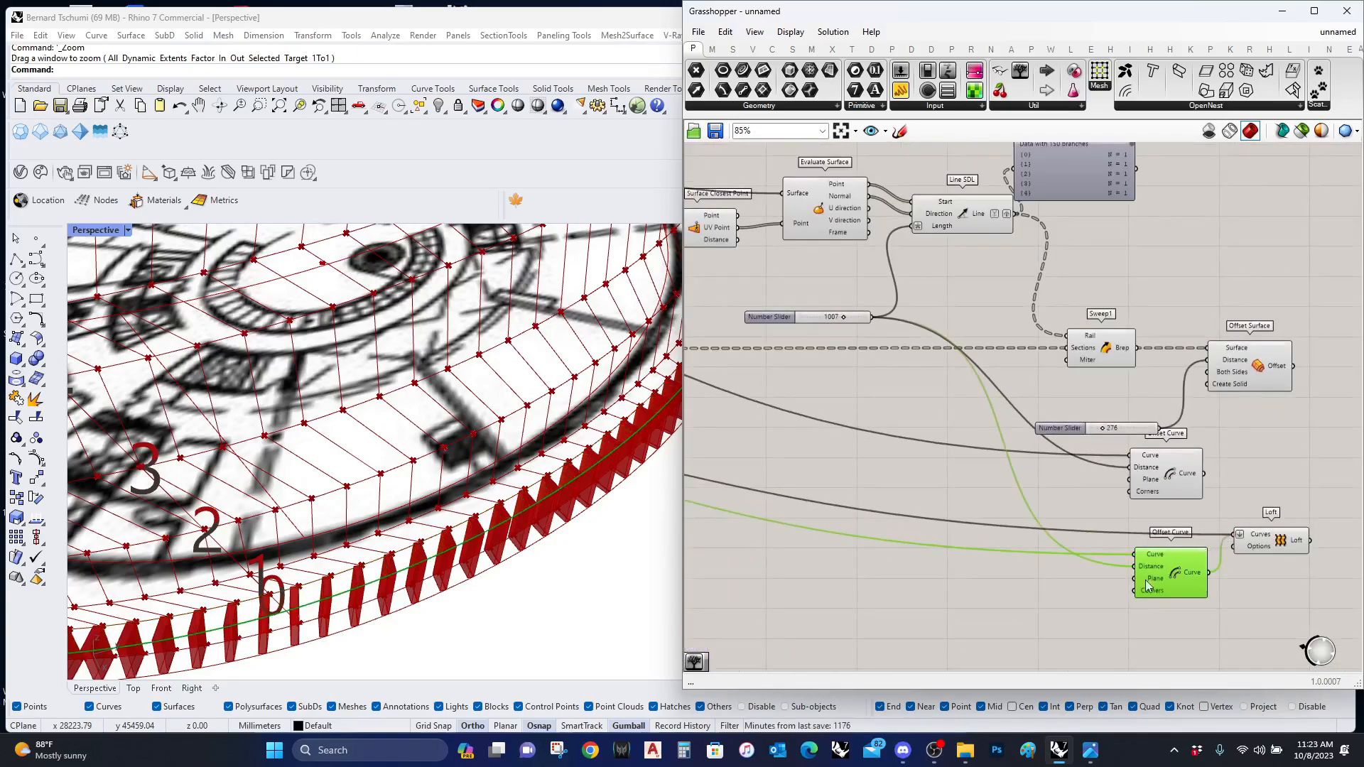
Step: Check which curve feeds the Loft beside the lower Offset Curve, and delete that Loft component
scroll(888, 555, down, 2)
right_drag(889, 555, 1039, 519)
scroll(744, 480, up, 3)
click(721, 471)
scroll(1152, 516, down, 3)
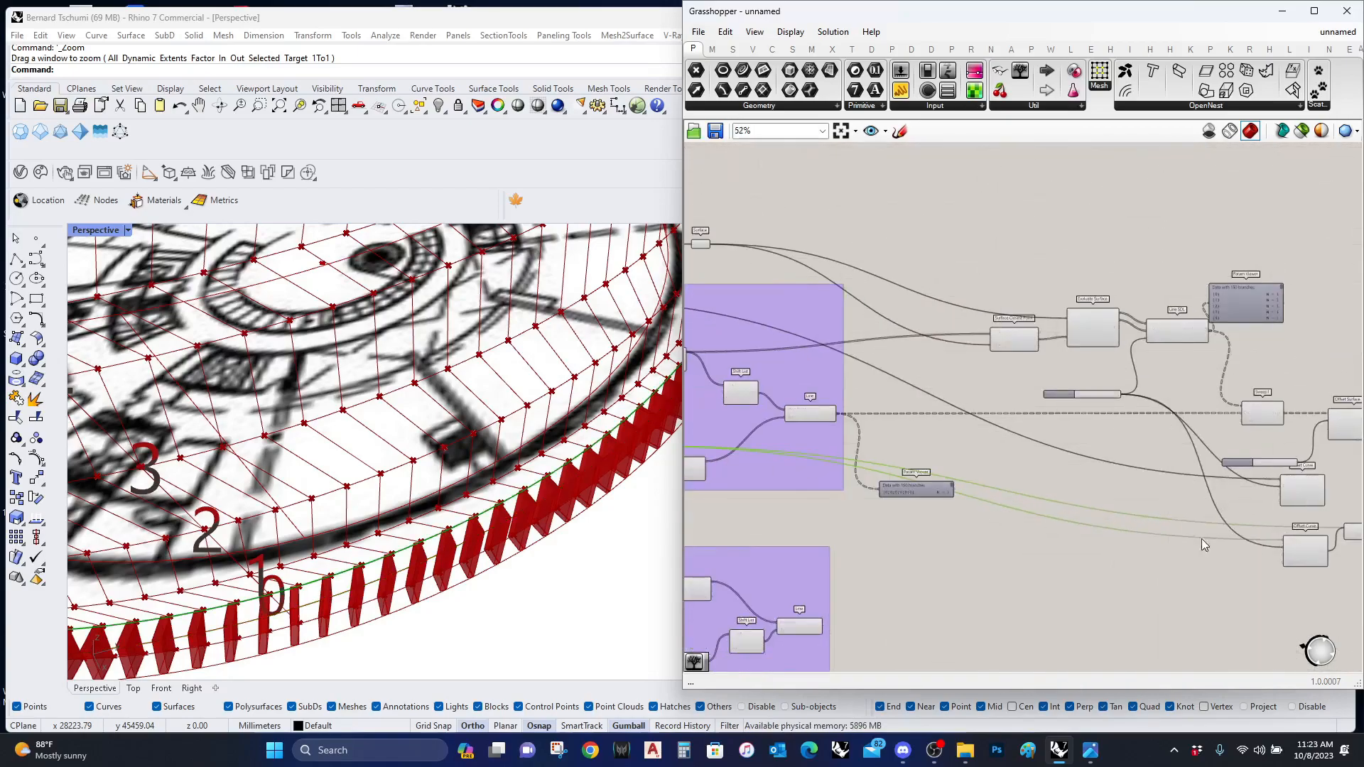
scroll(1189, 553, up, 2)
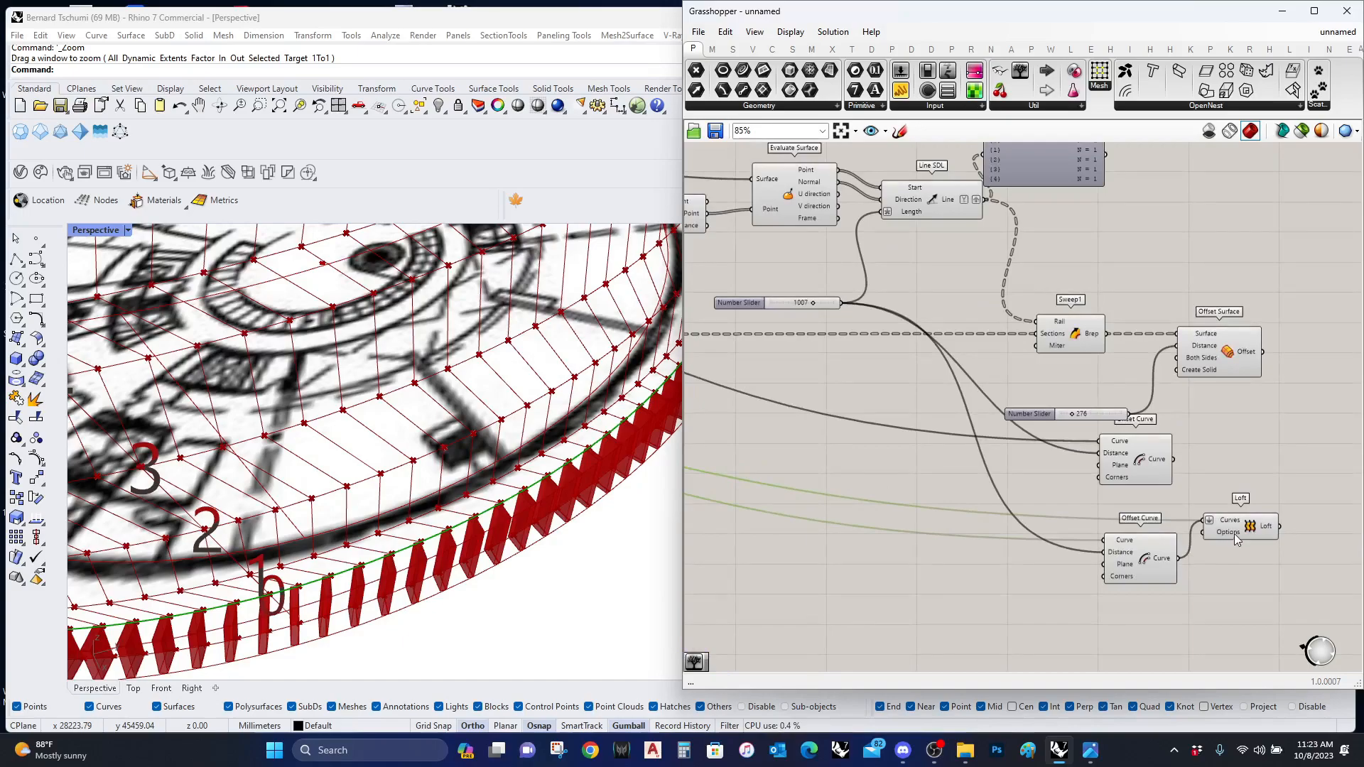
click(1245, 531)
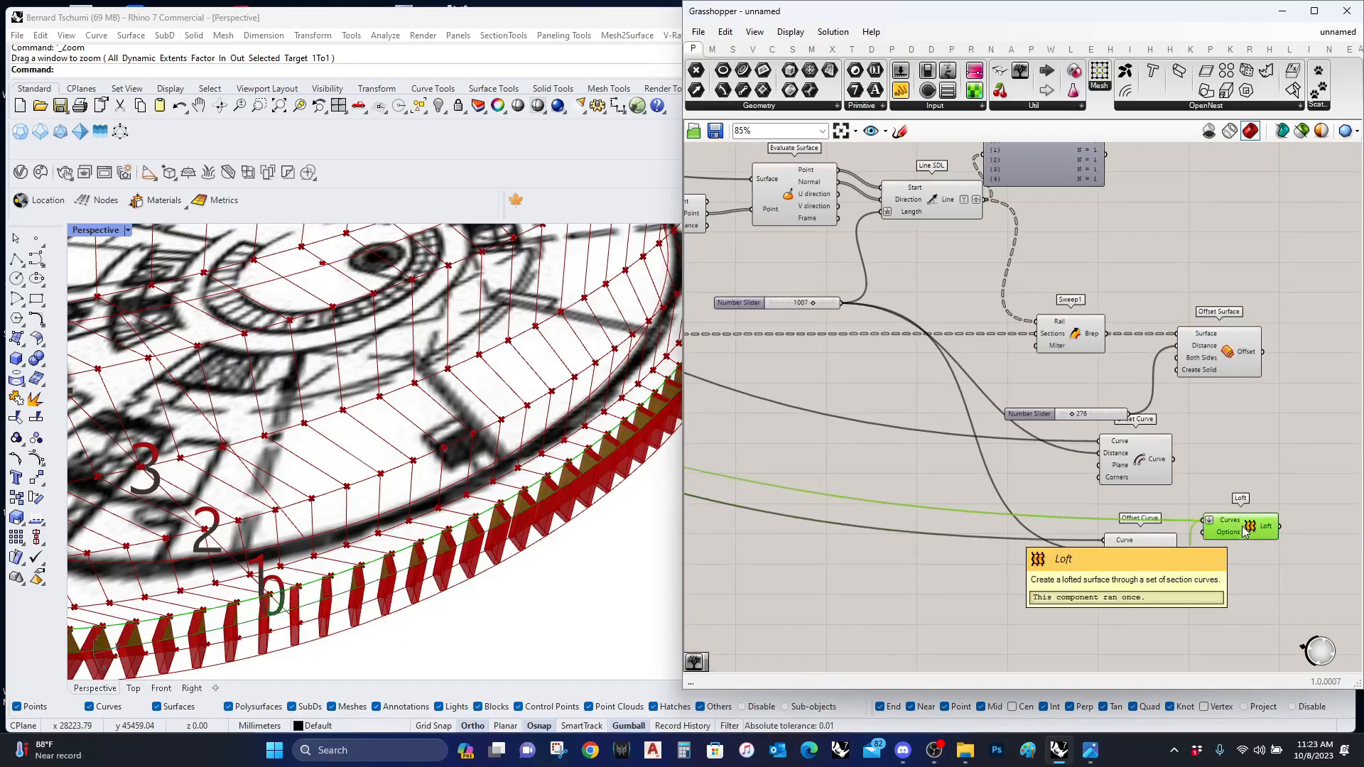
key(Delete)
Step: Add a Loft beside the upper Offset Curve, feeding its Curves input with the upper List Item's ring curve and that offset curve
click(1154, 474)
scroll(1069, 544, down, 3)
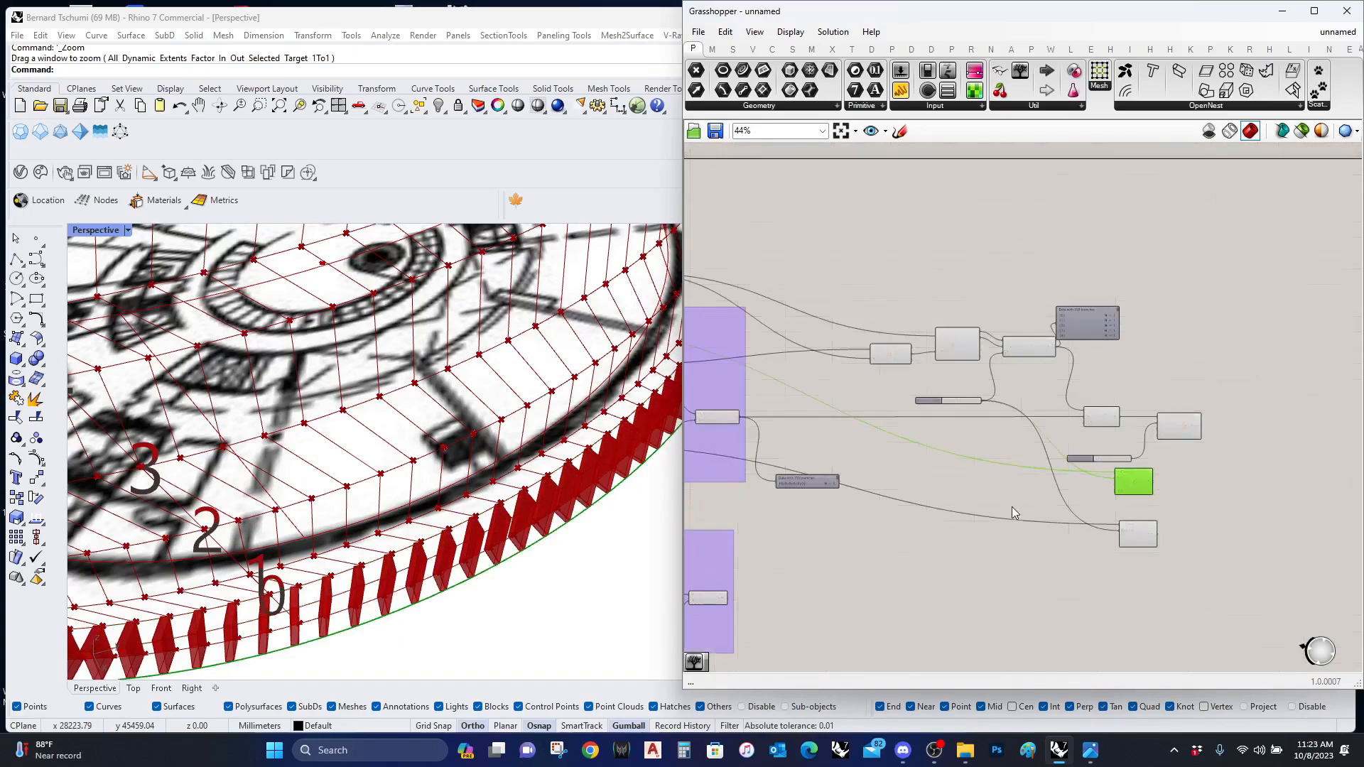
scroll(752, 373, up, 3)
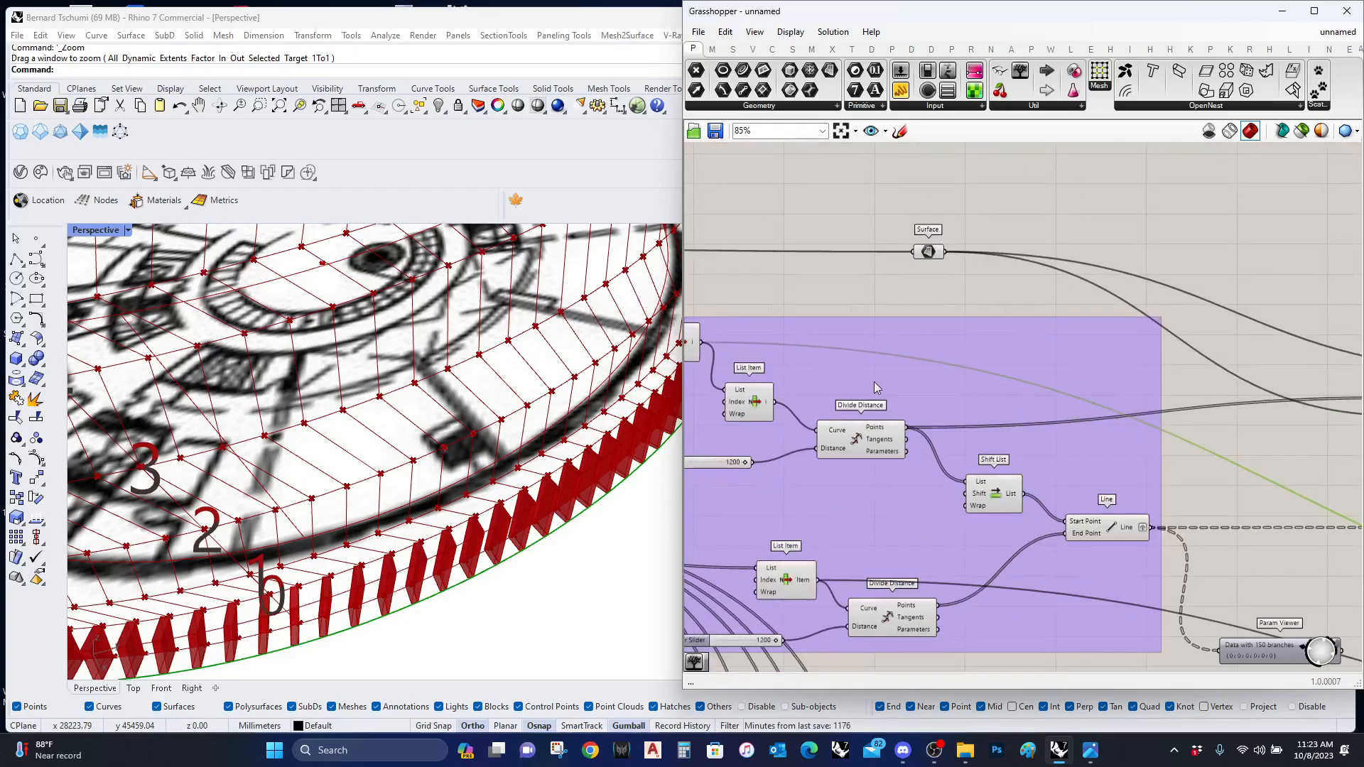
scroll(874, 382, down, 2)
scroll(767, 355, up, 2)
double_click(829, 313)
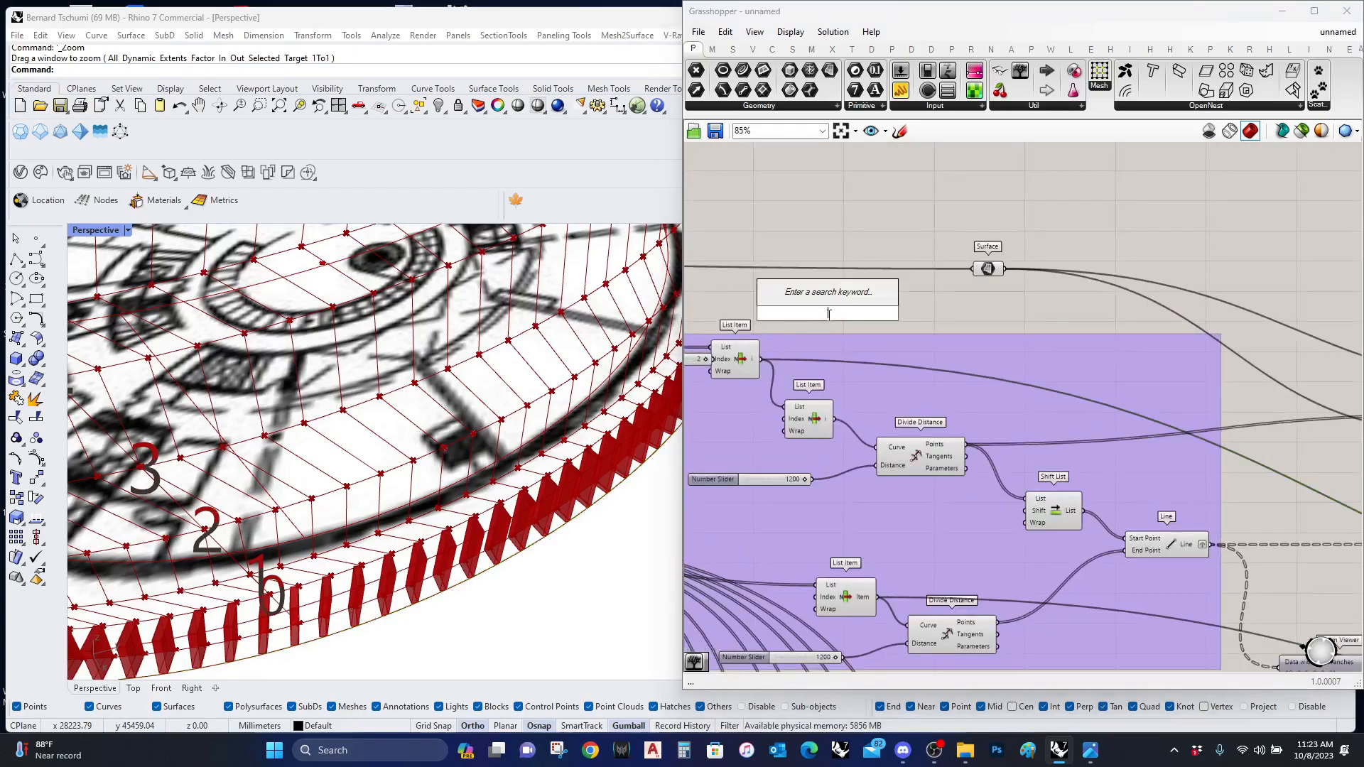
text(loft)
click(837, 295)
drag(794, 308, 1116, 458)
scroll(776, 390, down, 6)
scroll(1134, 468, up, 4)
scroll(1117, 464, up, 4)
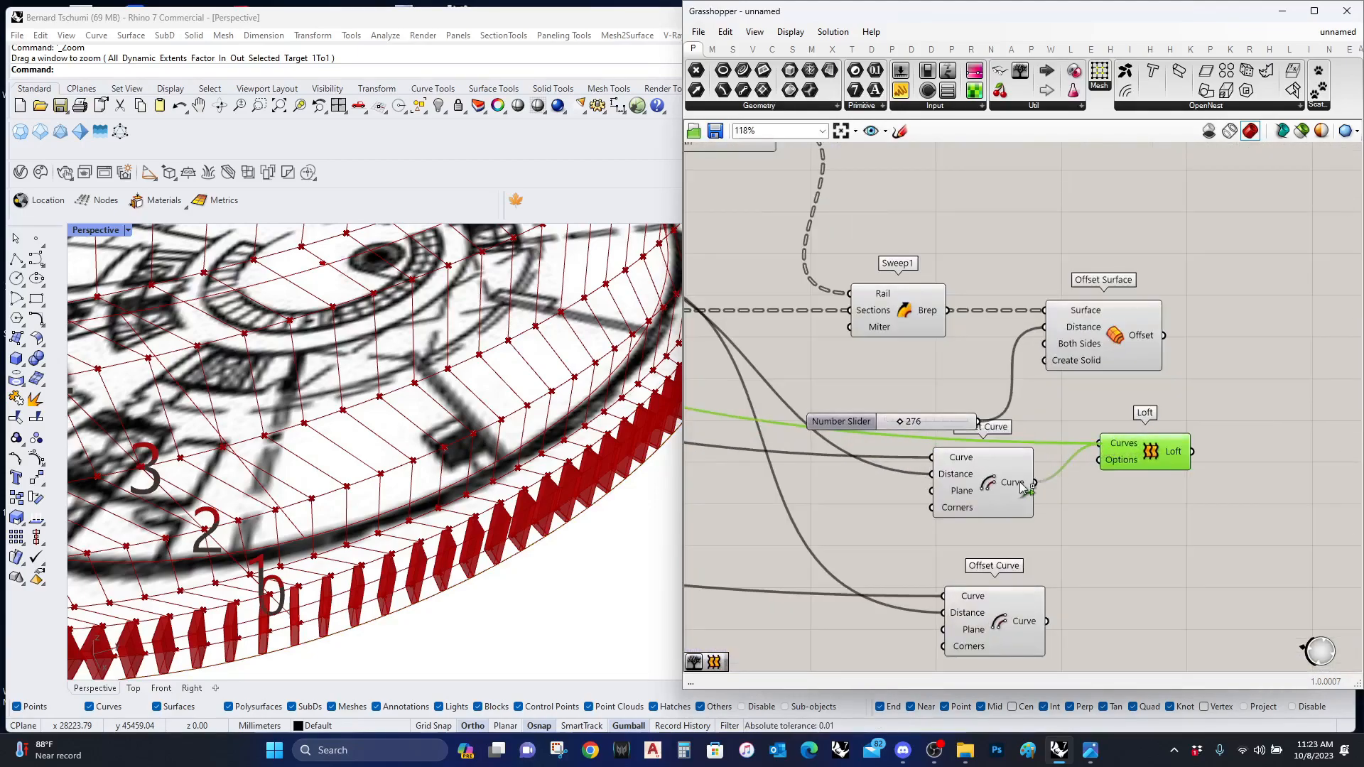
Step: Flatten the upper Loft's Curves input and check the lofted ring beneath the fins in the perspective view
right_drag(402, 544, 453, 522)
right_click(1117, 444)
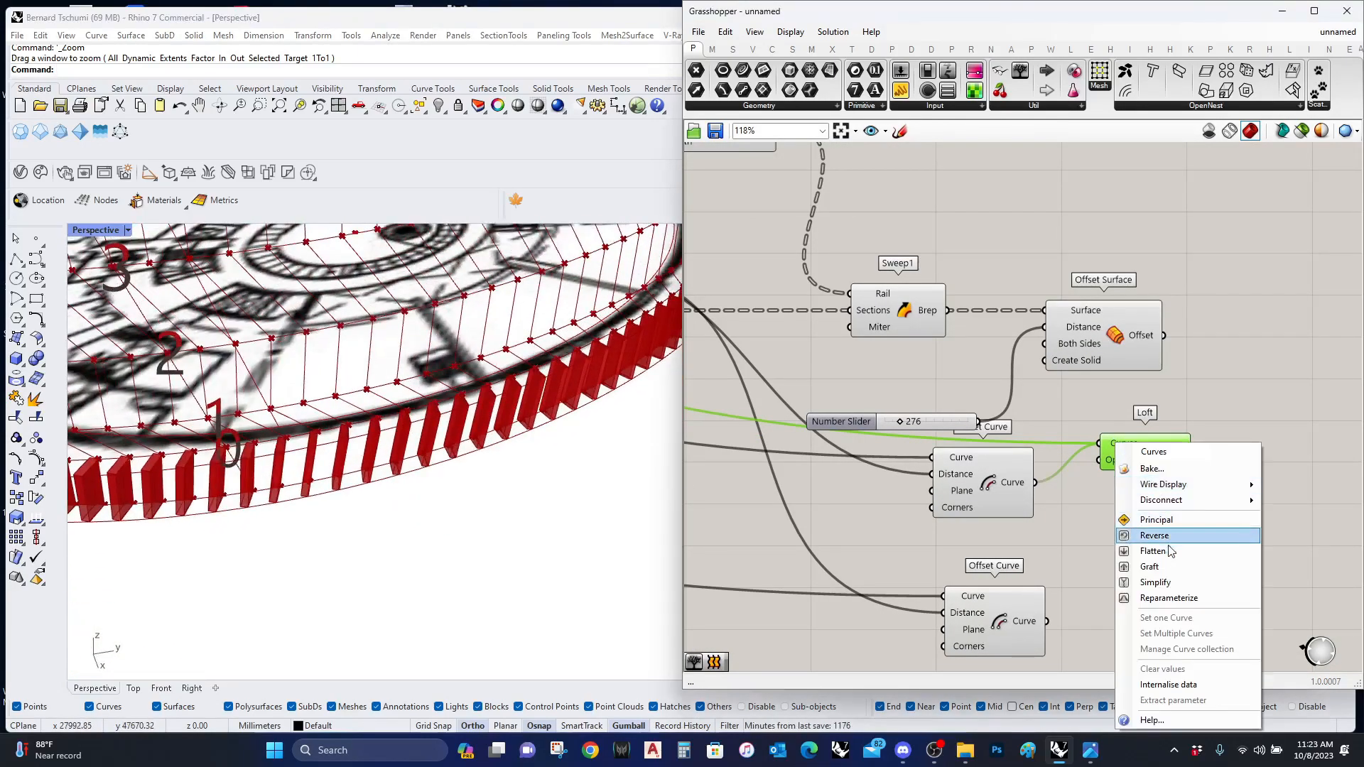
click(1172, 555)
mouse_move(499, 513)
right_down()
mouse_move(496, 488)
mouse_move(505, 529)
mouse_move(479, 518)
mouse_move(494, 522)
right_up()
click(505, 529)
middle_click(502, 522)
click(461, 516)
scroll(499, 504, up, 5)
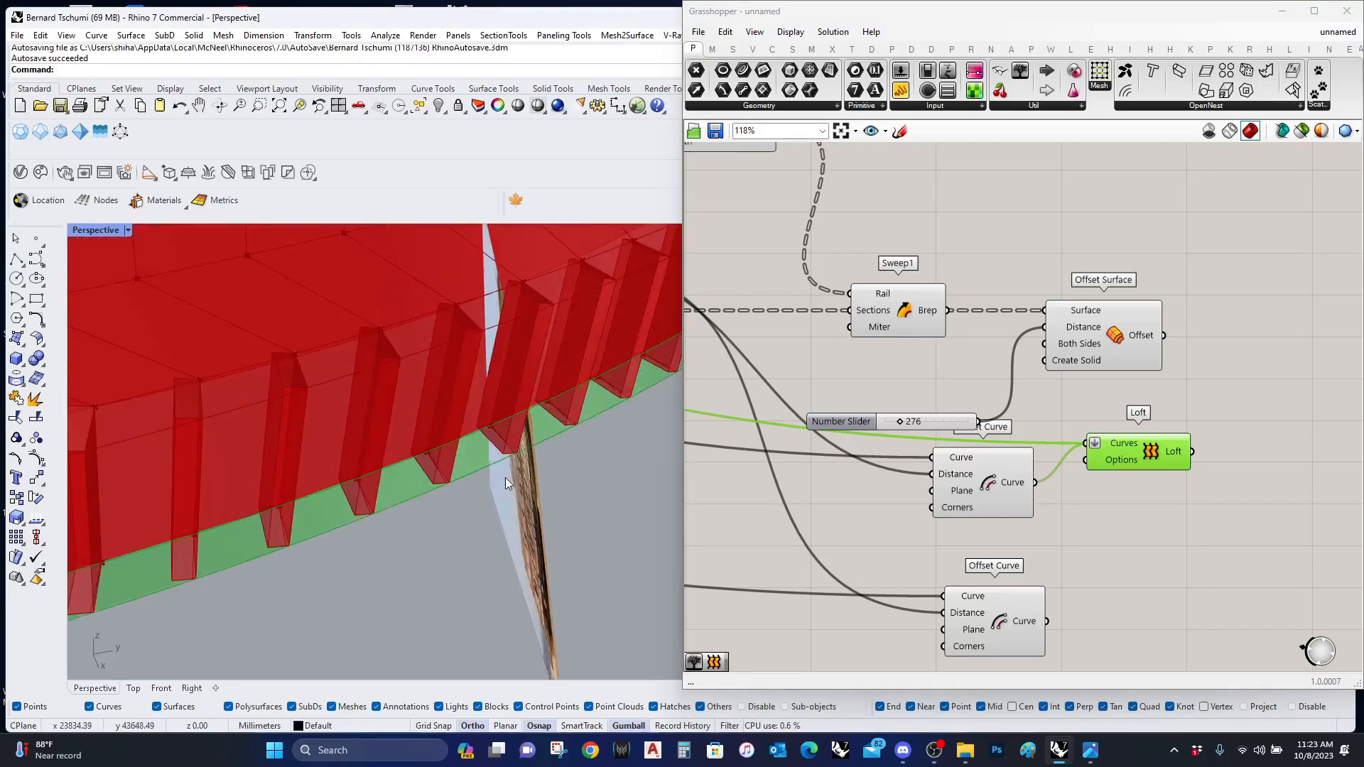
Step: Add an Offset Surface after the upper Loft, with the Loft as its Surface and the 276 thickness slider as its Distance
double_click(1225, 457)
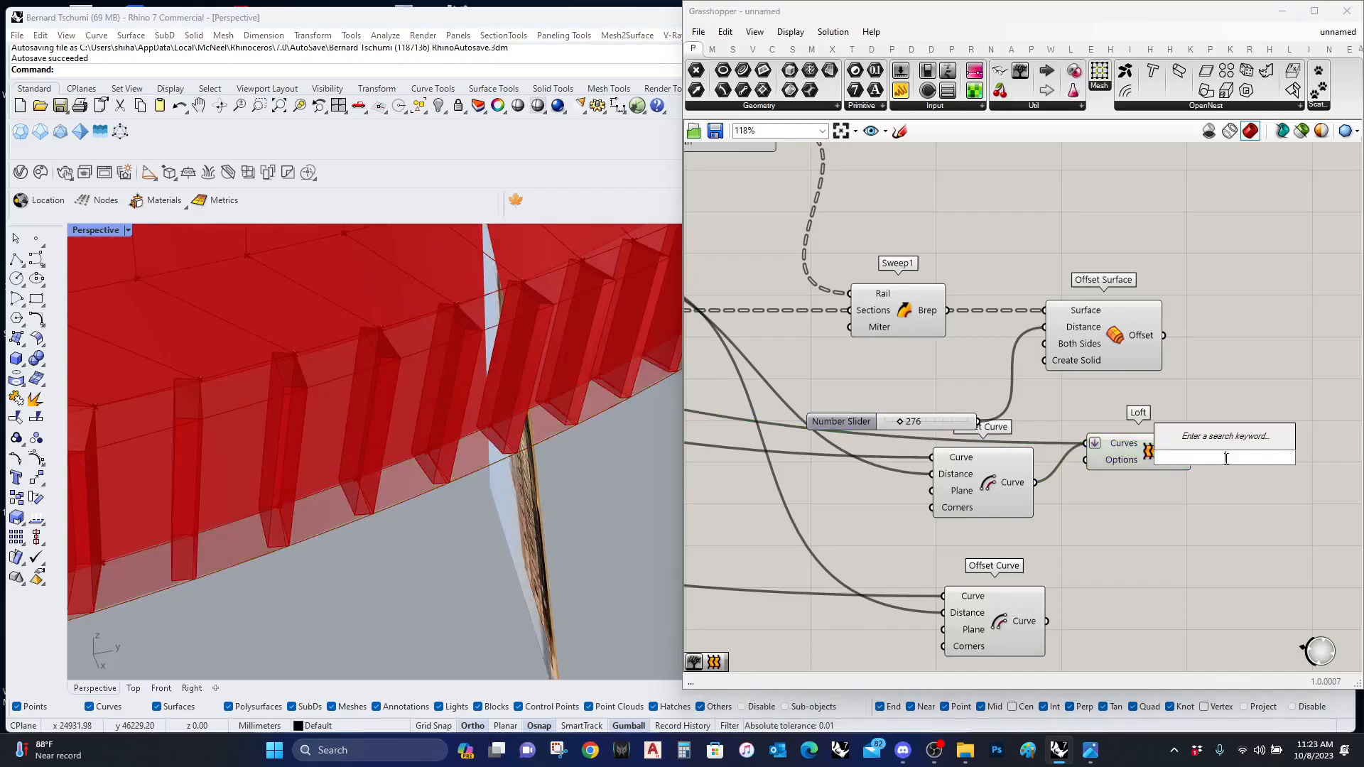
text(off)
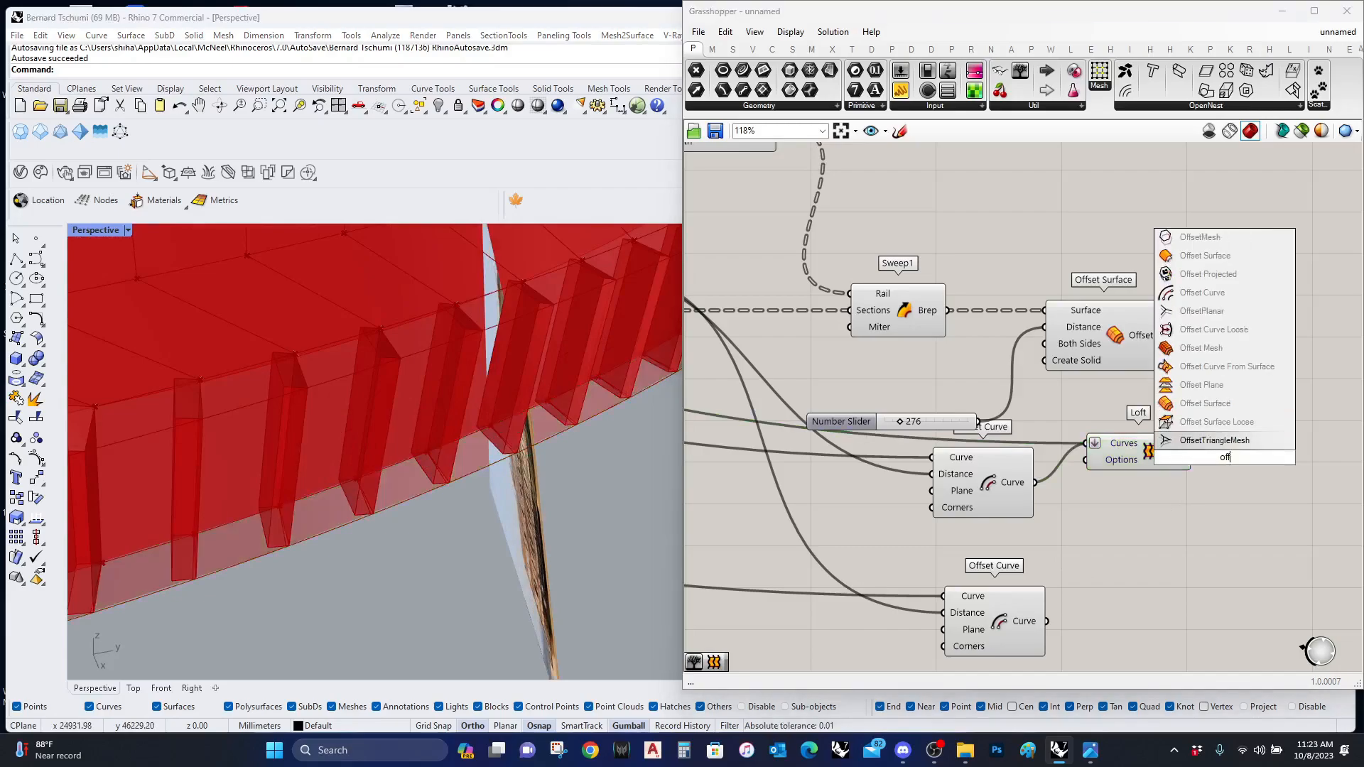
click(1205, 403)
drag(1208, 452, 1204, 453)
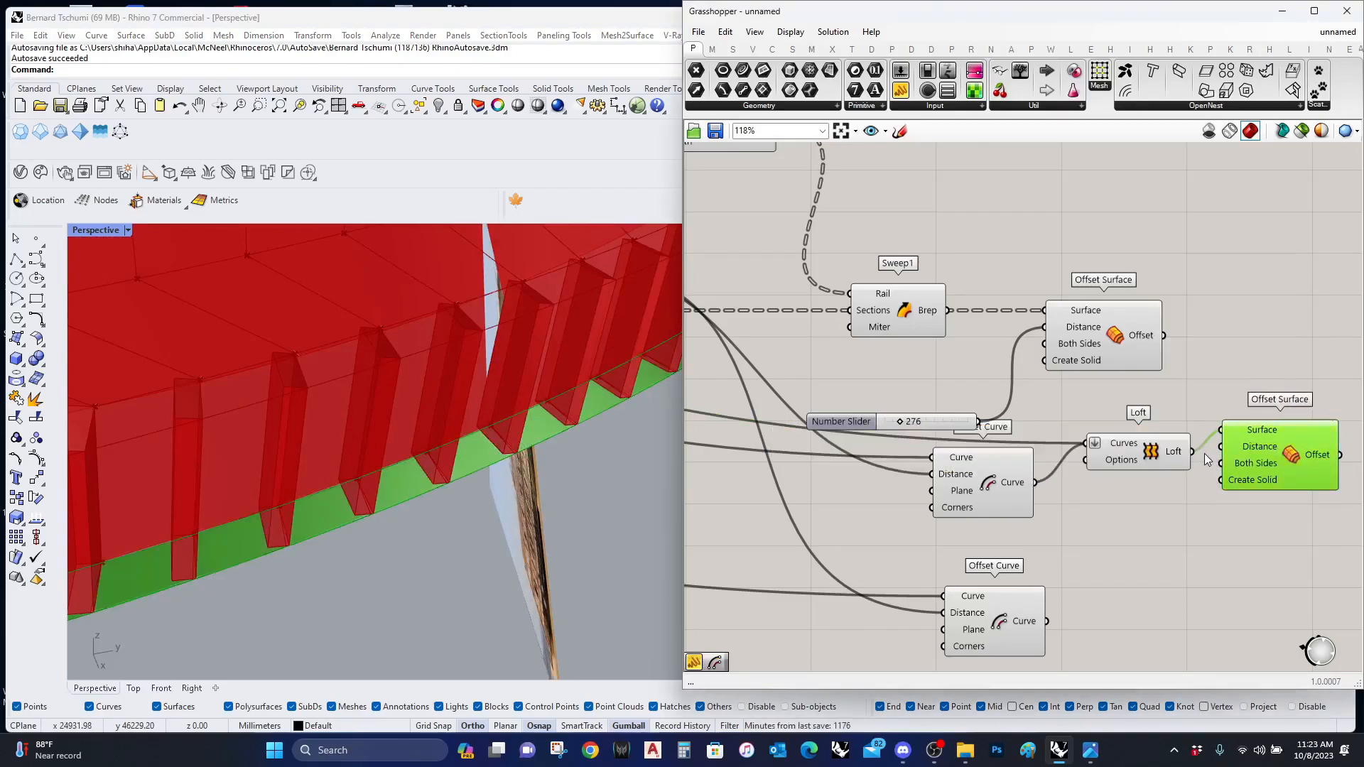
drag(1221, 446, 979, 421)
right_drag(416, 596, 594, 532)
click(1195, 532)
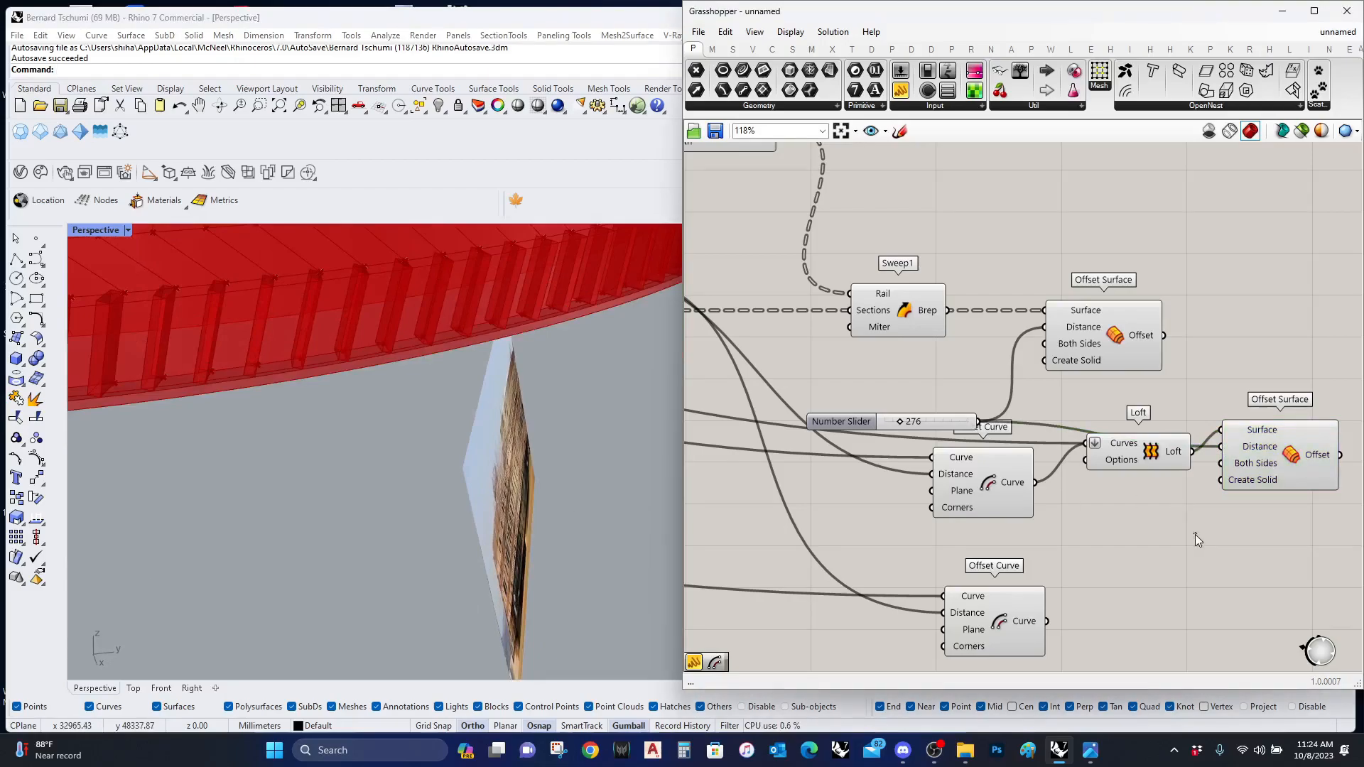
Step: Give the Distance input of the ring's Offset Surface the expression -x, shifting the Grasshopper window to make room
right_click(1242, 445)
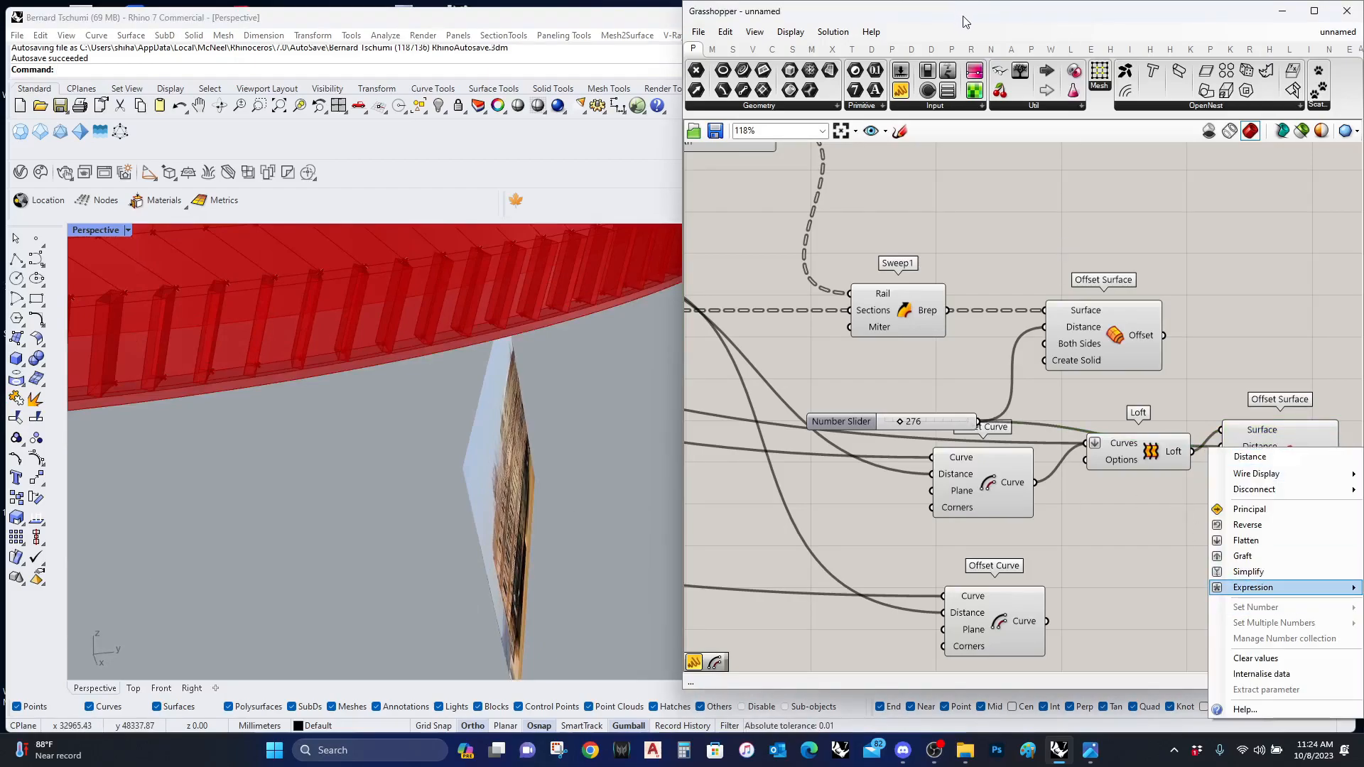
drag(962, 22, 712, 52)
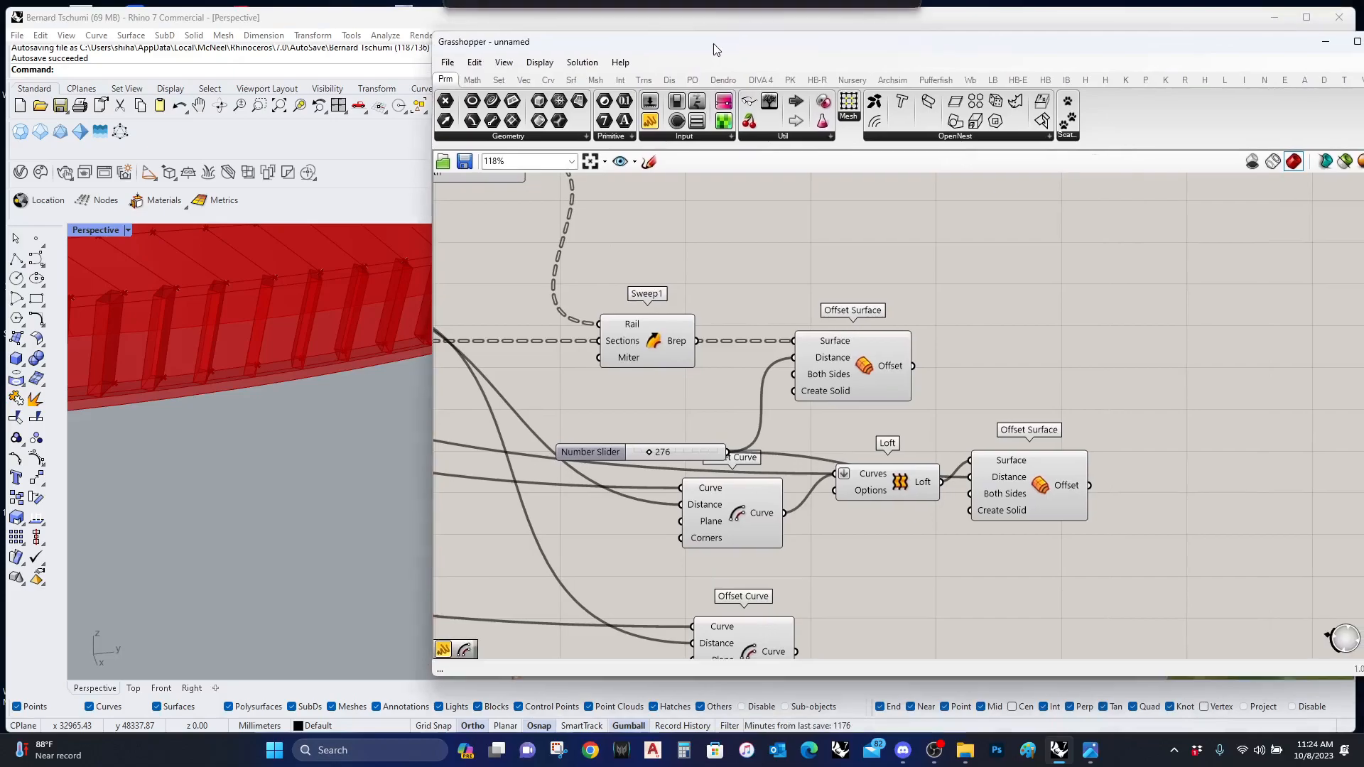
right_click(984, 484)
mouse_move(1038, 601)
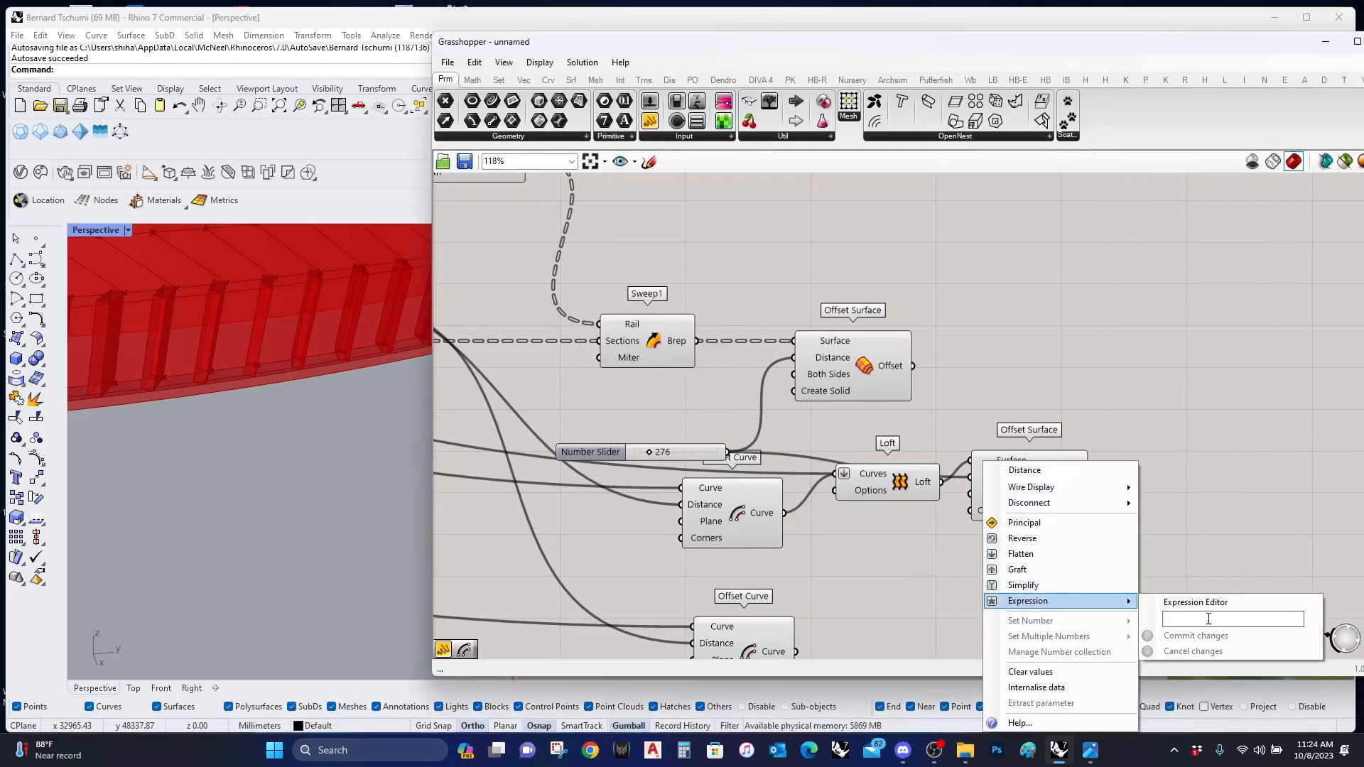
text(-x)
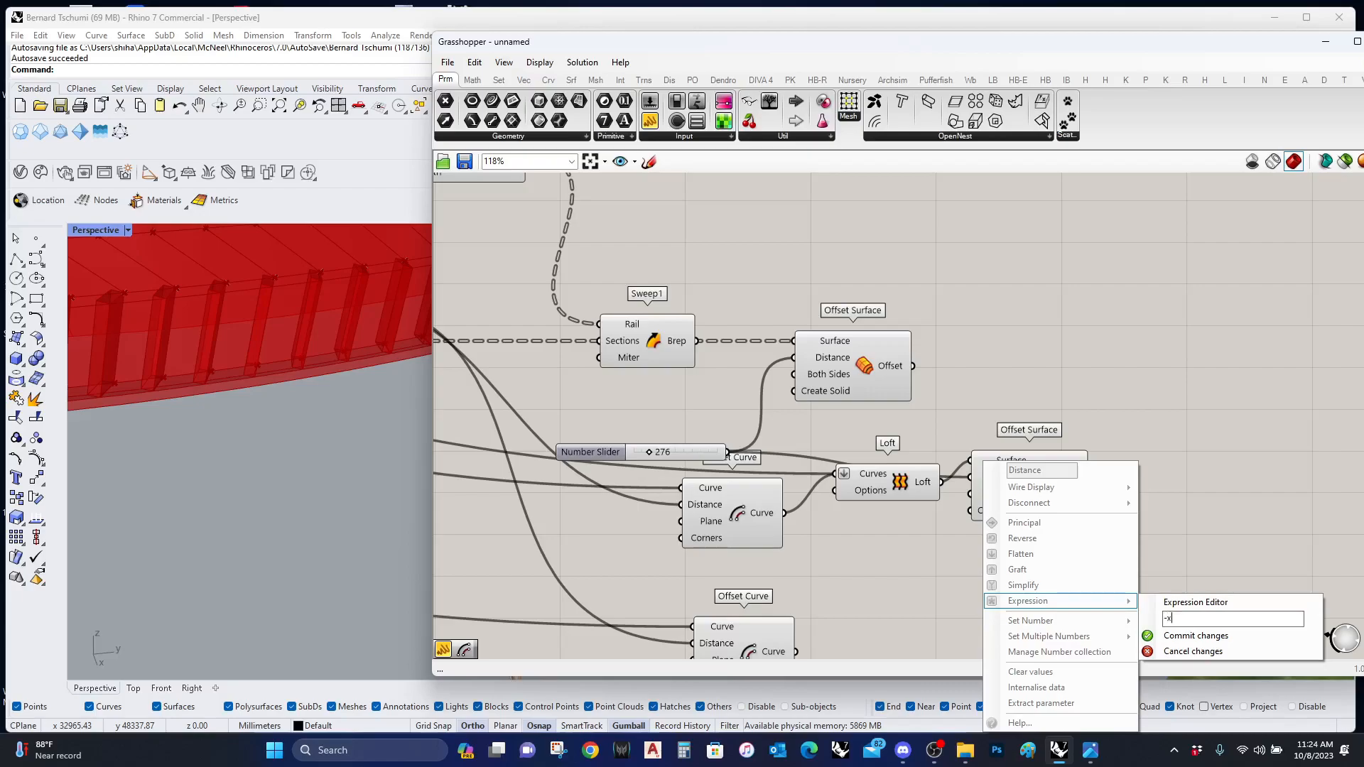
click(1201, 637)
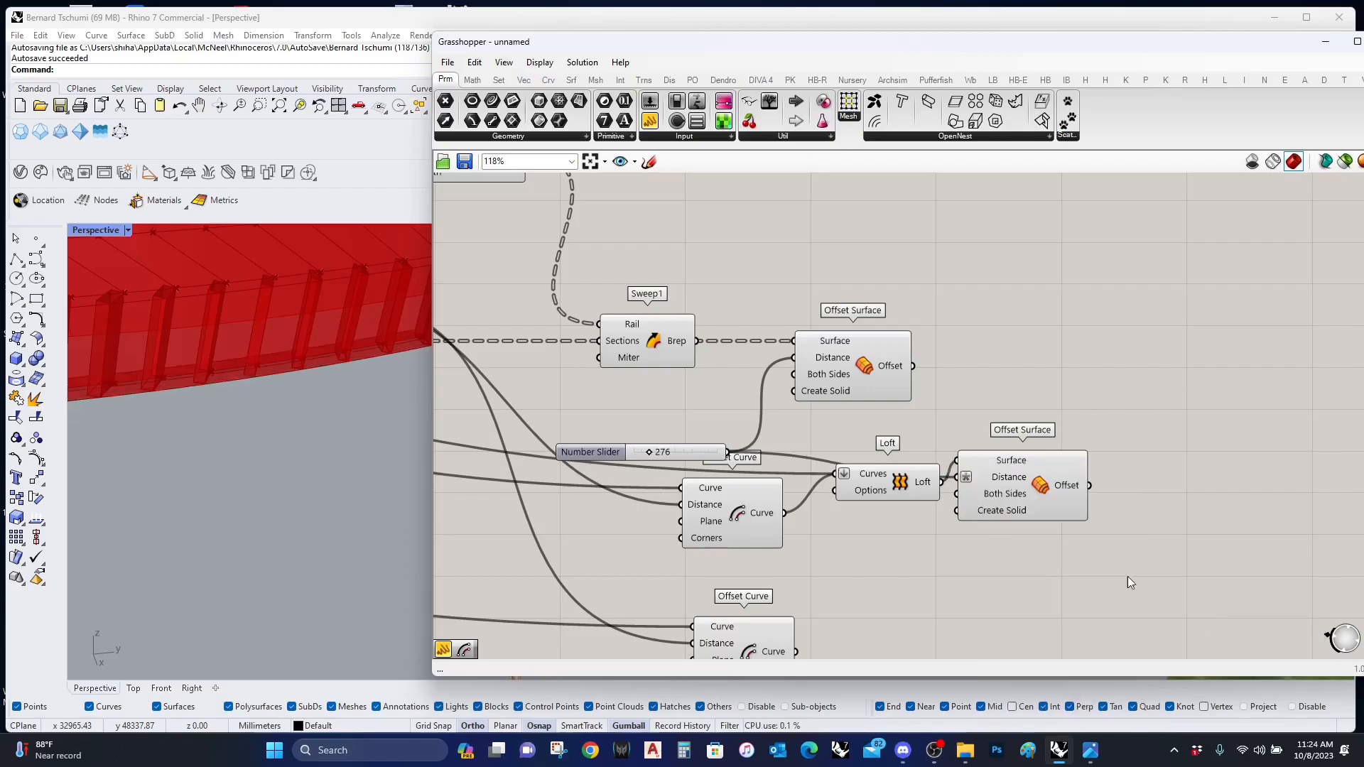
Step: Duplicate the ring's Offset Surface below the original and add a Loft beside the lower Offset Curve
scroll(1094, 503, down, 3)
drag(1070, 503, 942, 569)
scroll(1041, 578, up, 2)
double_click(943, 575)
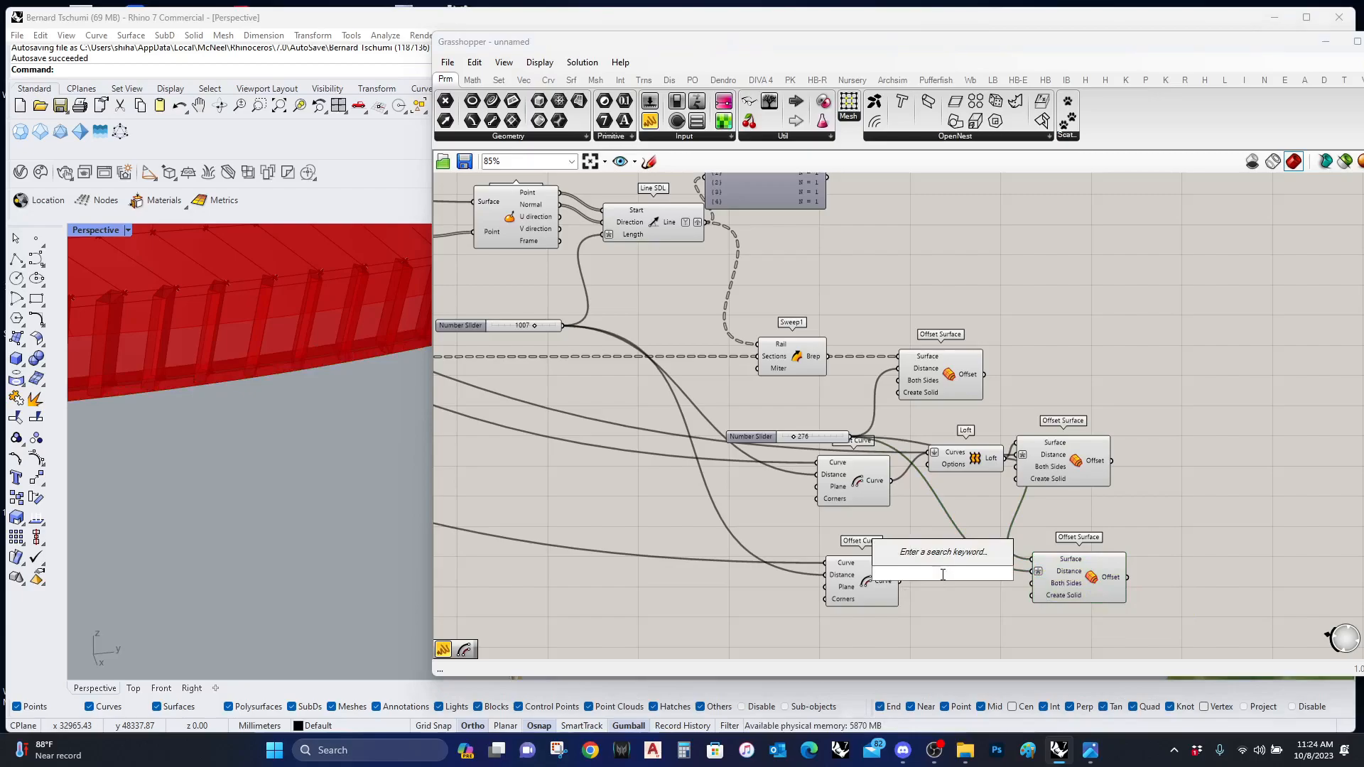
text(loft)
key(Return)
Step: Insert a Relay before the lower Offset Curve, feed the relayed and offset curves into the new Loft, and flatten its Curves input
double_click(723, 564)
drag(750, 554, 900, 581)
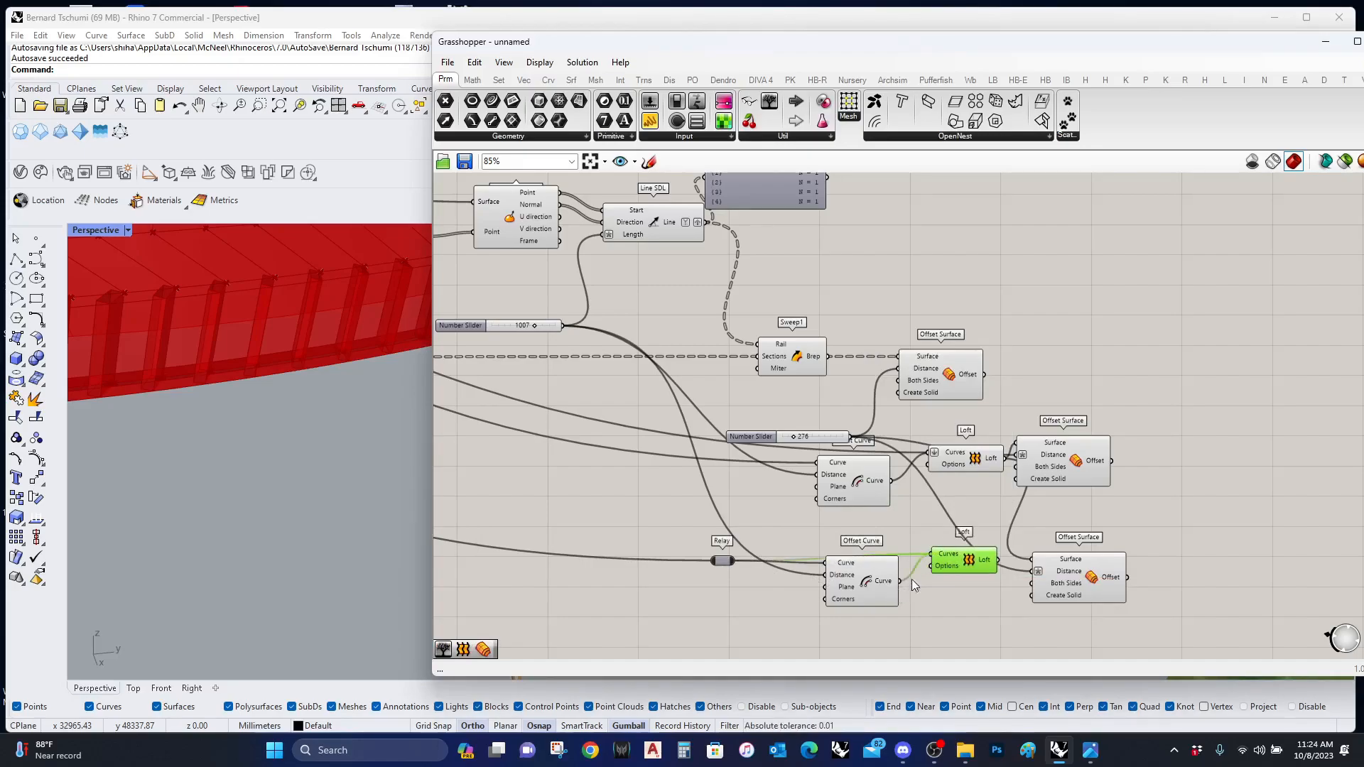
right_click(942, 558)
click(995, 537)
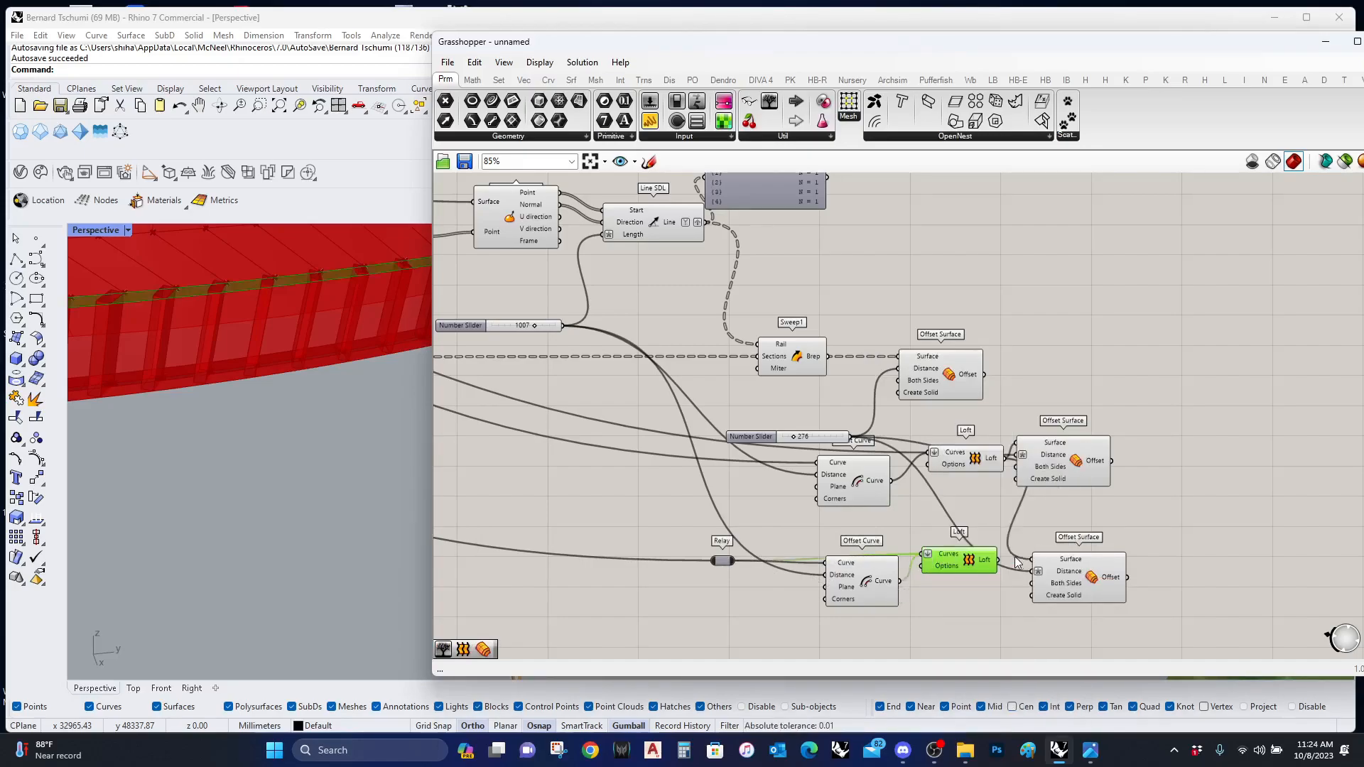
Step: Connect the lower Loft to the duplicated Offset Surface's Surface input and clear the -x expression from its Distance input
drag(970, 570, 1033, 560)
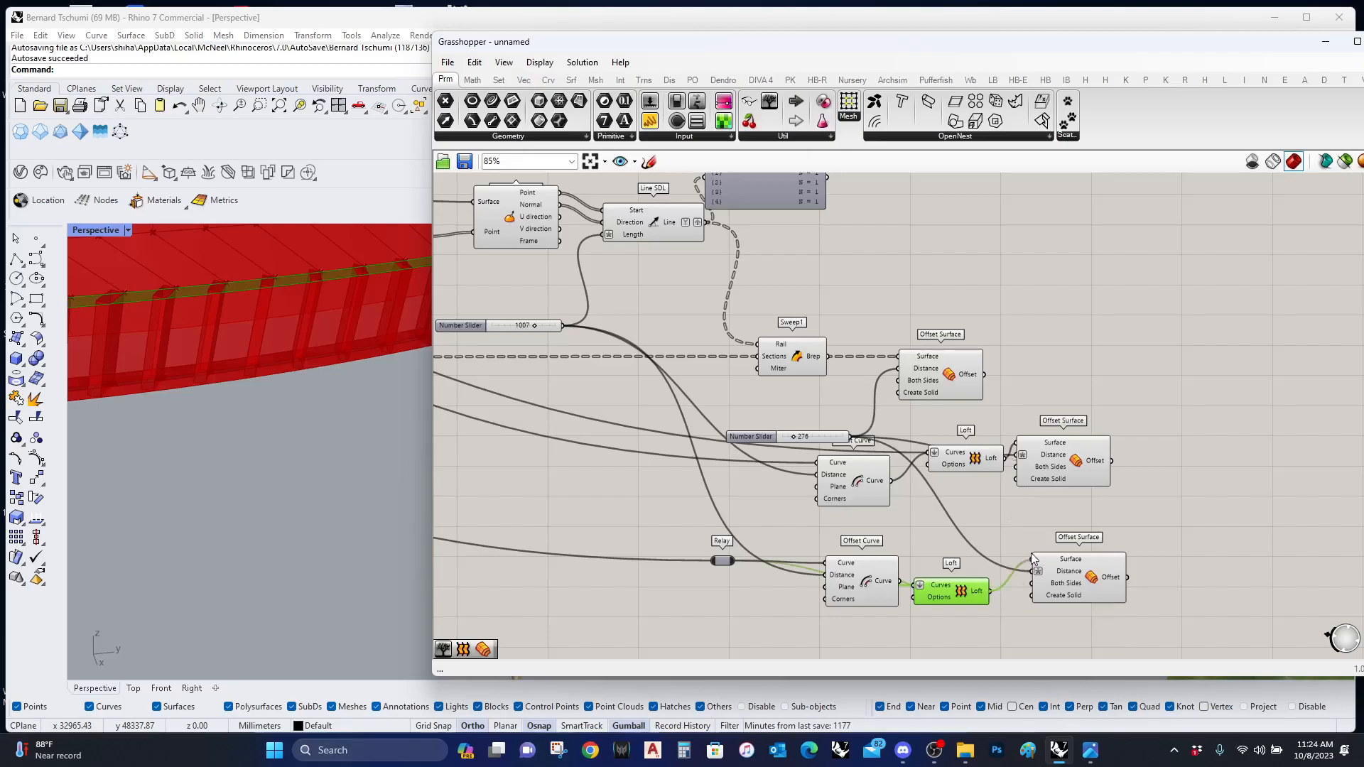
click(1068, 574)
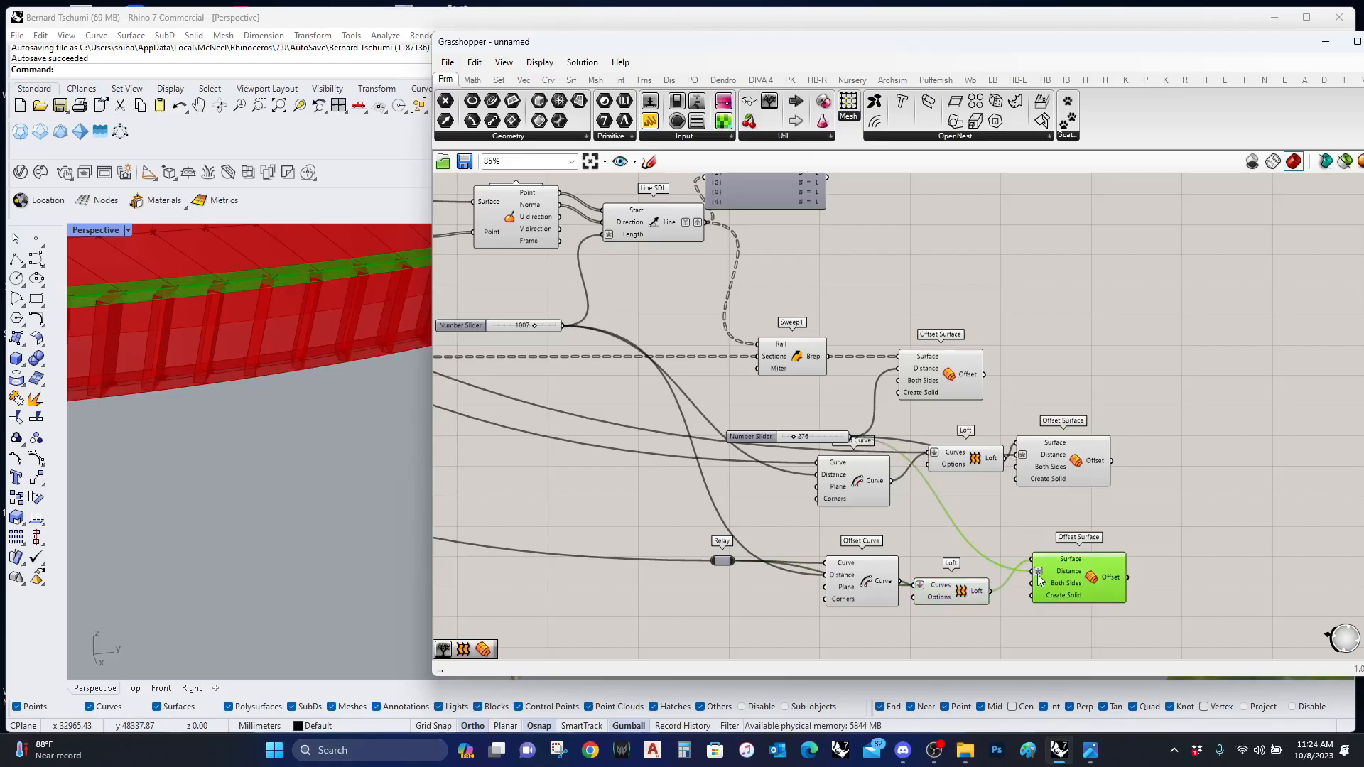
right_click(1040, 579)
mouse_move(1087, 601)
text(-x)
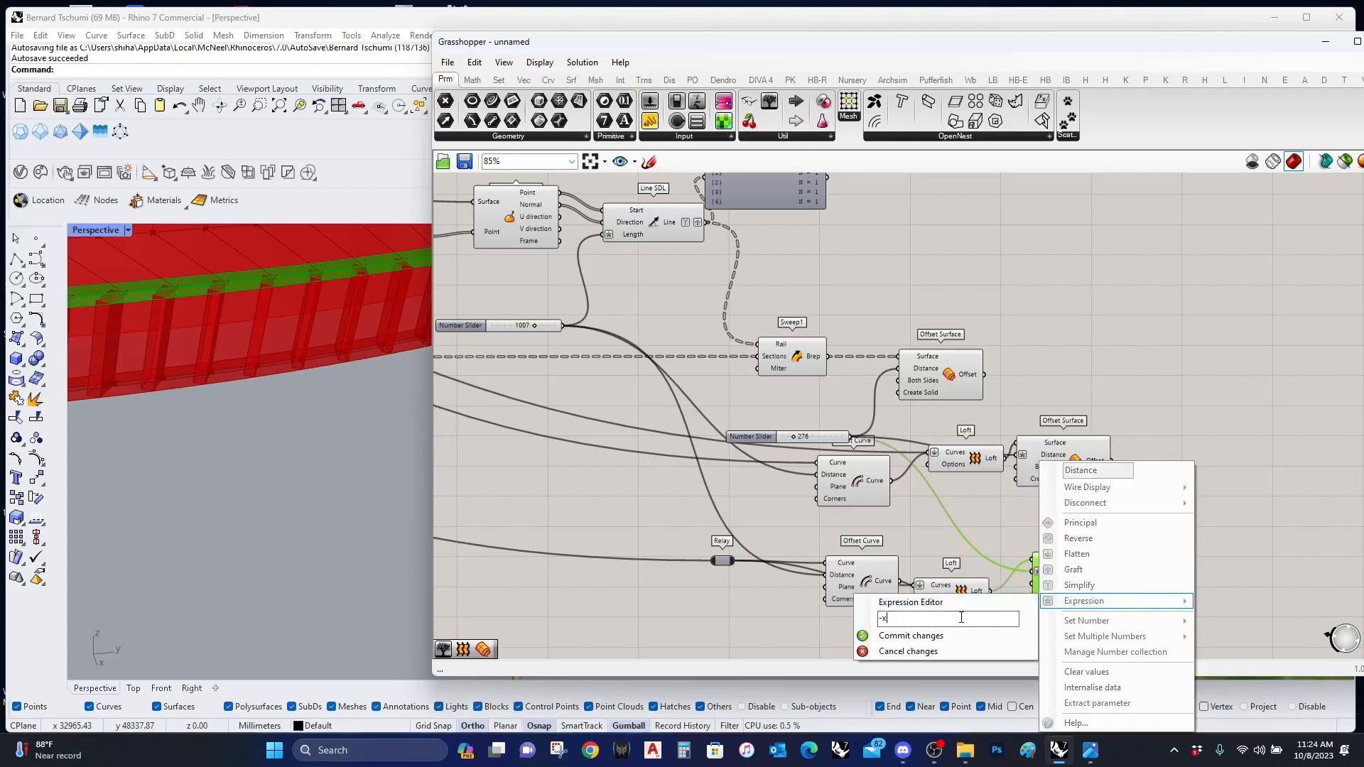
click(943, 636)
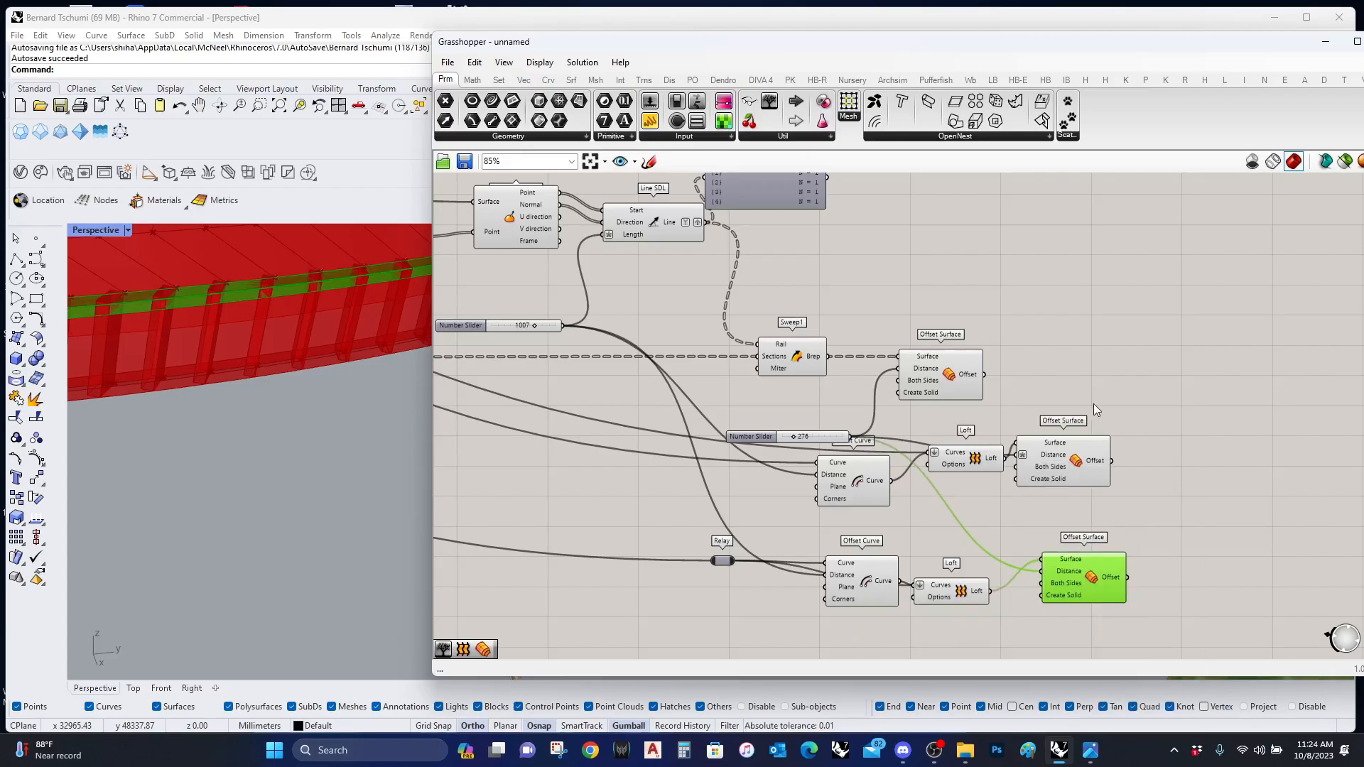
Step: Check the three Offset Surface results in perspective and move the fins' Offset Surface into line above the two ring ones
scroll(1217, 483, down, 5)
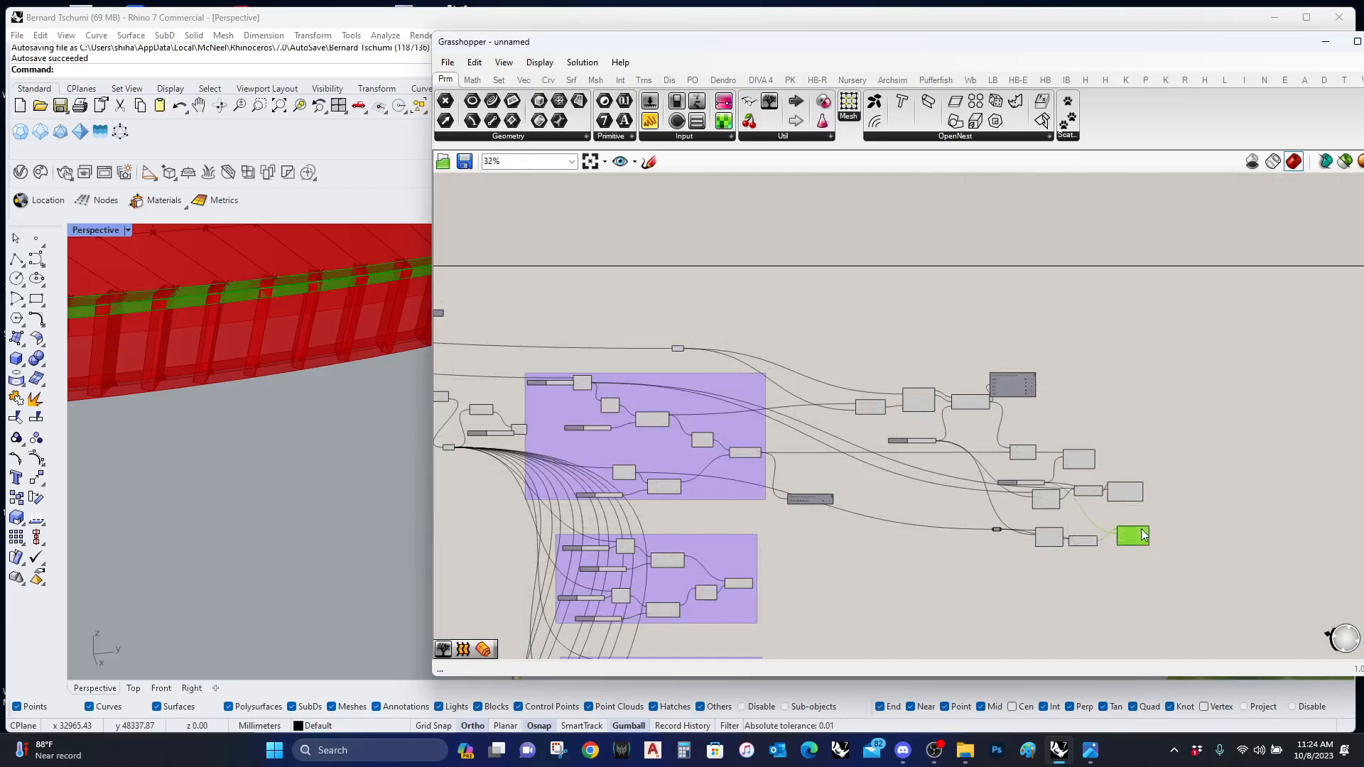
shift+click(1131, 491)
scroll(1016, 434, up, 3)
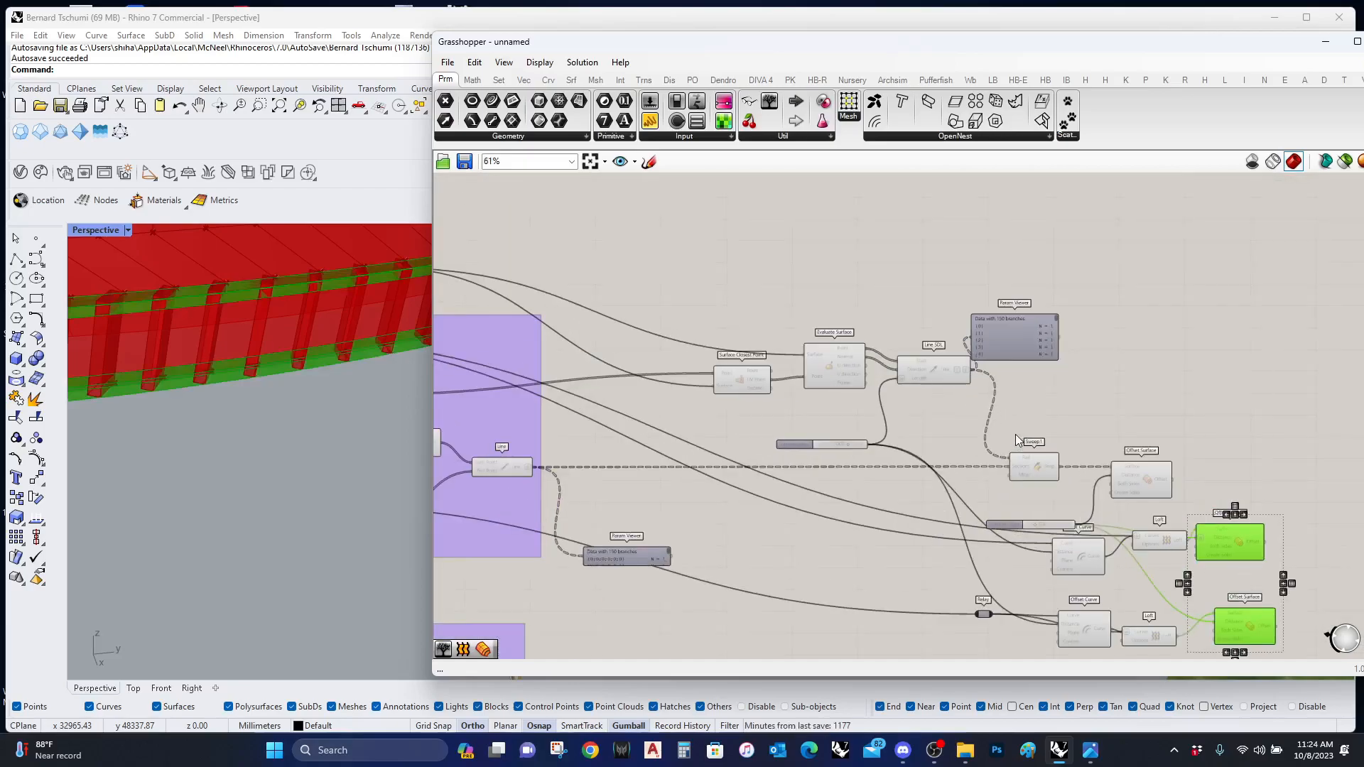
shift+click(1144, 494)
right_drag(1104, 500, 795, 438)
drag(842, 417, 965, 416)
click(906, 416)
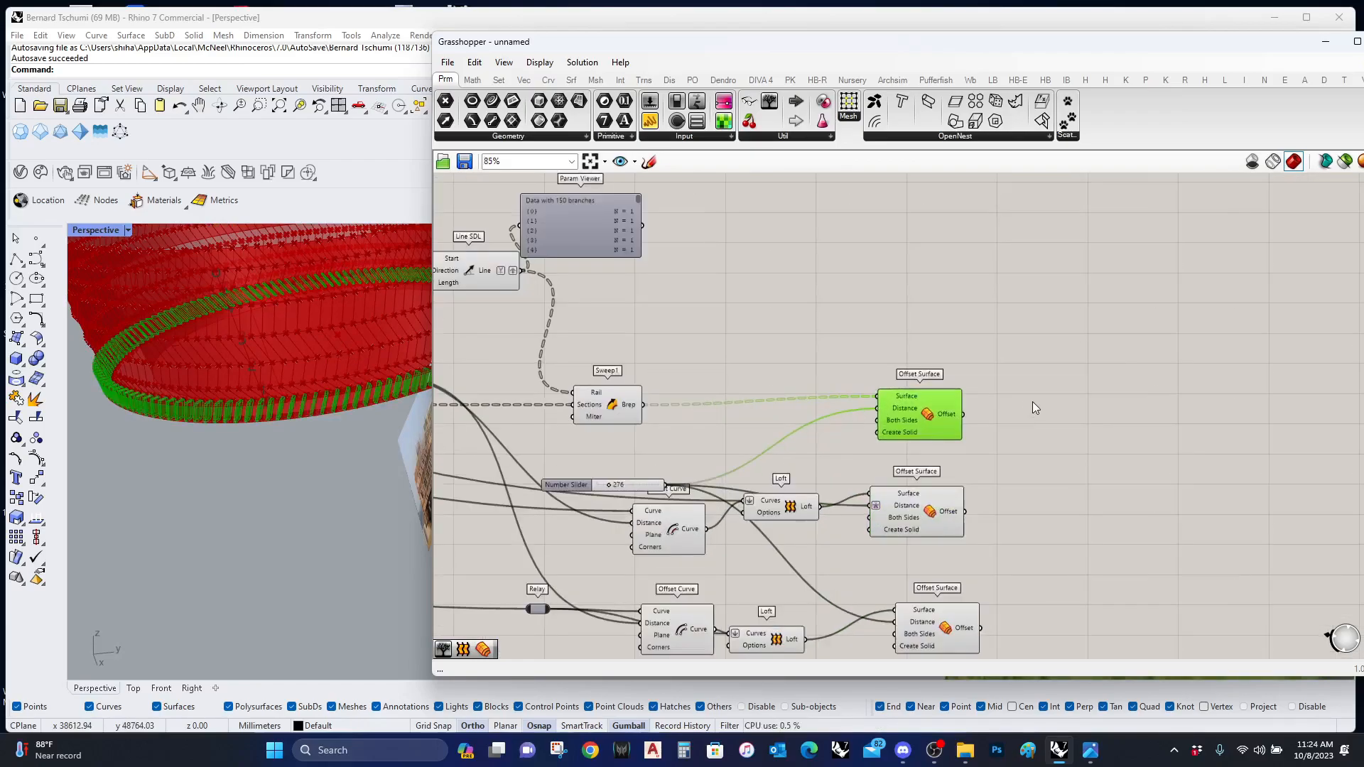
Step: Add a Random Reduce component, connect the fins' Offset Surface output to its List input, and place it well clear of that component
scroll(1033, 402, up, 2)
double_click(1054, 399)
text(rando)
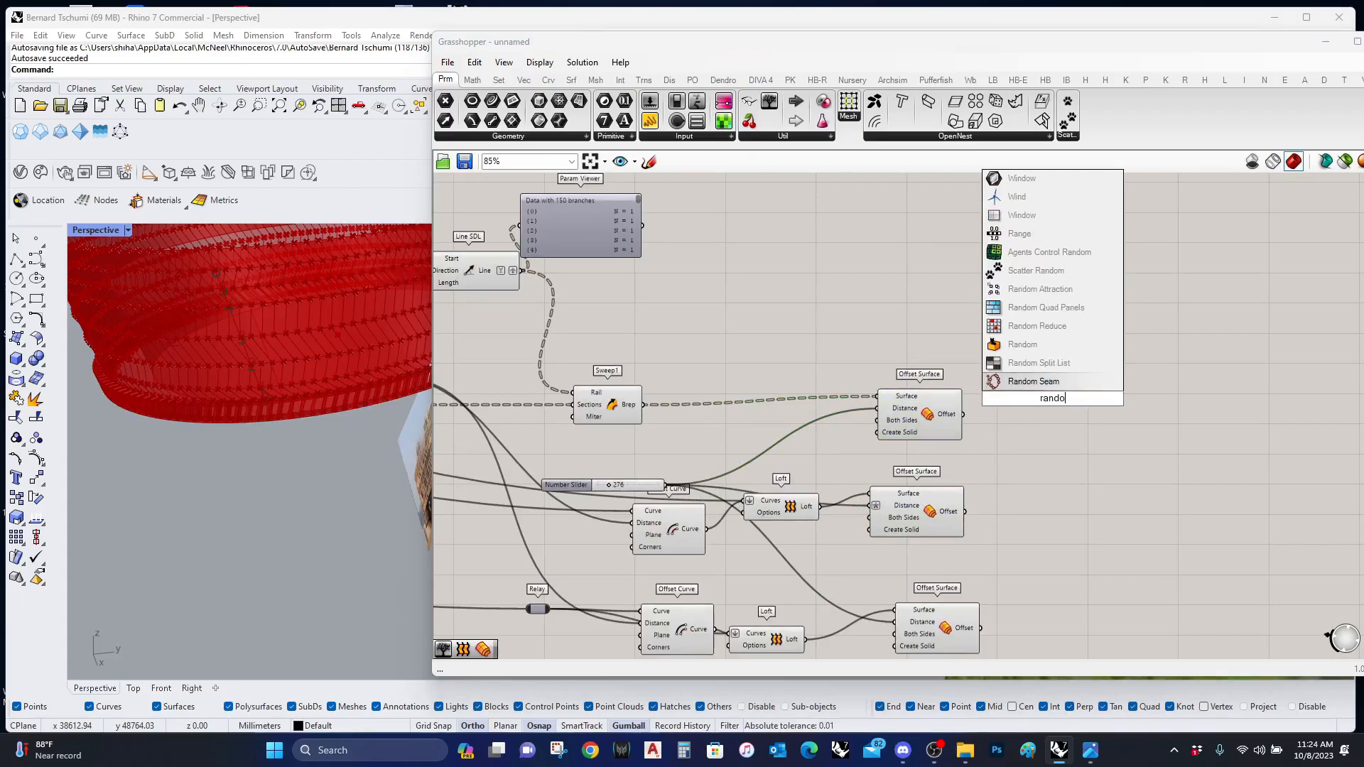
text(m reducr)
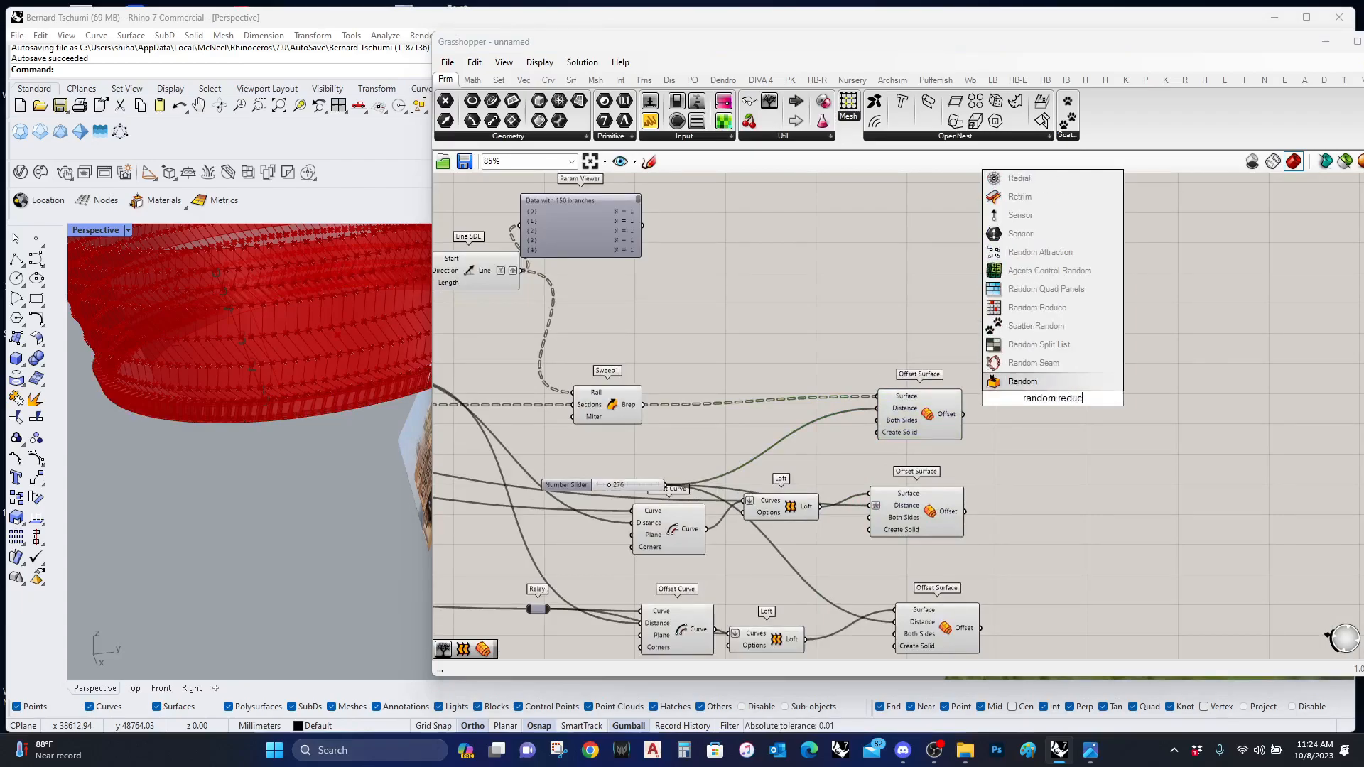
key(BackSpace)
text(e)
click(1023, 396)
scroll(1023, 395, up, 3)
drag(1024, 395, 936, 444)
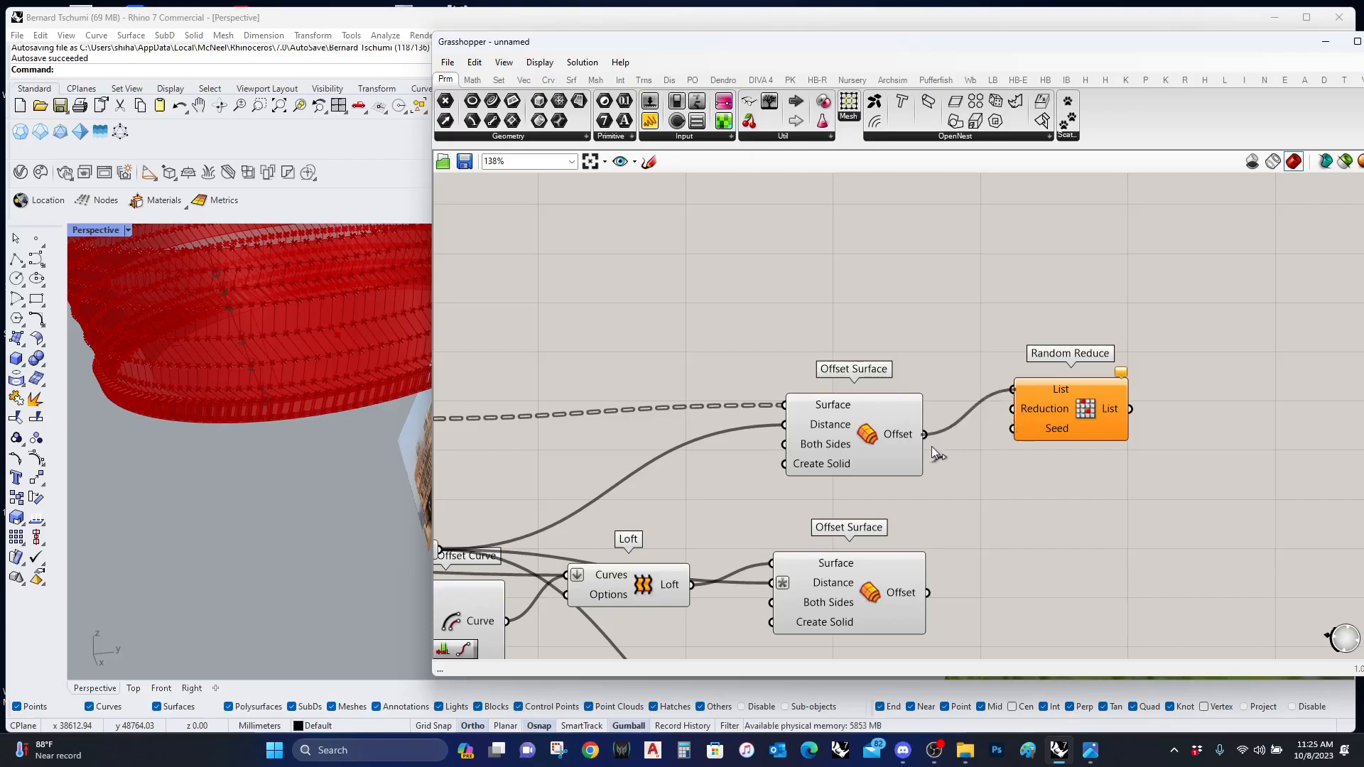
drag(1065, 422, 1206, 409)
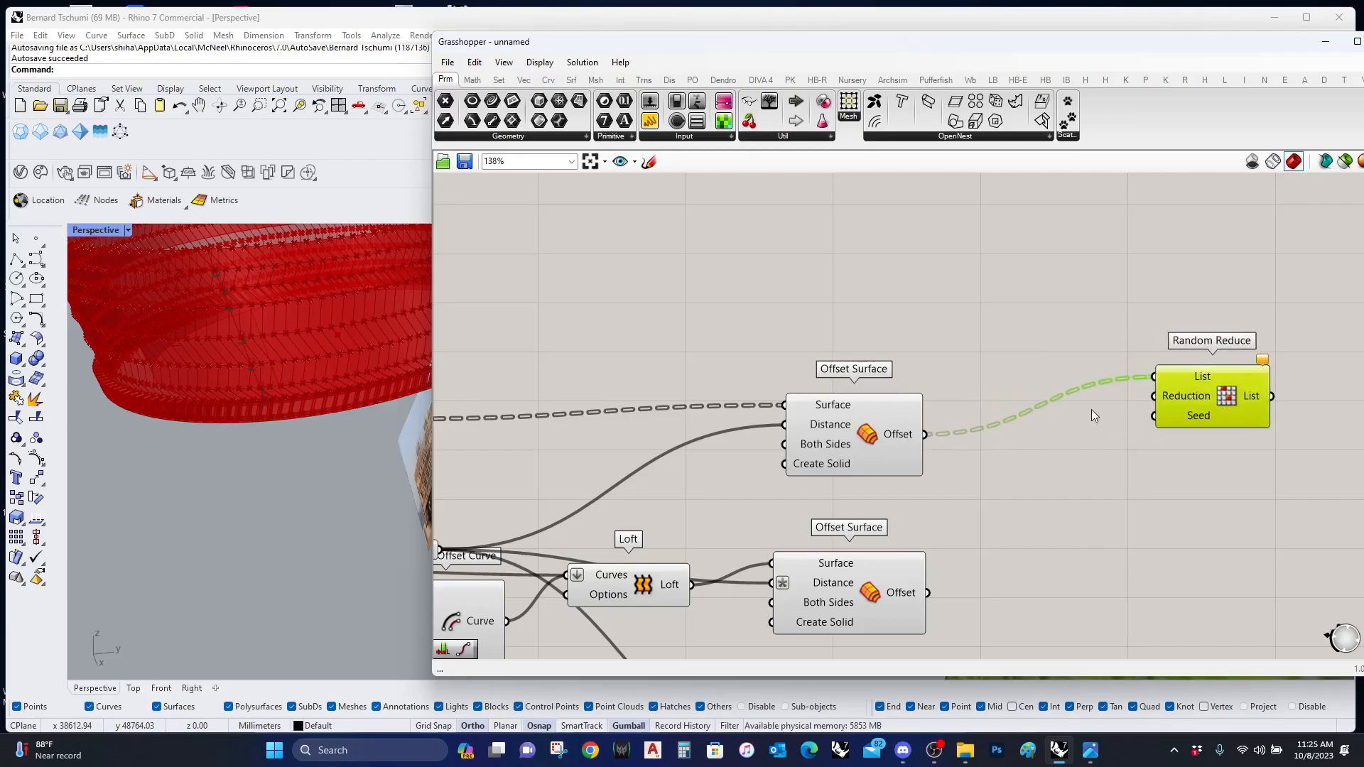
Step: Add a number slider and place it above the fins' Offset Surface, clear of the surrounding components
mouse_move(1165, 400)
double_click(966, 317)
text(slider)
key(Return)
double_click(886, 306)
double_click(890, 321)
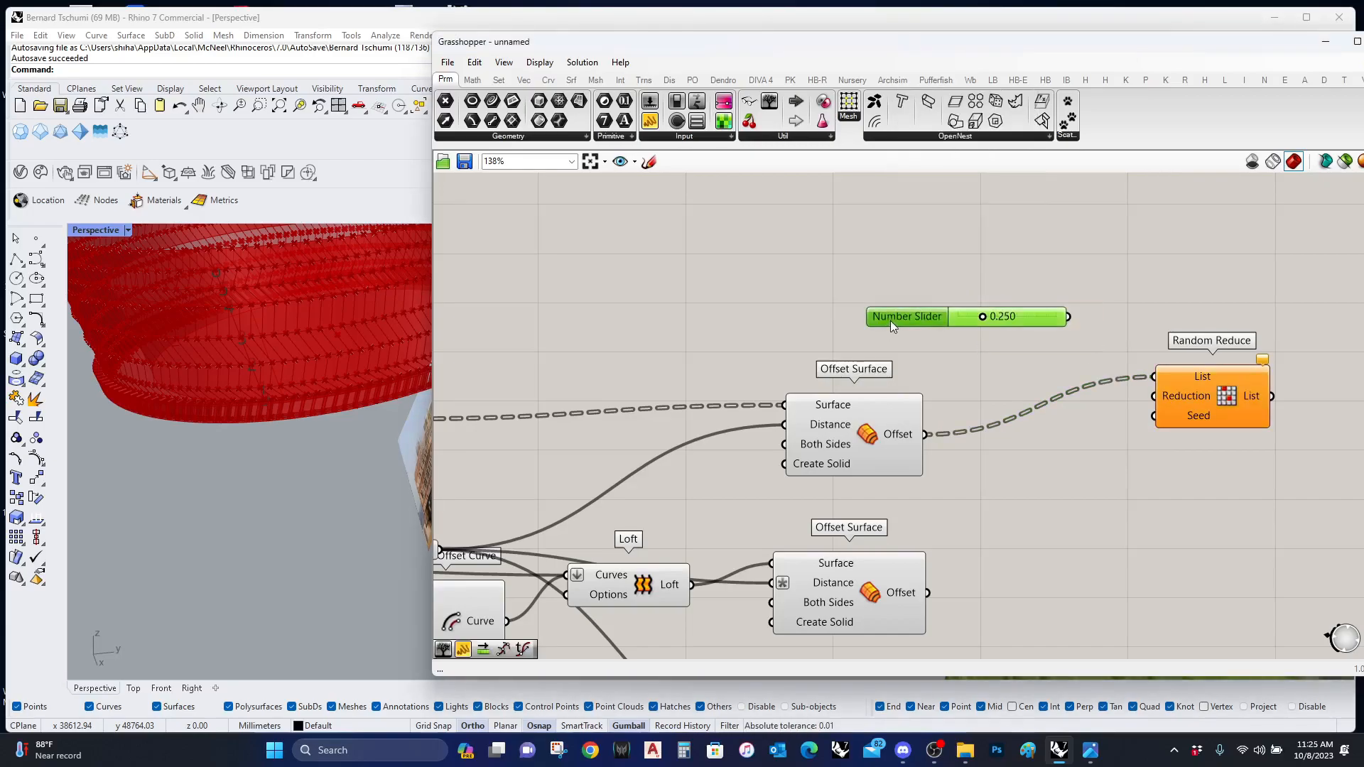
click(957, 457)
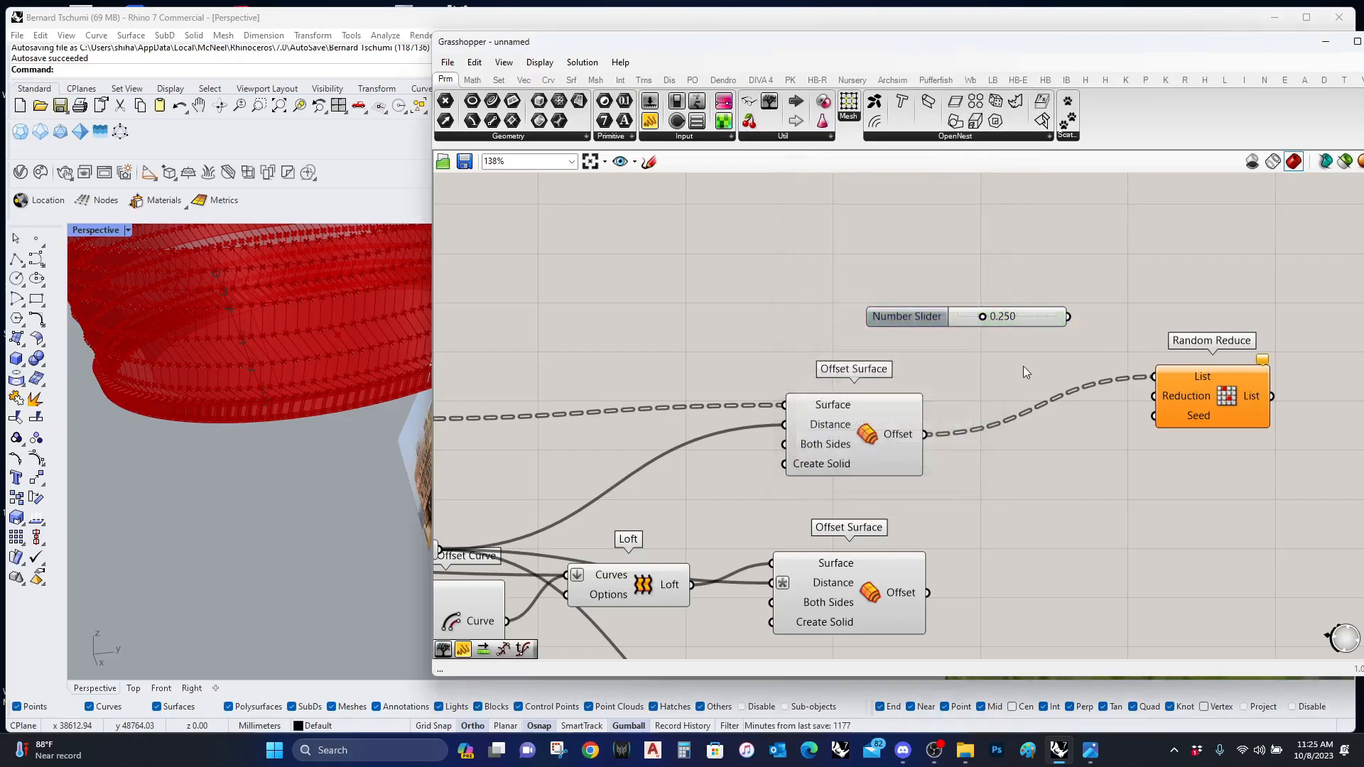
drag(889, 321, 881, 272)
Step: Add a List Length component, feed it the fins' Offset output, and connect its Length output to Random Reduce's List input
click(965, 364)
double_click(964, 361)
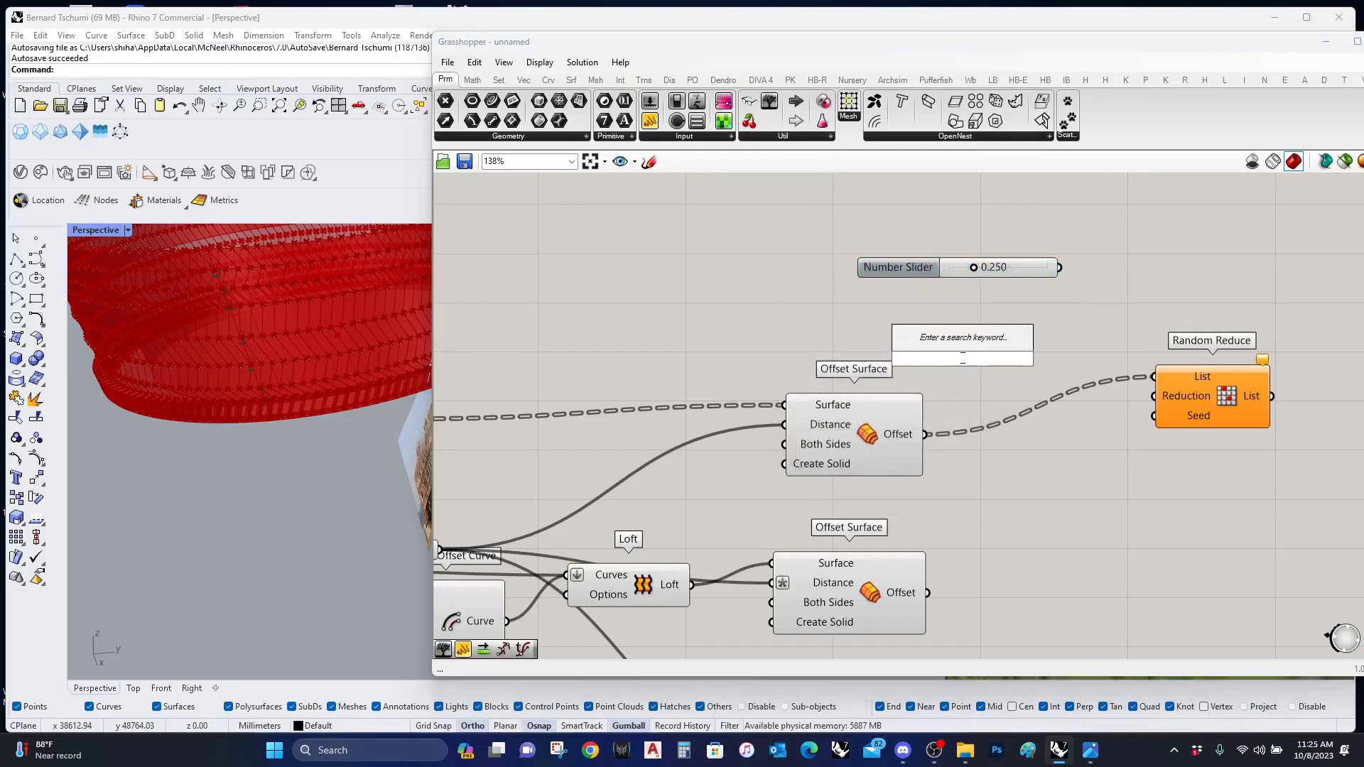
text(listt lenght)
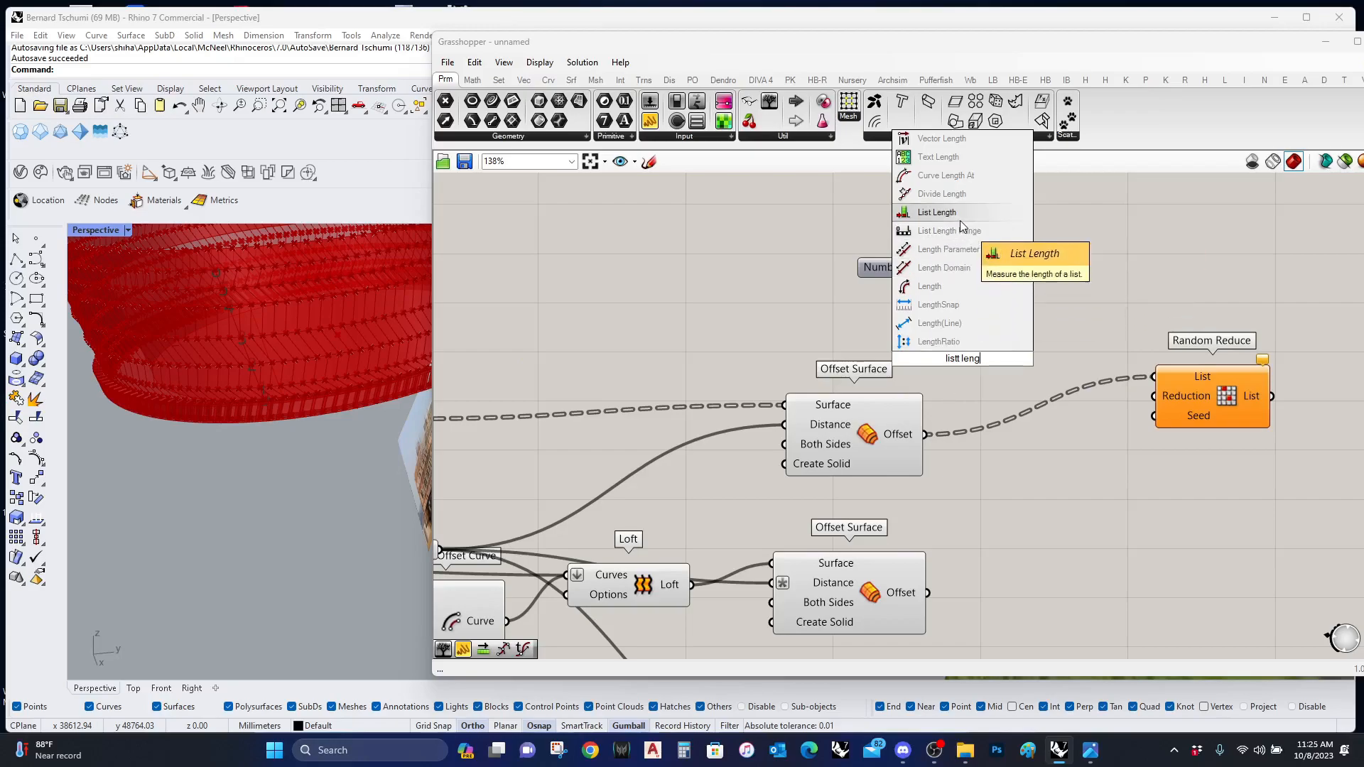
click(936, 212)
drag(912, 359, 925, 434)
drag(1014, 359, 1155, 377)
Step: Give the number slider a maximum of 1600 and integer rounding, and connect it to Random Reduce's Reduction input
double_click(884, 270)
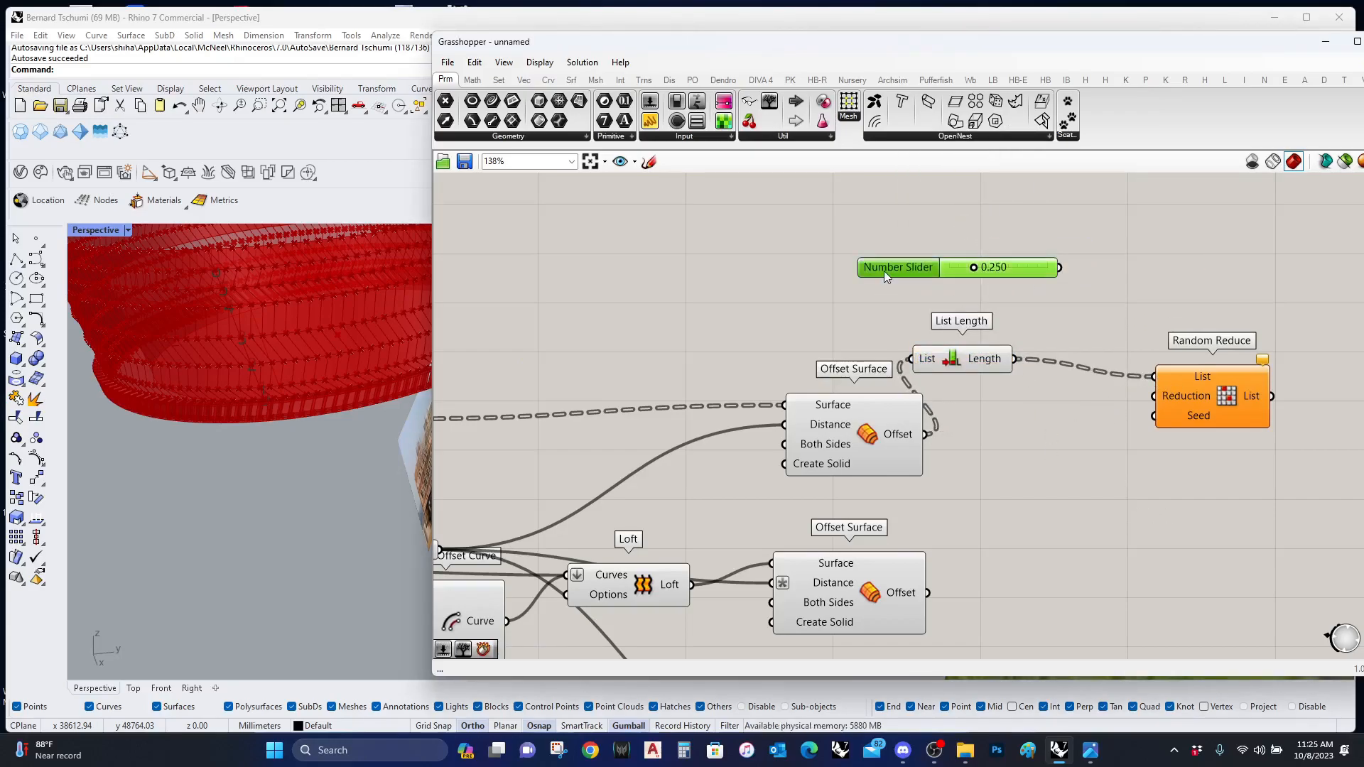
double_click(921, 309)
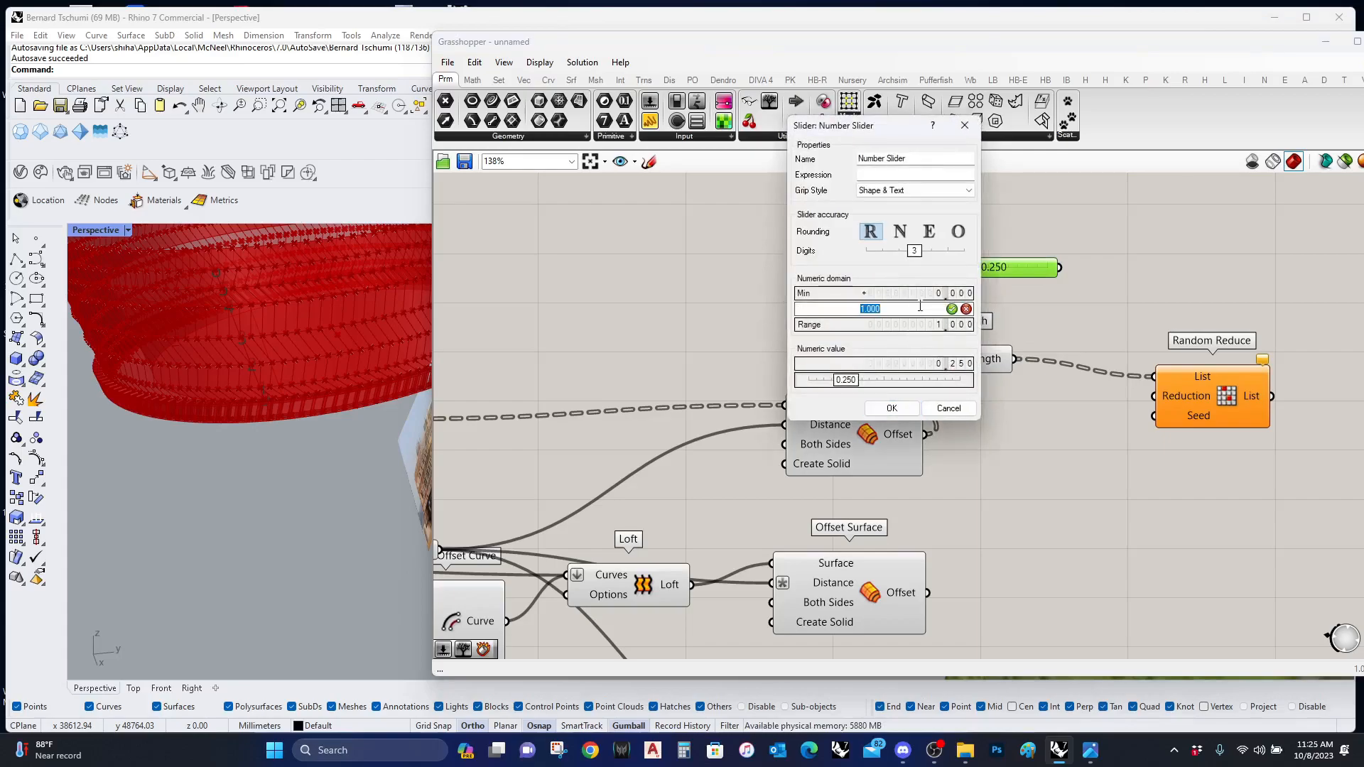
text(160)
click(952, 309)
click(891, 409)
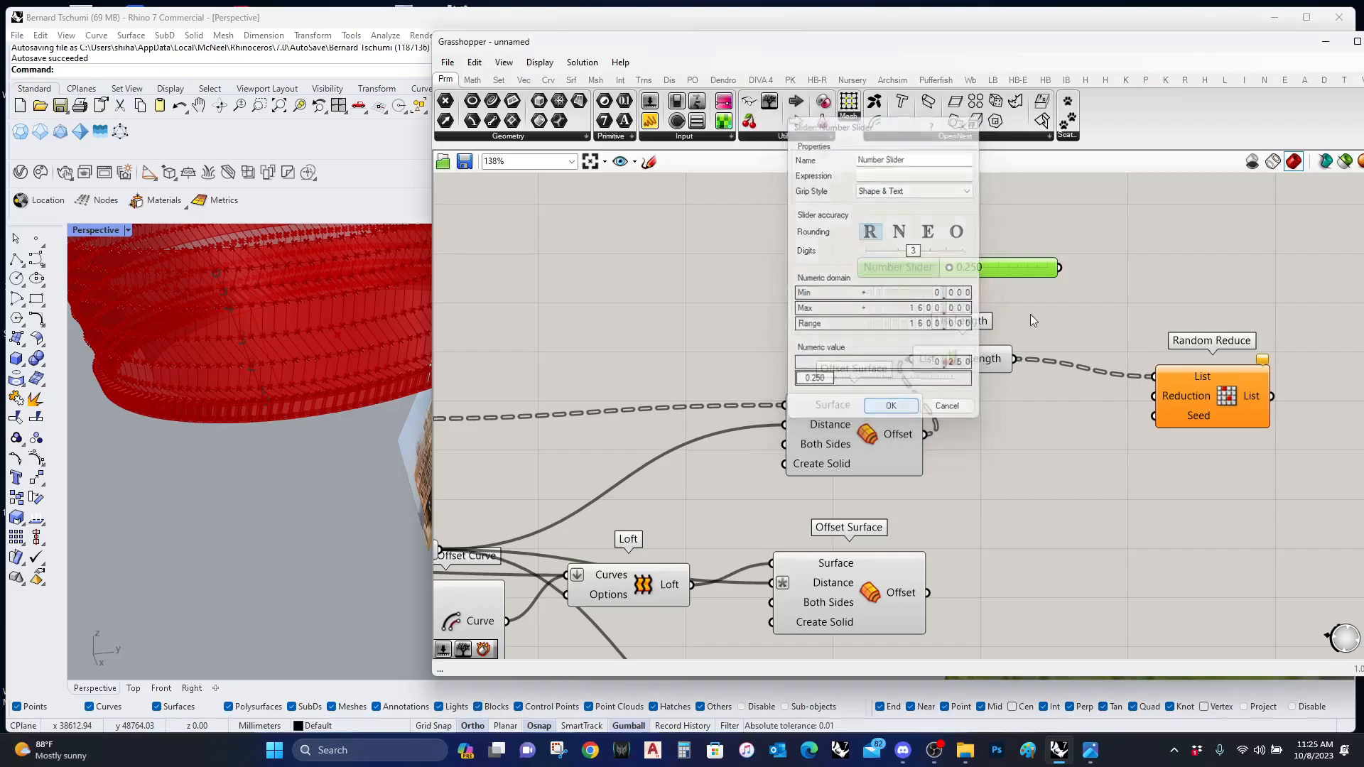
double_click(922, 265)
click(906, 224)
click(931, 399)
drag(1060, 268, 1154, 396)
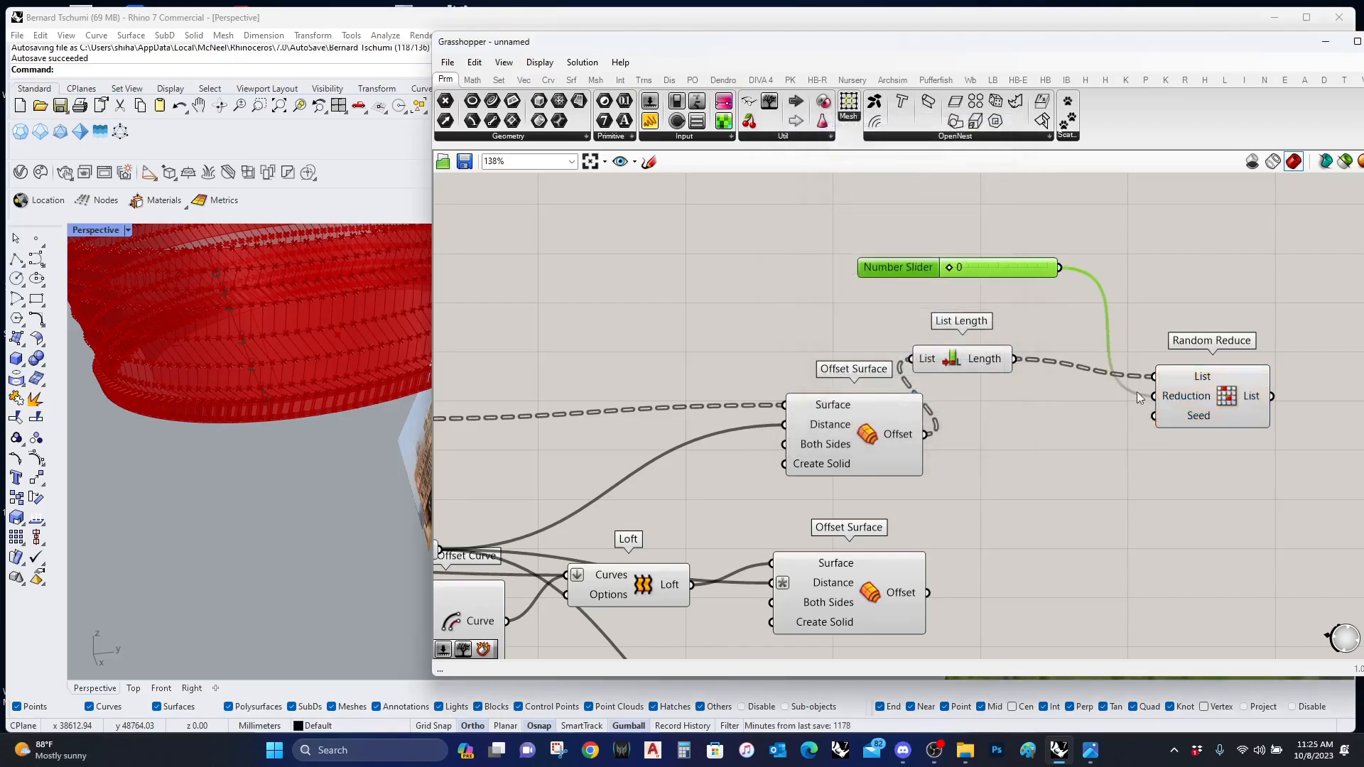
Step: Duplicate the slider for Random Reduce's Seed input, and set Reduction to 1098 and Seed to 416
alt+drag(1067, 382, 1153, 416)
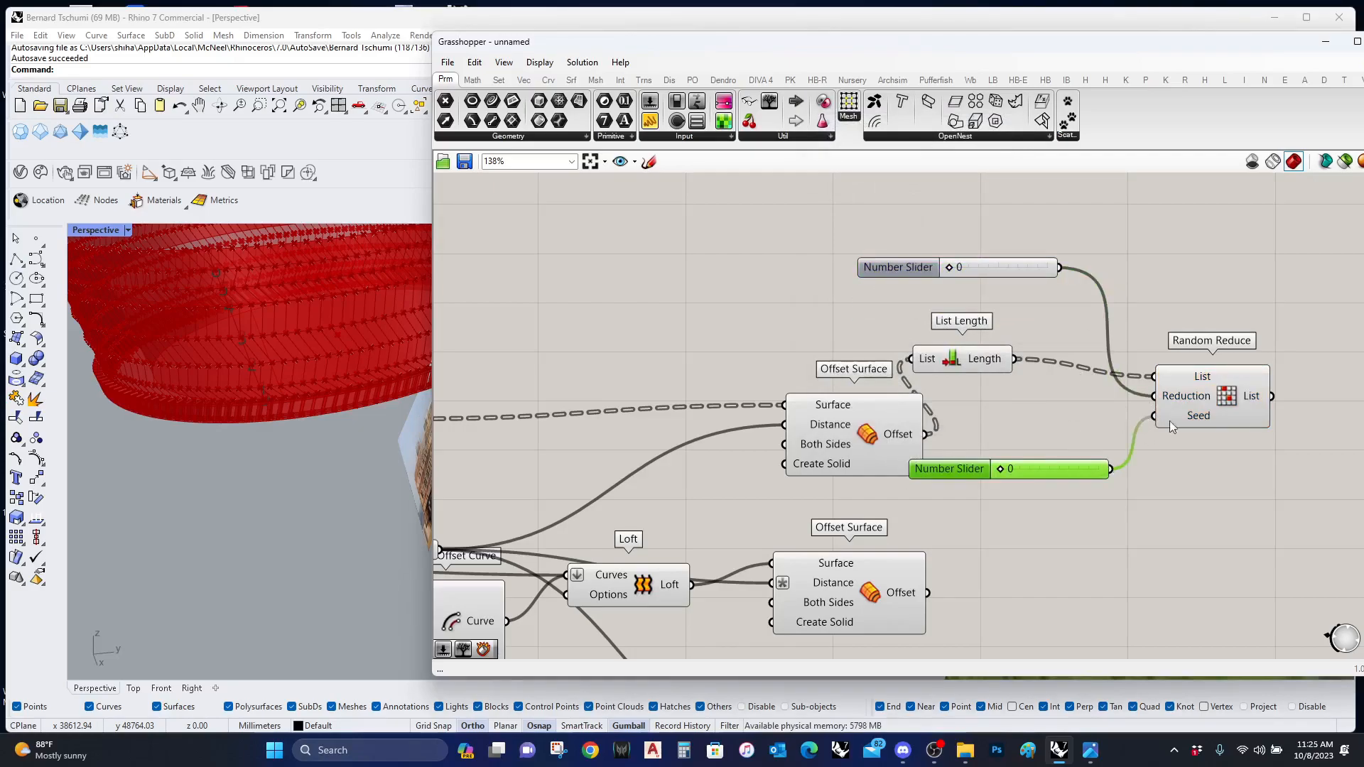
click(1233, 388)
drag(1003, 470, 1027, 472)
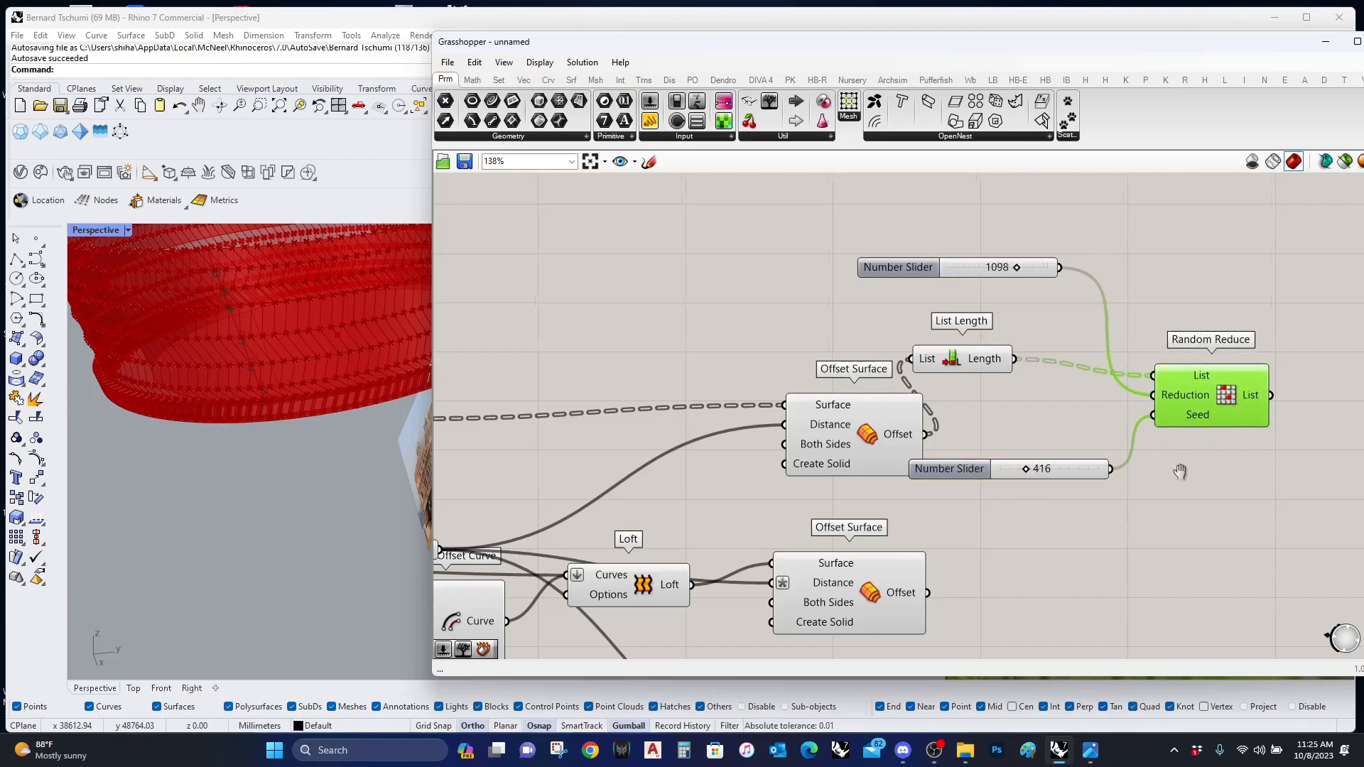
Step: Space the fins' Offset Surface and Random Reduce further apart on the canvas and nudge the Reduction slider slightly higher
right_drag(1183, 473, 1042, 505)
drag(693, 469, 676, 427)
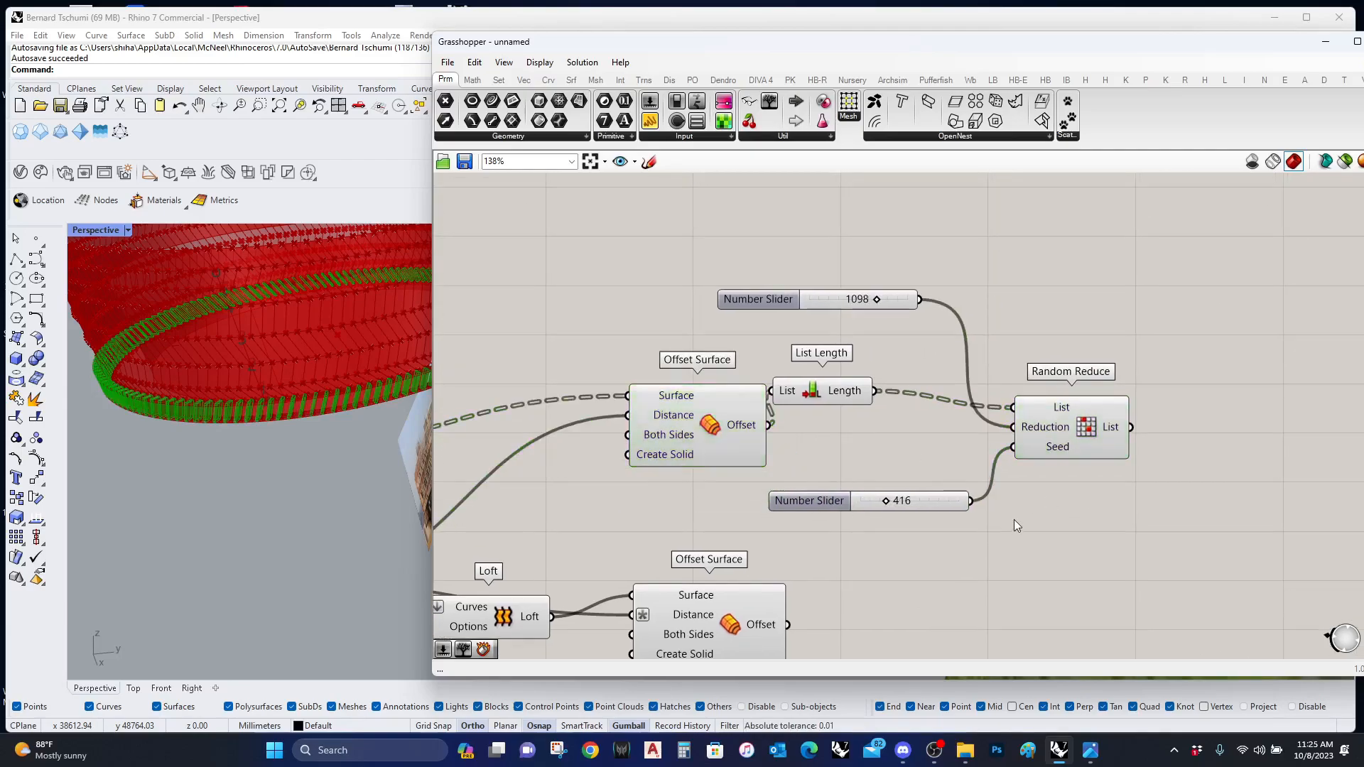
drag(1077, 432, 1134, 424)
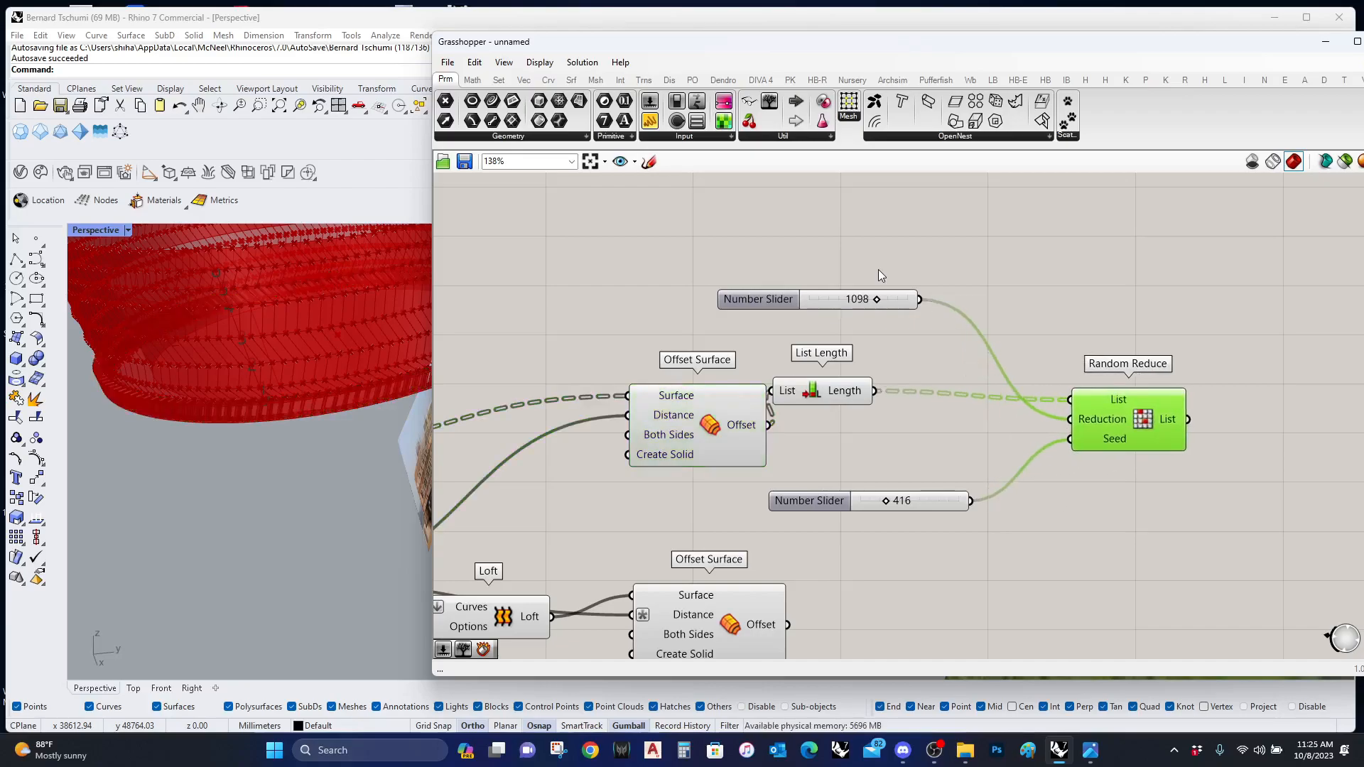
drag(875, 302, 879, 303)
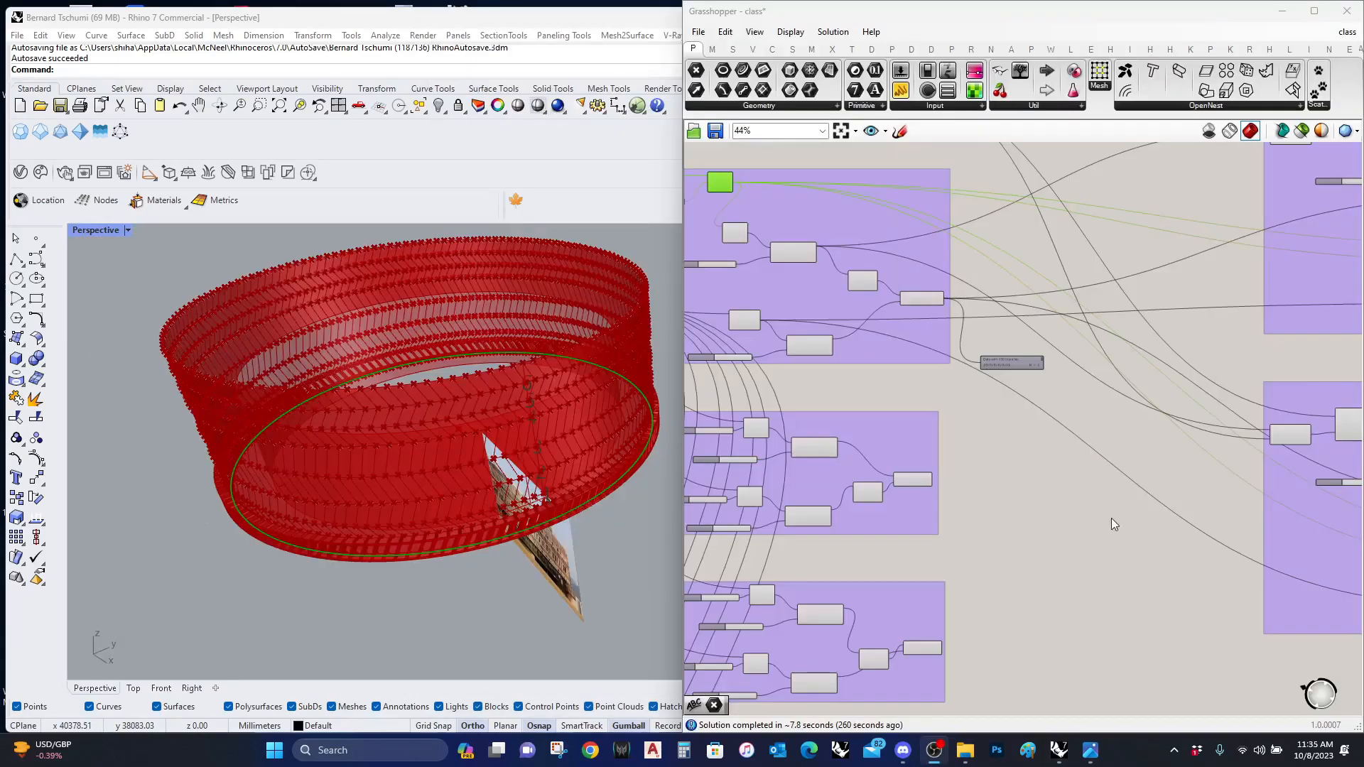
Step: Examine the completed grouped ring definitions, from their inputs to Random Reduce, alongside the building in perspective
right_drag(1167, 471, 1002, 478)
scroll(1158, 501, up, 3)
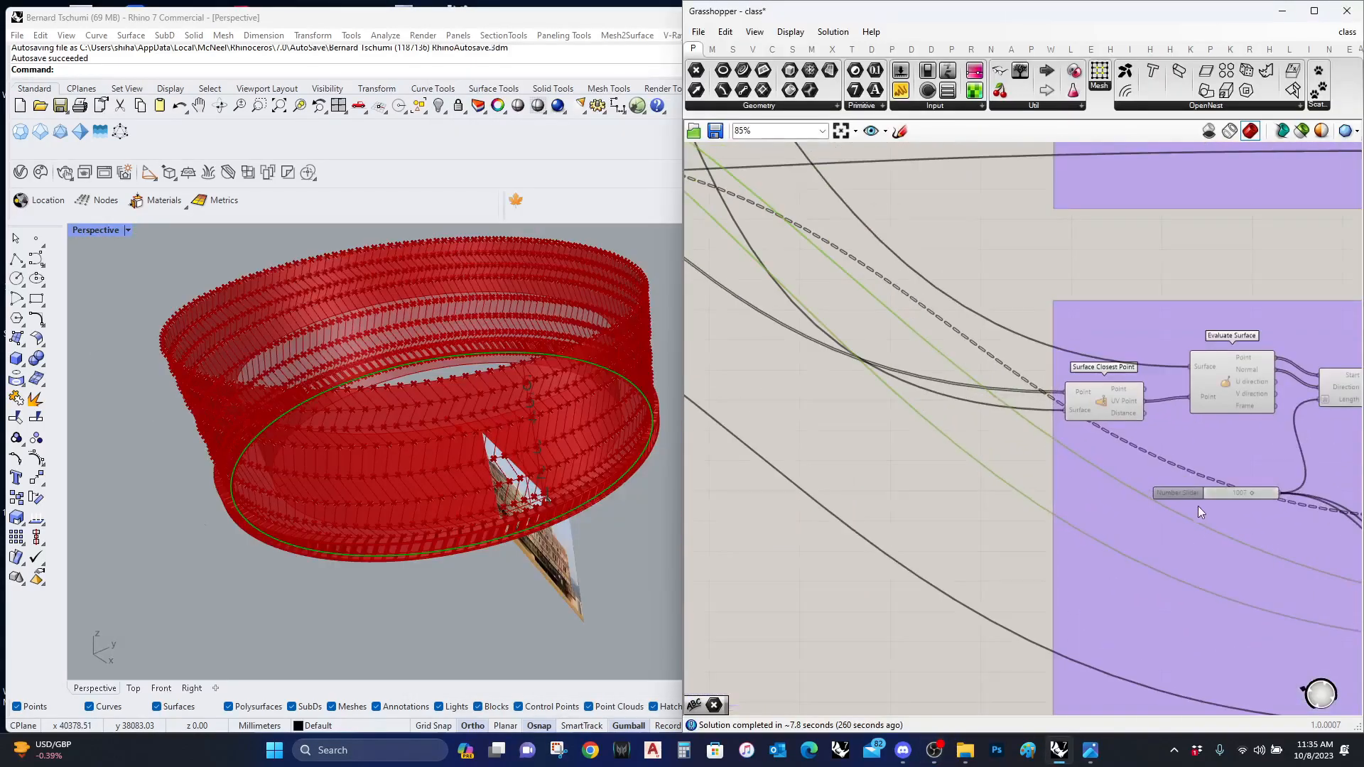
right_drag(1192, 505, 854, 469)
scroll(856, 469, down, 4)
right_drag(1095, 484, 982, 471)
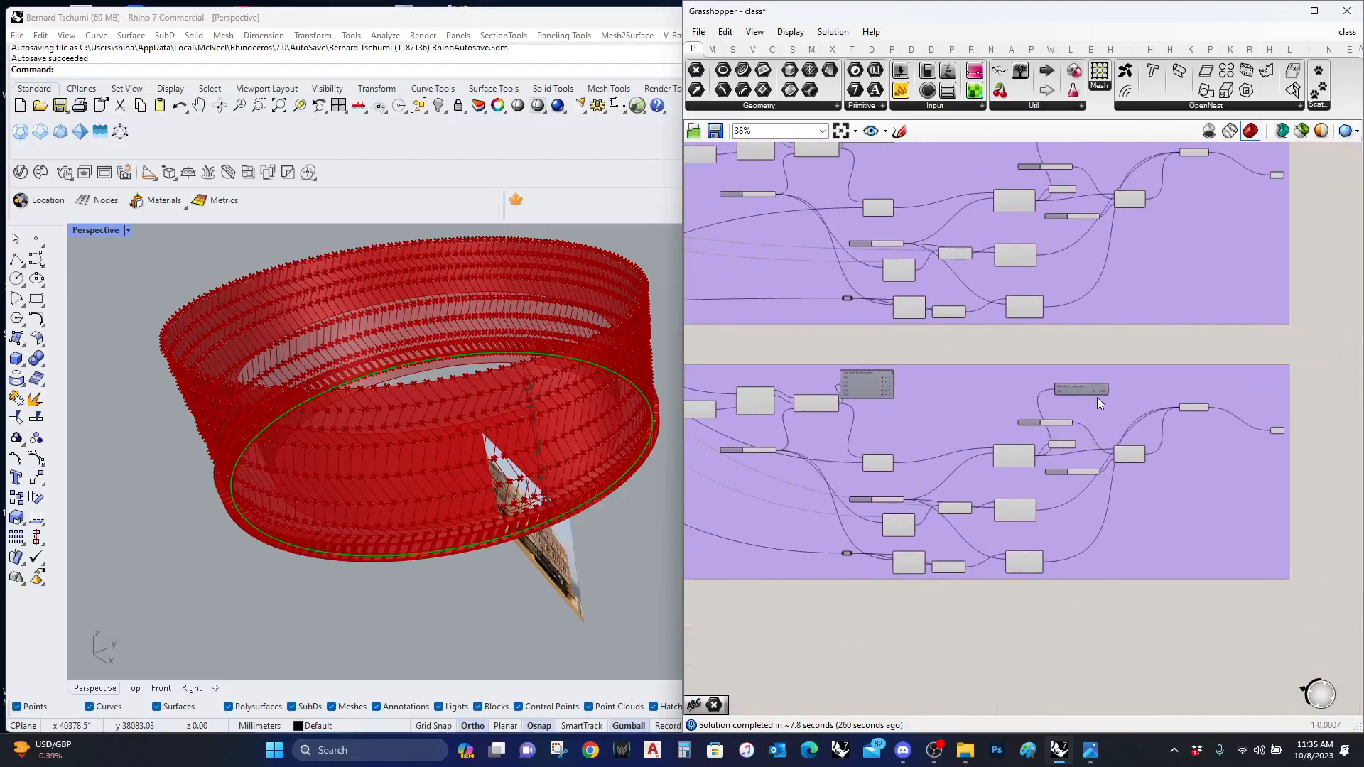
right_drag(1120, 453, 1173, 472)
right_drag(842, 442, 964, 439)
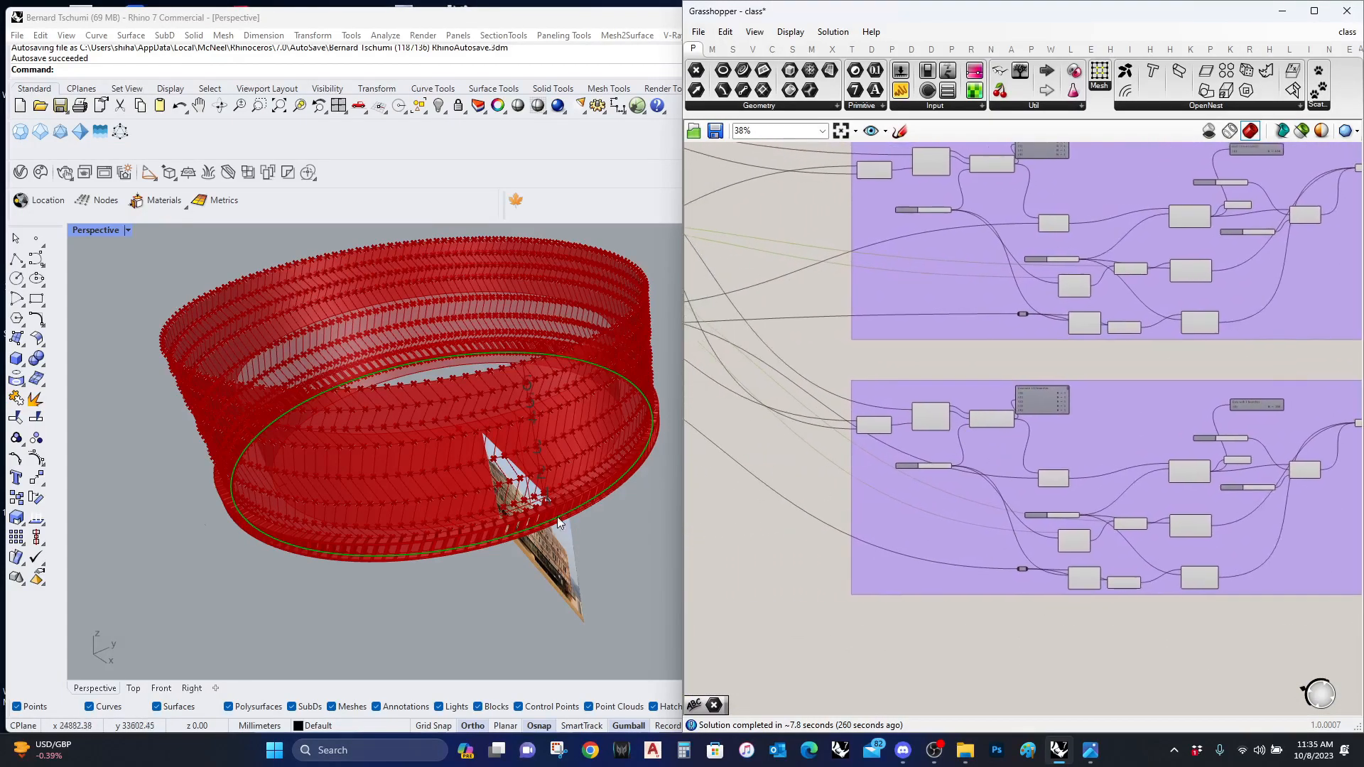
right_drag(855, 538, 1127, 505)
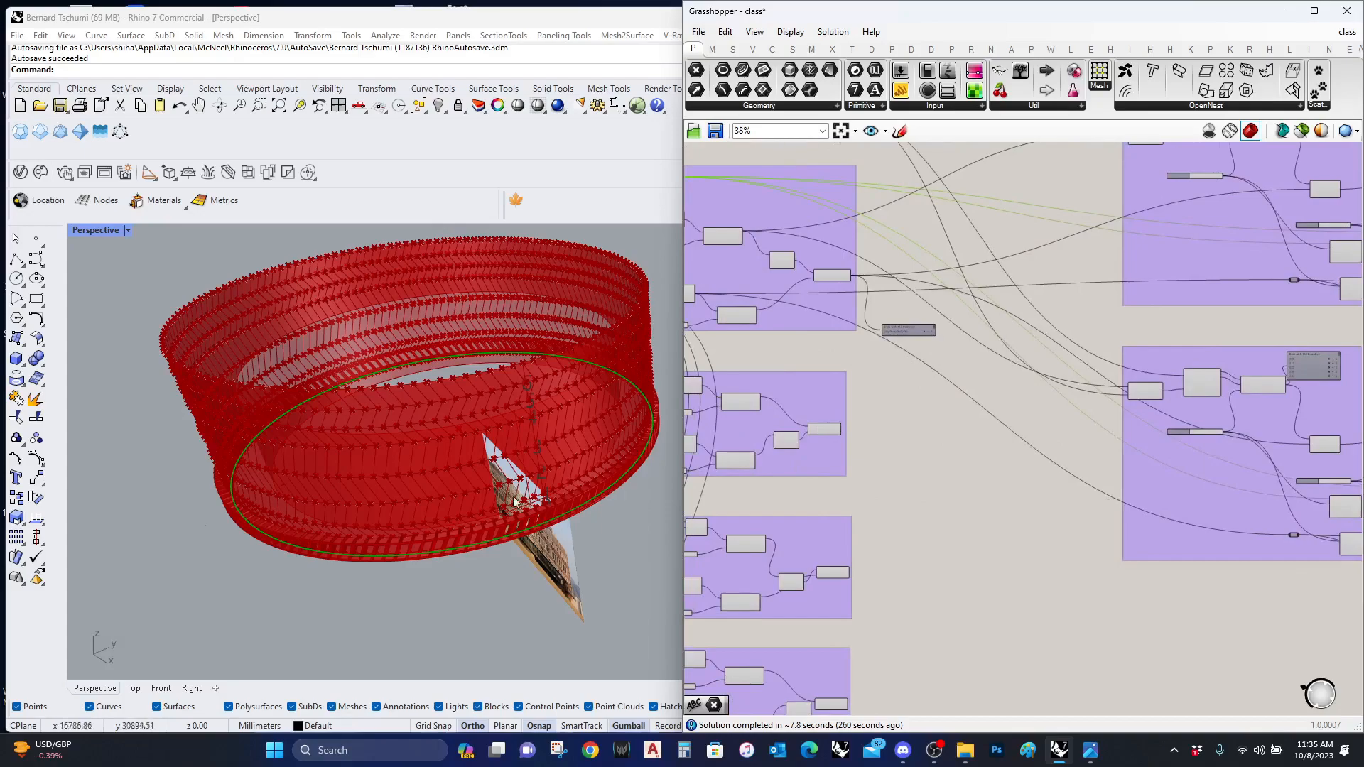
scroll(530, 514, up, 4)
scroll(533, 503, down, 3)
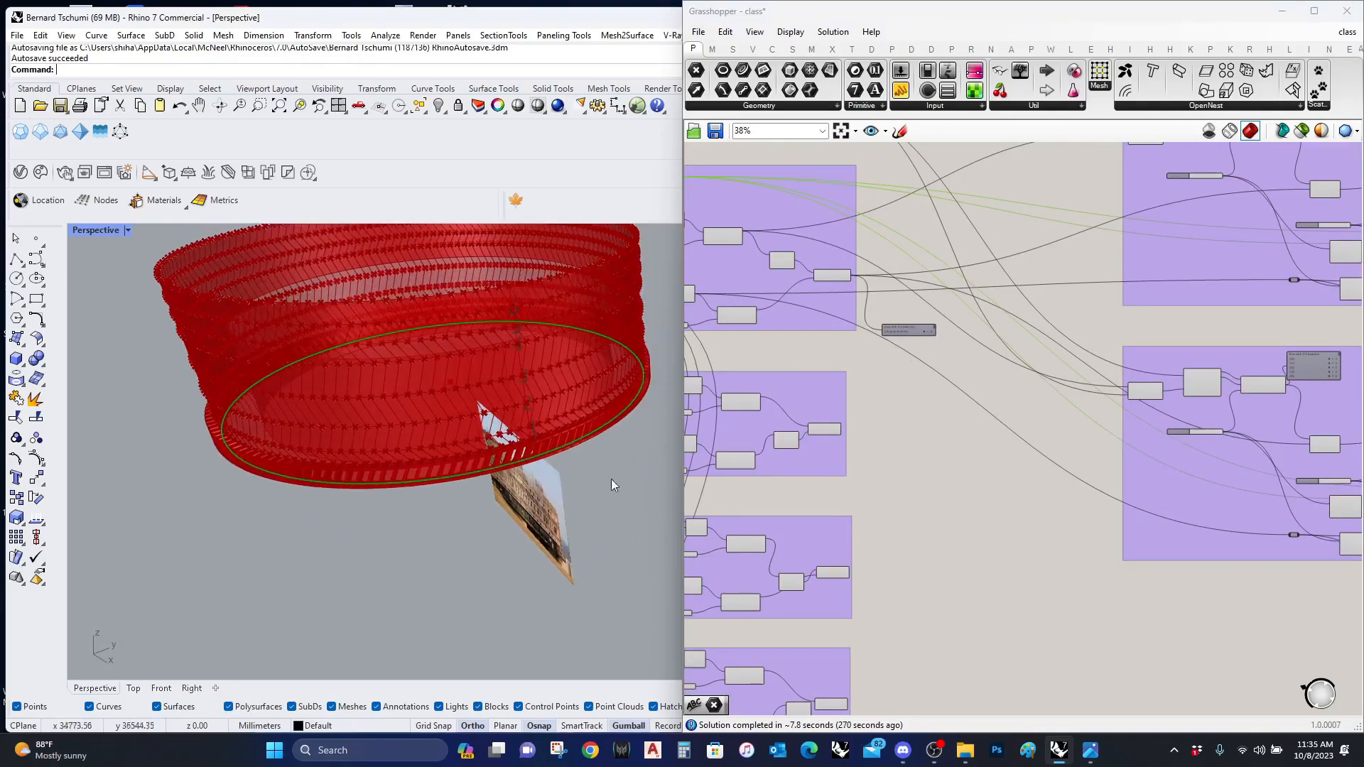
scroll(1180, 452, up, 2)
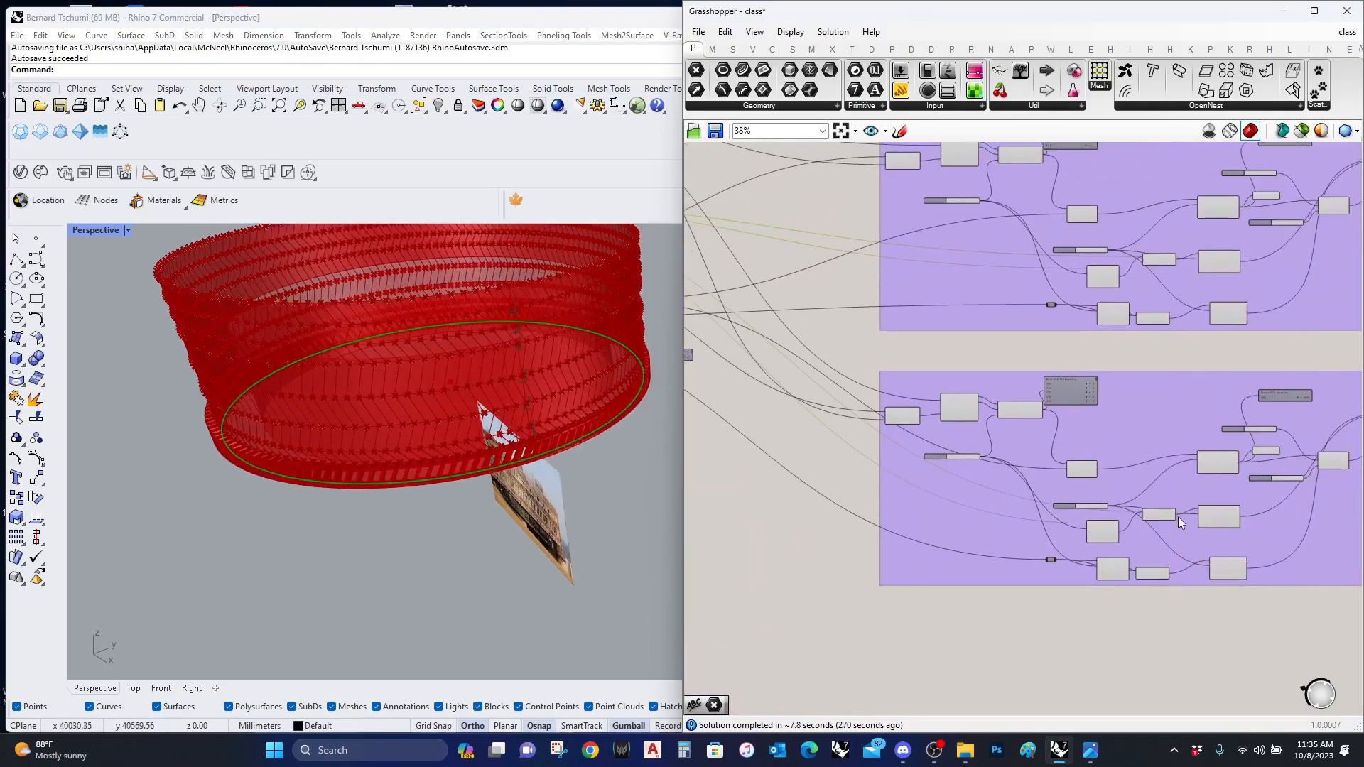
scroll(1107, 510, up, 2)
scroll(1107, 510, up, 1)
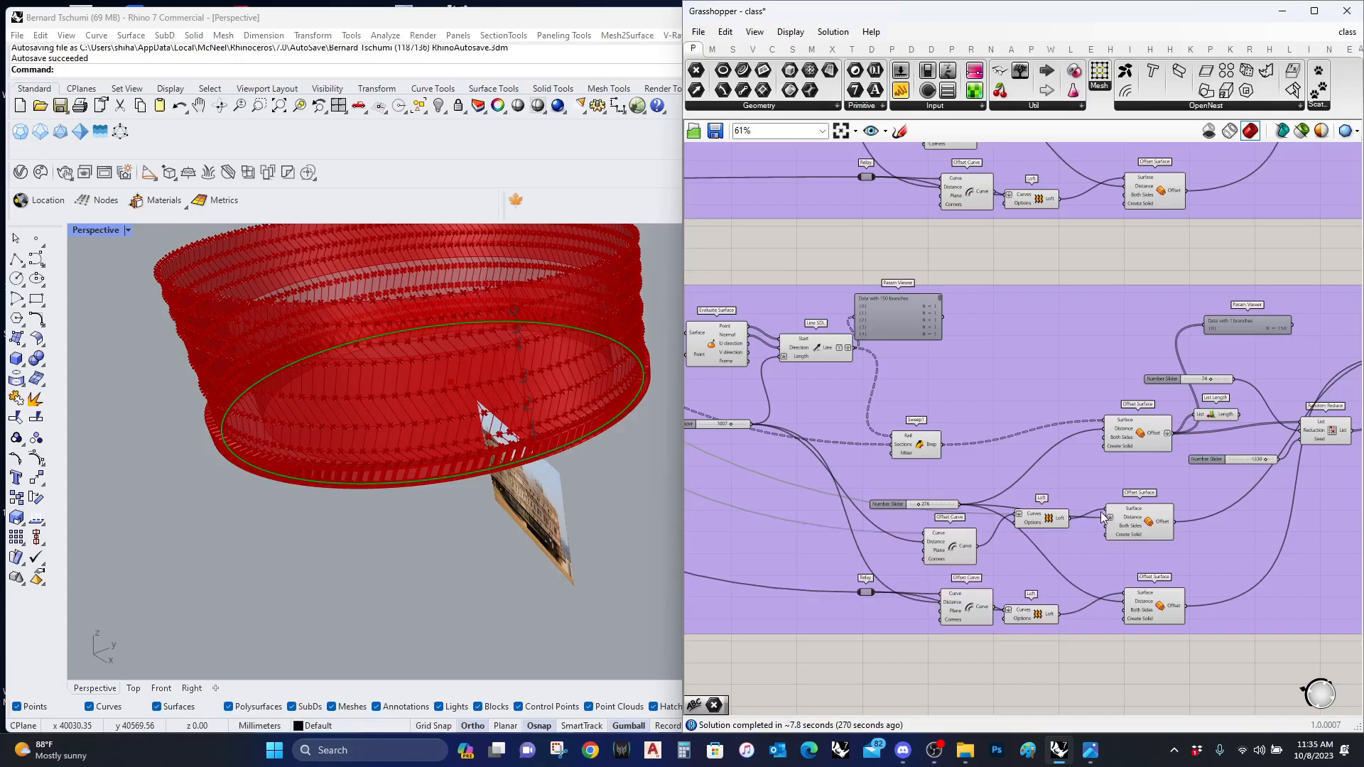
Step: Select the Brep fed by Solid Union to check the ring in perspective, and inspect the Relay feeding the lower Offset Curve
scroll(1102, 512, down, 3)
right_drag(1327, 192, 1235, 345)
scroll(1290, 343, up, 4)
scroll(1290, 343, up, 1)
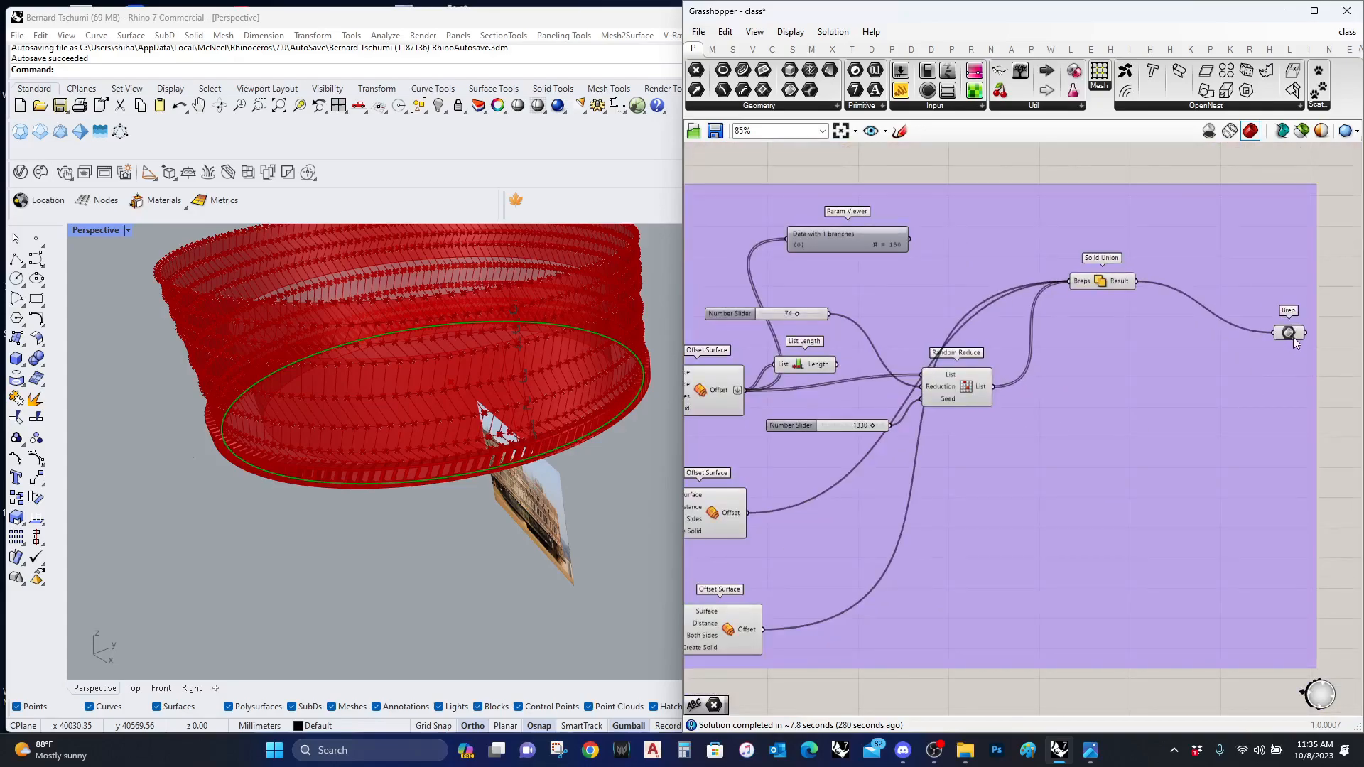
click(1289, 335)
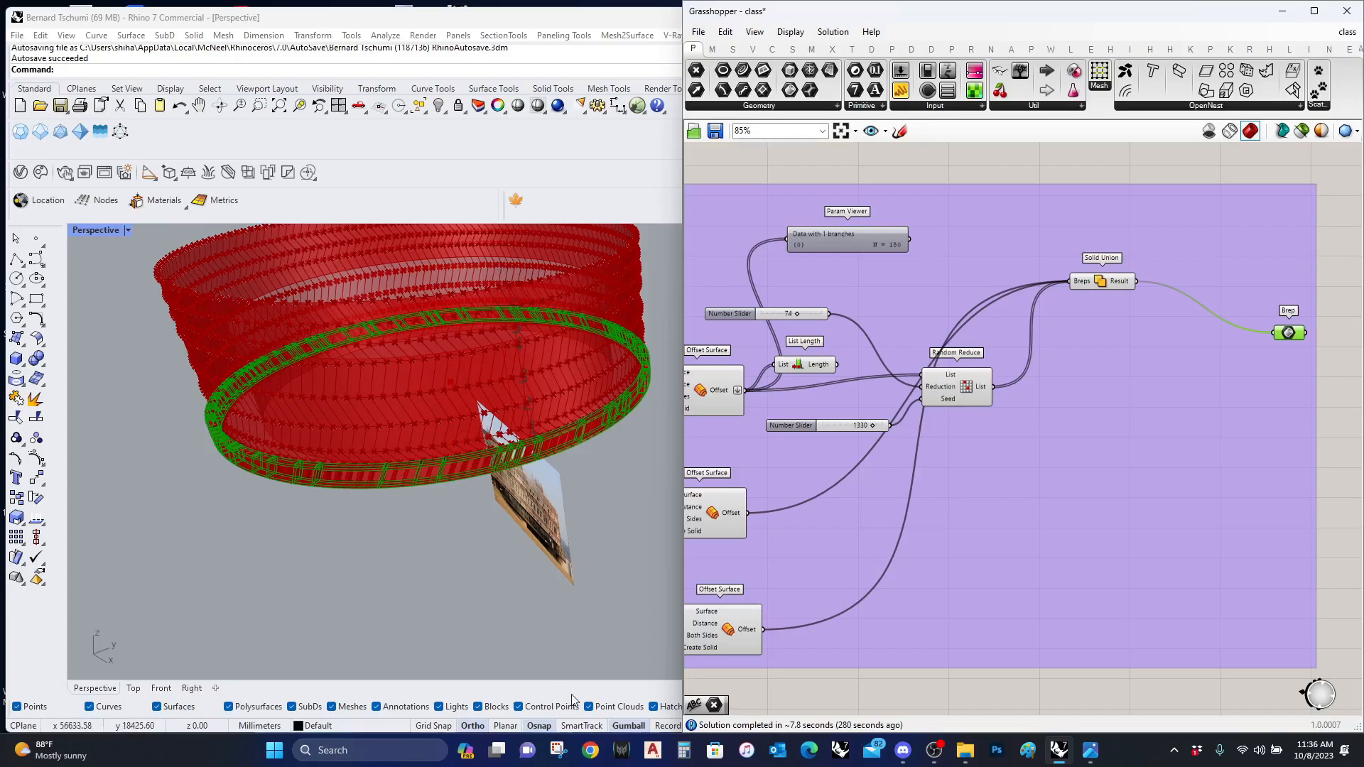
scroll(1056, 582, down, 5)
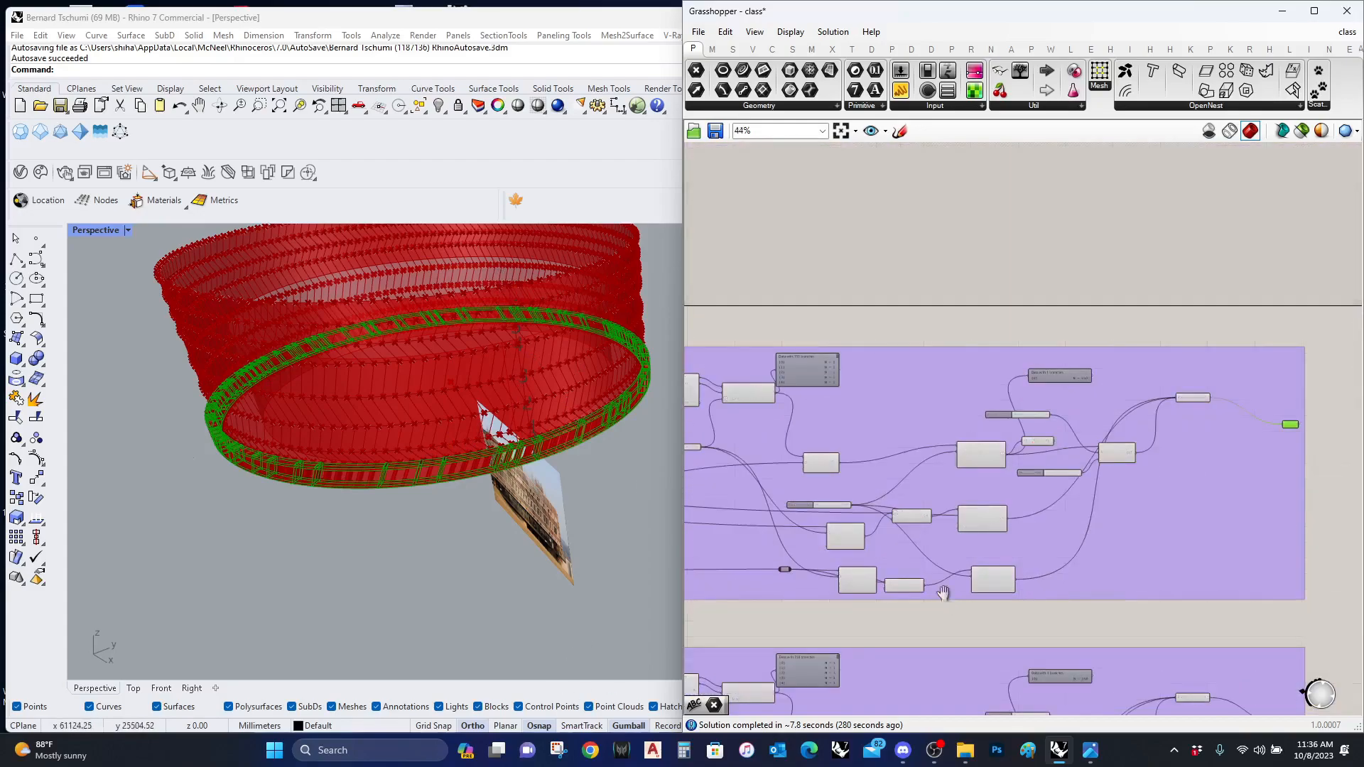
scroll(932, 529, up, 5)
click(835, 450)
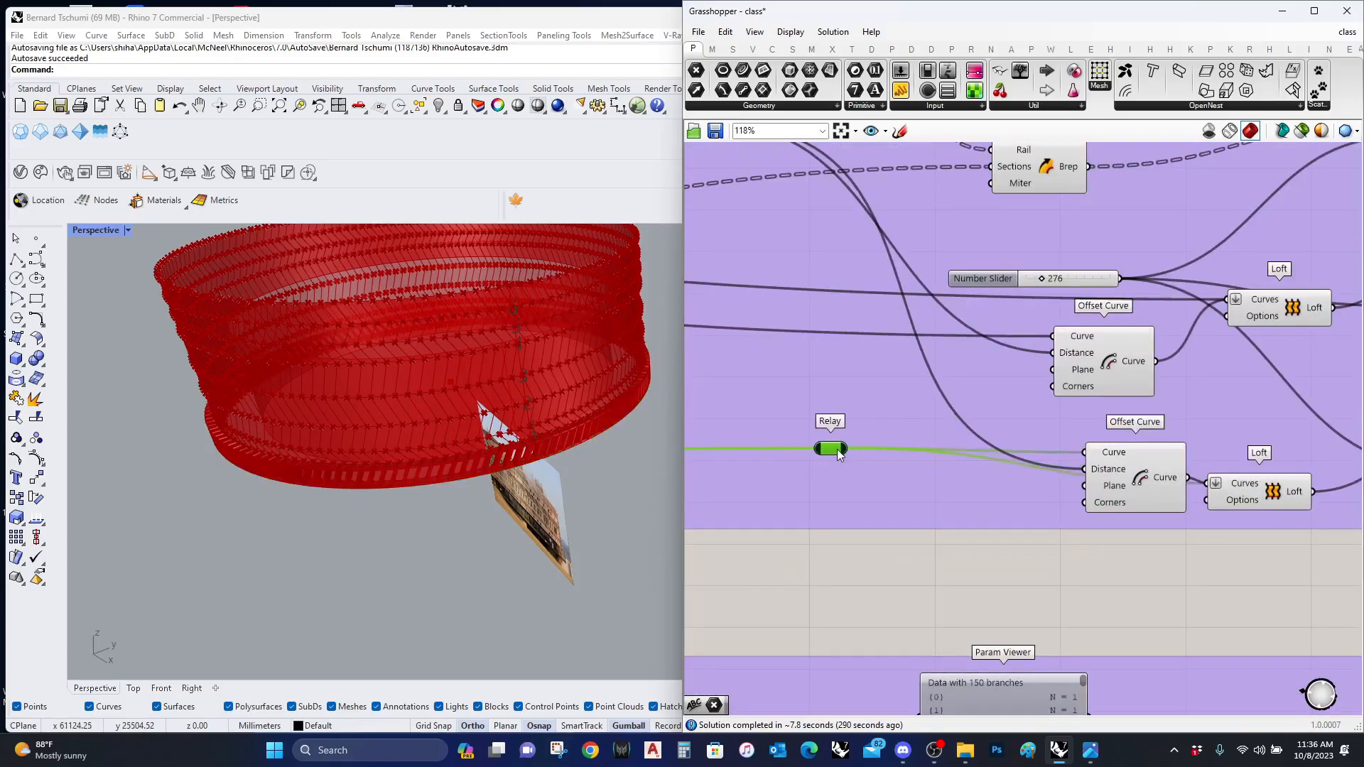
scroll(898, 515, down, 6)
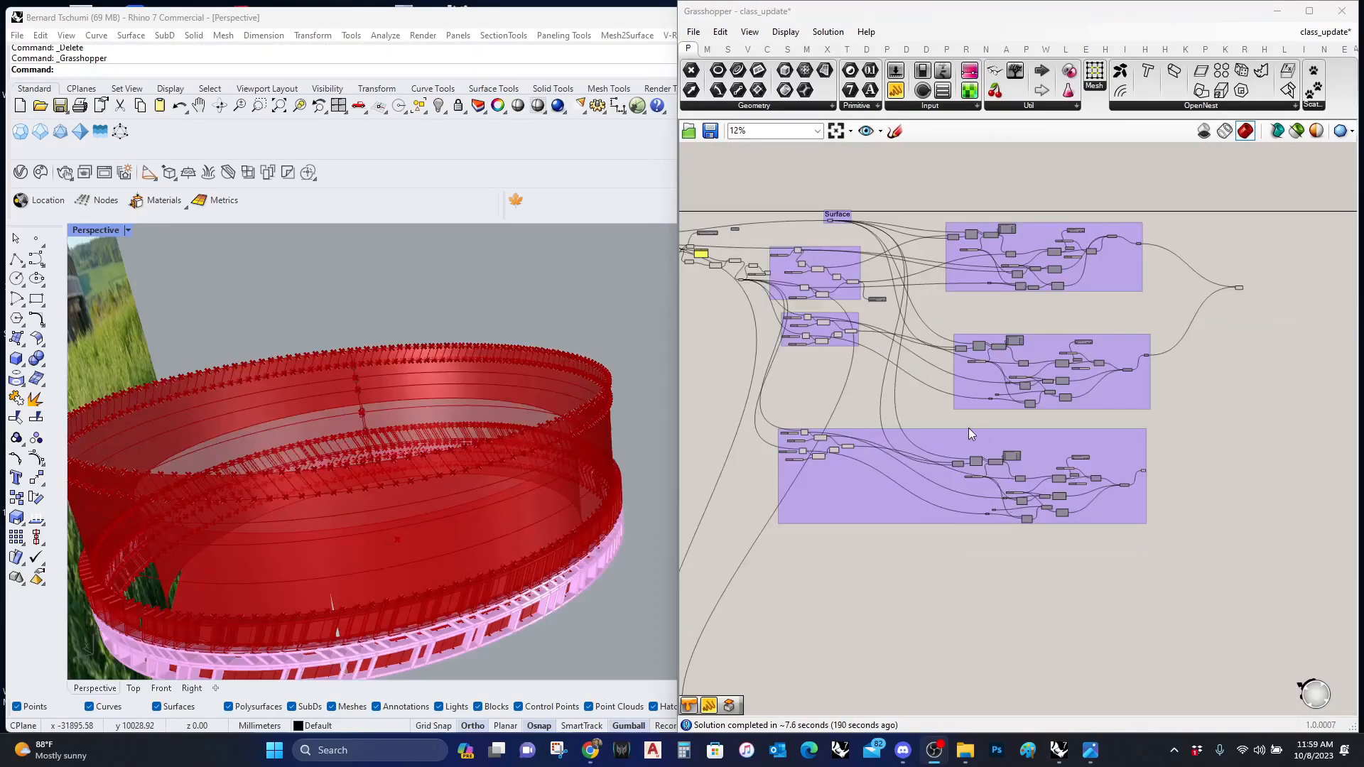
Step: Review the three stacked ring groups in the class_update definition and compare them with the building in perspective
scroll(968, 430, up, 4)
scroll(987, 439, down, 2)
right_drag(859, 437, 1015, 428)
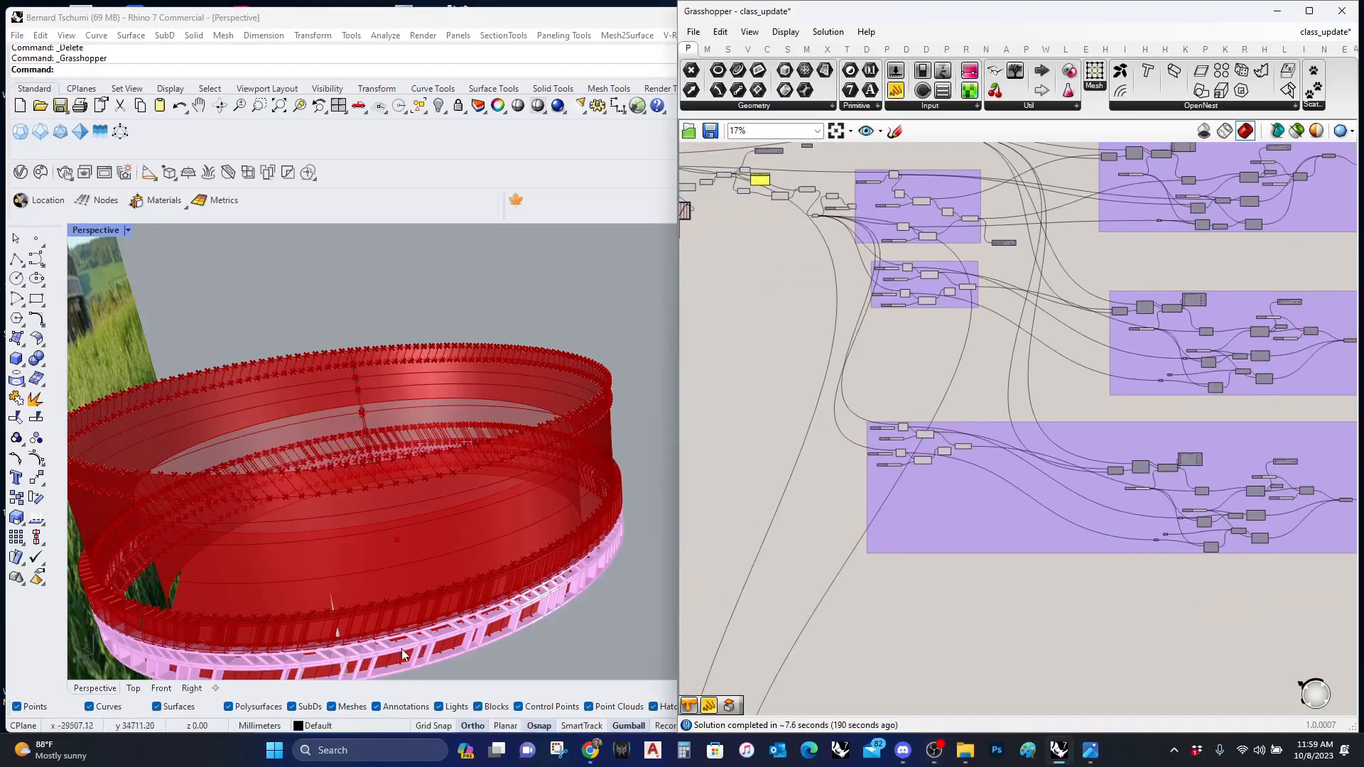
scroll(360, 632, up, 5)
scroll(361, 626, down, 5)
right_drag(1214, 513, 1022, 503)
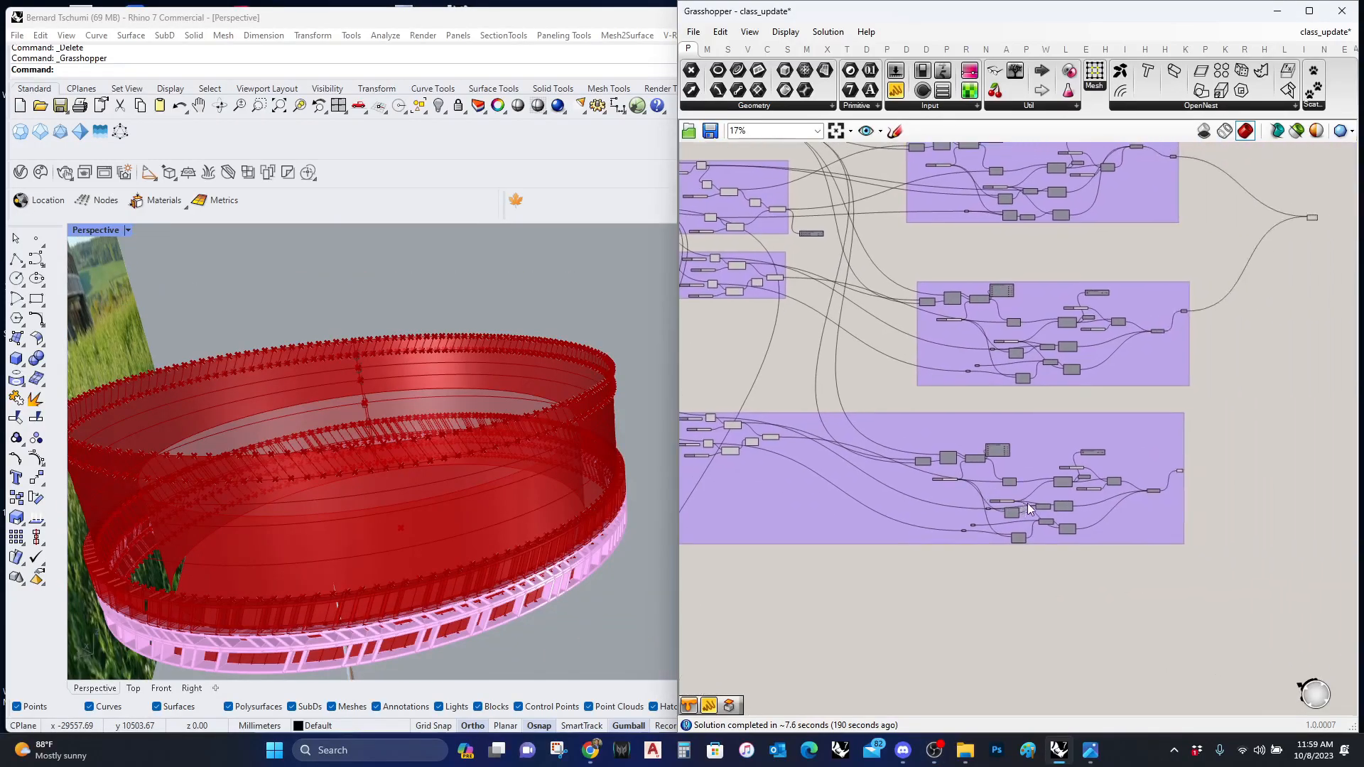
scroll(1066, 501, down, 1)
drag(1198, 552, 1166, 560)
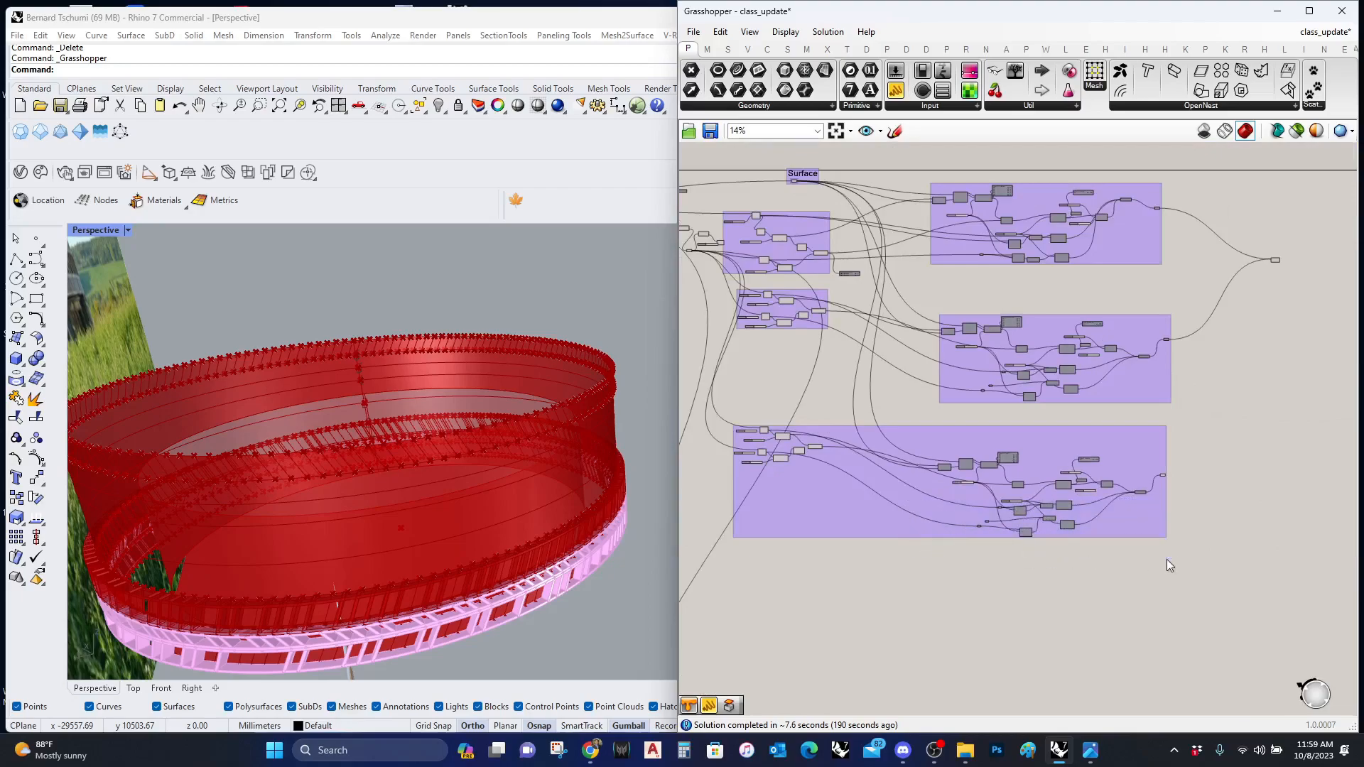
scroll(1160, 534, down, 2)
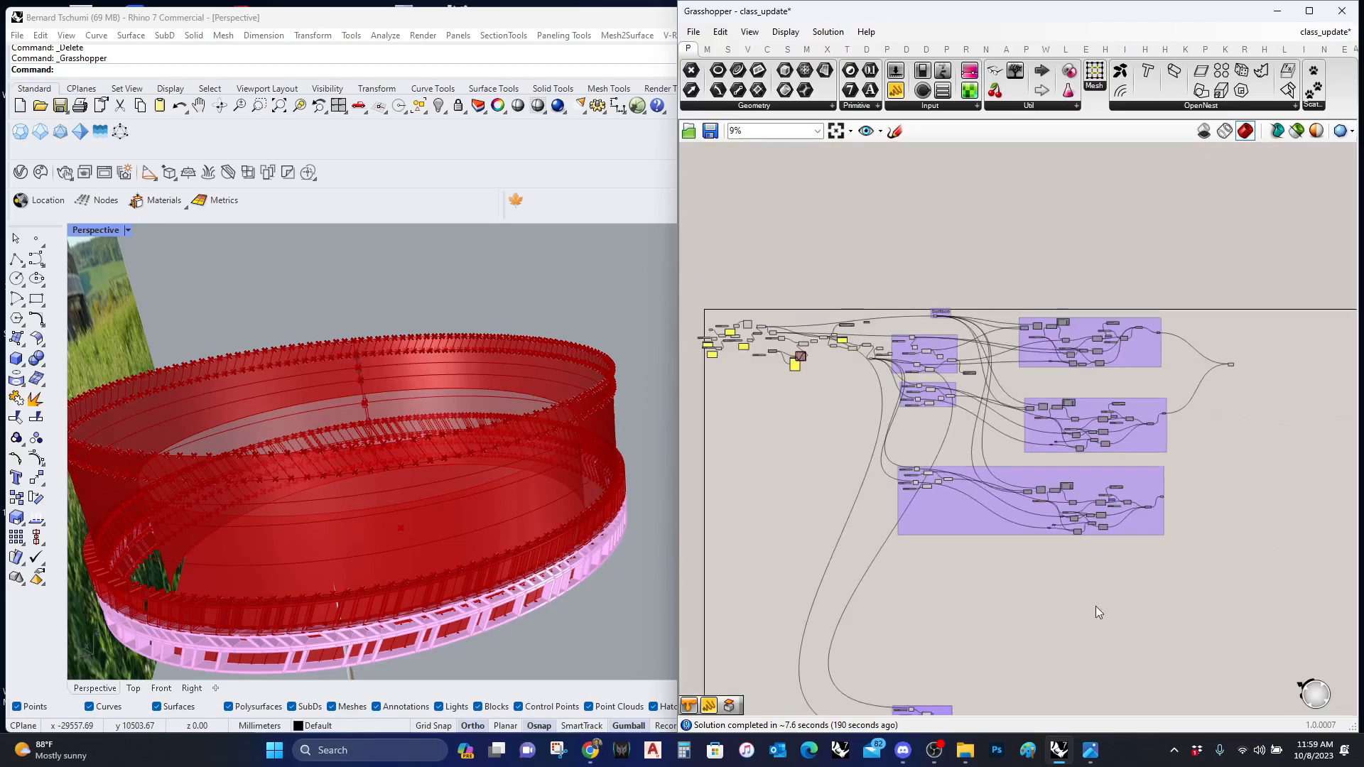
Step: Select the second ring's two groups and examine their highlighted geometry up close in perspective
right_drag(1110, 591, 1136, 411)
right_drag(1097, 356, 1056, 498)
scroll(1020, 430, up, 3)
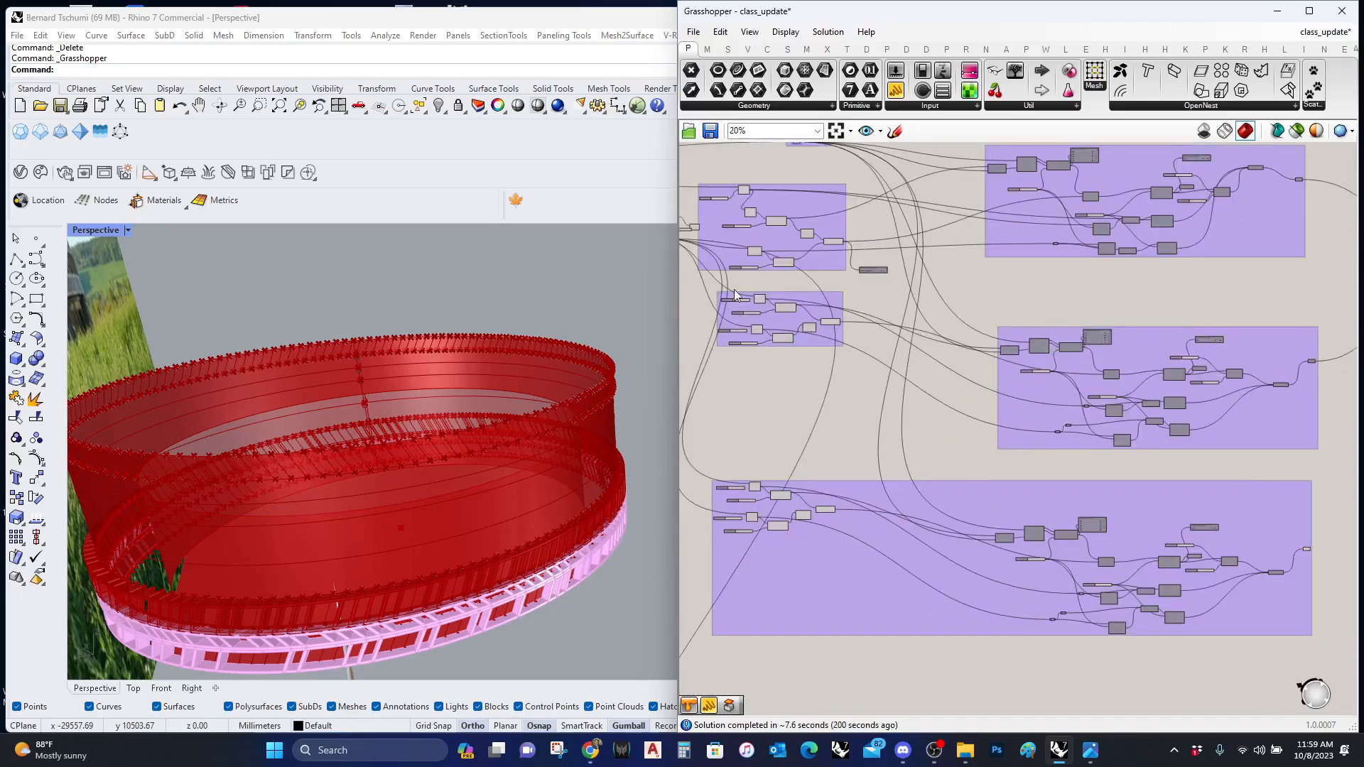
drag(735, 305, 1308, 462)
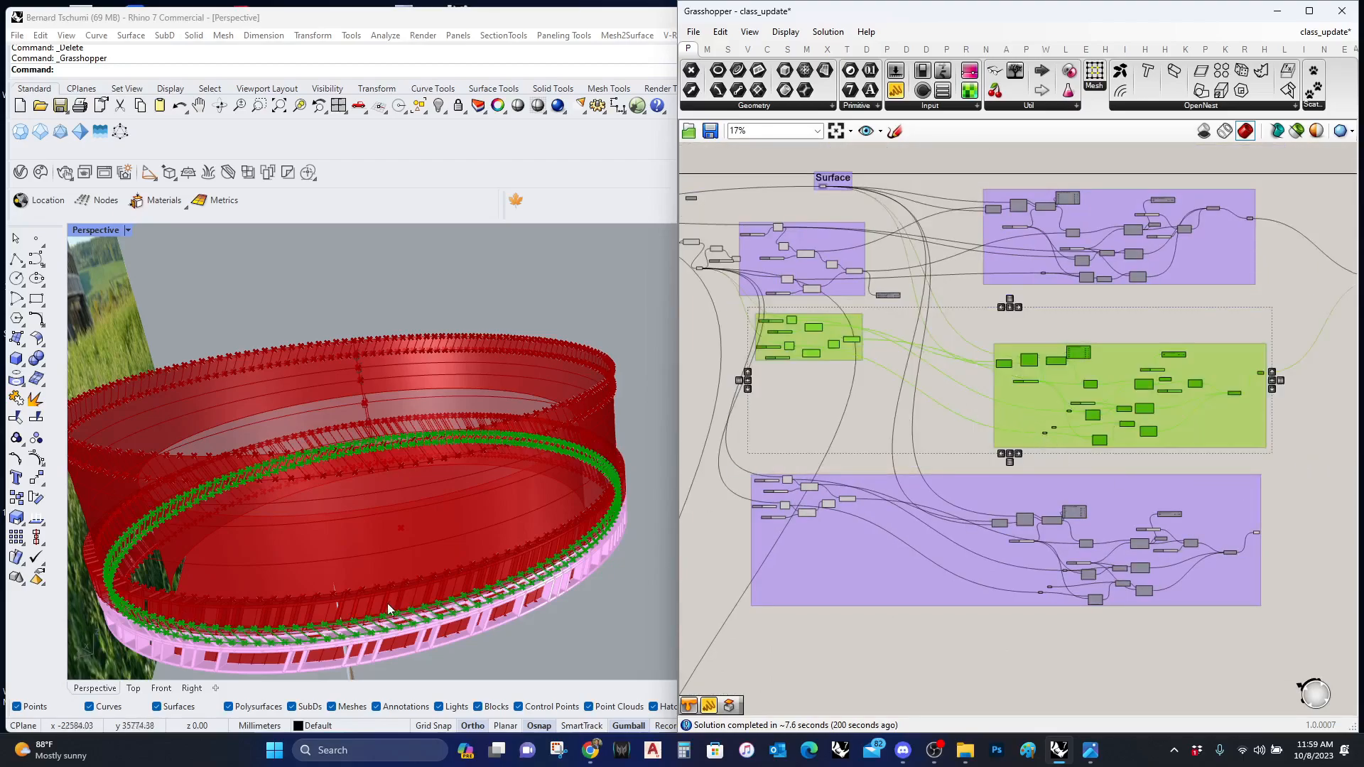
scroll(261, 651, up, 3)
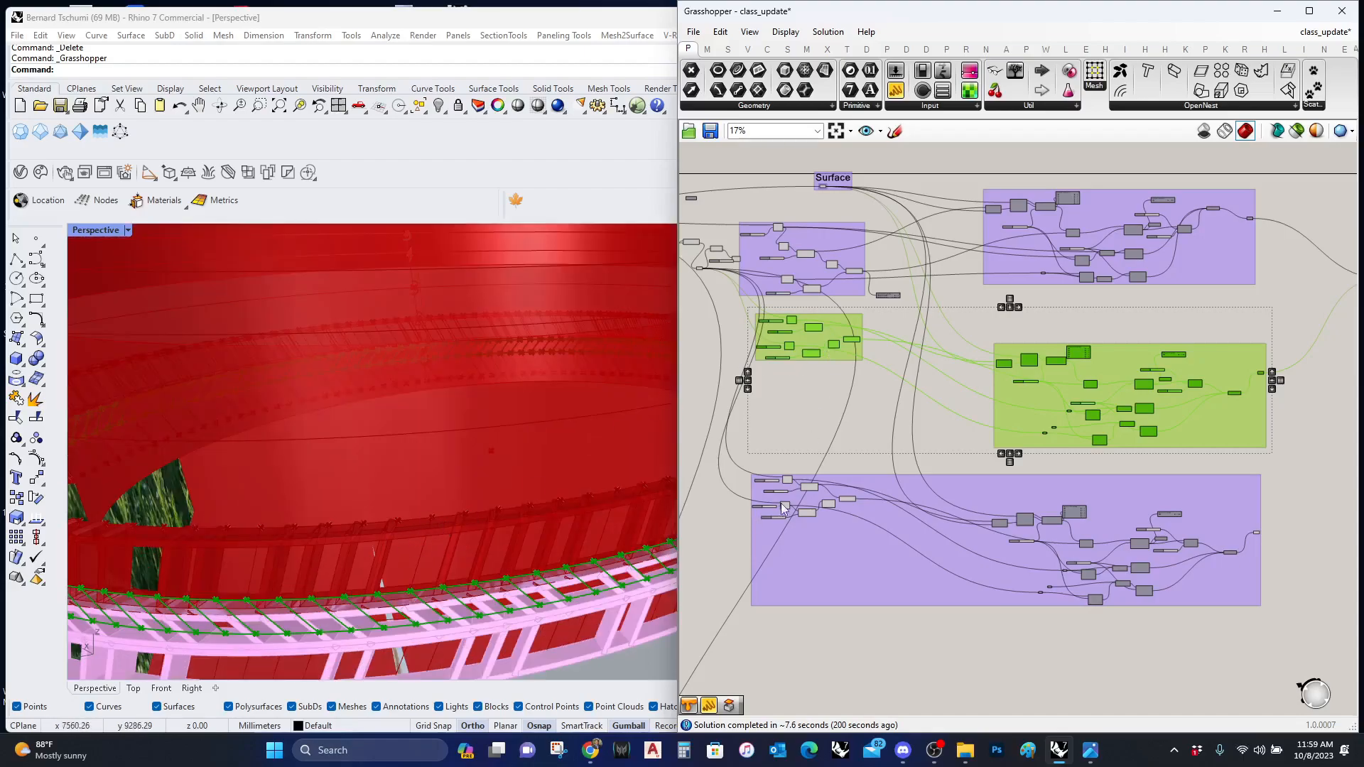
Step: Inspect the third group's List Item and Divide Distance components, and select the whole group to examine its ring in perspective
scroll(779, 353, up, 5)
scroll(769, 527, down, 3)
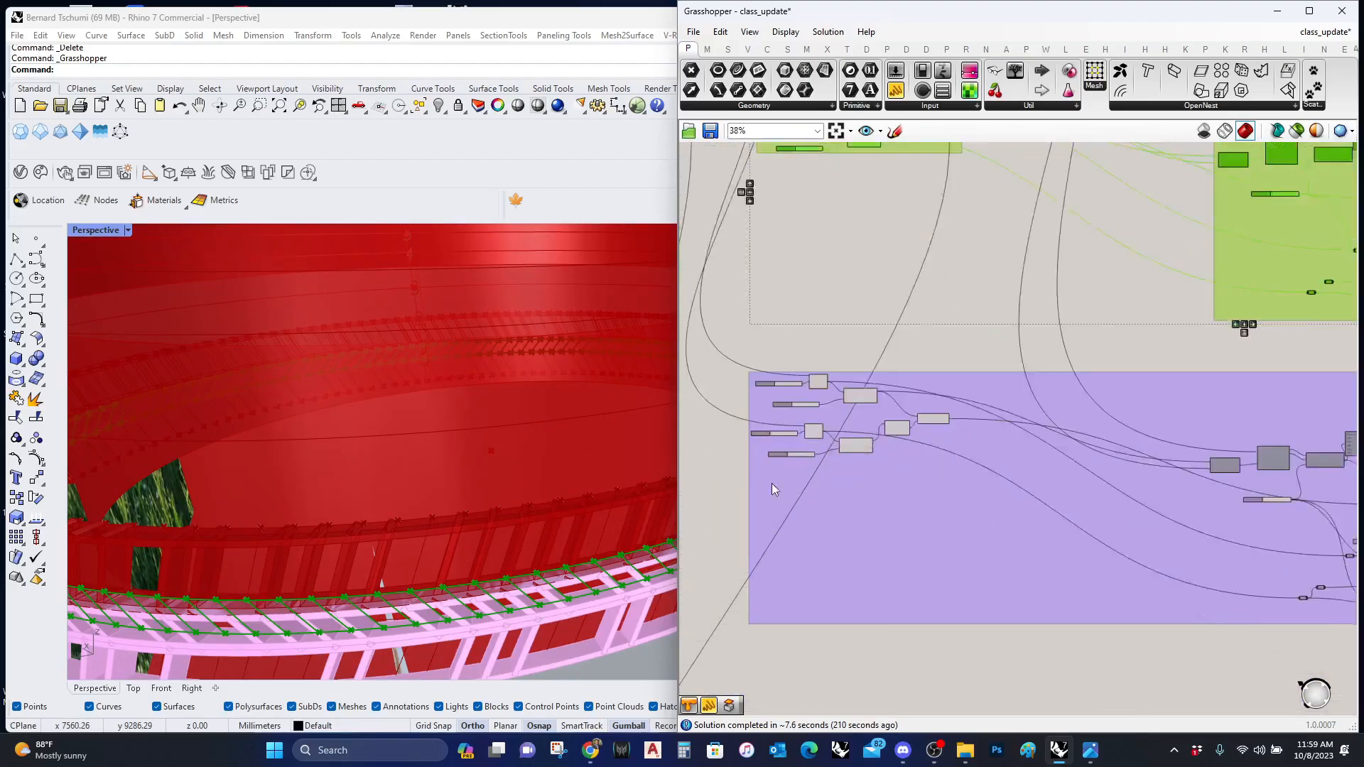
scroll(769, 527, up, 4)
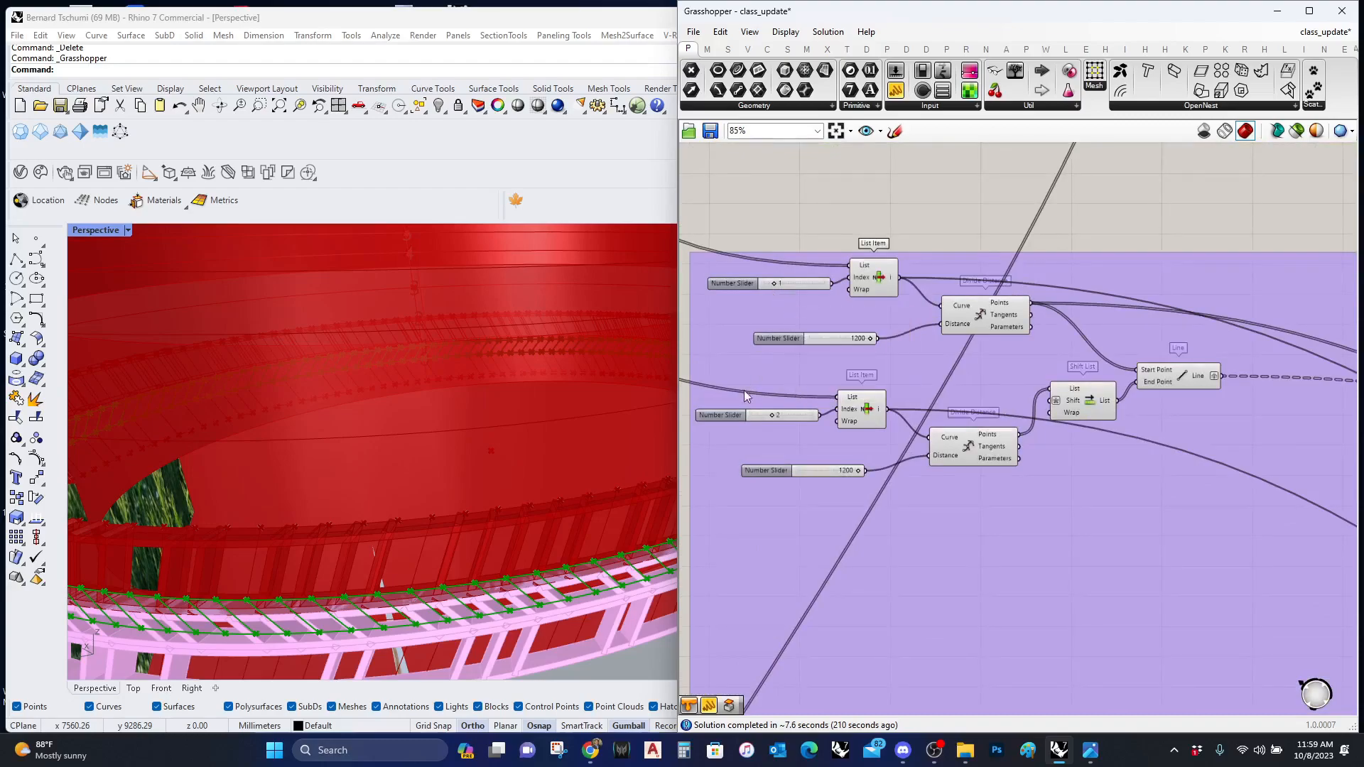
scroll(970, 538, down, 6)
drag(1298, 591, 719, 418)
drag(884, 525, 849, 521)
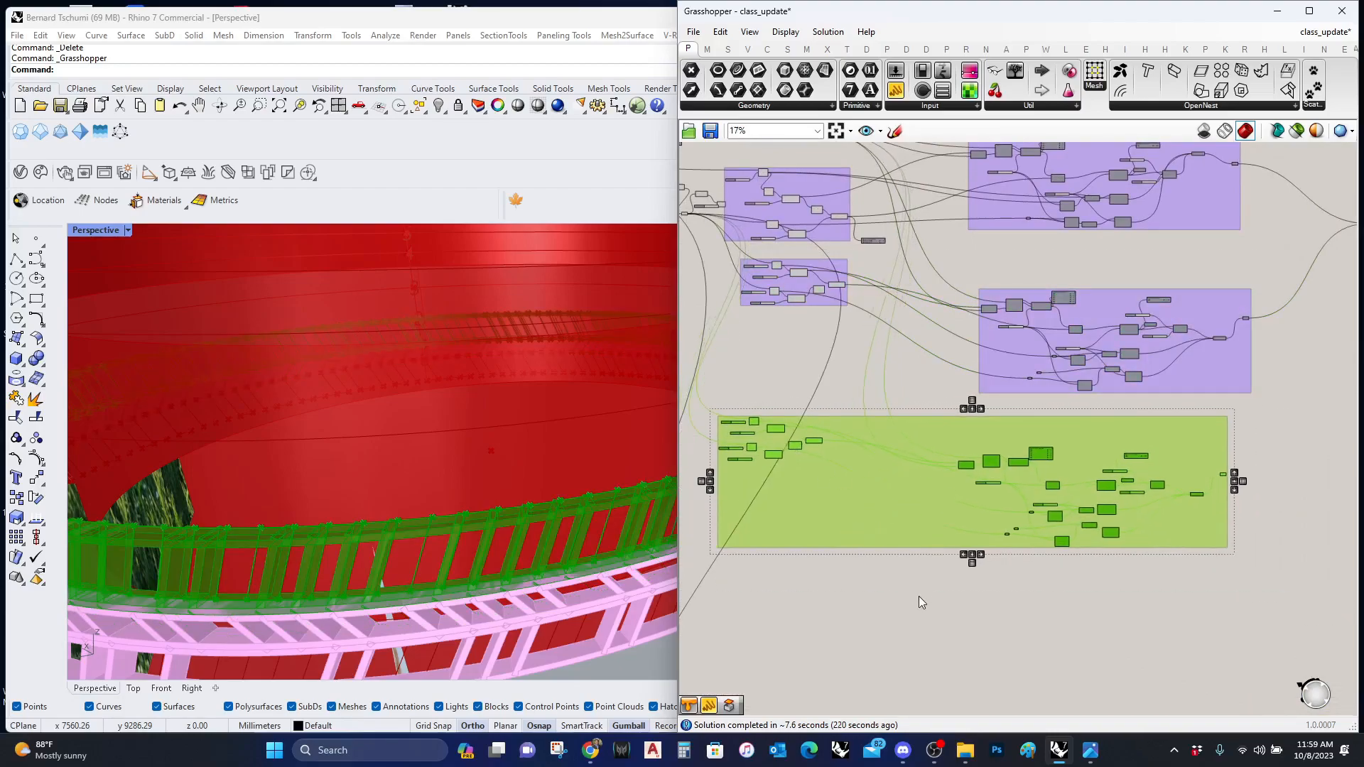
Step: Deselect the third ring's group and review the full stack of ring groups alongside the complete facade in perspective
click(975, 582)
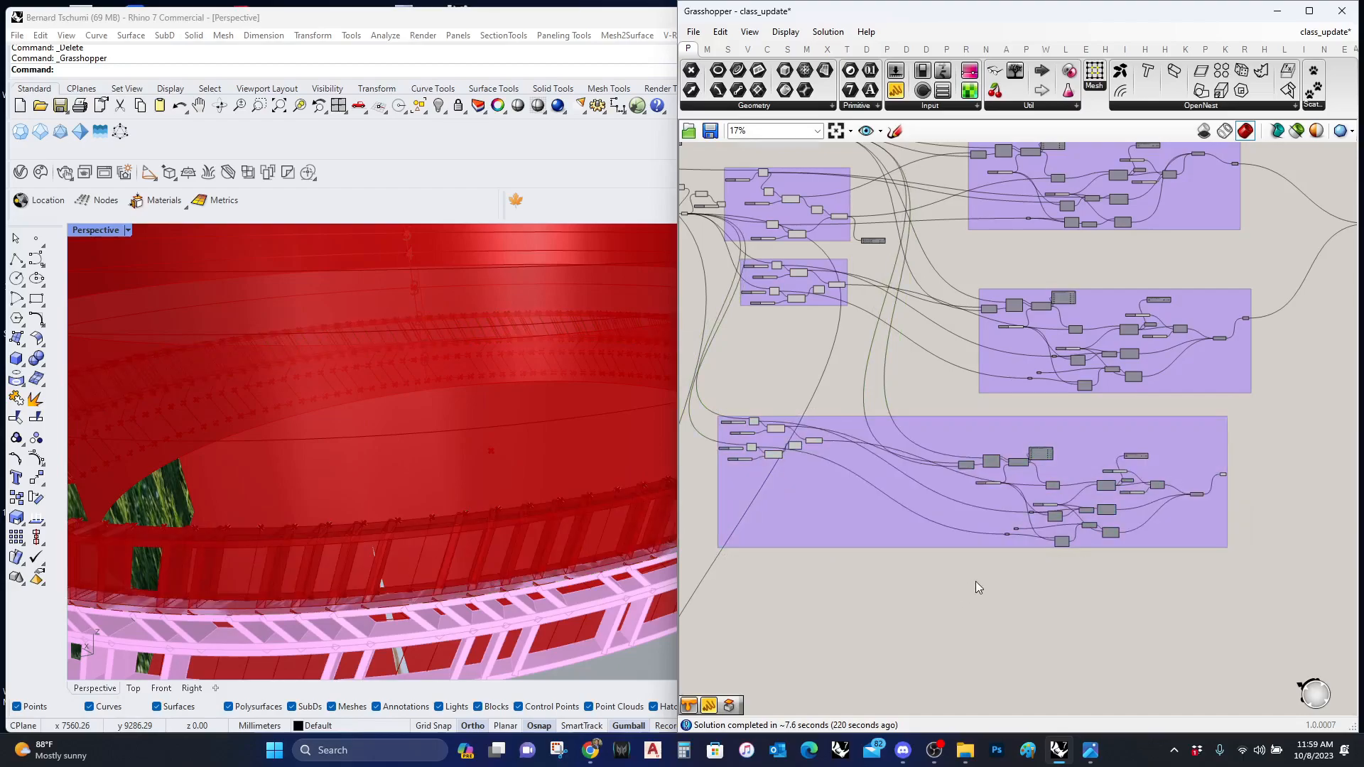
scroll(975, 581, down, 1)
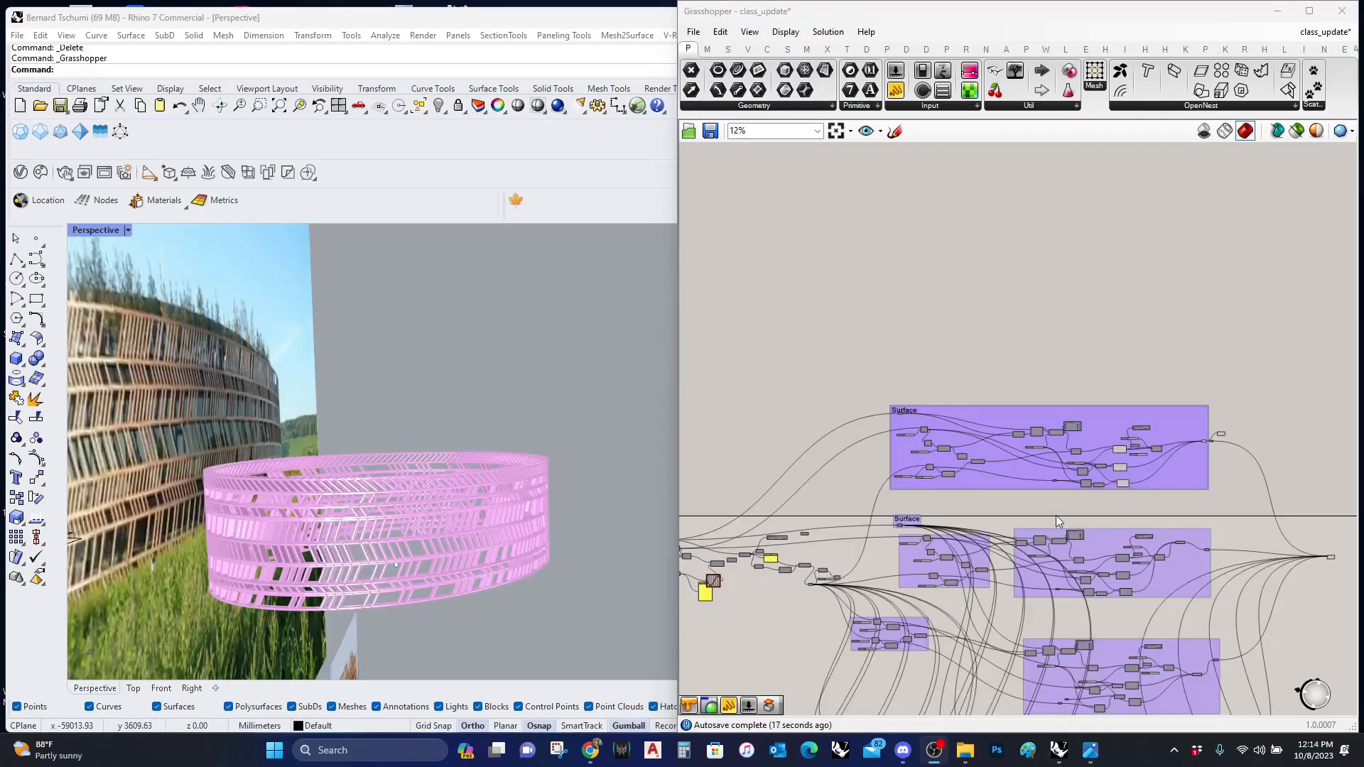
right_click(1131, 504)
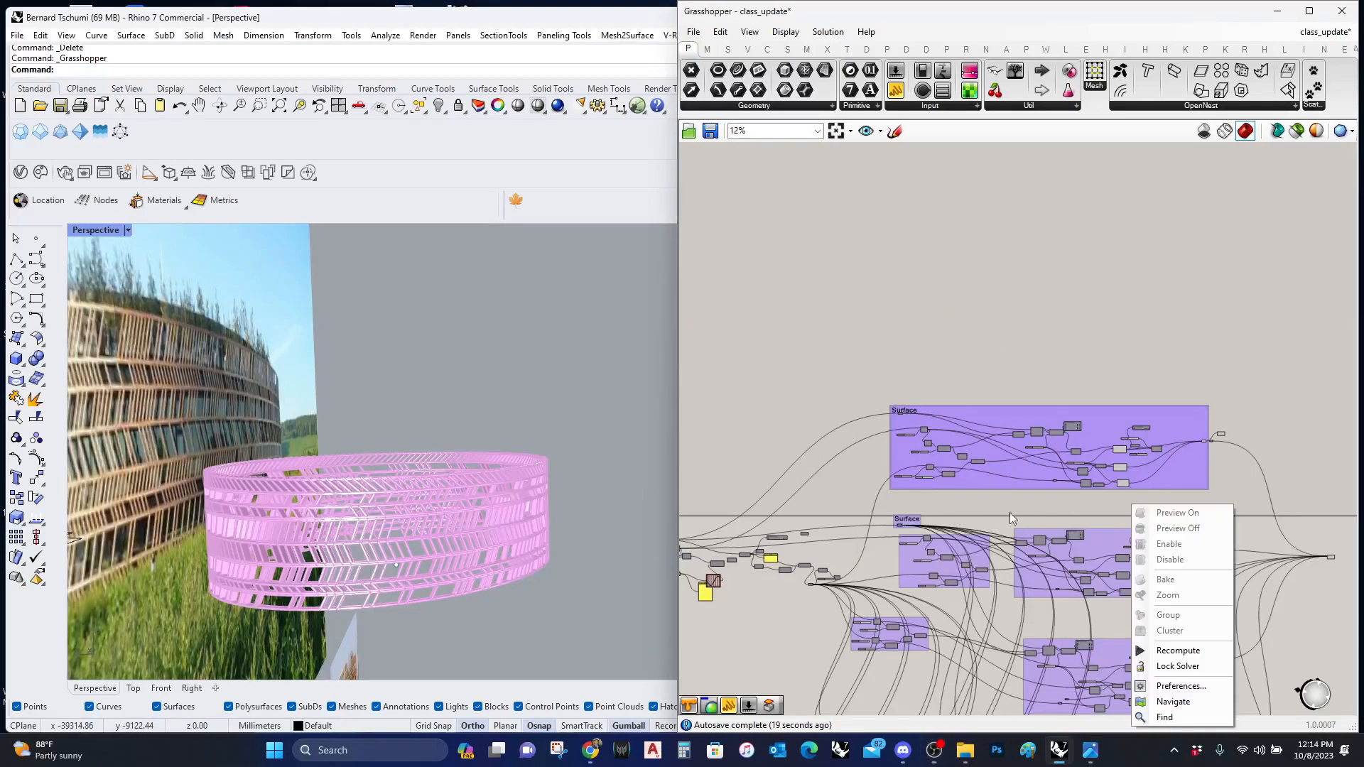
click(467, 569)
scroll(467, 568, up, 2)
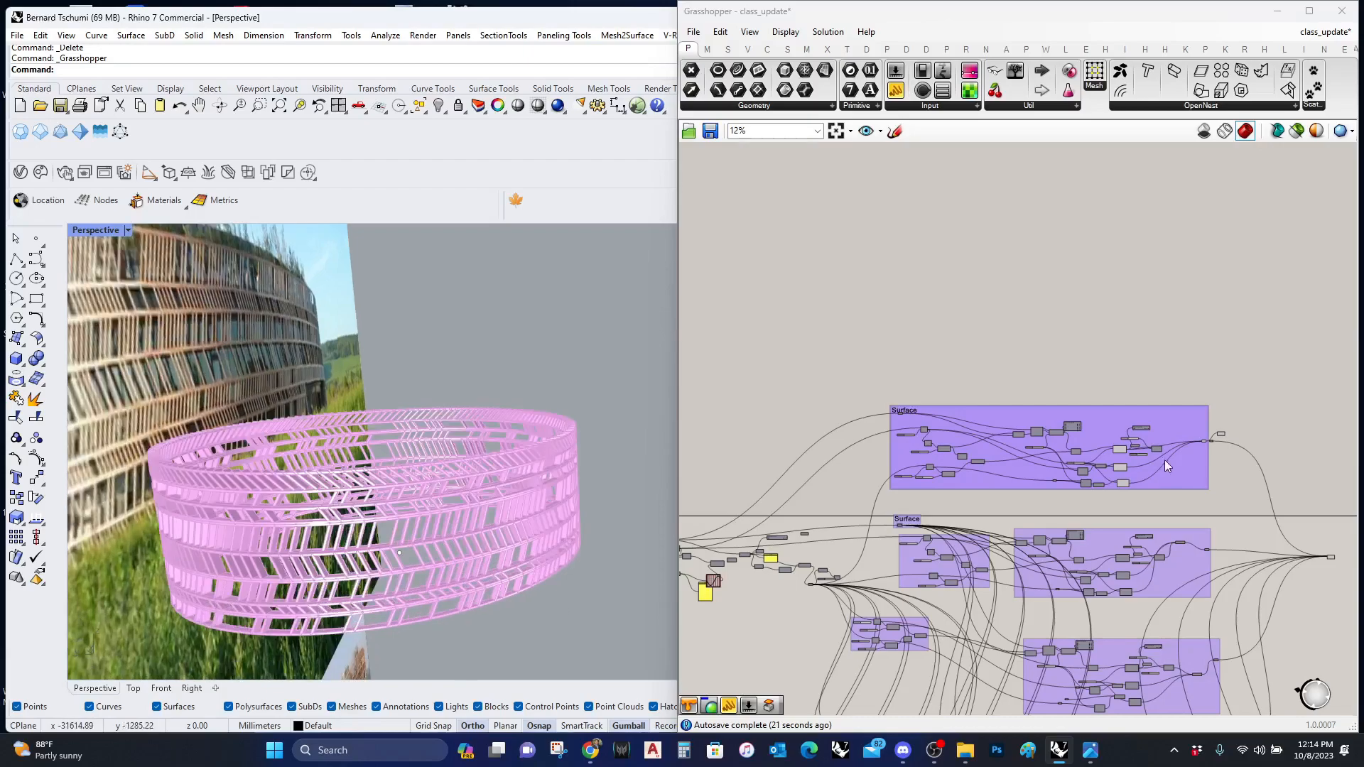
scroll(1165, 459, down, 4)
right_drag(940, 642, 962, 502)
scroll(407, 588, up, 4)
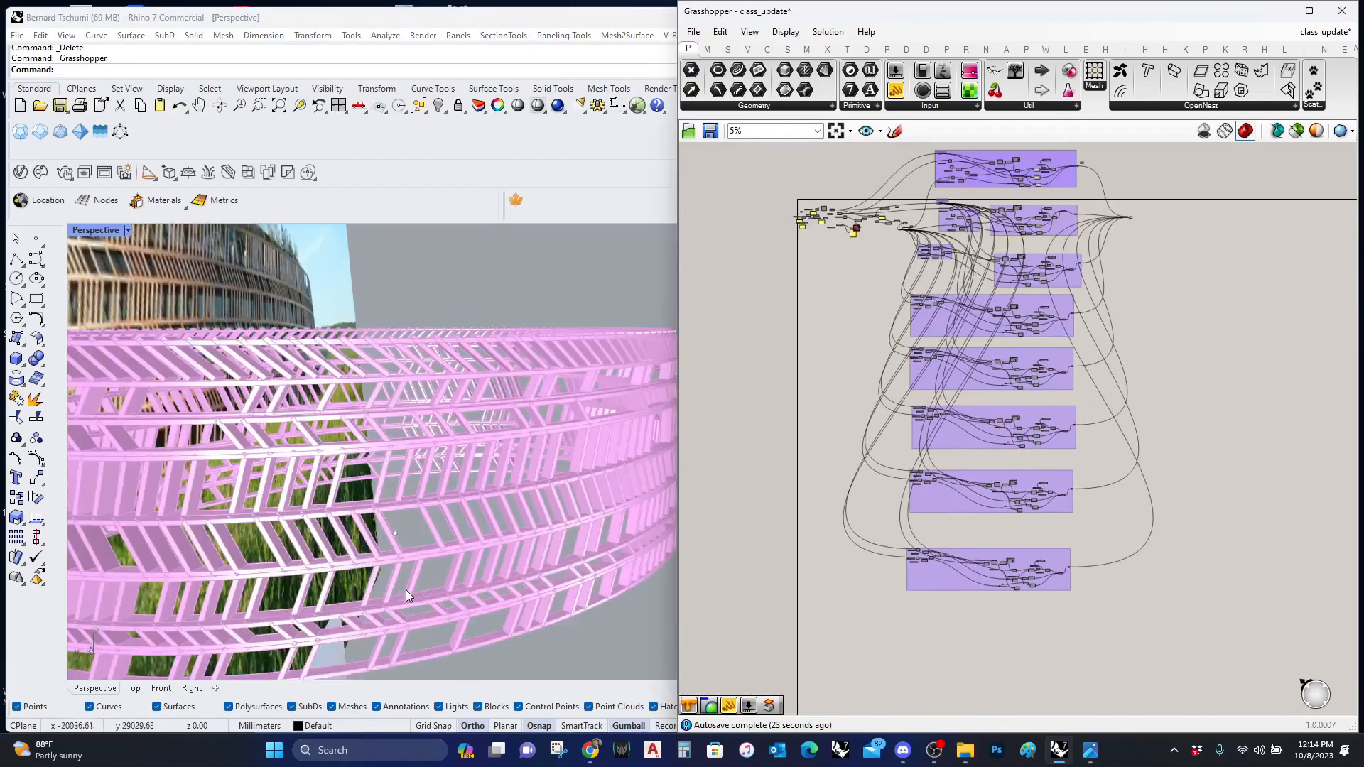
scroll(607, 527, down, 2)
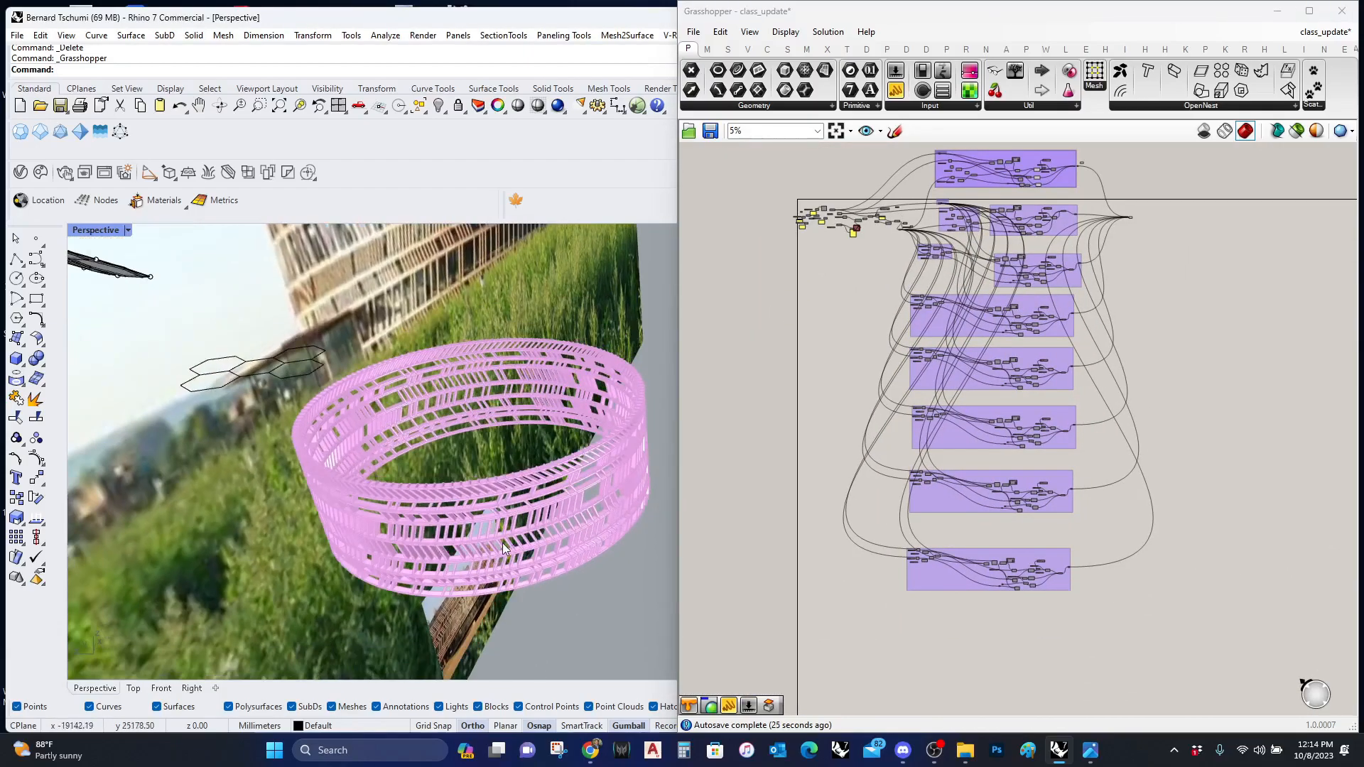
scroll(502, 542, up, 5)
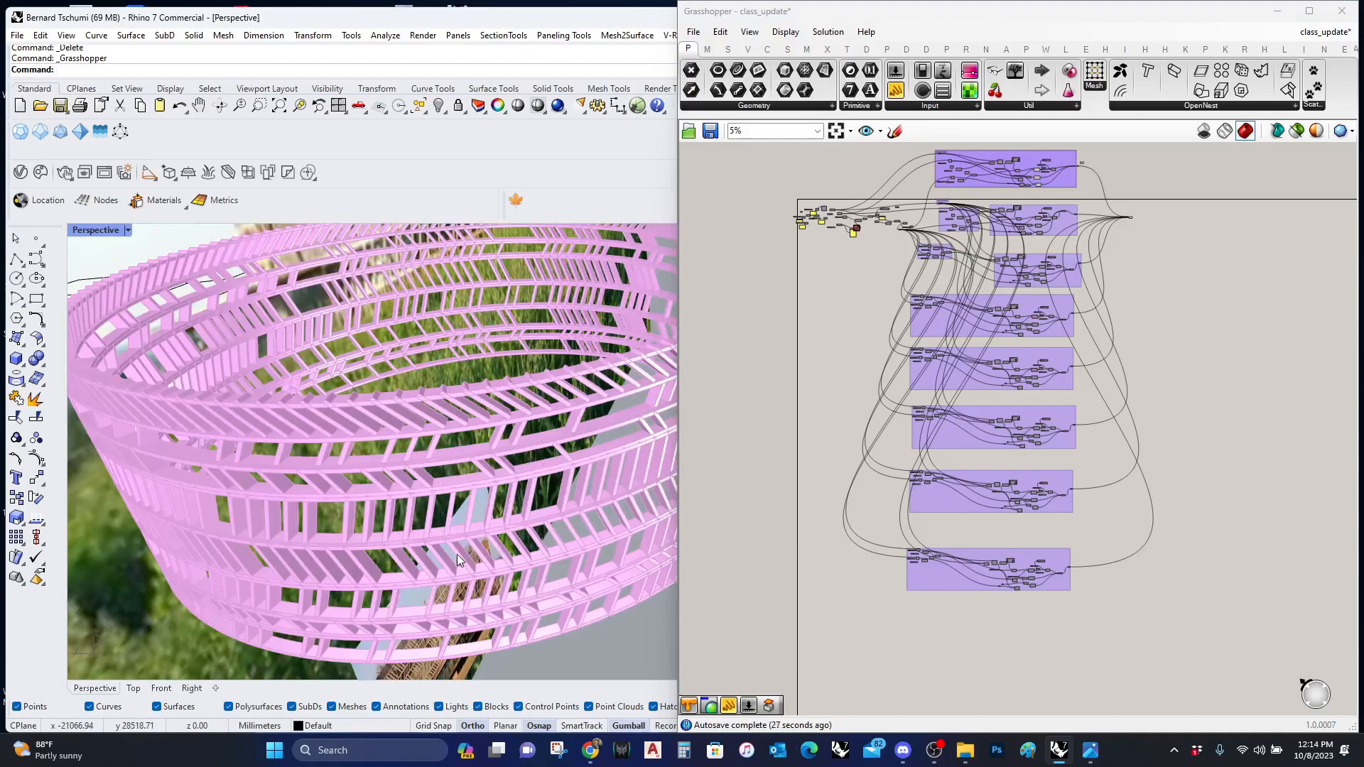
right_drag(447, 596, 415, 591)
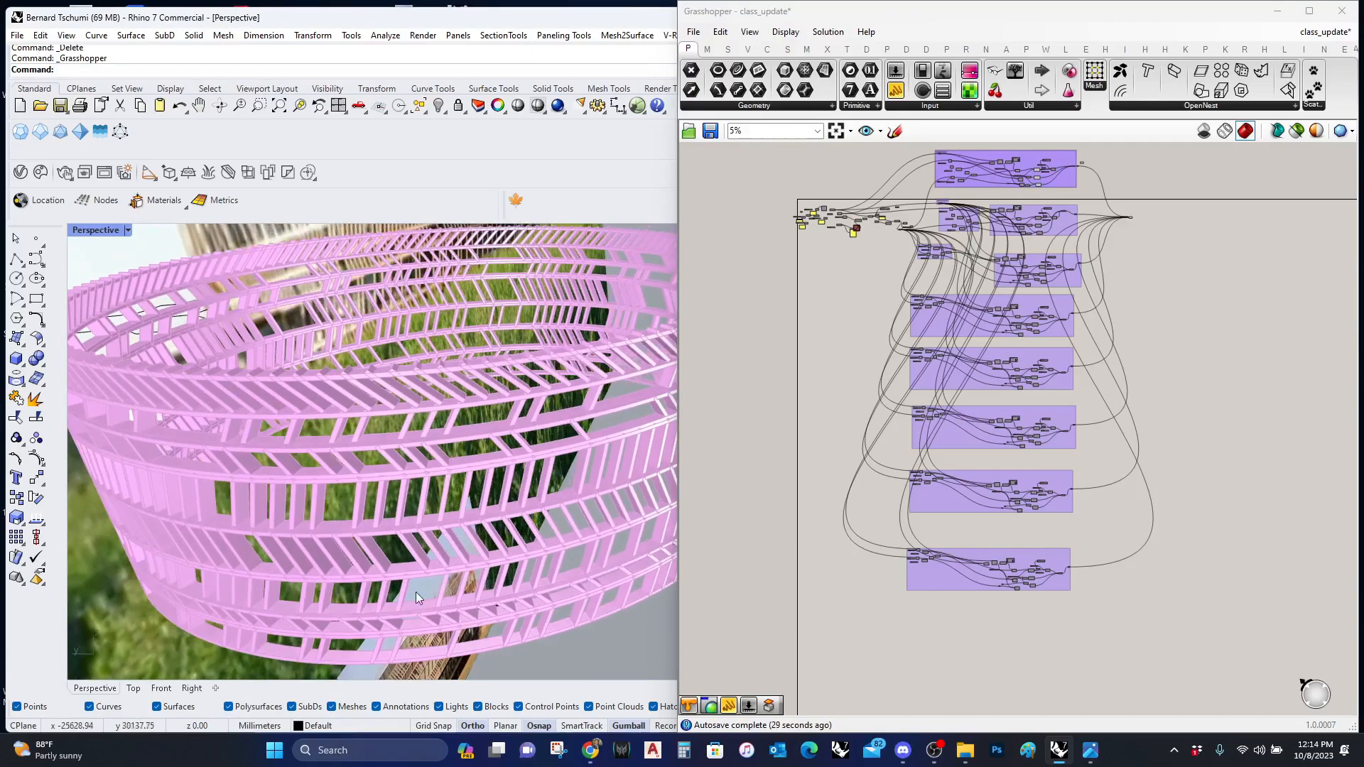
Step: Select the Random Reduce component in the lowest ring group to inspect its list, reduction and seed inputs
scroll(1013, 513, up, 5)
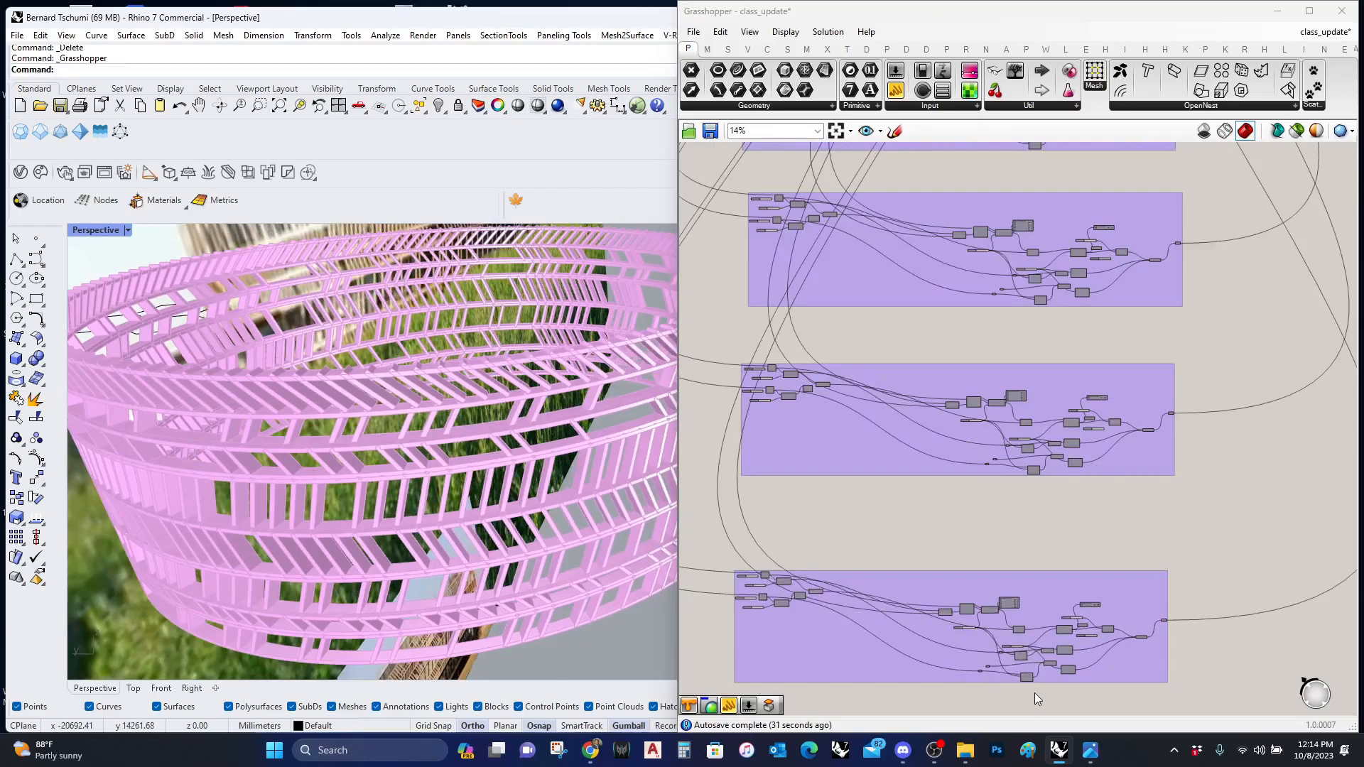
right_drag(253, 621, 322, 565)
scroll(1029, 540, up, 10)
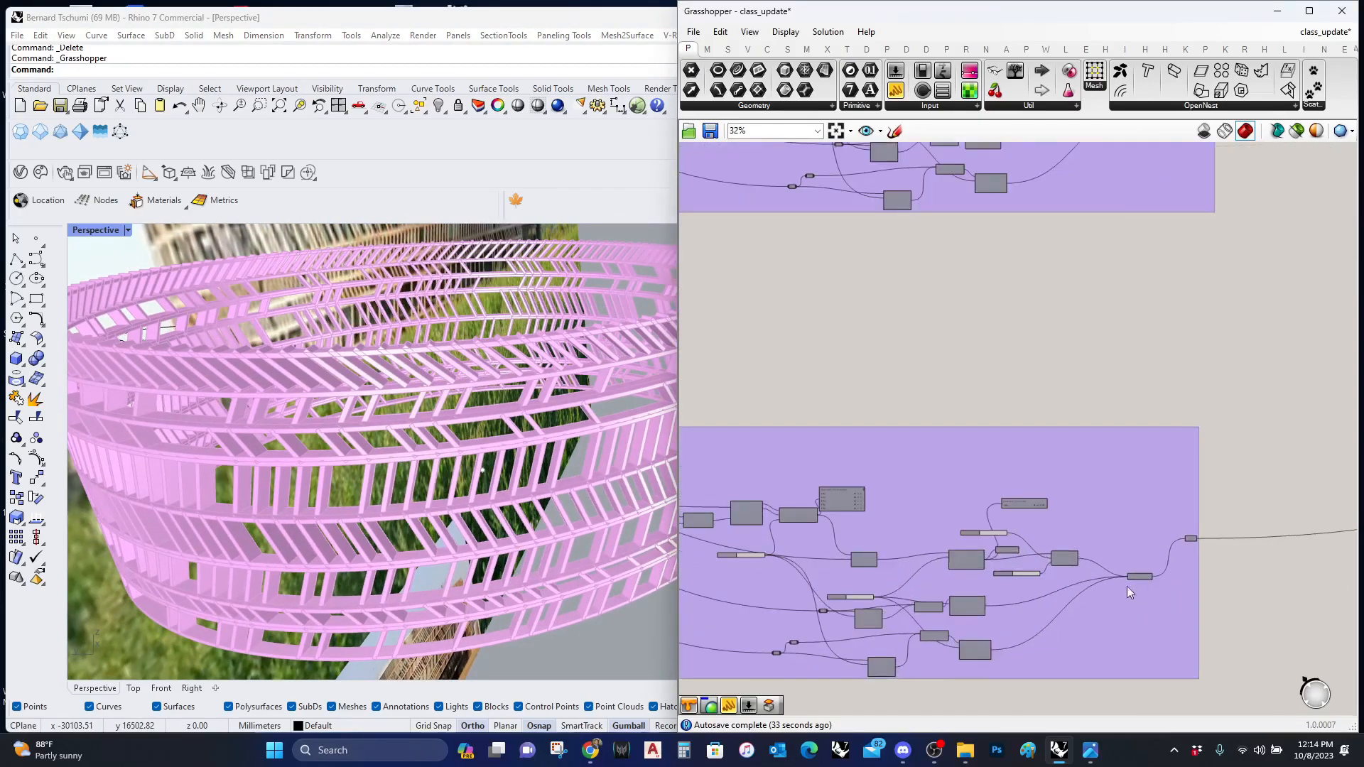
click(1018, 539)
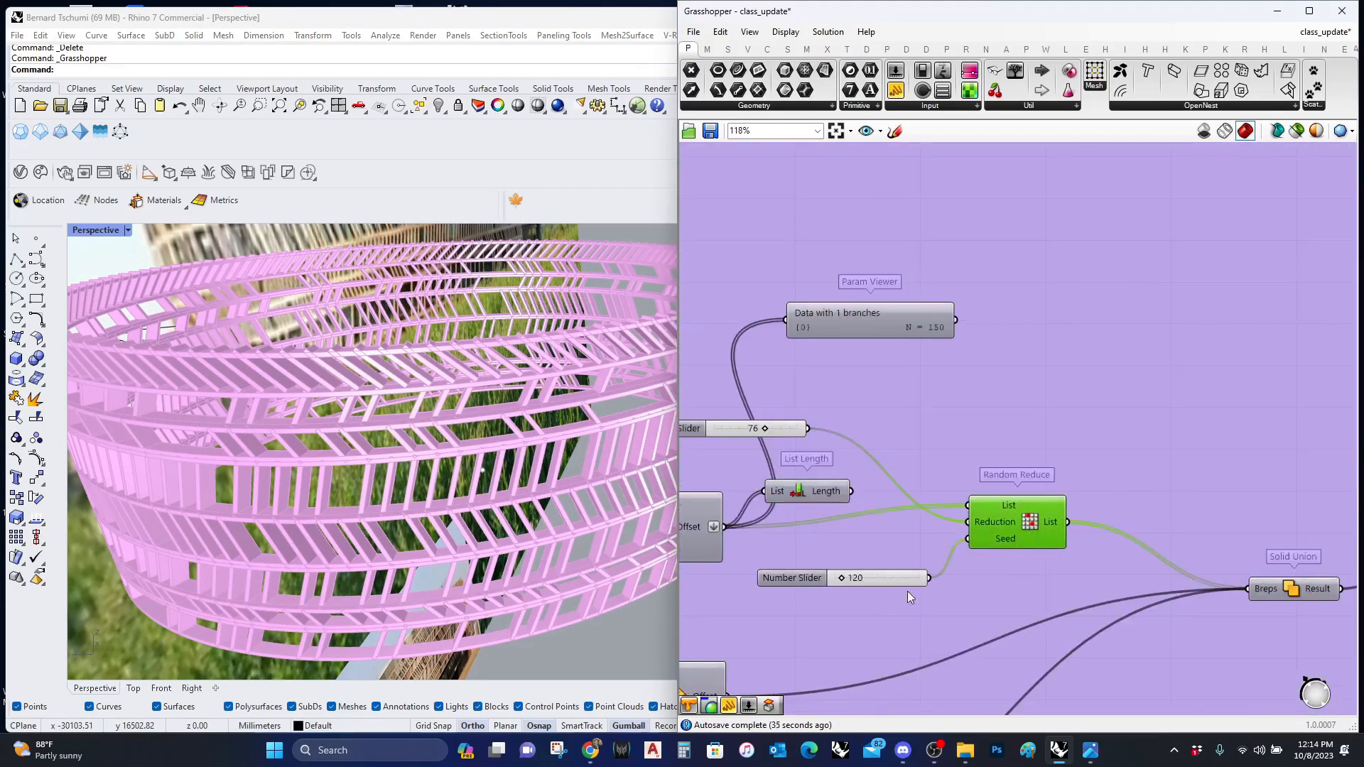
Step: Examine the completed ring facade in perspective from several angles and distances, comparing it with the reference photo
right_drag(402, 517, 483, 526)
scroll(441, 482, down, 5)
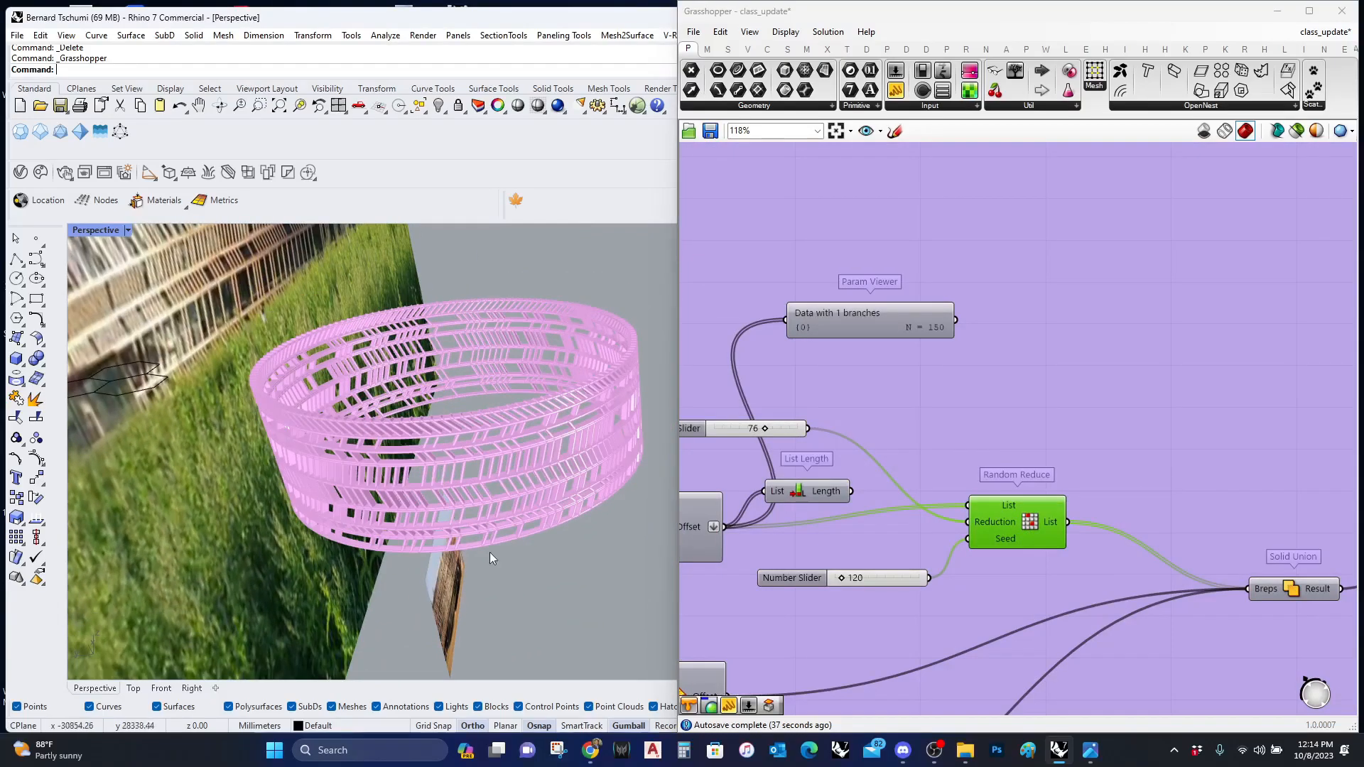
right_drag(394, 484, 451, 465)
right_drag(487, 528, 476, 543)
scroll(518, 475, down, 4)
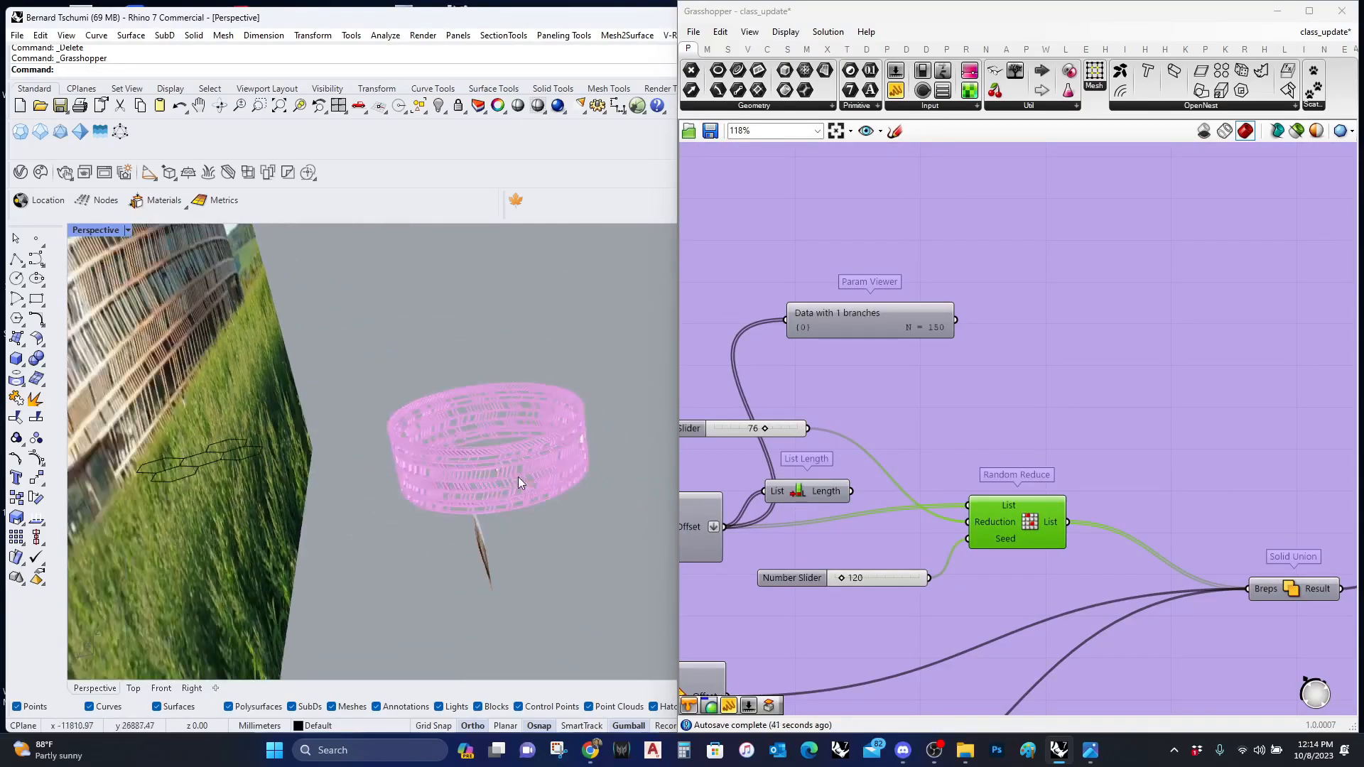
right_drag(519, 475, 504, 489)
scroll(504, 489, up, 6)
right_drag(581, 417, 499, 503)
scroll(466, 543, down, 4)
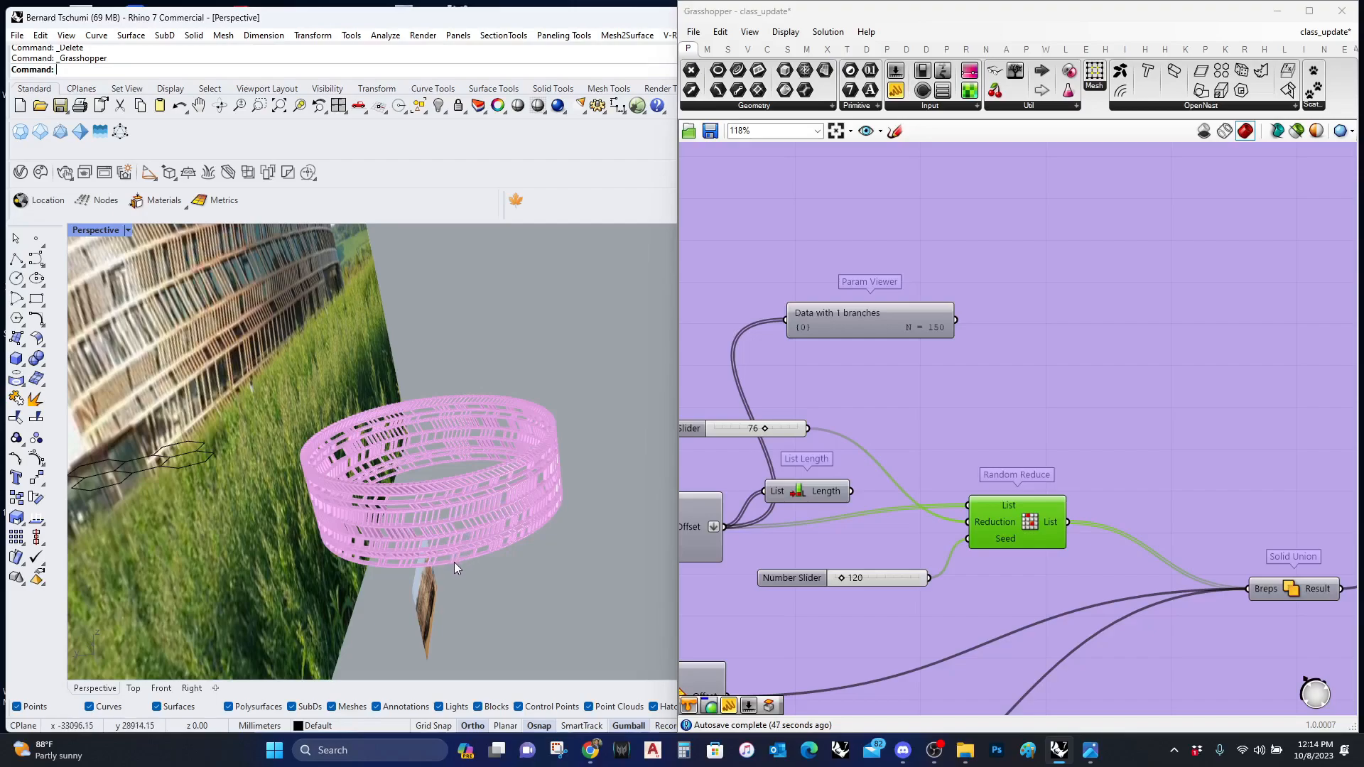
scroll(454, 561, up, 5)
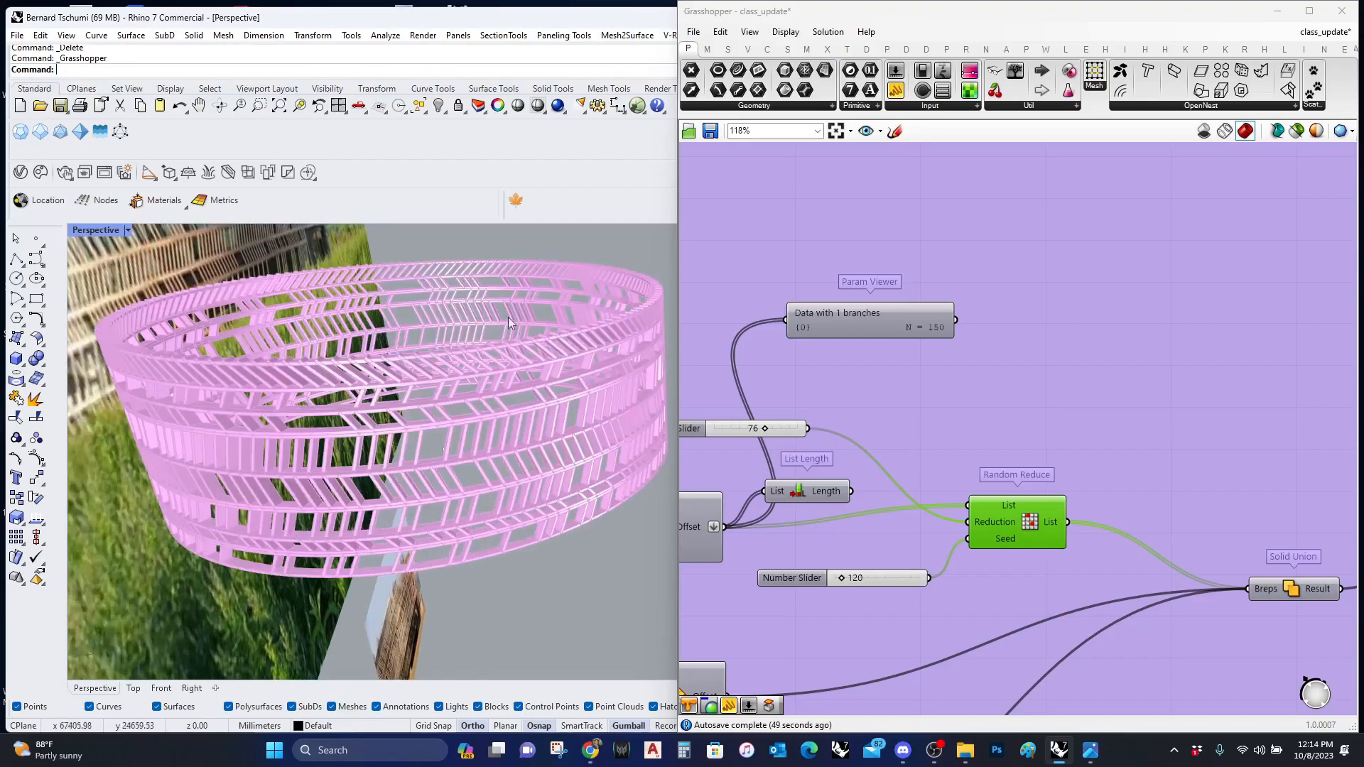
scroll(500, 563, up, 3)
scroll(436, 541, down, 5)
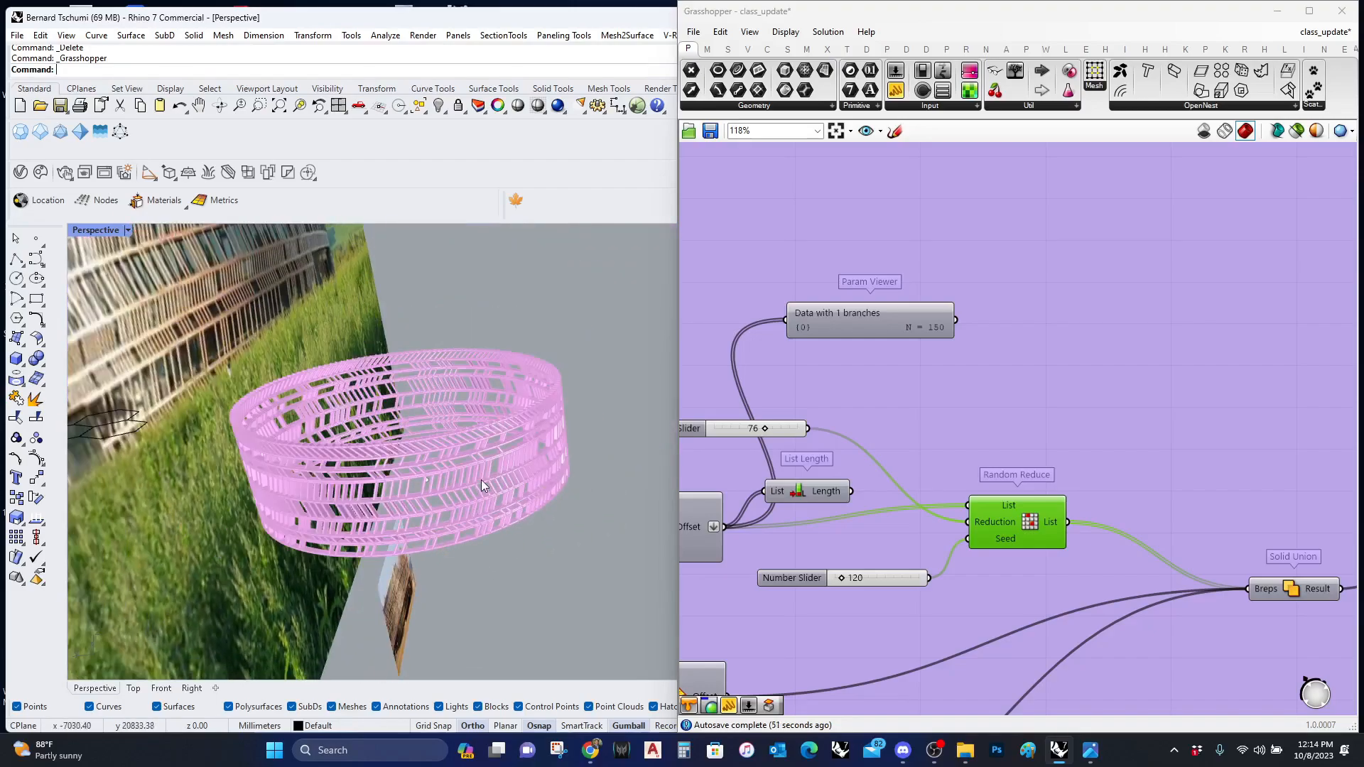